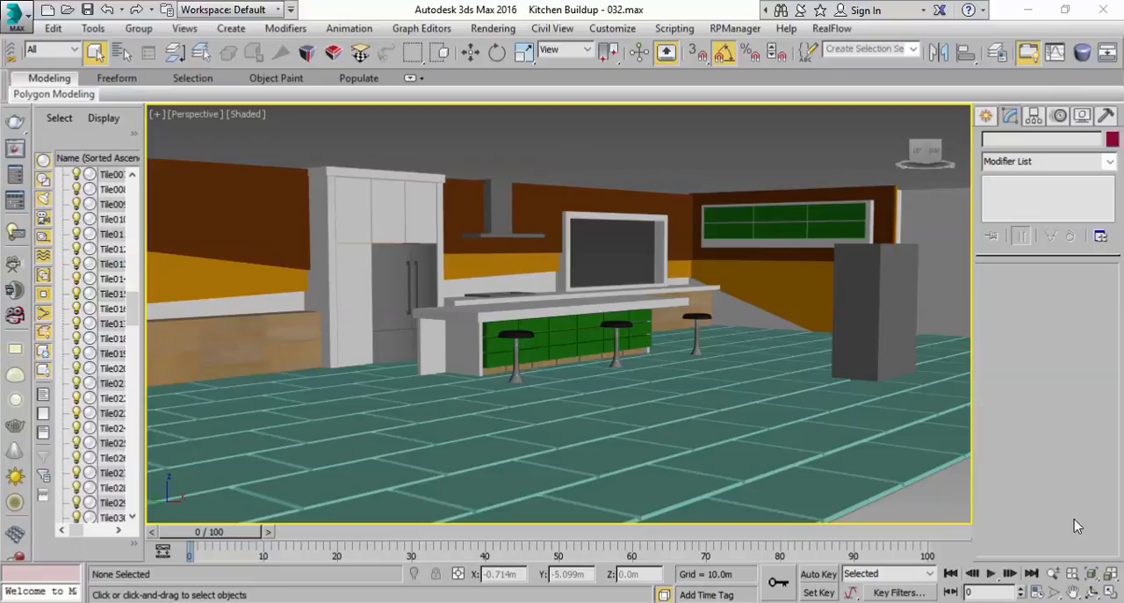
# Delete the tall grey box standing on the tiled floor beside the kitchen island
pyautogui.moveTo(836, 395); pyautogui.dragTo(615, 462, button='middle')
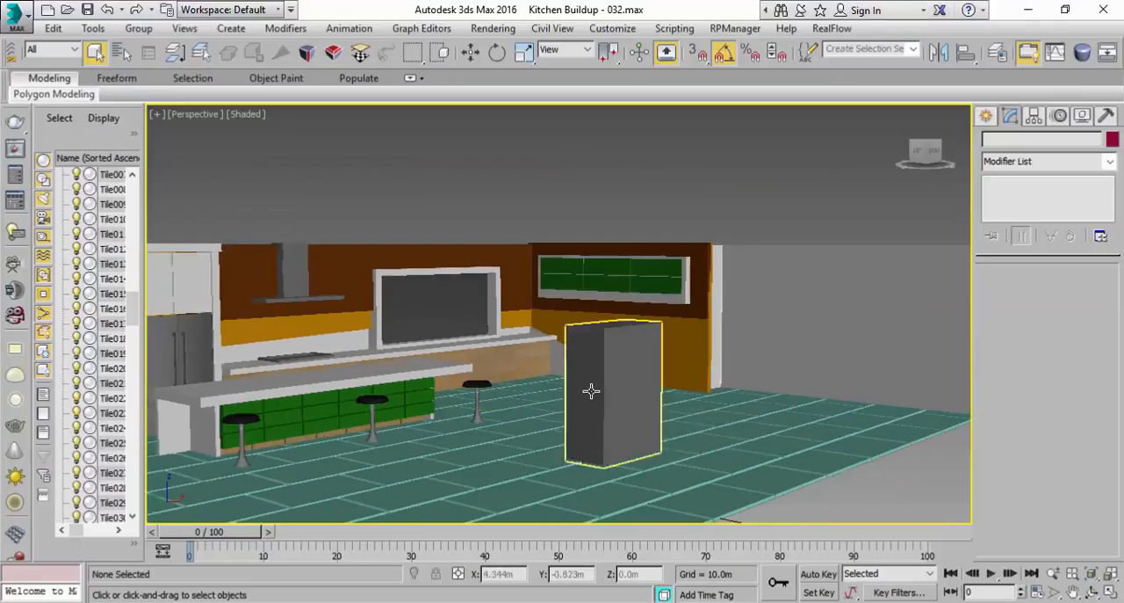
pyautogui.click(597, 381)
pyautogui.press('Delete')
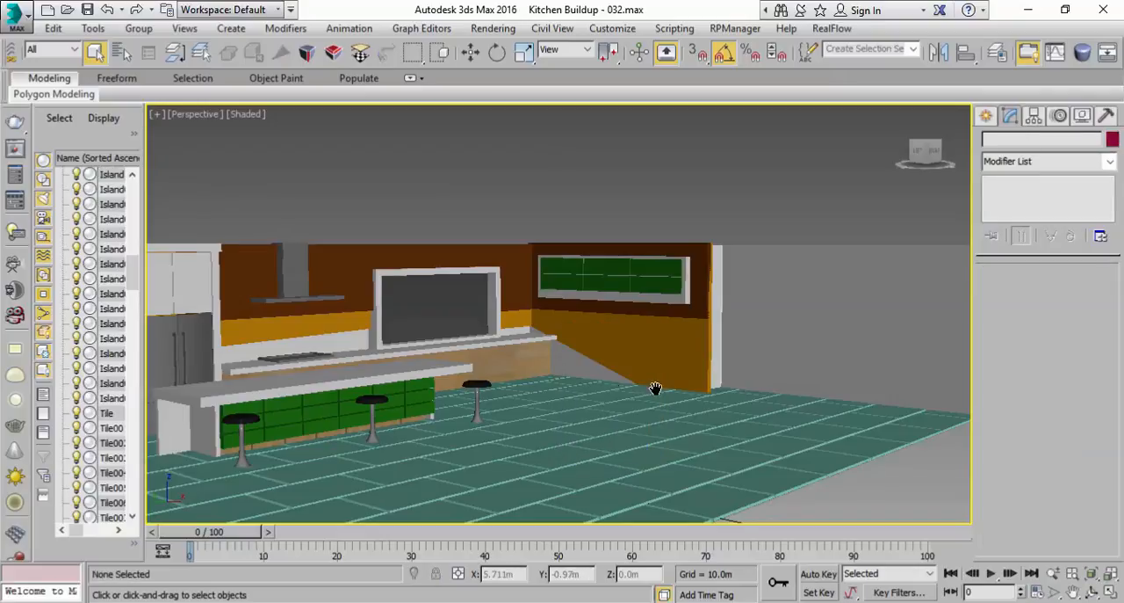
# Create a box on the floor in front of the island, about 0.456 m long, 0.78 m wide and 0.788 m high
pyautogui.moveTo(650, 387); pyautogui.dragTo(715, 384, button='middle')
pyautogui.click(997, 123)
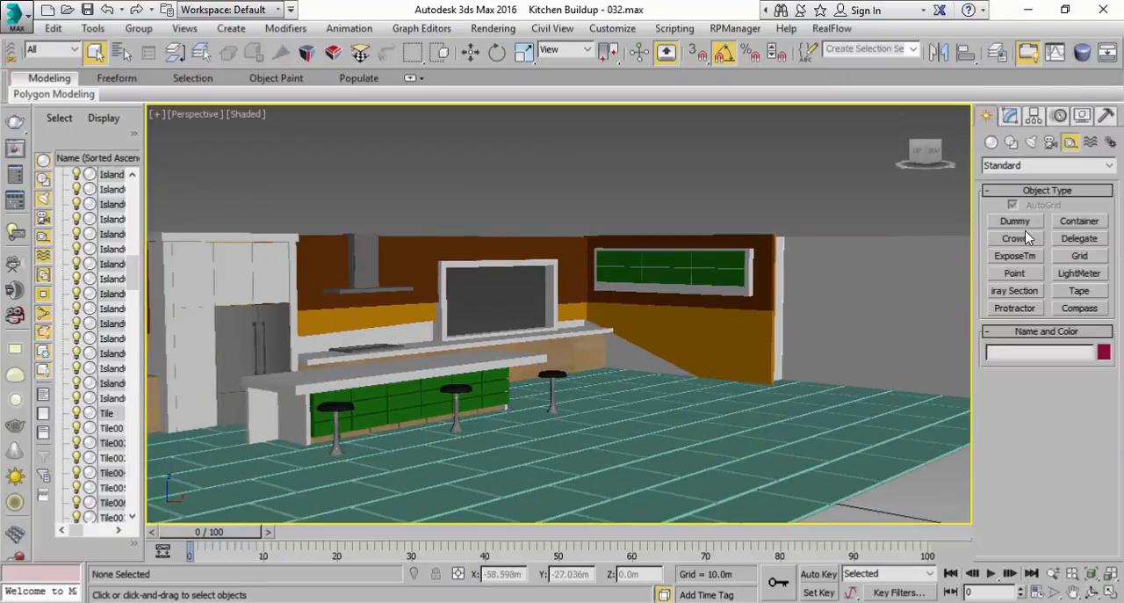
pyautogui.click(992, 142)
pyautogui.click(1015, 221)
pyautogui.moveTo(420, 498); pyautogui.dragTo(527, 492)
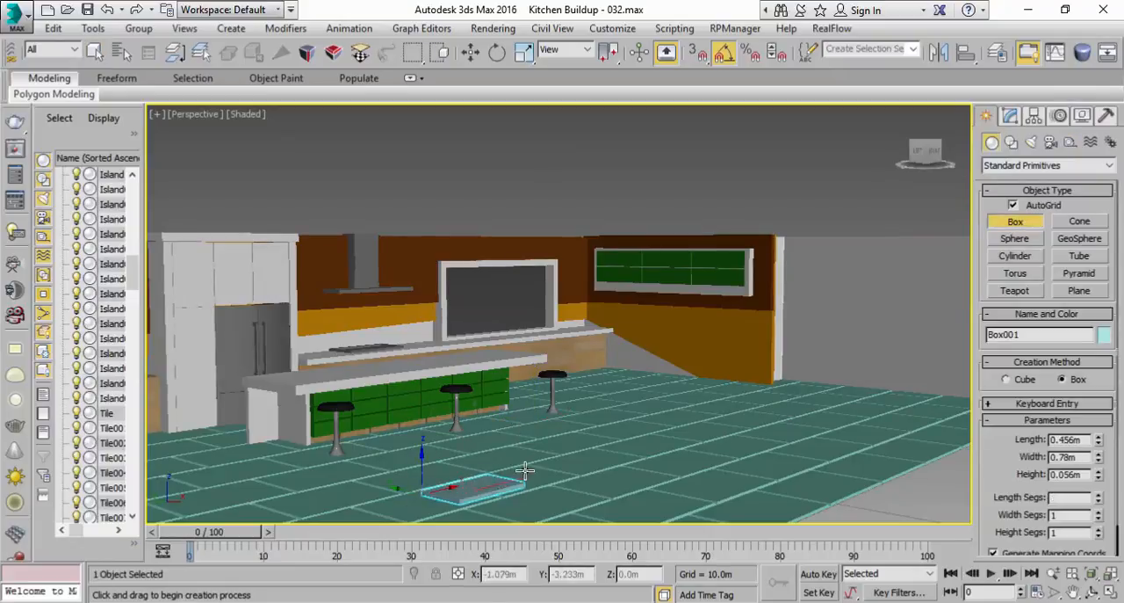
pyautogui.click(509, 394)
pyautogui.moveTo(578, 392)
pyautogui.mouseDown(button='middle')
pyautogui.moveTo(589, 381)
pyautogui.moveTo(570, 408)
pyautogui.mouseUp(button='middle')
pyautogui.click(95, 52)
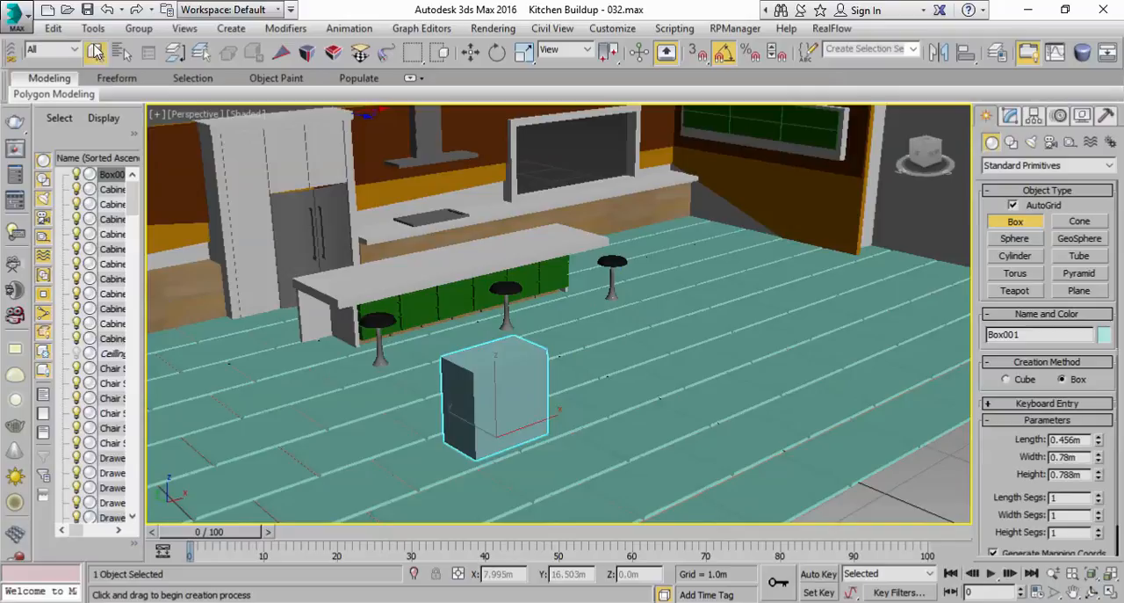
# Reduce the new box's length to about 0.216 m and change its object color to blue
pyautogui.click(1010, 115)
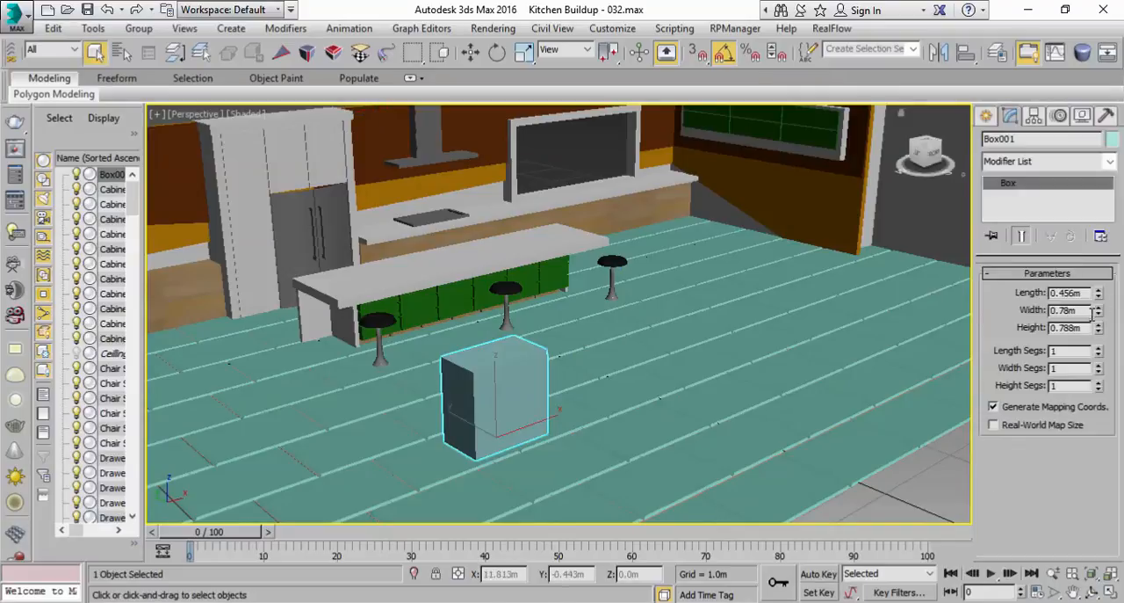
pyautogui.moveTo(1101, 297); pyautogui.dragTo(1102, 312)
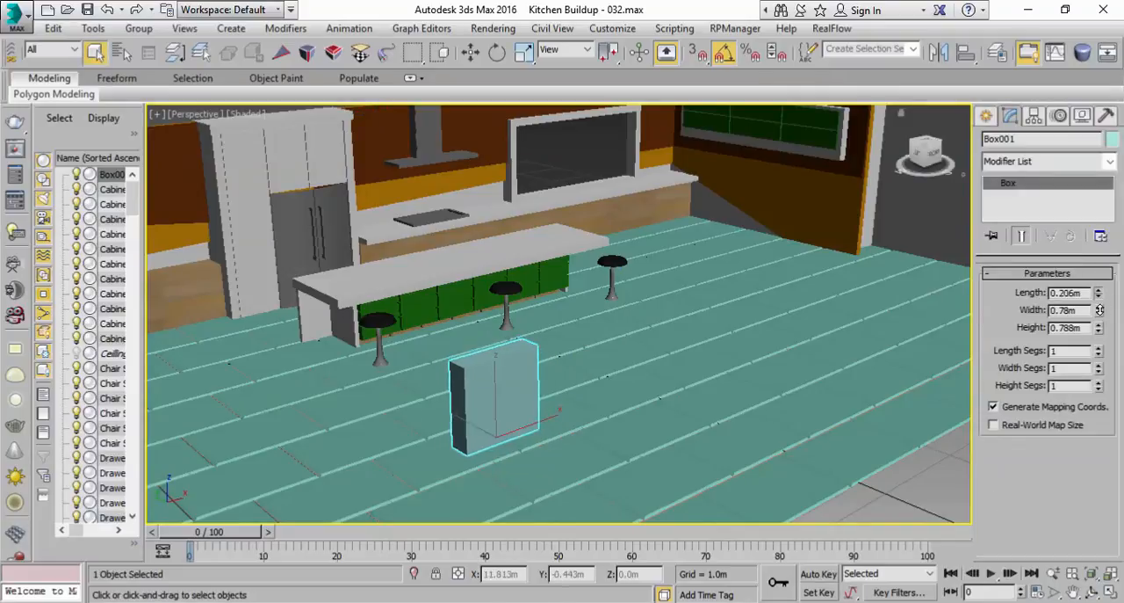
pyautogui.click(1112, 138)
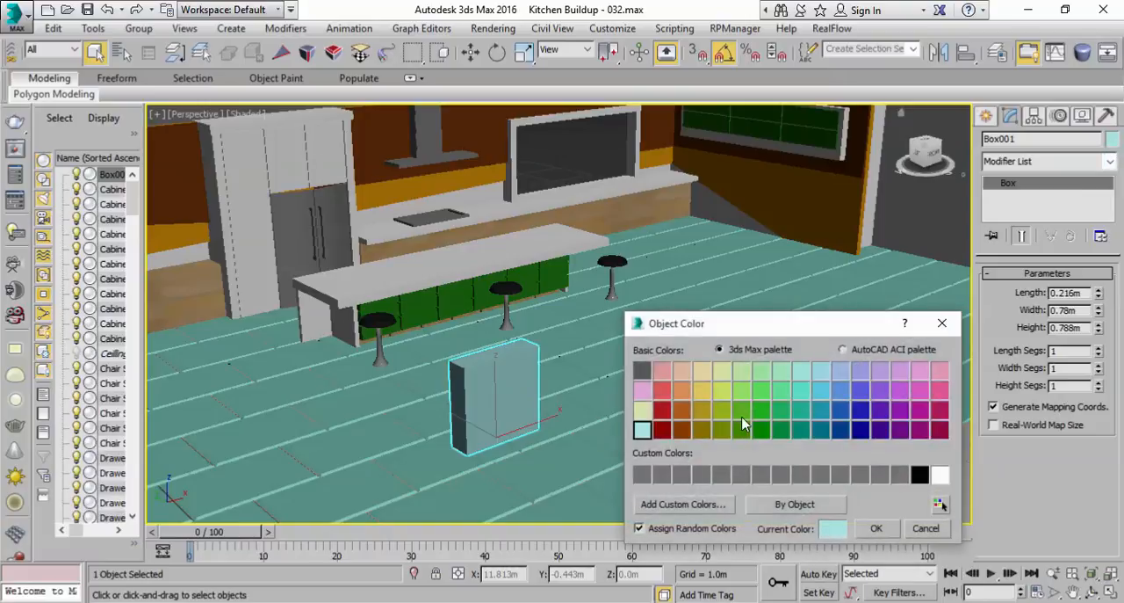
pyautogui.click(761, 410)
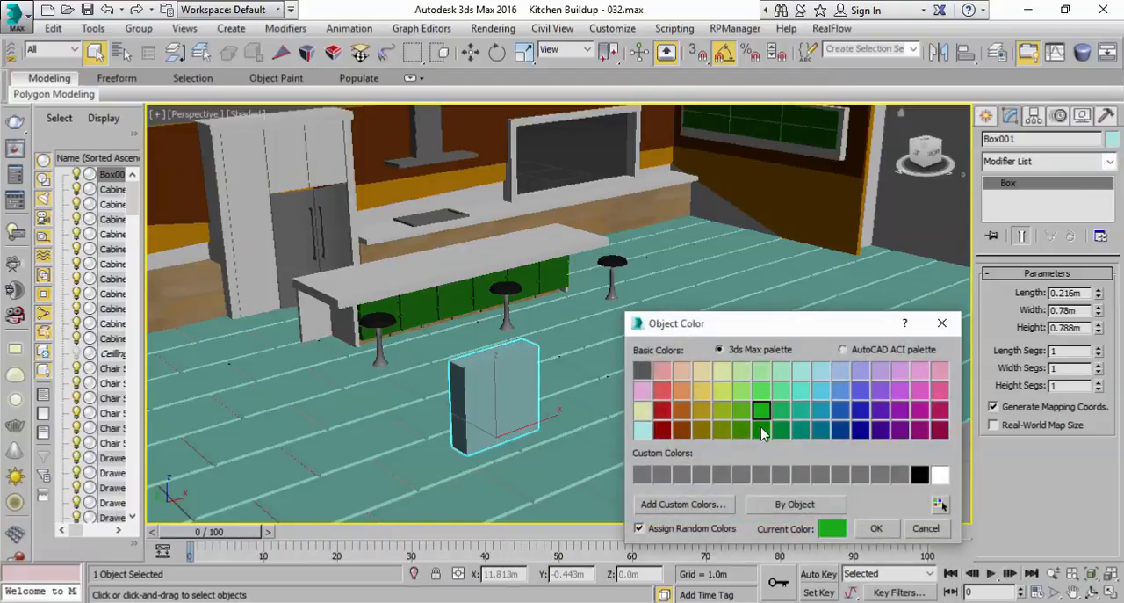
pyautogui.click(840, 390)
pyautogui.click(875, 528)
pyautogui.click(868, 504)
# Make the blue box non-renderable in its object properties
pyautogui.click(465, 414)
pyautogui.scroll(5, 468, 392)
pyautogui.keyDown('alt'); pyautogui.moveTo(497, 377); pyautogui.dragTo(483, 366, button='middle'); pyautogui.keyUp('alt')
pyautogui.scroll(-5, 491, 378)
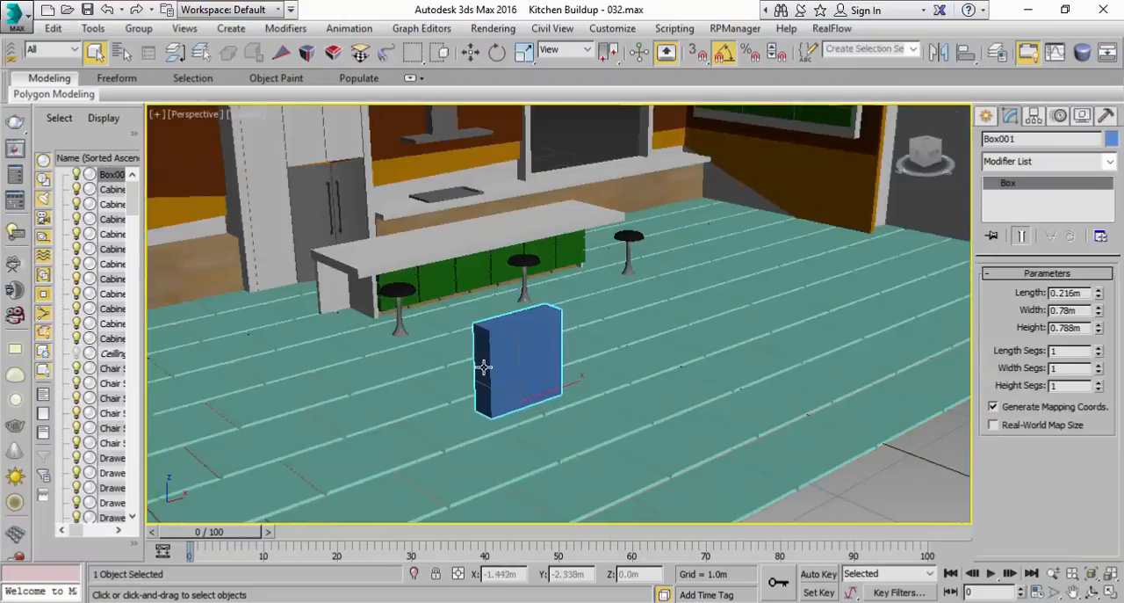
pyautogui.rightClick(504, 388)
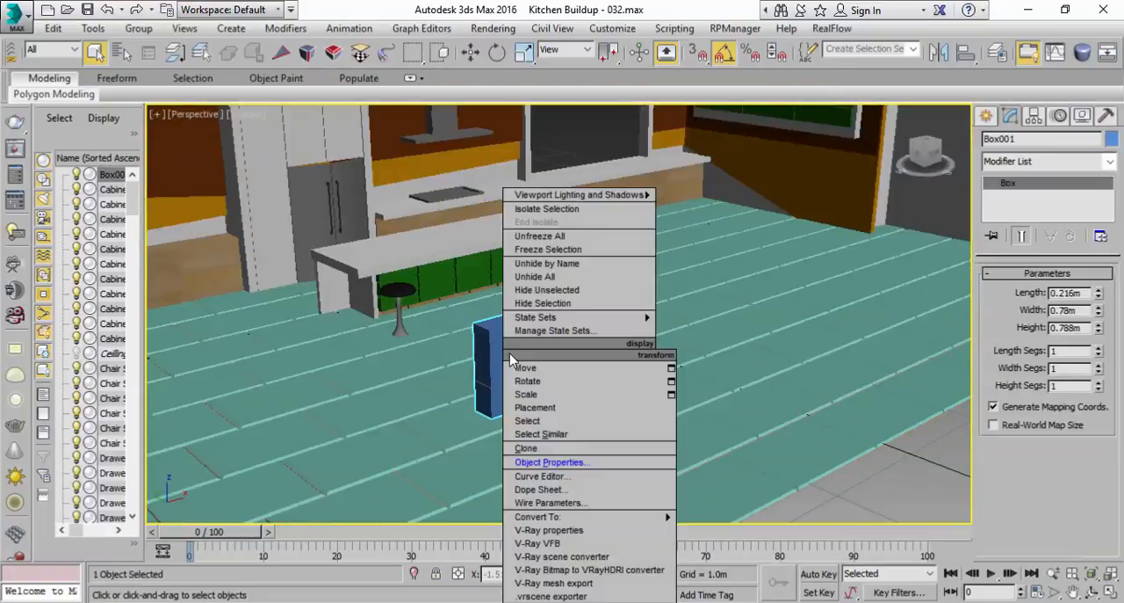
pyautogui.click(579, 463)
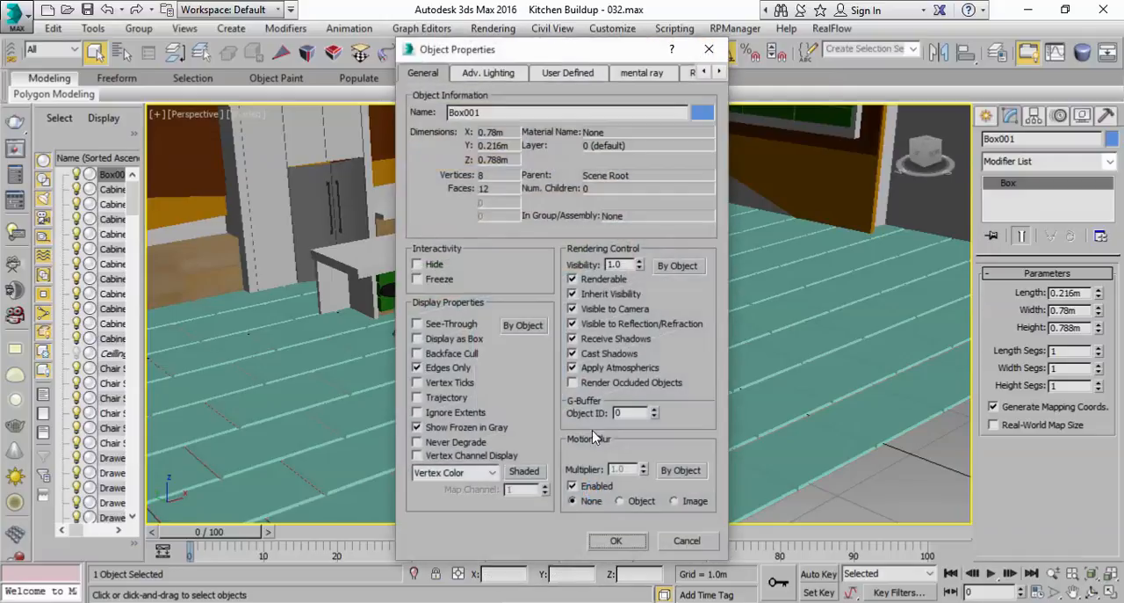
pyautogui.click(603, 281)
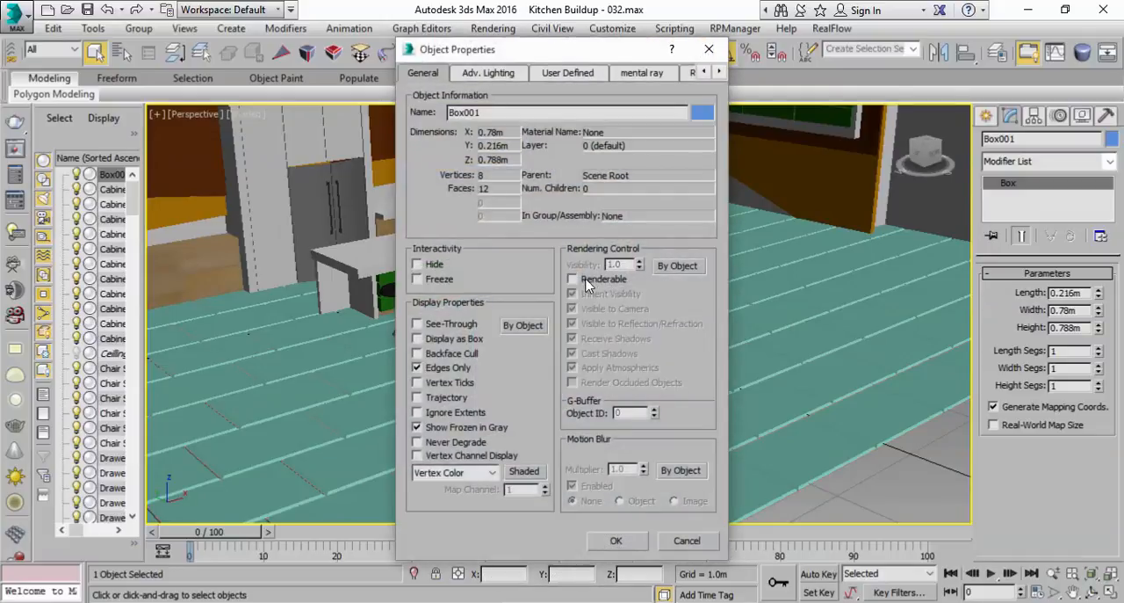
pyautogui.click(611, 542)
# Create a Point helper beside the tiled floor, displayed with axis tripod, cross and box, and enlarge it to about 0.872 m
pyautogui.click(987, 120)
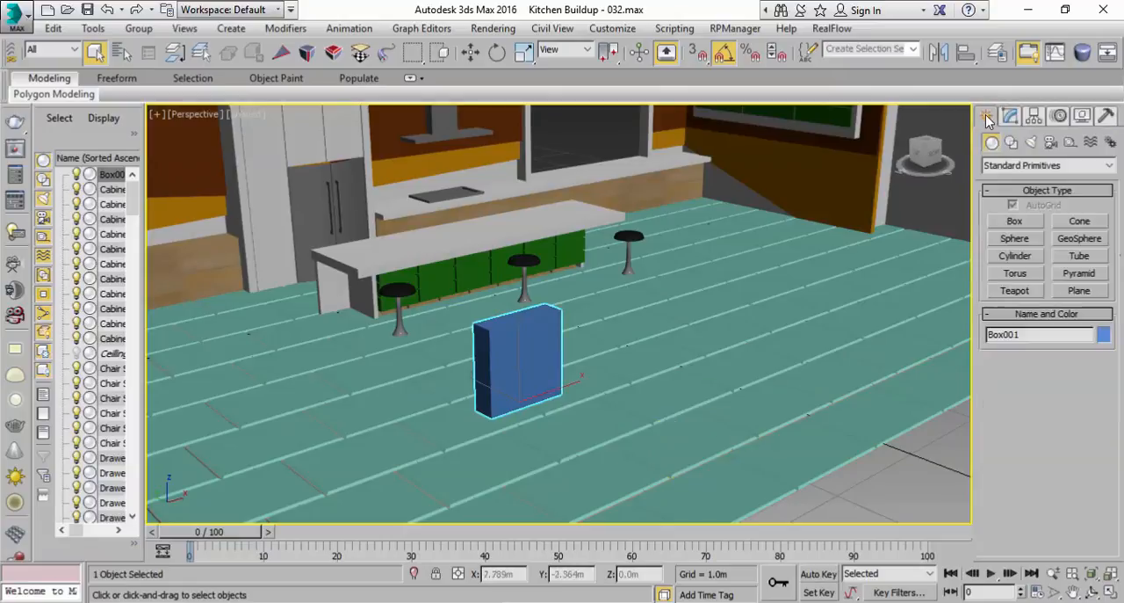
pyautogui.click(1072, 145)
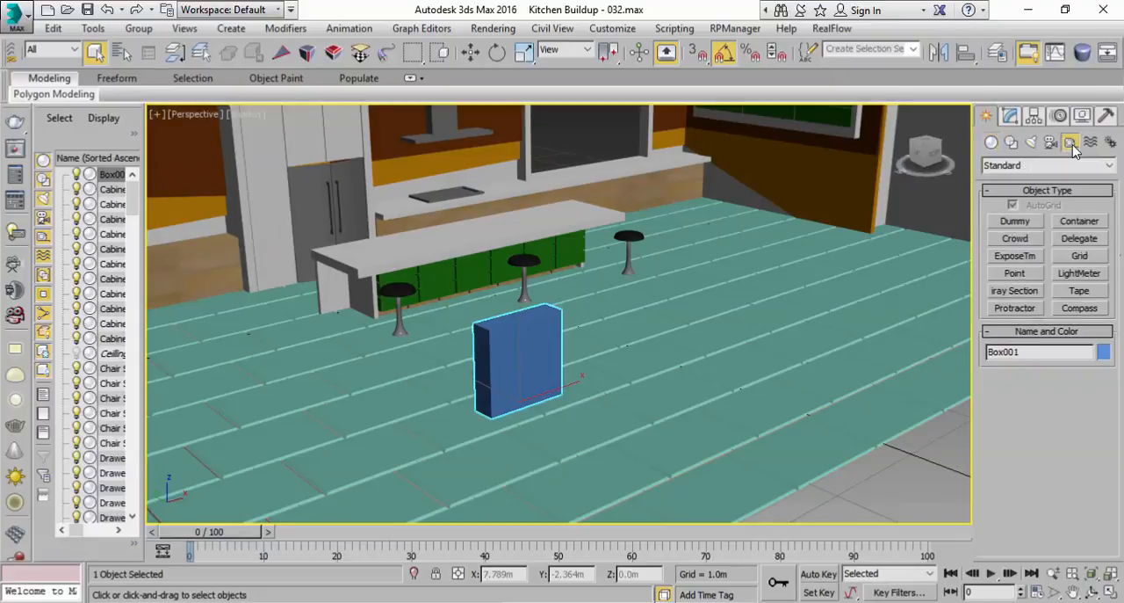
pyautogui.click(1019, 273)
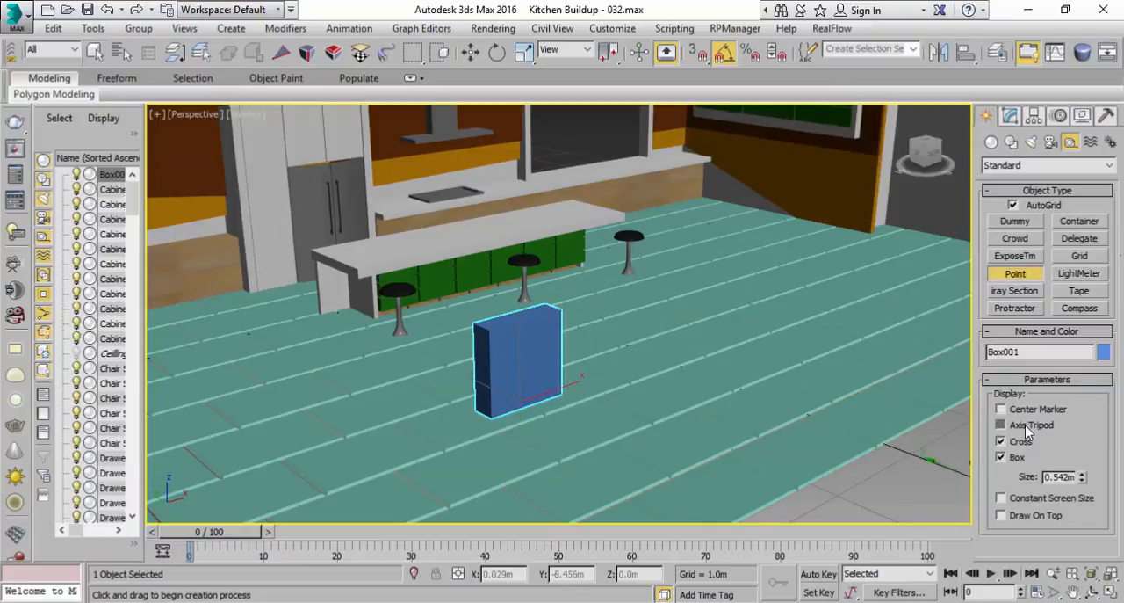
pyautogui.click(1001, 457)
pyautogui.moveTo(827, 505); pyautogui.dragTo(809, 464, button='middle')
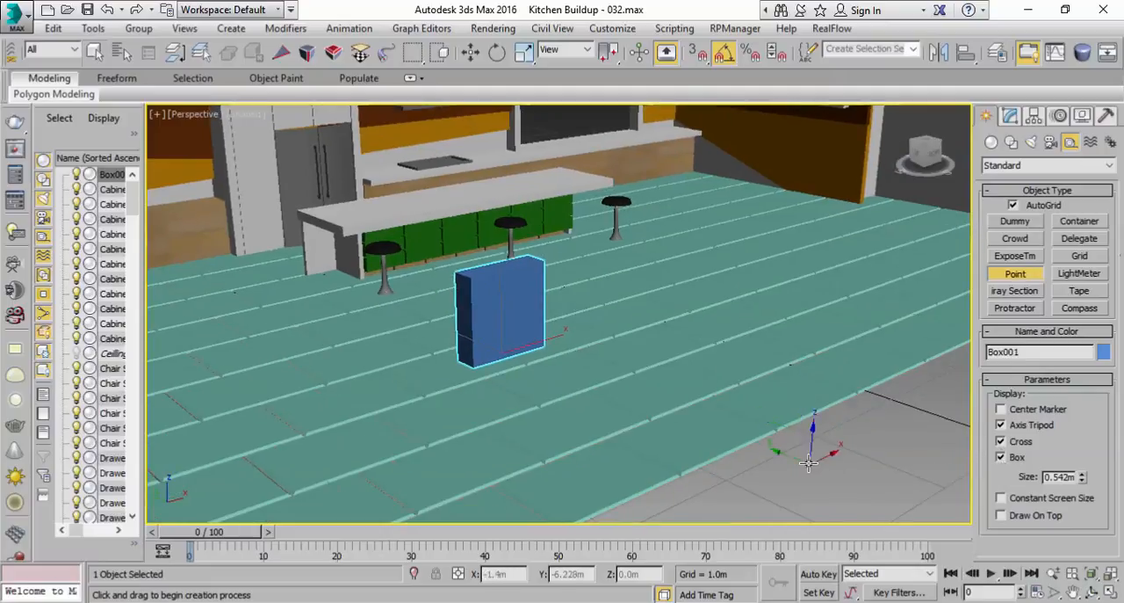
pyautogui.click(819, 451)
pyautogui.rightClick(819, 451)
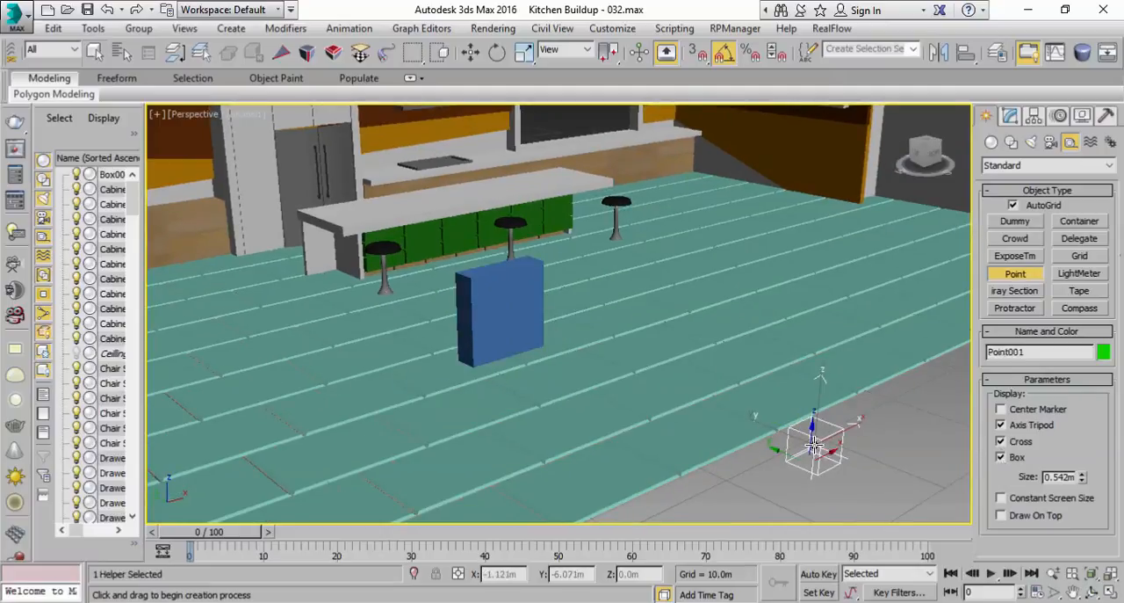
pyautogui.click(1011, 118)
pyautogui.moveTo(1082, 378); pyautogui.dragTo(1070, 348)
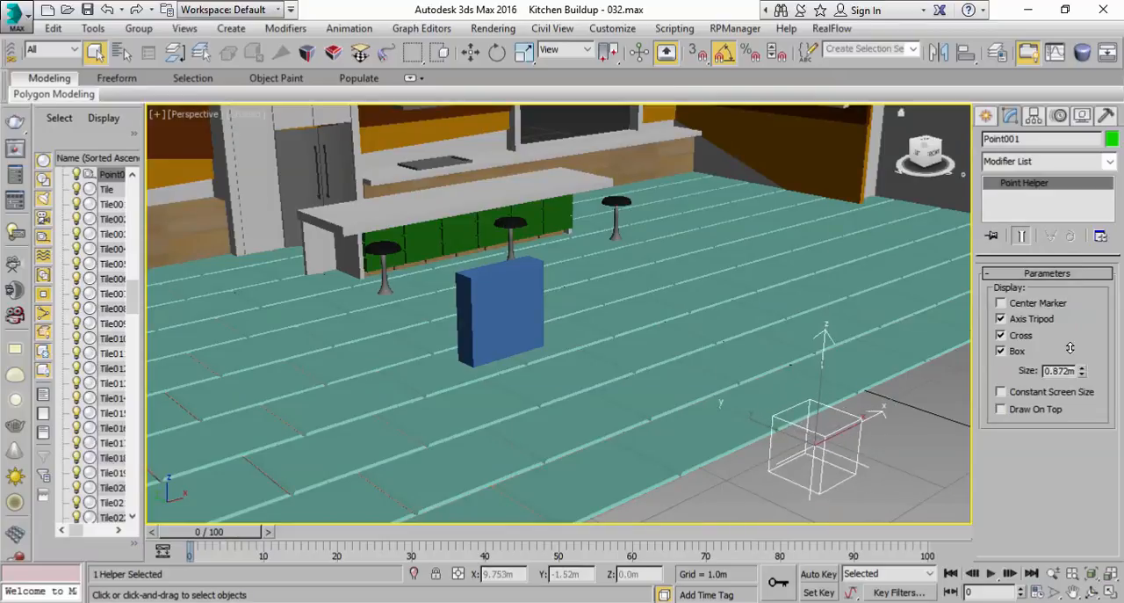
# Align the Point helper to the blue box in X, Y and Z position, pivot point to pivot point
pyautogui.click(965, 52)
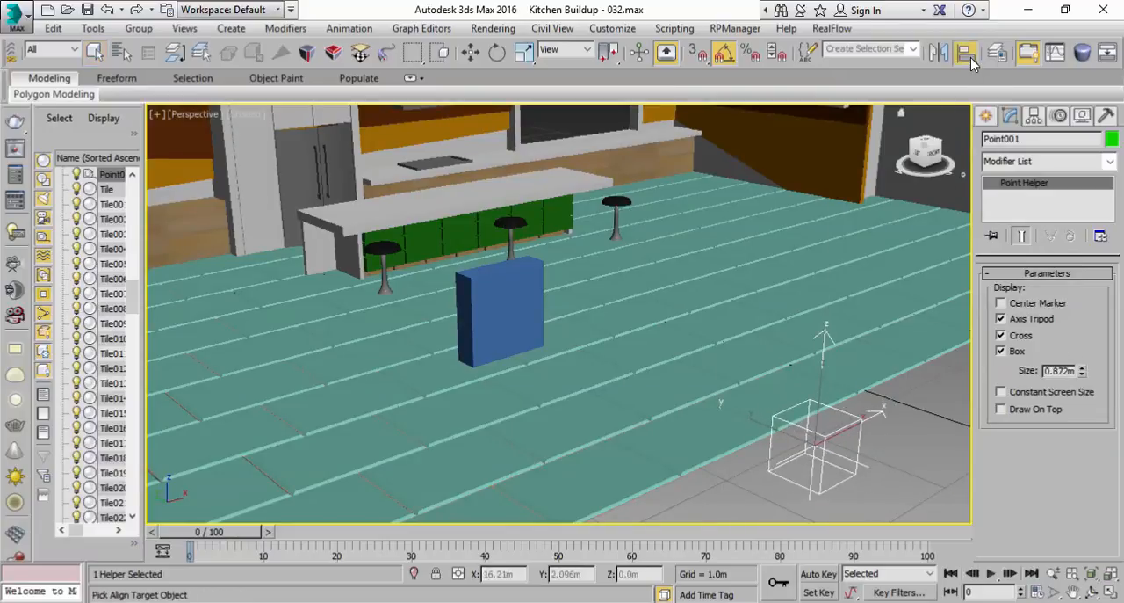
pyautogui.click(516, 332)
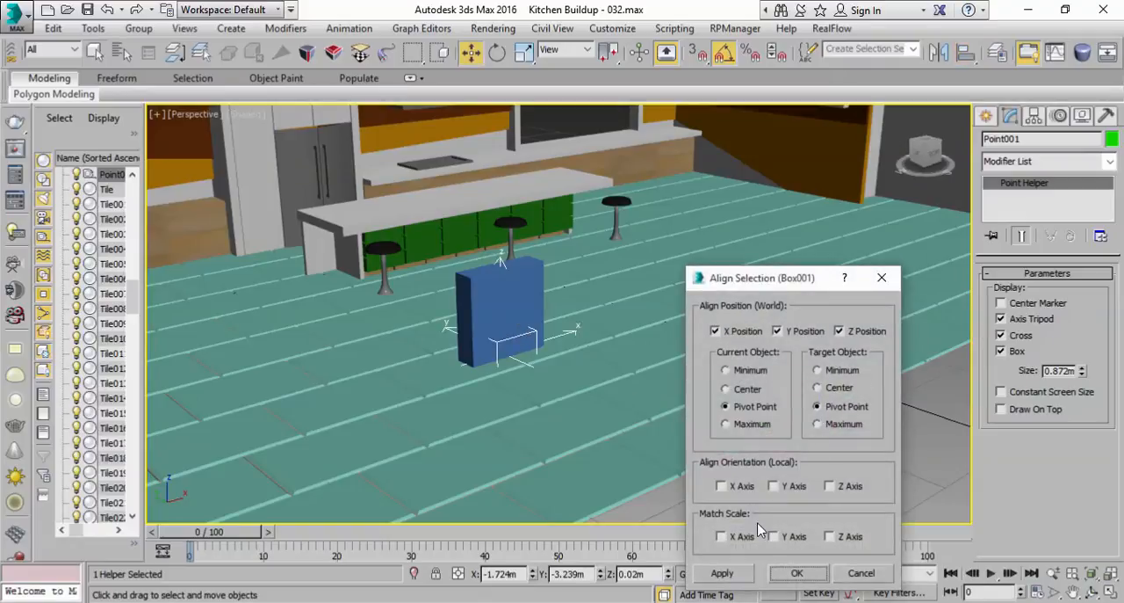
pyautogui.click(797, 573)
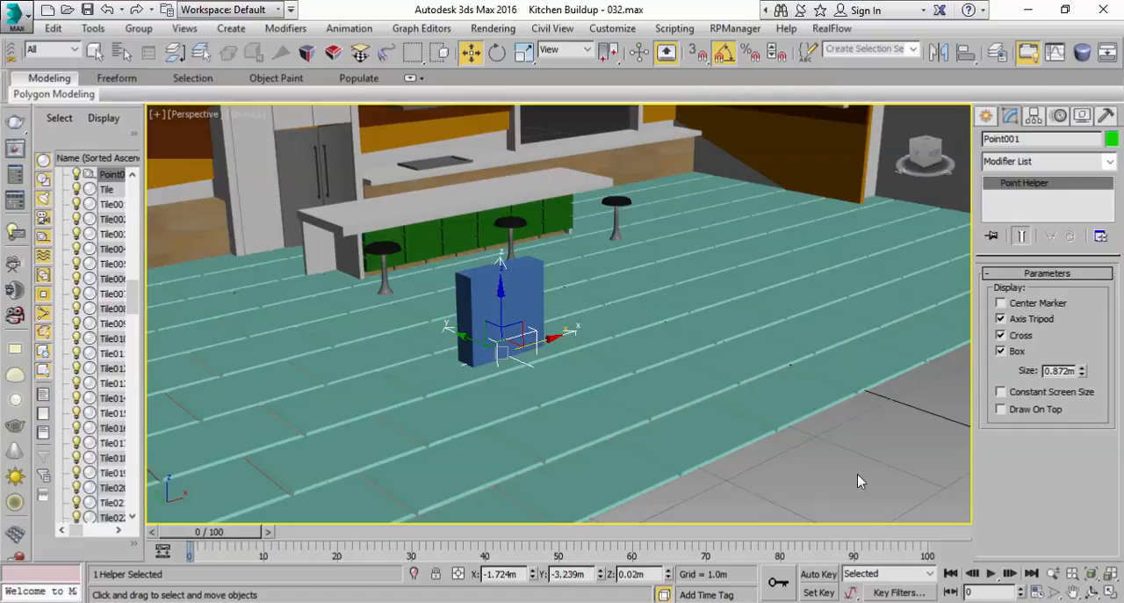
# Rename the Point helper as Animate Rotate Up
pyautogui.click(1092, 575)
pyautogui.scroll(10, 589, 314)
pyautogui.moveTo(424, 255); pyautogui.dragTo(598, 342, button='middle')
pyautogui.scroll(5, 632, 304)
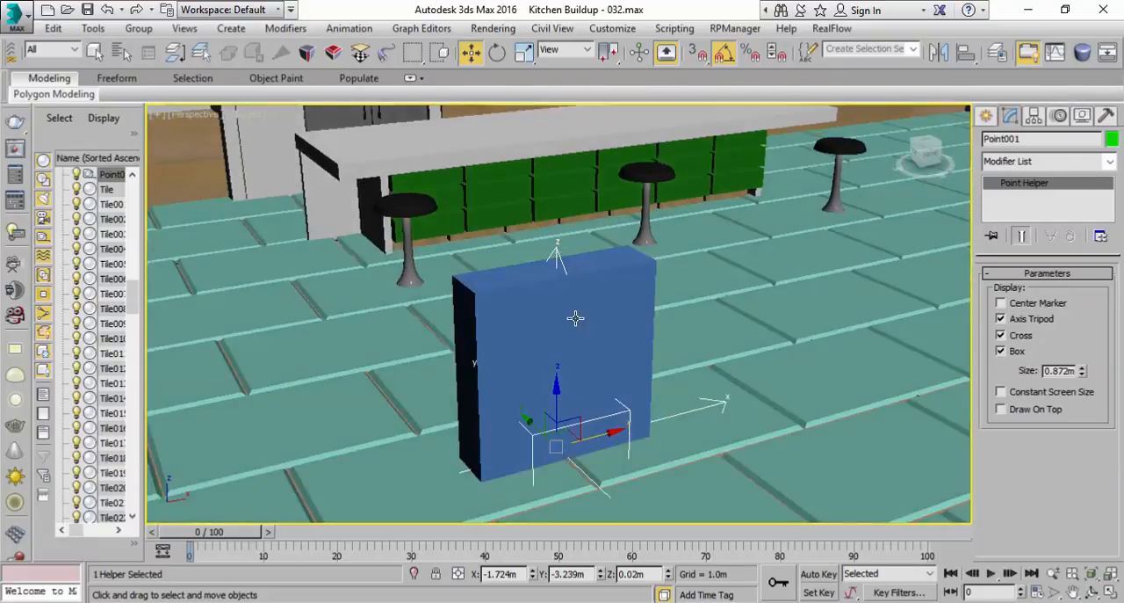
pyautogui.press('q')
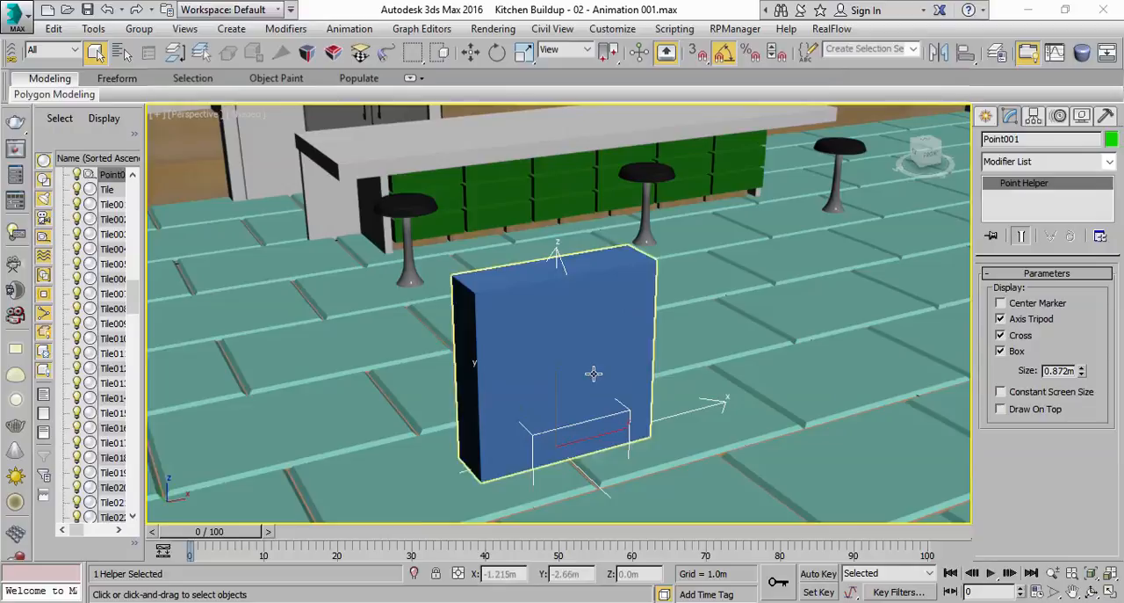
pyautogui.moveTo(595, 374); pyautogui.dragTo(605, 351, button='middle')
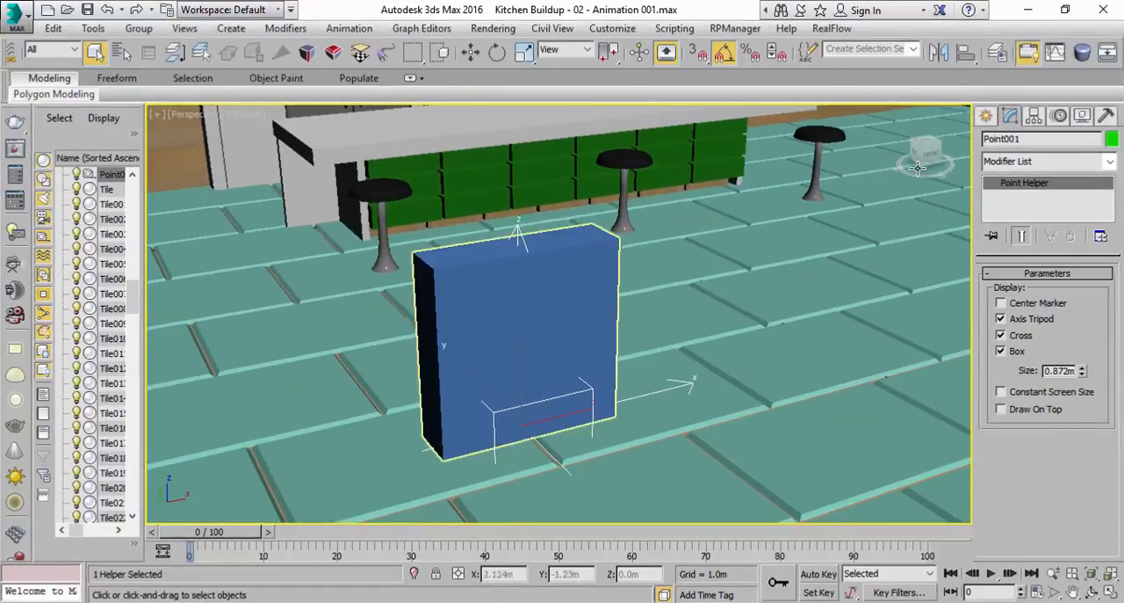
pyautogui.moveTo(1007, 139); pyautogui.dragTo(947, 161)
pyautogui.write('A')
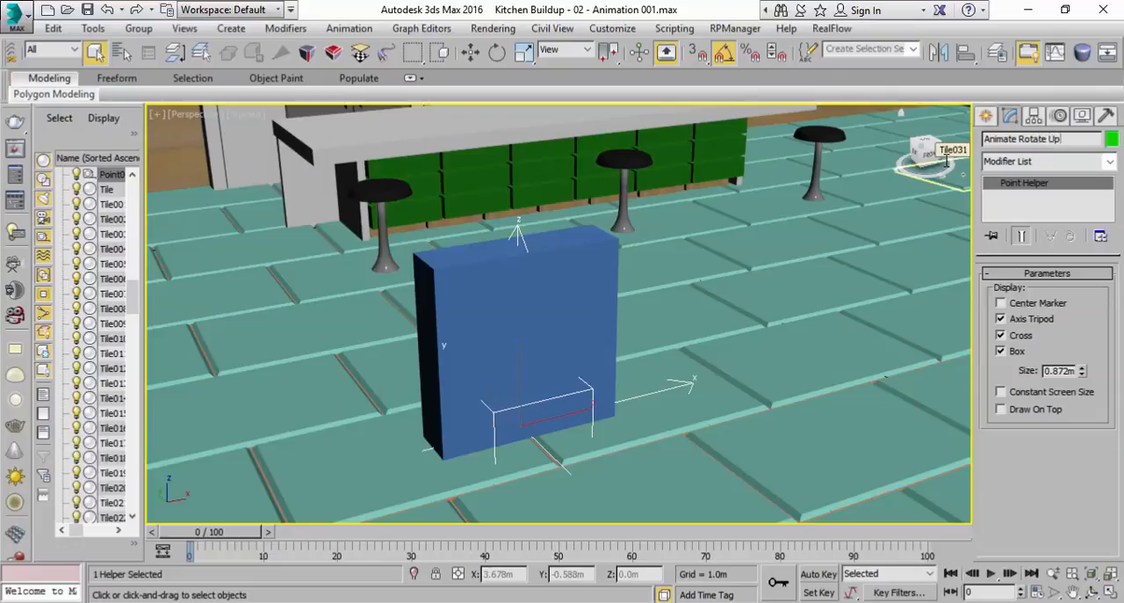
pyautogui.write('nimate Rotate Up')
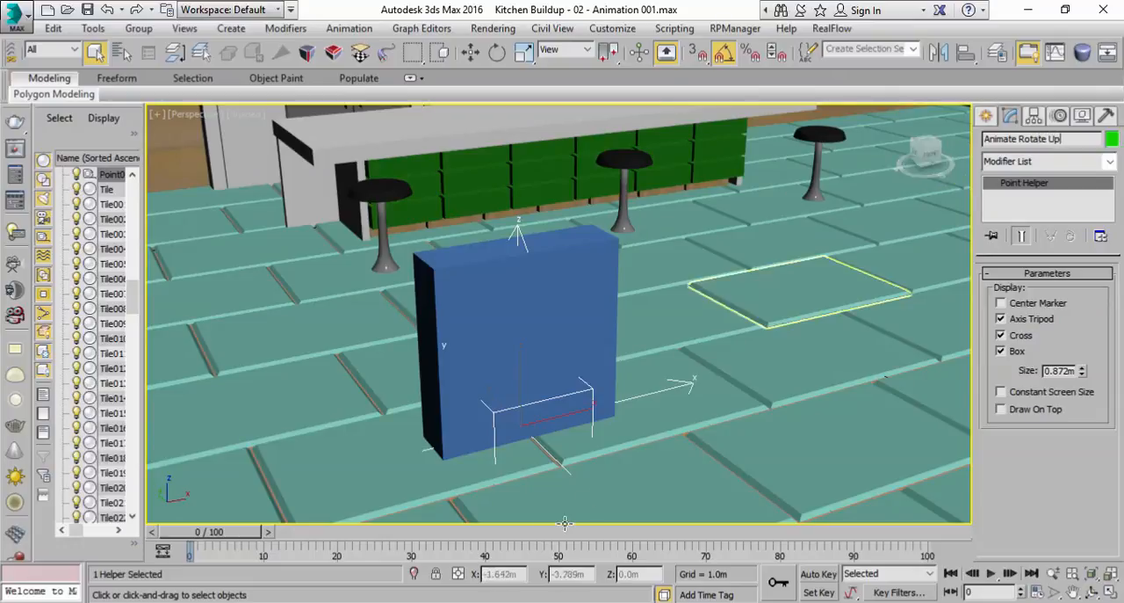
# Link the blue box to the Animate Rotate Up helper, choosing the helper as parent from the object list
pyautogui.moveTo(542, 445); pyautogui.dragTo(513, 393, button='middle')
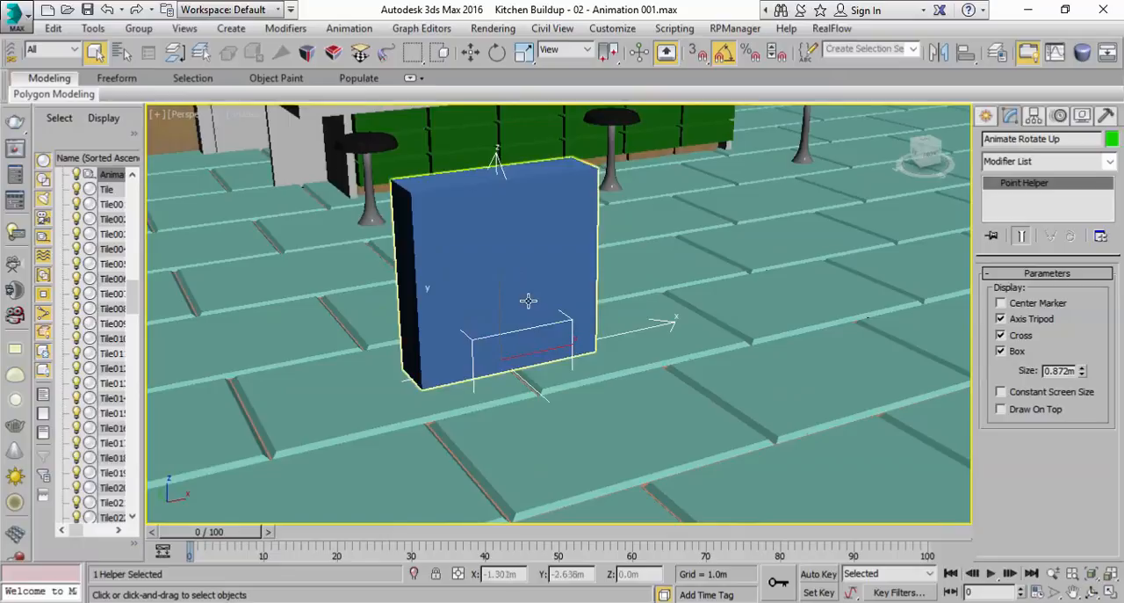
pyautogui.moveTo(529, 301); pyautogui.dragTo(525, 349, button='middle')
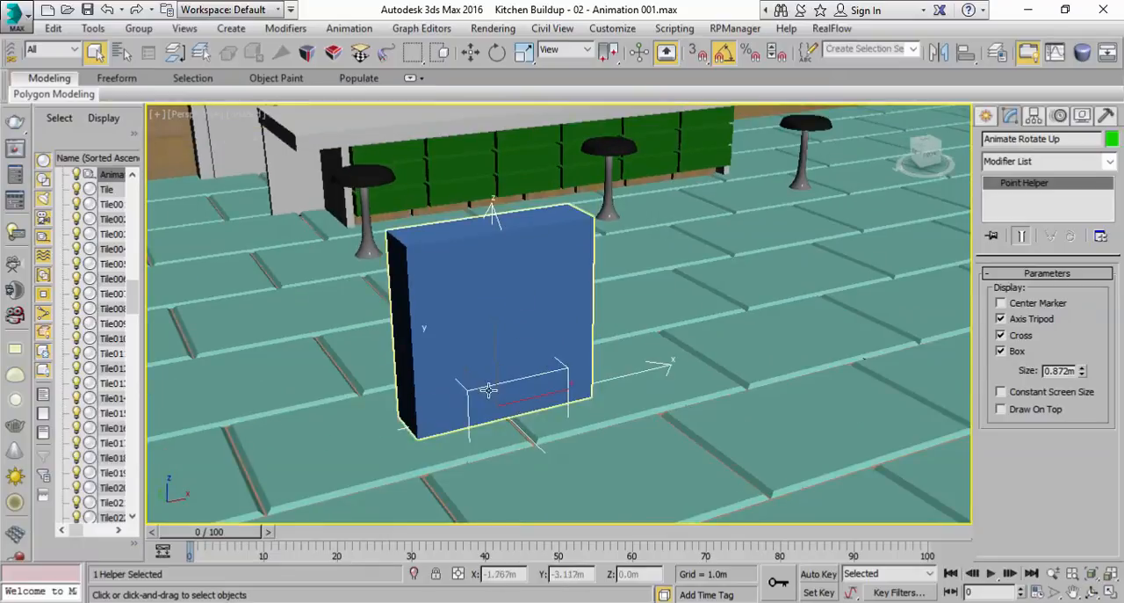
pyautogui.click(432, 260)
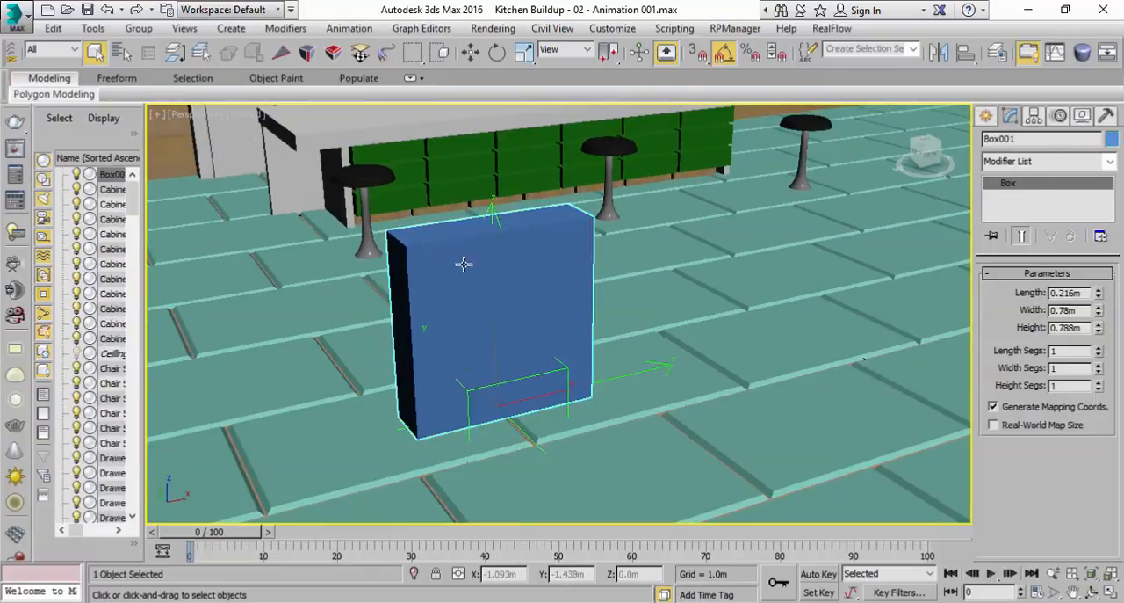
pyautogui.press('F3')
pyautogui.press('F3')
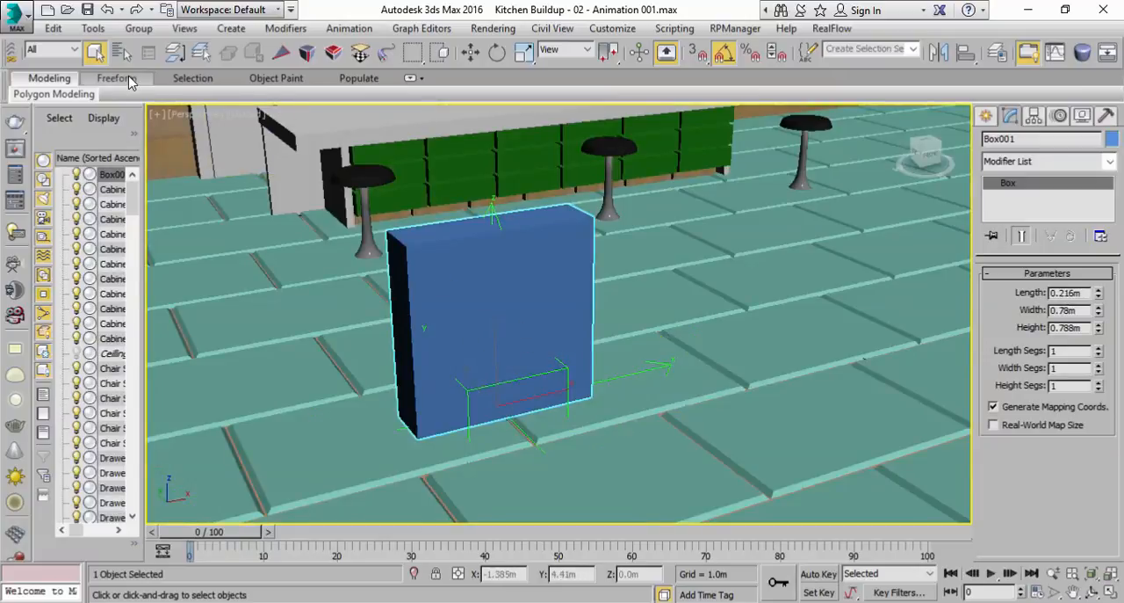
pyautogui.moveTo(67, 61); pyautogui.dragTo(271, 61)
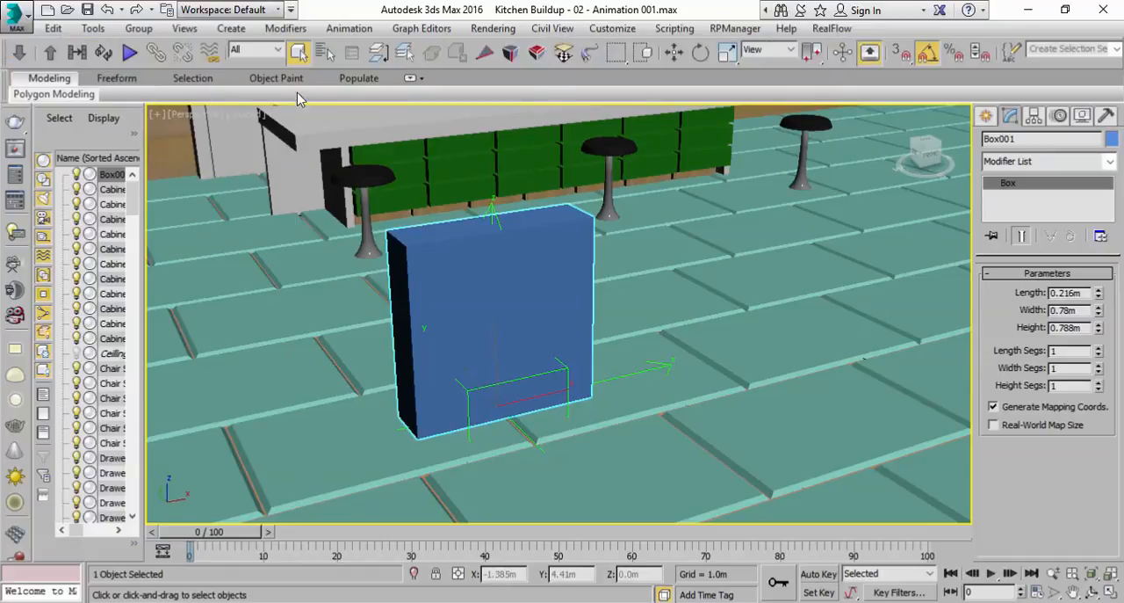
pyautogui.click(155, 54)
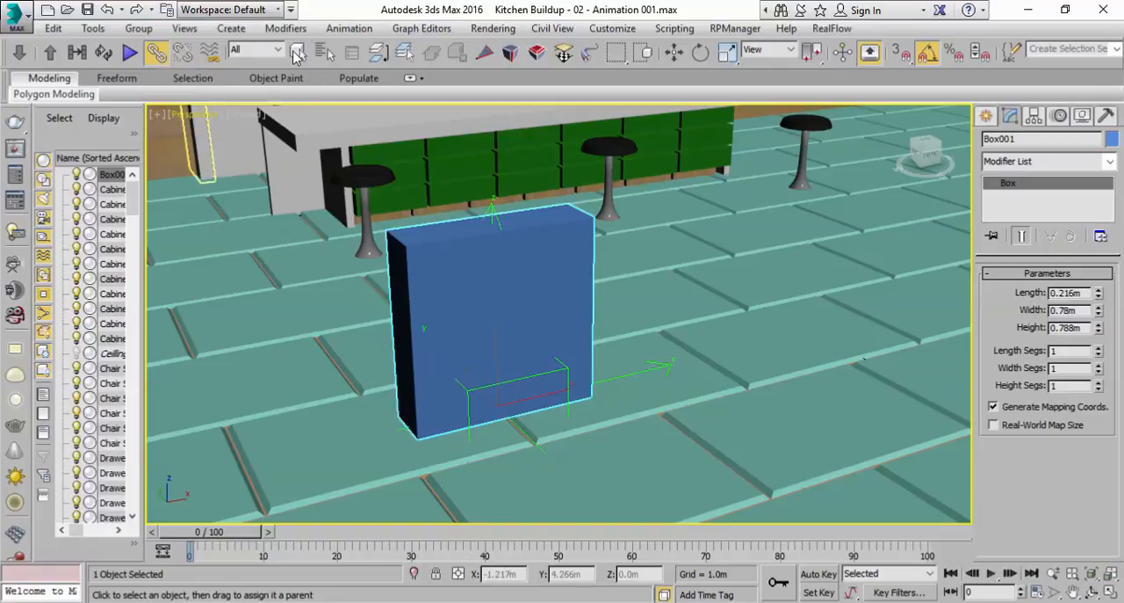
pyautogui.click(323, 53)
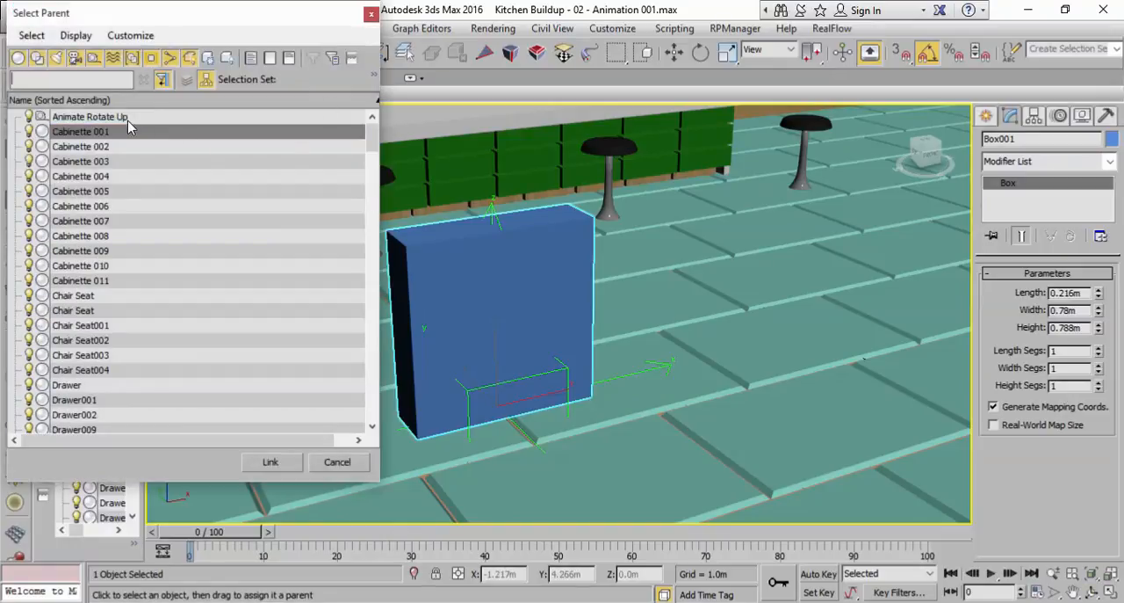
pyautogui.moveTo(202, 30); pyautogui.dragTo(830, 113)
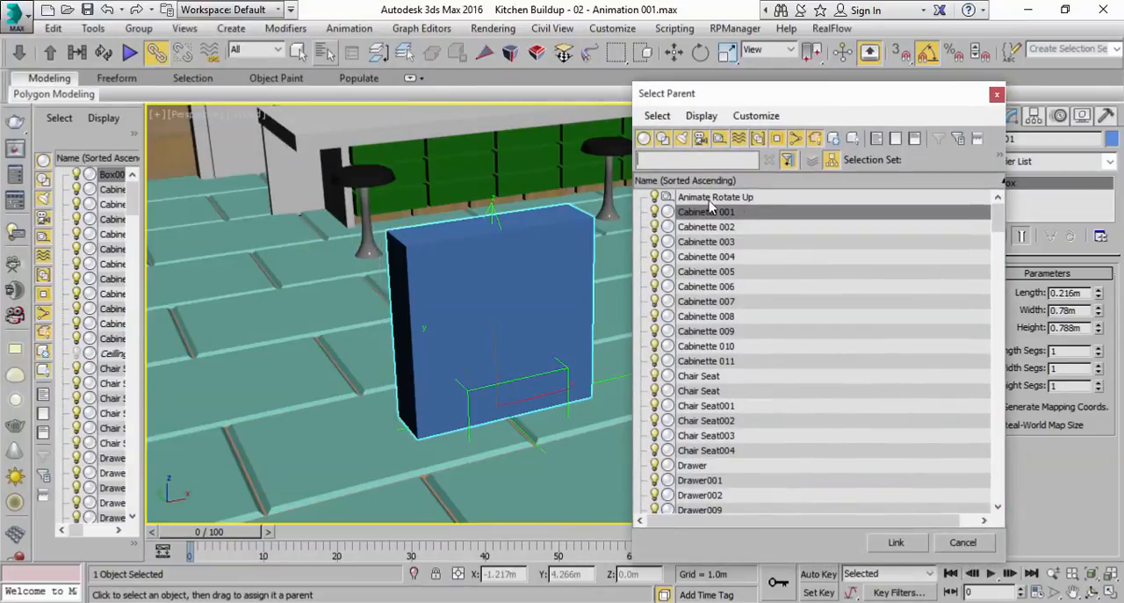
pyautogui.click(717, 199)
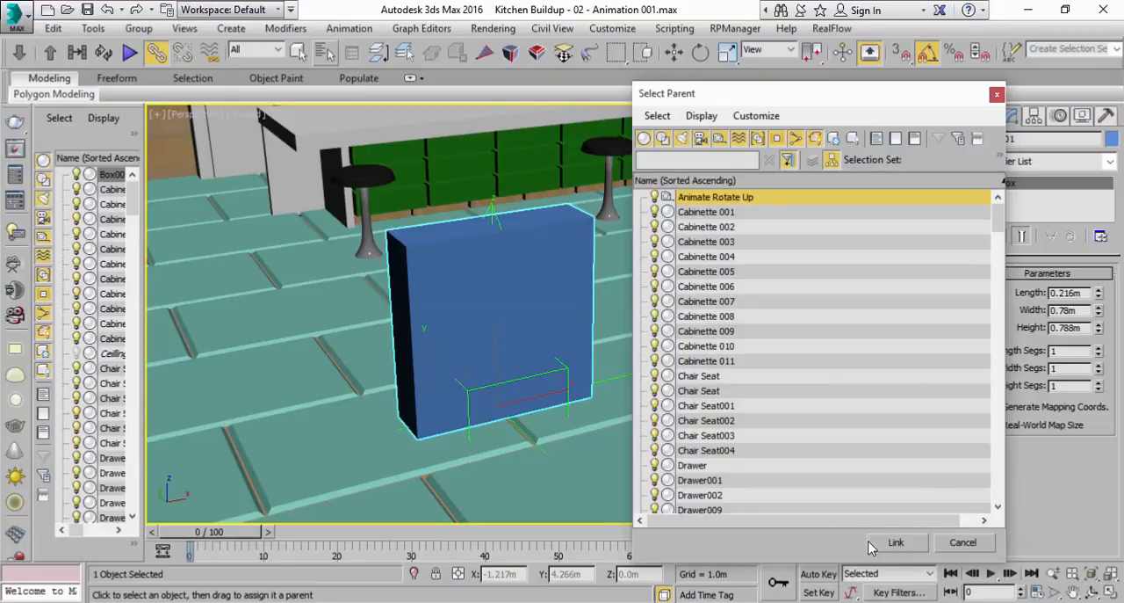
pyautogui.click(892, 543)
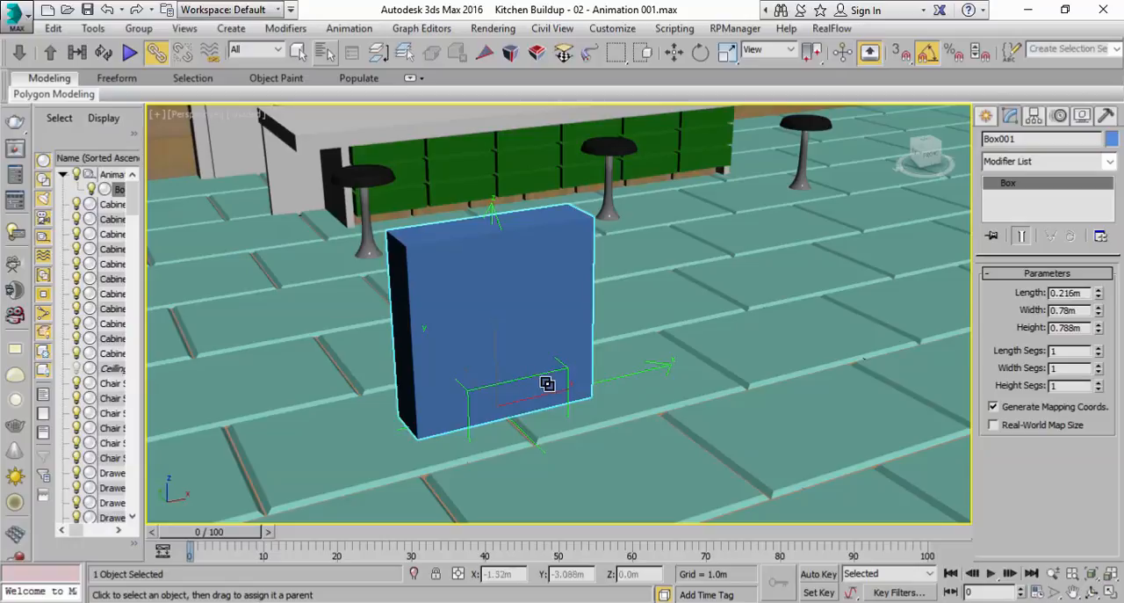
# Move the Animate Rotate Up helper along the X axis to about -1.379 m and try rotating it
pyautogui.click(674, 52)
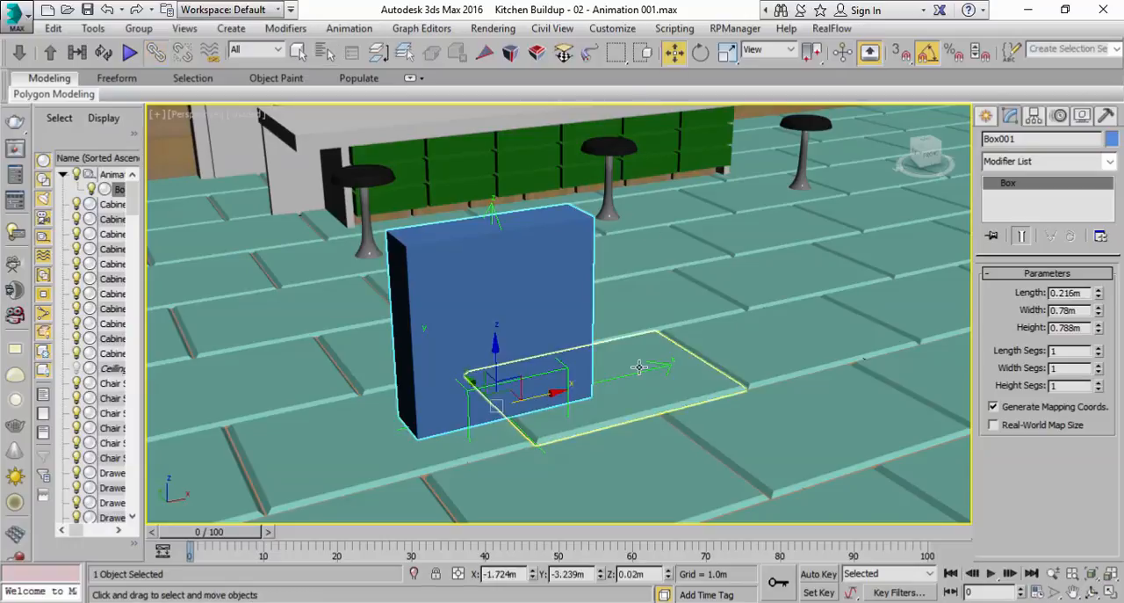
pyautogui.click(632, 370)
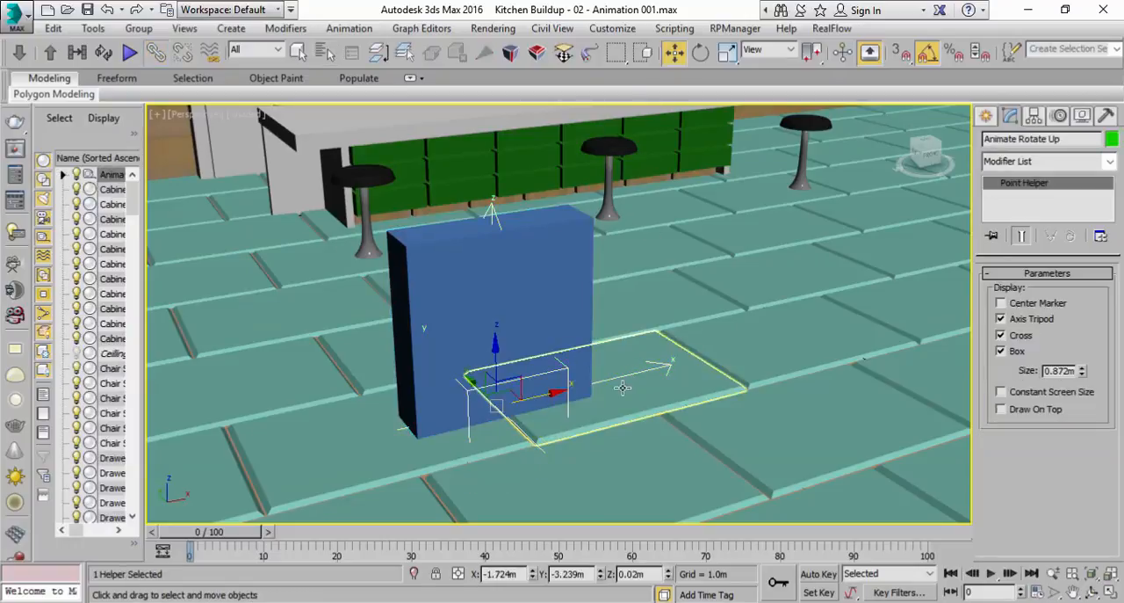
pyautogui.moveTo(584, 383); pyautogui.dragTo(571, 331)
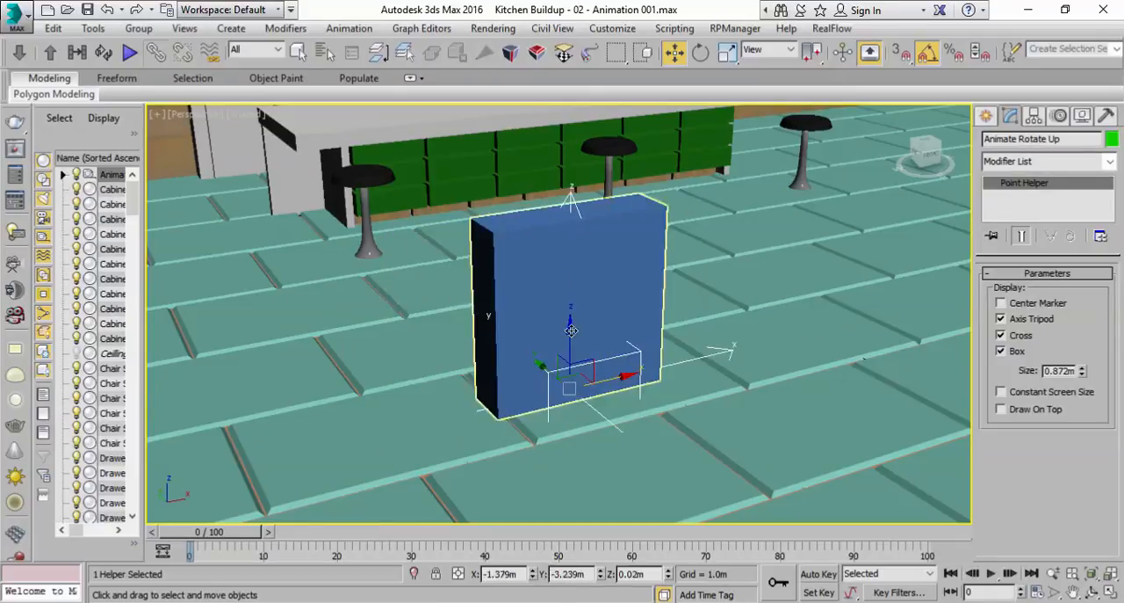
pyautogui.click(700, 52)
pyautogui.moveTo(576, 416); pyautogui.dragTo(574, 395)
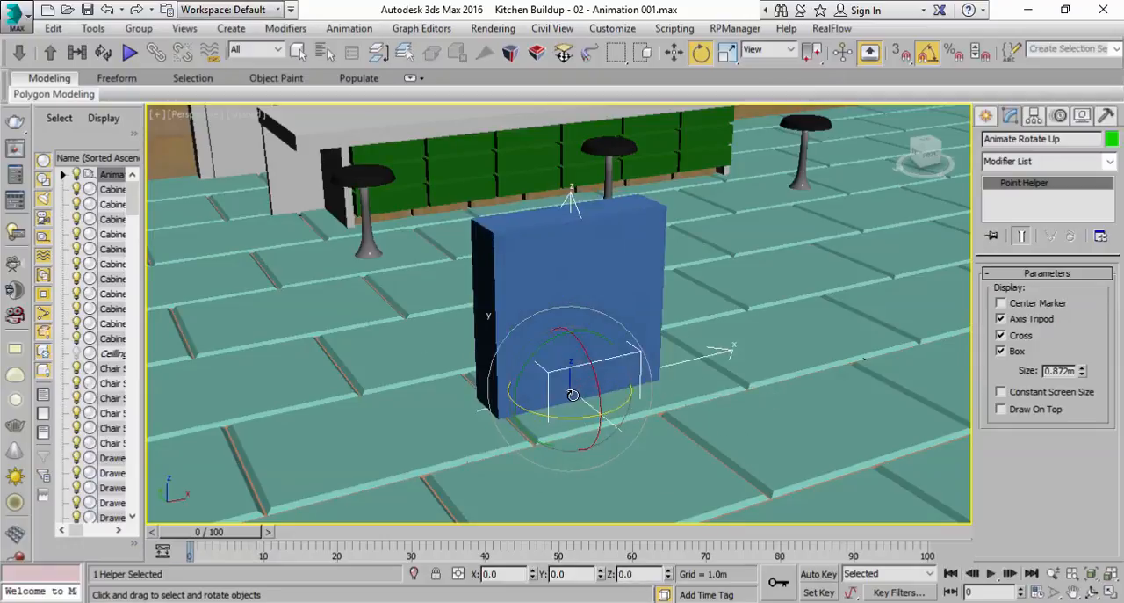
pyautogui.click(298, 53)
pyautogui.click(928, 54)
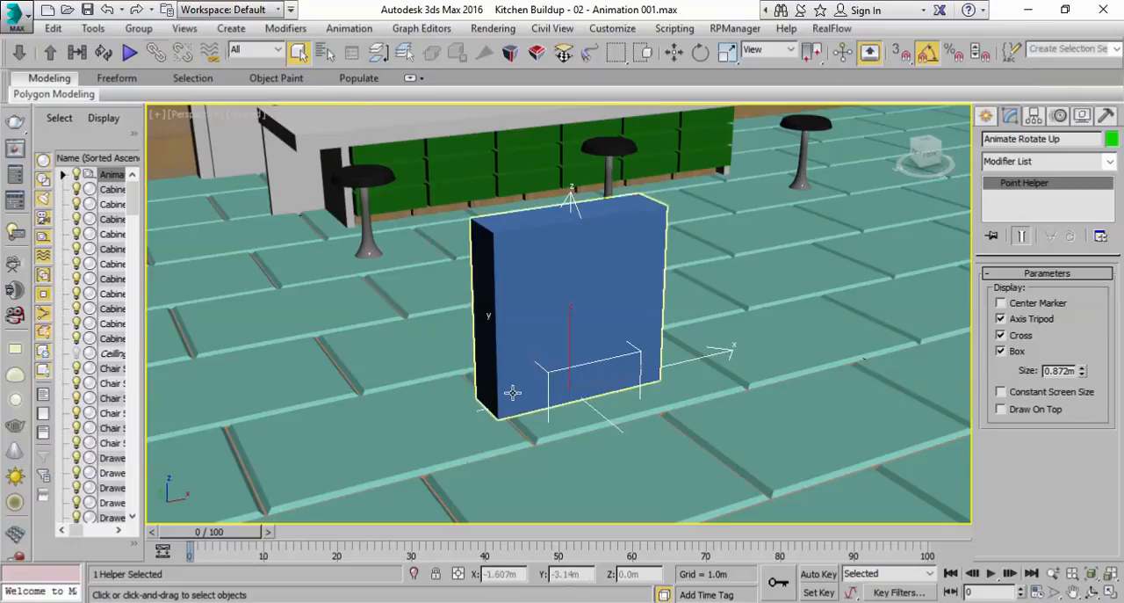
# Rename the blue box as Box Dummy
pyautogui.click(538, 253)
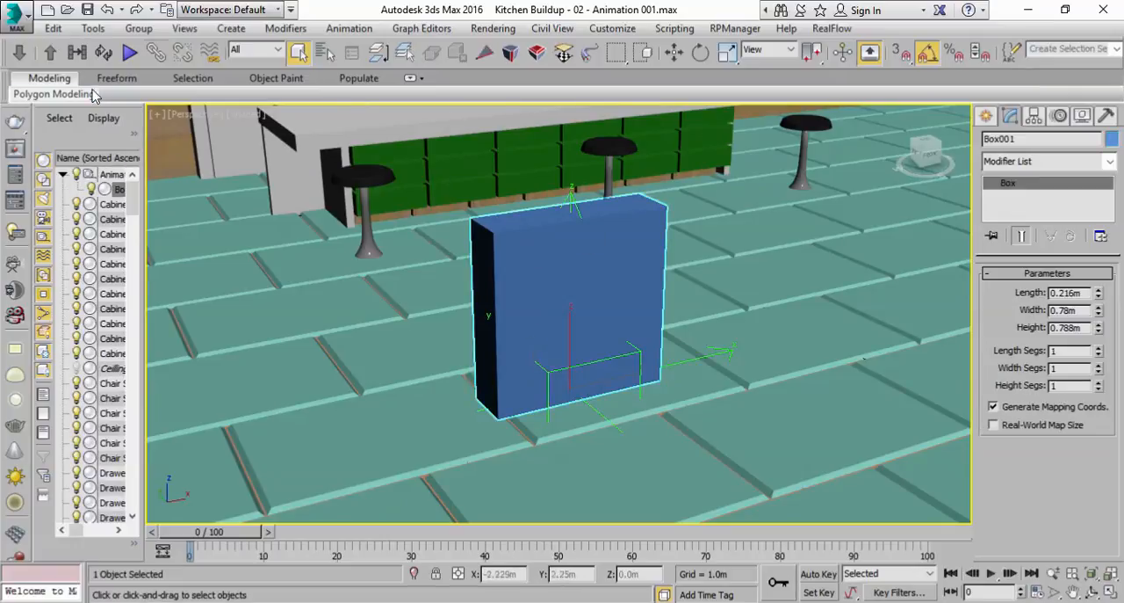
pyautogui.click(1023, 139)
pyautogui.write('Dummy')
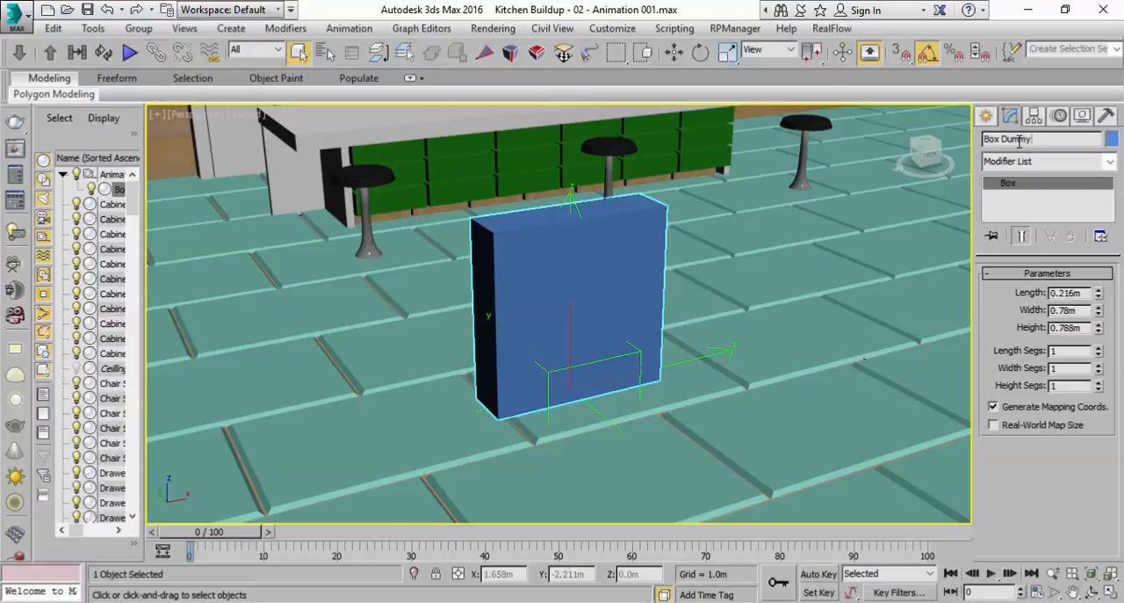
# Select both the Animate Rotate Up helper and its linked Box Dummy from the scene's object list
pyautogui.click(325, 53)
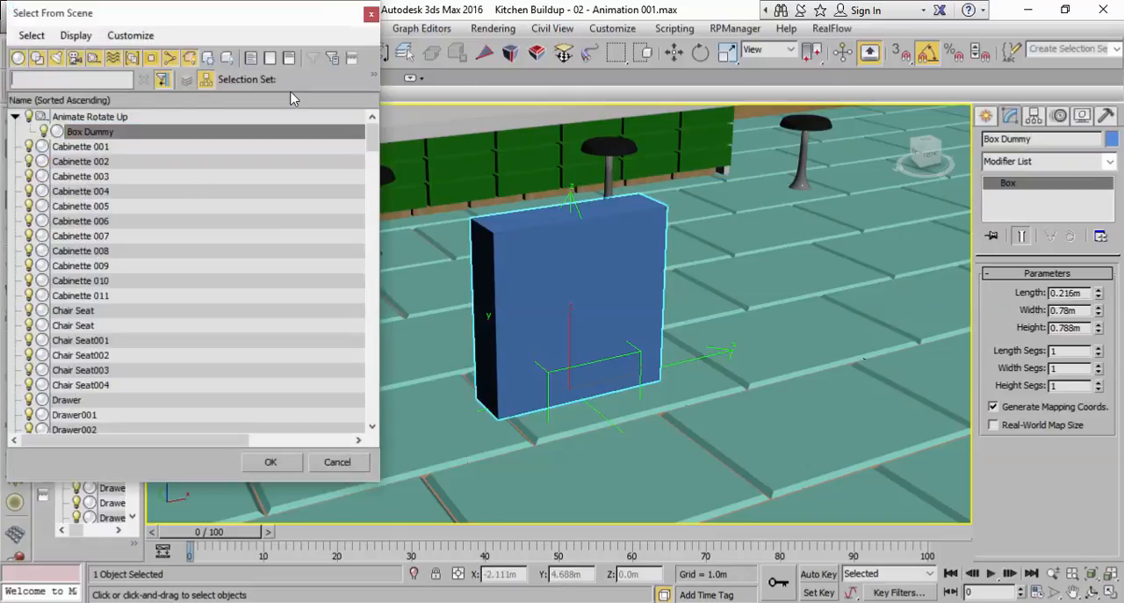
pyautogui.doubleClick(94, 120)
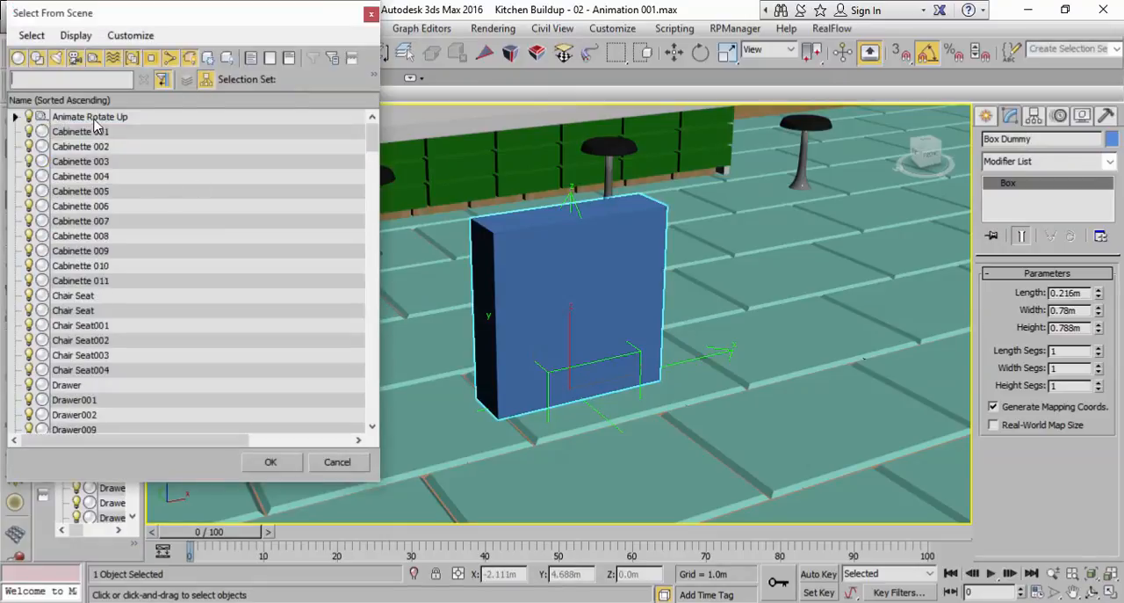
pyautogui.click(15, 117)
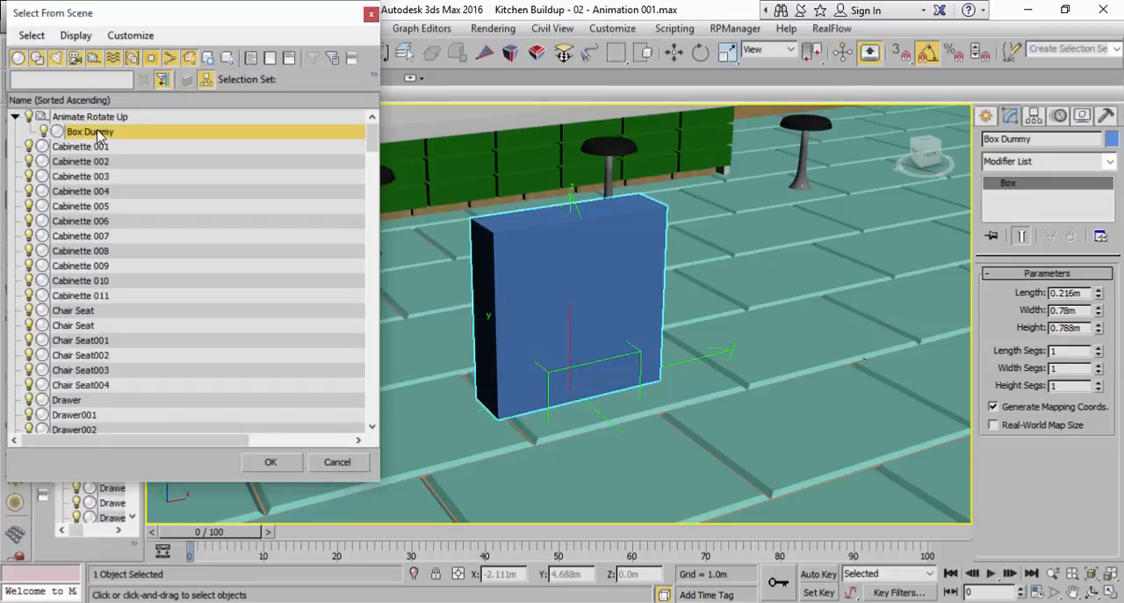
pyautogui.keyDown('ctrl'); pyautogui.click(103, 121); pyautogui.keyUp('ctrl')
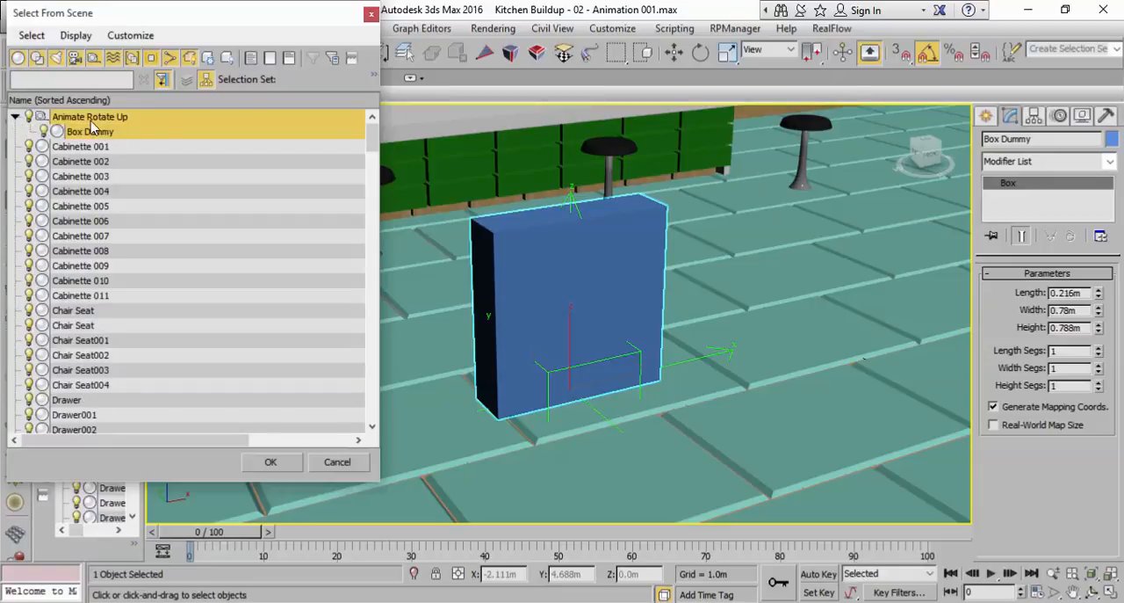
pyautogui.click(264, 470)
pyautogui.moveTo(562, 335); pyautogui.dragTo(444, 376, button='middle')
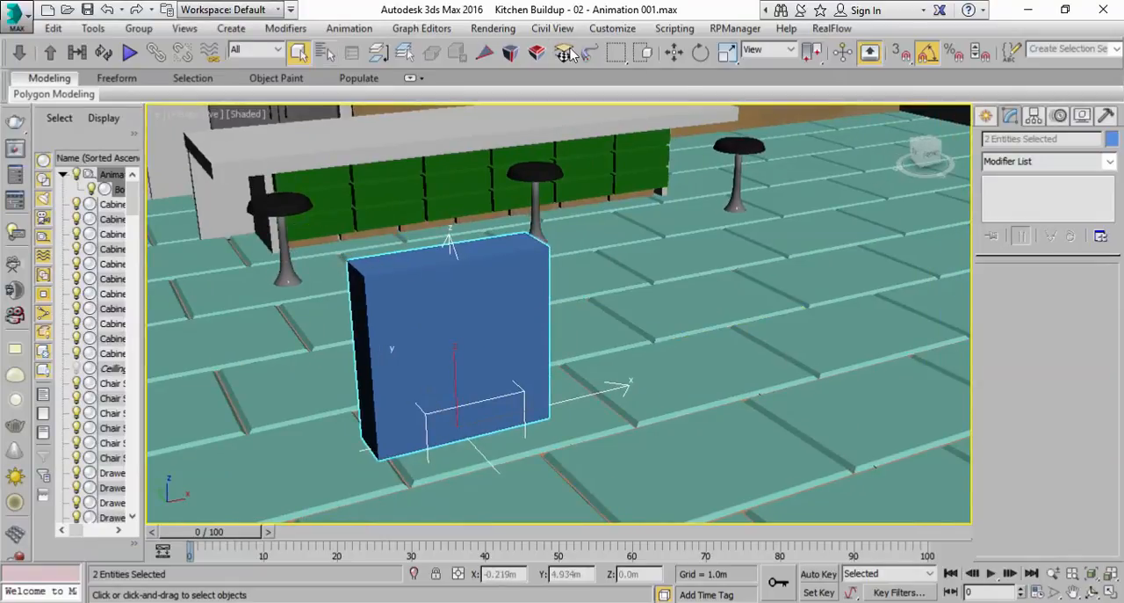
pyautogui.click(678, 54)
pyautogui.moveTo(586, 397); pyautogui.dragTo(516, 387, button='middle')
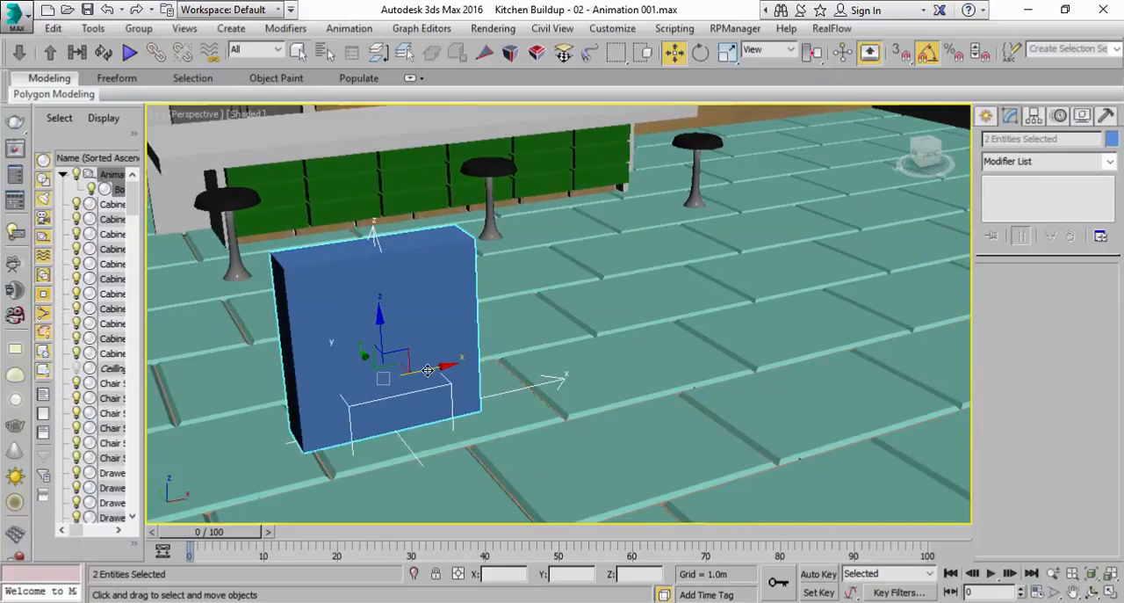
pyautogui.keyDown('shift'); pyautogui.moveTo(431, 369); pyautogui.dragTo(709, 323); pyautogui.keyUp('shift')
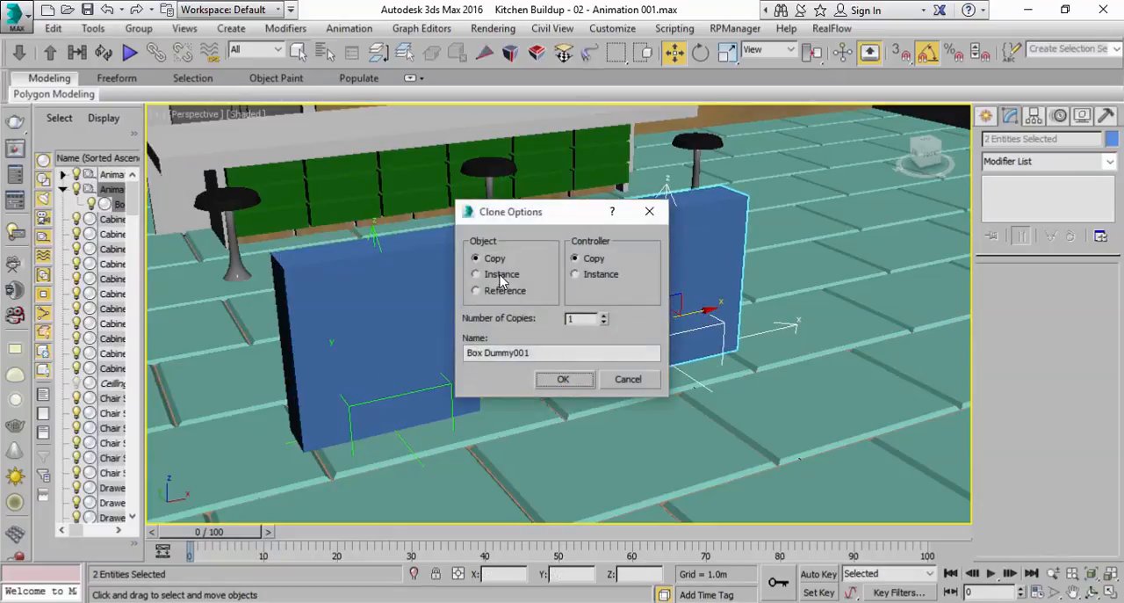
pyautogui.click(626, 380)
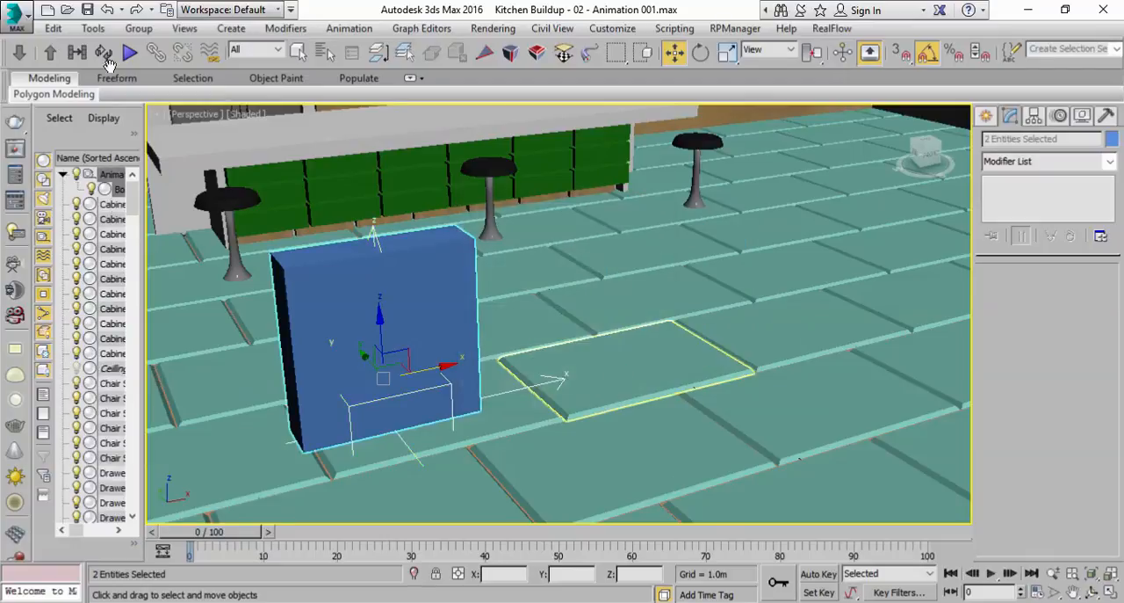
# Start an Array of the selected helper and box with parameters reset, using Copy objects and a 1D count of 8, and preview it
pyautogui.click(92, 28)
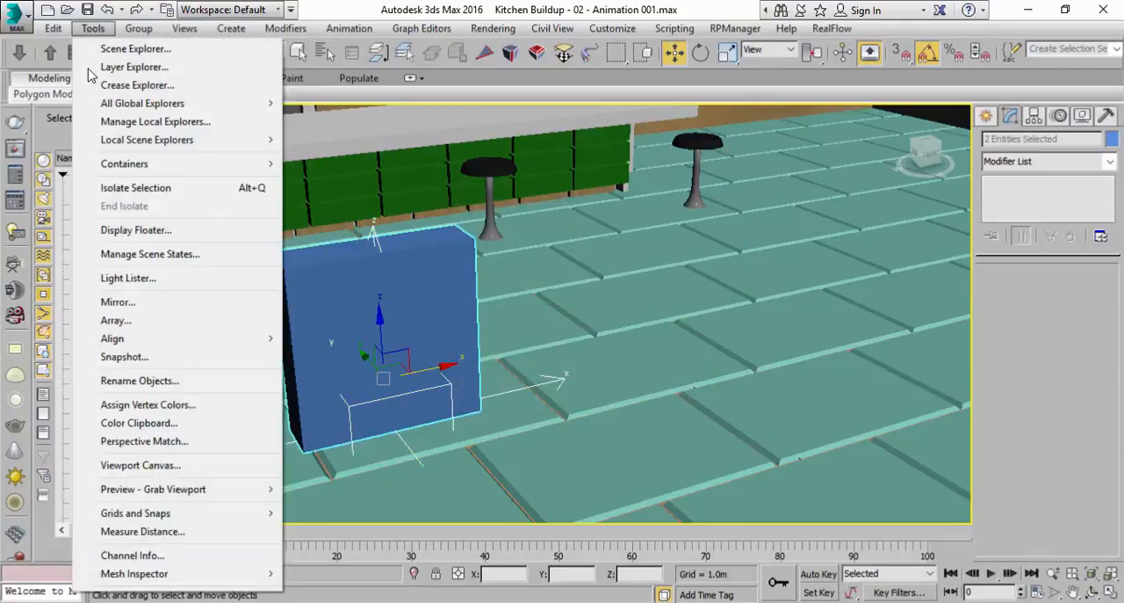
pyautogui.click(131, 321)
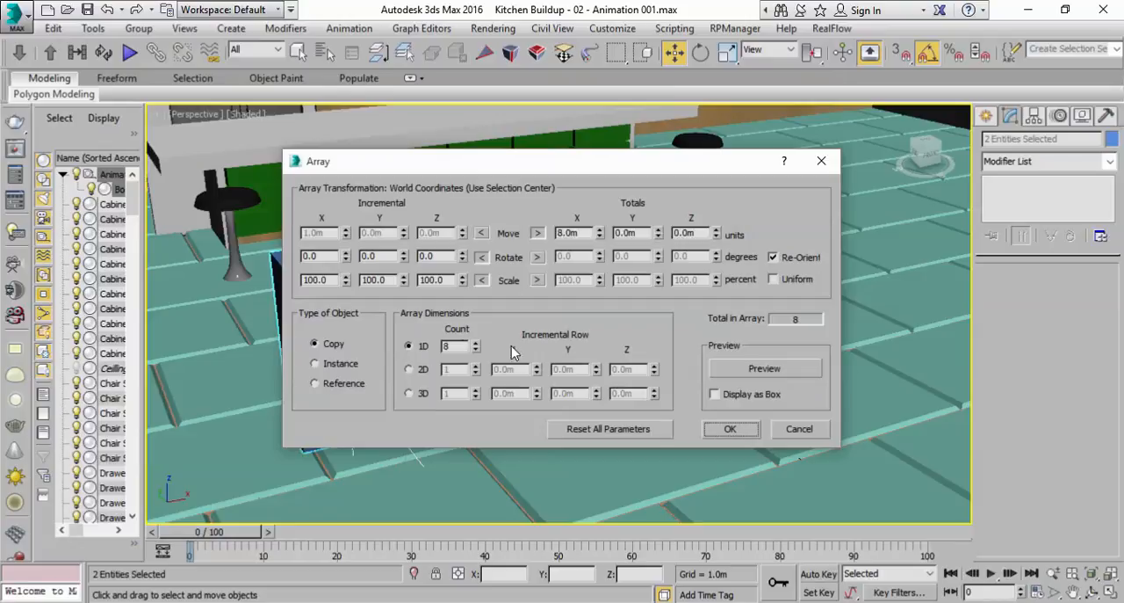
pyautogui.click(646, 429)
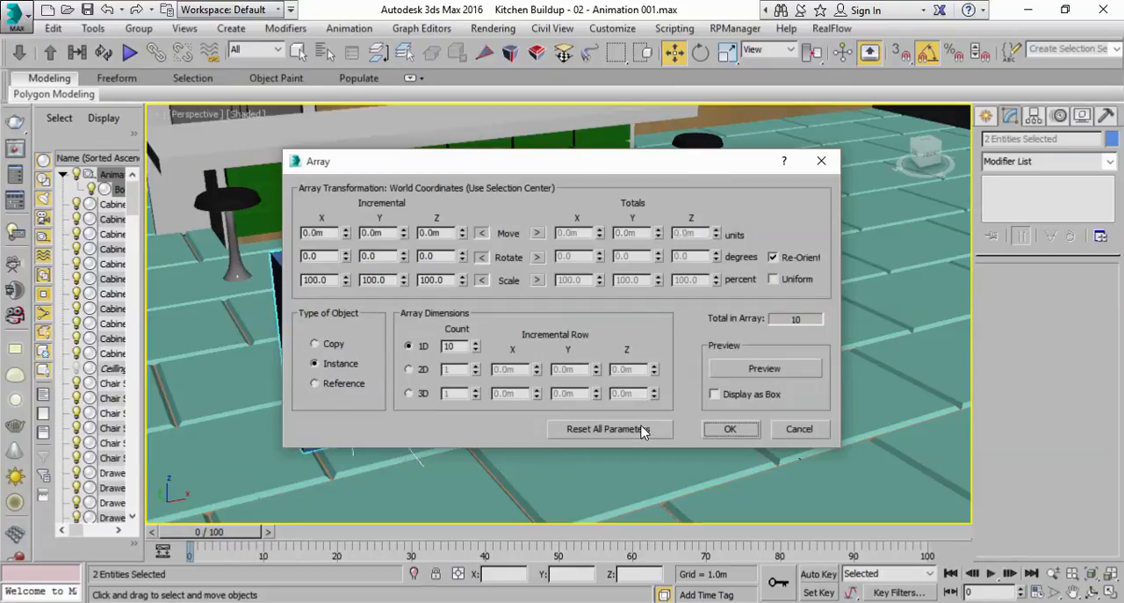
pyautogui.click(338, 350)
pyautogui.click(475, 349)
pyautogui.click(763, 370)
# Set the array's total X movement to 9 m and create the row of copies
pyautogui.moveTo(621, 162); pyautogui.dragTo(760, 420)
pyautogui.click(675, 491)
pyautogui.moveTo(739, 490)
pyautogui.mouseDown()
pyautogui.moveTo(739, 458)
pyautogui.moveTo(738, 499)
pyautogui.mouseUp()
pyautogui.moveTo(749, 421); pyautogui.dragTo(645, 336)
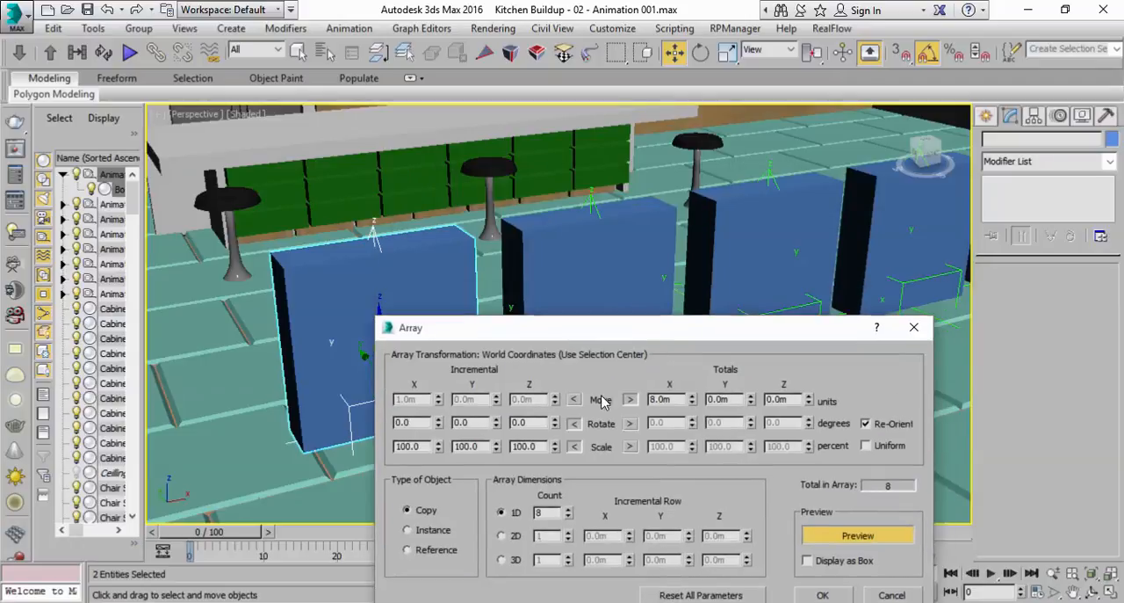
pyautogui.moveTo(693, 396); pyautogui.dragTo(692, 401)
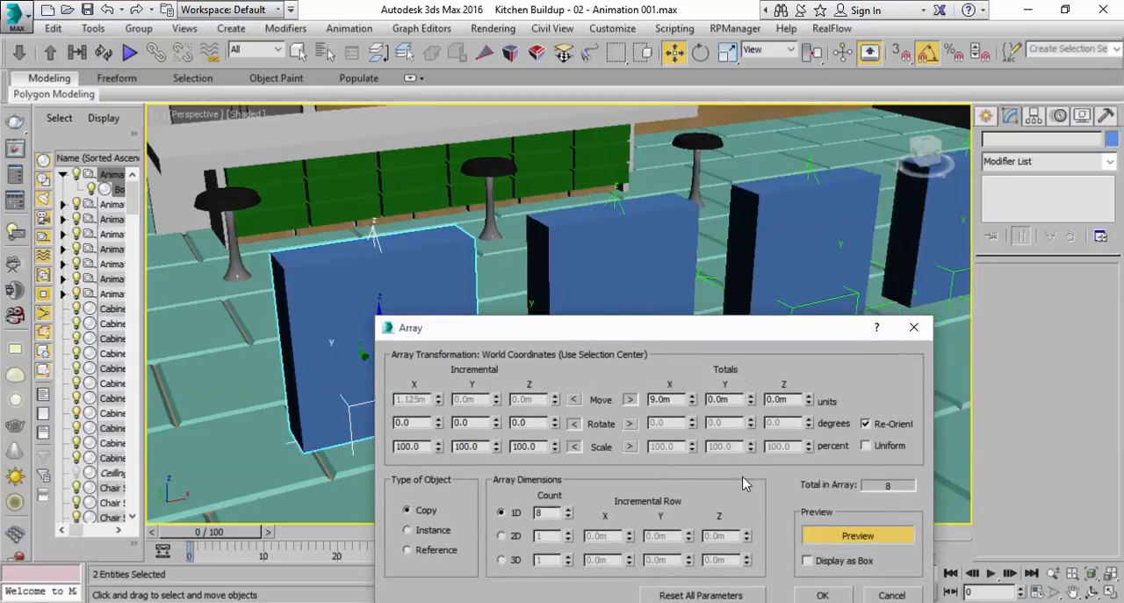
pyautogui.moveTo(737, 337); pyautogui.dragTo(707, 235)
pyautogui.click(791, 492)
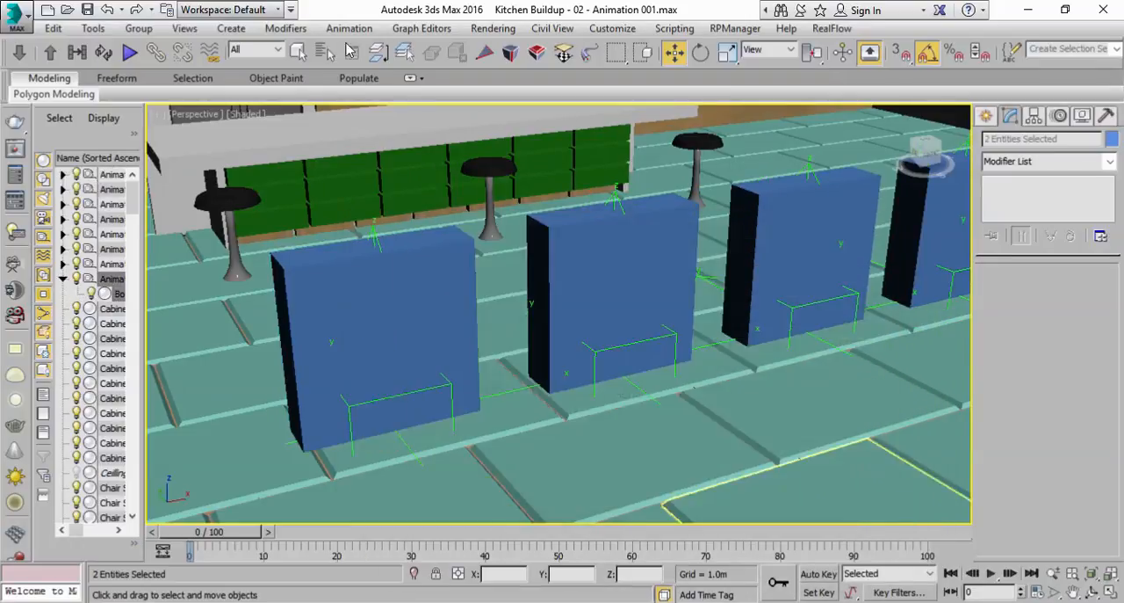
# Try rotating the second box's Point helper and undo the rotation
pyautogui.click(299, 52)
pyautogui.scroll(-3, 534, 299)
pyautogui.moveTo(534, 299); pyautogui.dragTo(457, 334, button='middle')
pyautogui.click(494, 370)
pyautogui.click(503, 369)
pyautogui.click(700, 52)
pyautogui.moveTo(519, 407); pyautogui.dragTo(503, 287)
pyautogui.hotkey('ctrl', 'z')
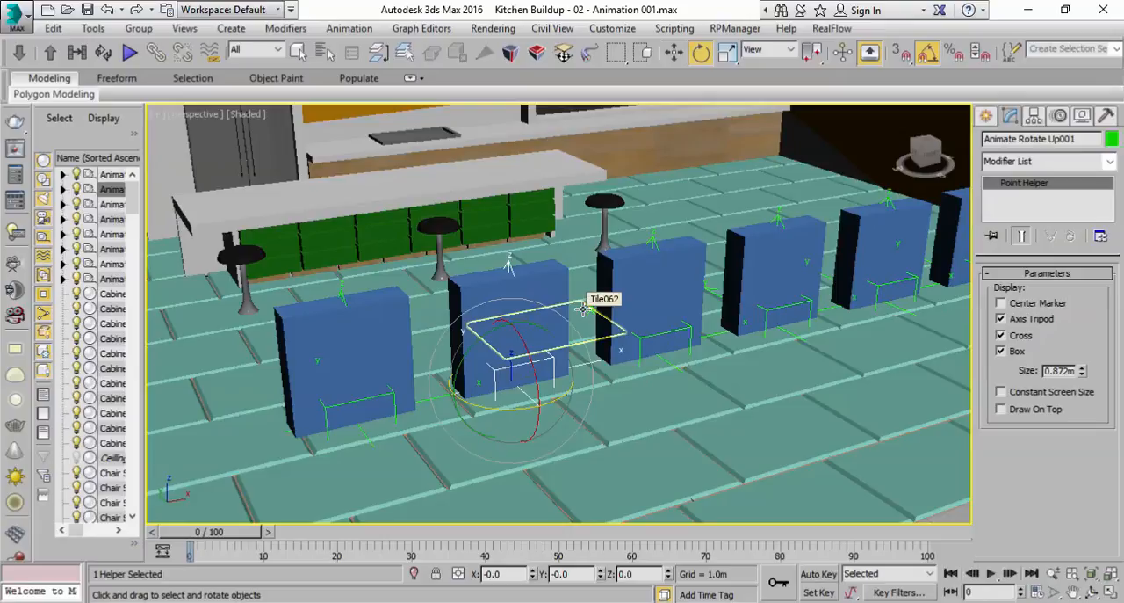
# Rename the second box's Point helper as a rotate-down control
pyautogui.doubleClick(1062, 139)
pyautogui.write('Down')
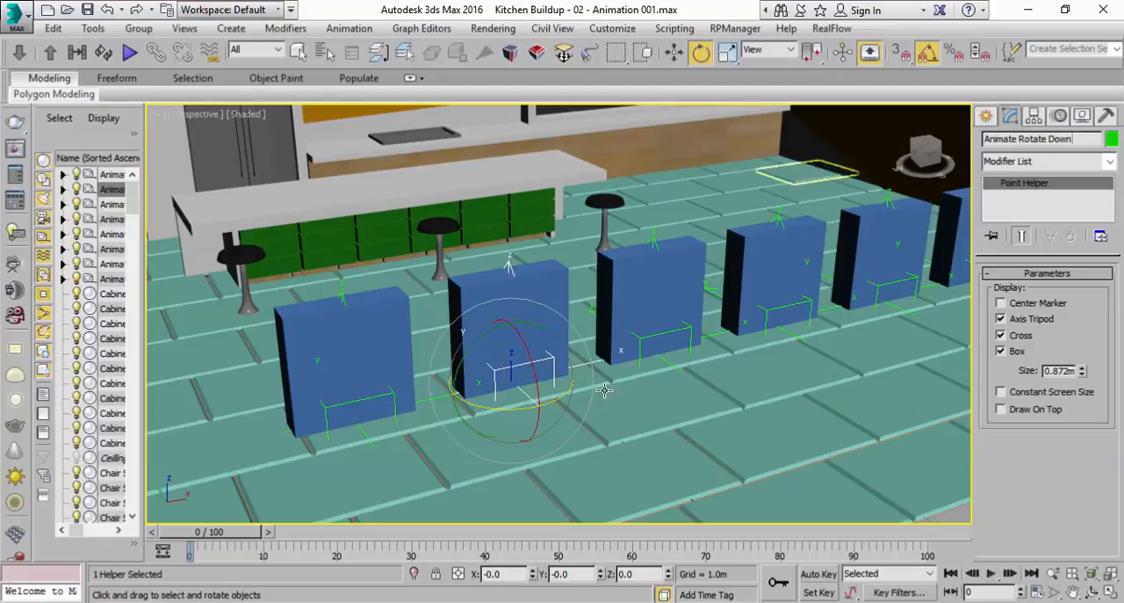
# Rename the third box's Point helper as Animate Rotate Sideways
pyautogui.moveTo(597, 389); pyautogui.dragTo(512, 406, button='middle')
pyautogui.click(557, 356)
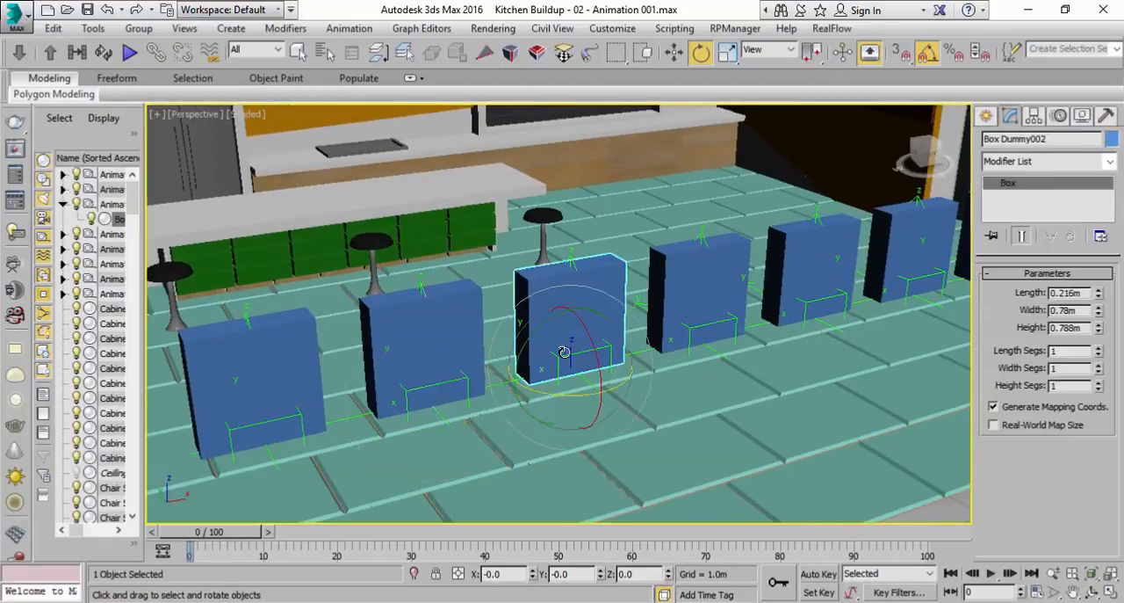
pyautogui.click(559, 358)
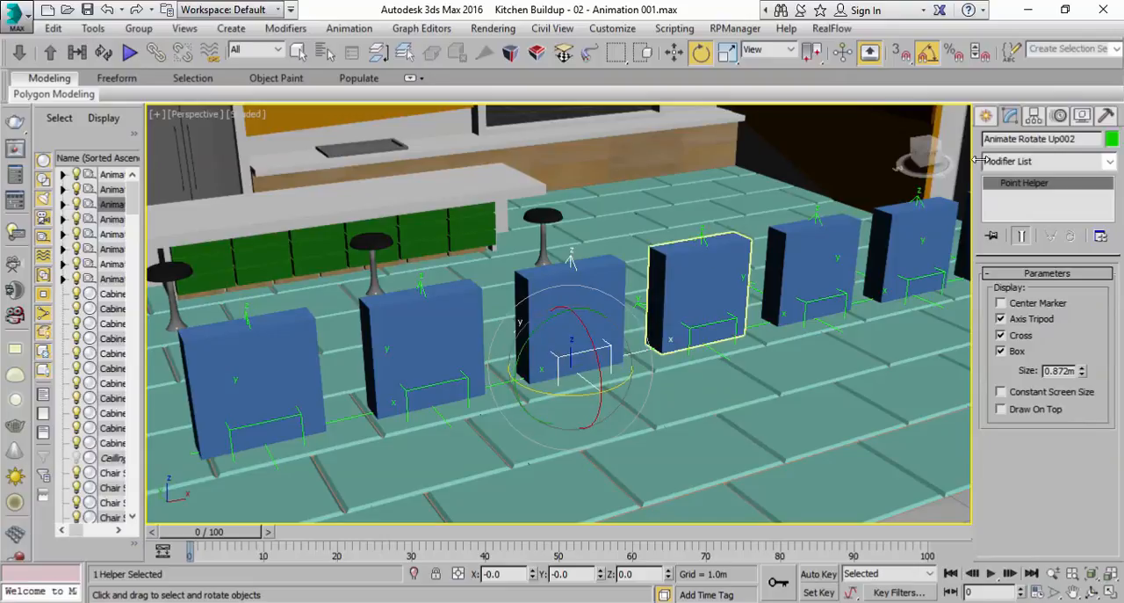
pyautogui.doubleClick(1073, 138)
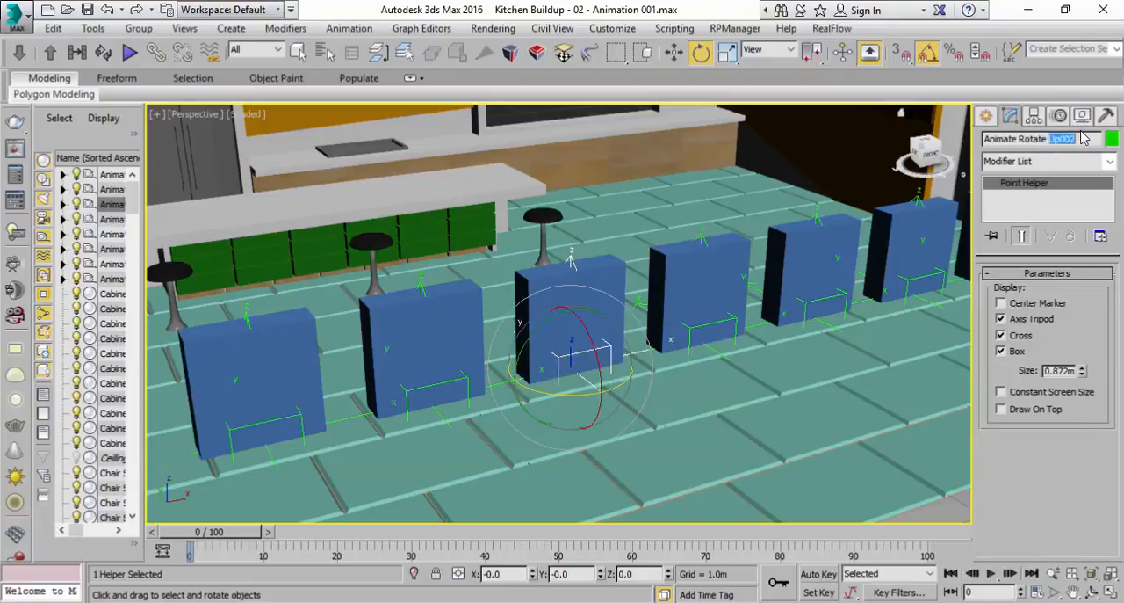
pyautogui.write('S')
# Rename the fourth box's Point helper as Animate Rotate Dynamic
pyautogui.moveTo(650, 409); pyautogui.dragTo(518, 445, button='middle')
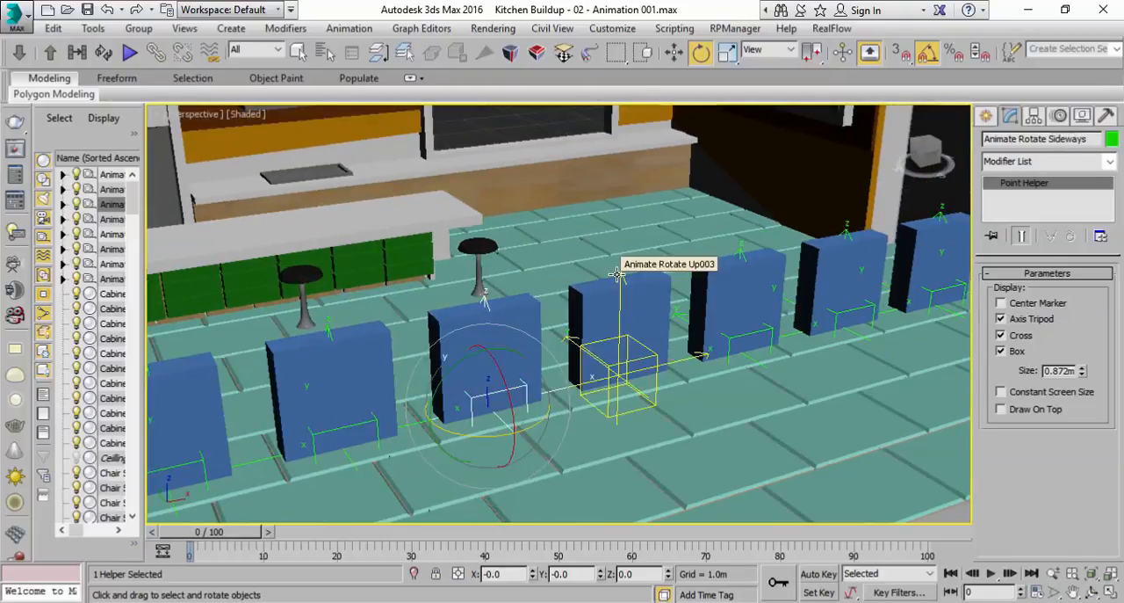
pyautogui.click(618, 274)
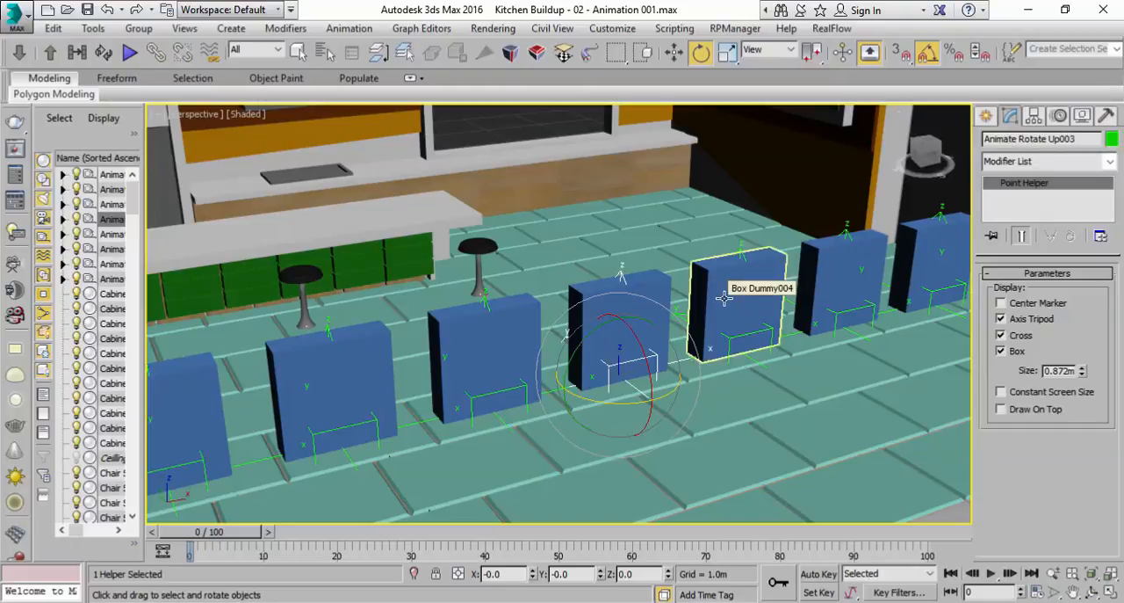
pyautogui.doubleClick(1061, 139)
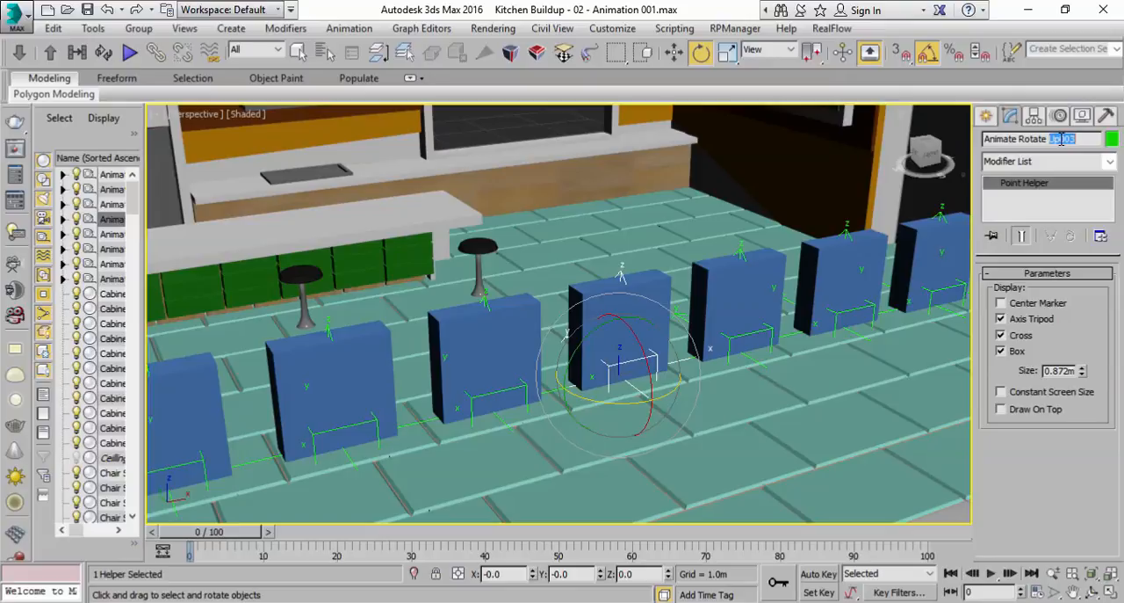
pyautogui.write('Dynamic')
# Rename the fifth box's Point helper as Animate Move Front and Back
pyautogui.moveTo(769, 316); pyautogui.dragTo(601, 341, button='middle')
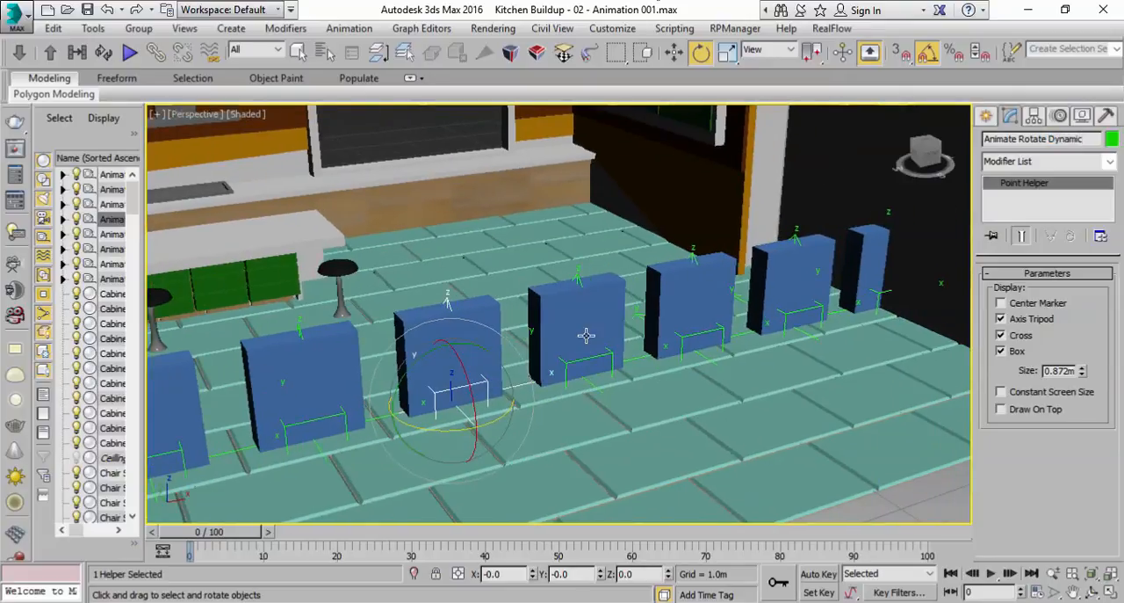
pyautogui.click(576, 278)
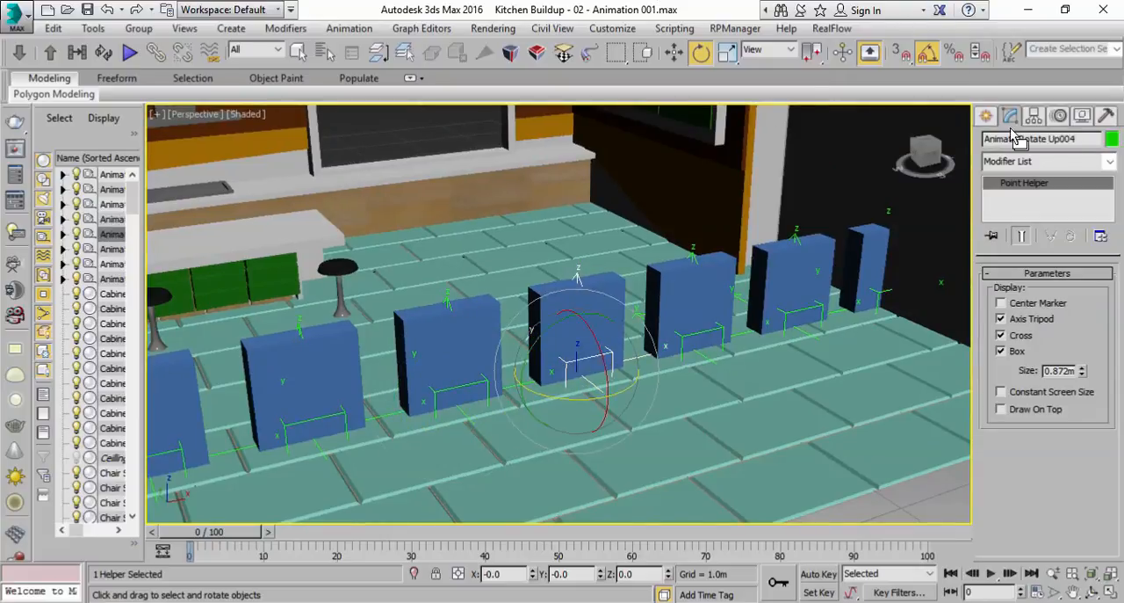
pyautogui.moveTo(1019, 139); pyautogui.dragTo(1114, 143)
pyautogui.write('Mov')
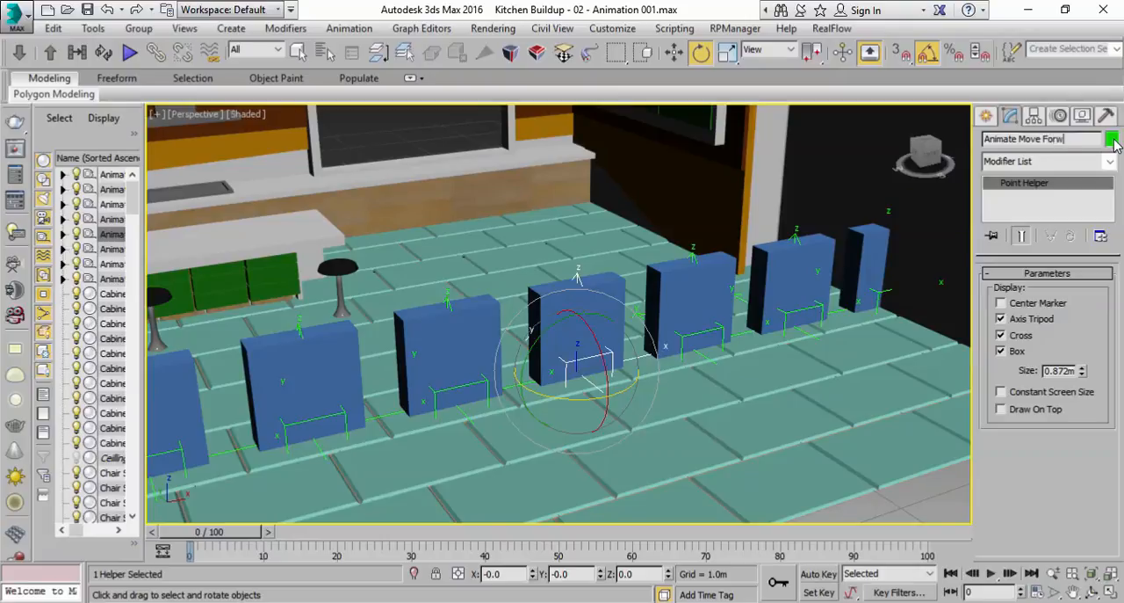
pyautogui.write('Back')
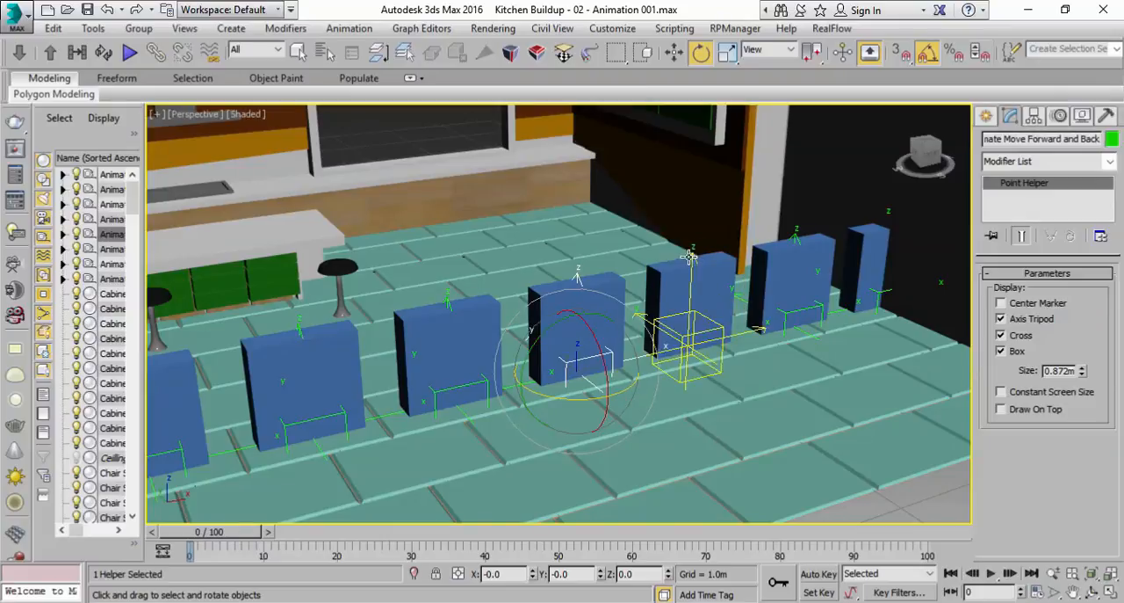
pyautogui.moveTo(1061, 140); pyautogui.dragTo(1036, 143)
pyautogui.write('ront')
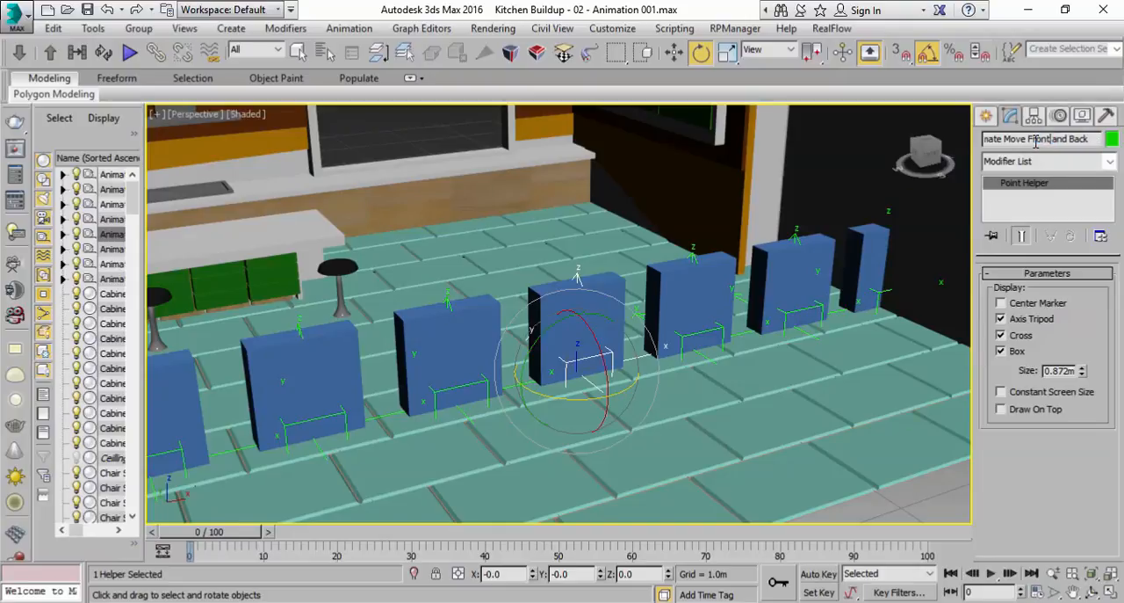
# Rename the sixth box's Point helper as Animate Move Sideways
pyautogui.click(693, 254)
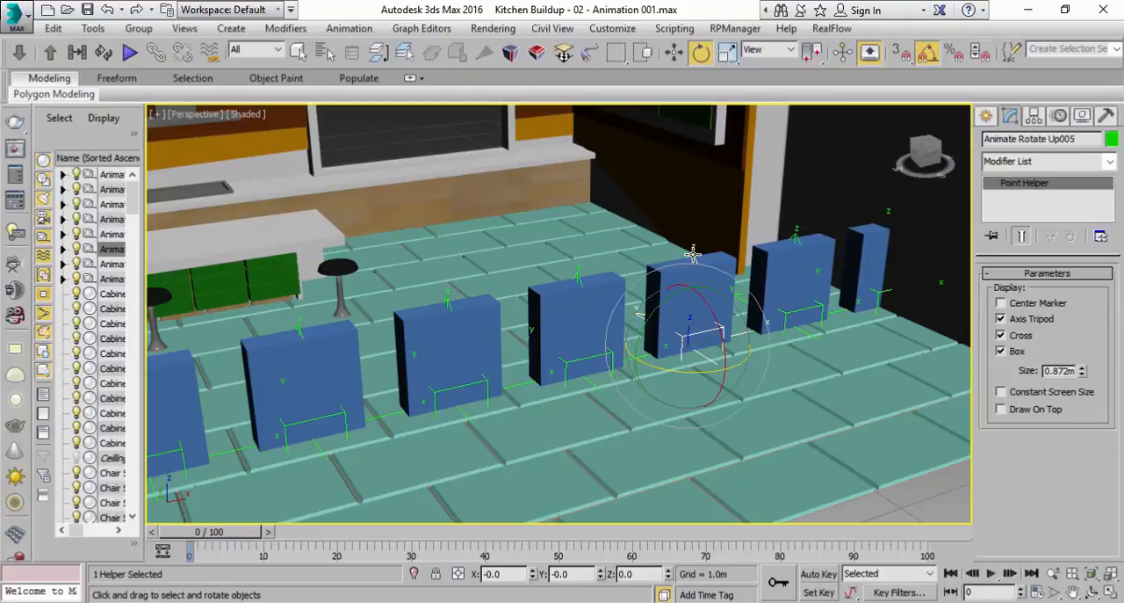
pyautogui.moveTo(1084, 139); pyautogui.dragTo(1023, 142)
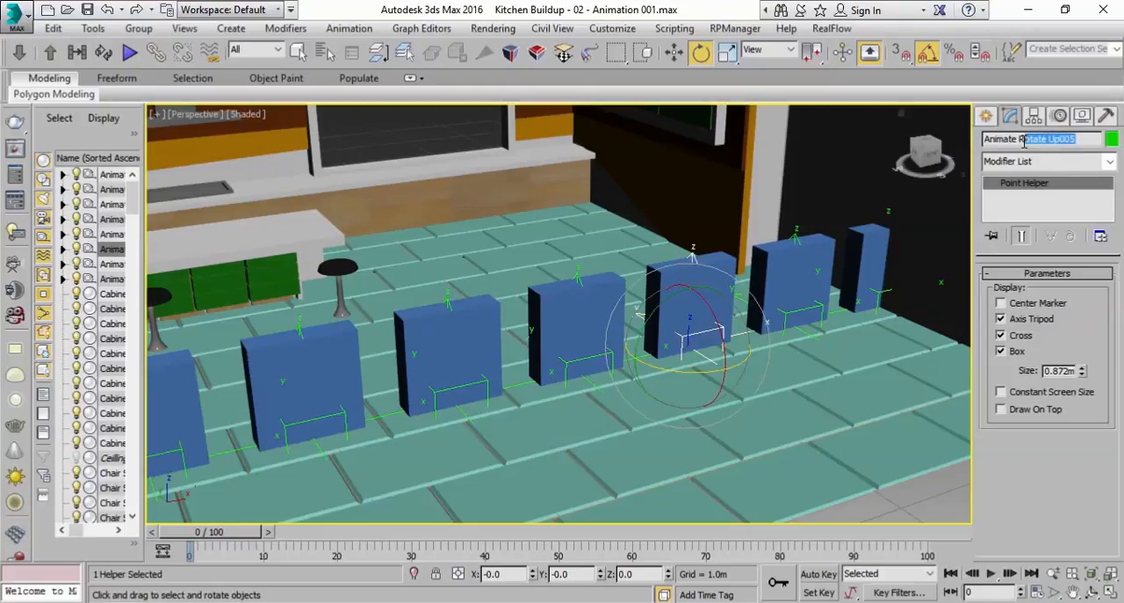
pyautogui.press('BackSpace')
# Rename the seventh box's Point helper as Animate Jump
pyautogui.moveTo(767, 381); pyautogui.dragTo(719, 399, button='middle')
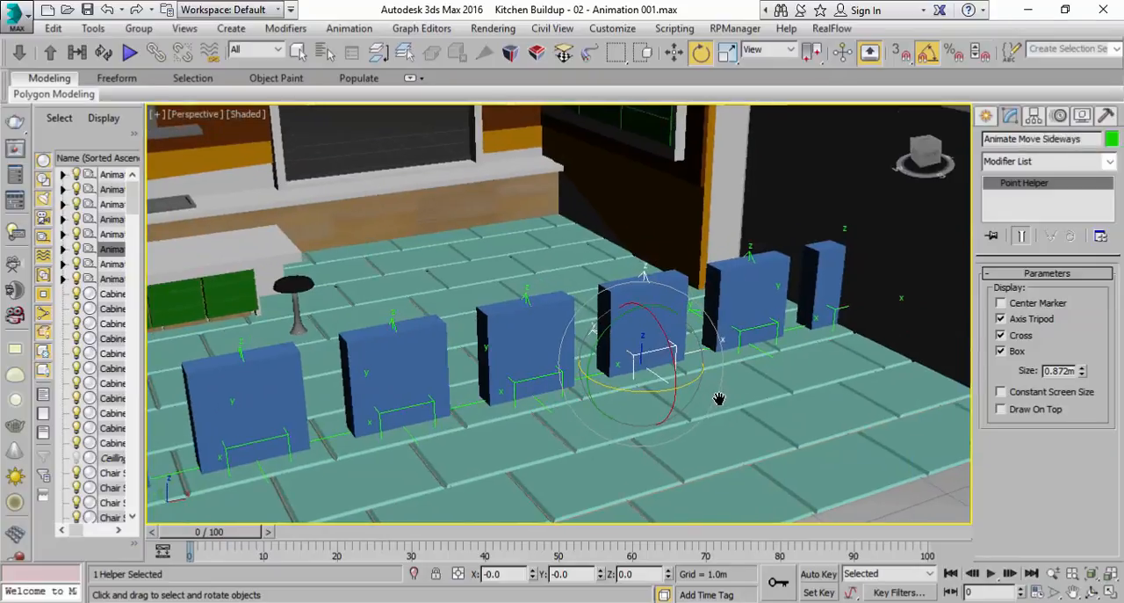
pyautogui.click(748, 255)
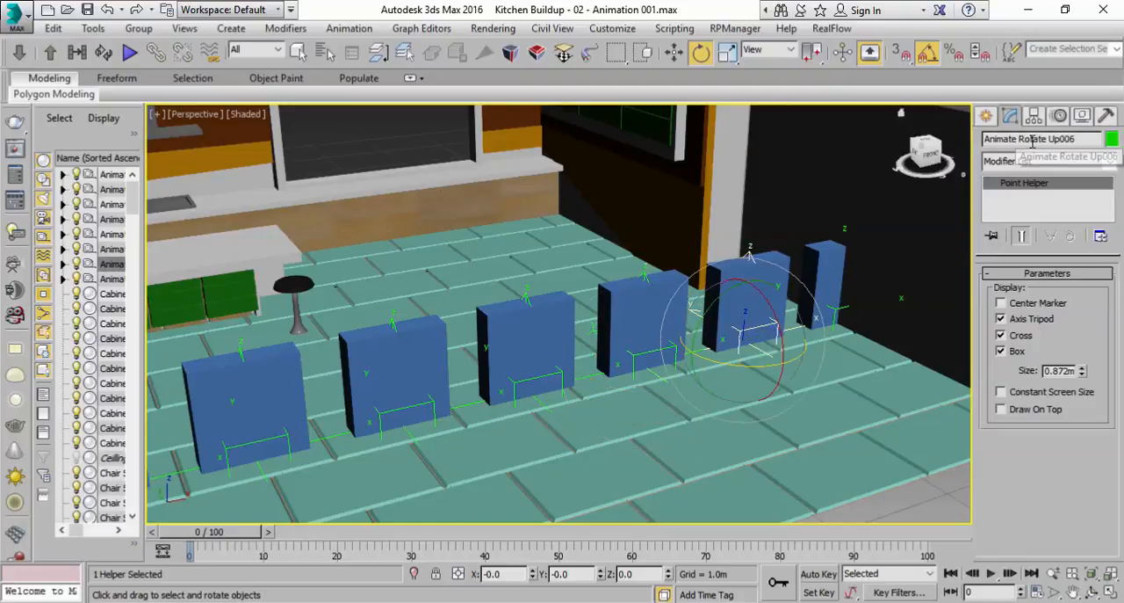
pyautogui.moveTo(1019, 137); pyautogui.dragTo(1101, 136)
pyautogui.write('Jump')
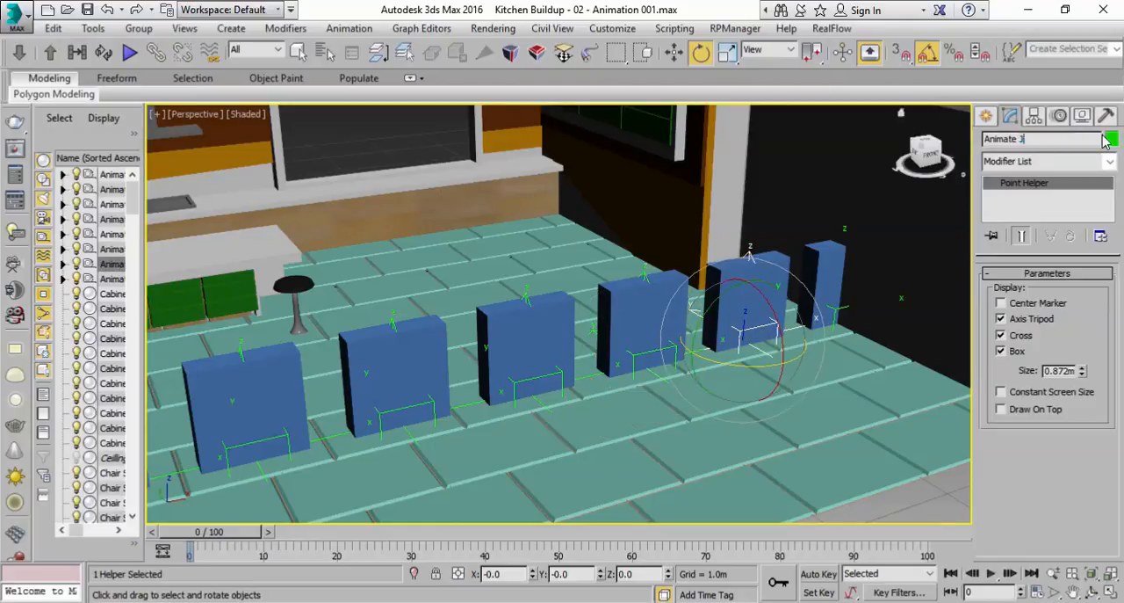
# Rename the eighth box's Point helper as Animate Tile
pyautogui.click(835, 312)
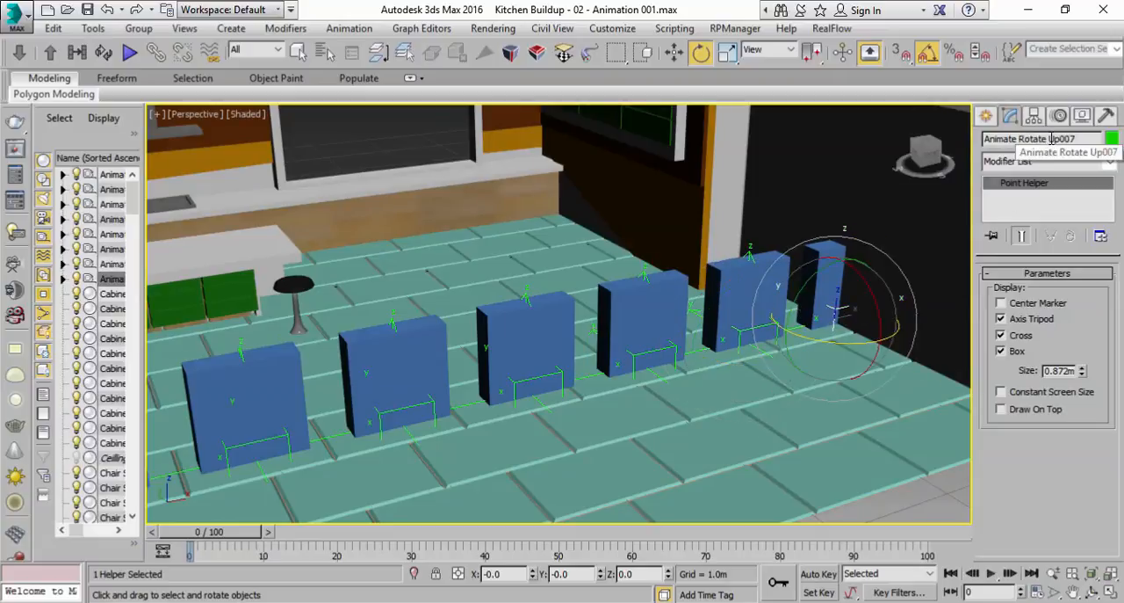
pyautogui.moveTo(1074, 136); pyautogui.dragTo(1022, 138)
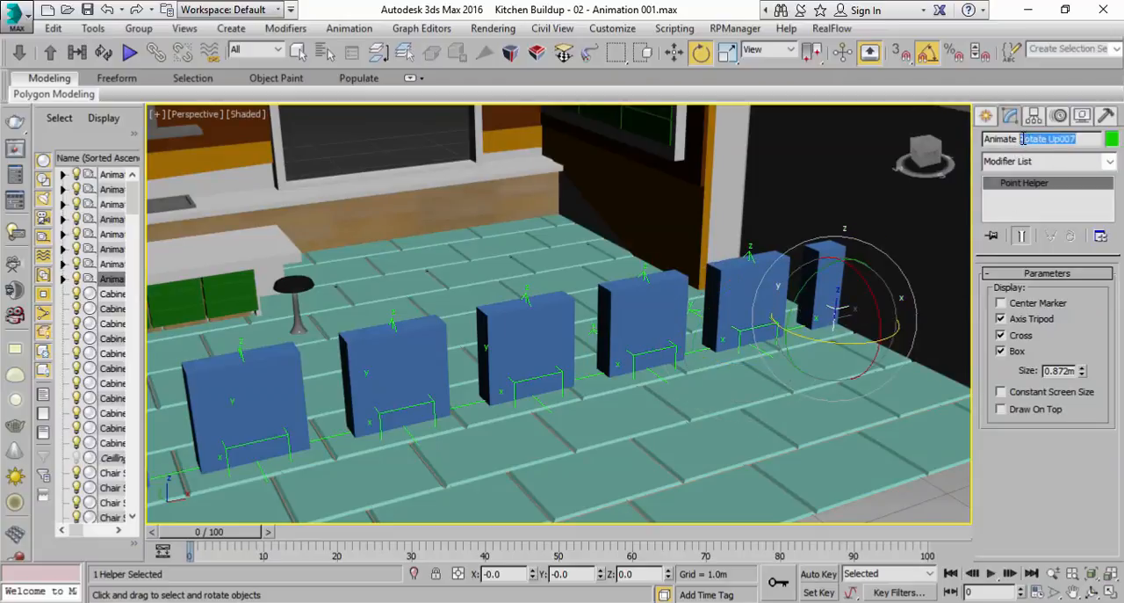
pyautogui.write('Tile')
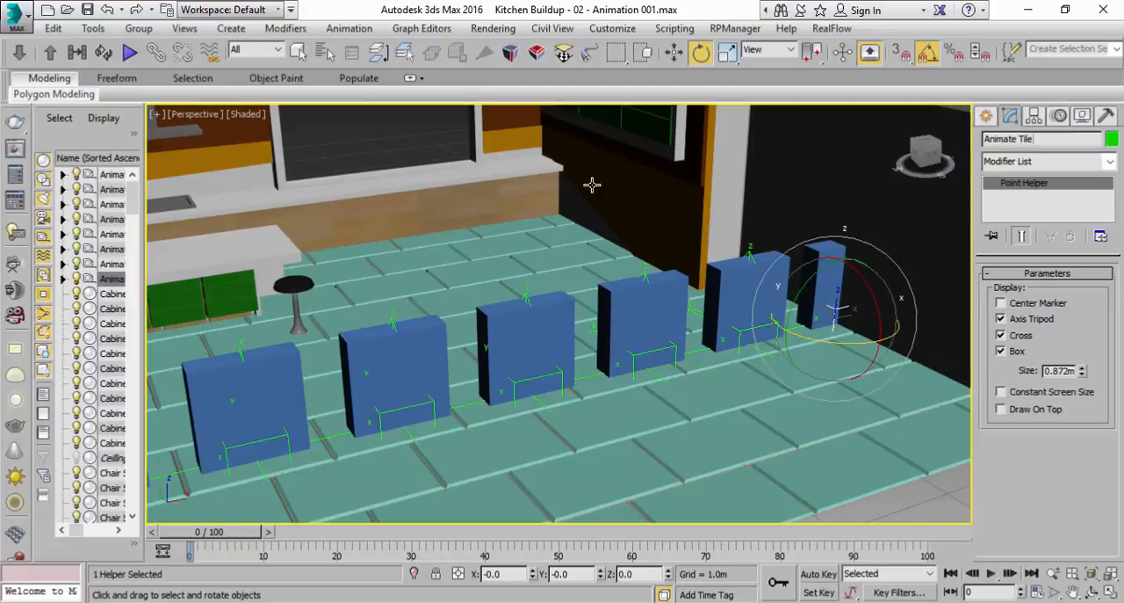
# Move the end polygon of Wall B outward along X, clear of the last dummy box
pyautogui.click(297, 52)
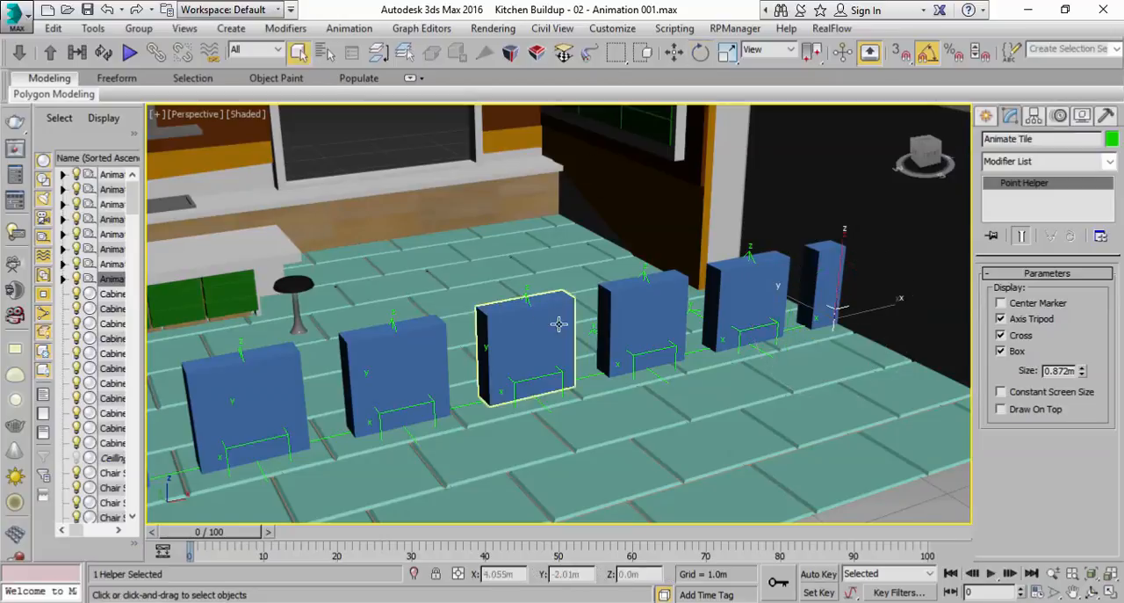
pyautogui.scroll(-2, 557, 323)
pyautogui.scroll(-2, 645, 309)
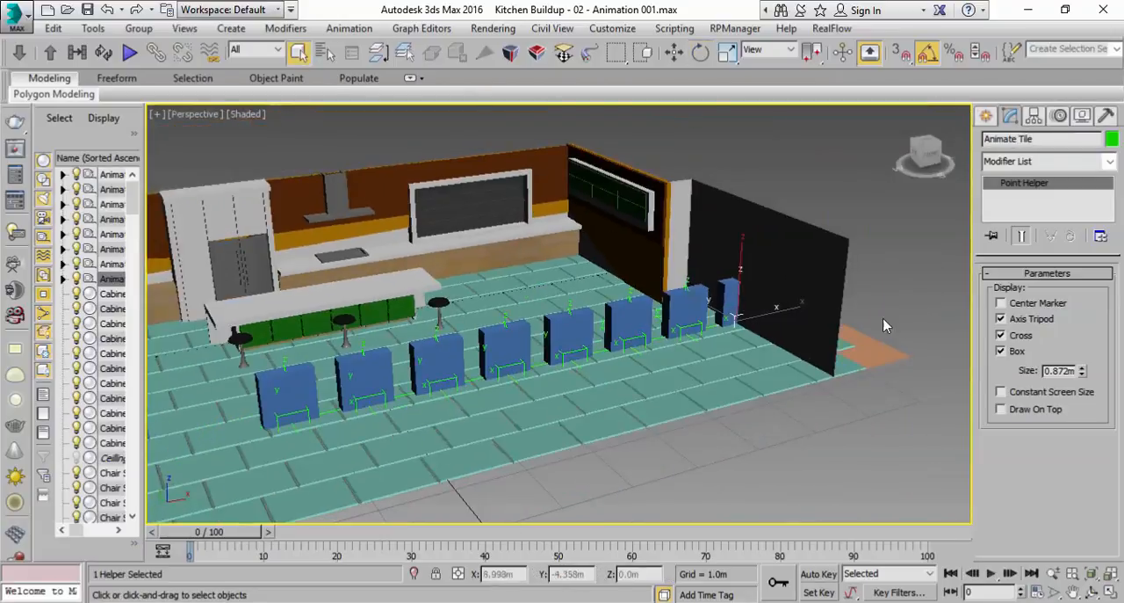
pyautogui.click(817, 254)
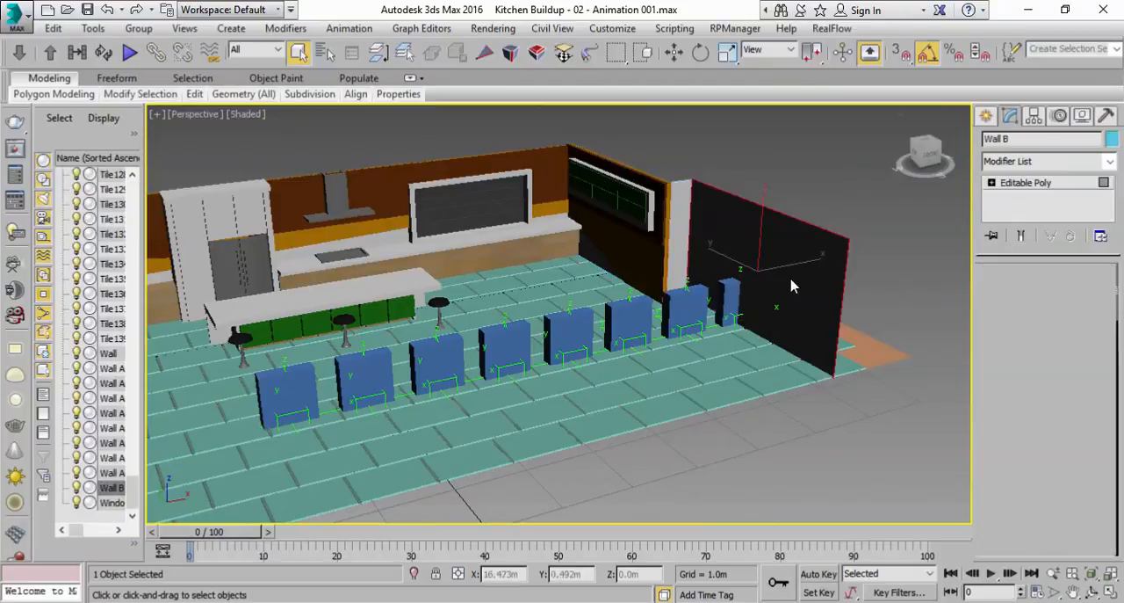
pyautogui.press('4')
pyautogui.press('w')
pyautogui.moveTo(800, 262); pyautogui.dragTo(860, 259)
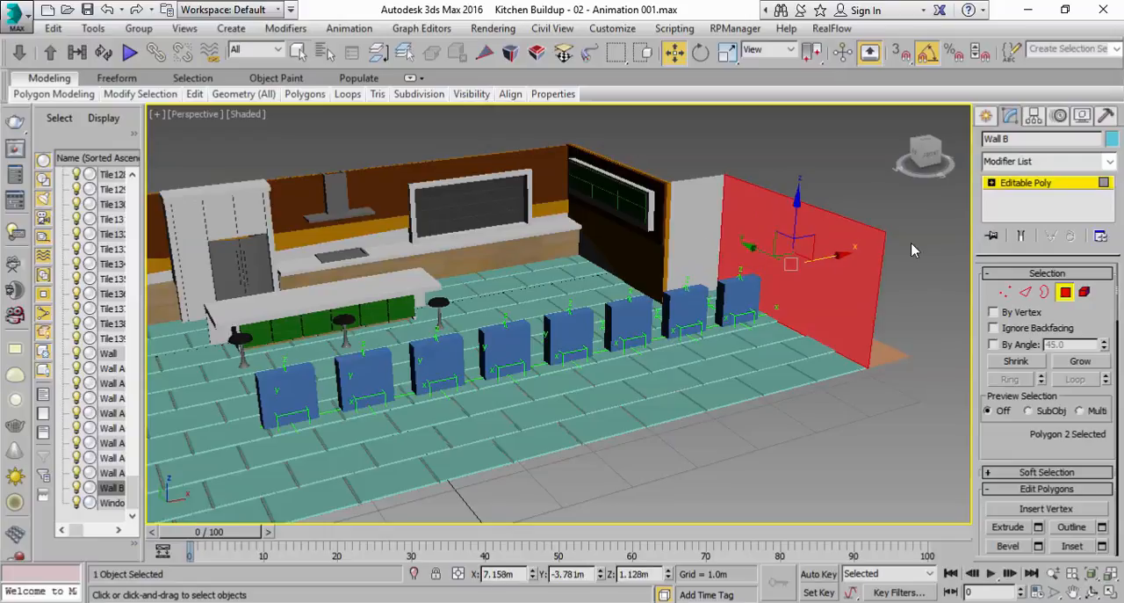
pyautogui.click(934, 285)
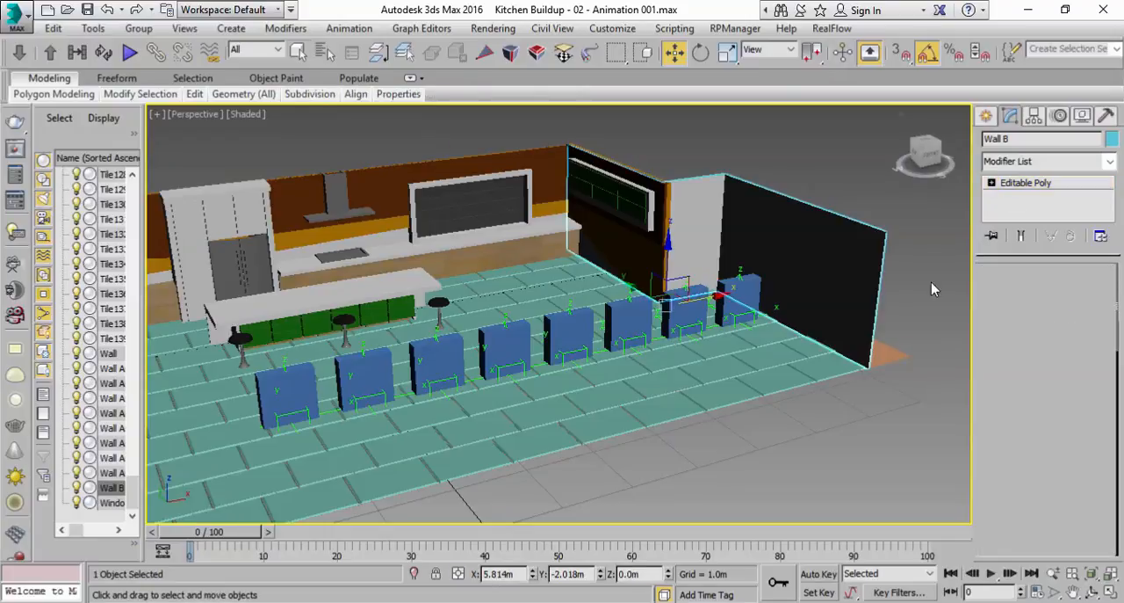
# Flatten the last dummy box into a slab 0.486 m long, 0.89 m wide and 0.088 m high
pyautogui.click(731, 309)
pyautogui.scroll(5, 655, 402)
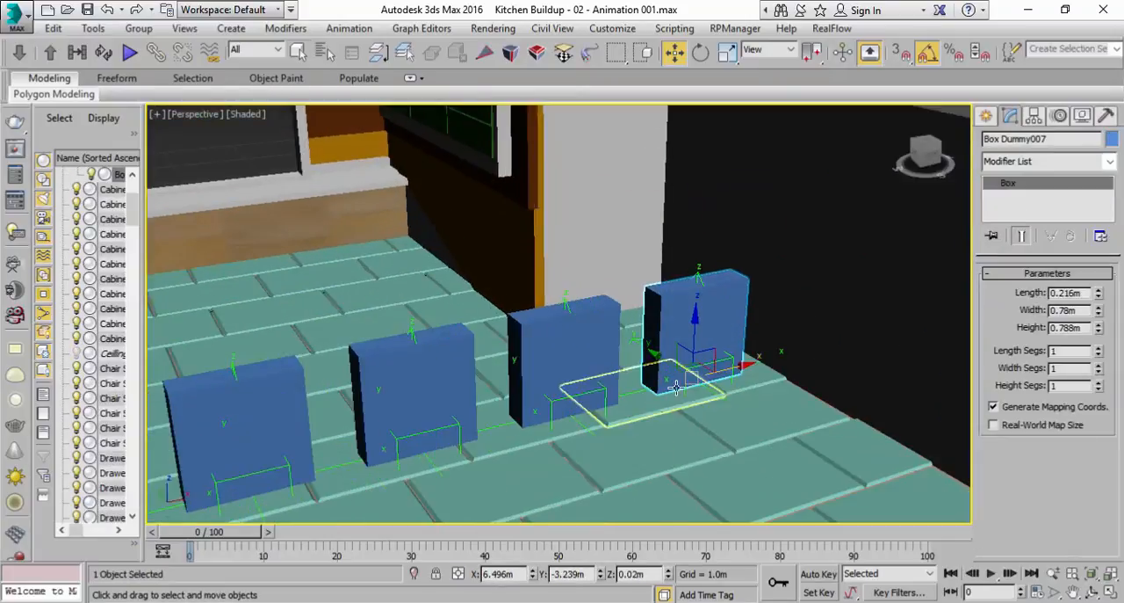
pyautogui.moveTo(1098, 331); pyautogui.dragTo(1090, 384)
pyautogui.click(1099, 331)
pyautogui.moveTo(1099, 312); pyautogui.dragTo(1098, 257)
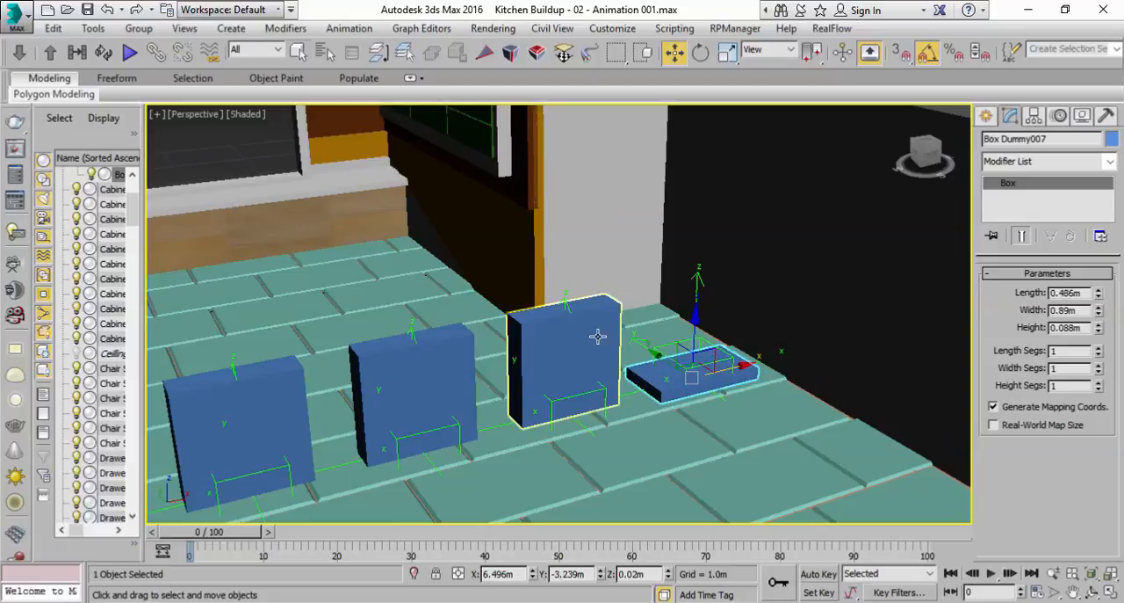
# Resize the seventh dummy box to 0.5 m length, 0.5 m width and 0.088 m height
pyautogui.click(547, 356)
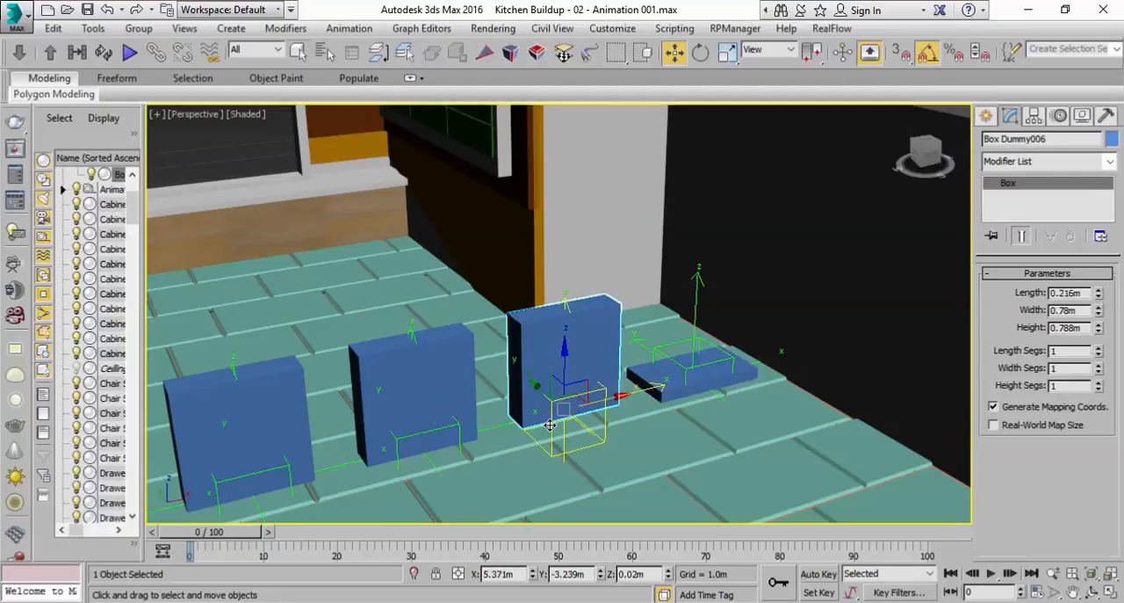
pyautogui.click(549, 425)
pyautogui.click(540, 338)
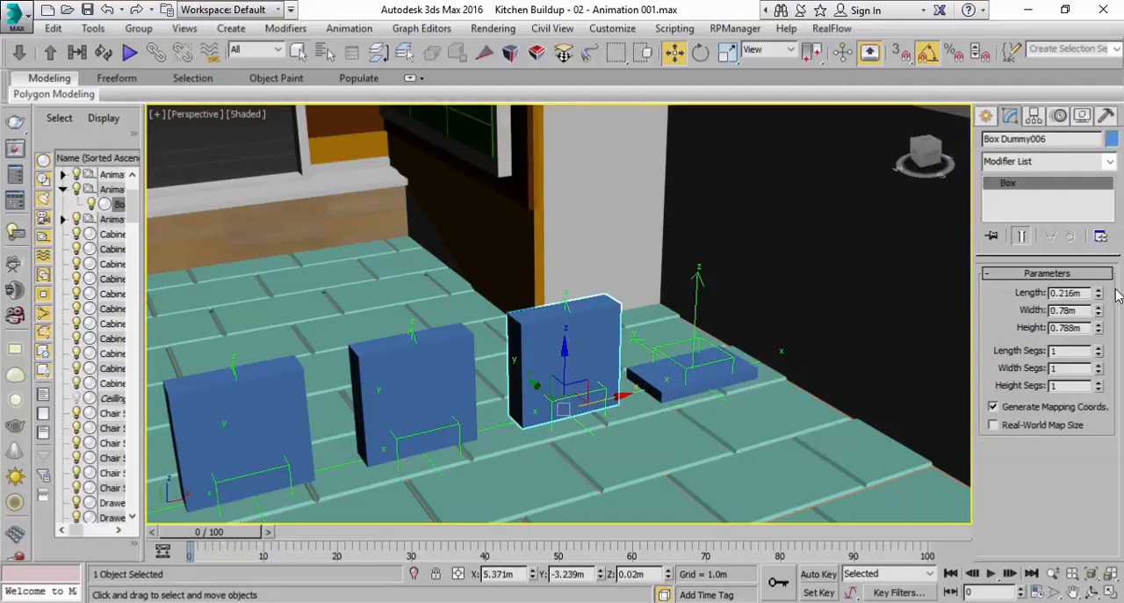
pyautogui.moveTo(1097, 328)
pyautogui.mouseDown()
pyautogui.moveTo(1099, 387)
pyautogui.moveTo(1101, 339)
pyautogui.mouseUp()
pyautogui.doubleClick(1080, 310)
pyautogui.write('0.5')
pyautogui.doubleClick(1079, 293)
pyautogui.write('0.')
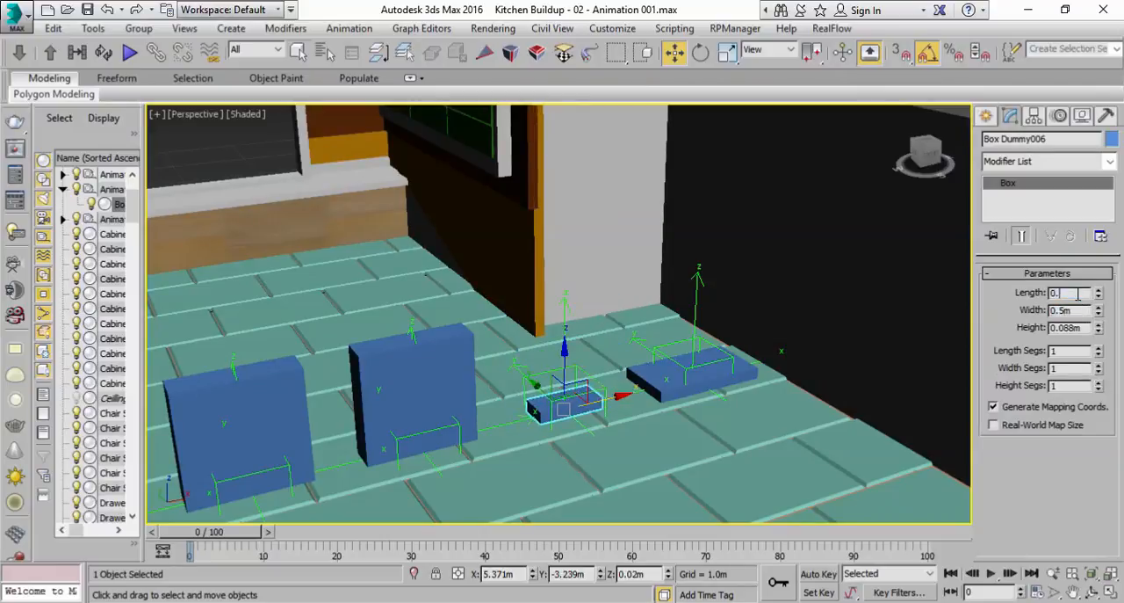
pyautogui.write('5')
pyautogui.press('Return')
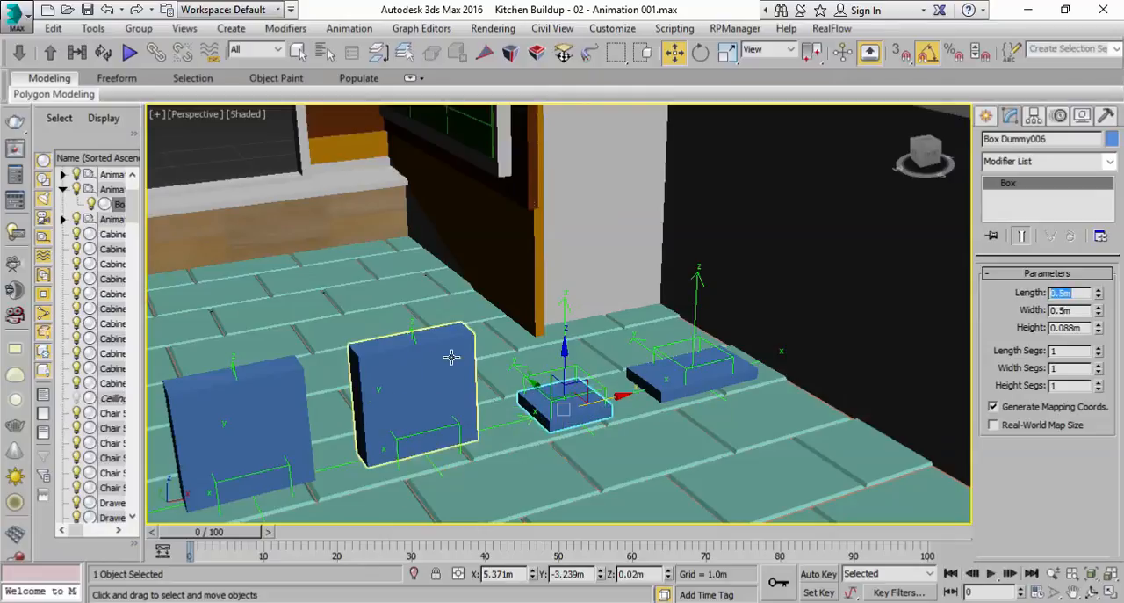
# Resize the sixth dummy box to 0.886 m length, 0.69 m width and 0.258 m height
pyautogui.click(410, 332)
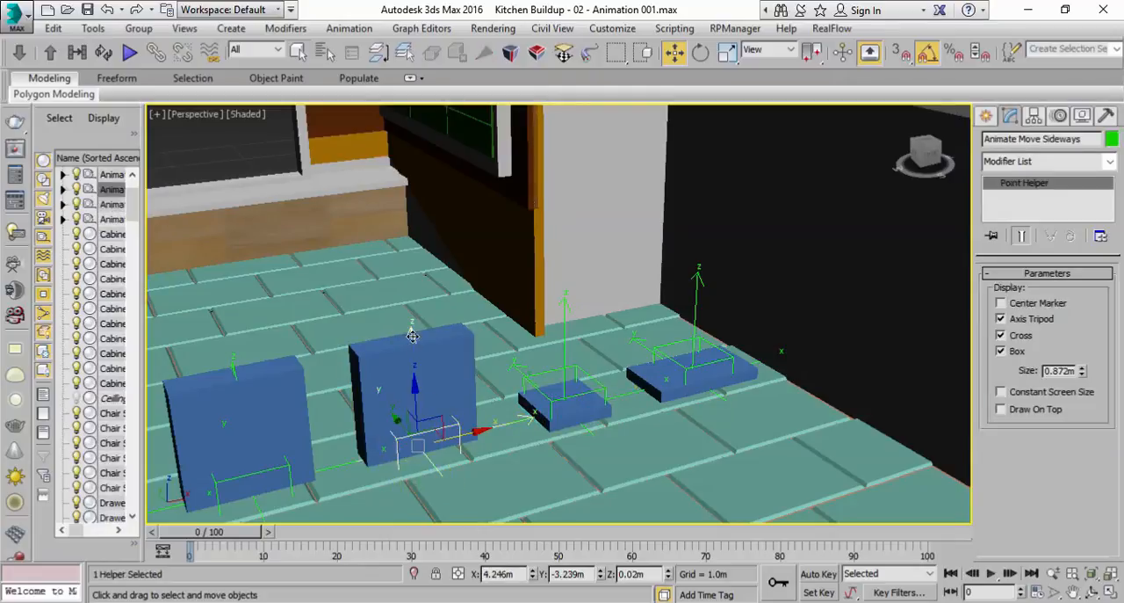
pyautogui.click(451, 363)
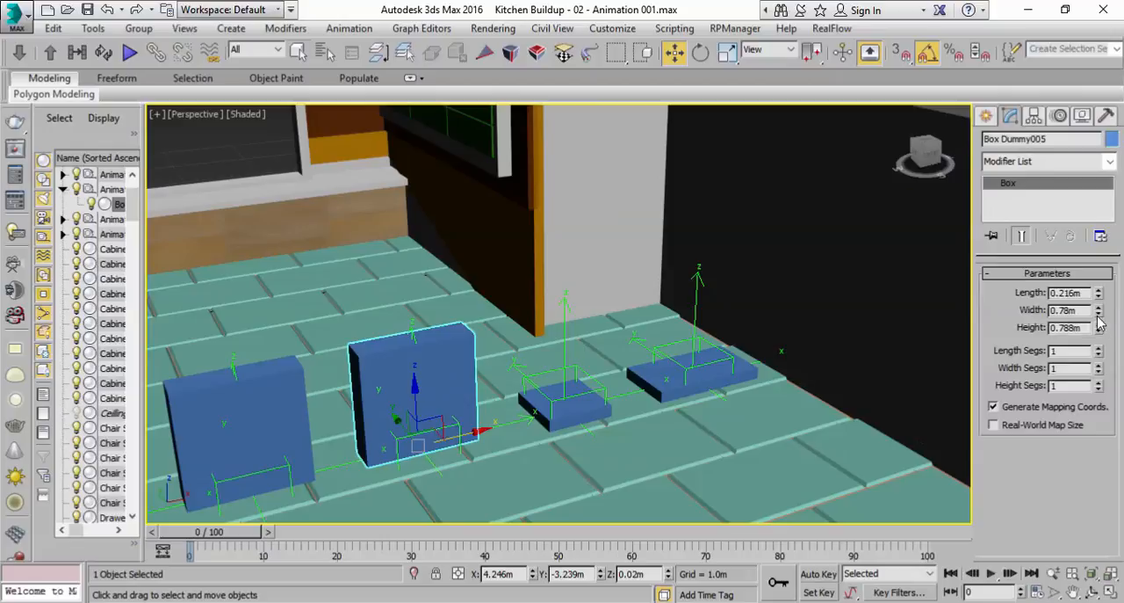
pyautogui.moveTo(1099, 361)
pyautogui.mouseDown()
pyautogui.moveTo(1100, 391)
pyautogui.moveTo(1100, 365)
pyautogui.mouseUp()
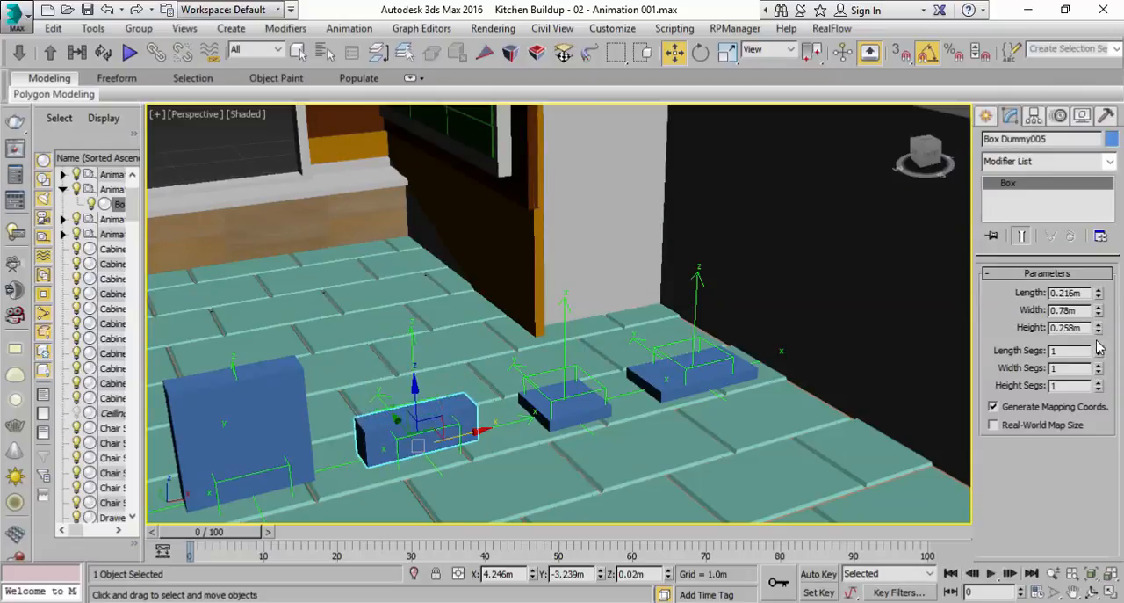
pyautogui.moveTo(1100, 318); pyautogui.dragTo(1088, 224)
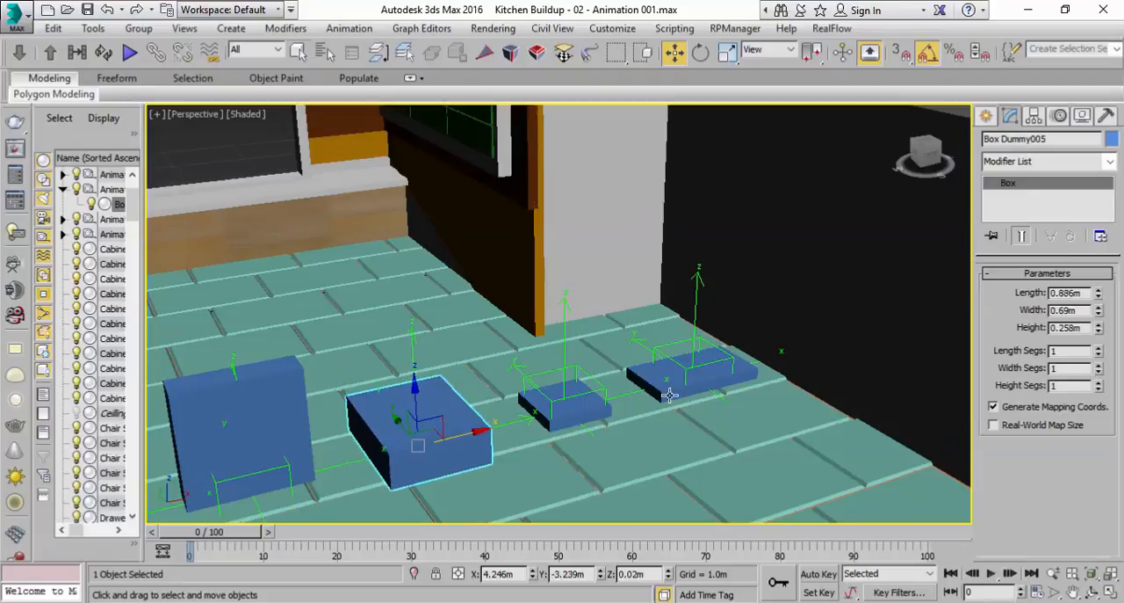
pyautogui.moveTo(592, 375); pyautogui.dragTo(757, 305, button='middle')
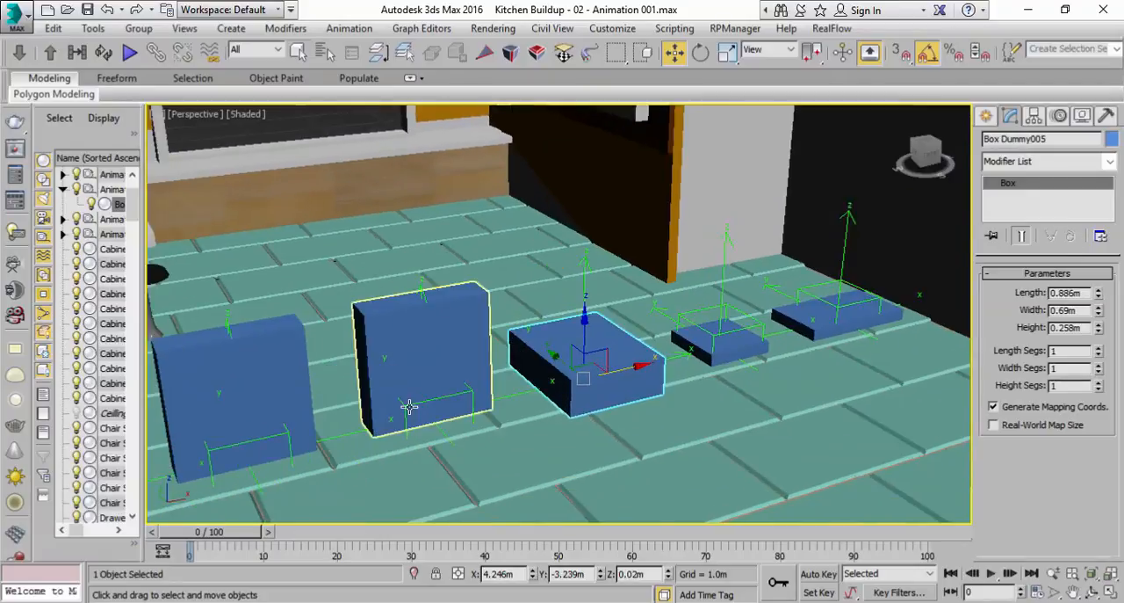
# Resize the fifth dummy box to 1.036 m length, 0.78 m width and 0.228 m height
pyautogui.click(409, 402)
pyautogui.moveTo(415, 392); pyautogui.dragTo(529, 383, button='middle')
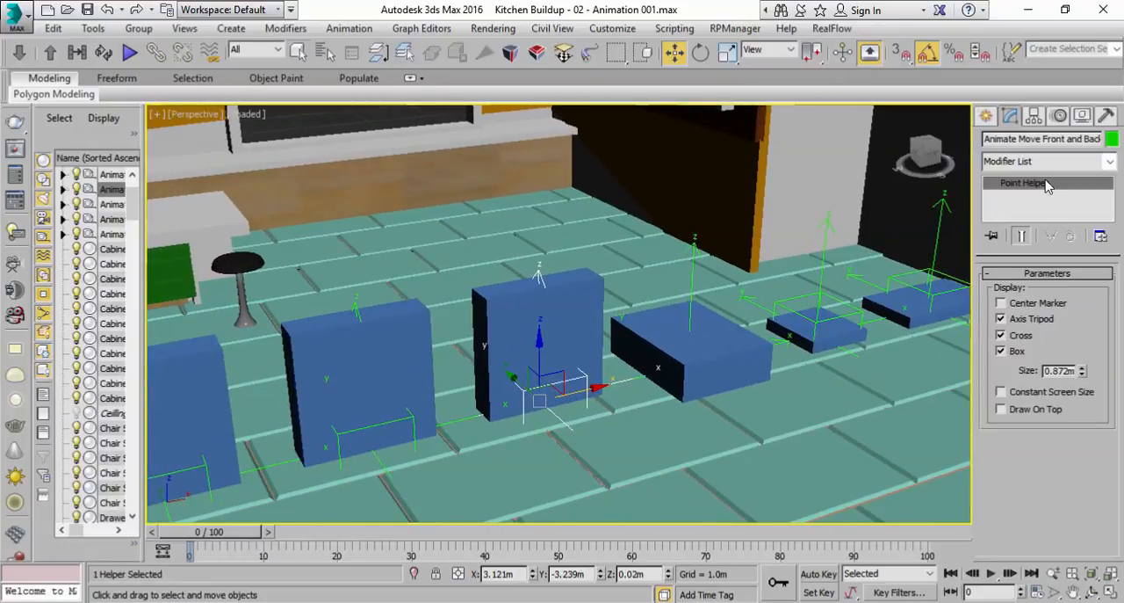
pyautogui.click(586, 309)
pyautogui.moveTo(1098, 327); pyautogui.dragTo(1098, 370)
pyautogui.moveTo(1101, 296); pyautogui.dragTo(1101, 273)
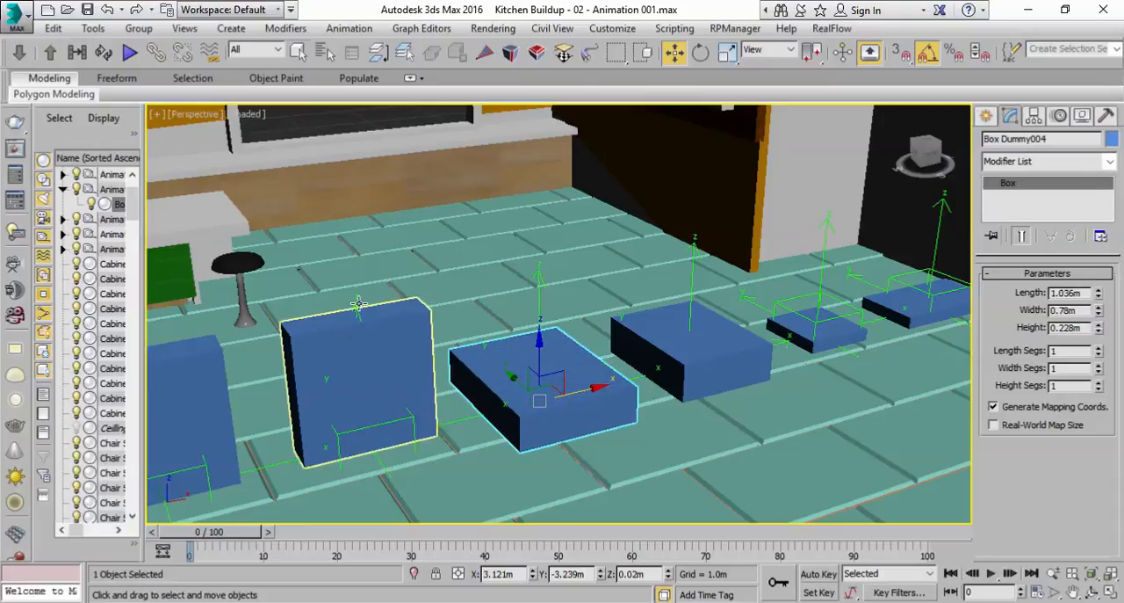
pyautogui.click(356, 311)
pyautogui.scroll(-1, 378, 367)
pyautogui.moveTo(494, 367); pyautogui.dragTo(571, 371, button='middle')
pyautogui.scroll(-2, 673, 334)
pyautogui.scroll(-2, 733, 317)
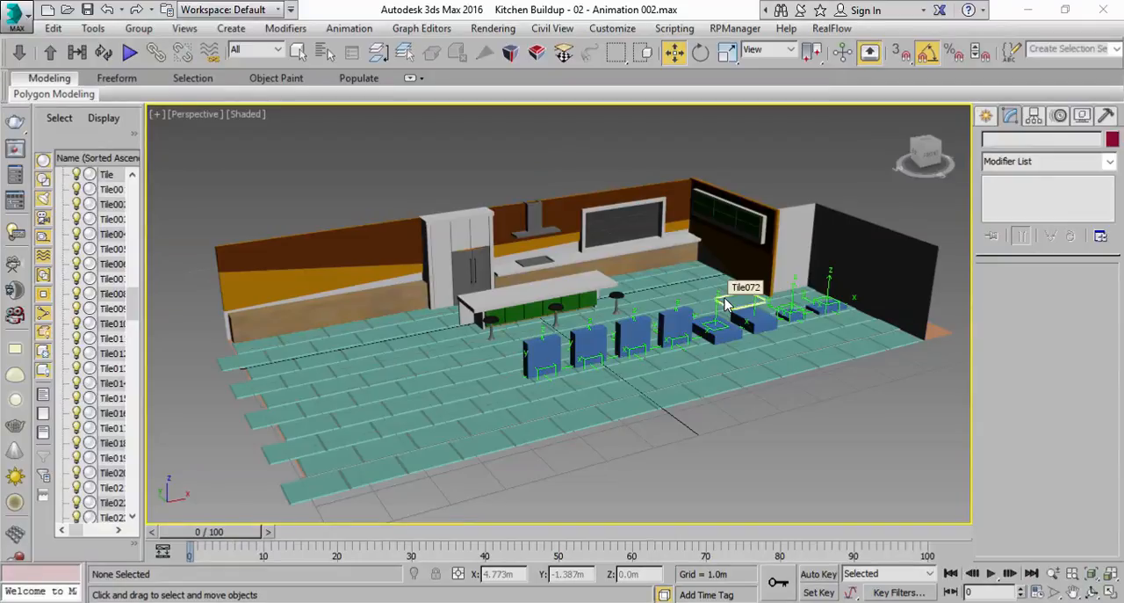
# Try rotating the outer corner floor tile about its Y axis by -35 degrees and about its X axis, and undo both rotations
pyautogui.click(298, 52)
pyautogui.moveTo(346, 384); pyautogui.dragTo(452, 294, button='middle')
pyautogui.scroll(2, 550, 296)
pyautogui.moveTo(550, 296); pyautogui.dragTo(492, 390, button='middle')
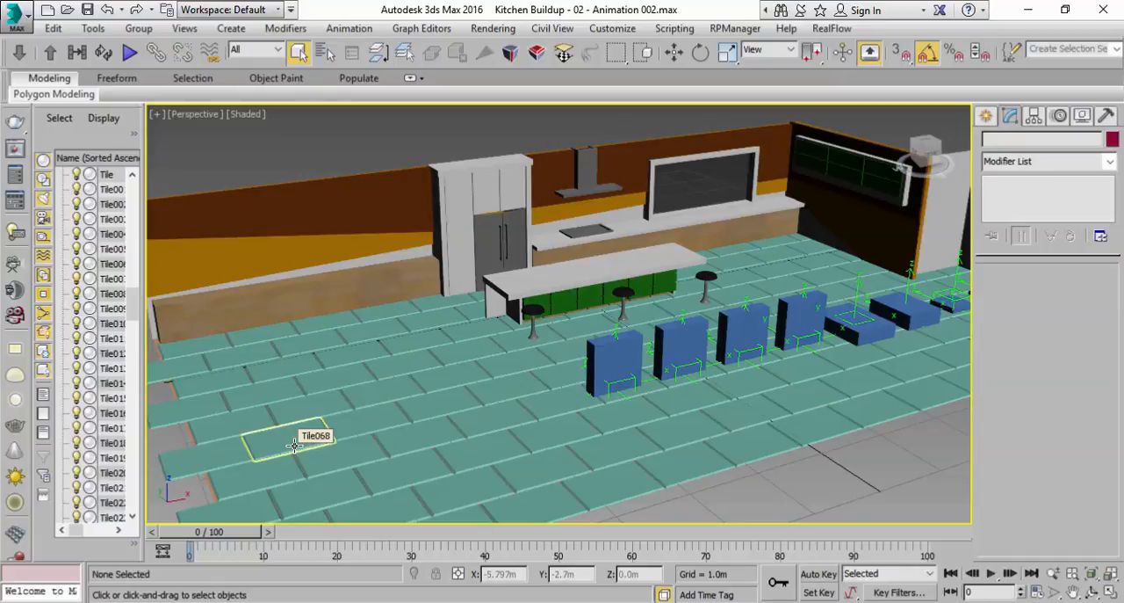
pyautogui.keyDown('alt'); pyautogui.moveTo(295, 445); pyautogui.dragTo(404, 360, button='middle'); pyautogui.keyUp('alt')
pyautogui.click(430, 452)
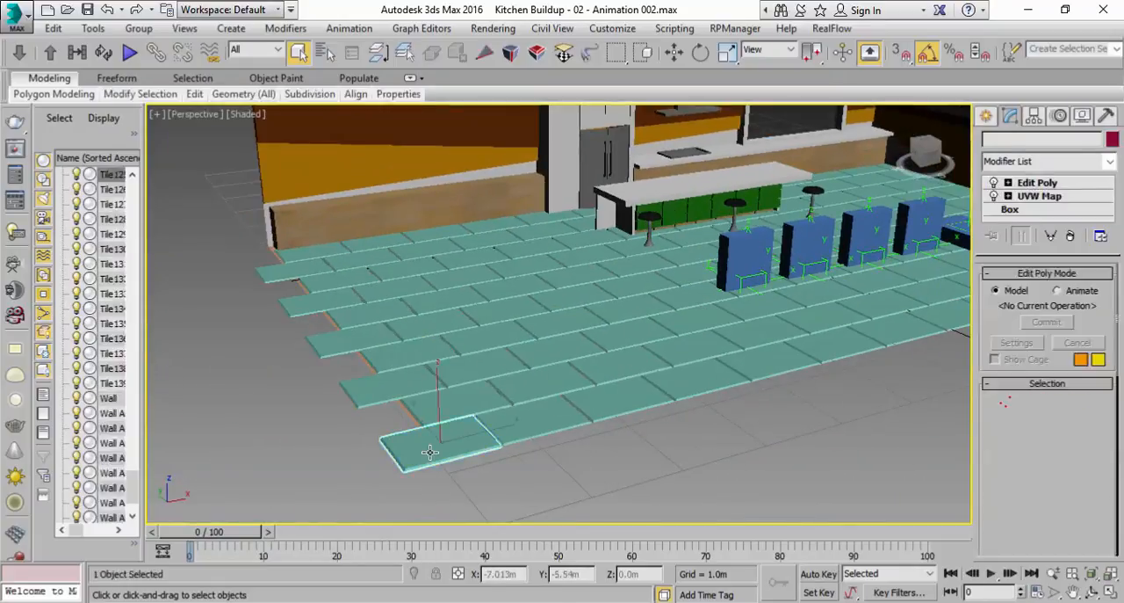
pyautogui.click(700, 52)
pyautogui.keyDown('alt'); pyautogui.moveTo(471, 462); pyautogui.dragTo(370, 365, button='middle'); pyautogui.keyUp('alt')
pyautogui.moveTo(402, 355); pyautogui.dragTo(376, 369)
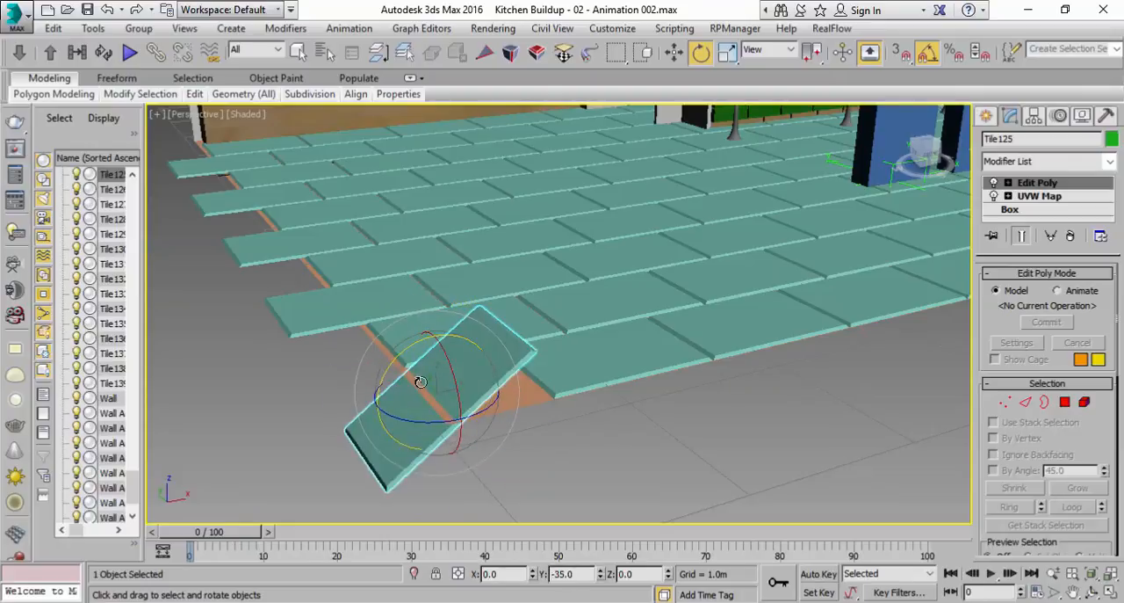
pyautogui.click(107, 10)
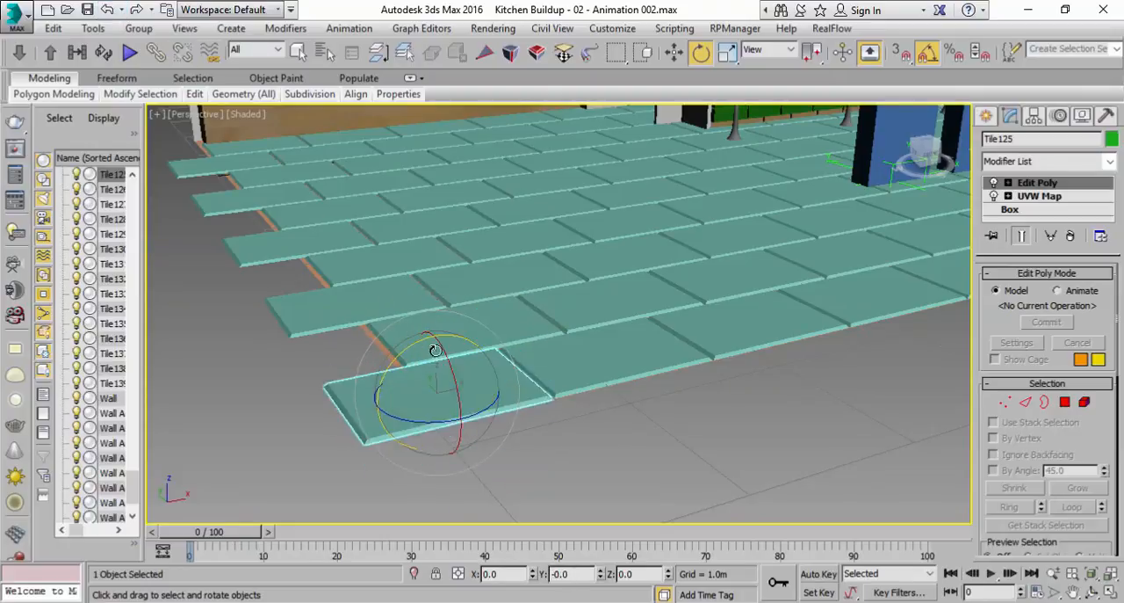
pyautogui.moveTo(417, 333)
pyautogui.mouseDown()
pyautogui.moveTo(422, 320)
pyautogui.moveTo(416, 338)
pyautogui.mouseUp()
pyautogui.click(109, 11)
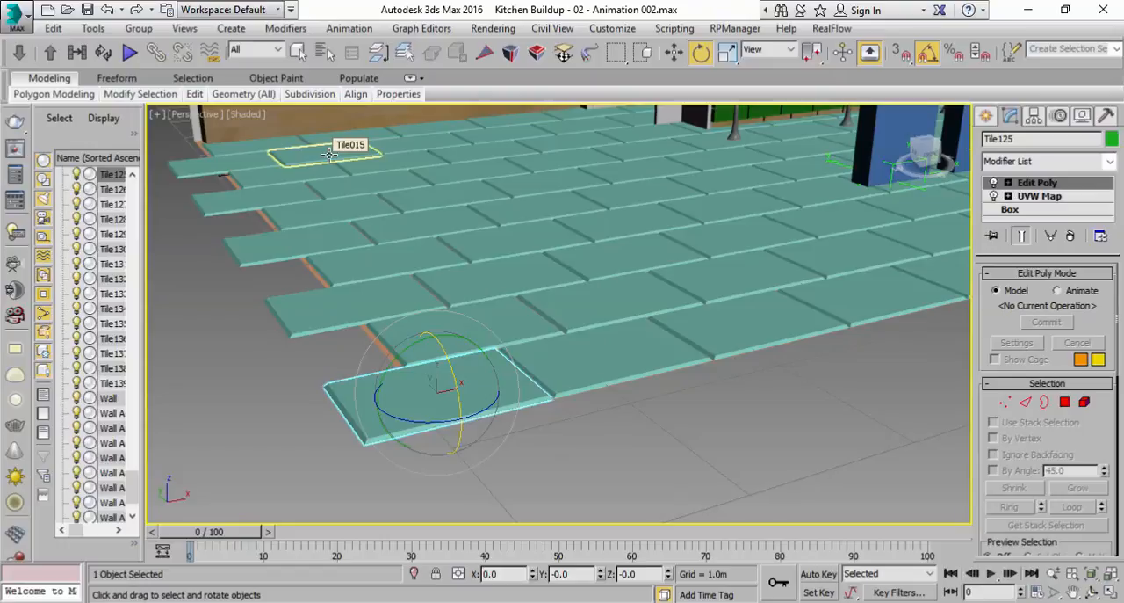
# Filter the scene objects by "tile" and select every floor tile from Tile to Tile139
pyautogui.click(324, 51)
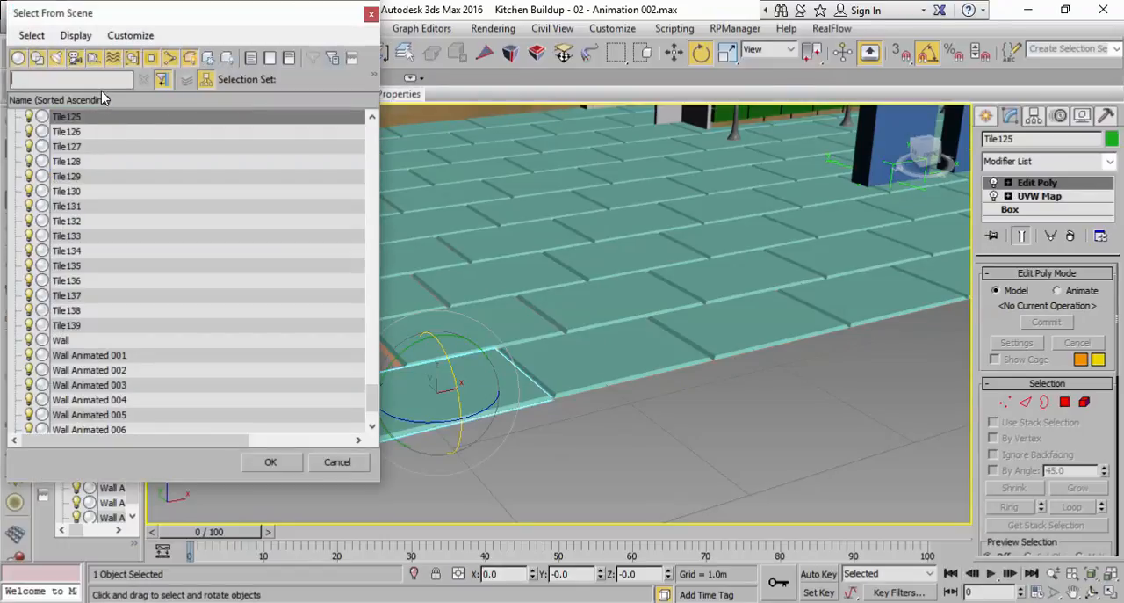
pyautogui.write('tile')
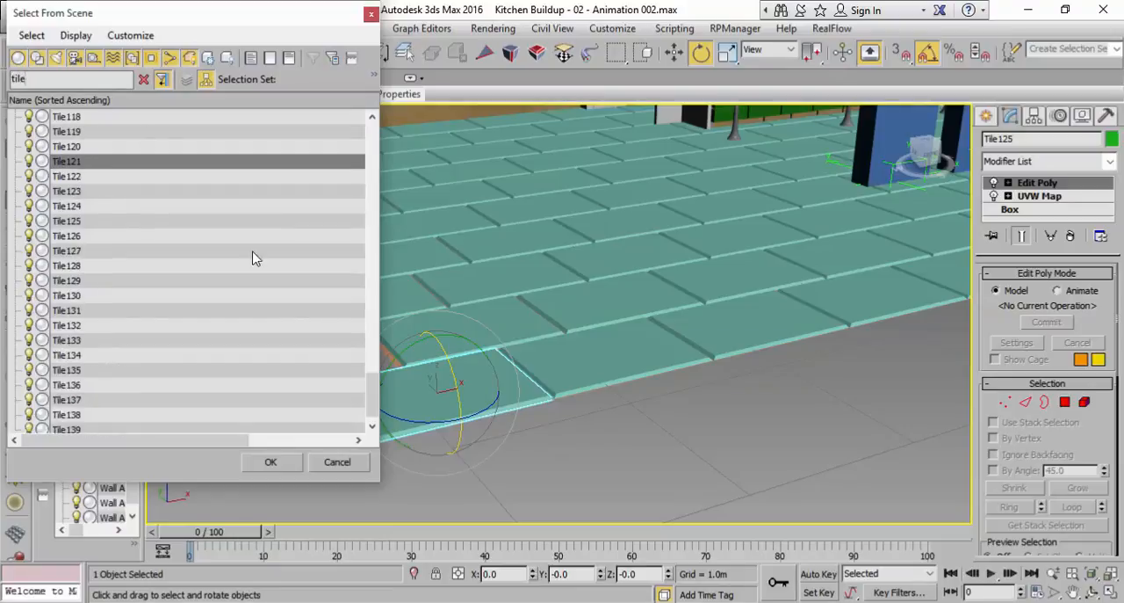
pyautogui.moveTo(372, 389); pyautogui.dragTo(364, 118)
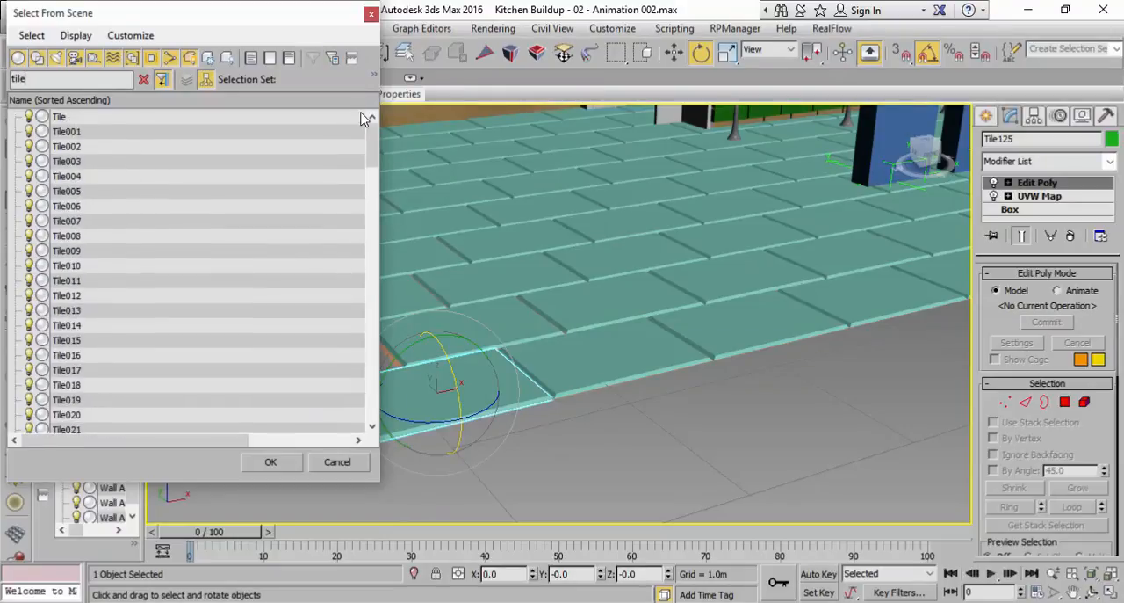
pyautogui.click(58, 117)
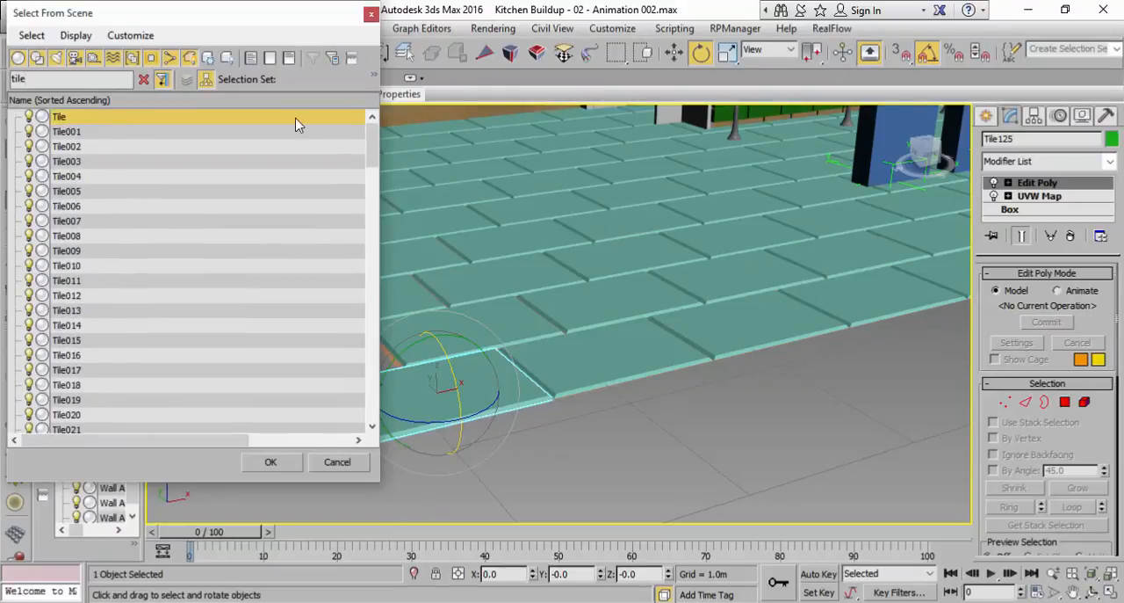
pyautogui.moveTo(369, 152); pyautogui.dragTo(387, 443)
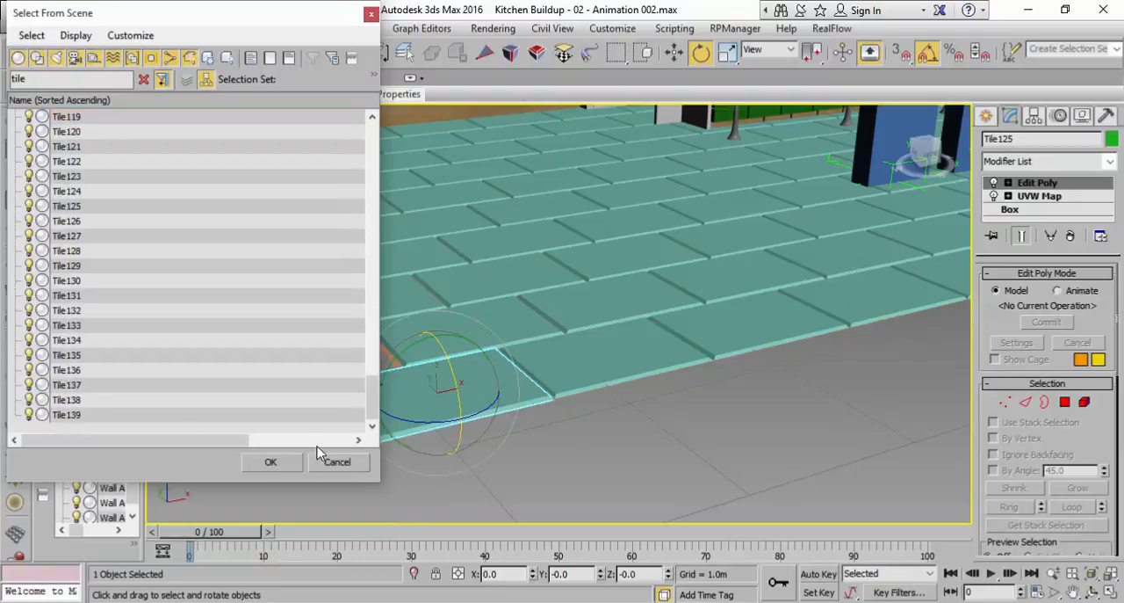
pyautogui.keyDown('shift'); pyautogui.click(79, 418); pyautogui.keyUp('shift')
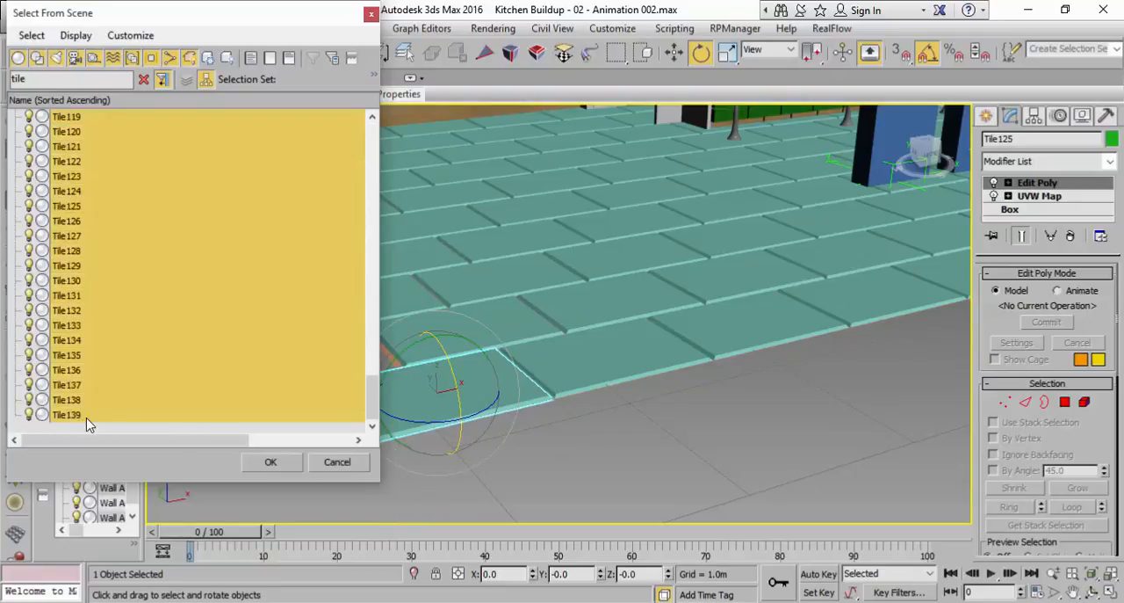
pyautogui.click(270, 462)
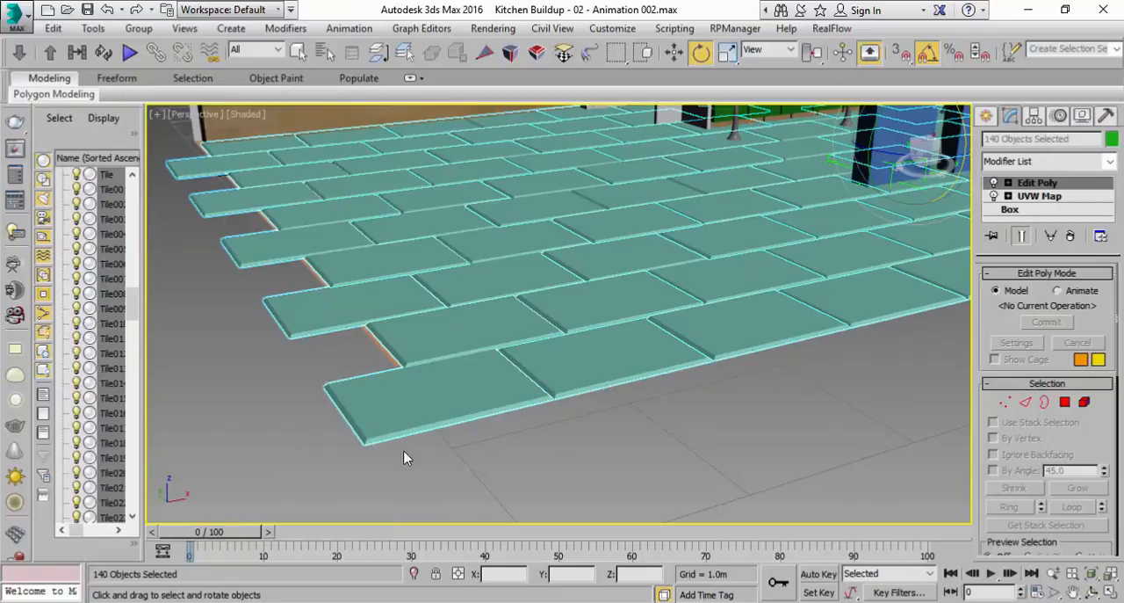
# Enable pivot-only editing for all selected floor tiles and show the four-viewport layout
pyautogui.click(1034, 118)
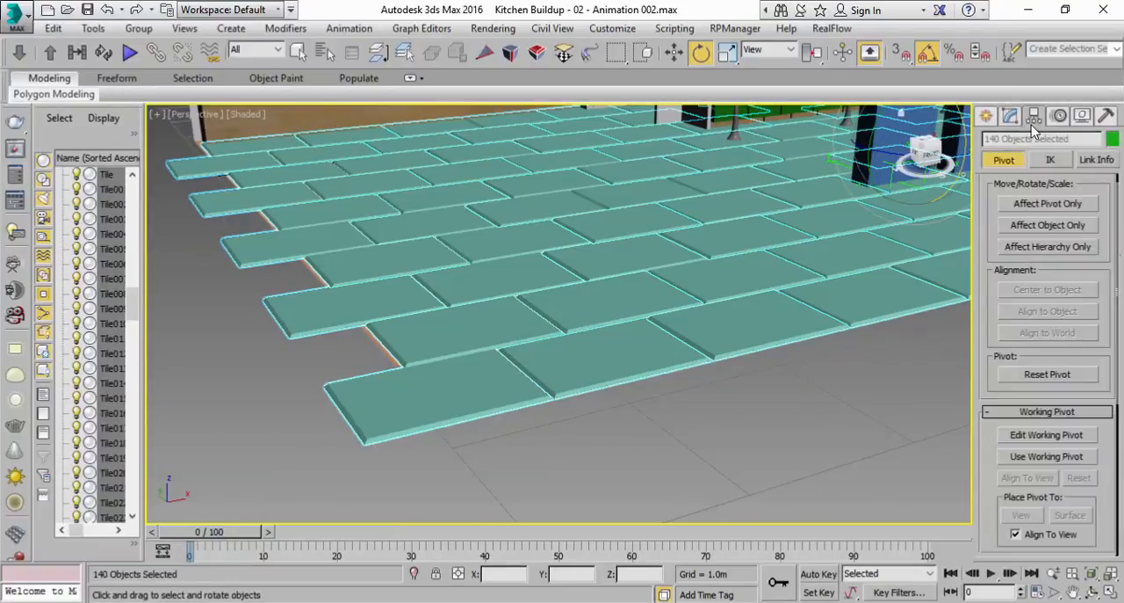
pyautogui.click(1029, 209)
pyautogui.click(1111, 594)
pyautogui.click(1111, 594)
pyautogui.scroll(-5, 677, 322)
pyautogui.moveTo(676, 322); pyautogui.dragTo(598, 383, button='middle')
pyautogui.scroll(2, 565, 407)
pyautogui.click(1111, 594)
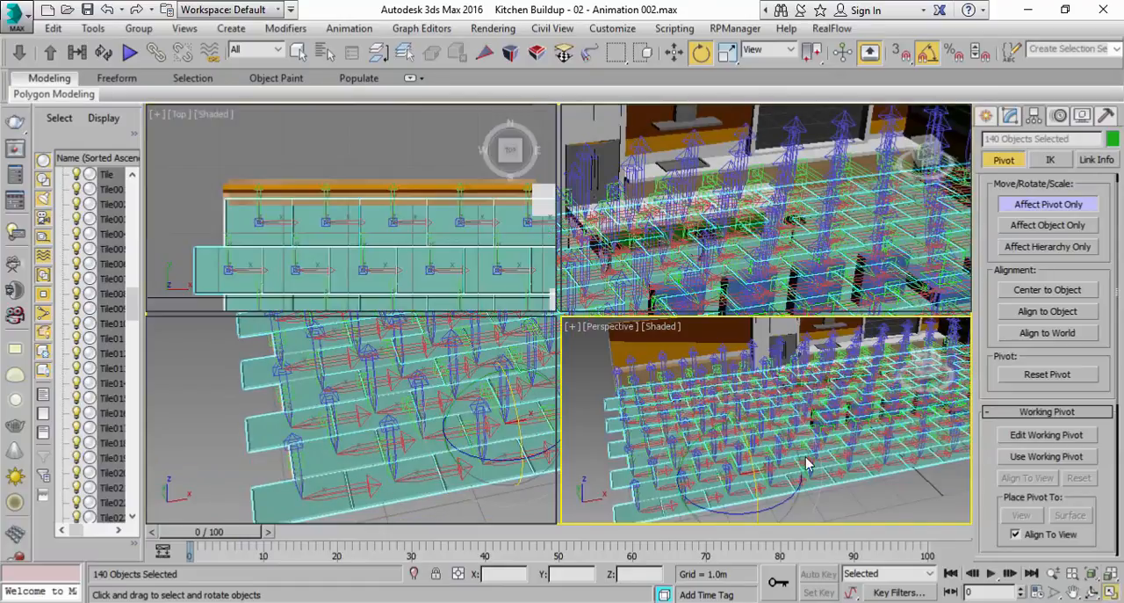
# Move the pivots of all floor tiles -0.525 m along X to their edges in the Top view, then end pivot editing and deselect
pyautogui.moveTo(440, 263); pyautogui.dragTo(434, 198, button='middle')
pyautogui.press('w')
pyautogui.scroll(2, 359, 241)
pyautogui.scroll(-2, 360, 241)
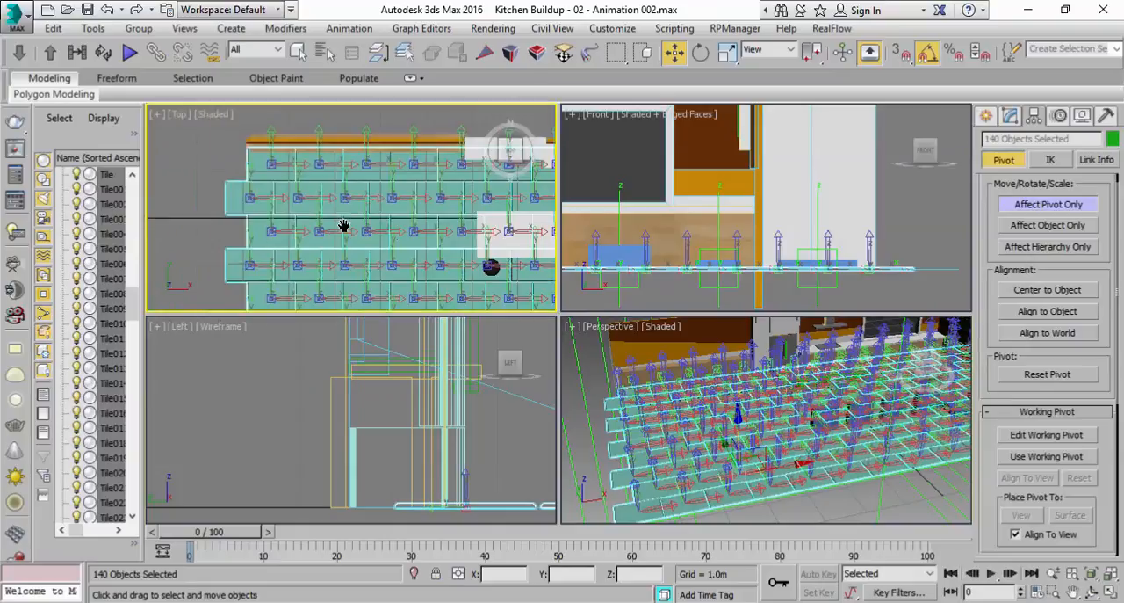
pyautogui.scroll(-3, 339, 228)
pyautogui.moveTo(323, 189); pyautogui.dragTo(325, 148, button='middle')
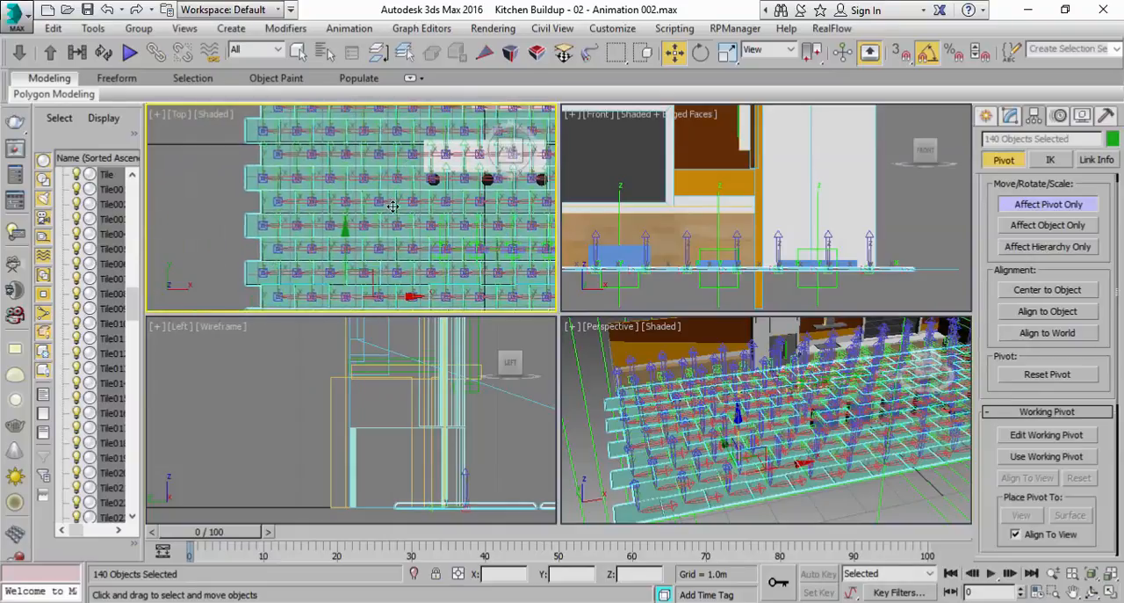
pyautogui.scroll(2, 379, 205)
pyautogui.moveTo(425, 232); pyautogui.dragTo(485, 234, button='middle')
pyautogui.moveTo(470, 246); pyautogui.dragTo(436, 248)
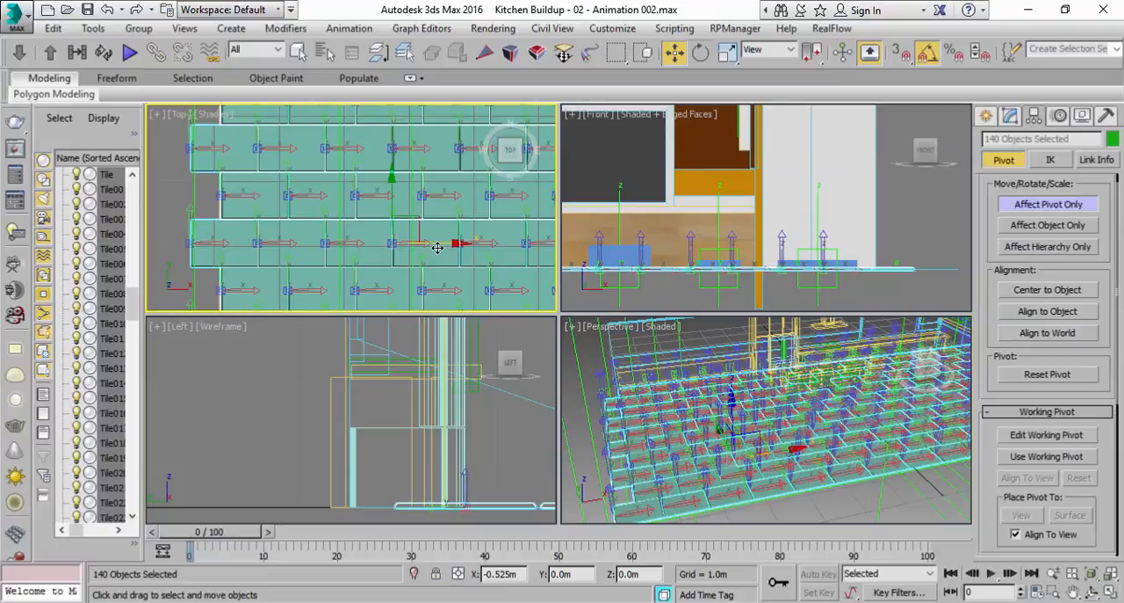
pyautogui.rightClick(894, 508)
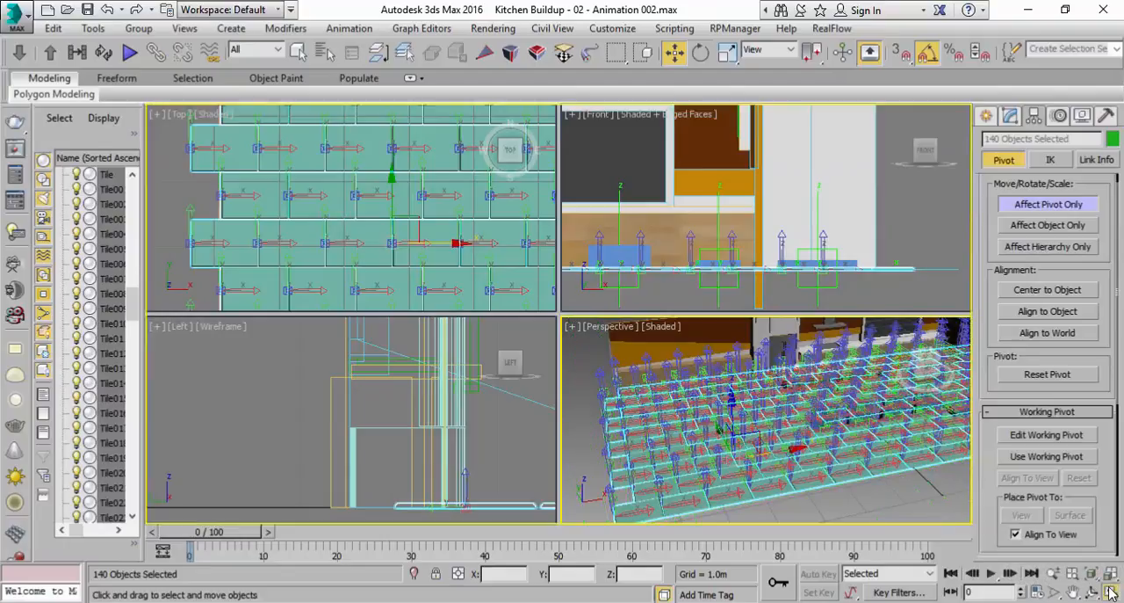
pyautogui.click(1111, 593)
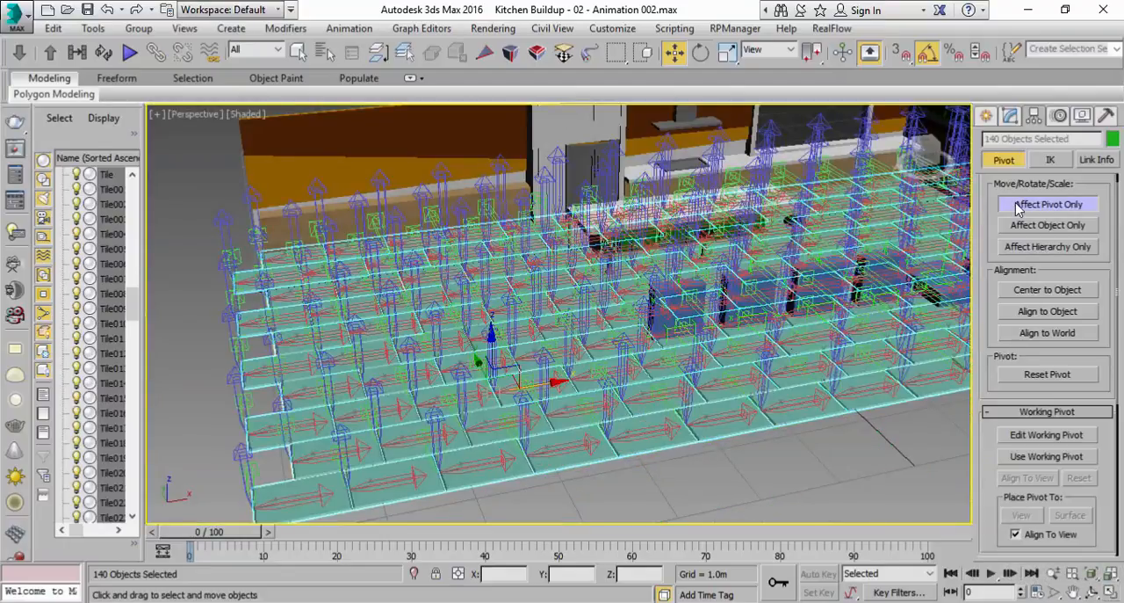
pyautogui.click(1018, 206)
pyautogui.click(555, 489)
# Test the corner tile's new pivot by rotating it -80 degrees about Y and 10 degrees about X, undoing both rotations
pyautogui.scroll(5, 555, 490)
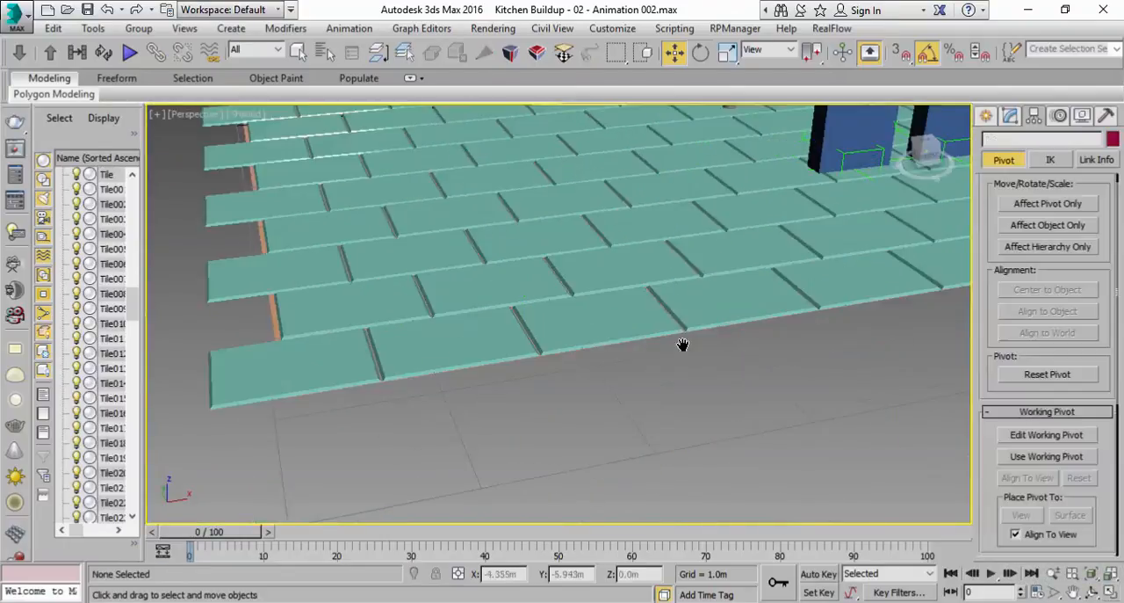
pyautogui.click(300, 380)
pyautogui.moveTo(299, 380); pyautogui.dragTo(510, 355, button='middle')
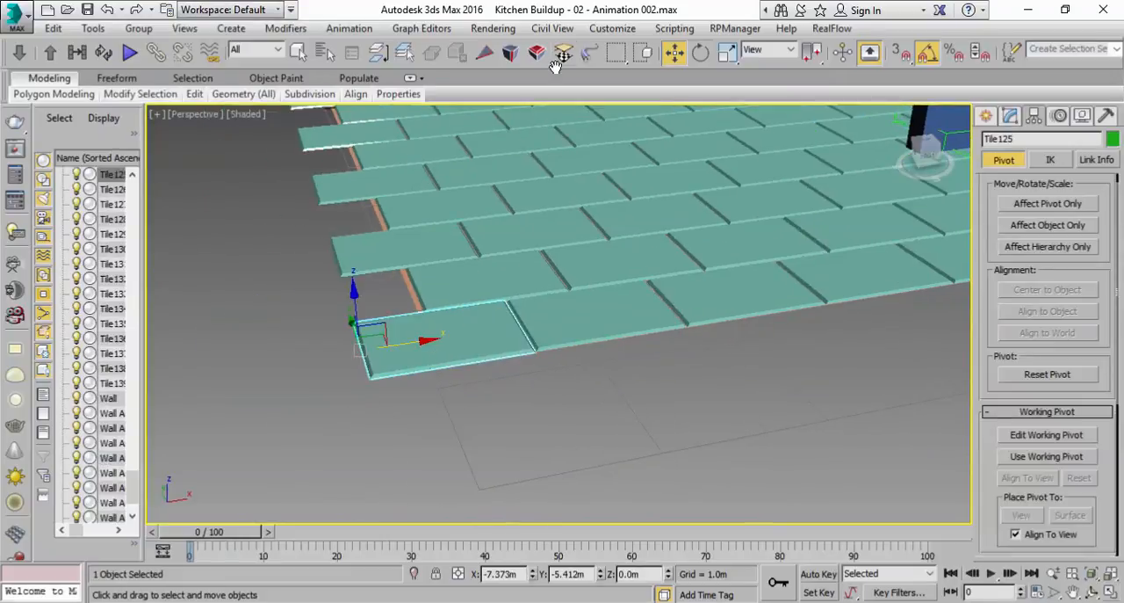
pyautogui.click(700, 53)
pyautogui.moveTo(337, 300); pyautogui.dragTo(268, 344)
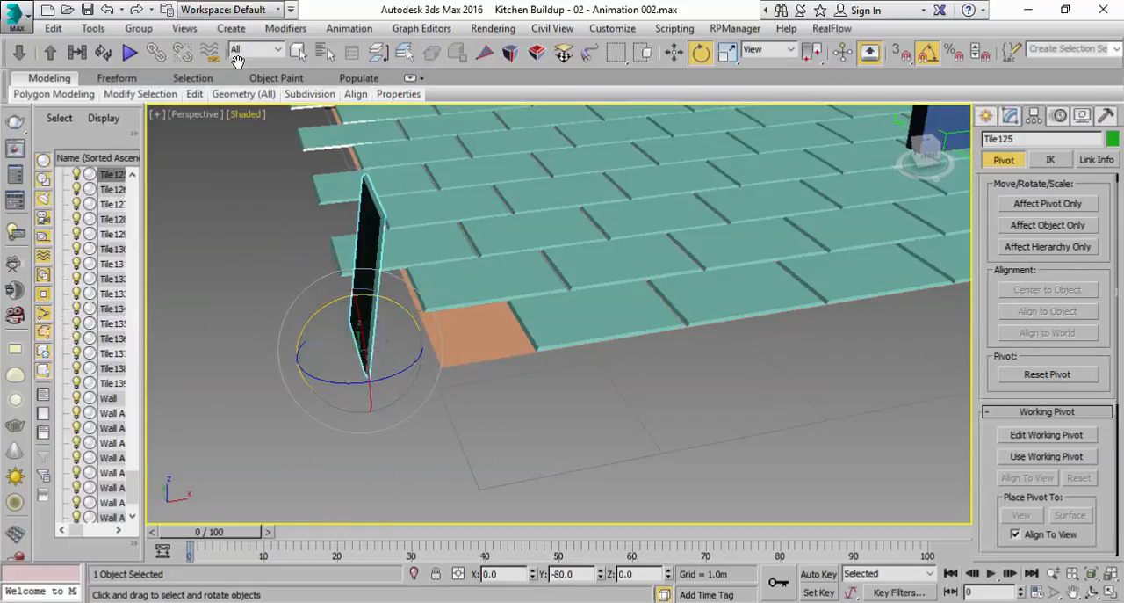
pyautogui.click(107, 10)
pyautogui.keyDown('alt'); pyautogui.moveTo(351, 337); pyautogui.dragTo(400, 350, button='middle'); pyautogui.keyUp('alt')
pyautogui.moveTo(389, 349)
pyautogui.mouseDown()
pyautogui.moveTo(454, 396)
pyautogui.moveTo(425, 365)
pyautogui.moveTo(387, 356)
pyautogui.moveTo(394, 346)
pyautogui.moveTo(390, 367)
pyautogui.mouseUp()
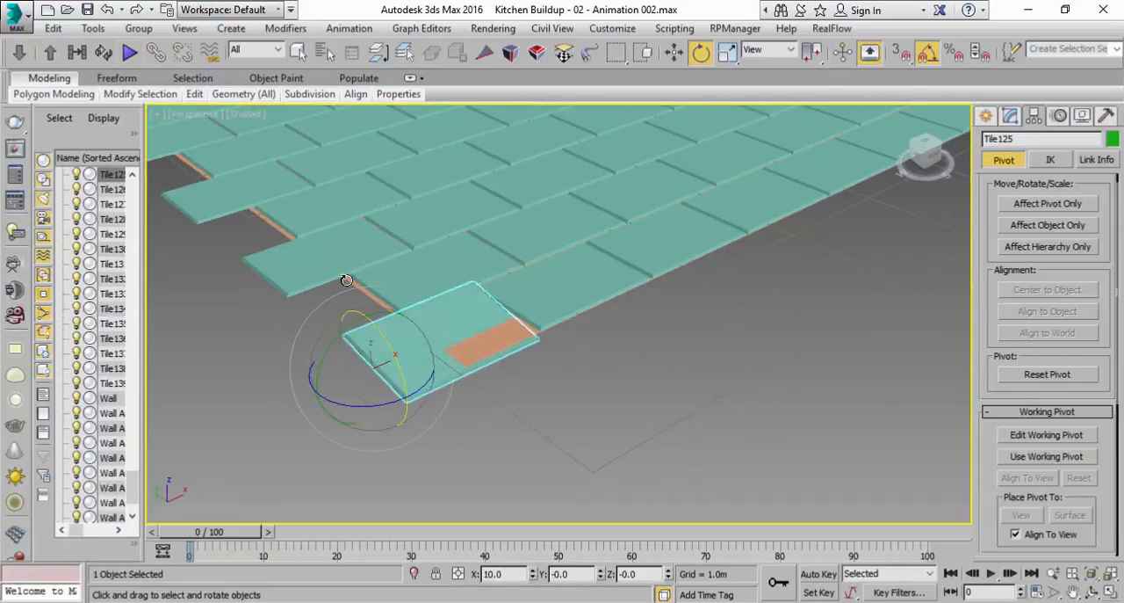
pyautogui.click(107, 11)
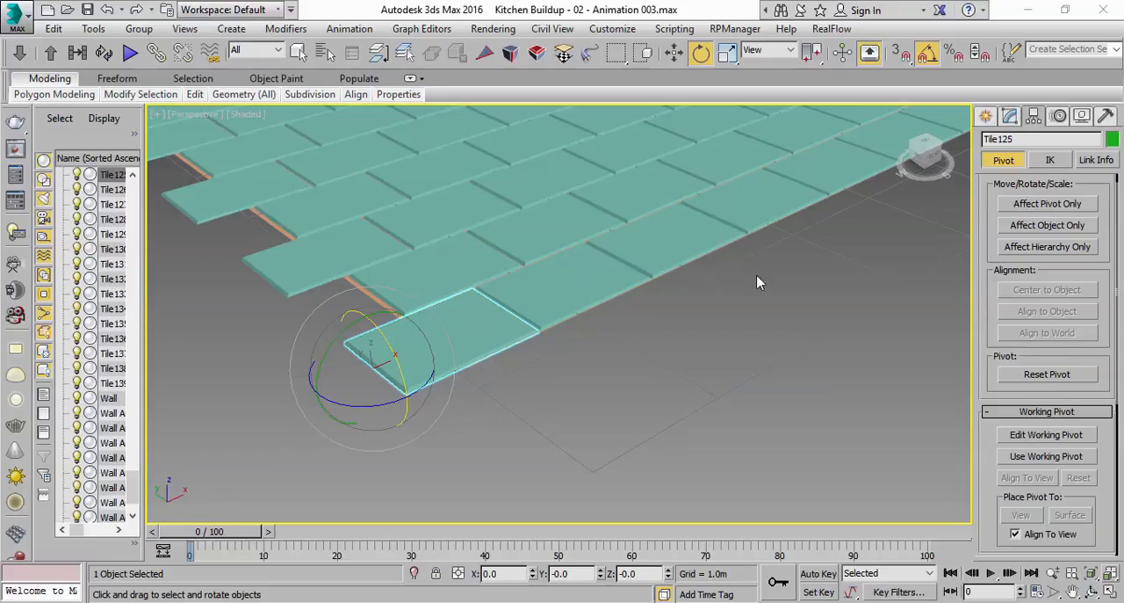
# Select the last dummy box beside the dark wall and enable pivot-only editing for it
pyautogui.scroll(-5, 780, 369)
pyautogui.moveTo(762, 329); pyautogui.dragTo(632, 427, button='middle')
pyautogui.moveTo(729, 288); pyautogui.dragTo(651, 382, button='middle')
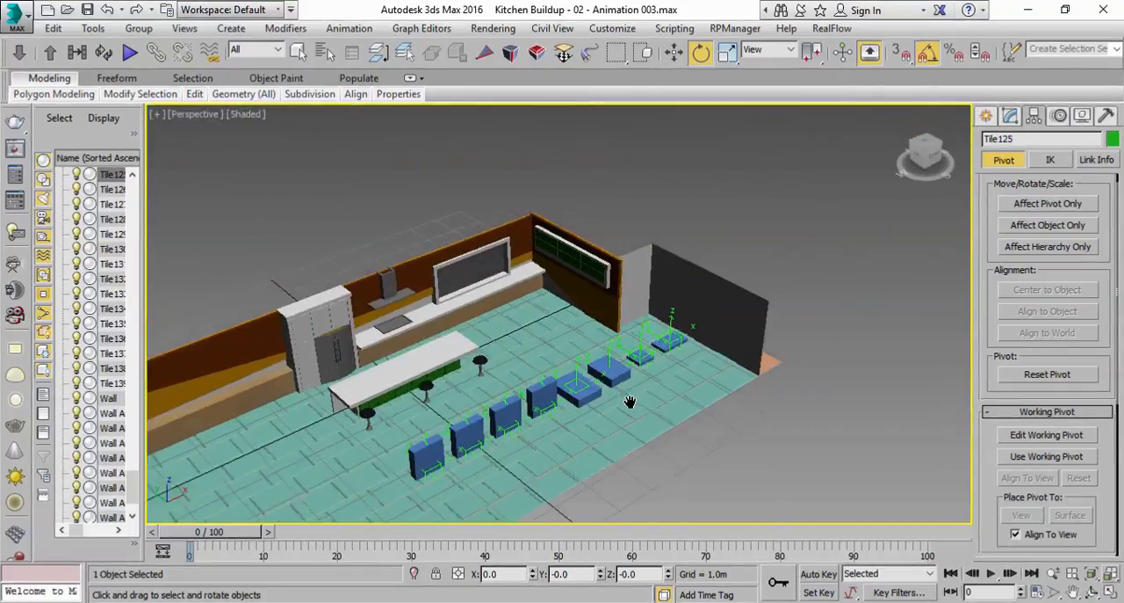
pyautogui.scroll(8, 651, 382)
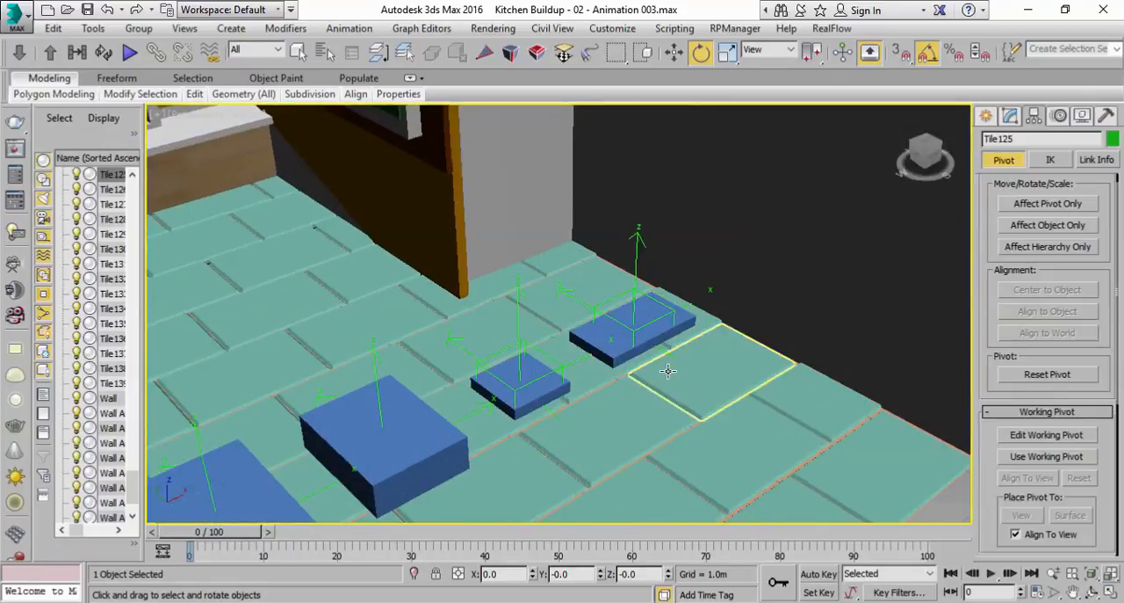
pyautogui.click(621, 353)
pyautogui.keyDown('alt'); pyautogui.moveTo(669, 356); pyautogui.dragTo(872, 278, button='middle'); pyautogui.keyUp('alt')
pyautogui.click(1045, 204)
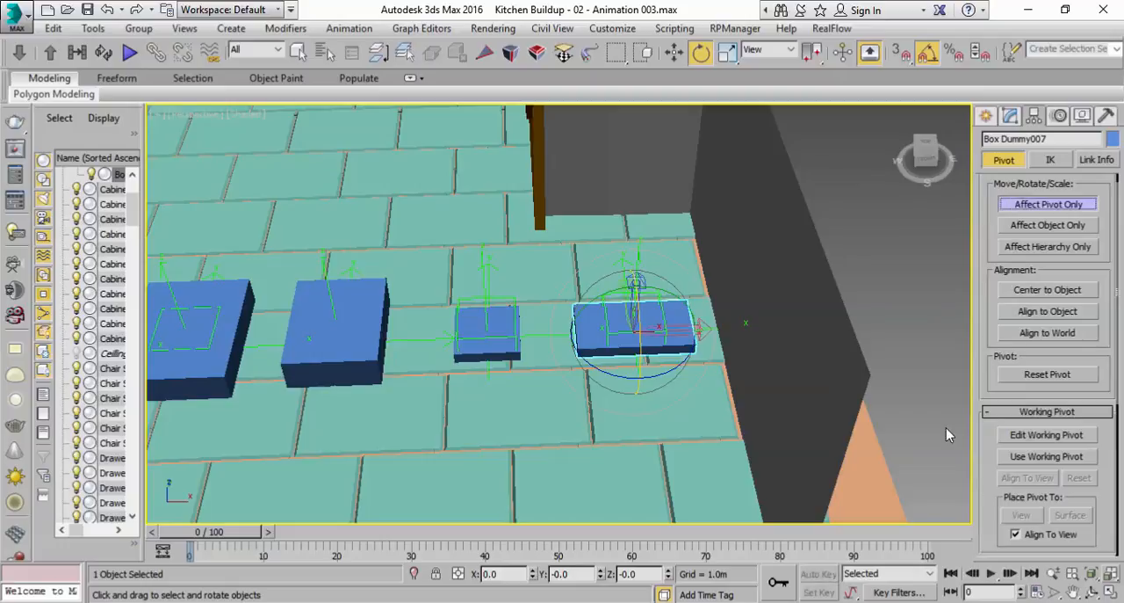
# Move the last dummy box's pivot along X in the Top view to its left edge at 6.051 m and end pivot editing
pyautogui.hotkey('alt', 'w')
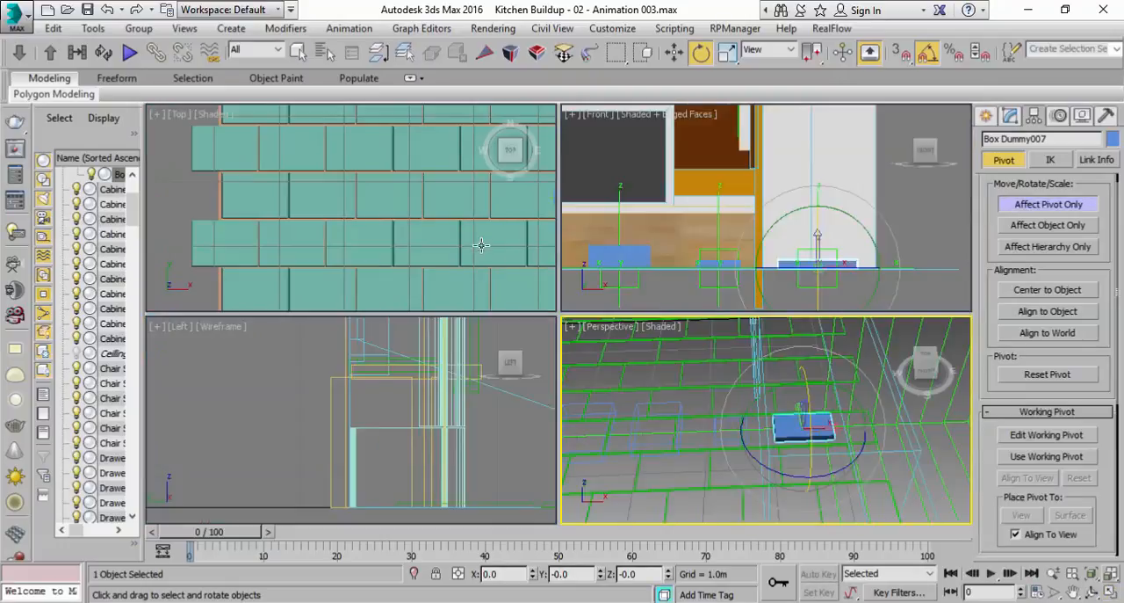
pyautogui.moveTo(301, 193); pyautogui.dragTo(301, 225, button='middle')
pyautogui.moveTo(502, 225); pyautogui.dragTo(319, 231, button='middle')
pyautogui.scroll(3, 451, 201)
pyautogui.moveTo(452, 201); pyautogui.dragTo(384, 234, button='middle')
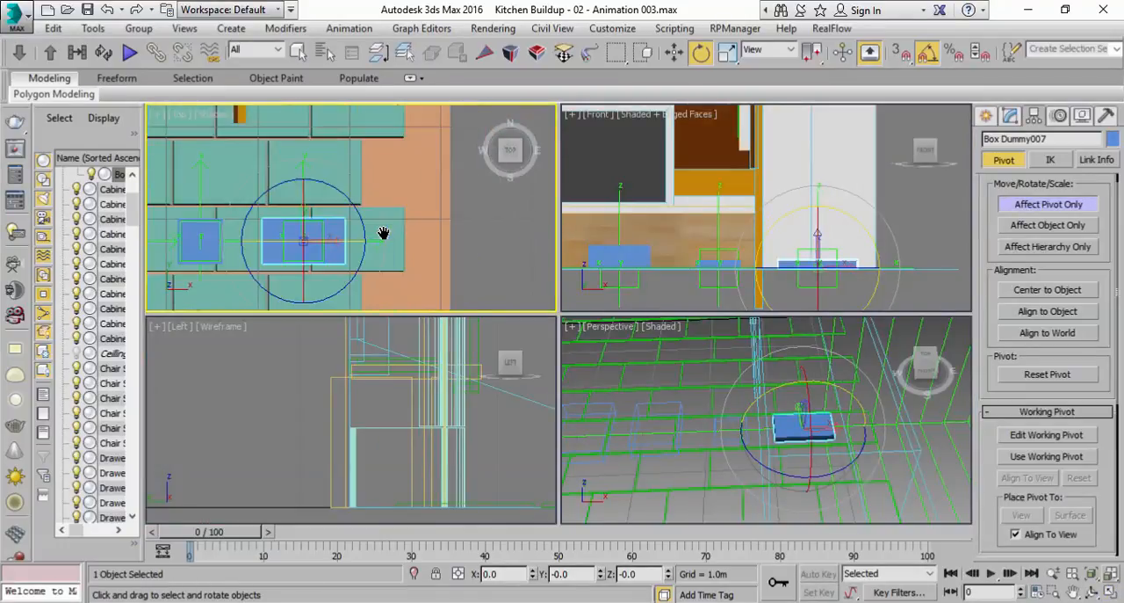
pyautogui.scroll(1, 384, 233)
pyautogui.click(675, 53)
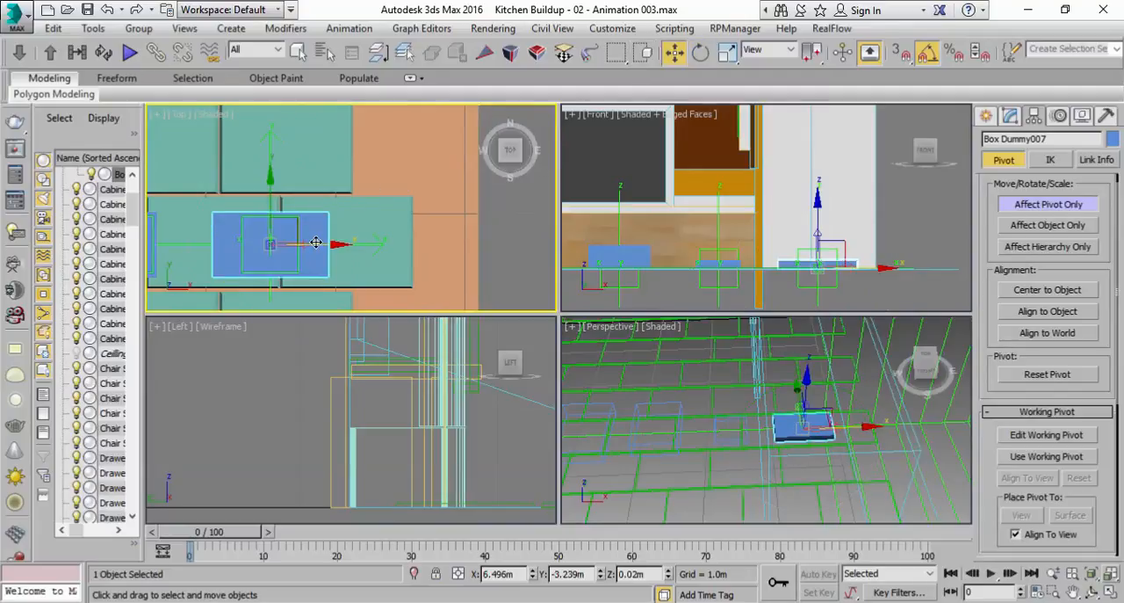
pyautogui.moveTo(309, 248); pyautogui.dragTo(261, 247)
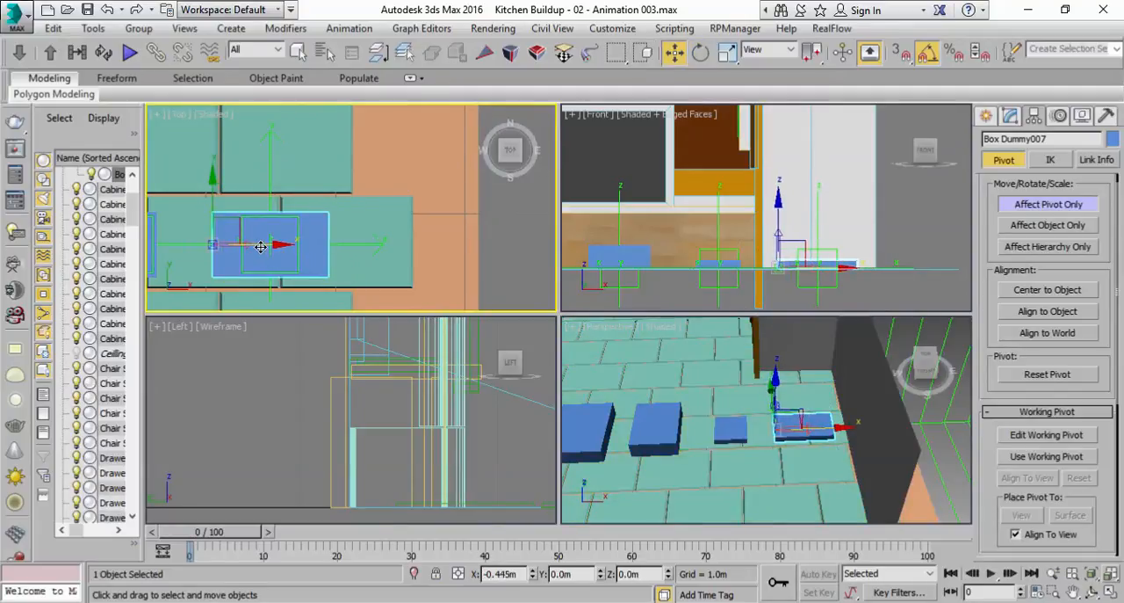
pyautogui.click(1039, 208)
pyautogui.scroll(1, 697, 512)
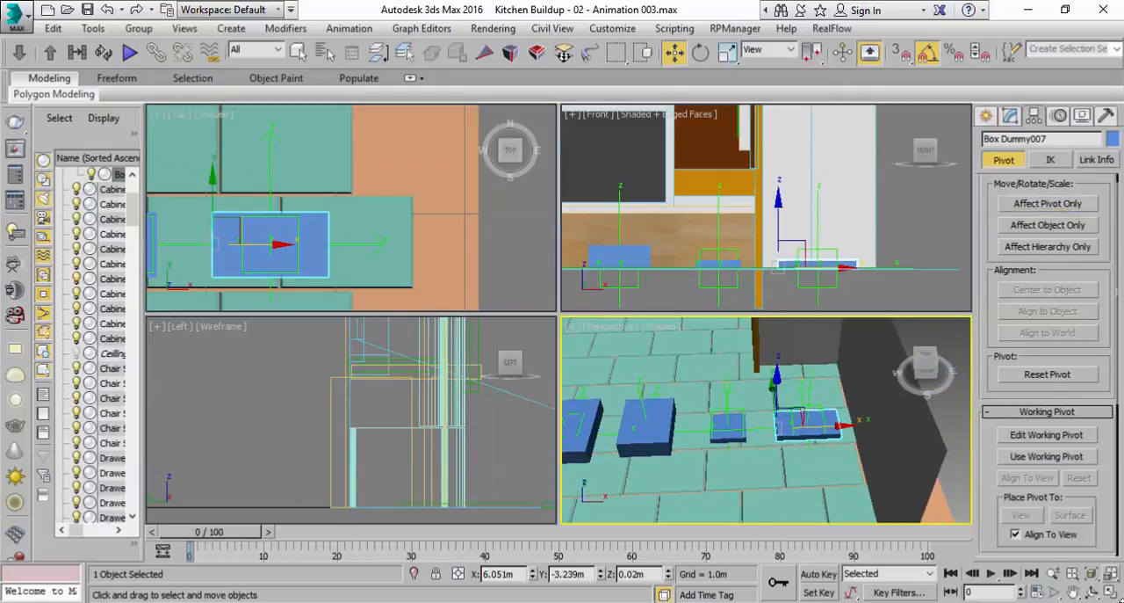
# Align the last dummy box to its Point helper pivot to pivot on X, Y and Z, and move the helper along X to 6.038 m
pyautogui.hotkey('alt', 'w')
pyautogui.scroll(3, 698, 359)
pyautogui.scroll(1, 677, 332)
pyautogui.scroll(-3, 770, 58)
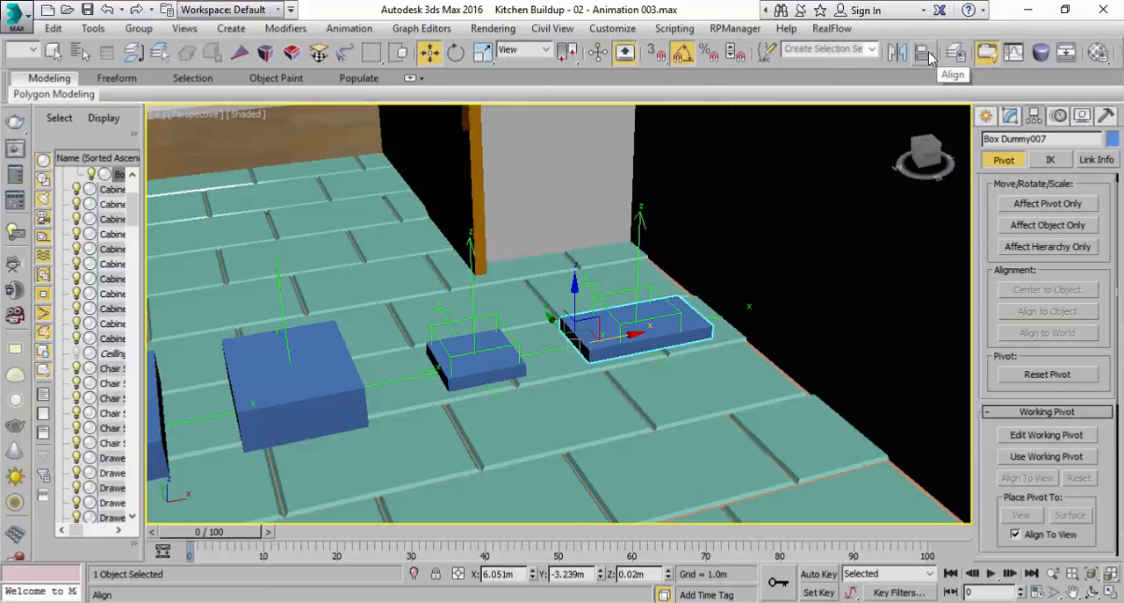
pyautogui.click(924, 52)
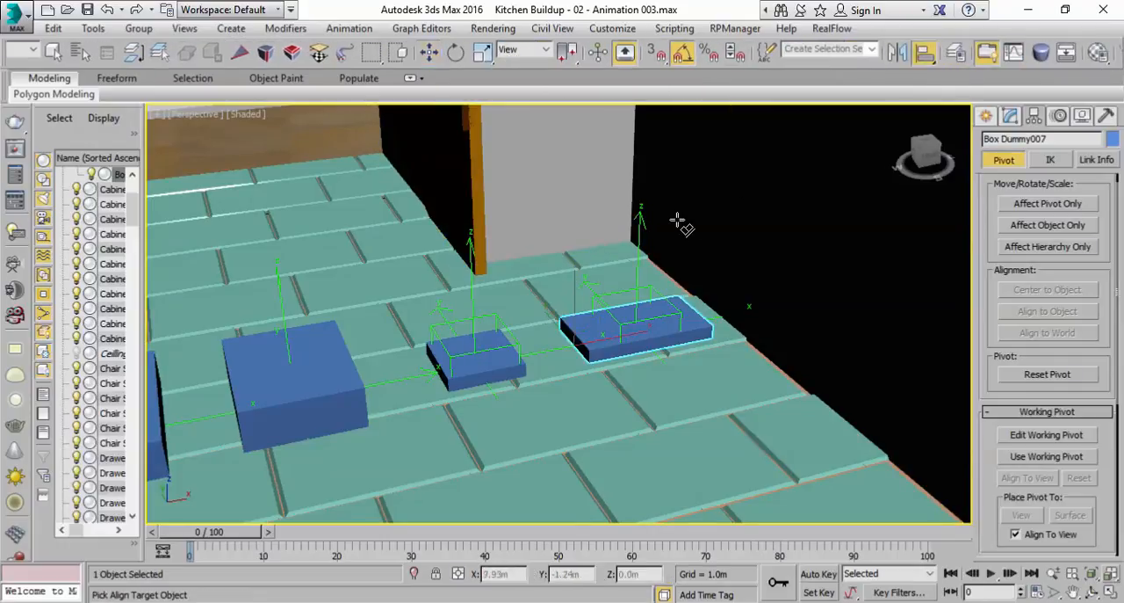
pyautogui.click(639, 262)
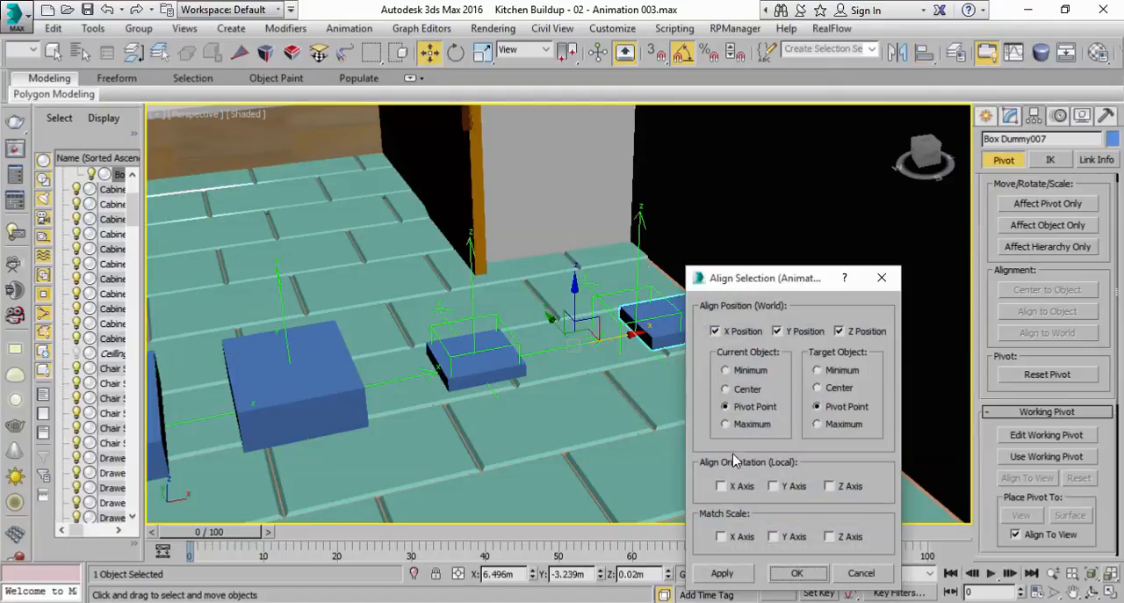
pyautogui.click(797, 573)
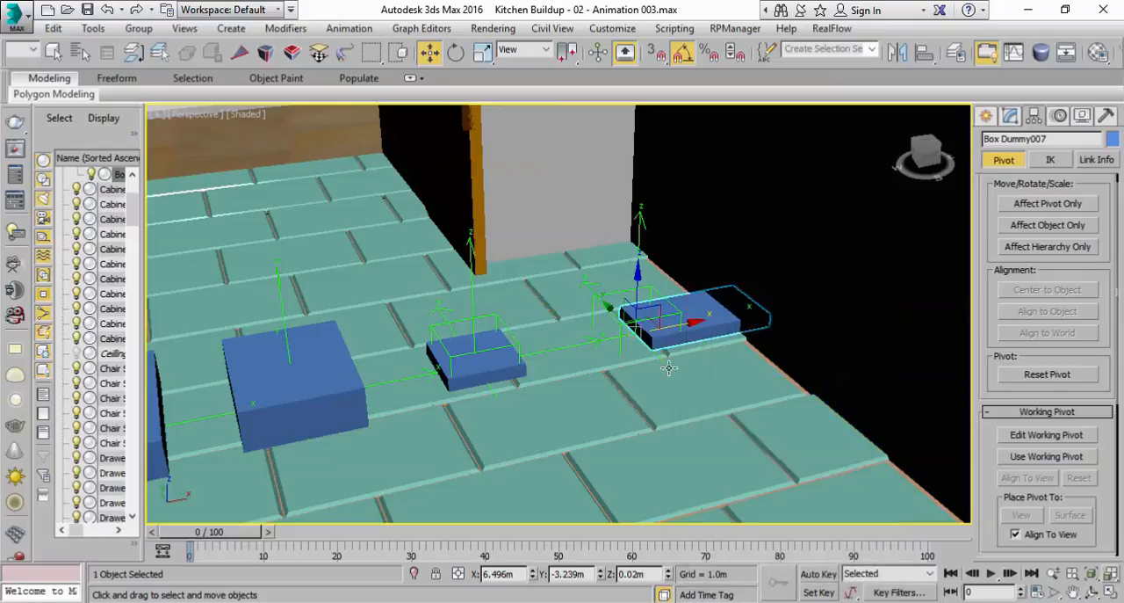
pyautogui.click(643, 222)
pyautogui.moveTo(679, 328); pyautogui.dragTo(620, 341)
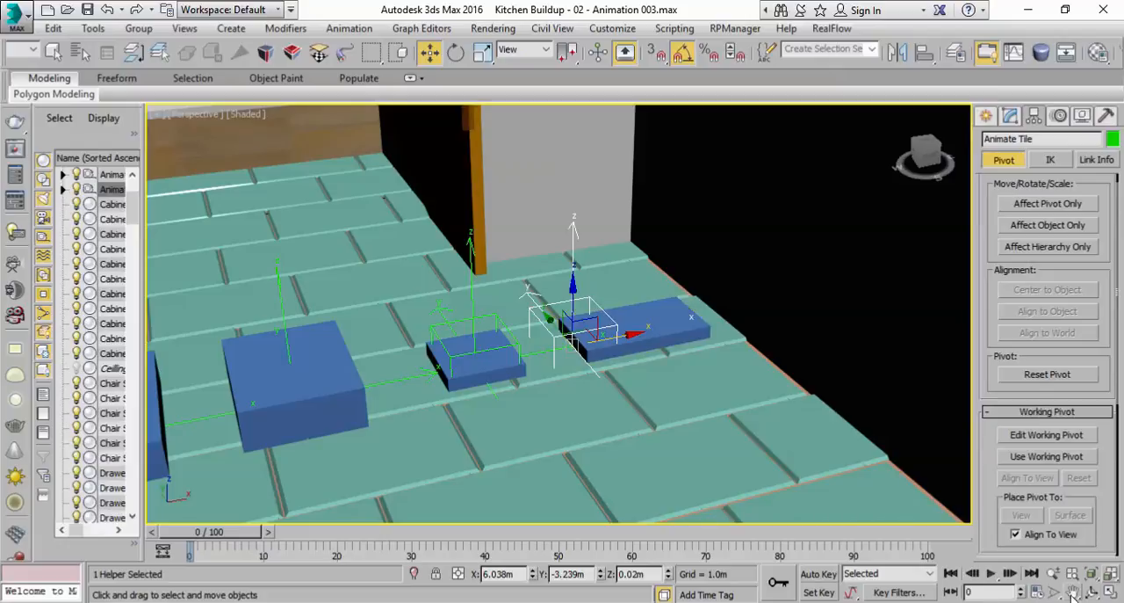
# In Time Configuration, set the end time to 0:10:1600 in MM:SS:TICKS, accept the re-scale, and display the range in Frames
pyautogui.click(1037, 593)
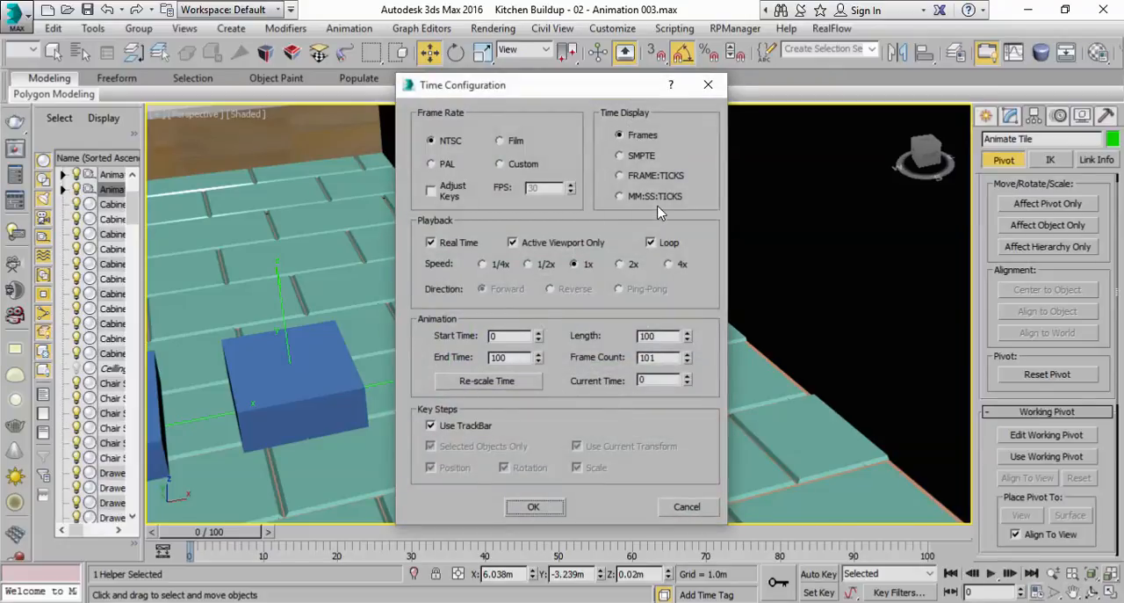
pyautogui.click(621, 196)
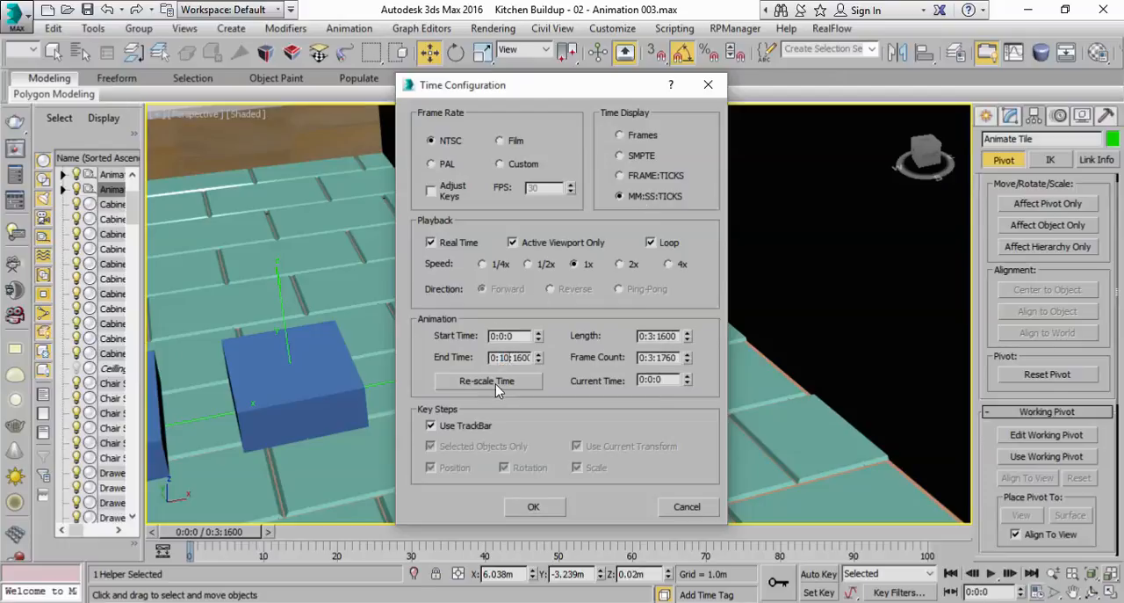
pyautogui.click(495, 385)
pyautogui.click(497, 405)
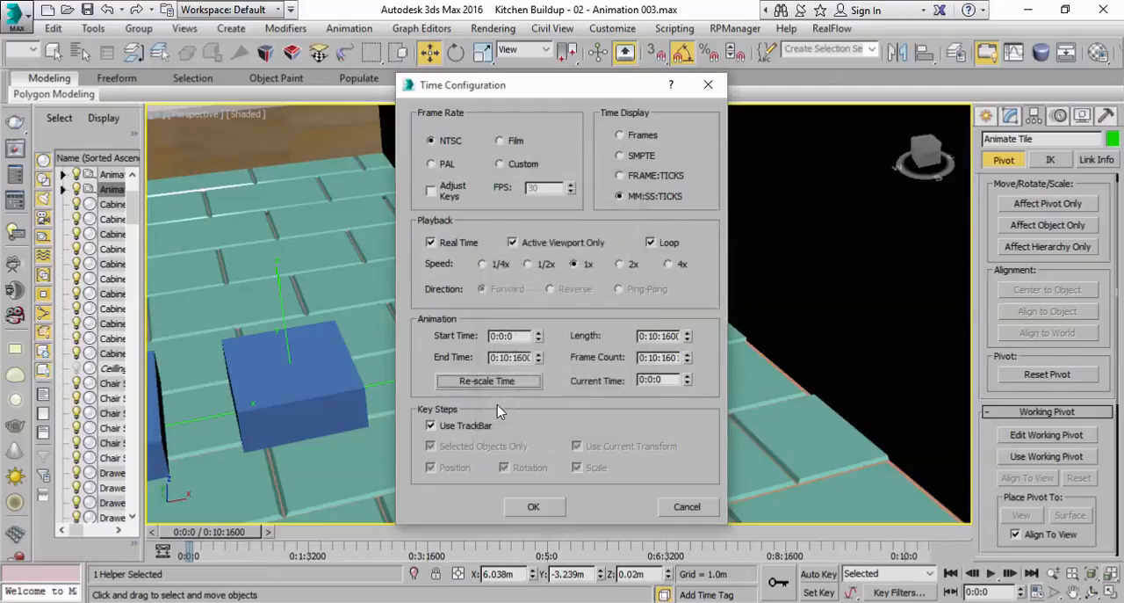
pyautogui.click(633, 139)
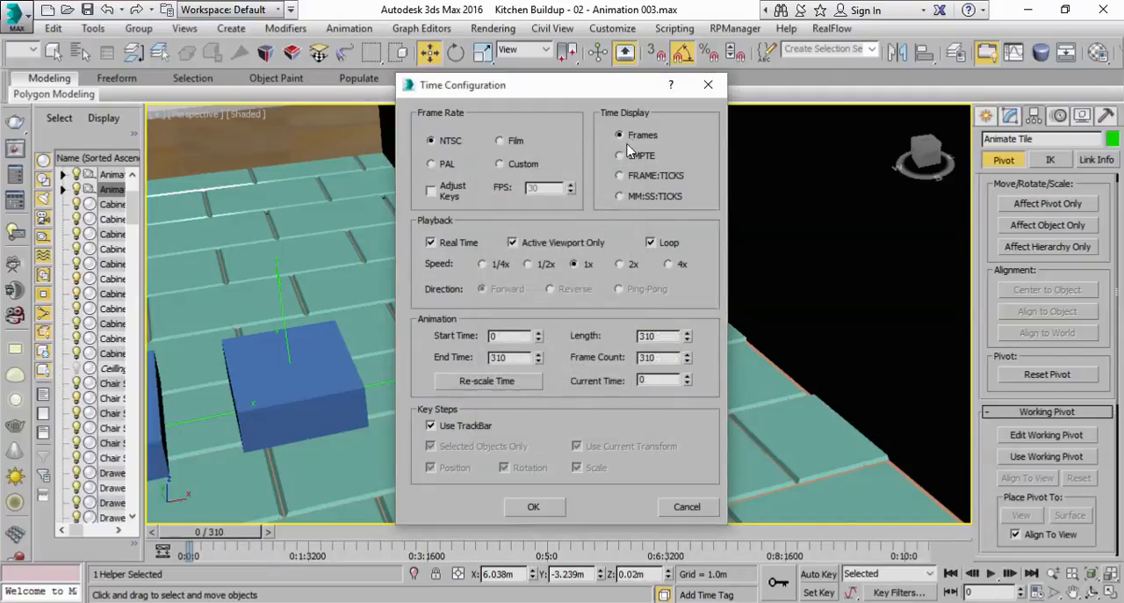
# Set the animation end time to 0:12:1600 in MM:SS:TICKS, switch the time display back to Frames and apply the configuration
pyautogui.click(620, 197)
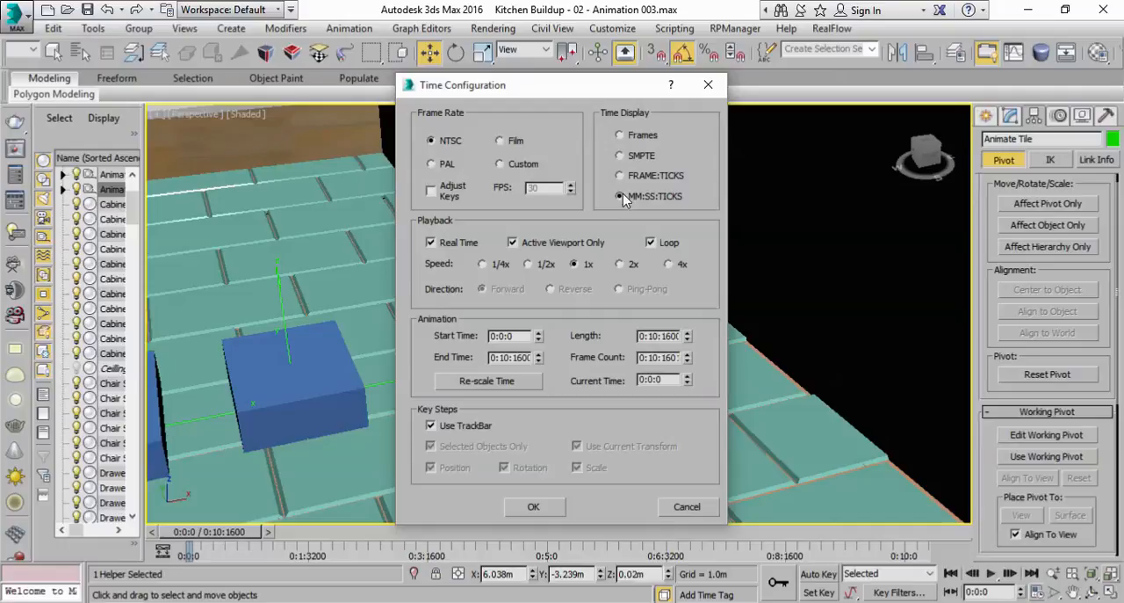
pyautogui.click(495, 378)
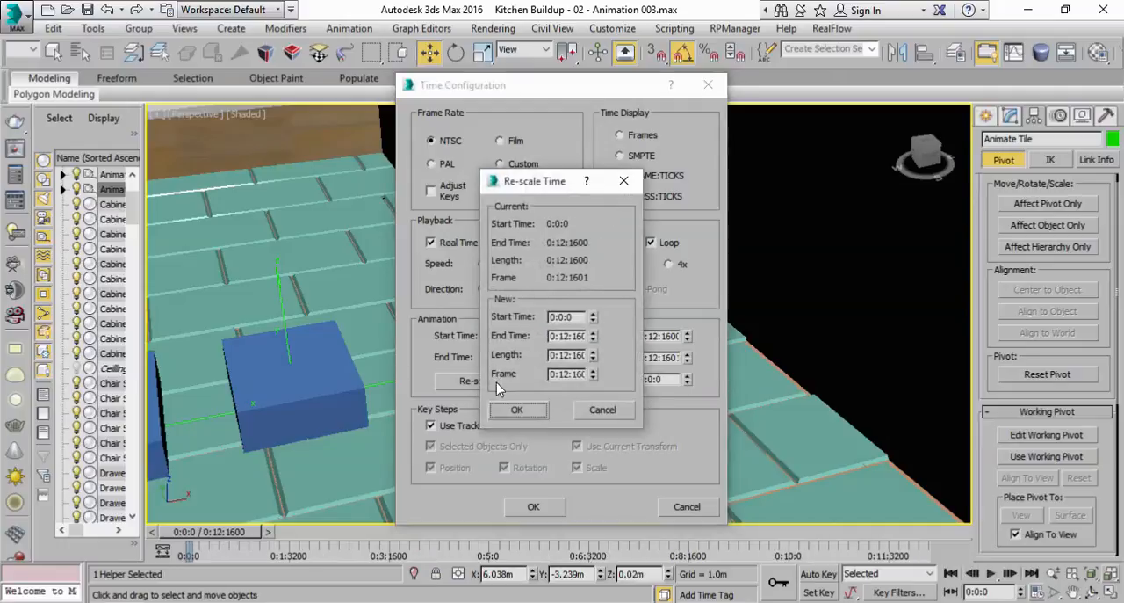
pyautogui.click(514, 404)
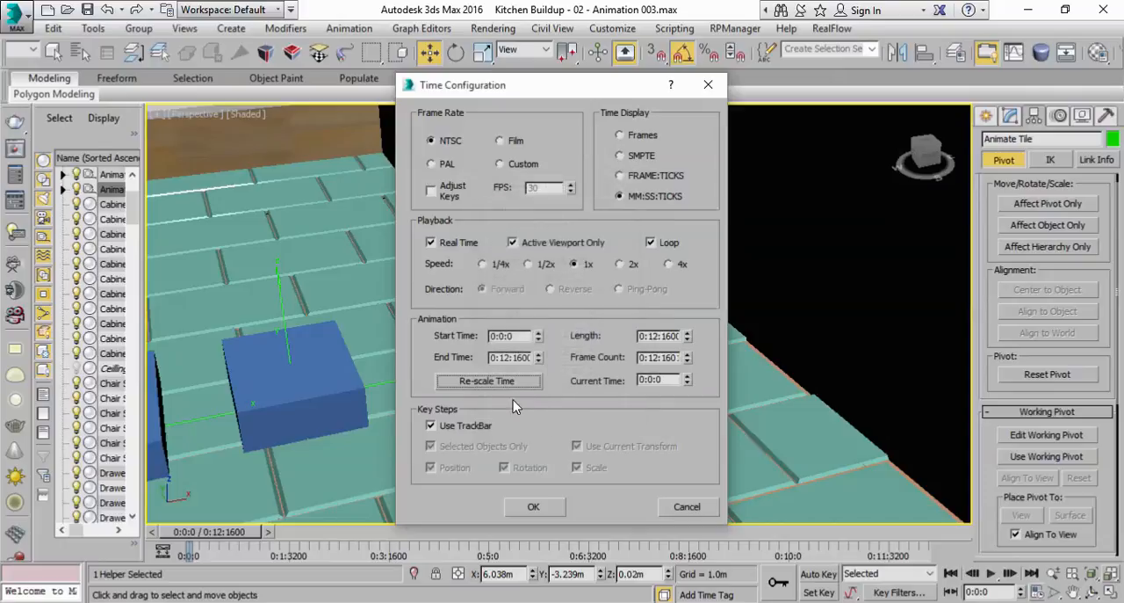
pyautogui.click(638, 140)
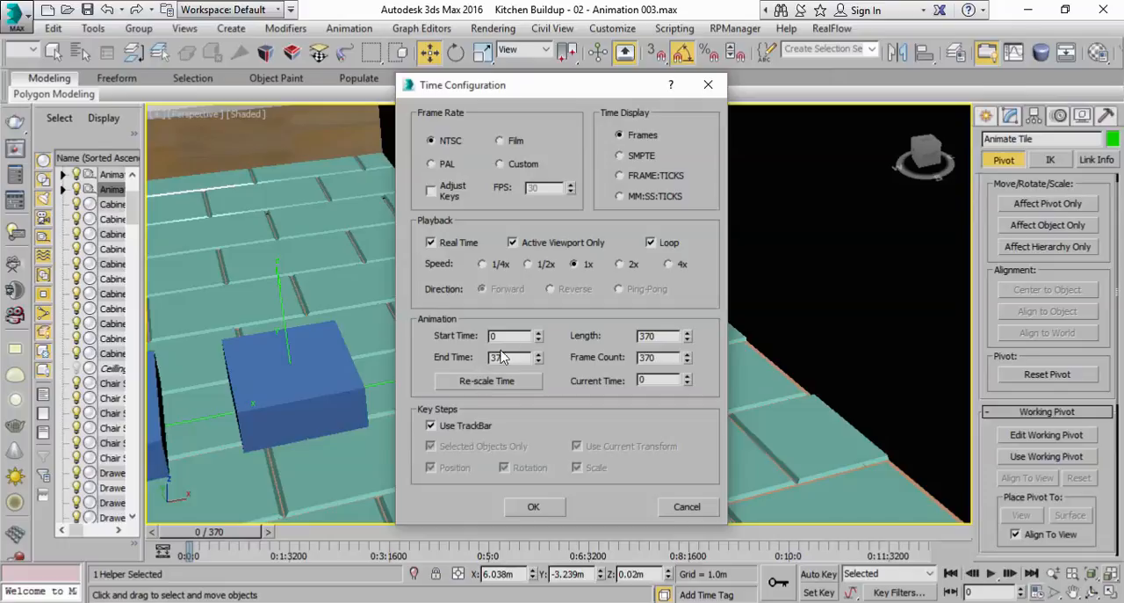
pyautogui.click(622, 199)
pyautogui.click(627, 138)
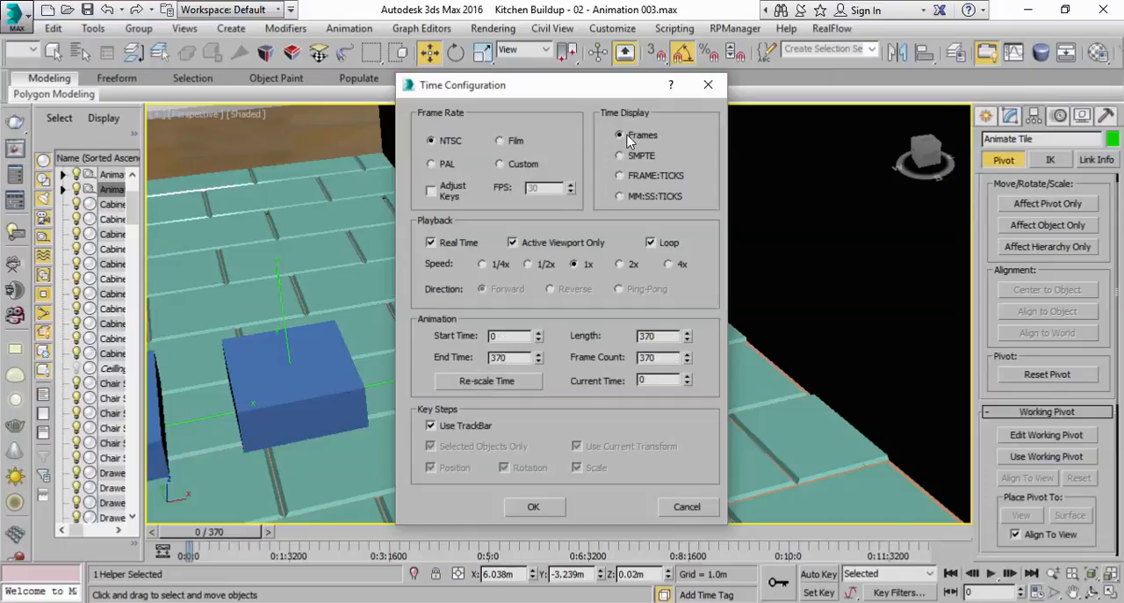
pyautogui.click(479, 383)
pyautogui.click(510, 411)
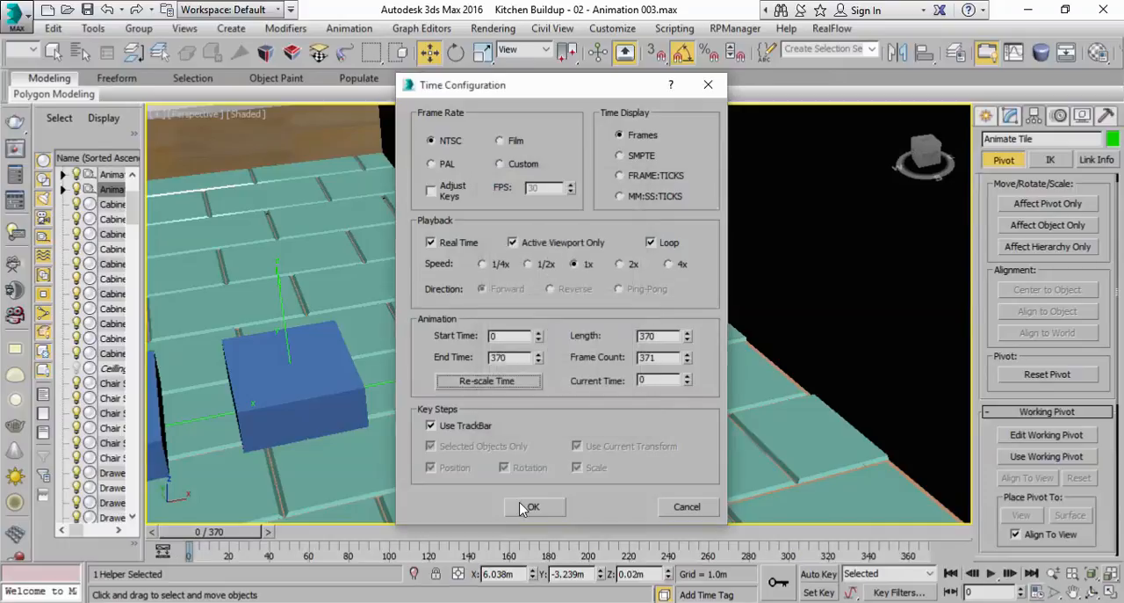
pyautogui.click(529, 507)
# Turn on Auto Key and set keys for the Animate Tile helper at frames 0 and 20
pyautogui.moveTo(227, 534); pyautogui.dragTo(194, 532)
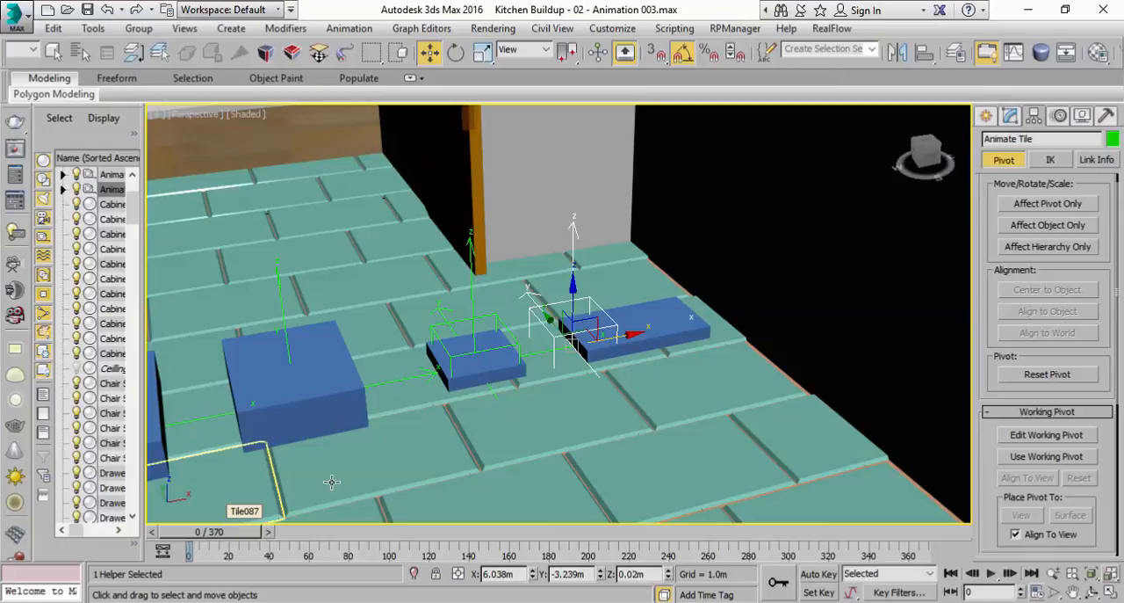
pyautogui.click(819, 573)
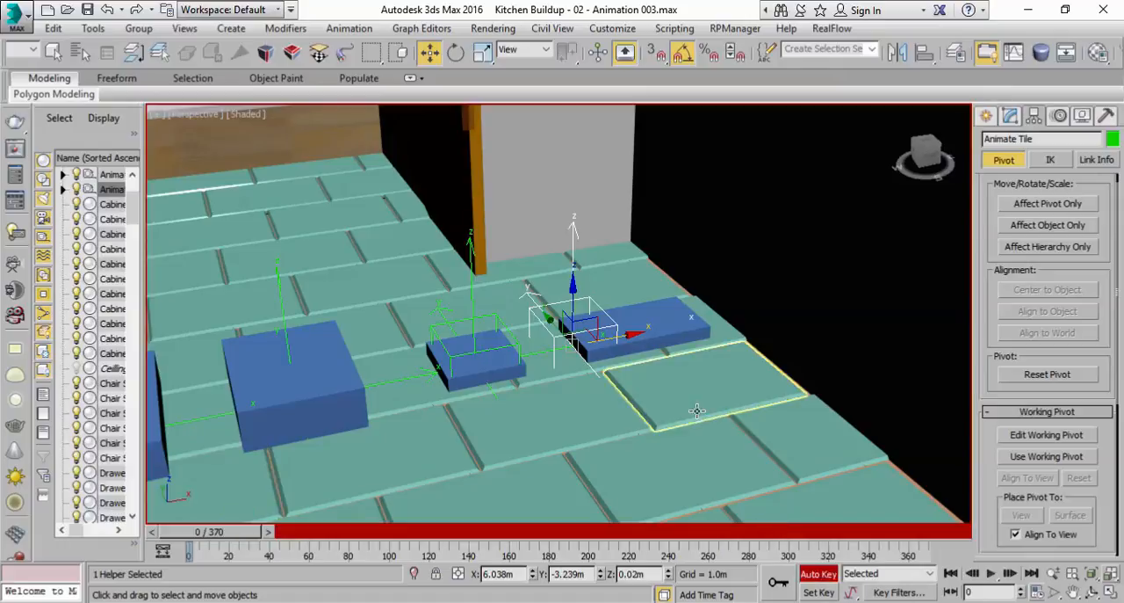
pyautogui.moveTo(651, 391); pyautogui.dragTo(721, 405, button='middle')
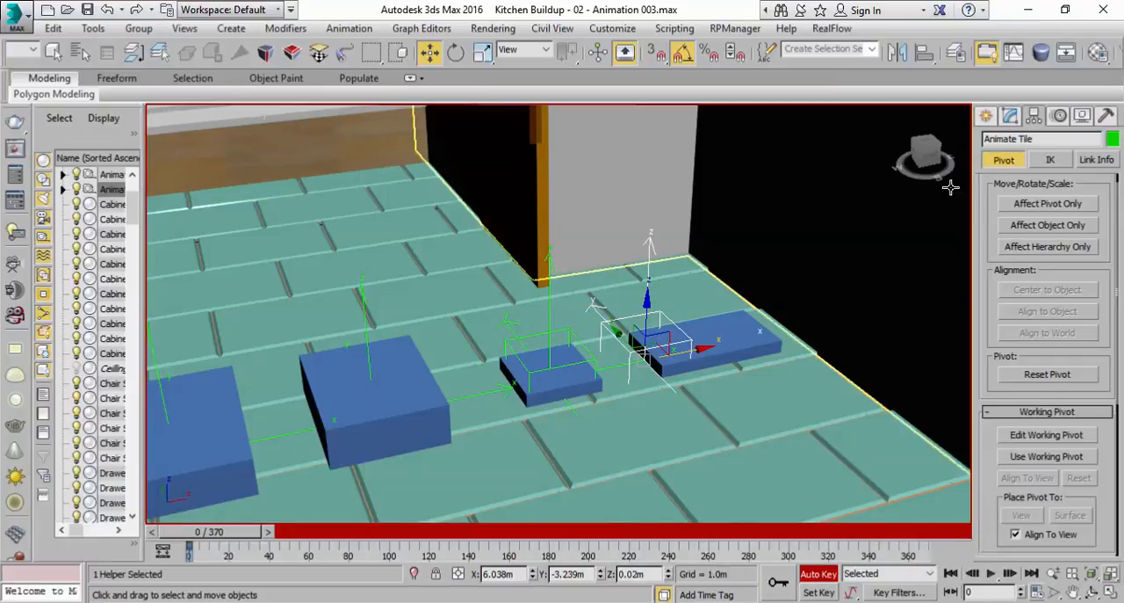
pyautogui.click(1013, 119)
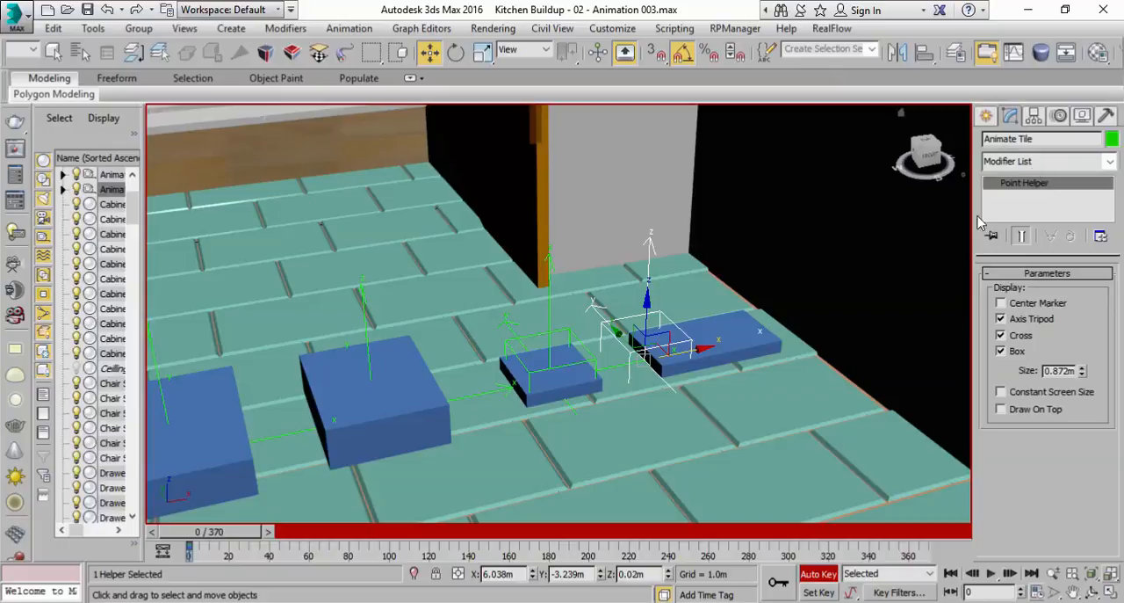
pyautogui.moveTo(212, 533); pyautogui.dragTo(249, 538)
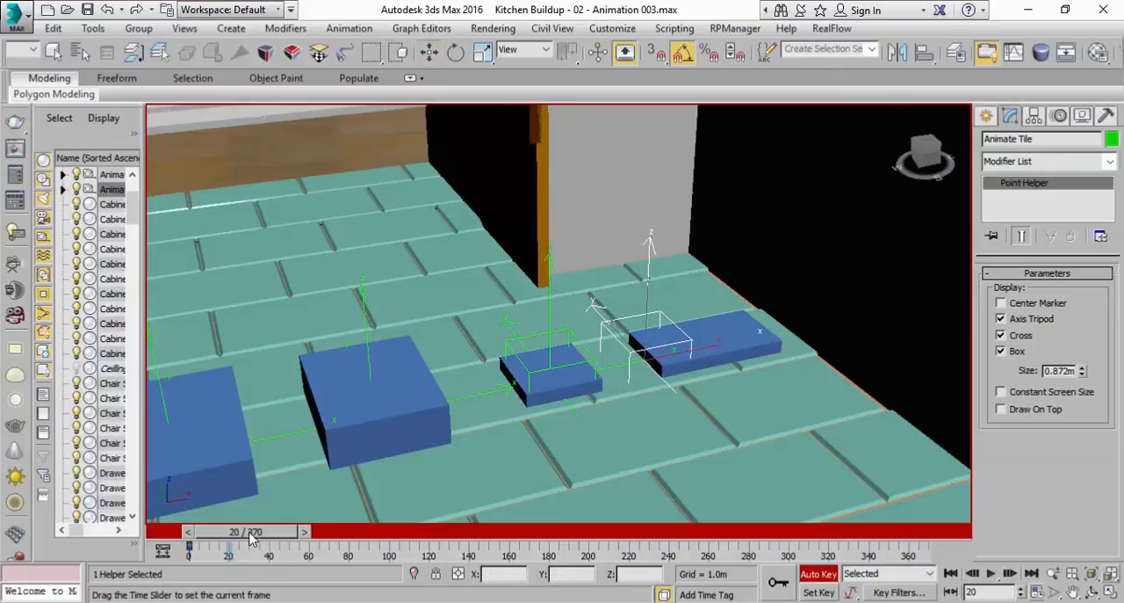
pyautogui.press('w')
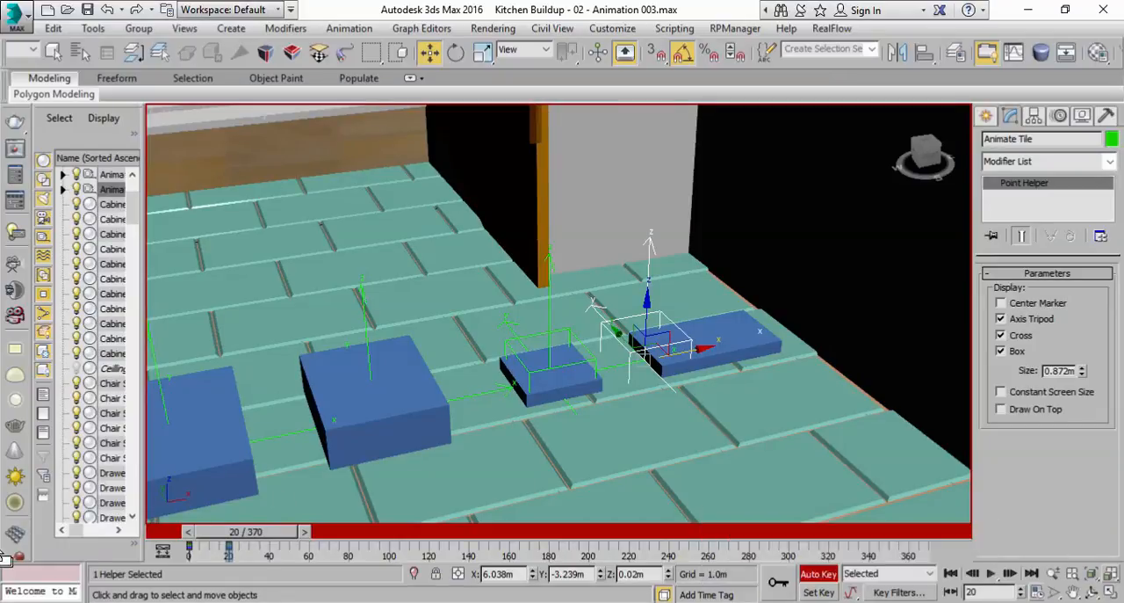
# At frame 0, rotate the Animate Tile helper to -20 degrees about Y so its dummy box starts tilted
pyautogui.moveTo(233, 545); pyautogui.dragTo(187, 546)
pyautogui.scroll(3, 704, 318)
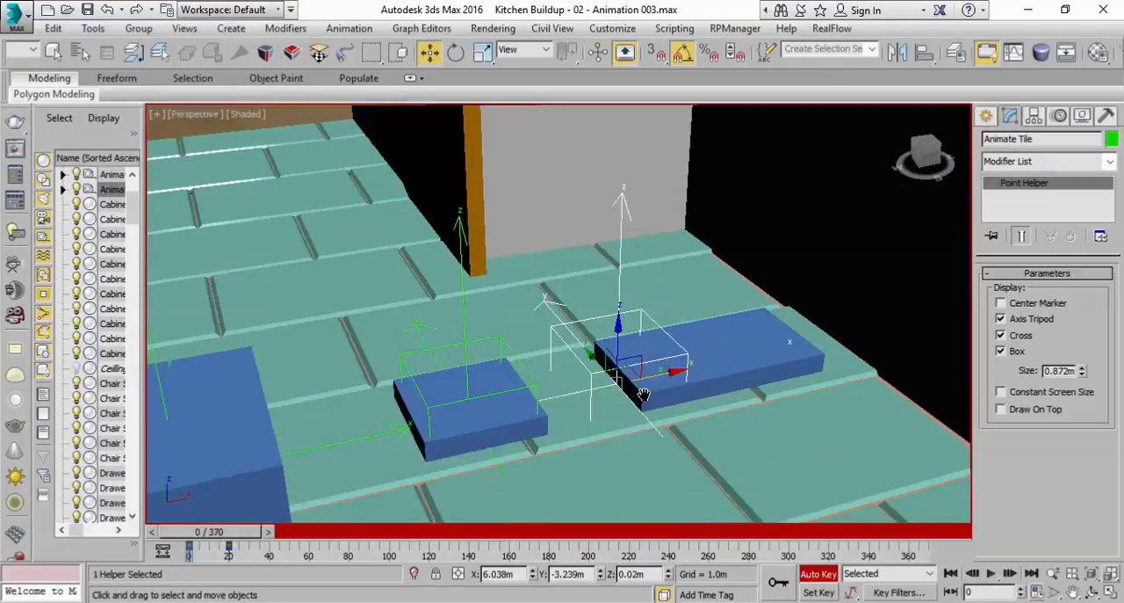
pyautogui.click(456, 53)
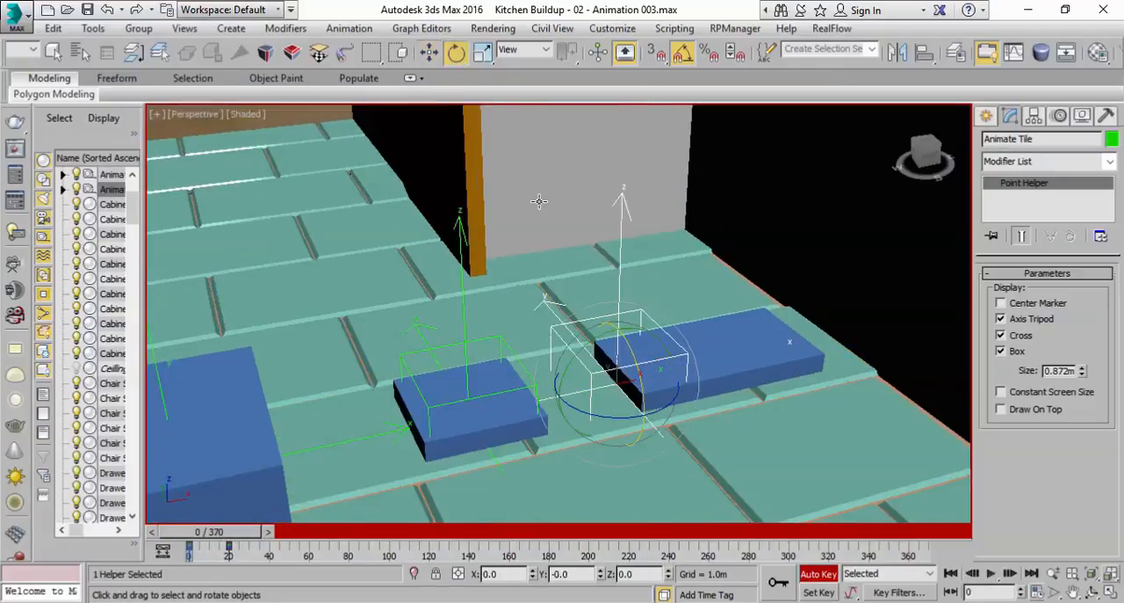
pyautogui.moveTo(588, 344); pyautogui.dragTo(577, 346)
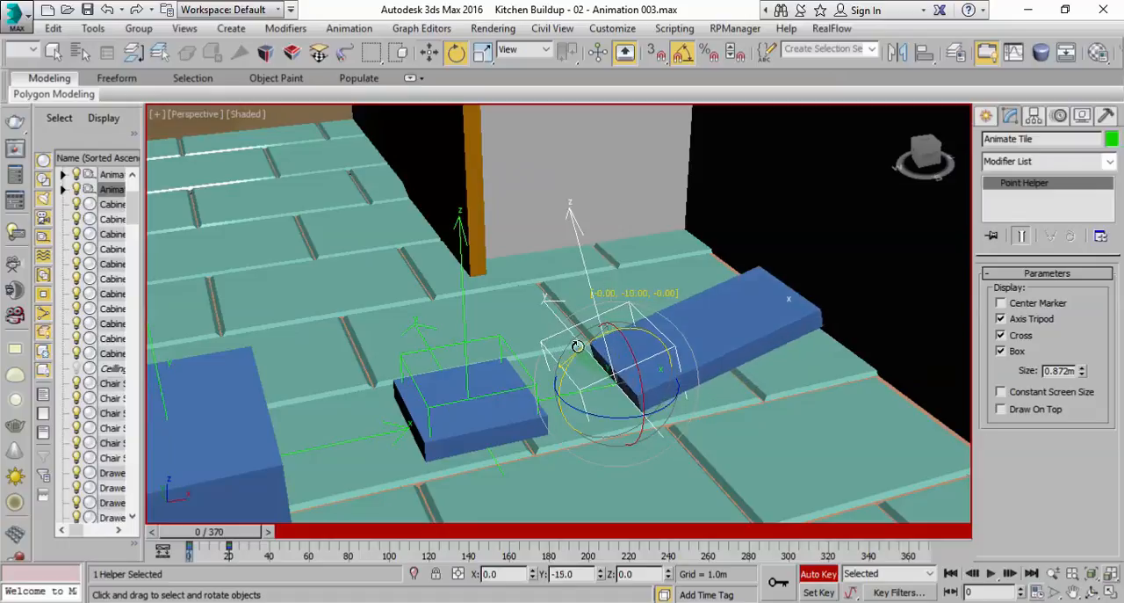
pyautogui.keyDown('alt'); pyautogui.moveTo(579, 342); pyautogui.dragTo(706, 319, button='middle'); pyautogui.keyUp('alt')
pyautogui.moveTo(594, 338); pyautogui.dragTo(578, 339)
pyautogui.hotkey('ctrl', 'z')
pyautogui.keyDown('alt'); pyautogui.moveTo(710, 333); pyautogui.dragTo(815, 281, button='middle'); pyautogui.keyUp('alt')
pyautogui.scroll(-5, 707, 404)
pyautogui.moveTo(687, 408); pyautogui.dragTo(677, 409, button='middle')
pyautogui.hotkey('shift', 'z')
pyautogui.hotkey('shift', 'z')
pyautogui.hotkey('shift', 'z')
pyautogui.hotkey('shift', 'z')
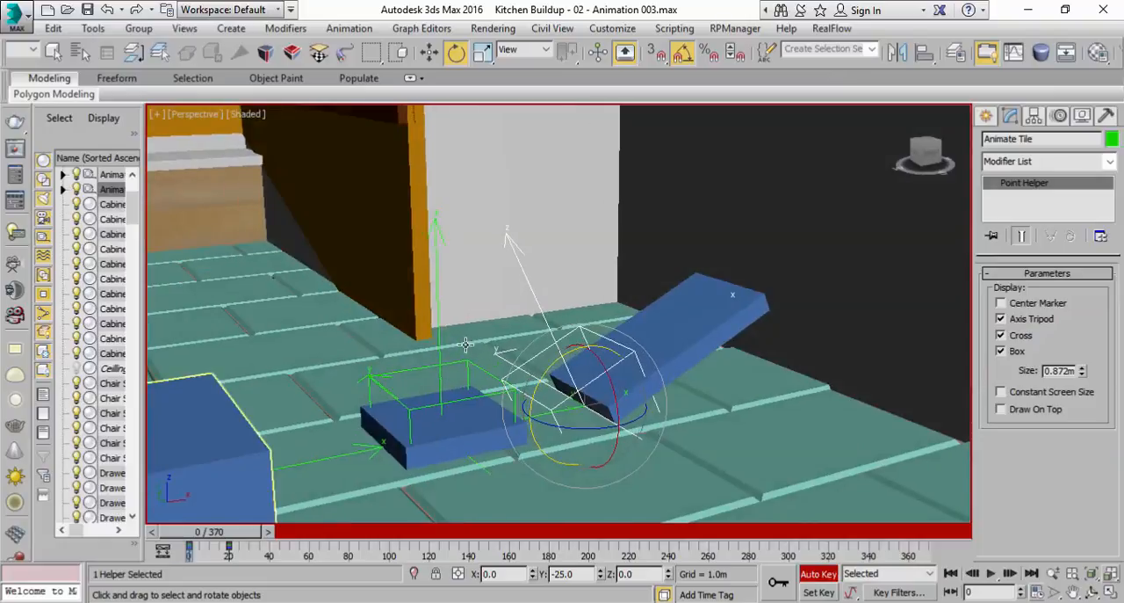
pyautogui.moveTo(547, 369); pyautogui.dragTo(547, 366)
pyautogui.keyDown('alt'); pyautogui.moveTo(625, 376); pyautogui.dragTo(279, 492, button='middle'); pyautogui.keyUp('alt')
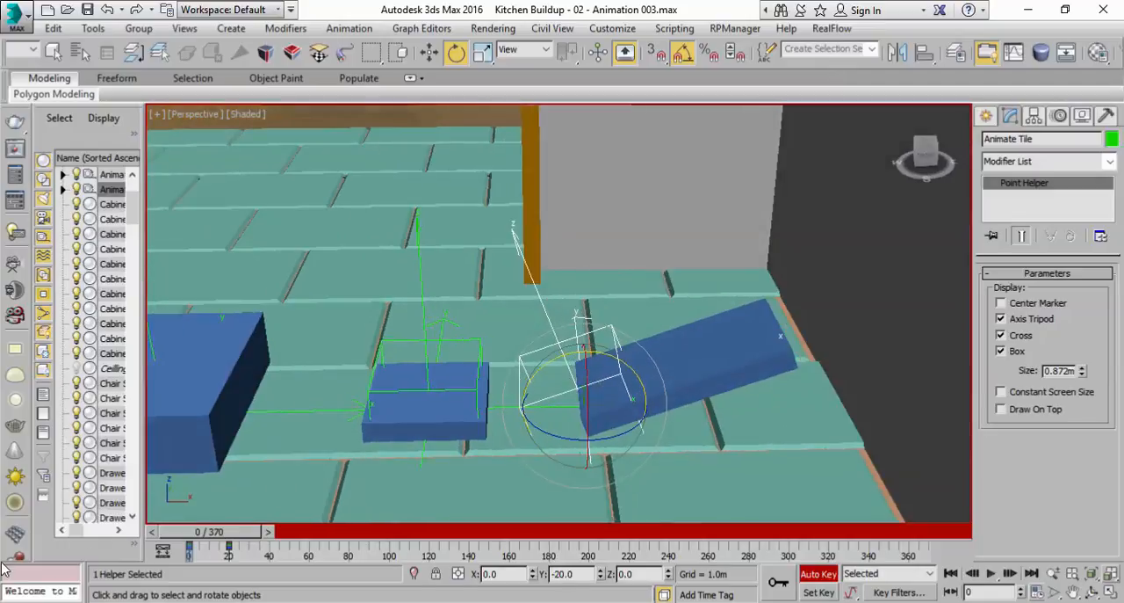
# Play the Animate Tile helper's rotation twice from the first frame and return to frame 0
pyautogui.click(990, 572)
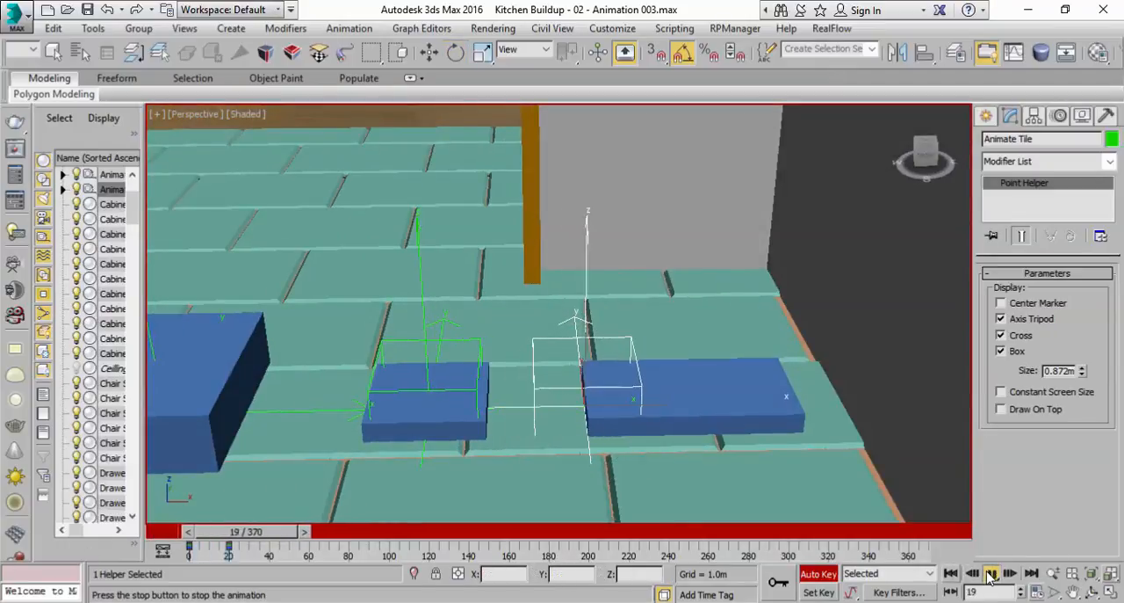
pyautogui.click(990, 575)
pyautogui.moveTo(245, 534); pyautogui.dragTo(153, 540)
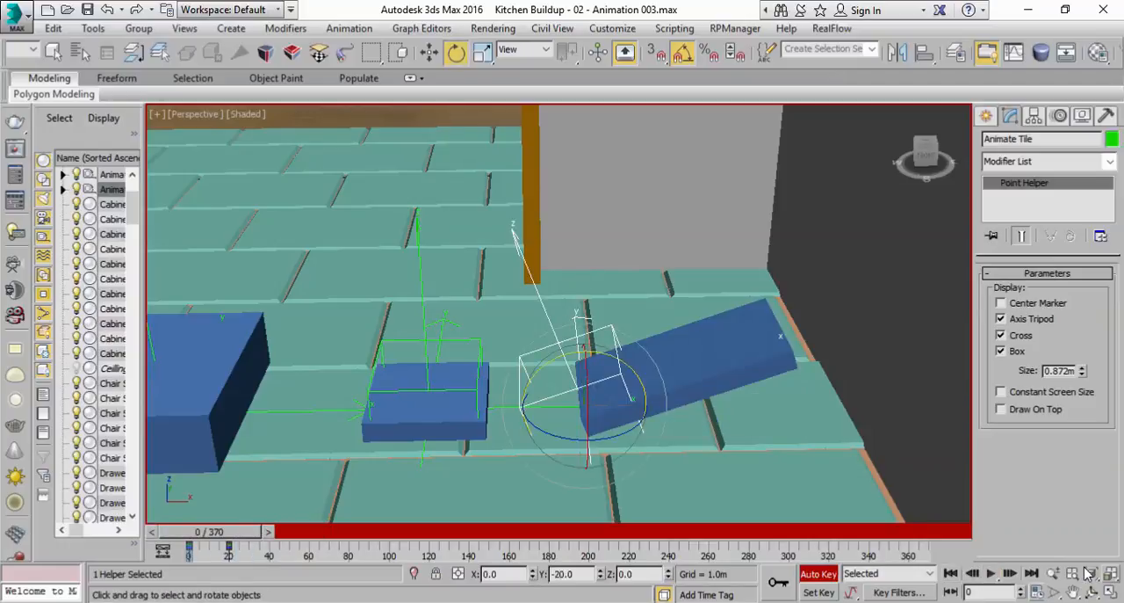
pyautogui.click(990, 573)
pyautogui.click(990, 576)
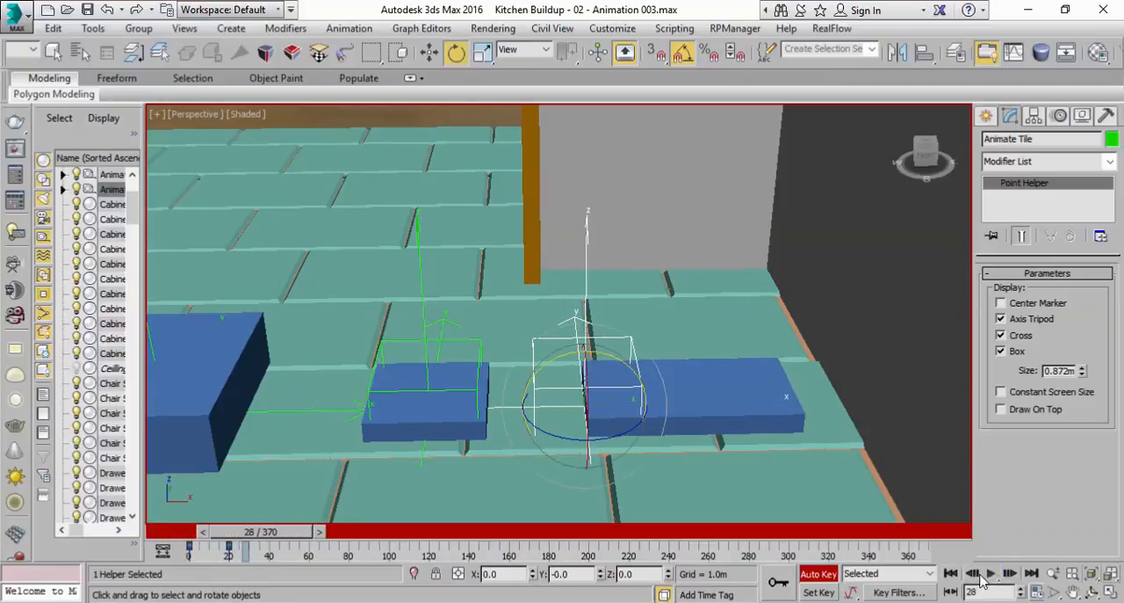
pyautogui.click(951, 572)
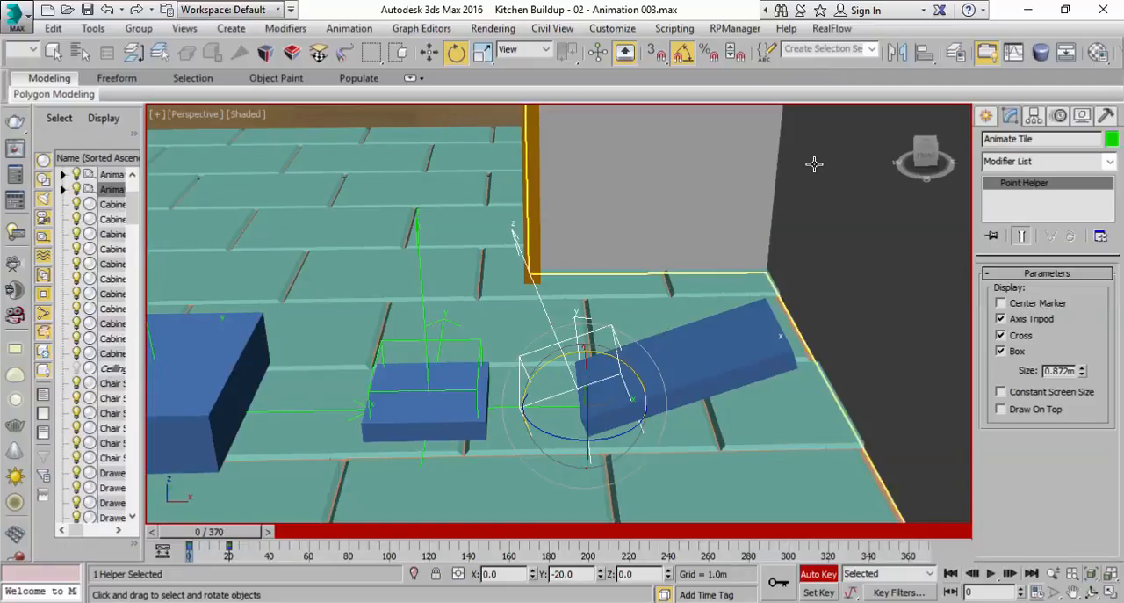
# Scale the Animate Tile helper uniformly to 0% at frame 0 and scrub to frame 5 to check its growth
pyautogui.rightClick(482, 52)
pyautogui.scroll(2, 631, 411)
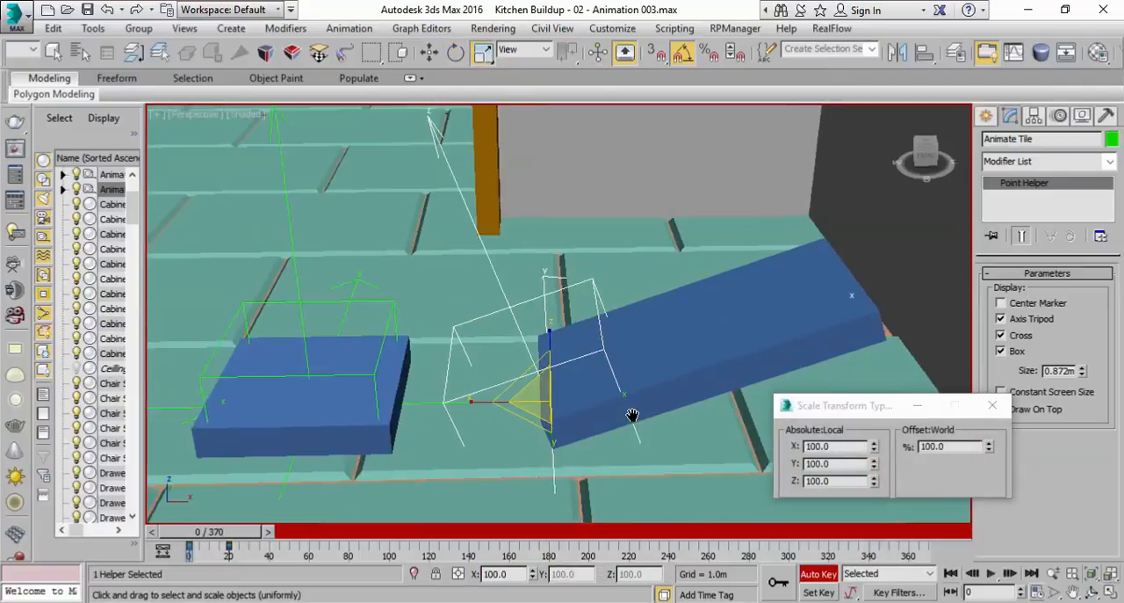
pyautogui.keyDown('alt'); pyautogui.moveTo(587, 380); pyautogui.dragTo(772, 406, button='middle'); pyautogui.keyUp('alt')
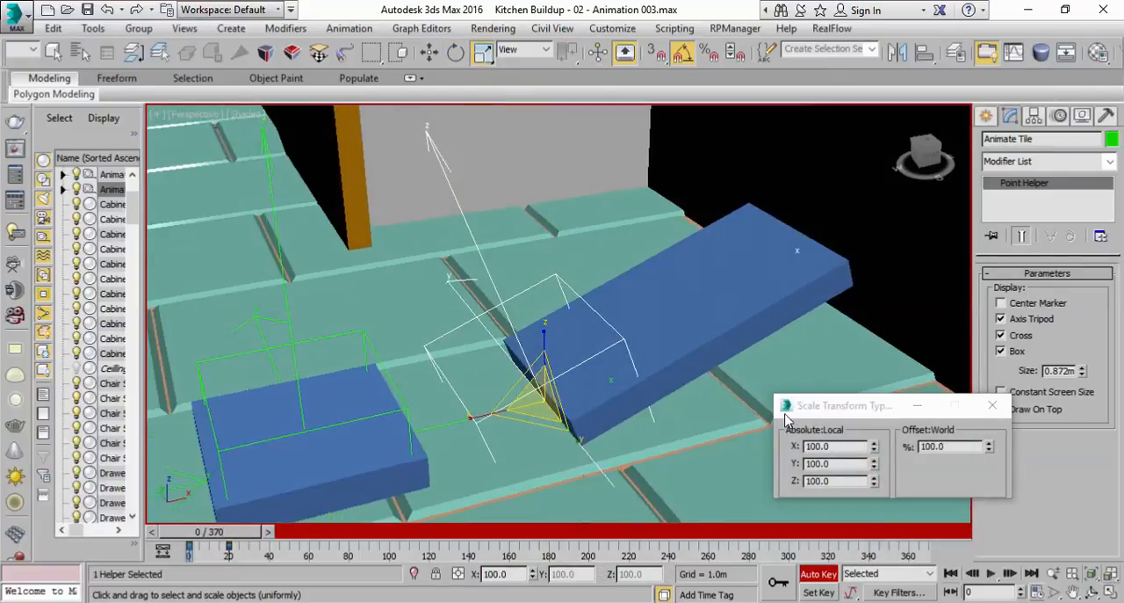
pyautogui.moveTo(635, 427); pyautogui.dragTo(657, 381, button='middle')
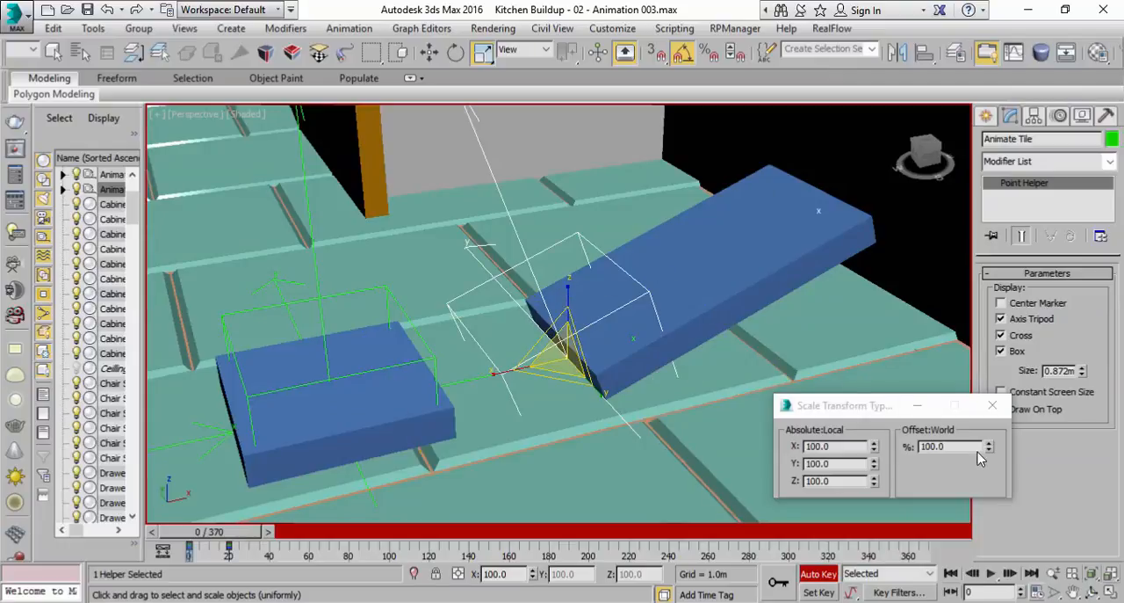
pyautogui.moveTo(978, 448); pyautogui.dragTo(911, 450)
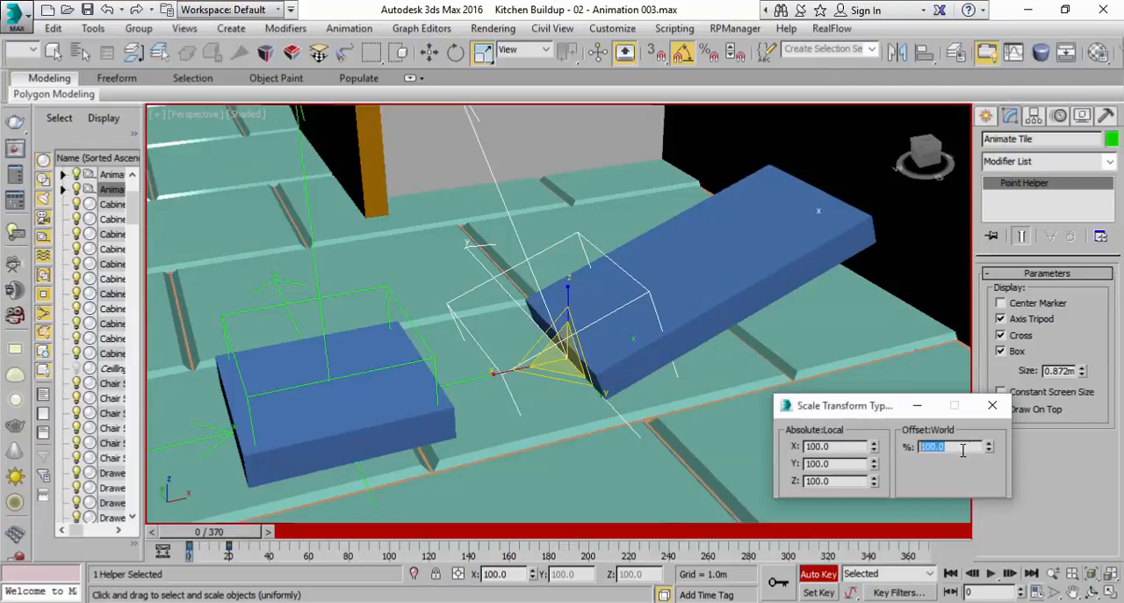
pyautogui.write('0')
pyautogui.press('Return')
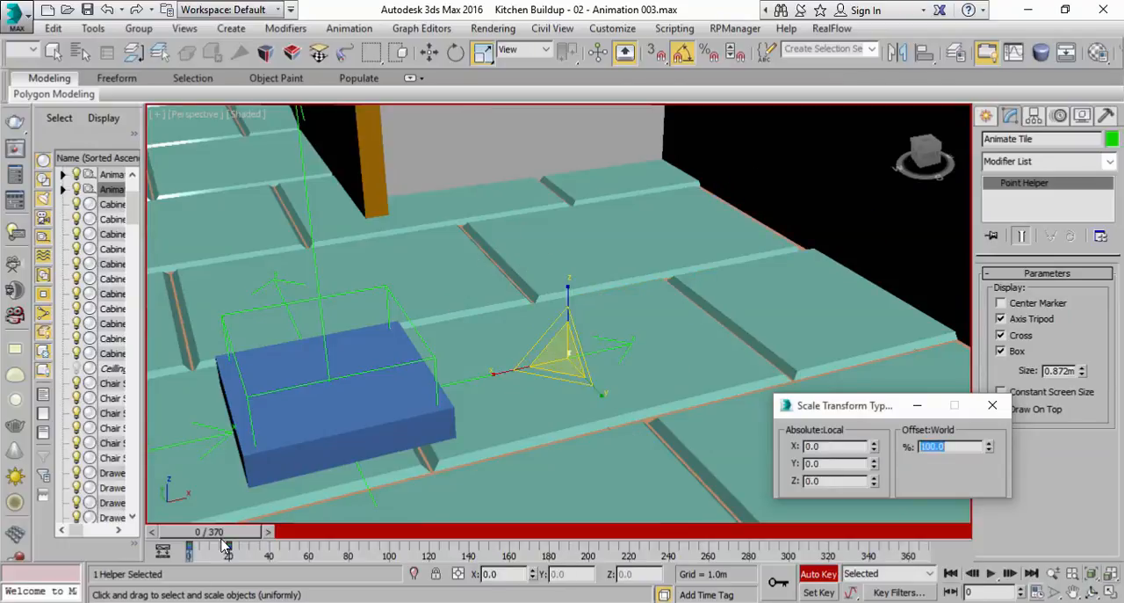
pyautogui.moveTo(221, 533)
pyautogui.mouseDown()
pyautogui.moveTo(235, 539)
pyautogui.moveTo(208, 542)
pyautogui.moveTo(230, 539)
pyautogui.mouseUp()
pyautogui.press('r')
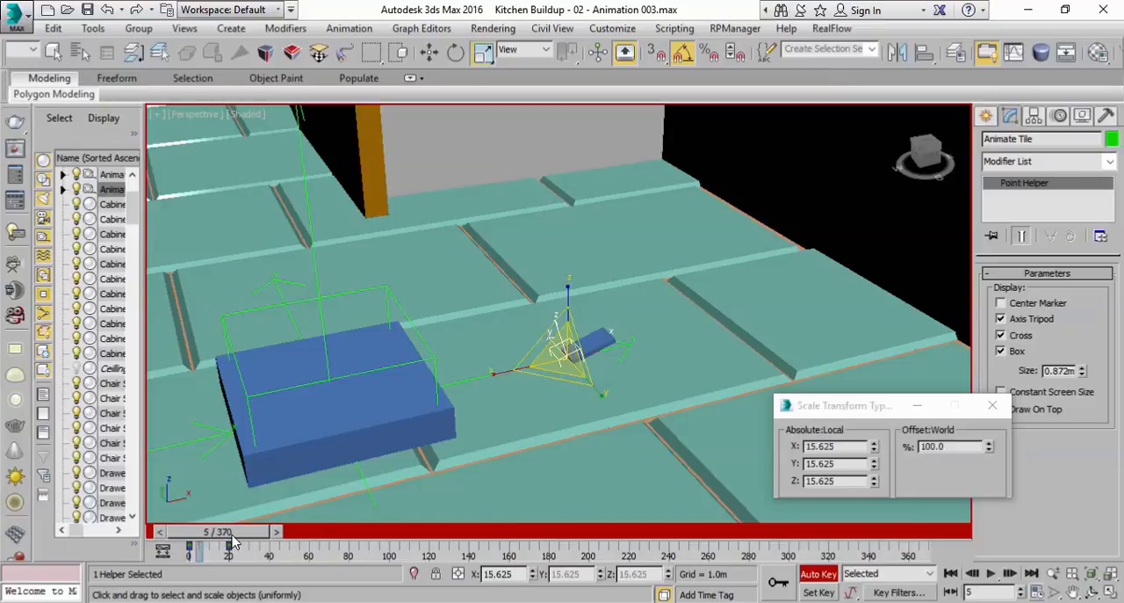
# At frame 5, set the Animate Tile helper's local scale to X 0, Y 100 and Z 100
pyautogui.scroll(3, 597, 374)
pyautogui.moveTo(597, 374); pyautogui.dragTo(607, 374, button='middle')
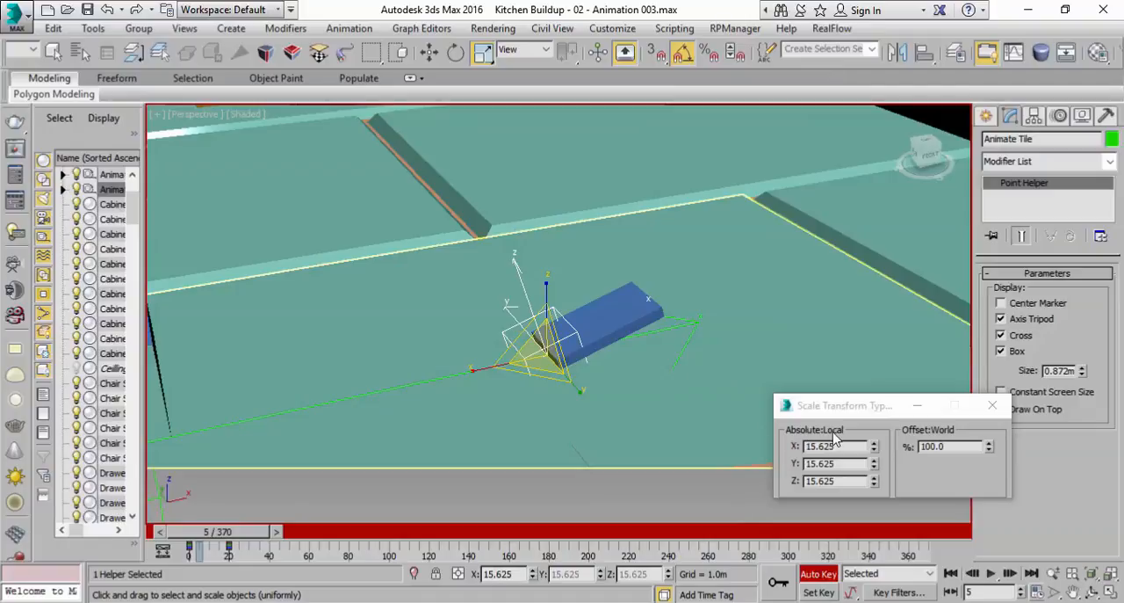
pyautogui.moveTo(875, 452); pyautogui.dragTo(878, 419)
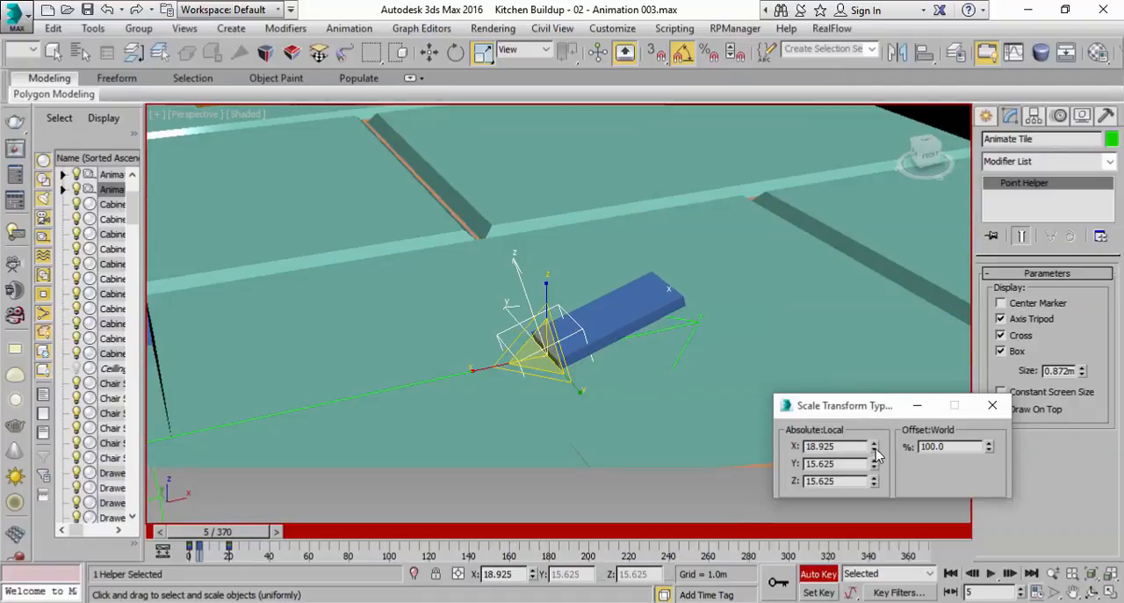
pyautogui.rightClick(875, 450)
pyautogui.doubleClick(851, 465)
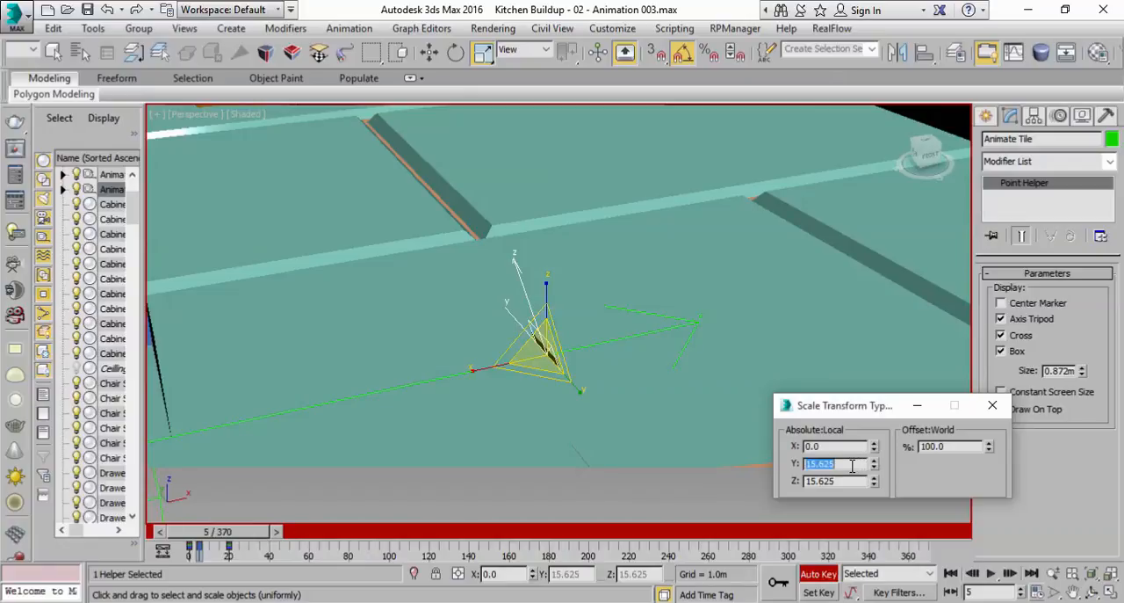
pyautogui.write('100')
pyautogui.press('Tab')
pyautogui.write('100')
pyautogui.press('Return')
# Scrub and play the Animate Tile helper's growth past frame 20 and return to frame 0
pyautogui.moveTo(232, 538)
pyautogui.mouseDown()
pyautogui.moveTo(202, 543)
pyautogui.moveTo(240, 543)
pyautogui.mouseUp()
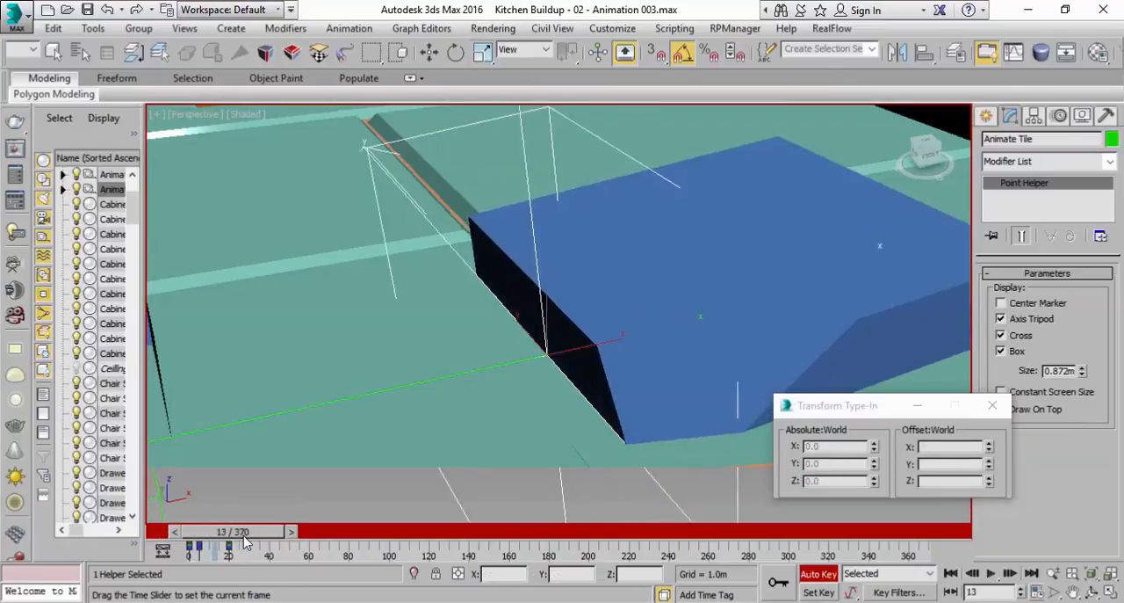
pyautogui.scroll(-4, 610, 403)
pyautogui.moveTo(610, 402); pyautogui.dragTo(509, 416, button='middle')
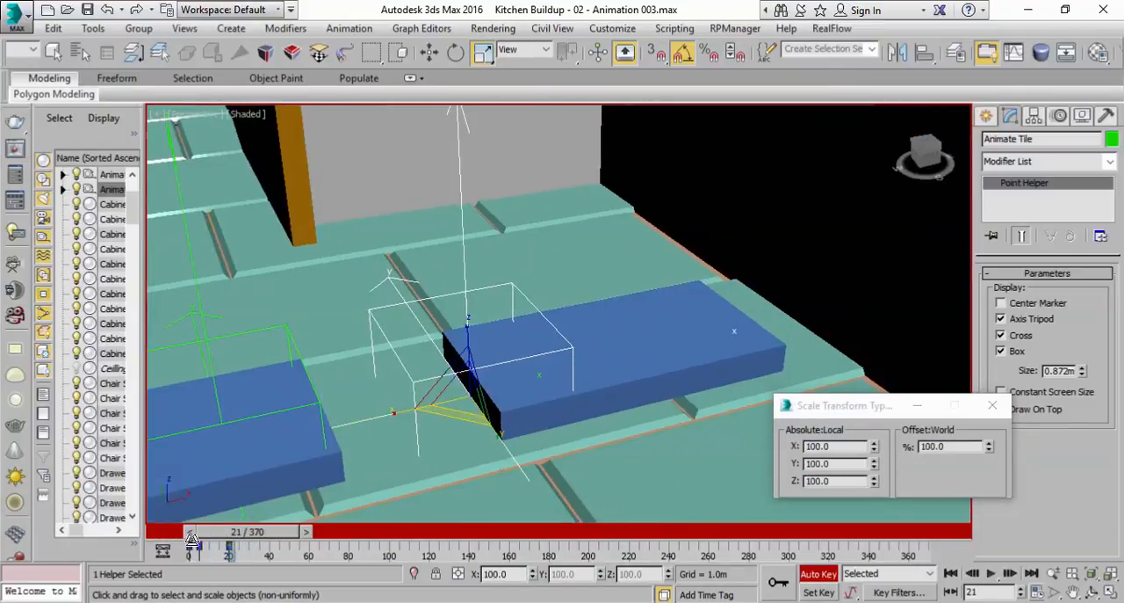
pyautogui.moveTo(228, 542); pyautogui.dragTo(202, 543)
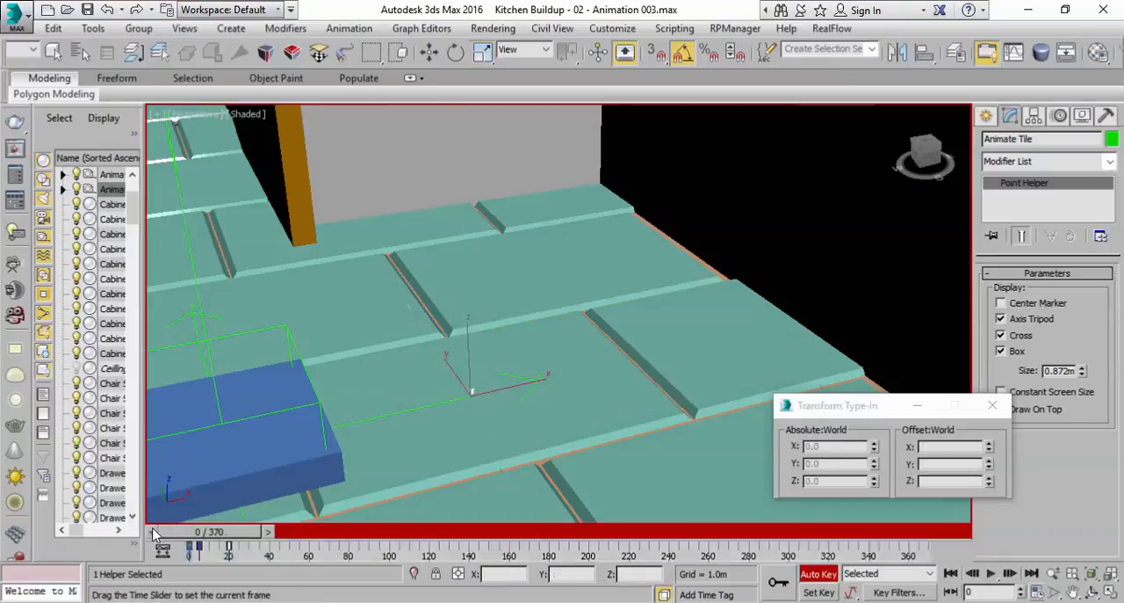
pyautogui.click(991, 573)
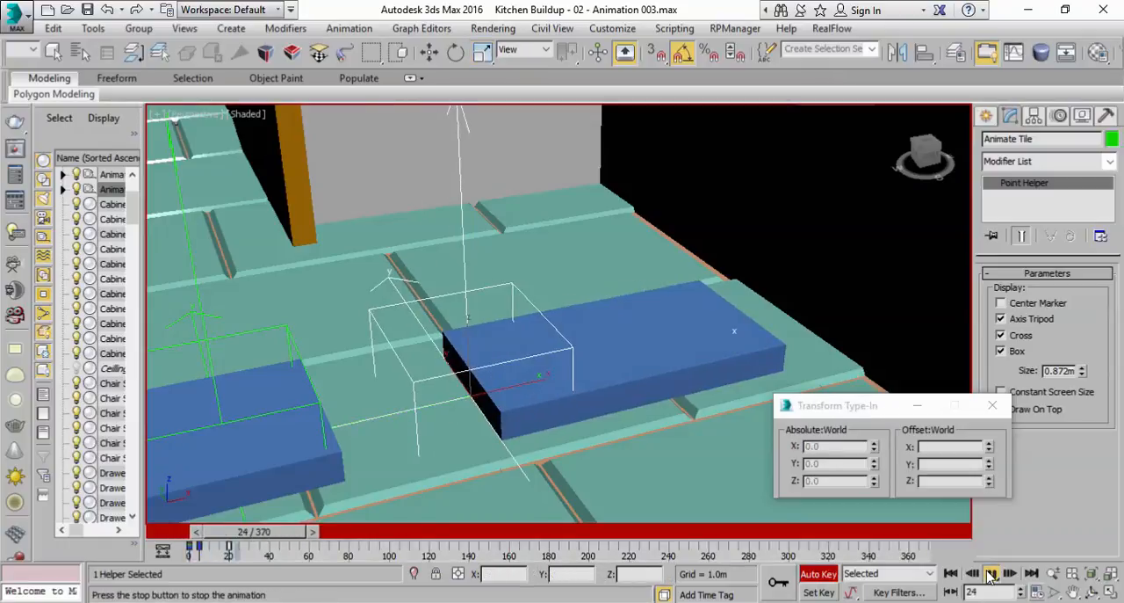
pyautogui.click(991, 573)
pyautogui.press('r')
pyautogui.moveTo(298, 538); pyautogui.dragTo(211, 532)
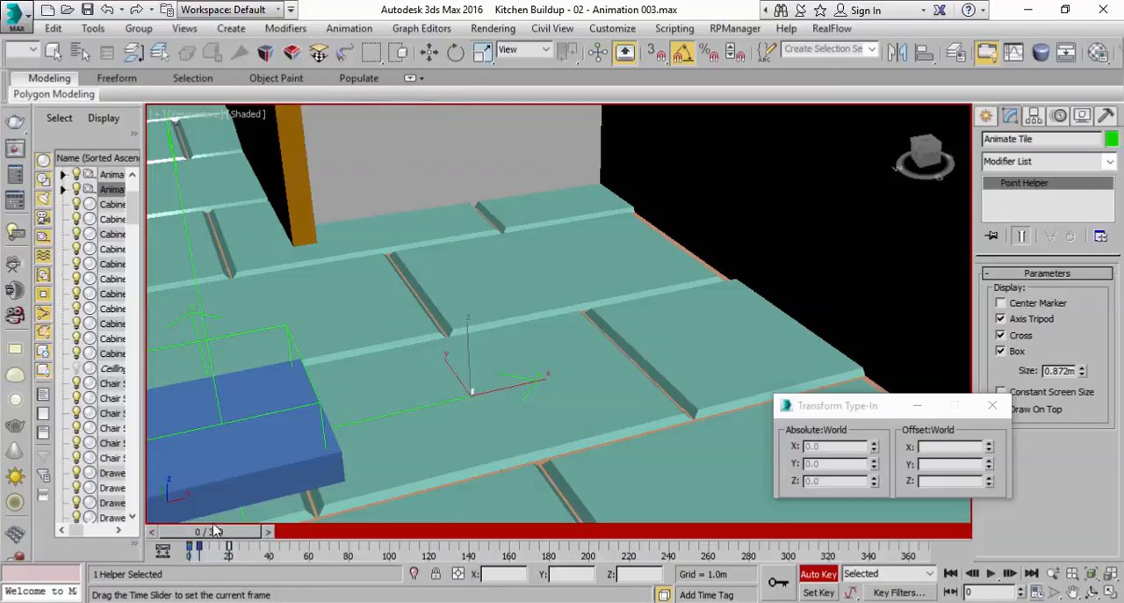
# Replay the Animate Tile helper's unfolding twice from frame 0 and return to frame 0
pyautogui.click(483, 51)
pyautogui.click(456, 53)
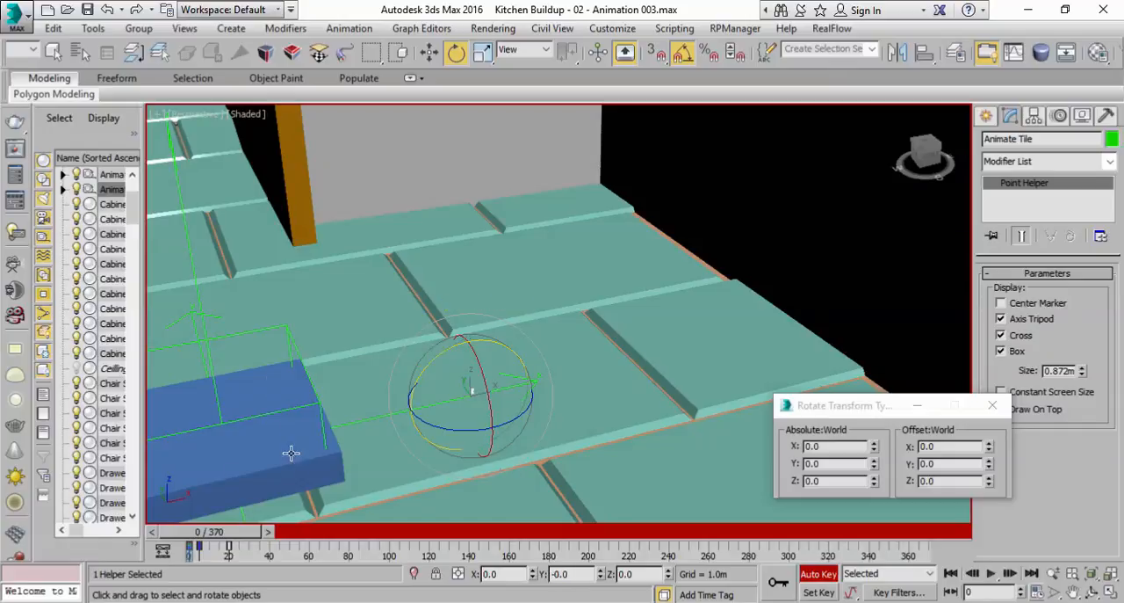
pyautogui.moveTo(231, 527)
pyautogui.mouseDown()
pyautogui.moveTo(261, 535)
pyautogui.moveTo(223, 544)
pyautogui.mouseUp()
pyautogui.press('e')
pyautogui.click(991, 573)
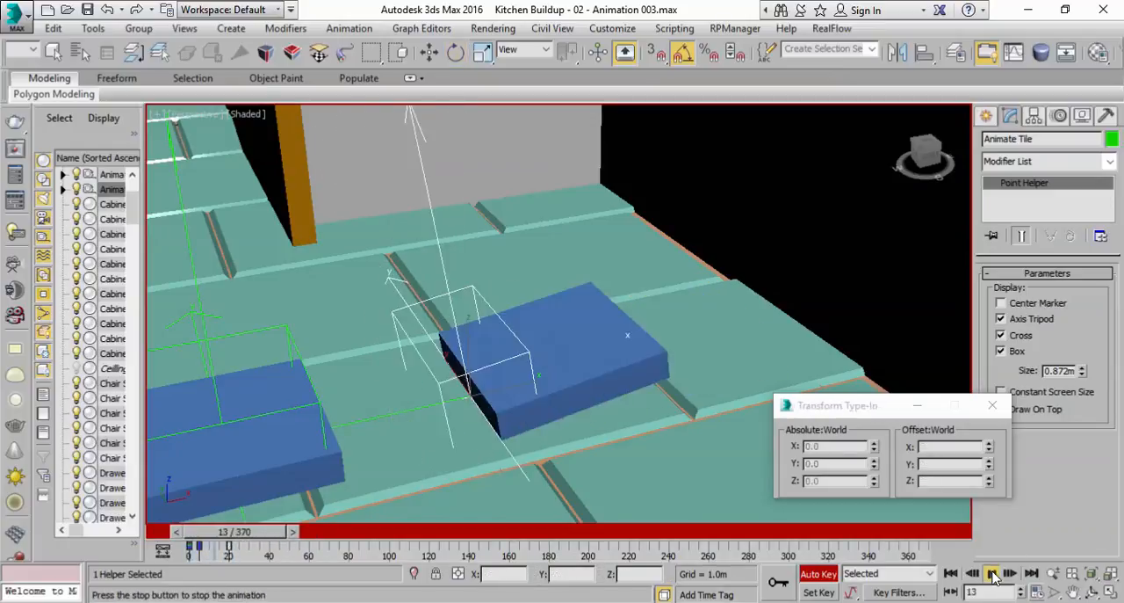
pyautogui.click(993, 576)
pyautogui.scroll(-4, 495, 276)
pyautogui.moveTo(494, 276); pyautogui.dragTo(600, 261, button='middle')
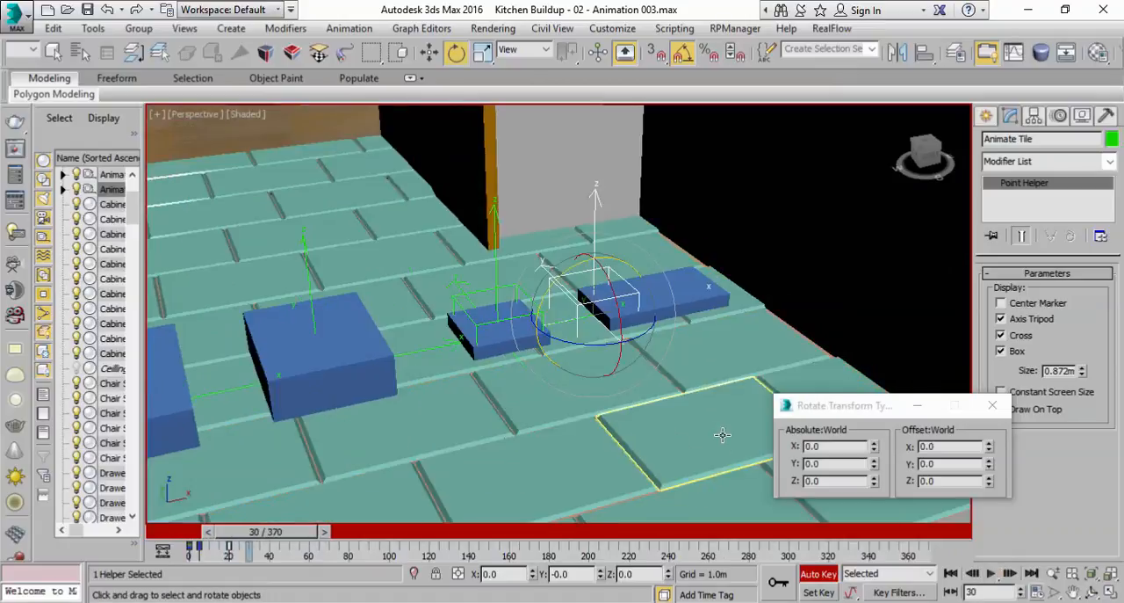
pyautogui.moveTo(725, 442); pyautogui.dragTo(742, 485, button='middle')
pyautogui.click(950, 572)
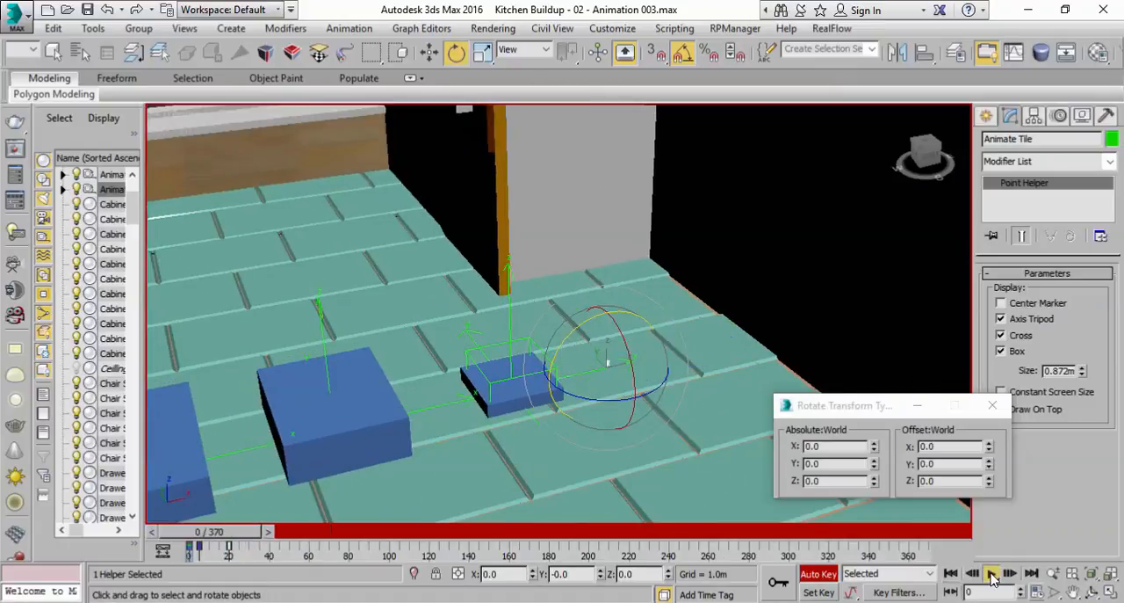
pyautogui.click(990, 572)
pyautogui.click(993, 575)
pyautogui.press('e')
pyautogui.moveTo(260, 538); pyautogui.dragTo(209, 534)
# At frame 0, set the Animate Tile helper's local scale to 100 on X, Y and Z
pyautogui.scroll(2, 445, 400)
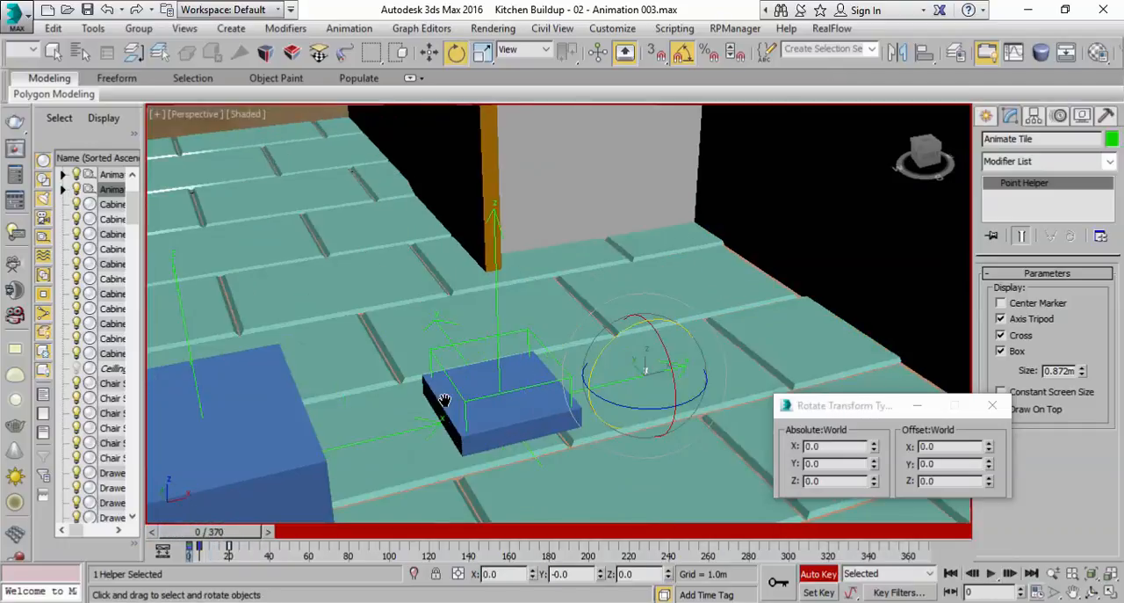
pyautogui.scroll(2, 445, 399)
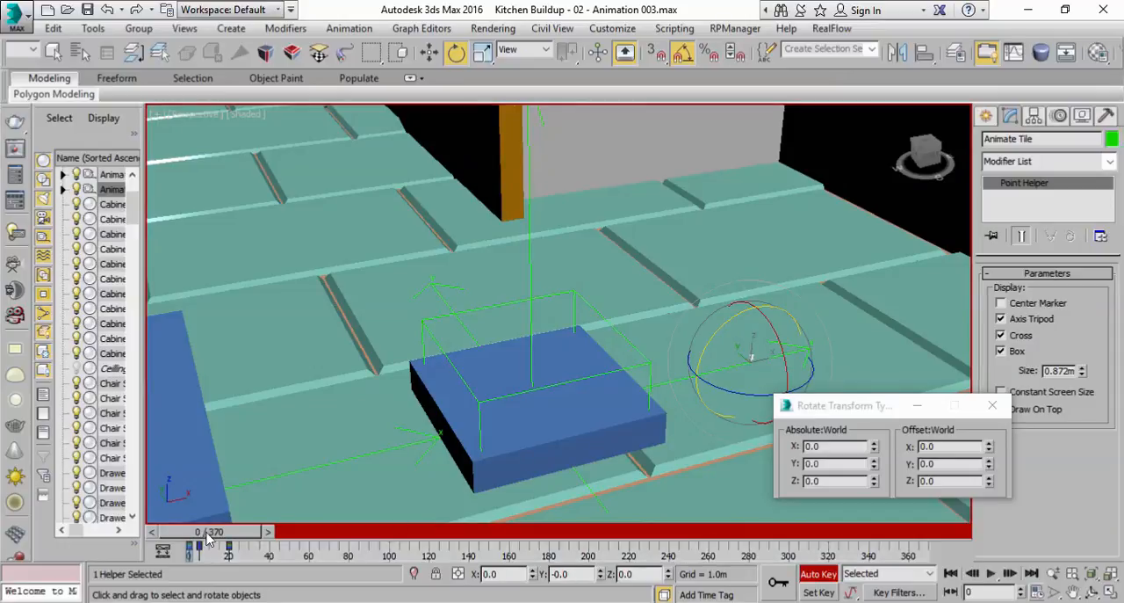
pyautogui.scroll(2, 715, 445)
pyautogui.click(481, 53)
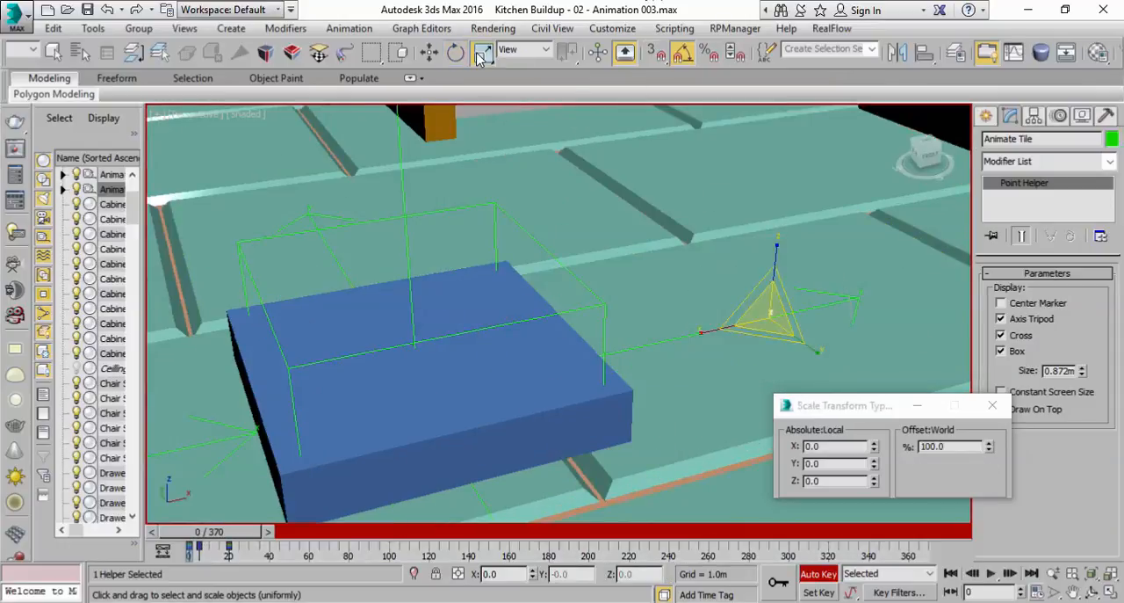
pyautogui.moveTo(608, 417); pyautogui.dragTo(538, 443, button='middle')
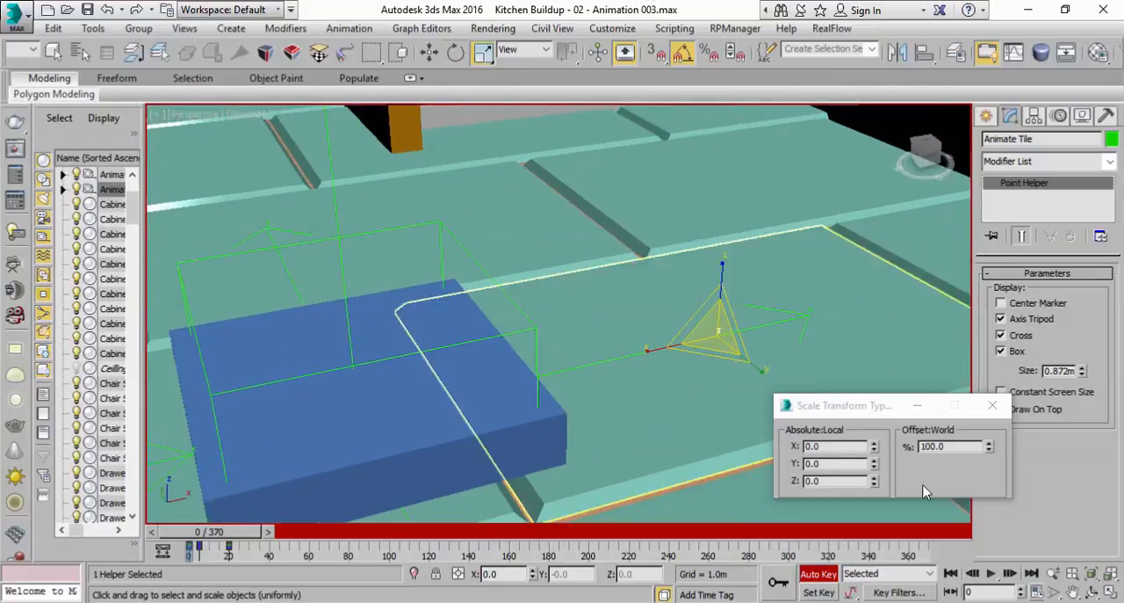
pyautogui.click(835, 445)
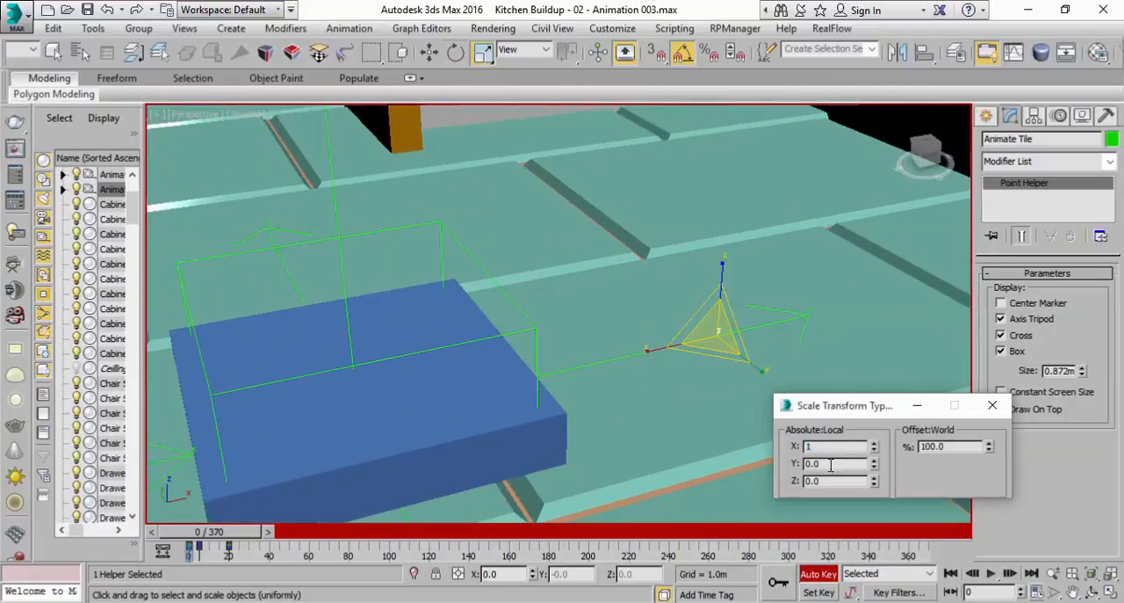
pyautogui.press('Tab')
pyautogui.write('100')
pyautogui.press('Tab')
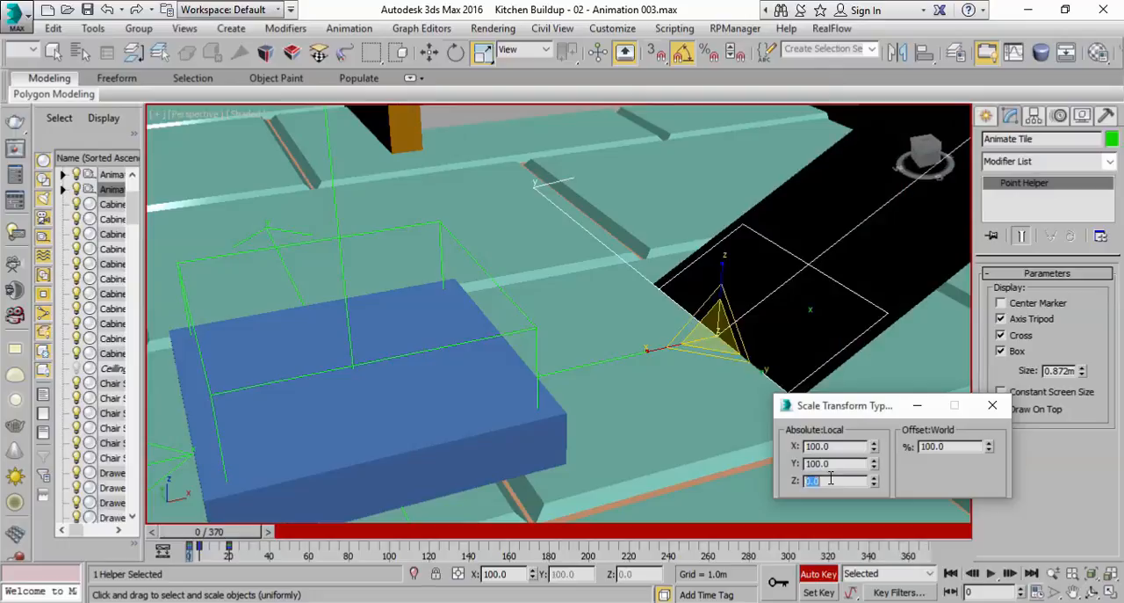
pyautogui.press('Return')
pyautogui.moveTo(716, 264); pyautogui.dragTo(524, 317, button='middle')
pyautogui.scroll(-3, 524, 316)
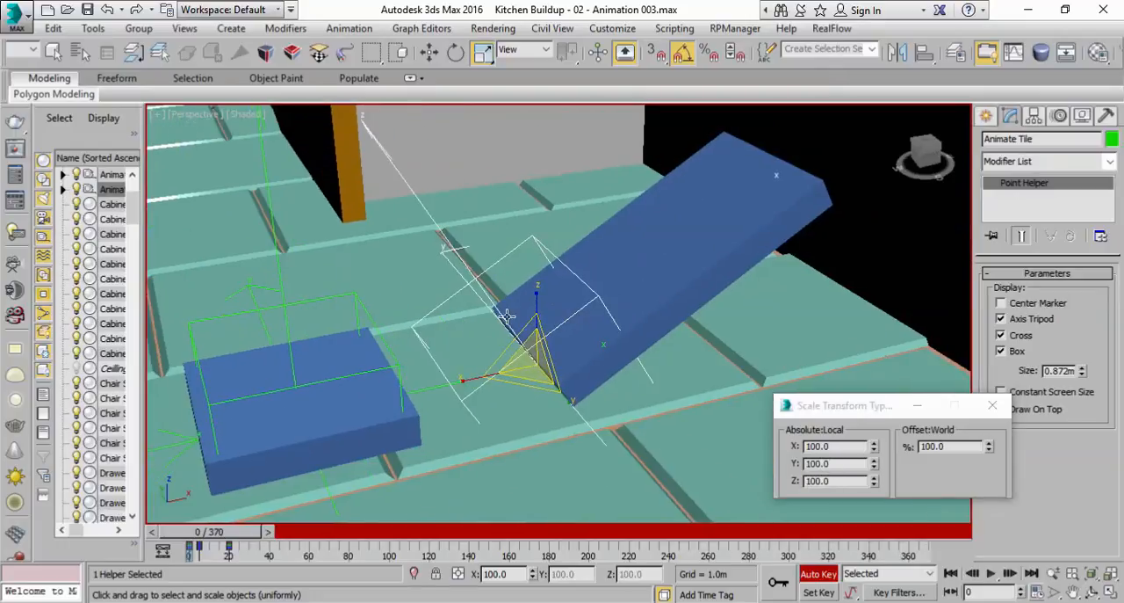
# At frame 0, rotate the Animate Tile helper to -45 degrees about Y and scale it uniformly to 0%
pyautogui.moveTo(197, 542)
pyautogui.mouseDown()
pyautogui.moveTo(250, 539)
pyautogui.moveTo(194, 532)
pyautogui.mouseUp()
pyautogui.press('r')
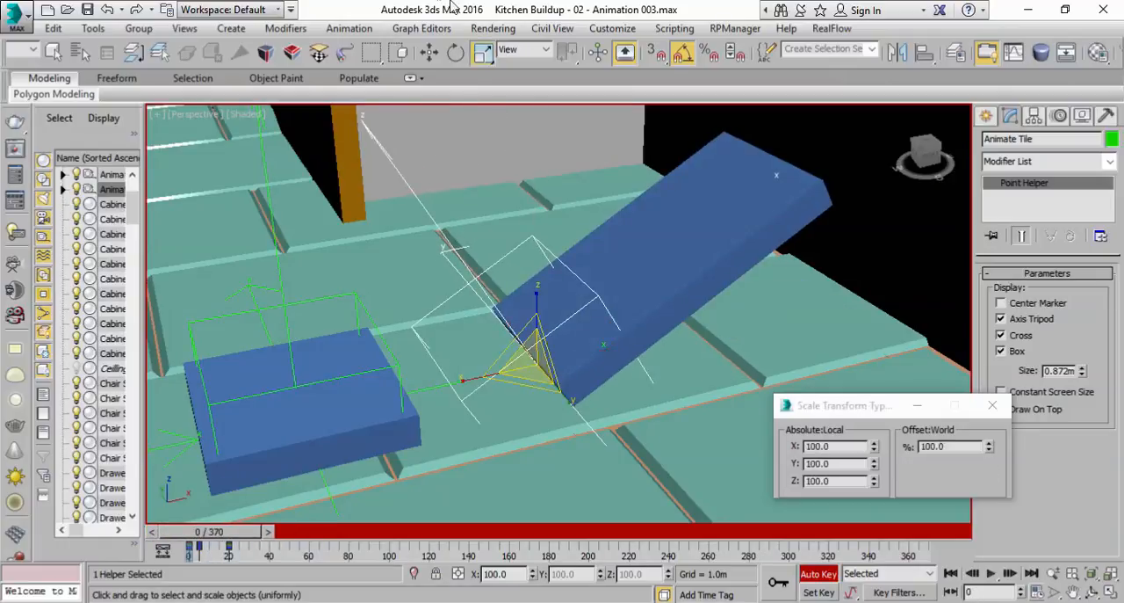
pyautogui.click(455, 54)
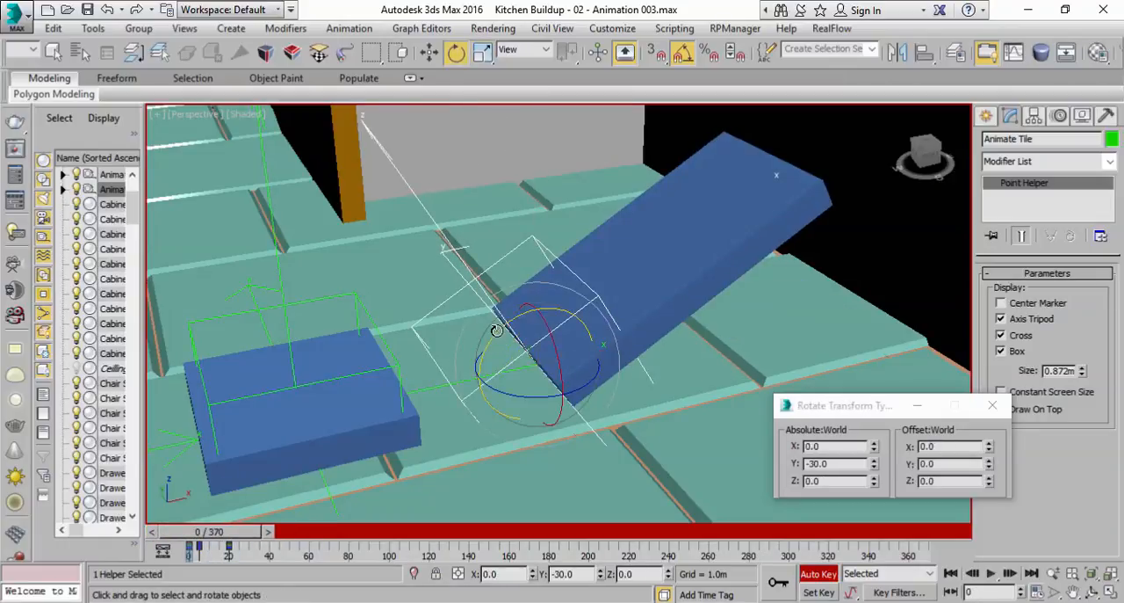
pyautogui.moveTo(498, 330); pyautogui.dragTo(486, 333)
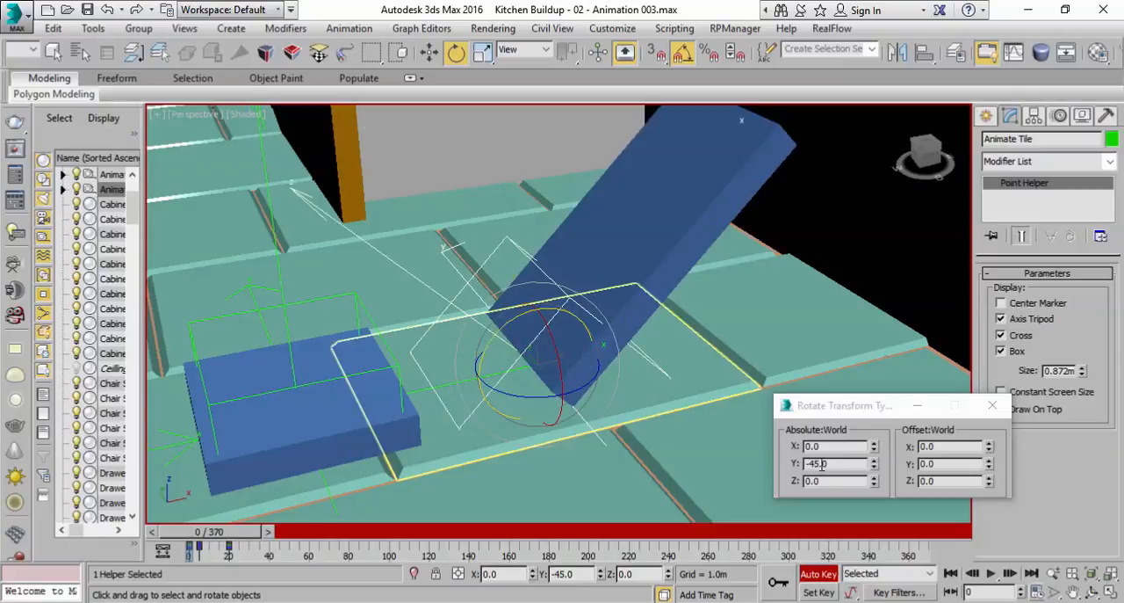
pyautogui.click(482, 54)
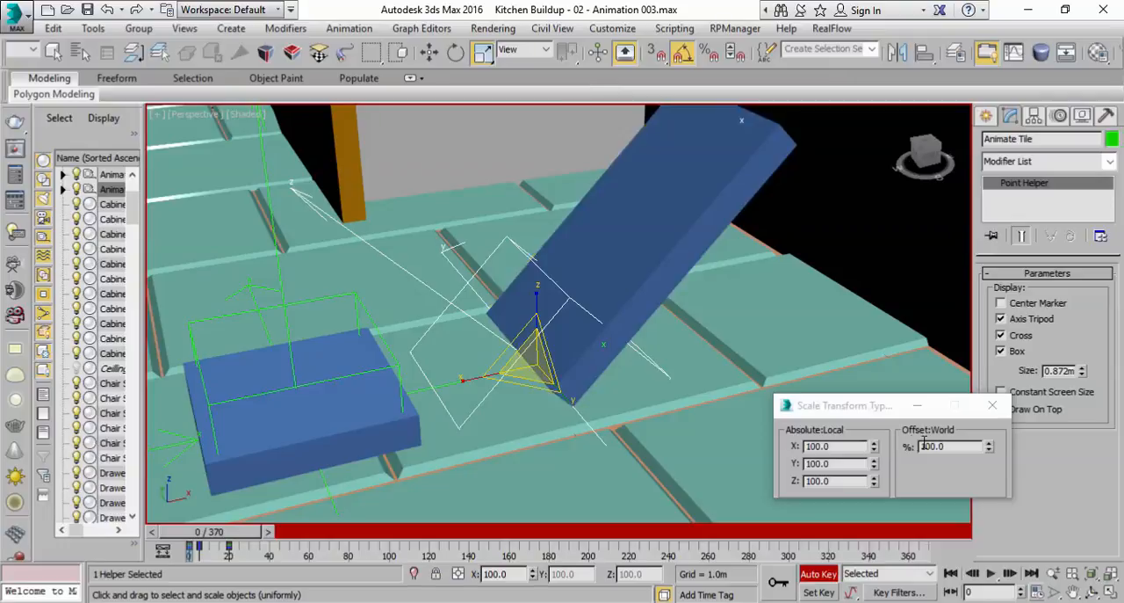
pyautogui.rightClick(988, 450)
# Turn off Auto Key, play the Animate Tile helper's animation twice from frame 0, and scrub back to frame 3
pyautogui.moveTo(209, 541); pyautogui.dragTo(233, 533)
pyautogui.press('r')
pyautogui.press('n')
pyautogui.scroll(-2, 601, 369)
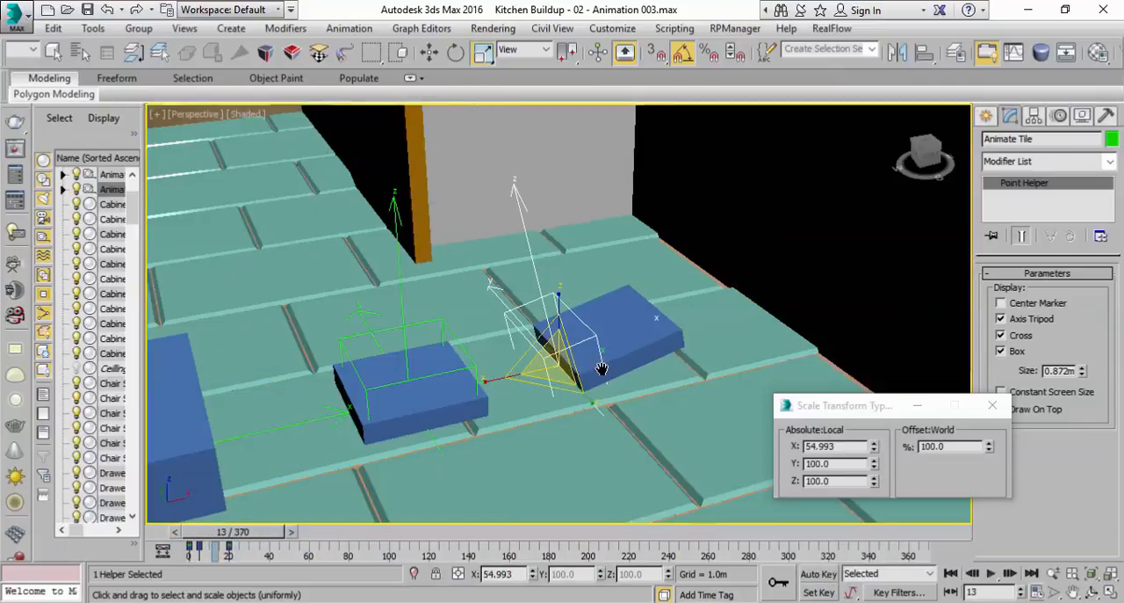
pyautogui.click(950, 574)
pyautogui.click(991, 573)
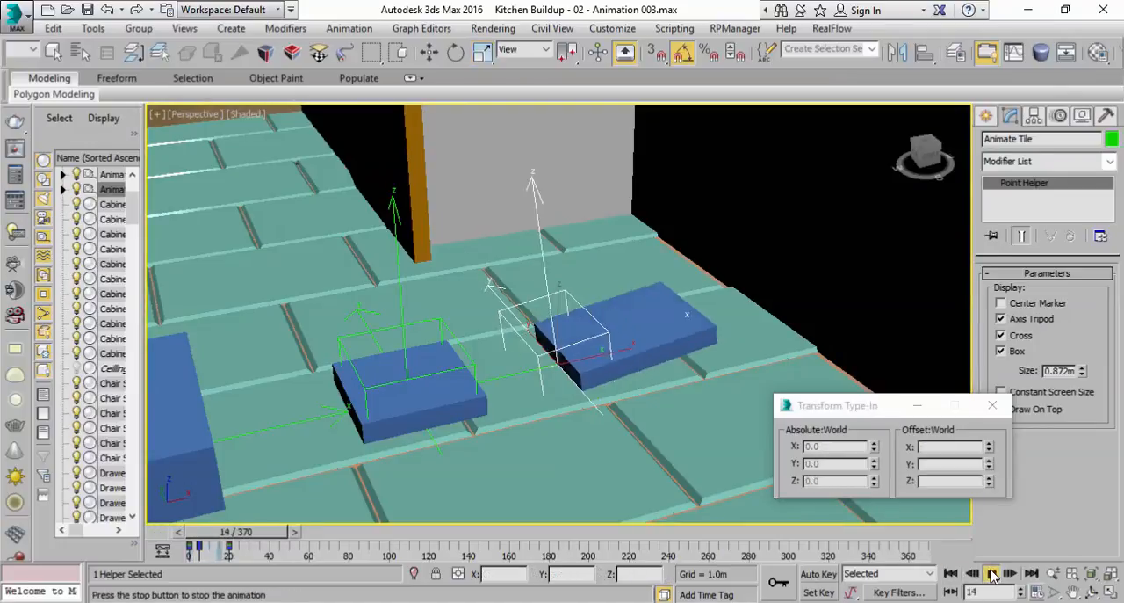
pyautogui.click(993, 574)
pyautogui.moveTo(297, 533); pyautogui.dragTo(231, 534)
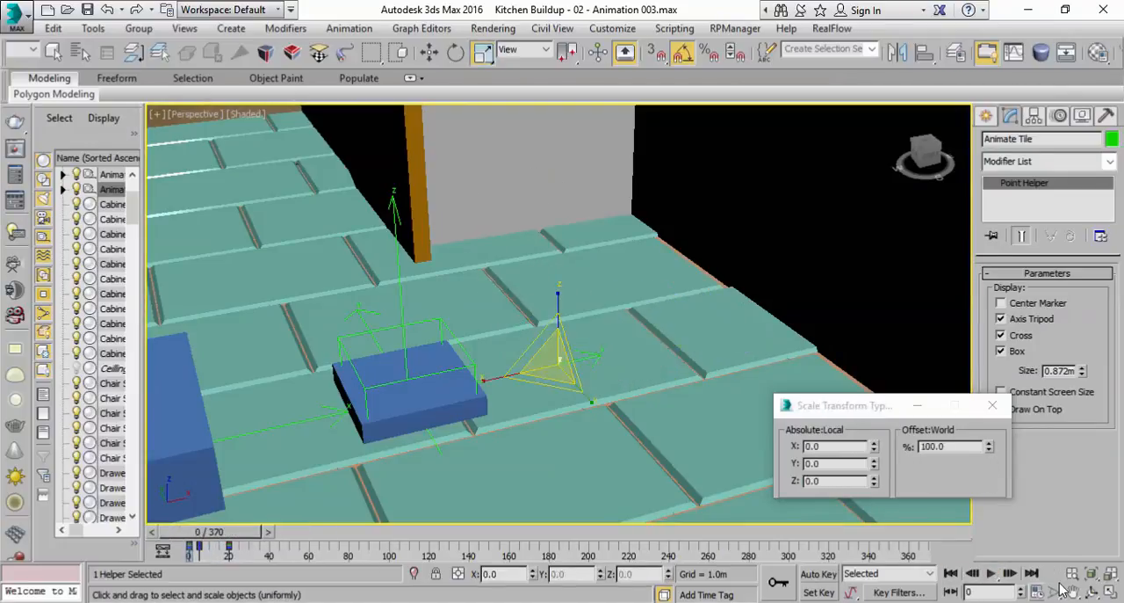
pyautogui.click(990, 572)
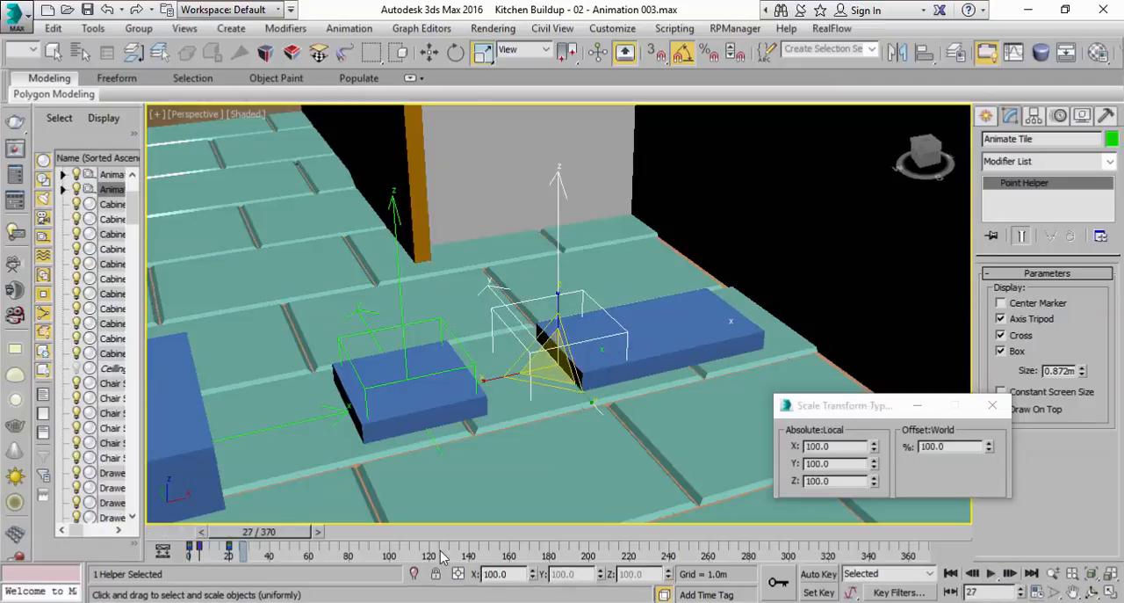
pyautogui.moveTo(284, 533); pyautogui.dragTo(240, 536)
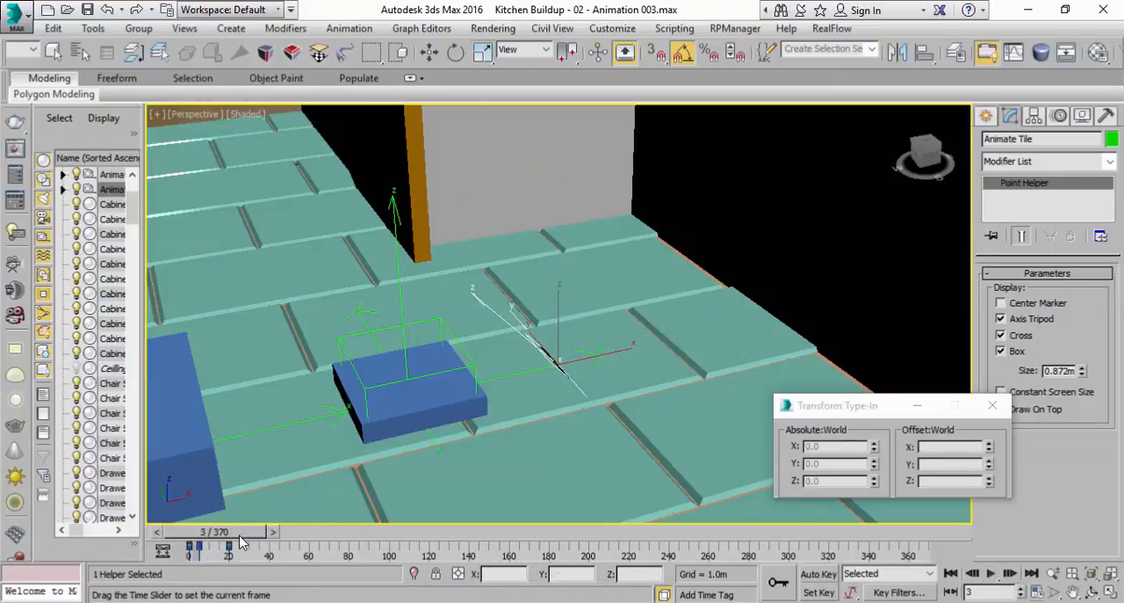
pyautogui.press('r')
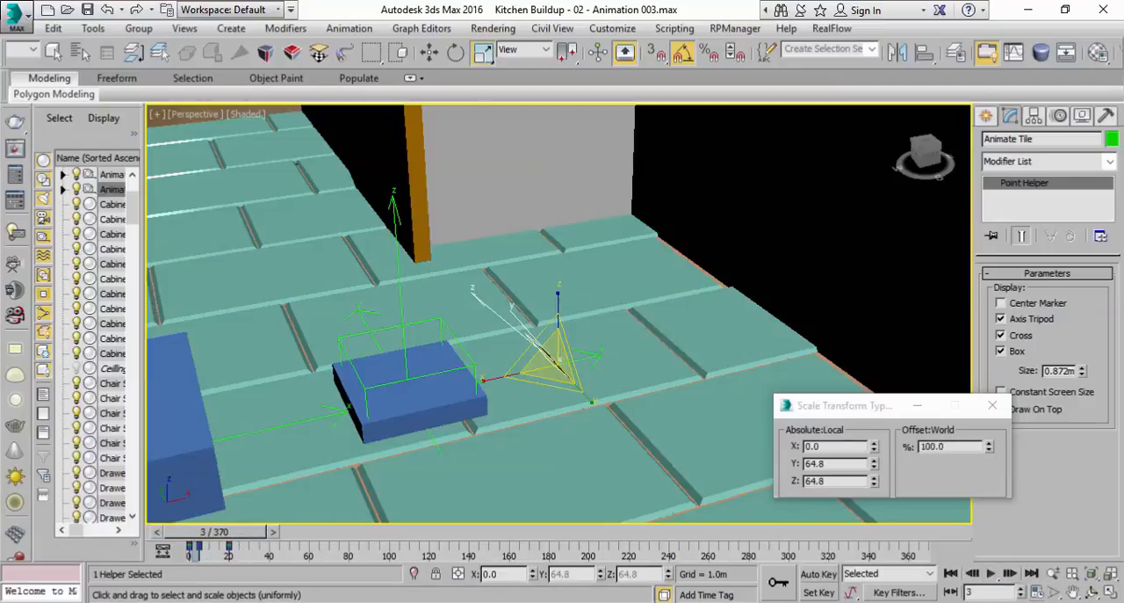
# Turn on Auto Key and key mode, and go to the Animate Tile helper's key at frame 5
pyautogui.click(810, 576)
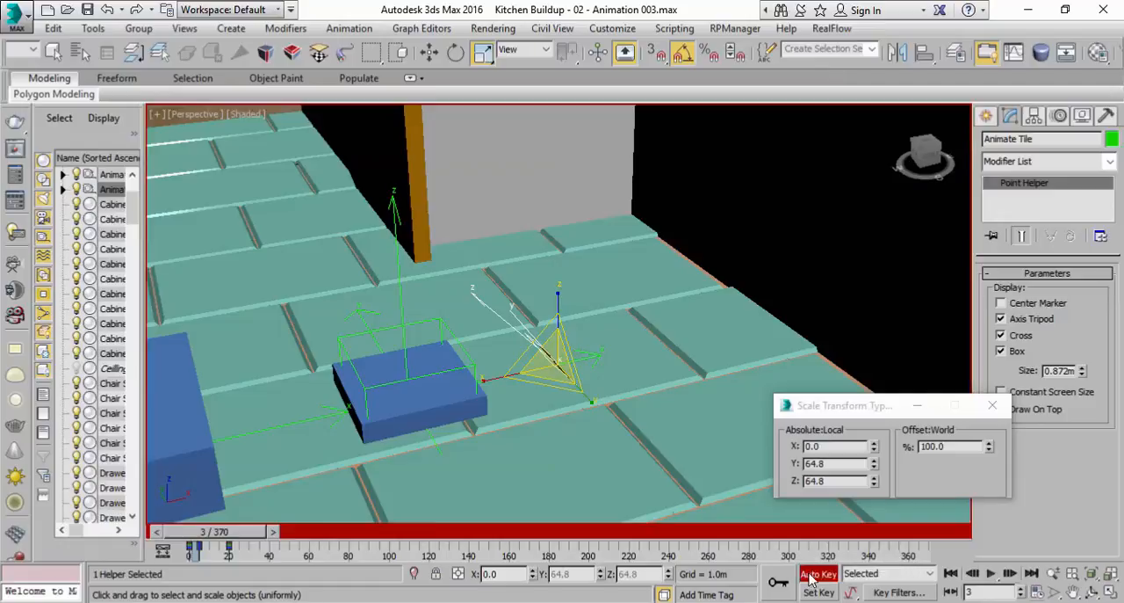
pyautogui.click(950, 593)
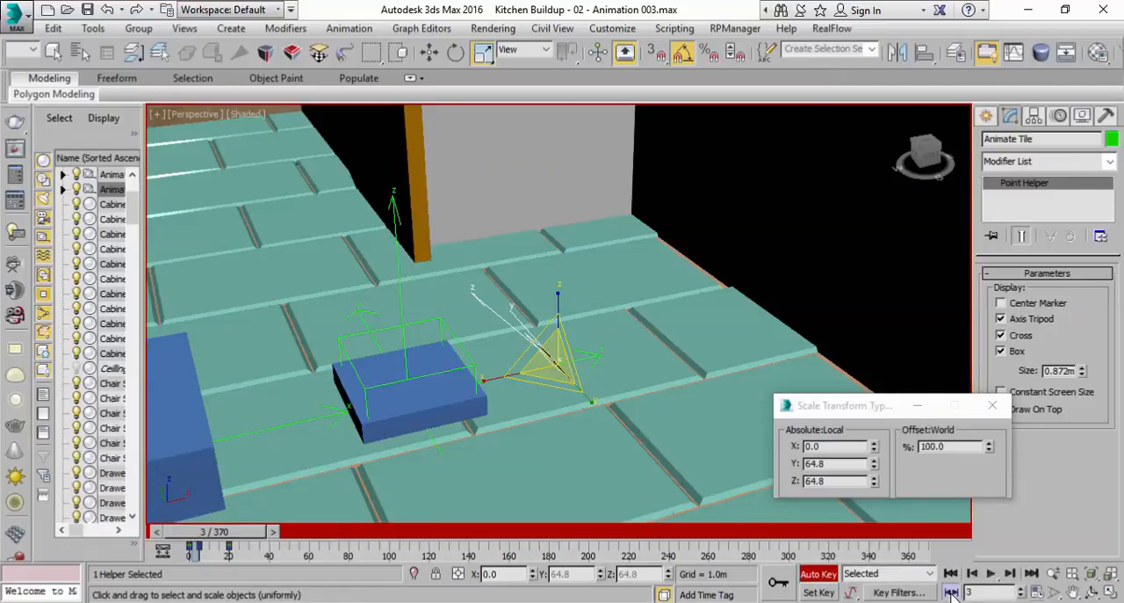
pyautogui.click(1009, 573)
pyautogui.scroll(3, 484, 390)
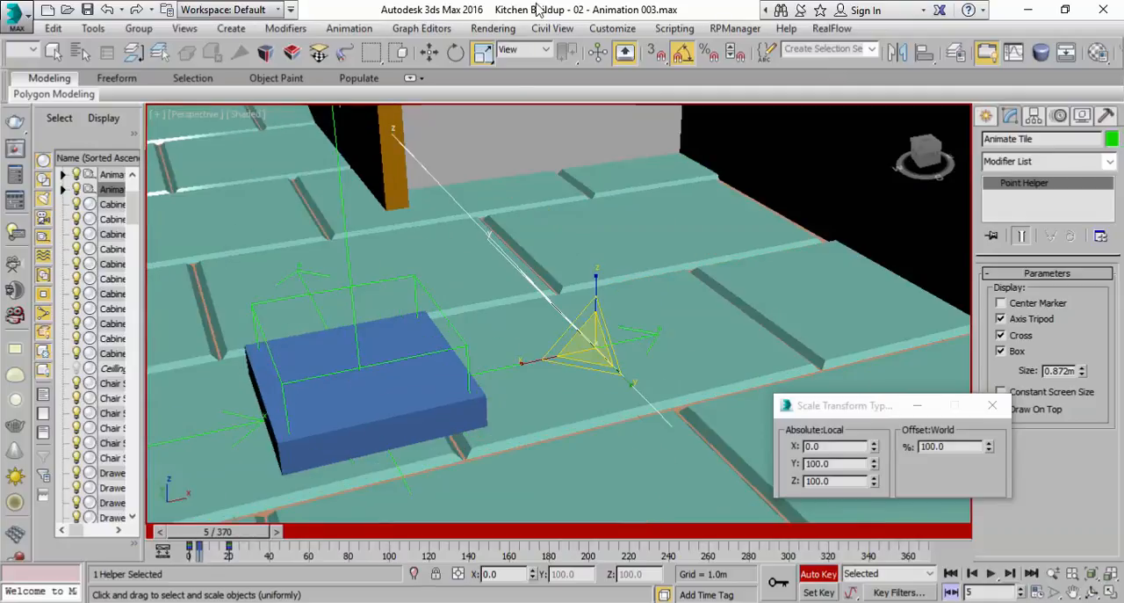
# At frame 5, rotate the Animate Tile helper to about -22.9 degrees about Y and step through its keys to check
pyautogui.click(460, 53)
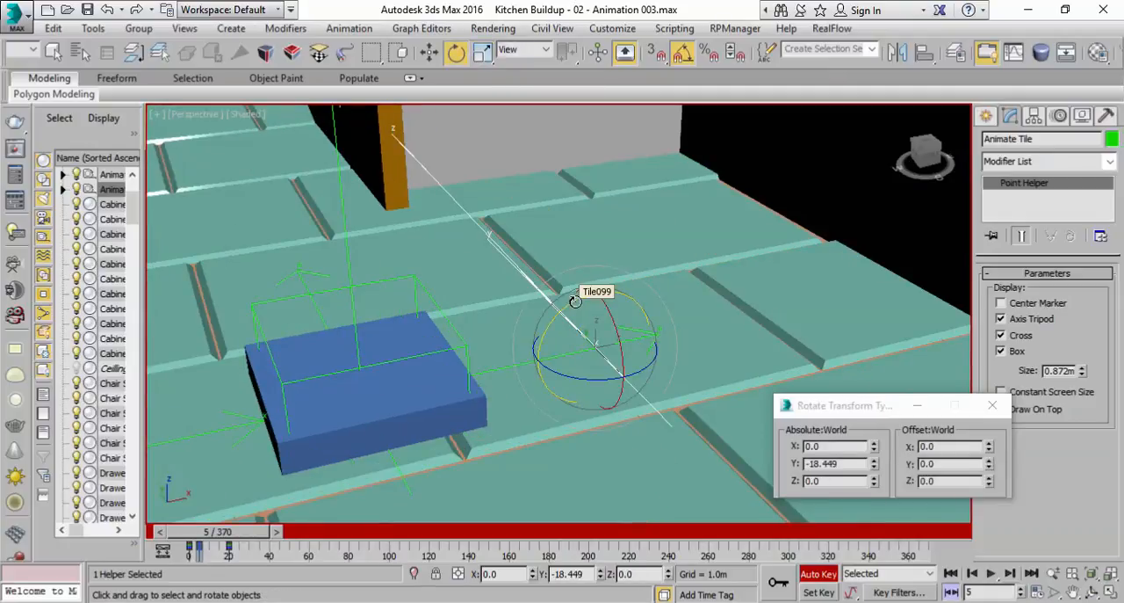
pyautogui.moveTo(570, 297); pyautogui.dragTo(571, 313)
pyautogui.moveTo(258, 539)
pyautogui.mouseDown()
pyautogui.moveTo(277, 540)
pyautogui.moveTo(254, 539)
pyautogui.mouseUp()
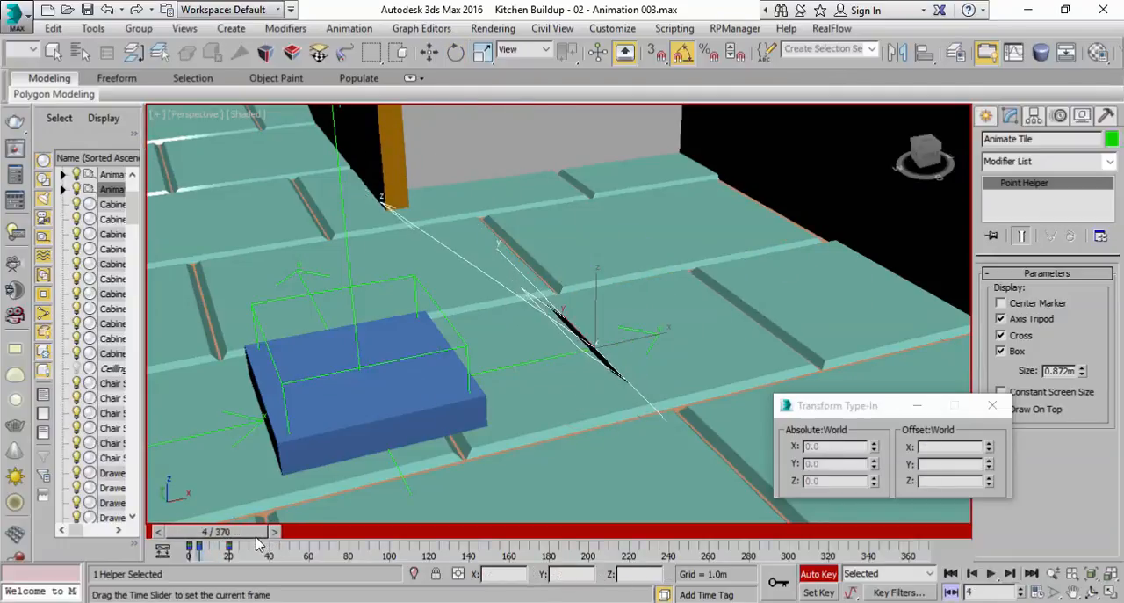
pyautogui.press('e')
pyautogui.click(1010, 574)
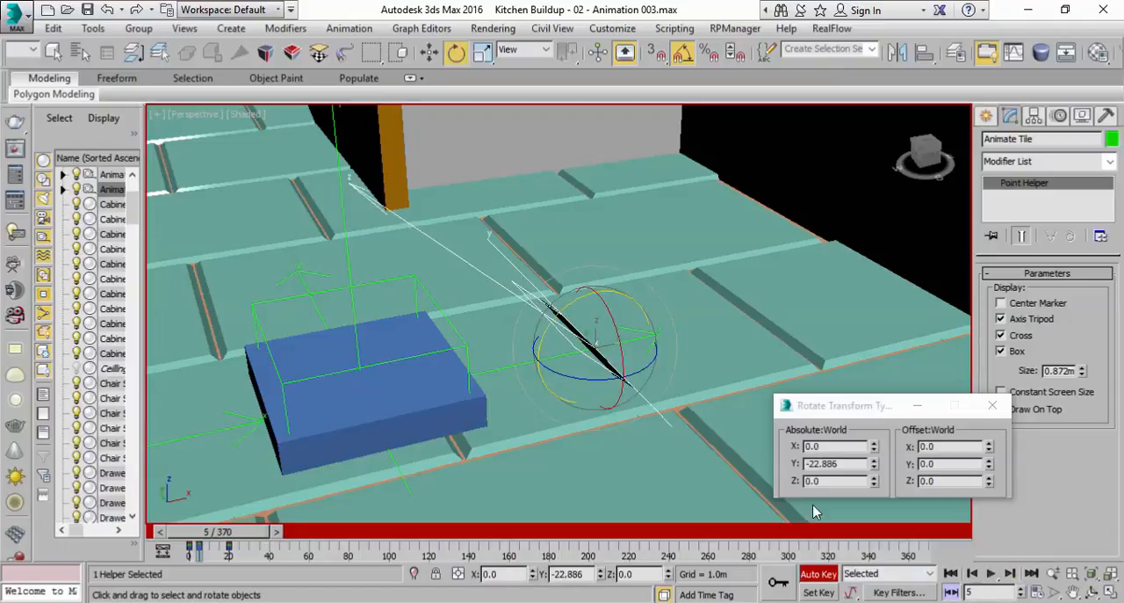
# At frame 5, rotate the Animate Tile helper about -15 degrees further about Y, scrub to frame 0, and turn off key mode
pyautogui.moveTo(574, 305); pyautogui.dragTo(566, 313)
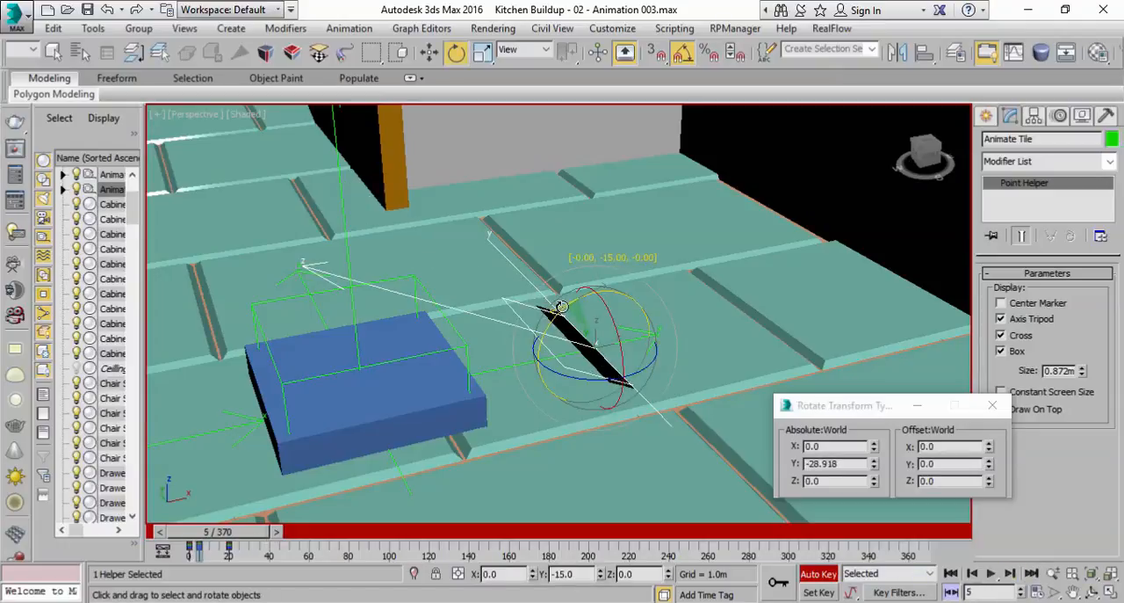
pyautogui.moveTo(214, 539)
pyautogui.mouseDown()
pyautogui.moveTo(246, 539)
pyautogui.moveTo(195, 540)
pyautogui.mouseUp()
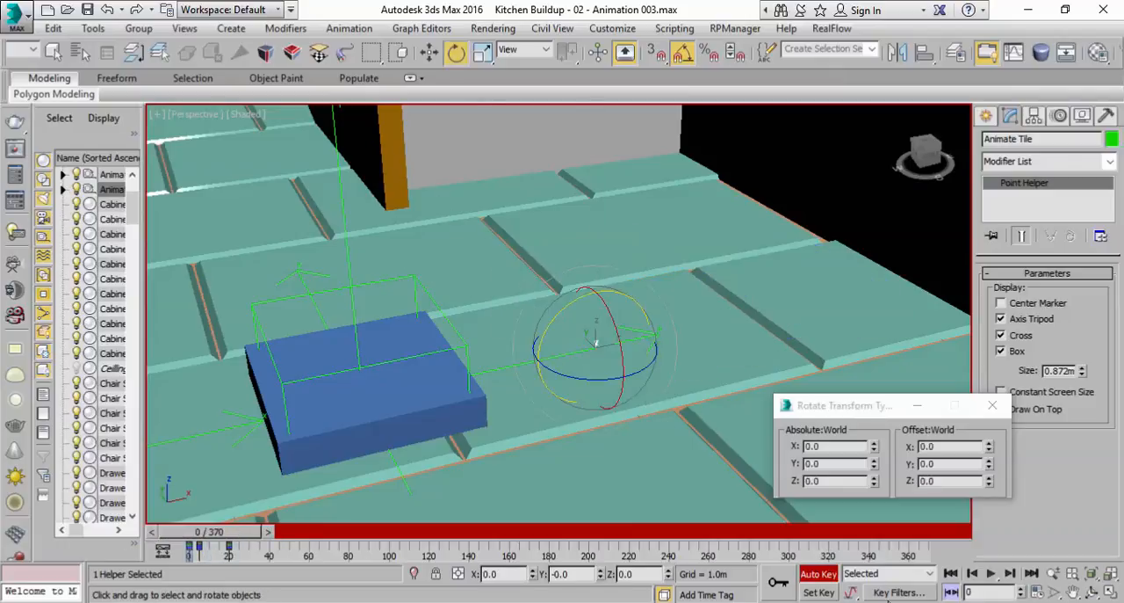
pyautogui.click(951, 591)
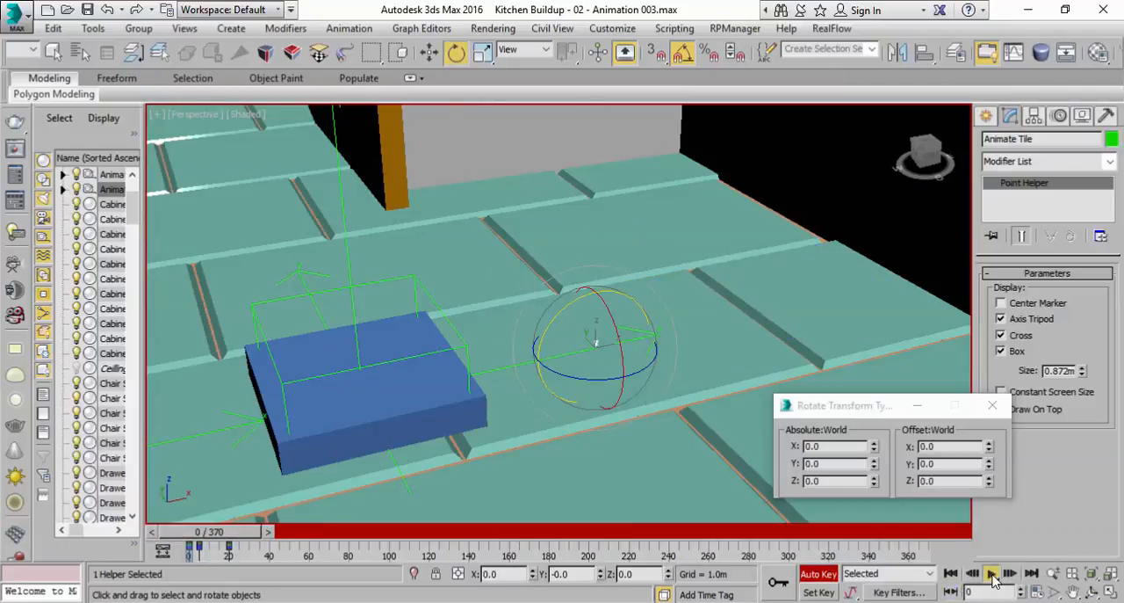
# Play the tile animation twice from the start, stop at frame 30, and save the scene as Kitchen Buildup - 02 - Animation 004.max
pyautogui.click(991, 575)
pyautogui.click(992, 575)
pyautogui.click(970, 573)
pyautogui.click(991, 576)
pyautogui.click(991, 576)
pyautogui.press('e')
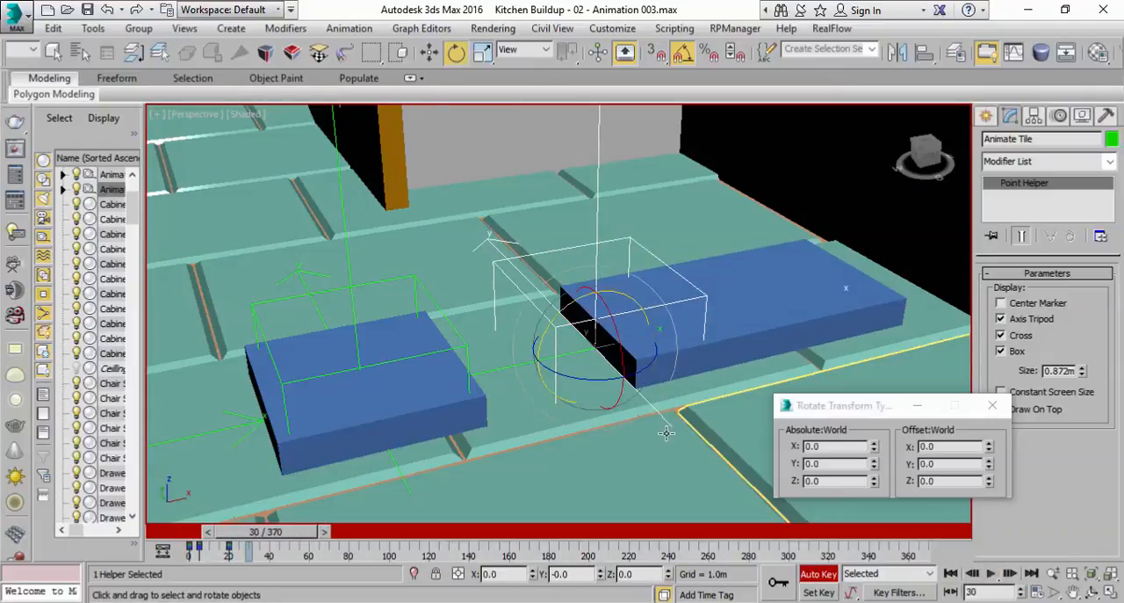
pyautogui.click(88, 10)
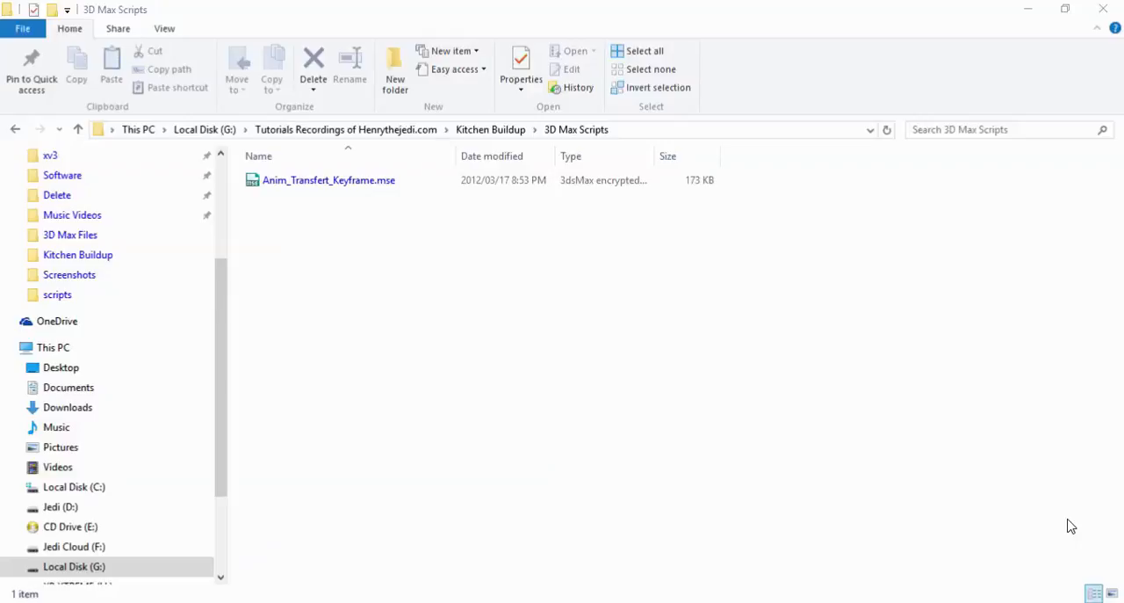
# In File Explorer, copy Anim_Transfert_Keyframe.mse from the 3D Max Scripts folder
pyautogui.click(363, 187)
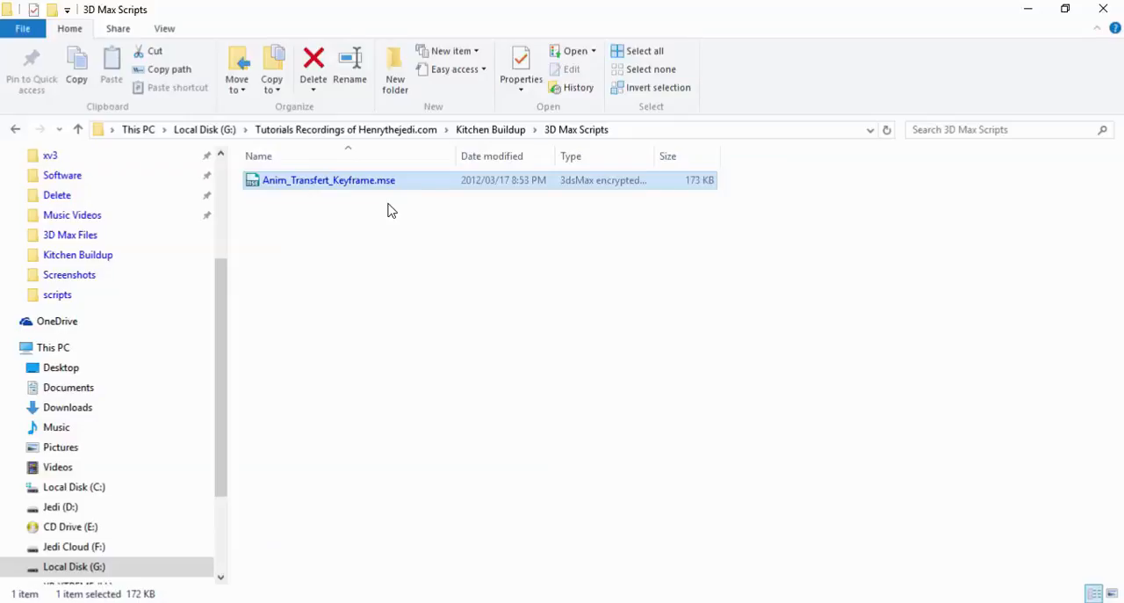
pyautogui.click(353, 223)
pyautogui.click(342, 187)
pyautogui.rightClick(376, 189)
pyautogui.click(414, 505)
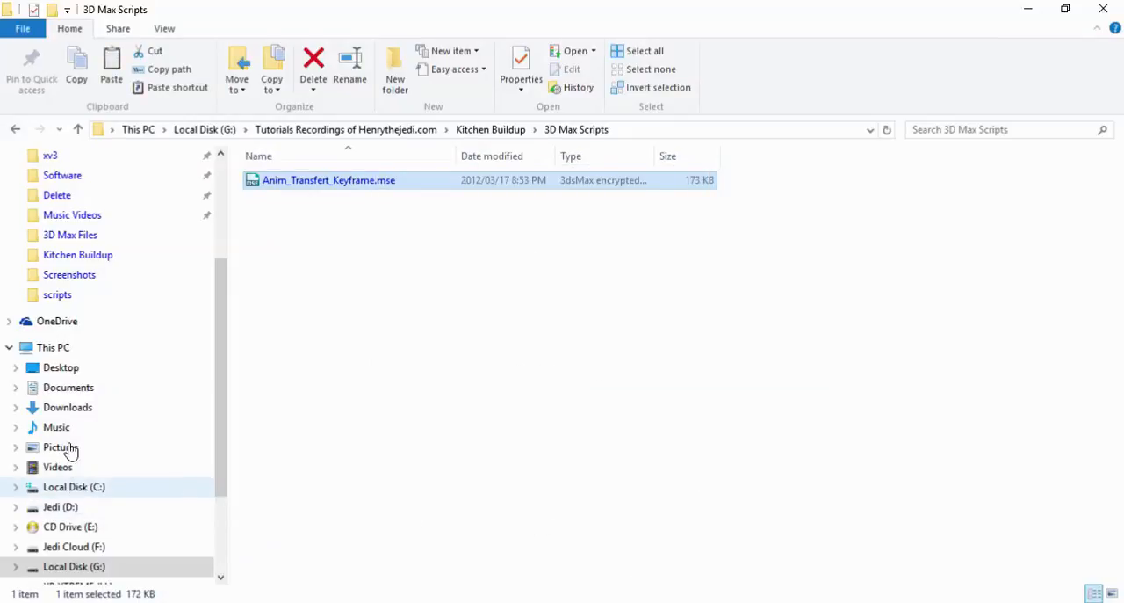
# Open the scripts folder of 3ds Max 2016 under Program Files > Autodesk on Local Disk (C:)
pyautogui.click(51, 350)
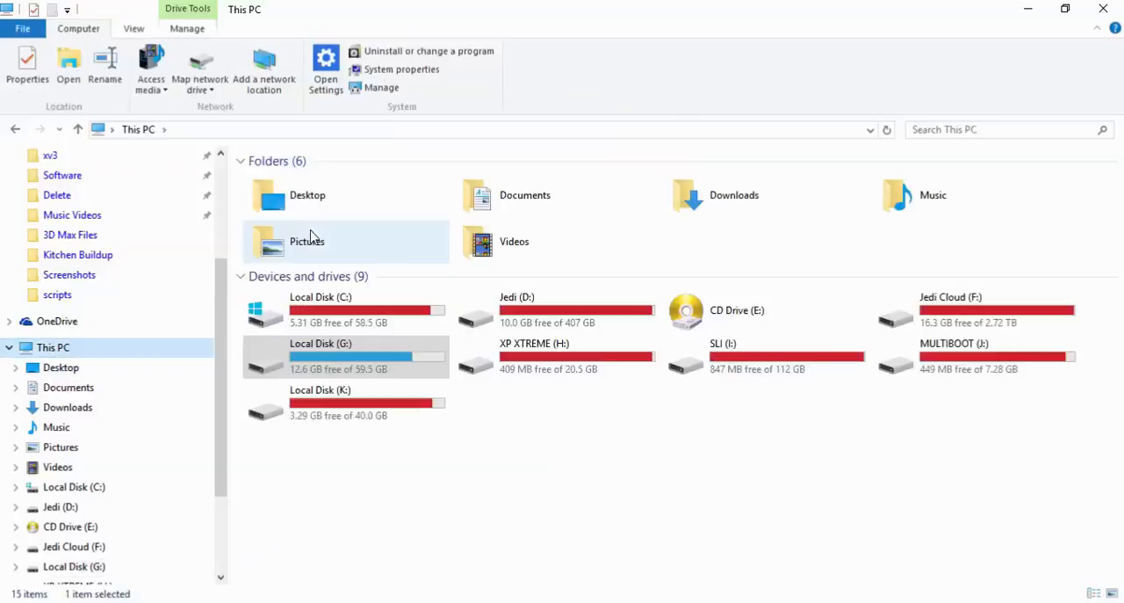
pyautogui.doubleClick(307, 319)
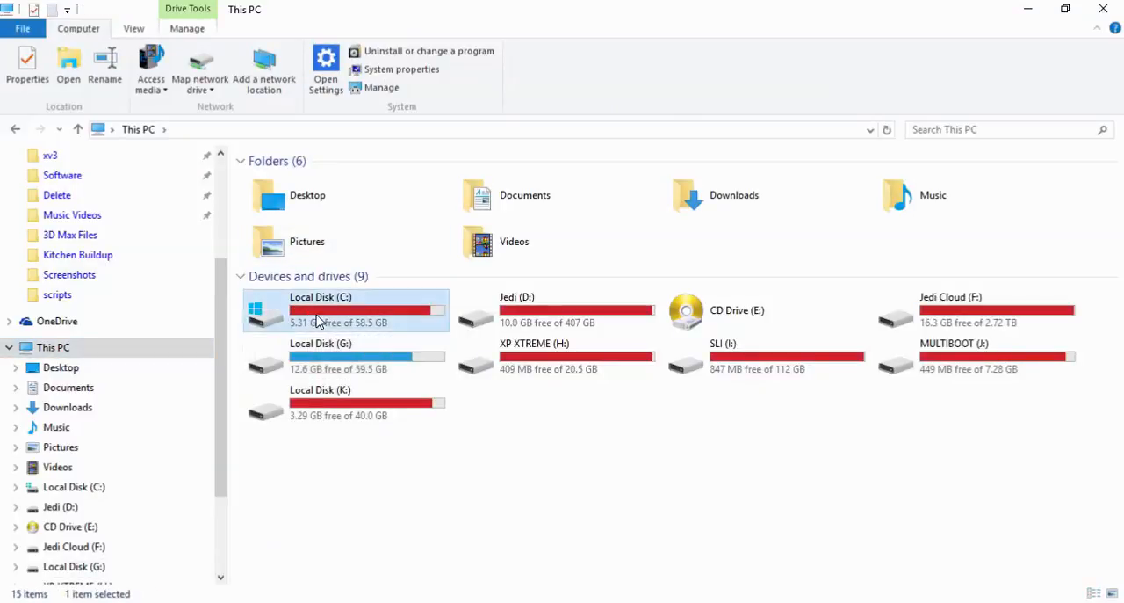
pyautogui.doubleClick(295, 288)
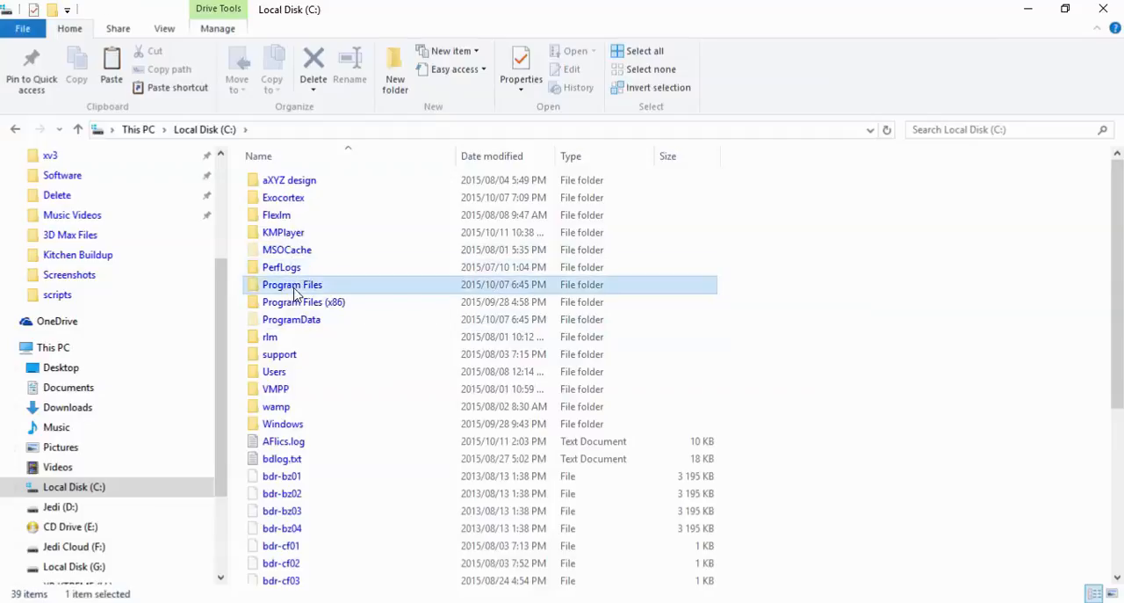
pyautogui.doubleClick(293, 200)
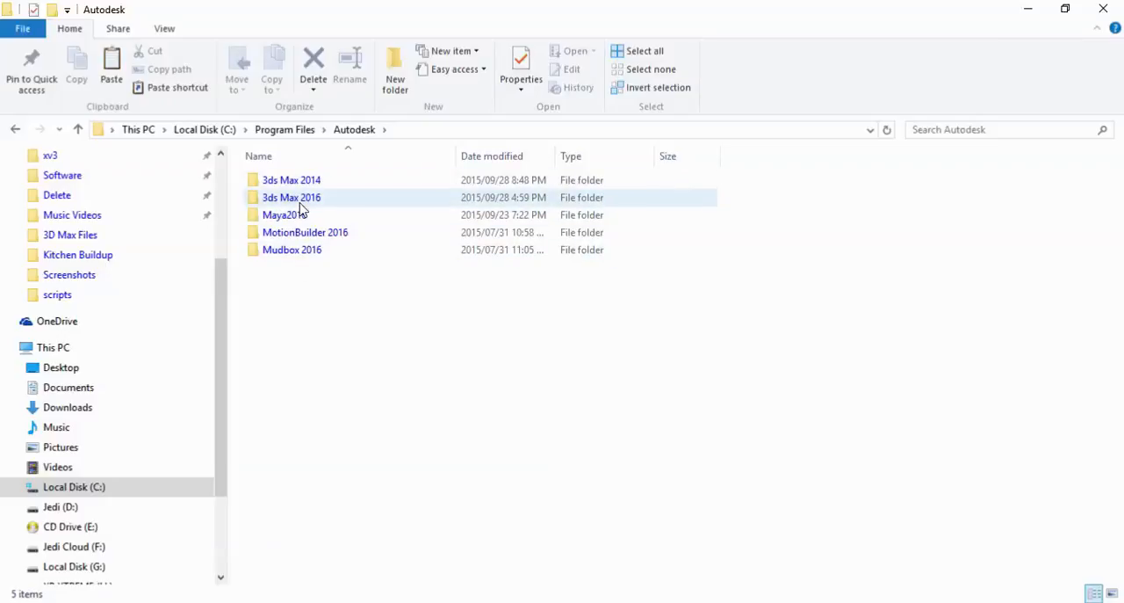
pyautogui.doubleClick(300, 200)
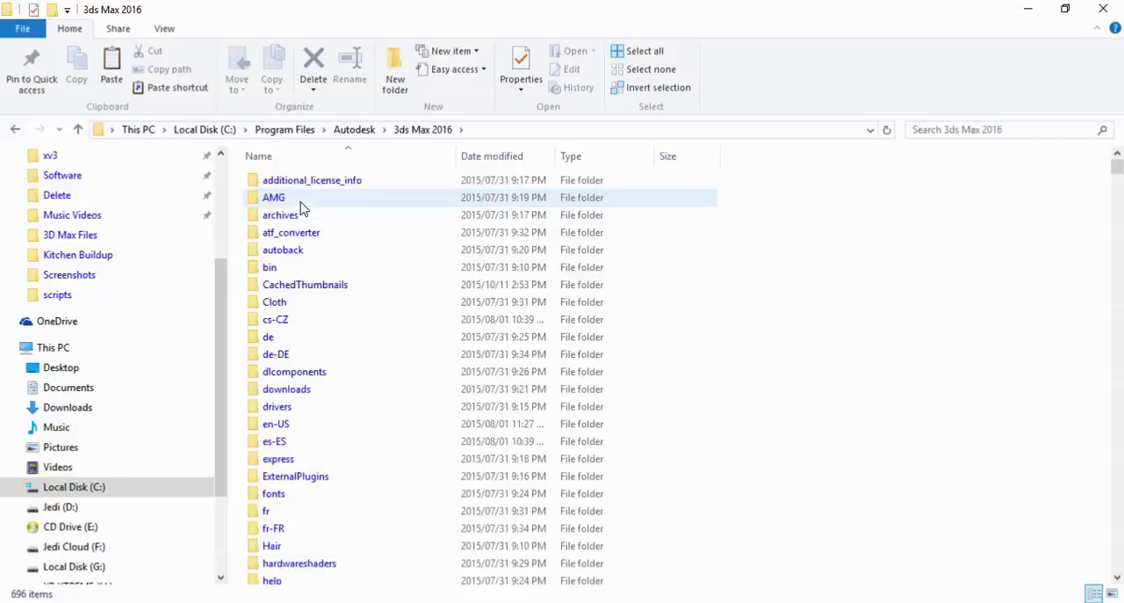
pyautogui.scroll(-3, 369, 527)
pyautogui.scroll(-9, 370, 519)
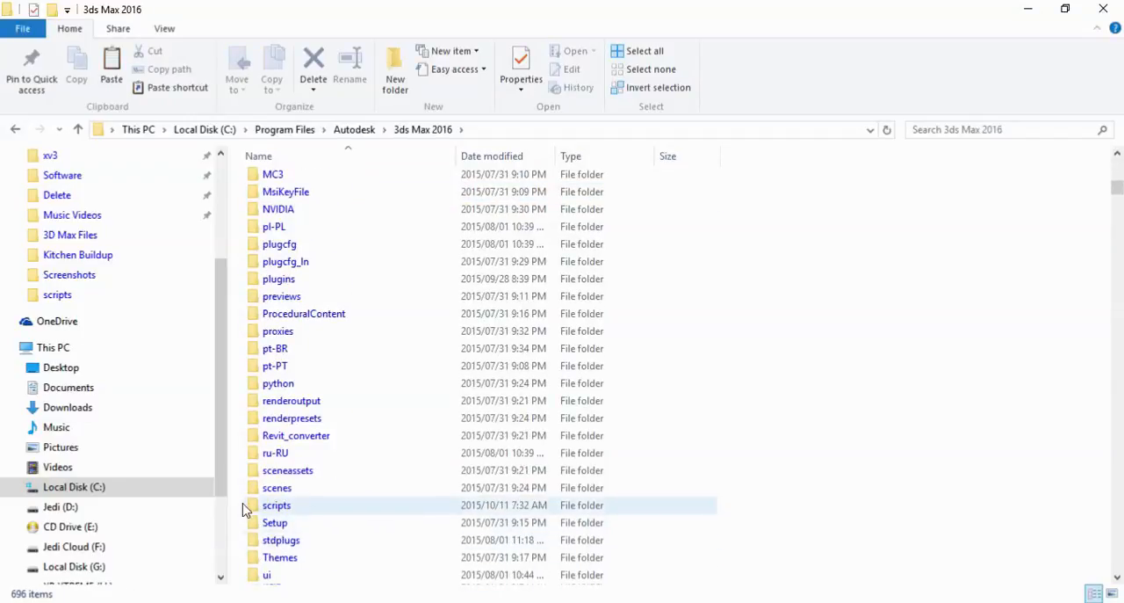
pyautogui.doubleClick(269, 515)
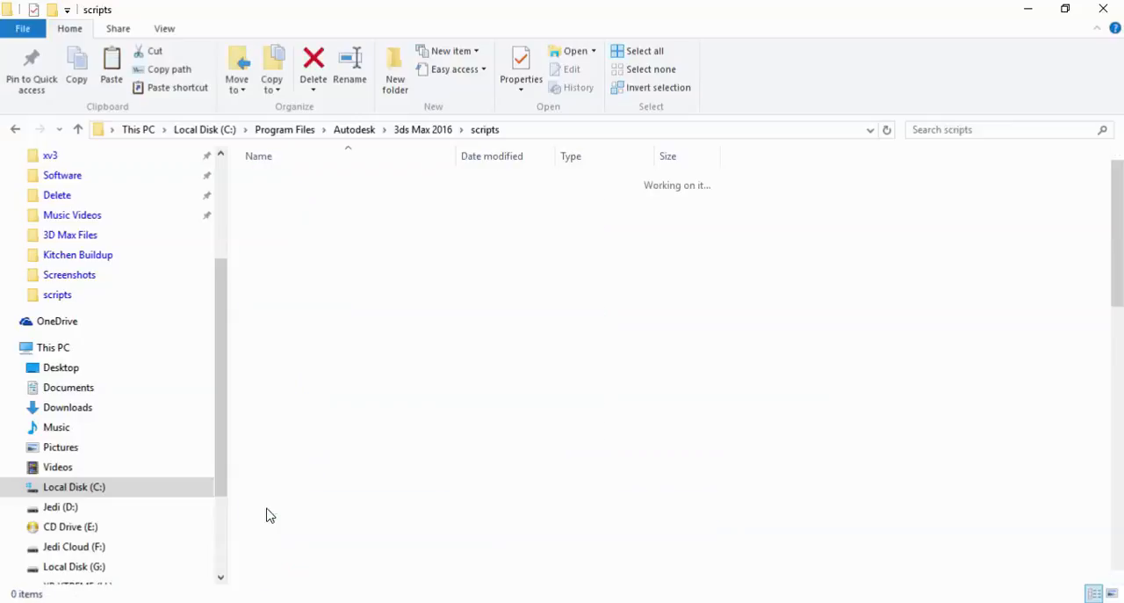
# Paste Anim_Transfert_Keyframe.mse into the 3ds Max 2016 scripts folder, replacing the existing file
pyautogui.scroll(-11, 351, 422)
pyautogui.rightClick(860, 288)
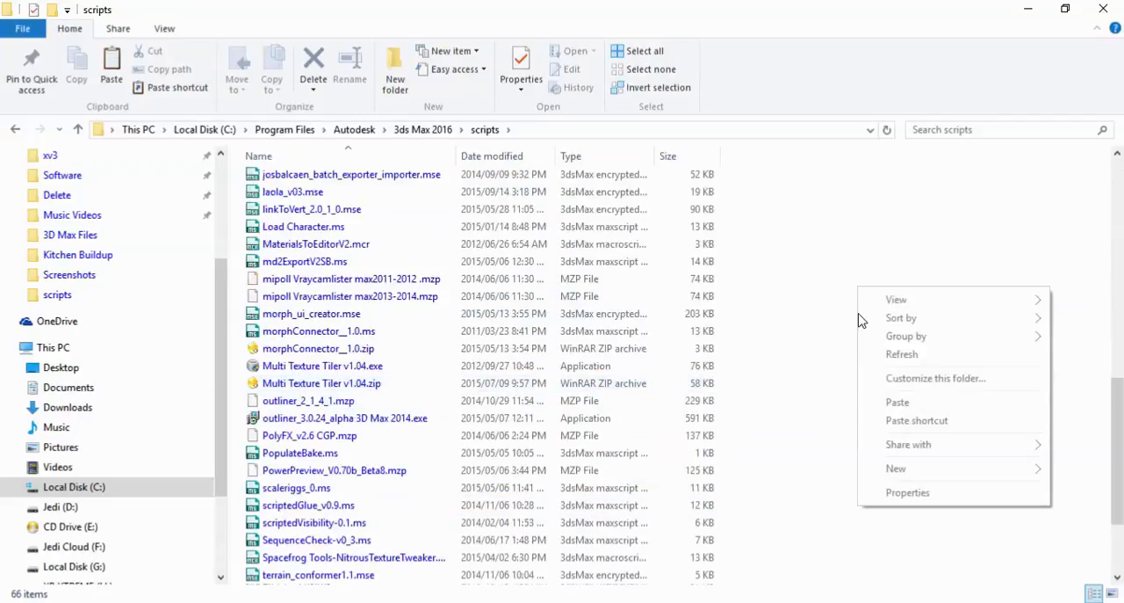
pyautogui.click(896, 401)
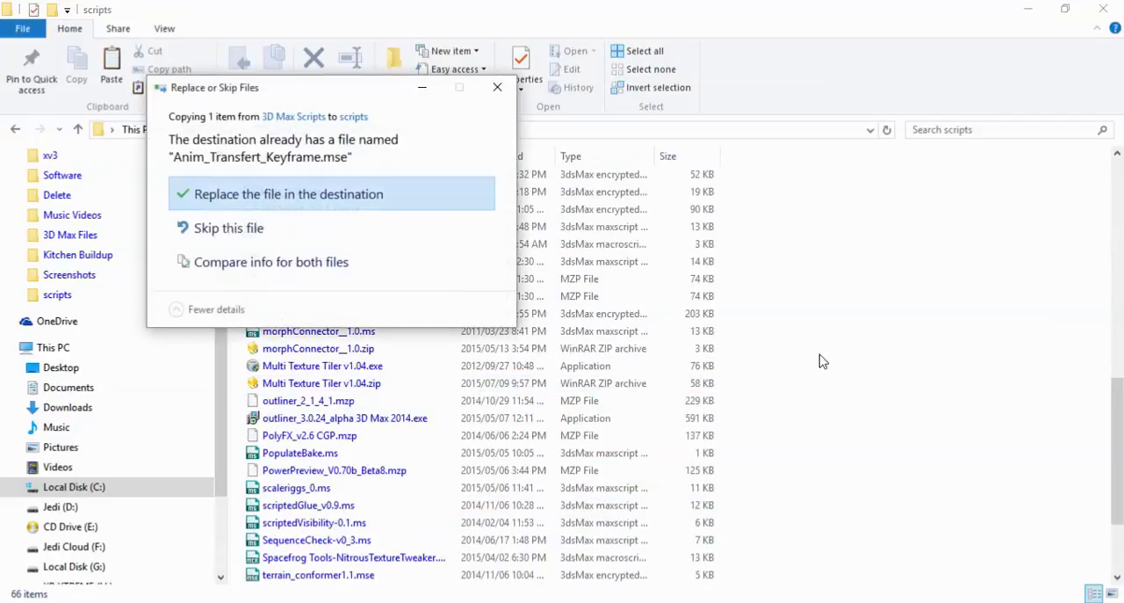
pyautogui.click(271, 197)
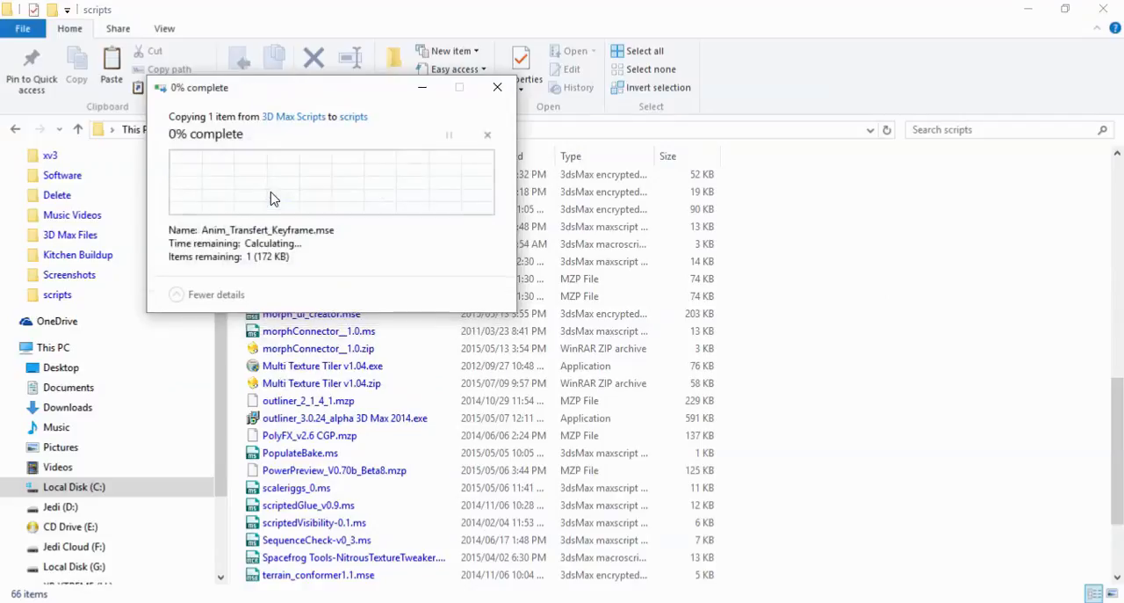
pyautogui.click(290, 198)
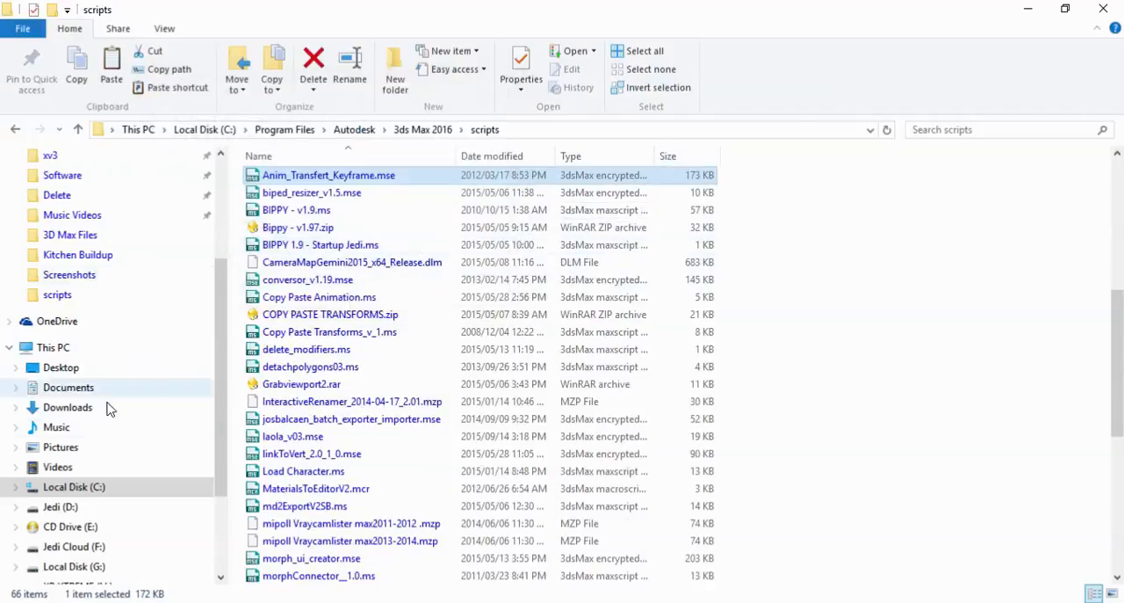
# Open the scripts folder of 3ds Max 2014 under Program Files > Autodesk on Local Disk (C:)
pyautogui.click(54, 347)
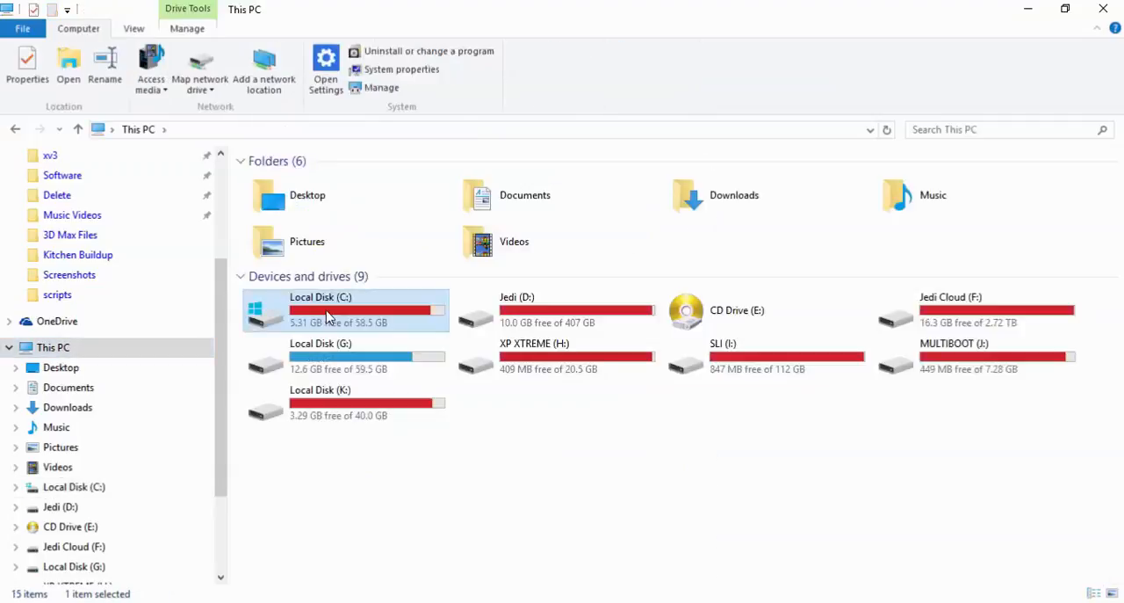
pyautogui.doubleClick(327, 314)
pyautogui.click(293, 287)
pyautogui.doubleClick(292, 286)
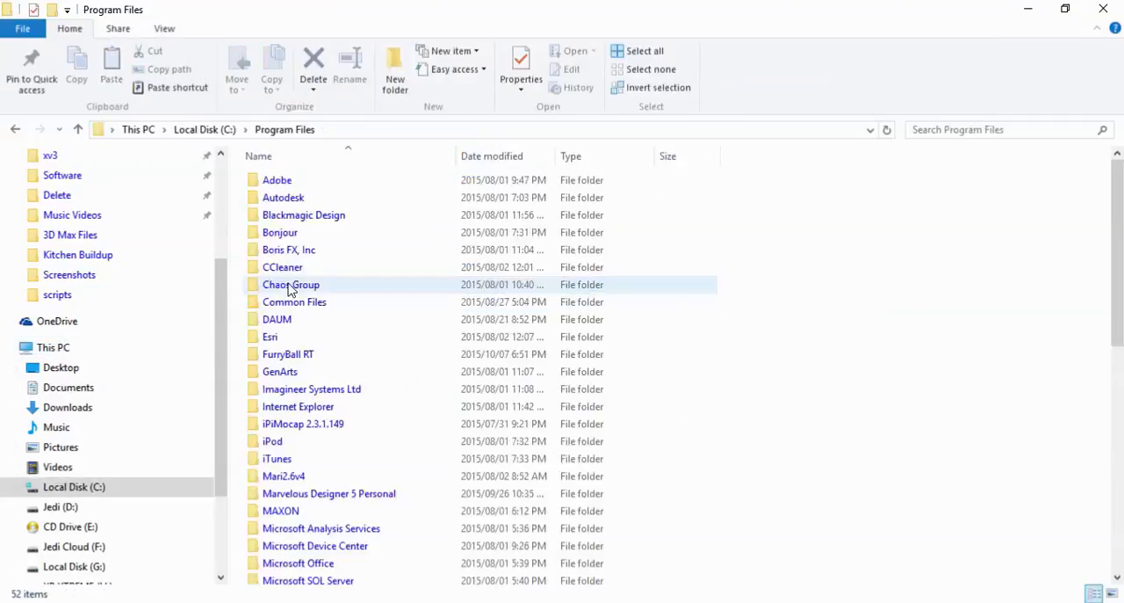
pyautogui.click(286, 197)
pyautogui.doubleClick(286, 197)
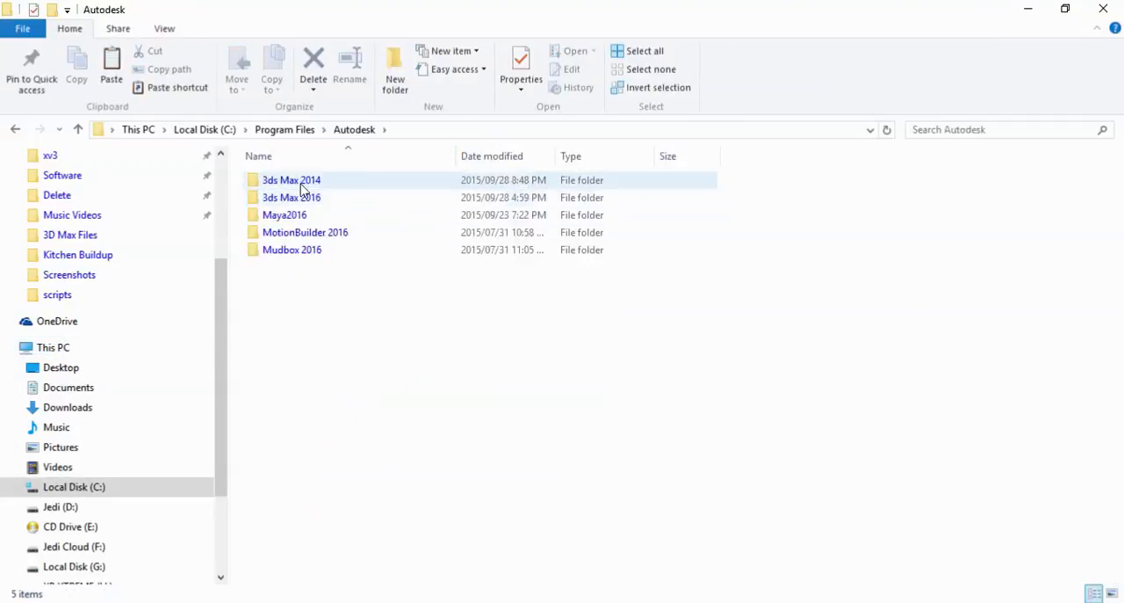
pyautogui.doubleClick(299, 181)
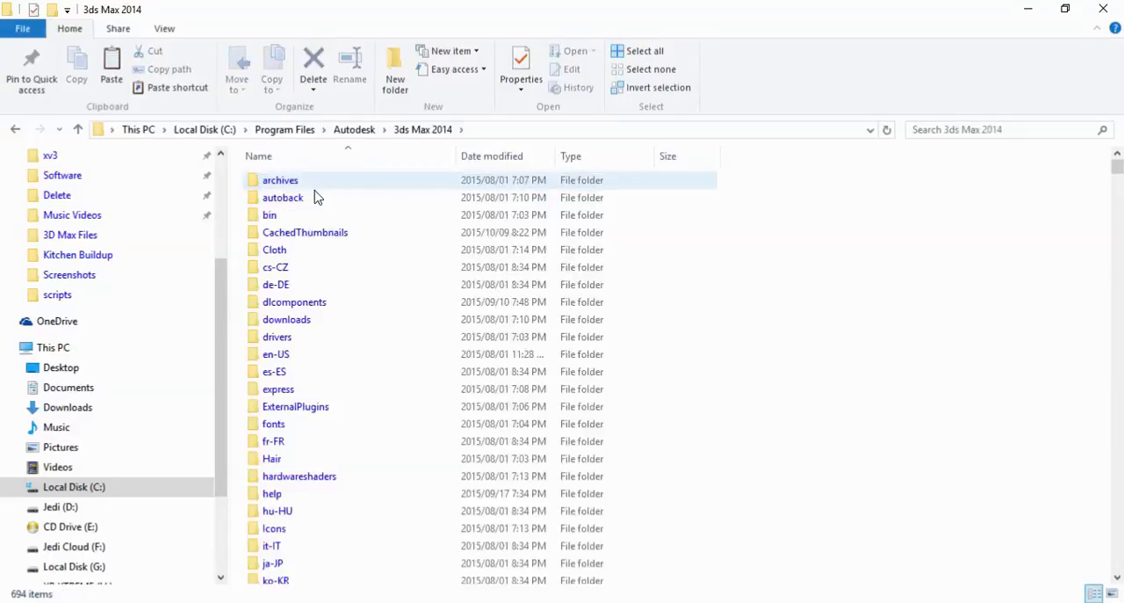
pyautogui.scroll(-3, 391, 390)
pyautogui.scroll(-9, 391, 390)
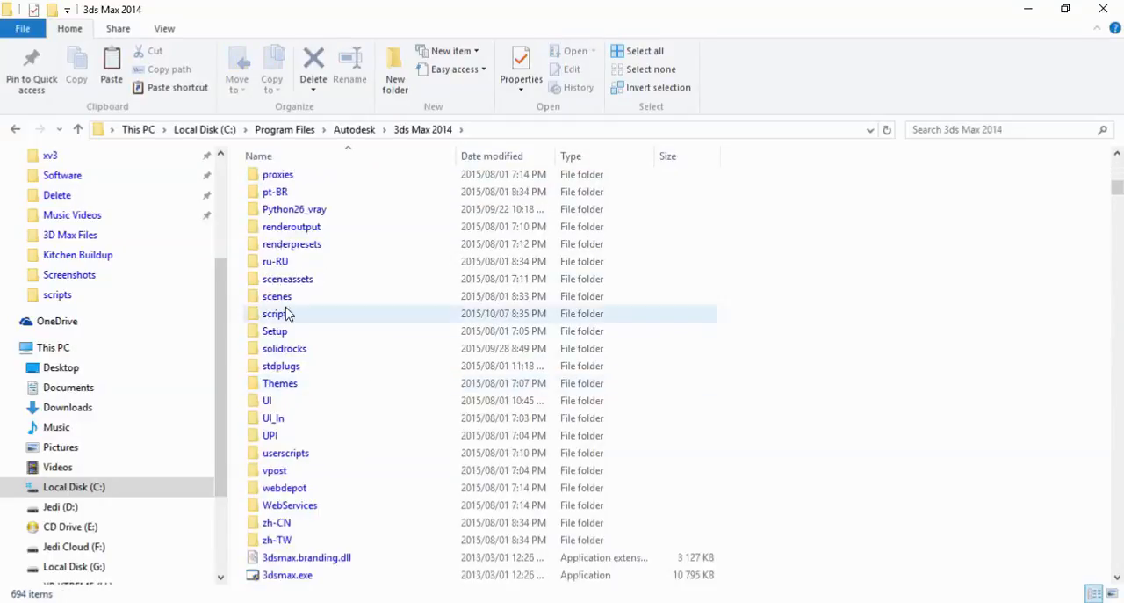
pyautogui.doubleClick(278, 314)
# Paste Anim_Transfert_Keyframe.mse into the 3ds Max 2014 scripts folder, replacing the existing file and granting administrator permission
pyautogui.scroll(-1, 577, 360)
pyautogui.scroll(-5, 578, 360)
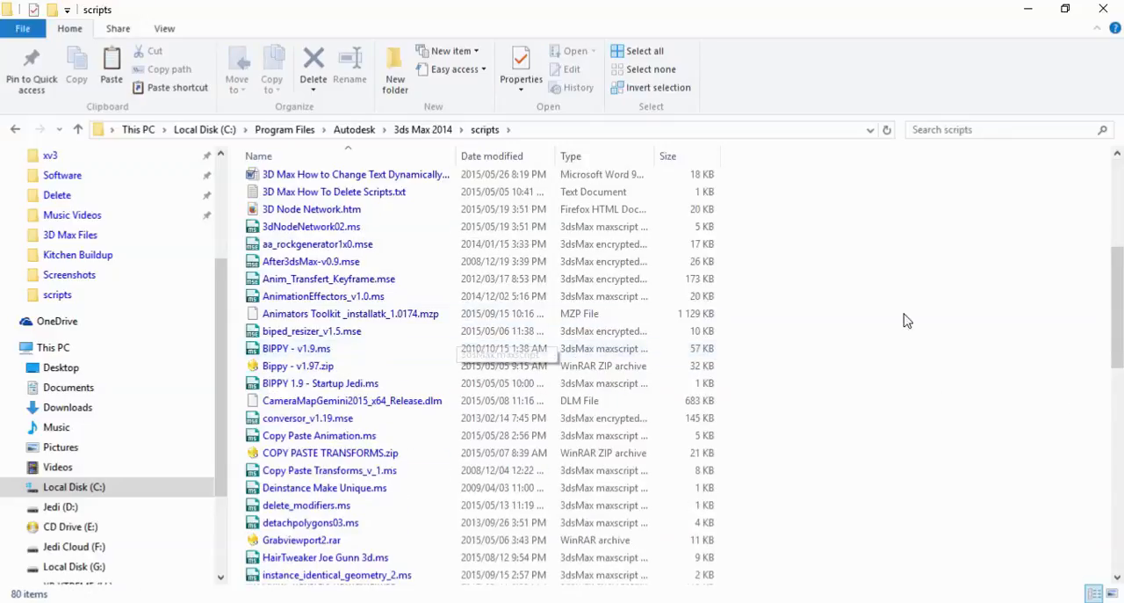
pyautogui.rightClick(939, 340)
pyautogui.click(943, 418)
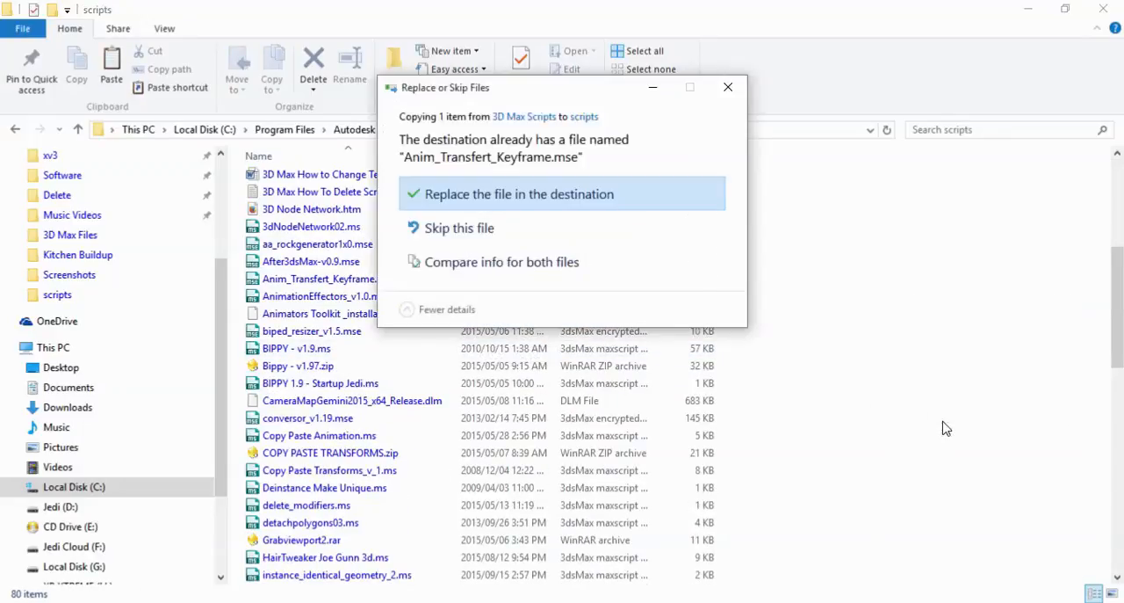
pyautogui.click(541, 204)
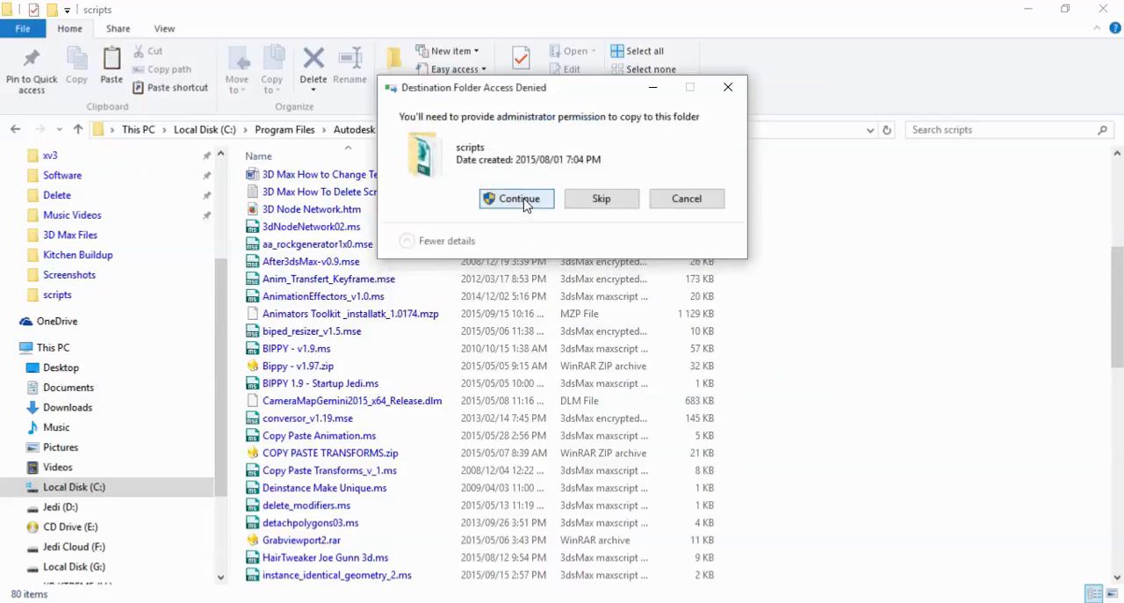
pyautogui.click(525, 199)
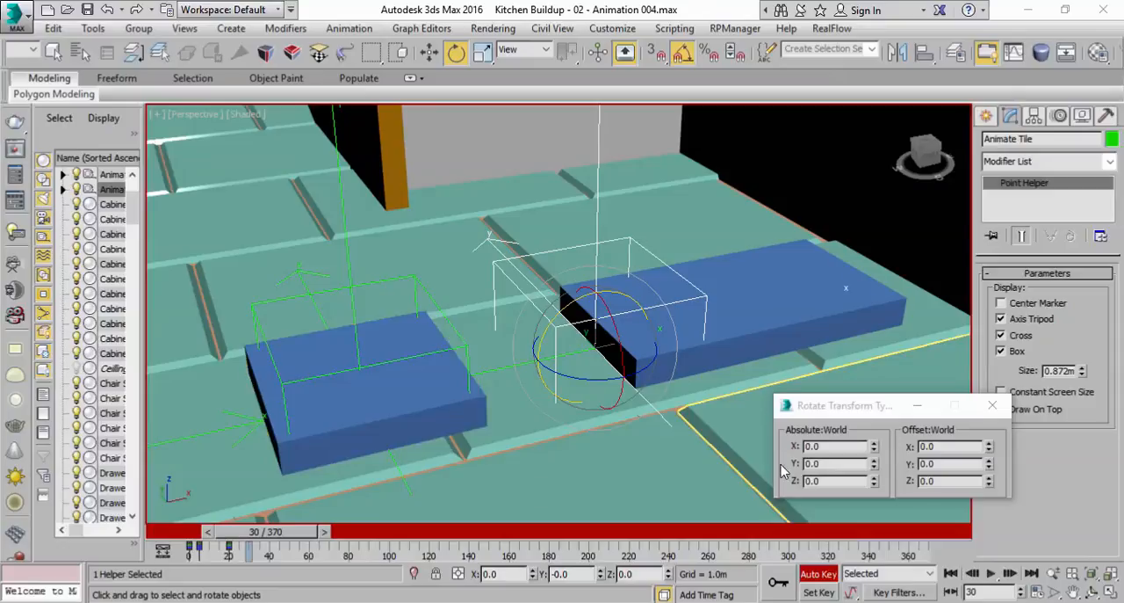
# Back in 3ds Max, turn off Auto Key and open the MAXScript utility, moving the Rotate Transform Type-In clear of its options
pyautogui.click(820, 574)
pyautogui.moveTo(655, 325); pyautogui.dragTo(606, 347, button='middle')
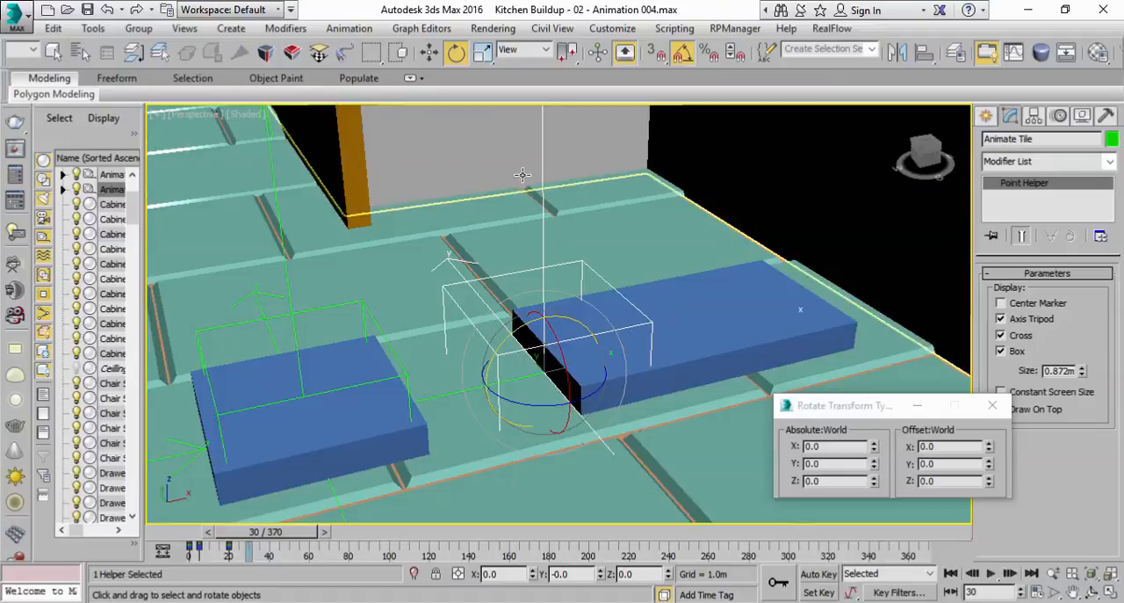
pyautogui.click(676, 29)
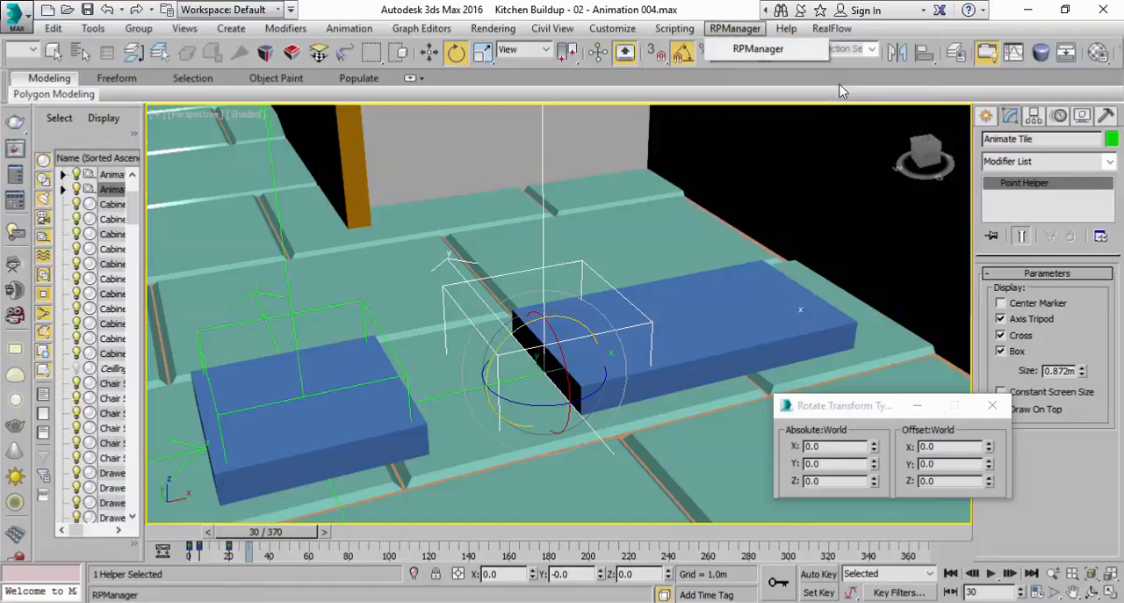
pyautogui.click(1107, 117)
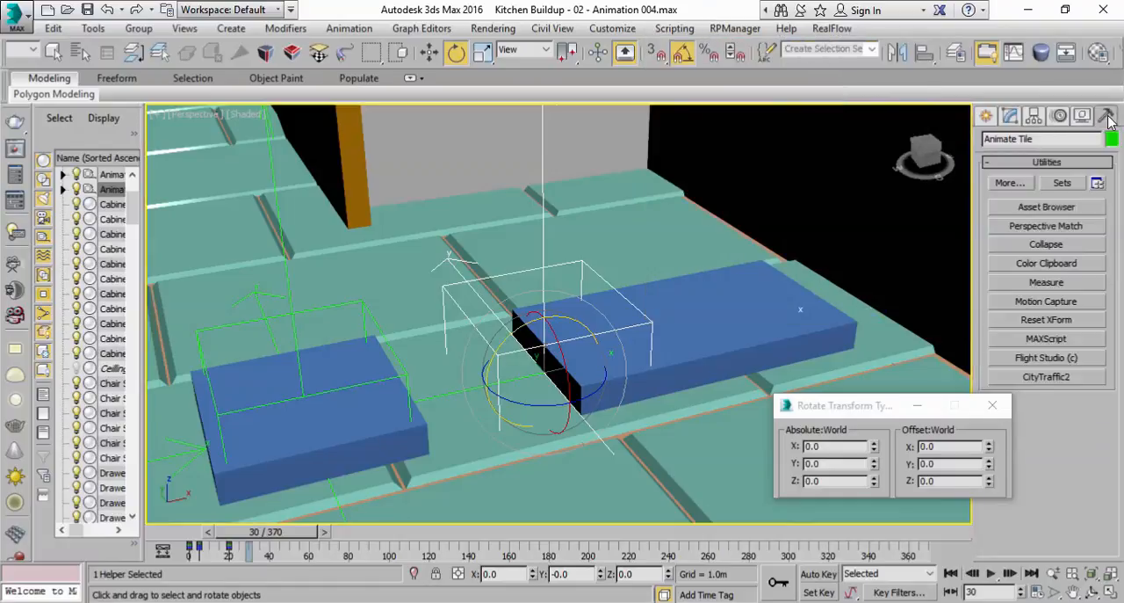
pyautogui.click(1048, 339)
pyautogui.moveTo(914, 405); pyautogui.dragTo(596, 414)
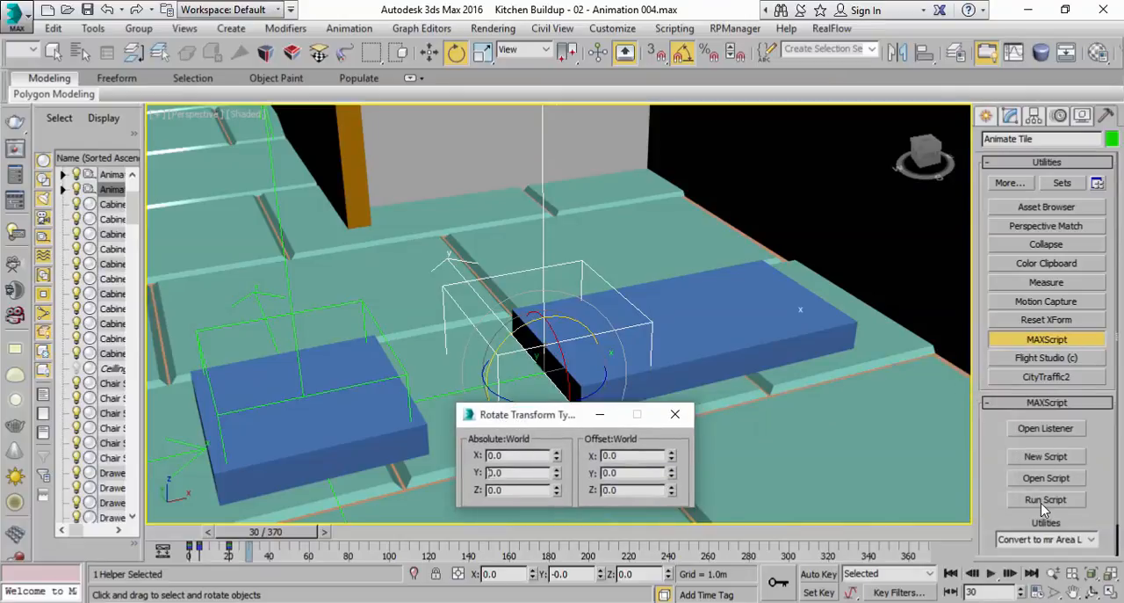
# Run the Anim_Transfert_Keyframe.mse script, move its dialog aside and close the Rotate Transform Type-In
pyautogui.click(672, 29)
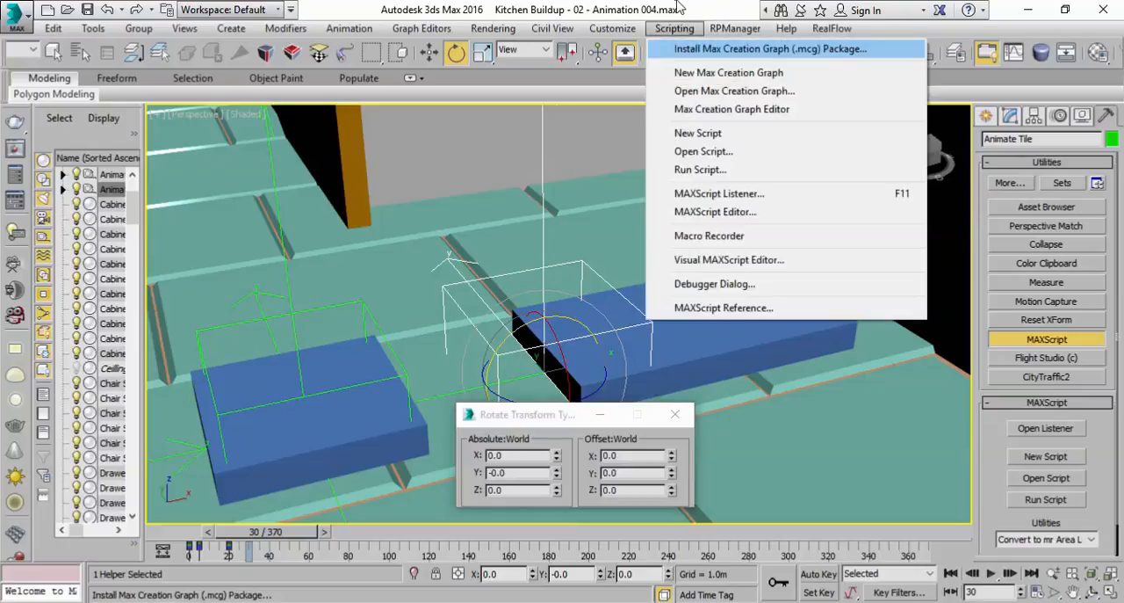
pyautogui.click(677, 7)
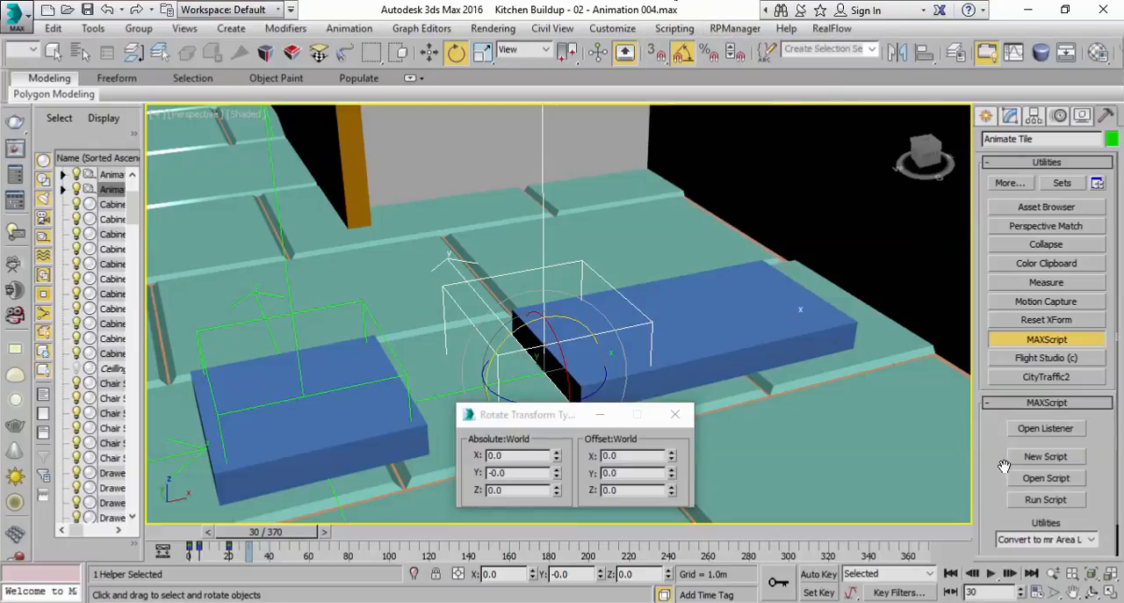
pyautogui.click(1045, 500)
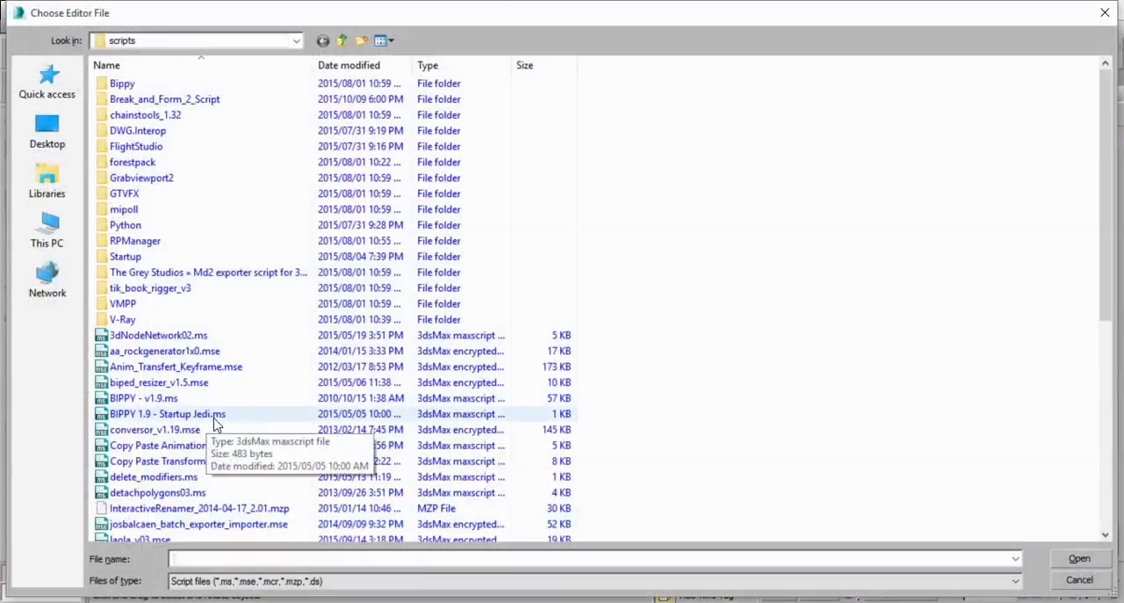
pyautogui.click(150, 368)
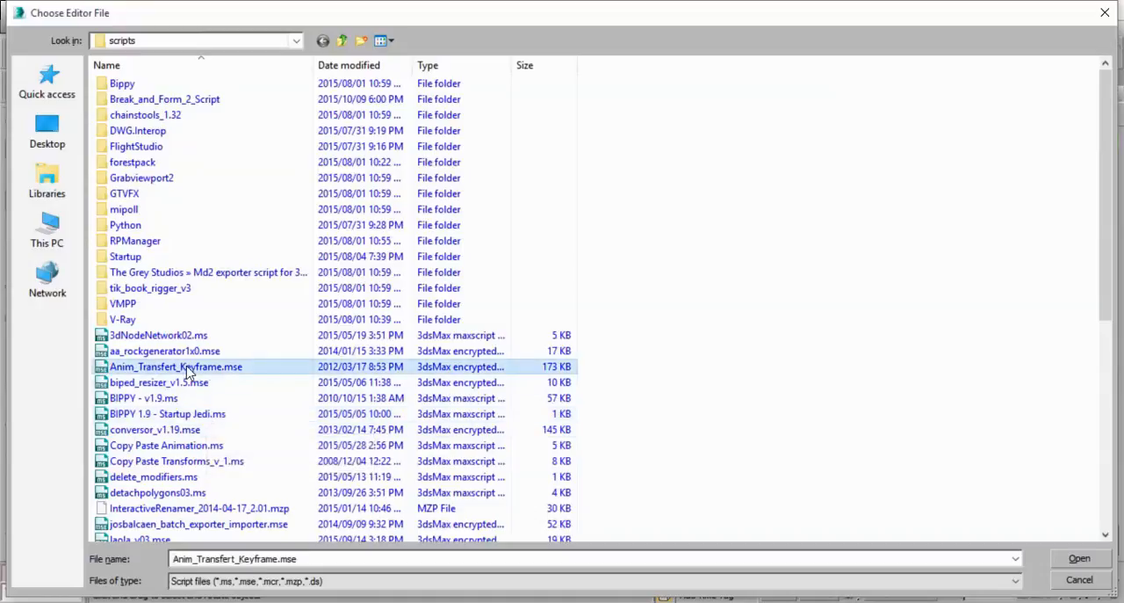
pyautogui.doubleClick(190, 369)
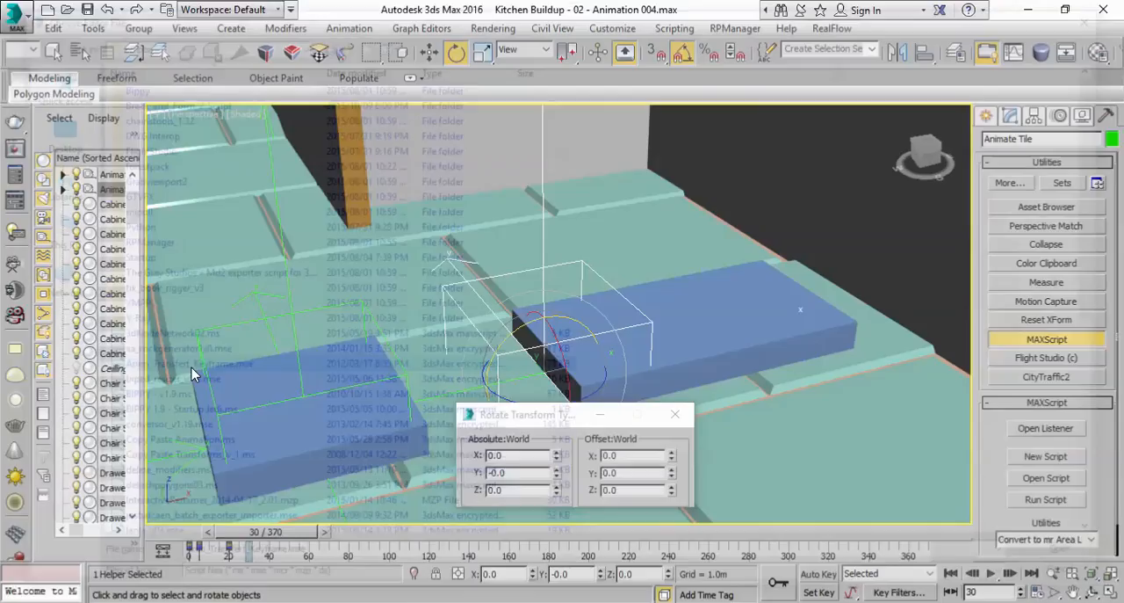
pyautogui.moveTo(538, 128); pyautogui.dragTo(218, 151)
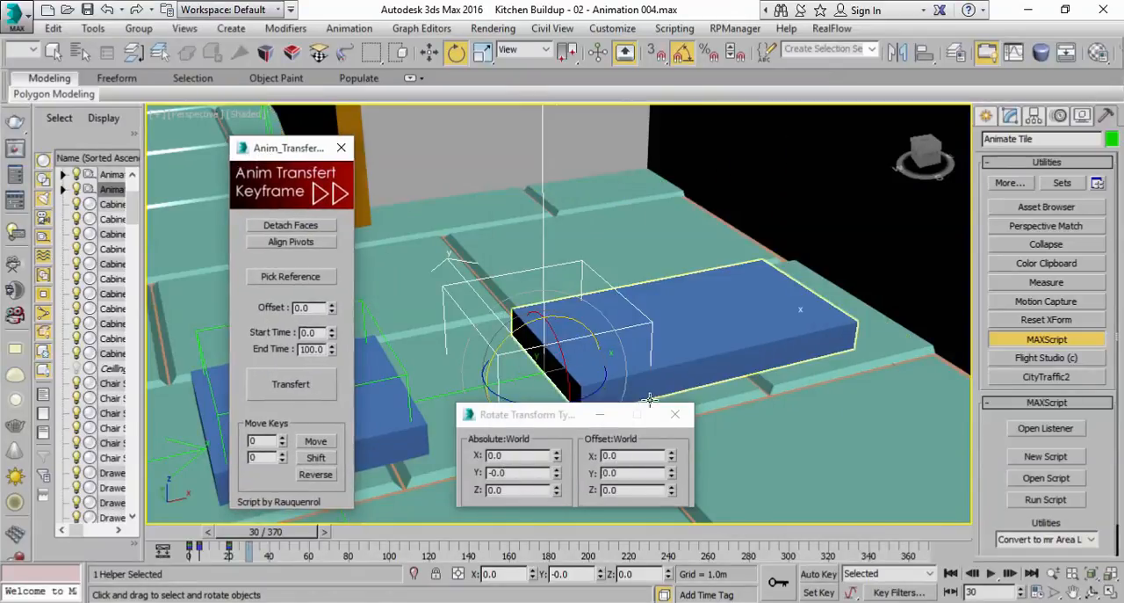
pyautogui.click(670, 421)
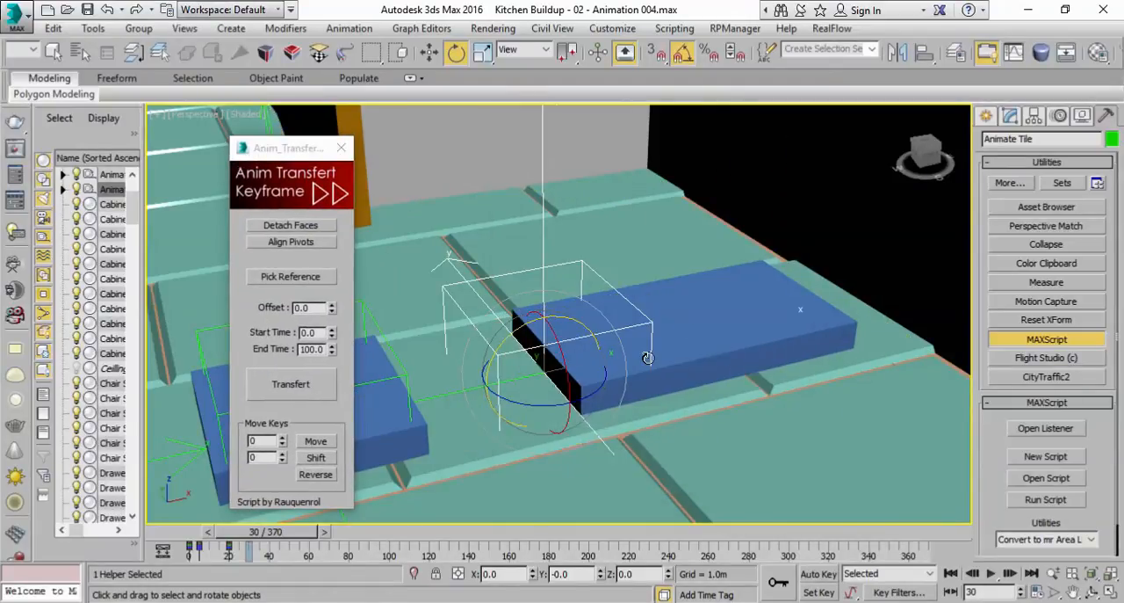
# Pick the Animate Tile helper as the reference object in the Anim Transfert Keyframe script, replacing any wrongly picked wall
pyautogui.moveTo(651, 357); pyautogui.dragTo(695, 347, button='middle')
pyautogui.scroll(-2, 695, 347)
pyautogui.scroll(2, 694, 348)
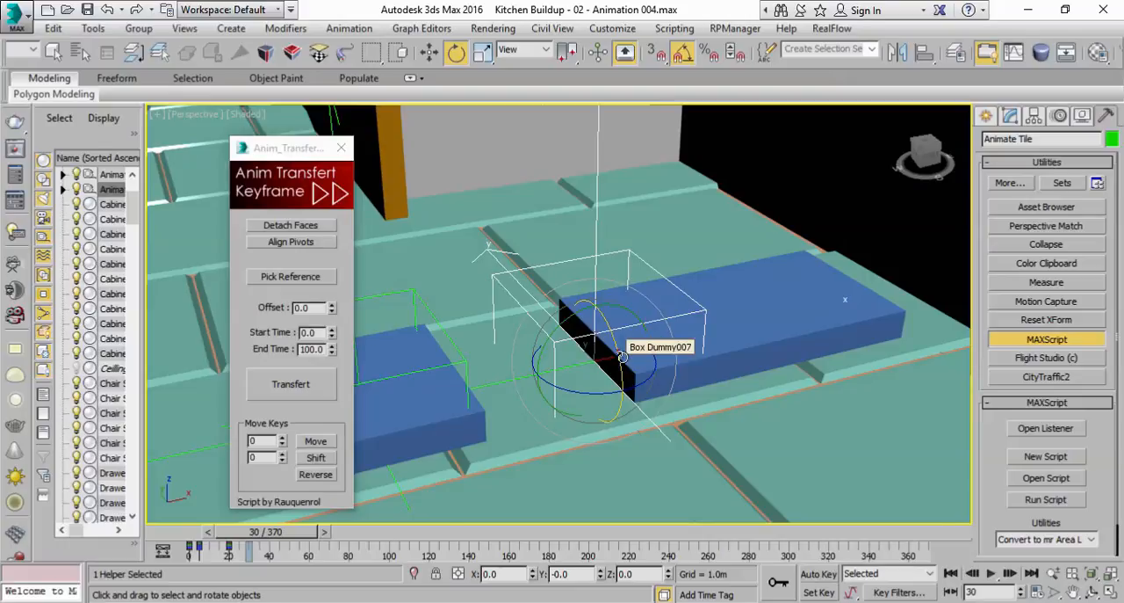
pyautogui.scroll(-2, 622, 356)
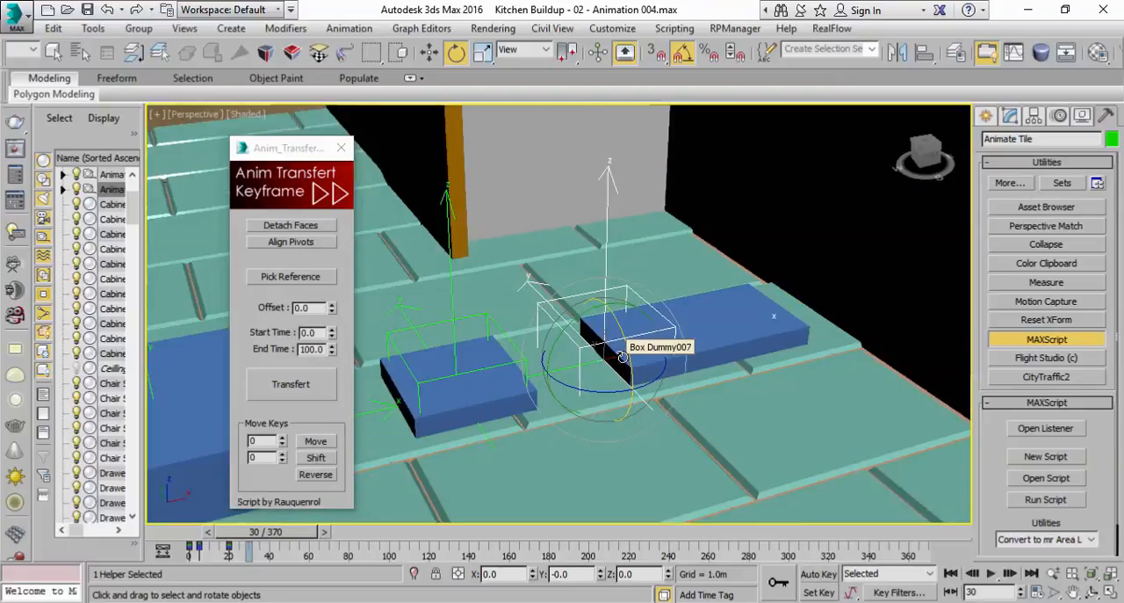
pyautogui.scroll(3, 492, 202)
pyautogui.click(52, 52)
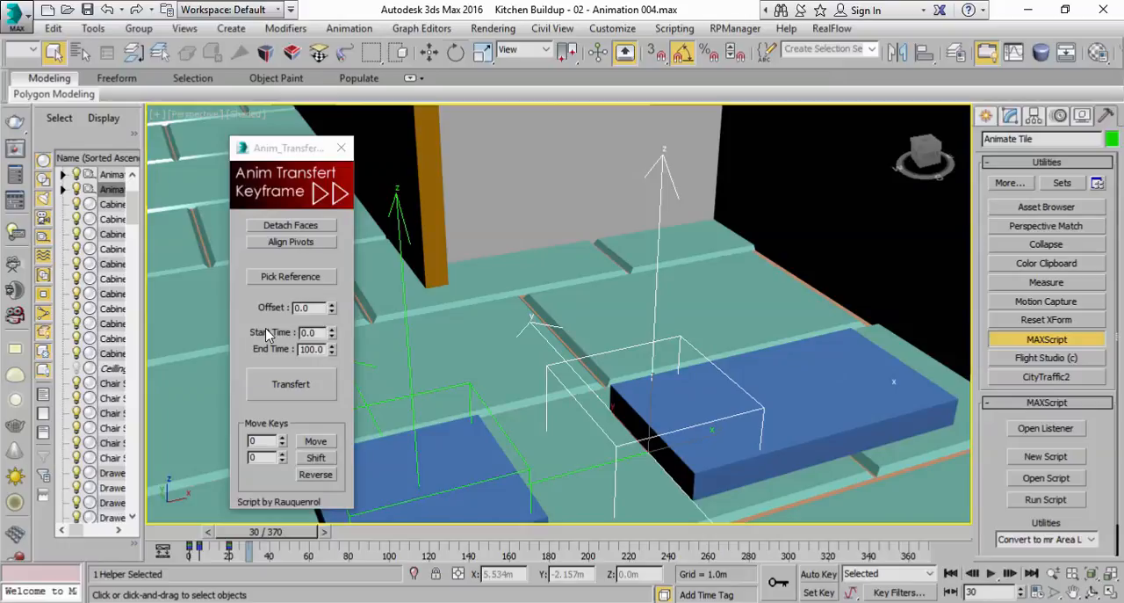
pyautogui.click(303, 277)
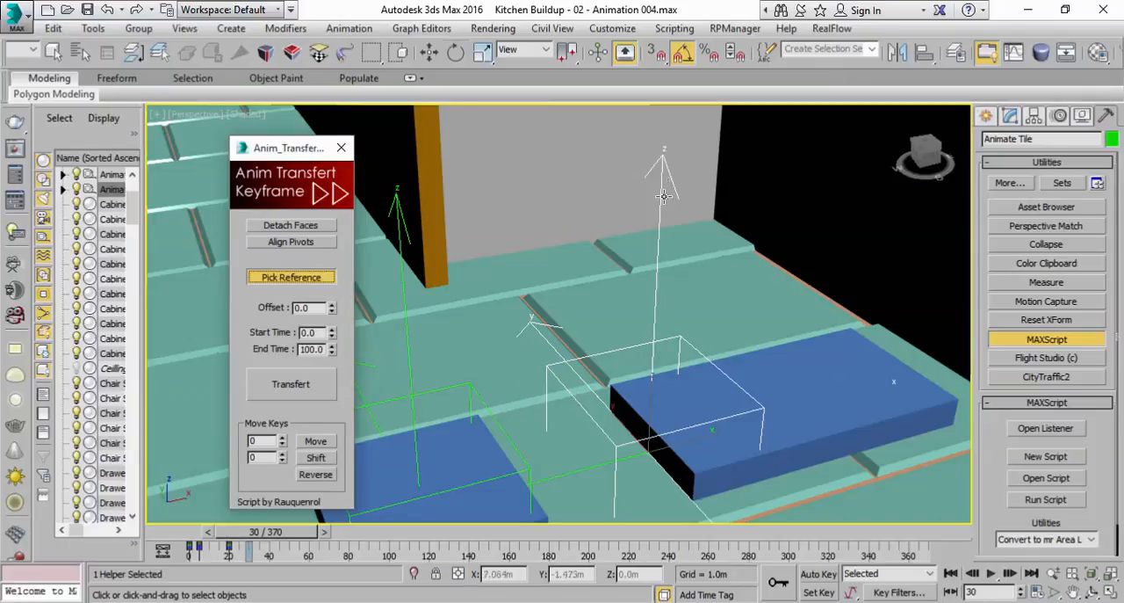
pyautogui.click(662, 166)
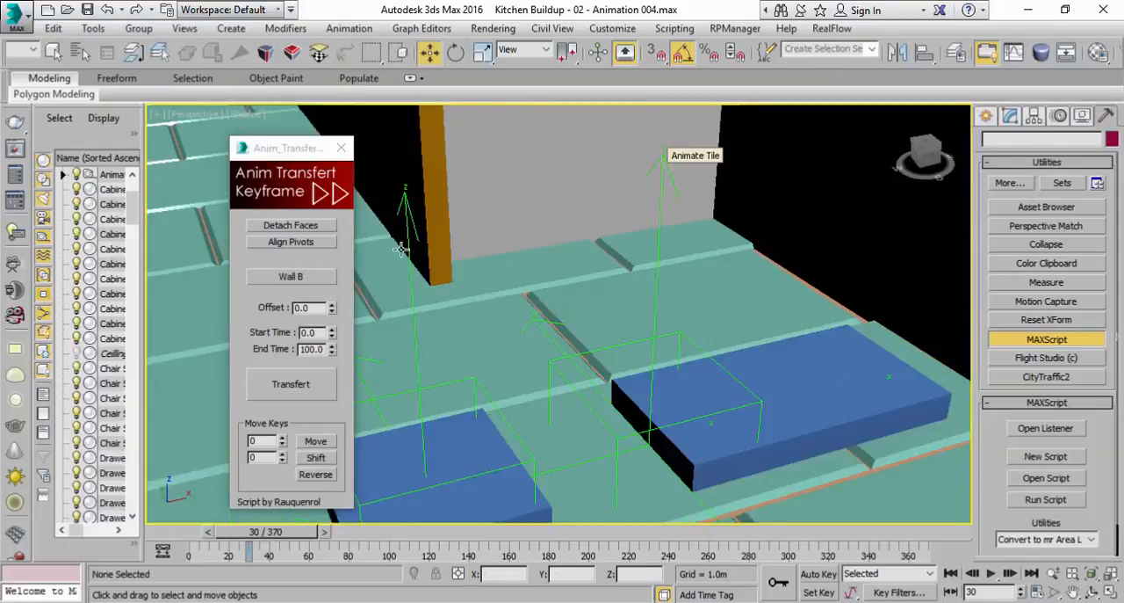
pyautogui.click(289, 278)
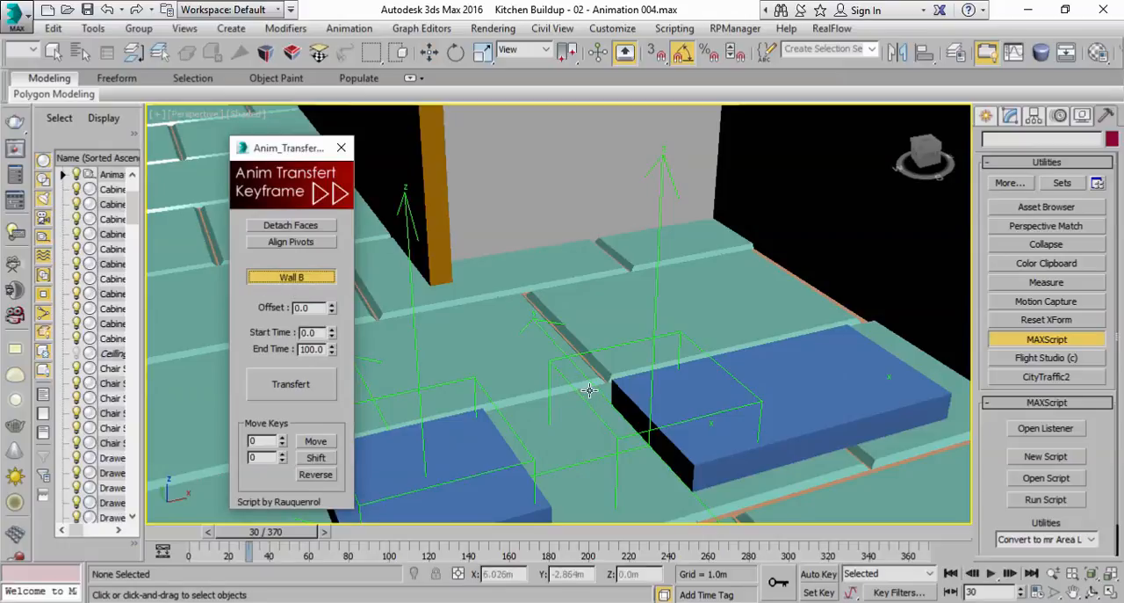
pyautogui.click(651, 368)
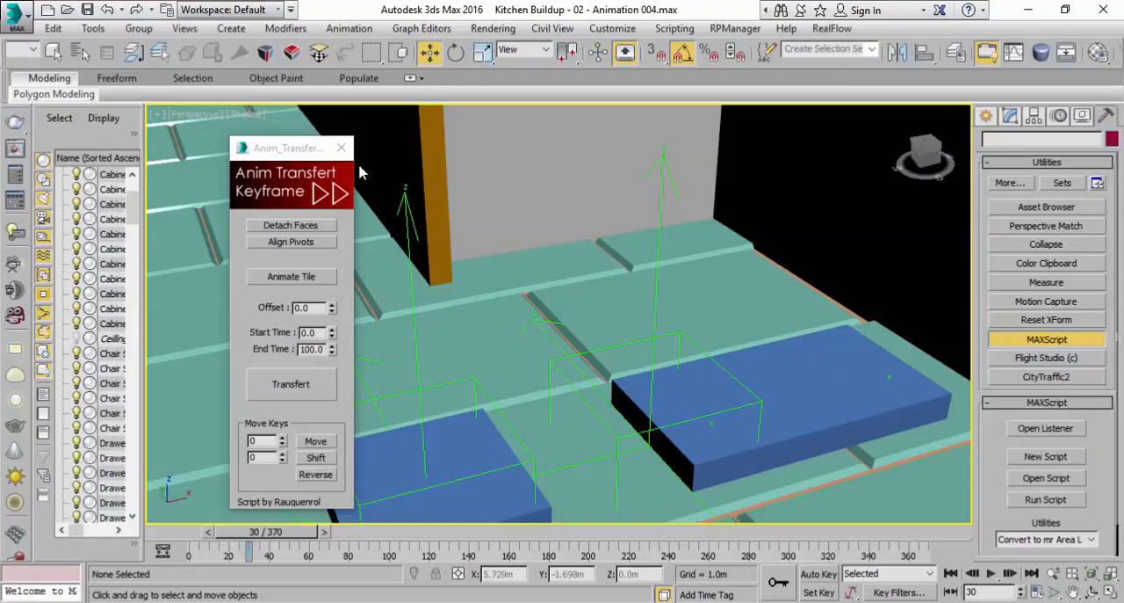
# Select all floor tile objects by name, from Tile through Tile139, filtering the scene objects by "tile"
pyautogui.click(876, 51)
pyautogui.click(877, 52)
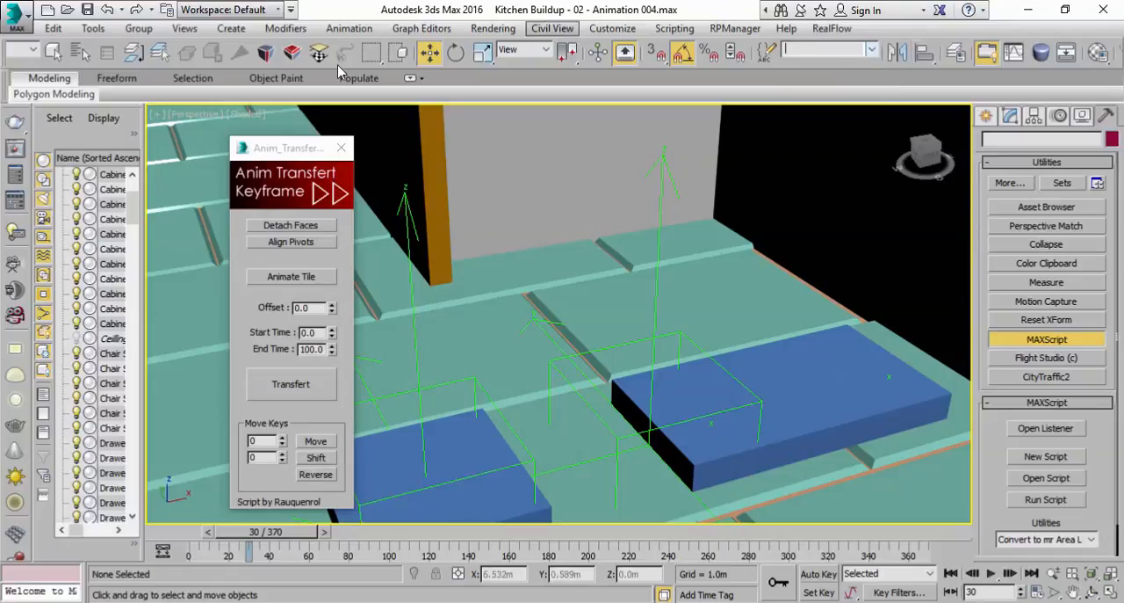
pyautogui.scroll(-1, 211, 77)
pyautogui.moveTo(37, 65); pyautogui.dragTo(281, 63)
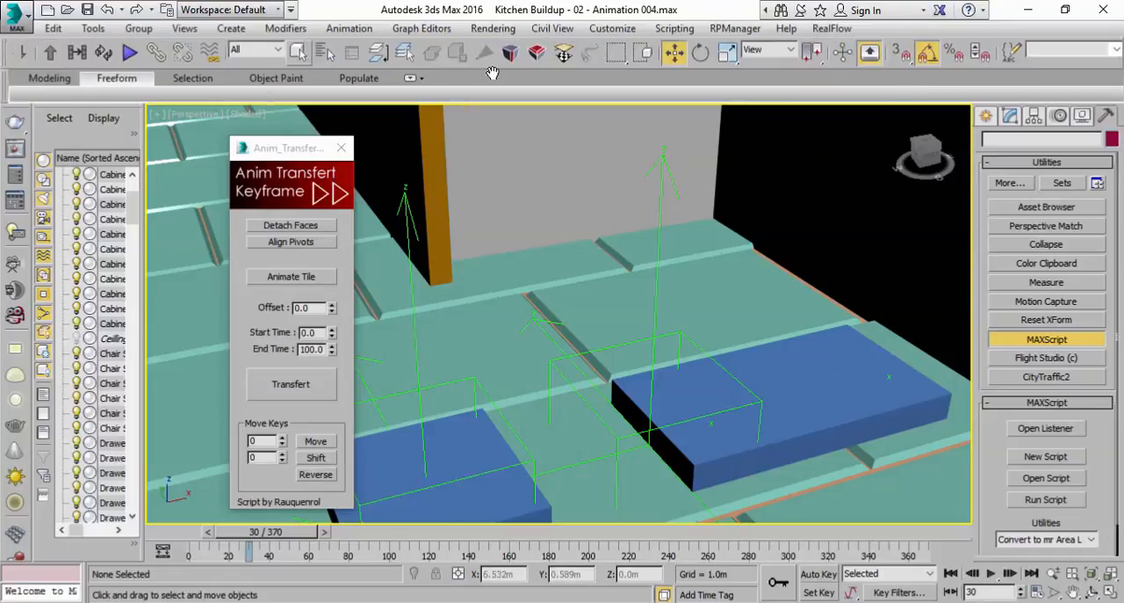
pyautogui.click(321, 56)
pyautogui.moveTo(268, 14); pyautogui.dragTo(939, 79)
pyautogui.write('tile')
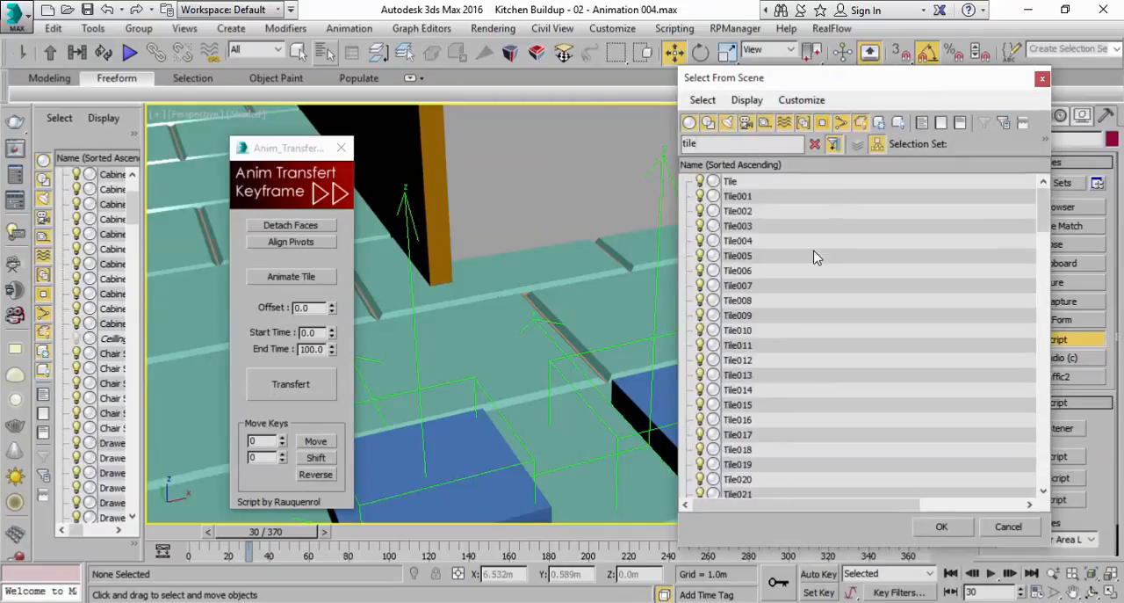
pyautogui.click(790, 183)
pyautogui.moveTo(1044, 205); pyautogui.dragTo(1058, 488)
pyautogui.keyDown('shift'); pyautogui.click(767, 480); pyautogui.keyUp('shift')
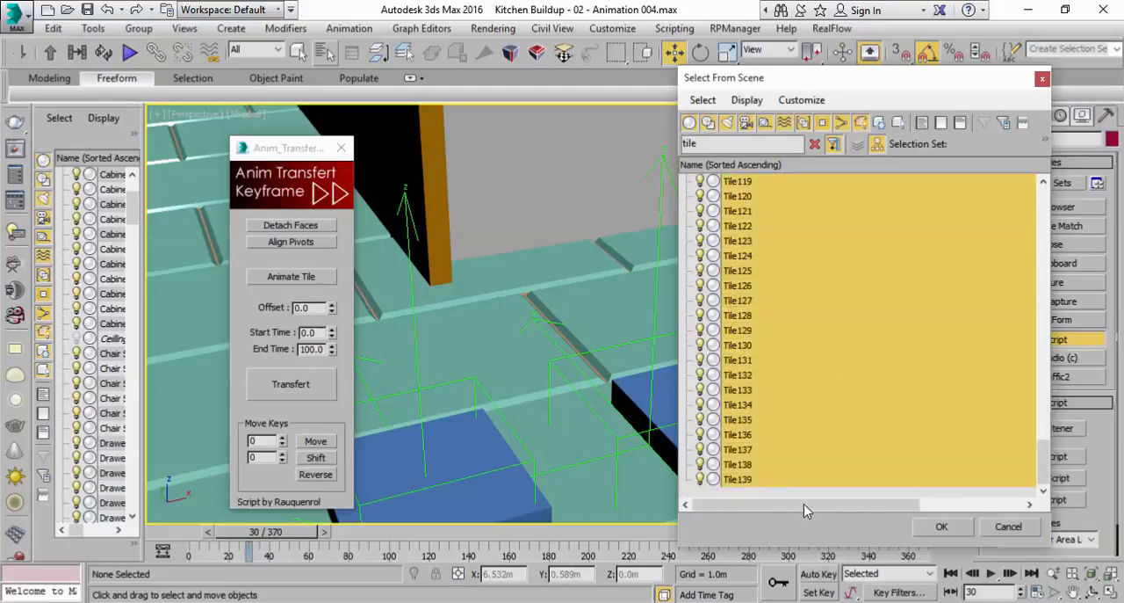
pyautogui.click(941, 527)
# Create a named selection set called Tiles from the selected floor tiles
pyautogui.scroll(-5, 802, 361)
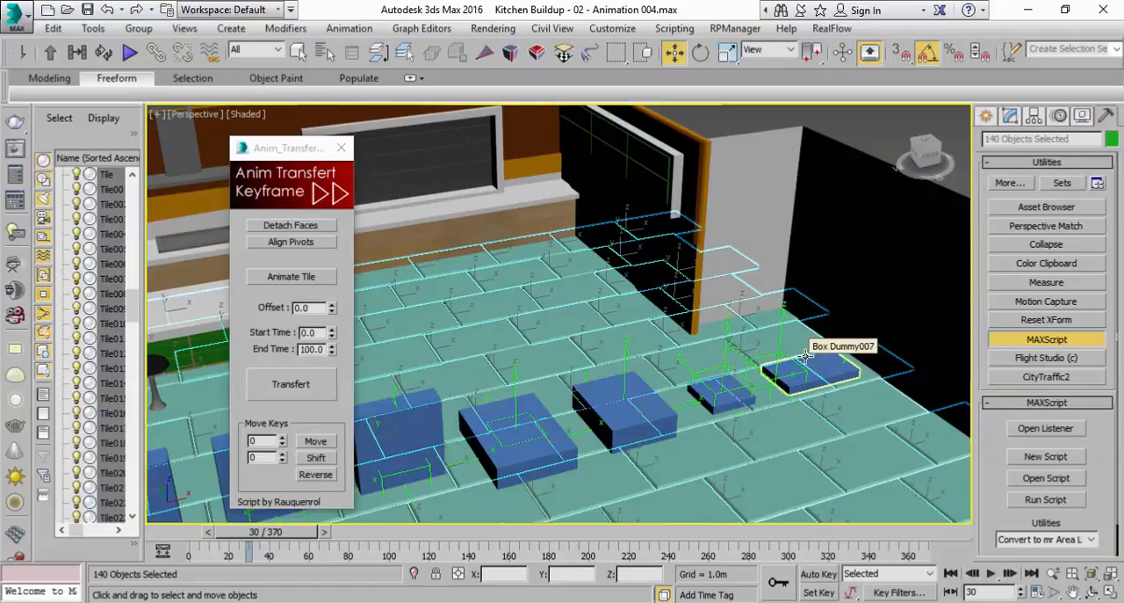
pyautogui.click(1013, 55)
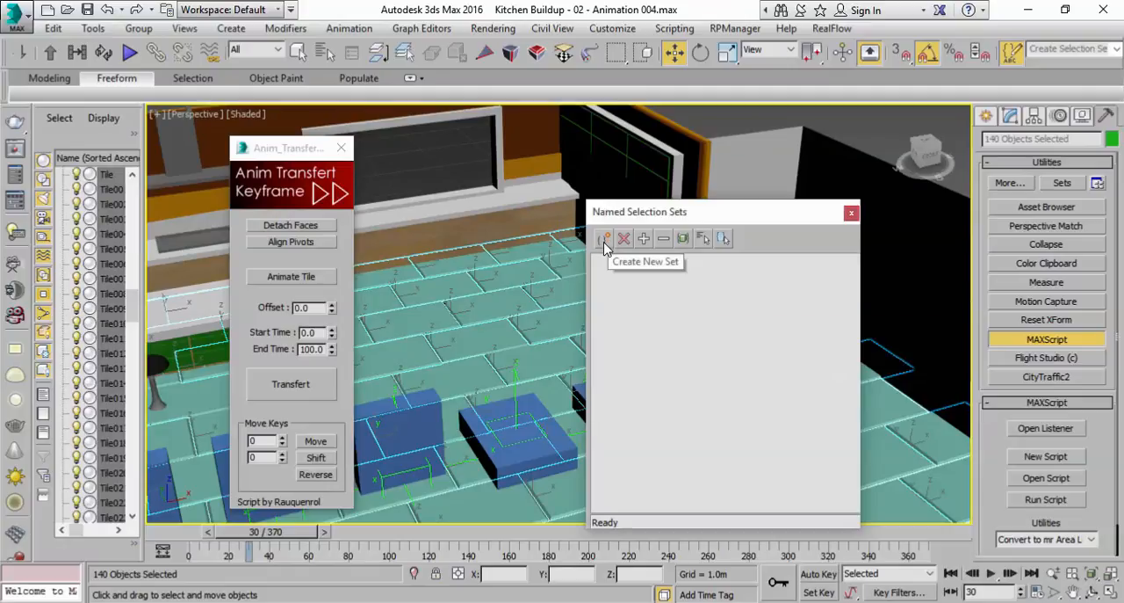
pyautogui.click(604, 239)
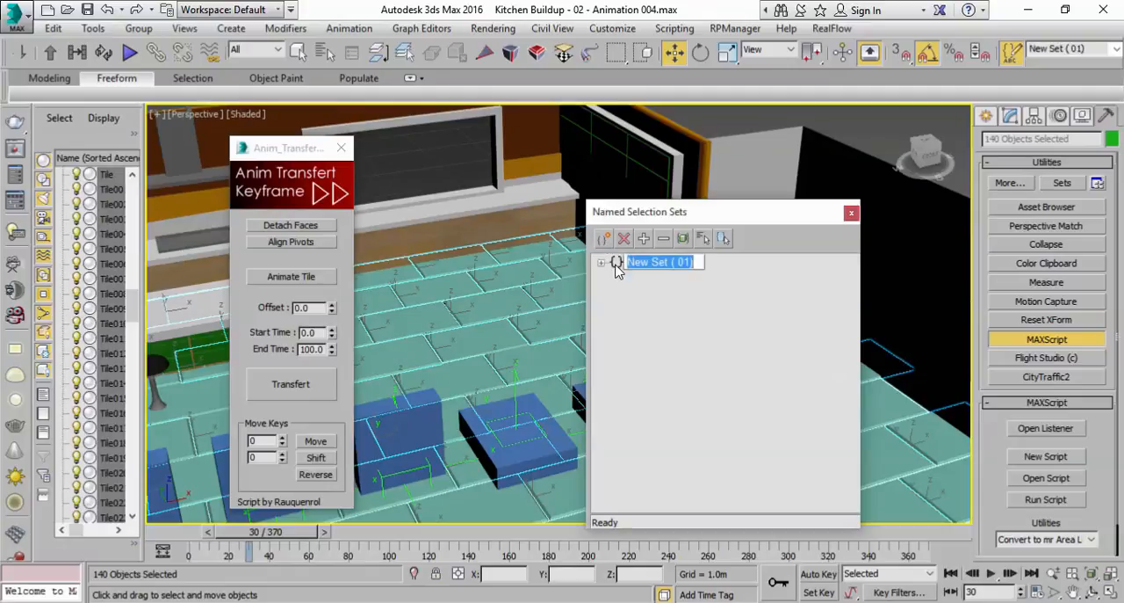
pyautogui.write('T')
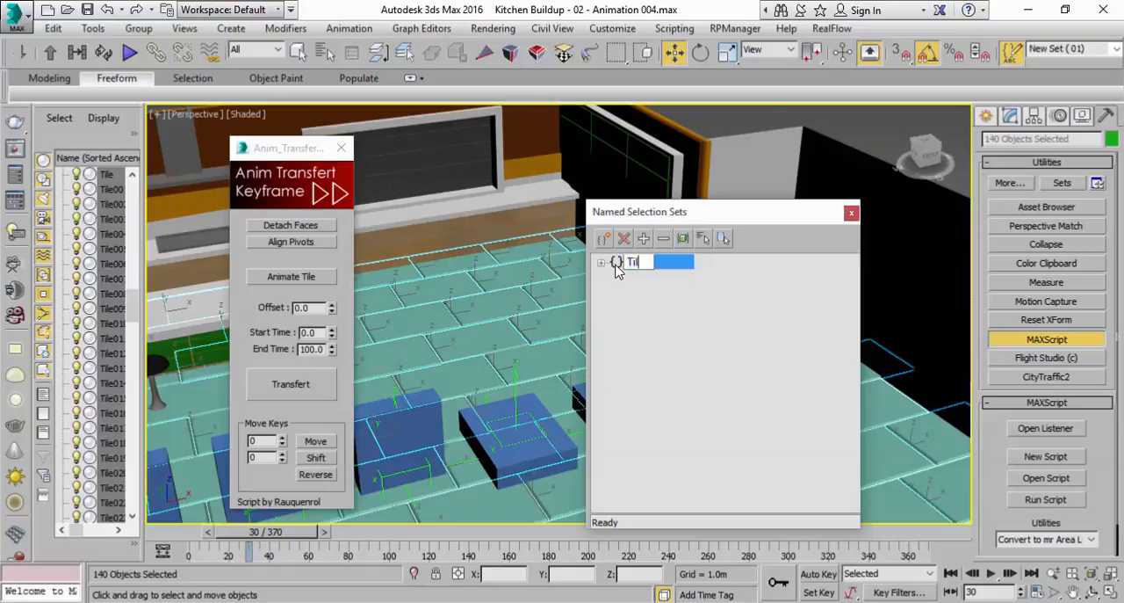
pyautogui.write('iles')
pyautogui.press('Return')
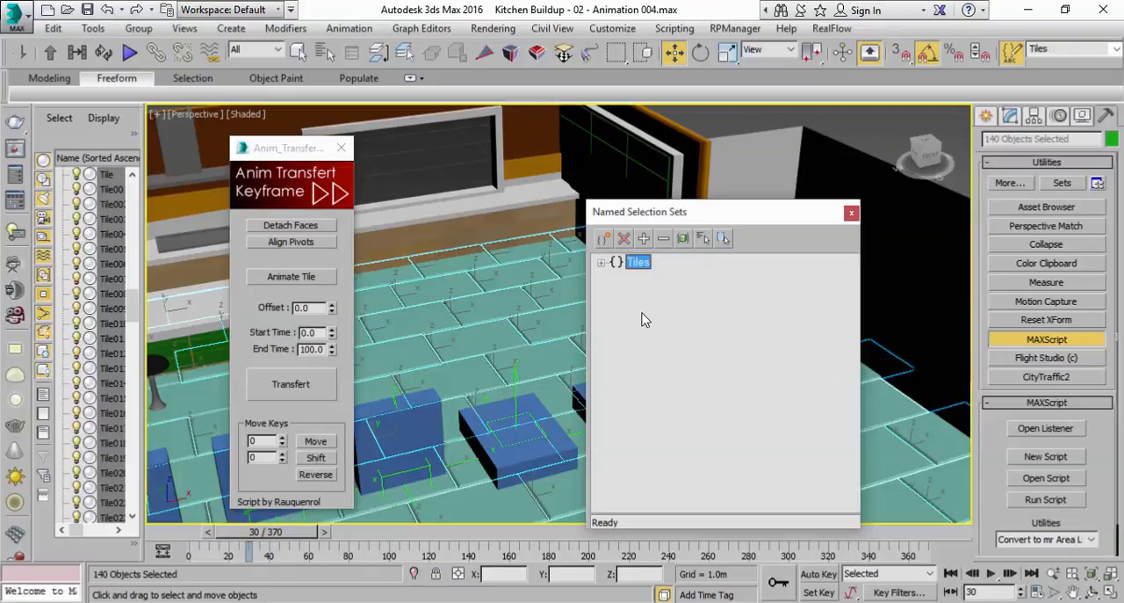
pyautogui.click(851, 213)
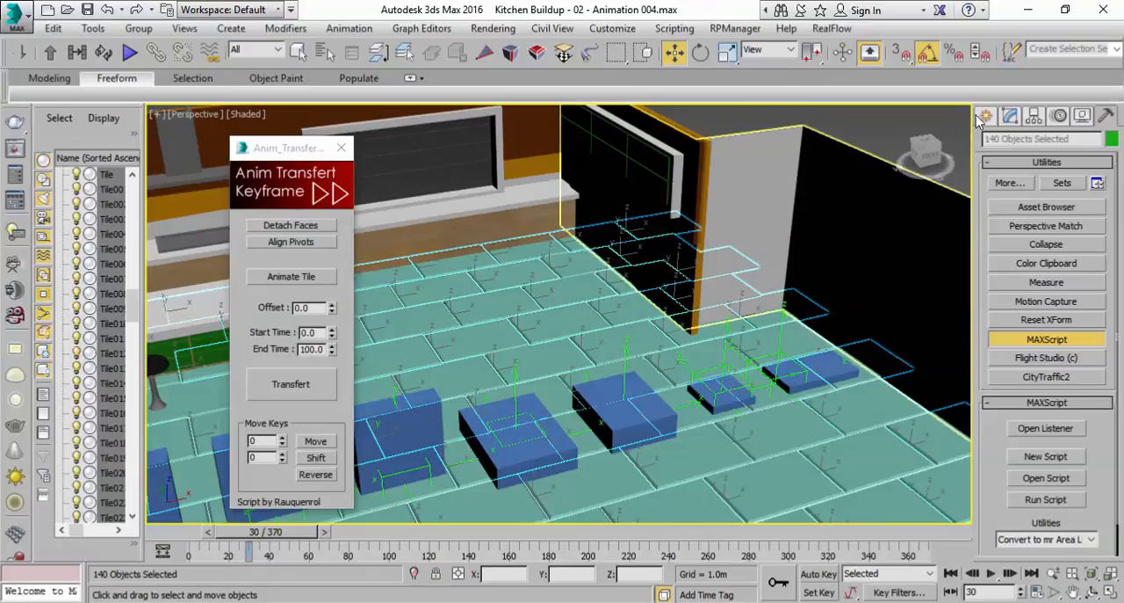
pyautogui.moveTo(762, 56); pyautogui.dragTo(595, 56)
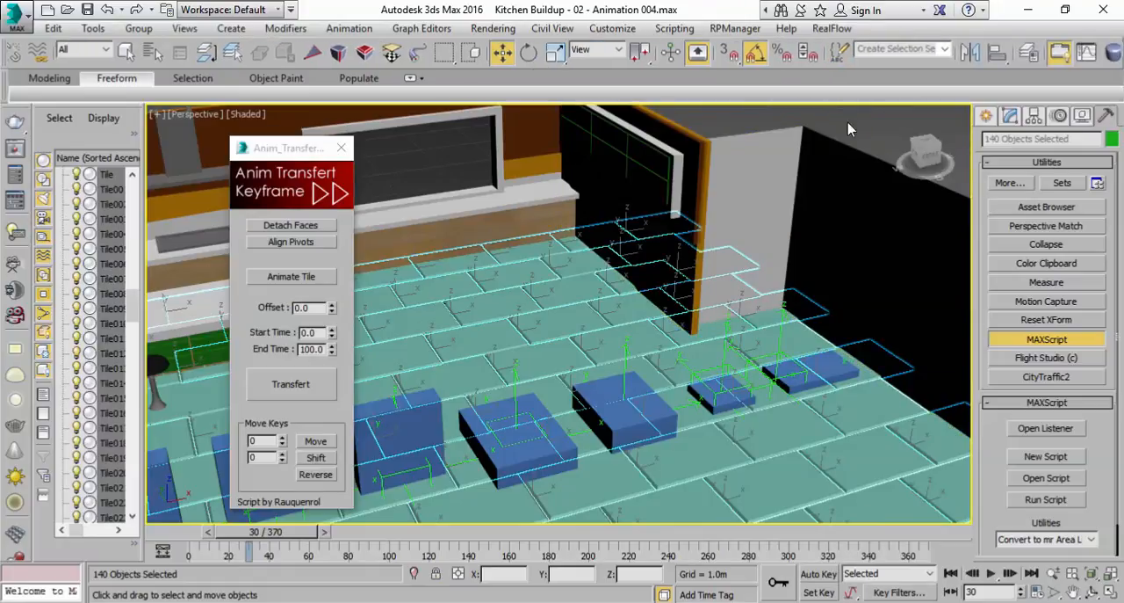
# Deselect the tiles, recall them with the Tiles selection set and save the scene as Kitchen Buildup - 02 - Animation 005.max
pyautogui.click(726, 327)
pyautogui.click(733, 283)
pyautogui.click(944, 50)
pyautogui.click(920, 65)
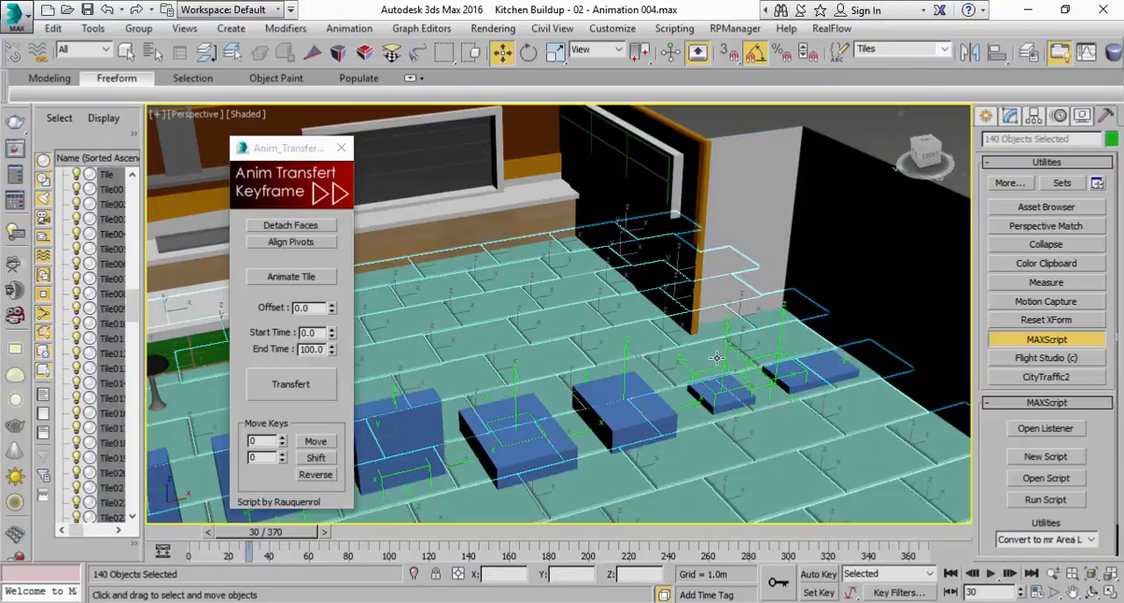
pyautogui.scroll(-4, 705, 370)
pyautogui.moveTo(714, 394); pyautogui.dragTo(727, 411, button='middle')
pyautogui.scroll(5, 727, 410)
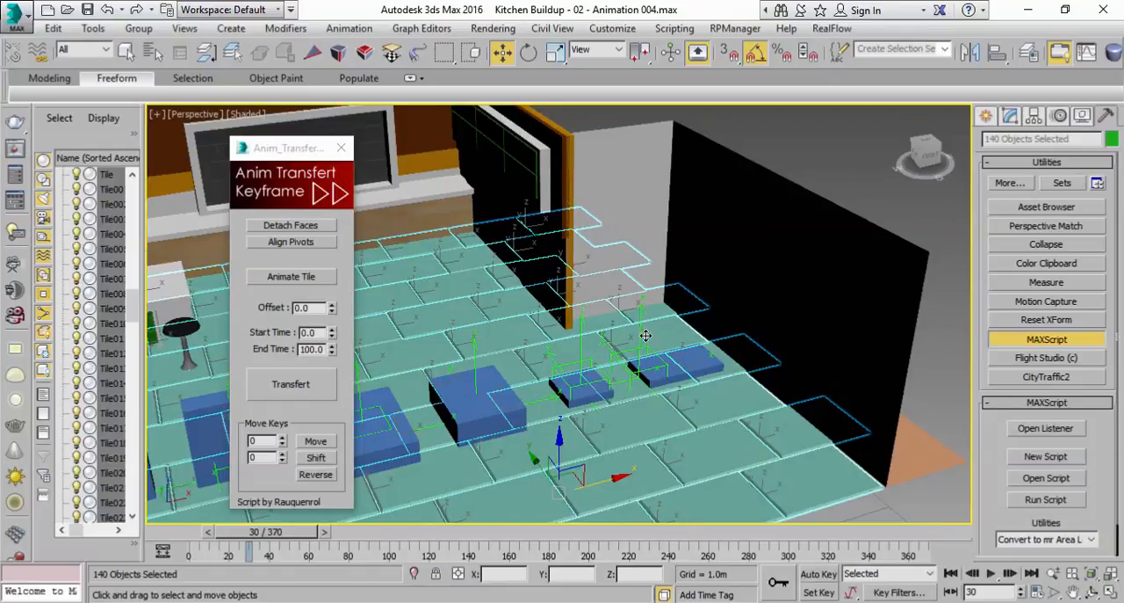
pyautogui.scroll(4, 650, 330)
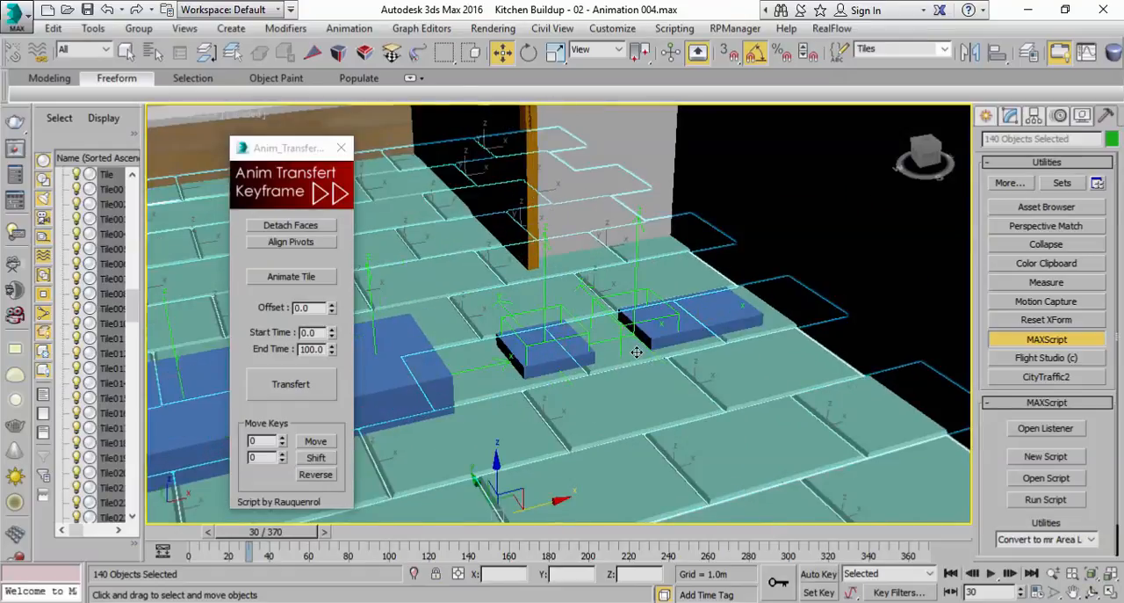
pyautogui.hotkey('ctrl', 's')
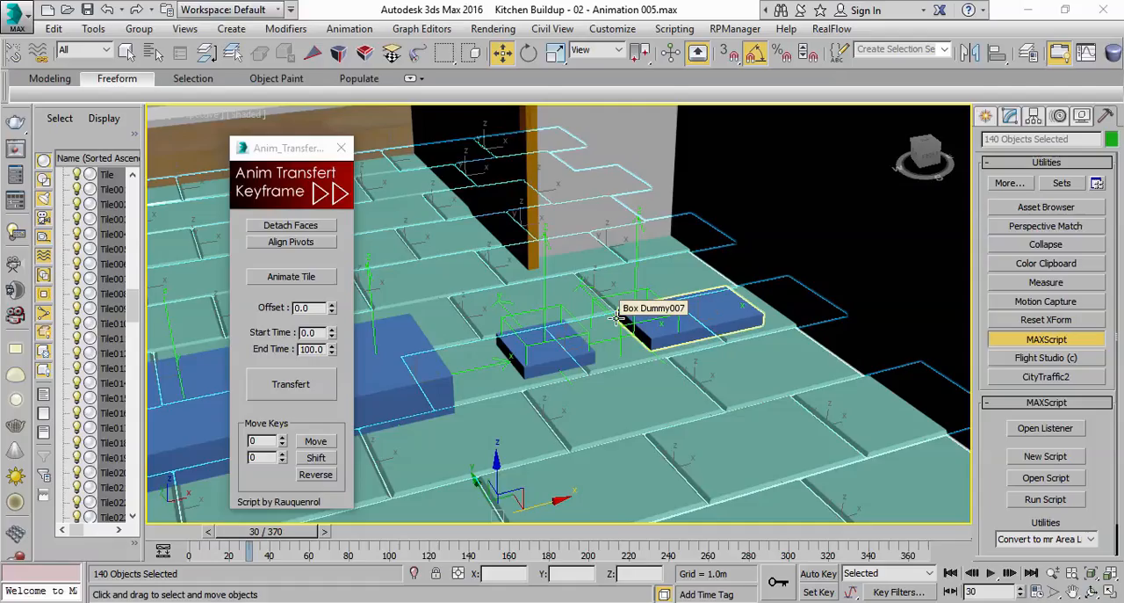
# Drop the tile selection and pick the Animate Tile helper again as the transfer script's reference
pyautogui.click(126, 52)
pyautogui.click(777, 203)
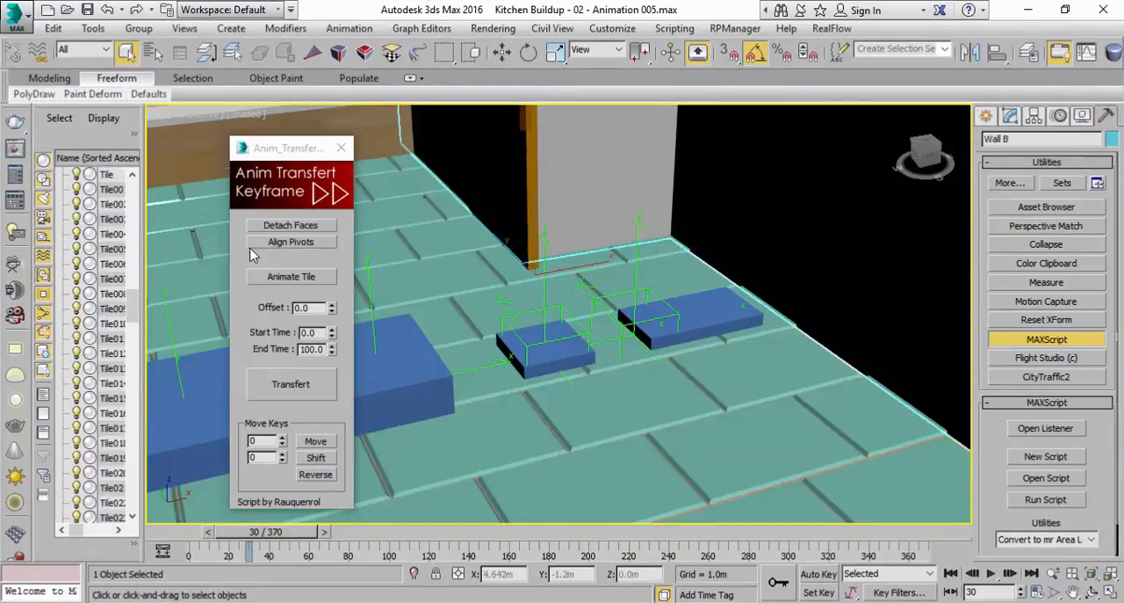
pyautogui.click(273, 279)
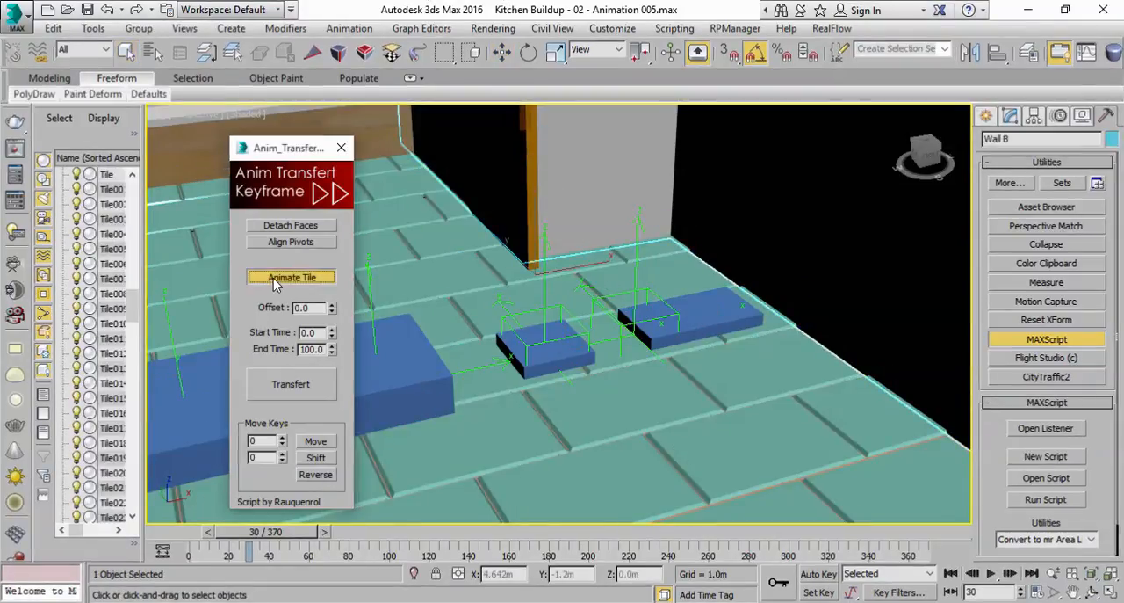
pyautogui.click(635, 289)
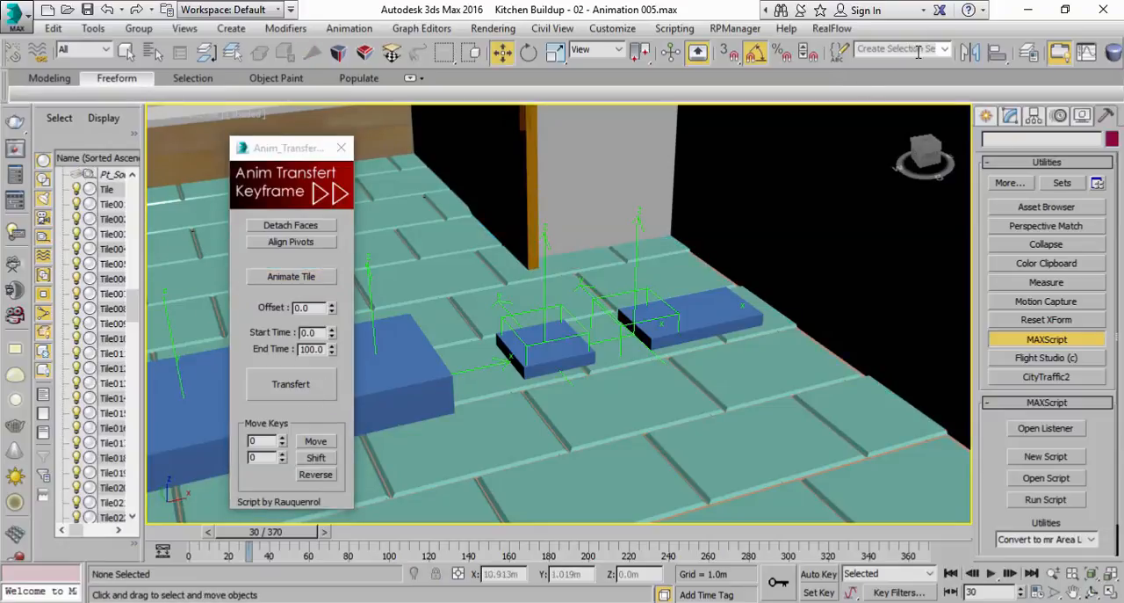
# Recall the Tiles selection set and transfer the Animate Tile helper's keyframes to all floor tiles
pyautogui.click(946, 54)
pyautogui.click(921, 67)
pyautogui.scroll(-3, 626, 327)
pyautogui.moveTo(626, 328); pyautogui.dragTo(583, 383, button='middle')
pyautogui.scroll(3, 665, 326)
pyautogui.scroll(-4, 811, 337)
pyautogui.scroll(-5, 816, 328)
pyautogui.scroll(5, 765, 331)
pyautogui.scroll(4, 587, 379)
pyautogui.moveTo(667, 335); pyautogui.dragTo(369, 383, button='middle')
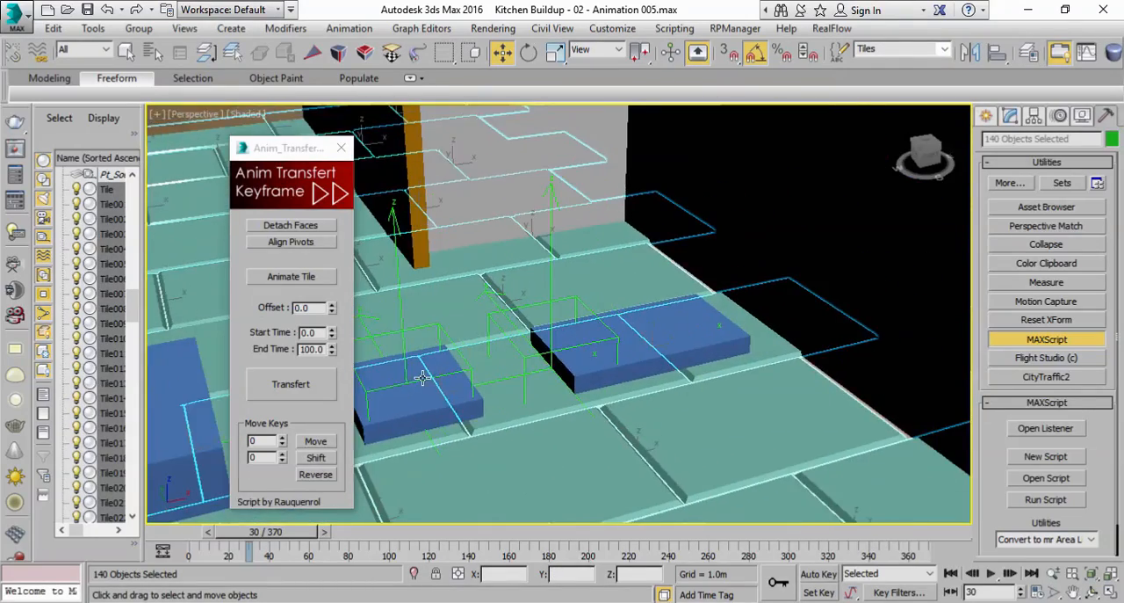
pyautogui.click(294, 392)
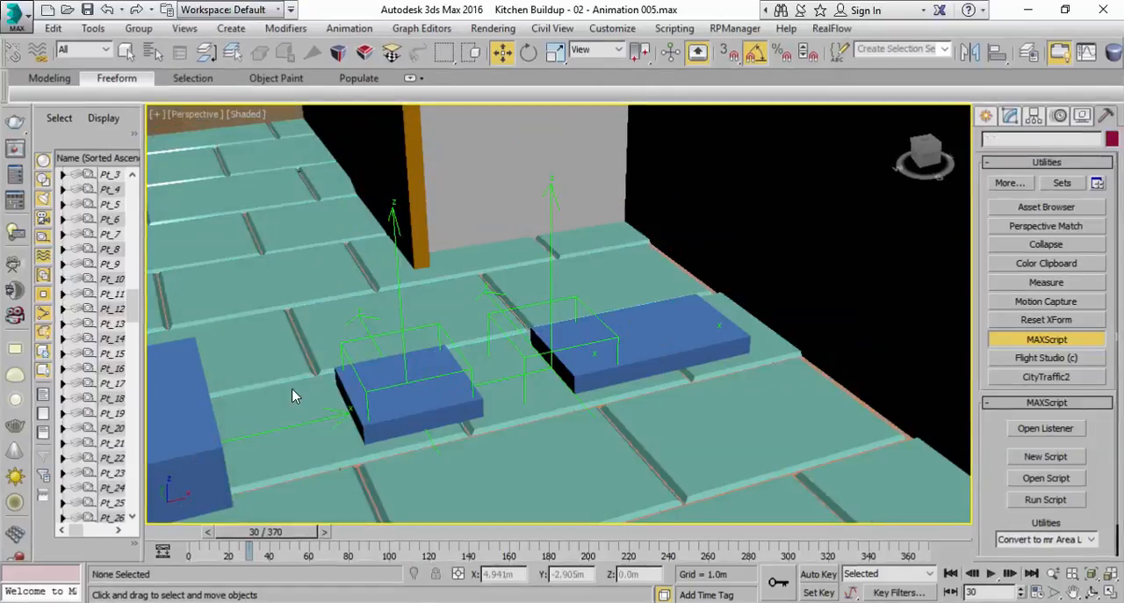
# Inspect the floor tiles and the row of animation helpers across the whole kitchen
pyautogui.scroll(-5, 477, 339)
pyautogui.moveTo(477, 339); pyautogui.dragTo(816, 296, button='middle')
pyautogui.scroll(-2, 816, 296)
pyautogui.moveTo(687, 406)
pyautogui.mouseDown(button='middle')
pyautogui.moveTo(622, 439)
pyautogui.moveTo(706, 413)
pyautogui.mouseUp(button='middle')
pyautogui.scroll(-3, 622, 439)
pyautogui.scroll(5, 706, 413)
pyautogui.moveTo(588, 455); pyautogui.dragTo(667, 473, button='middle')
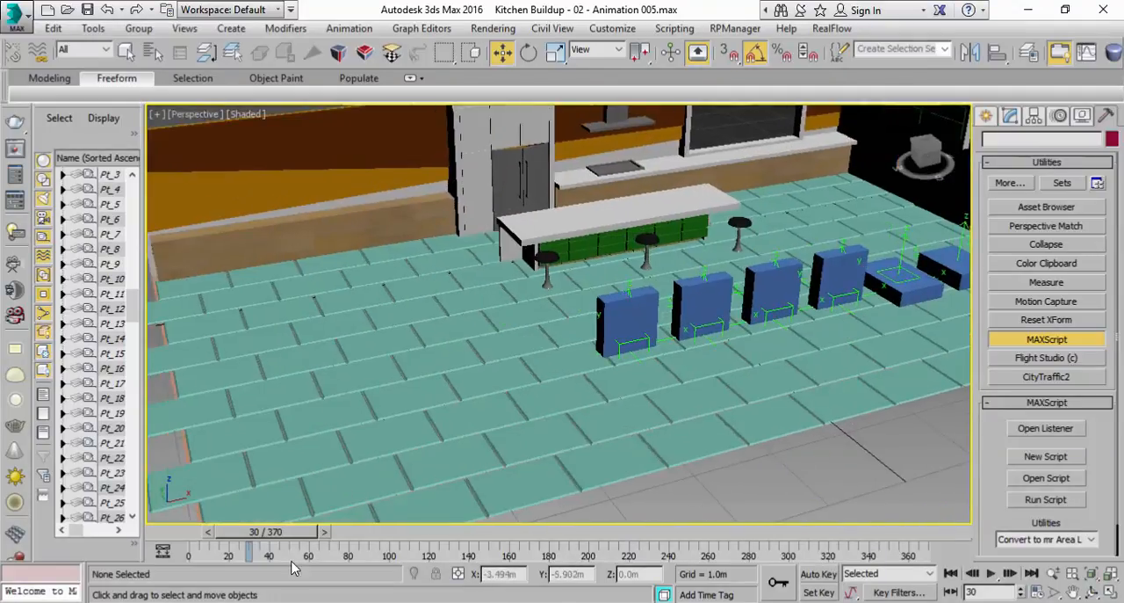
# Scrub through the opening frames and examine the tile flip near the animation helpers and across the kitchen floor
pyautogui.moveTo(274, 532); pyautogui.dragTo(238, 544)
pyautogui.moveTo(949, 264); pyautogui.dragTo(619, 351, button='middle')
pyautogui.scroll(5, 628, 347)
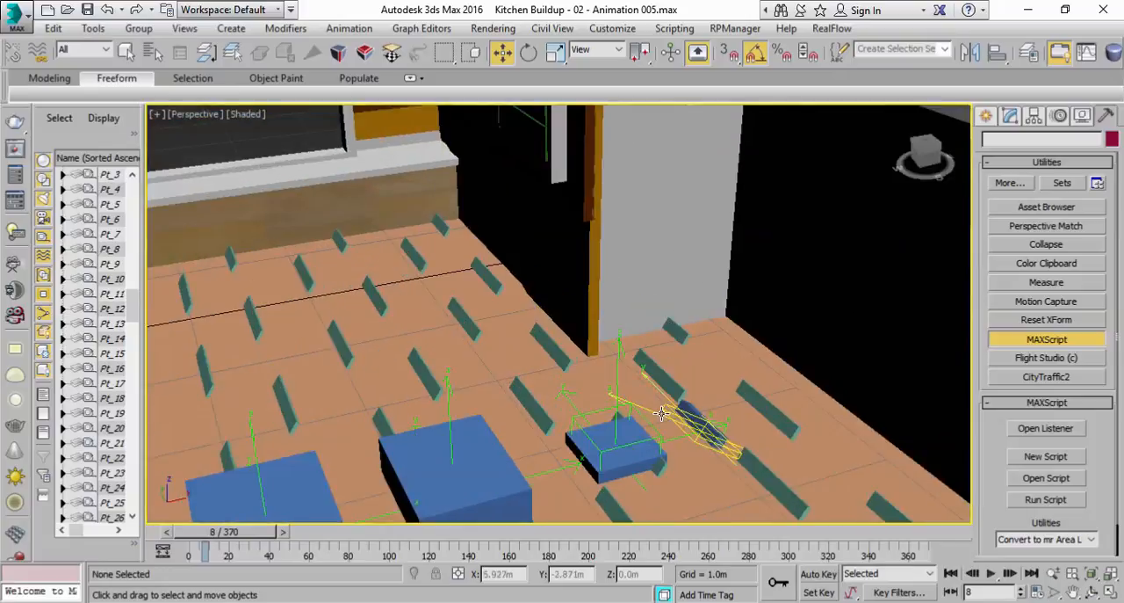
pyautogui.moveTo(399, 419); pyautogui.dragTo(417, 341, button='middle')
pyautogui.moveTo(268, 537); pyautogui.dragTo(300, 543)
pyautogui.scroll(-3, 562, 325)
pyautogui.moveTo(562, 325); pyautogui.dragTo(824, 286, button='middle')
pyautogui.scroll(-4, 546, 341)
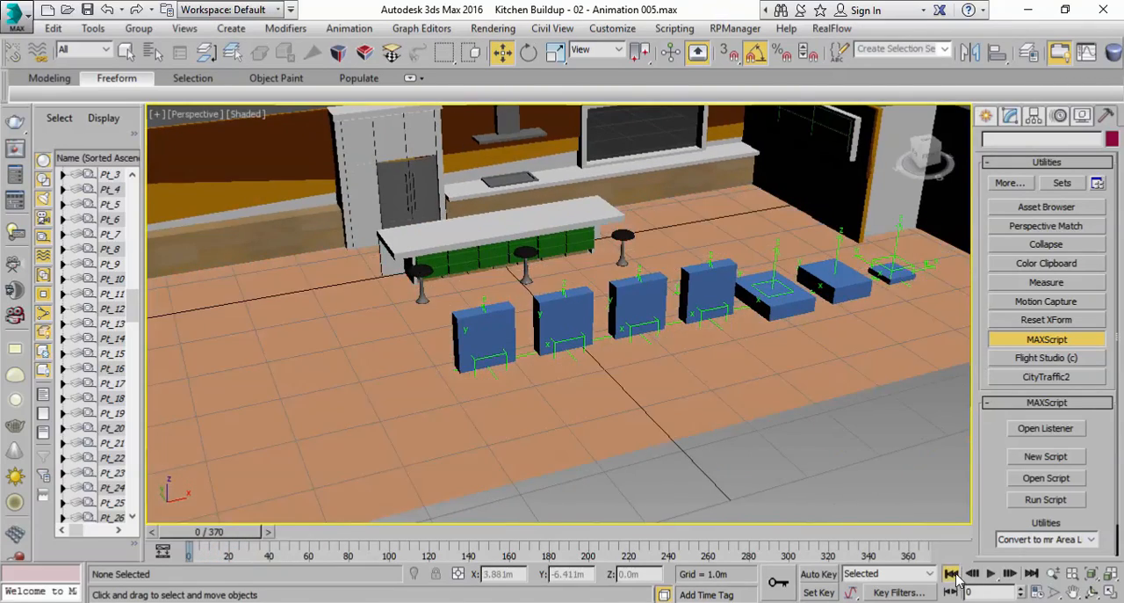
# Play the tile animation from the first frame several times and select a front-row floor tile to check its keyframes
pyautogui.click(955, 576)
pyautogui.scroll(-3, 682, 360)
pyautogui.moveTo(682, 359)
pyautogui.keyDown('alt'); pyautogui.mouseDown(button='middle')
pyautogui.moveTo(670, 371)
pyautogui.moveTo(694, 367)
pyautogui.mouseUp(button='middle'); pyautogui.keyUp('alt')
pyautogui.click(989, 573)
pyautogui.click(989, 572)
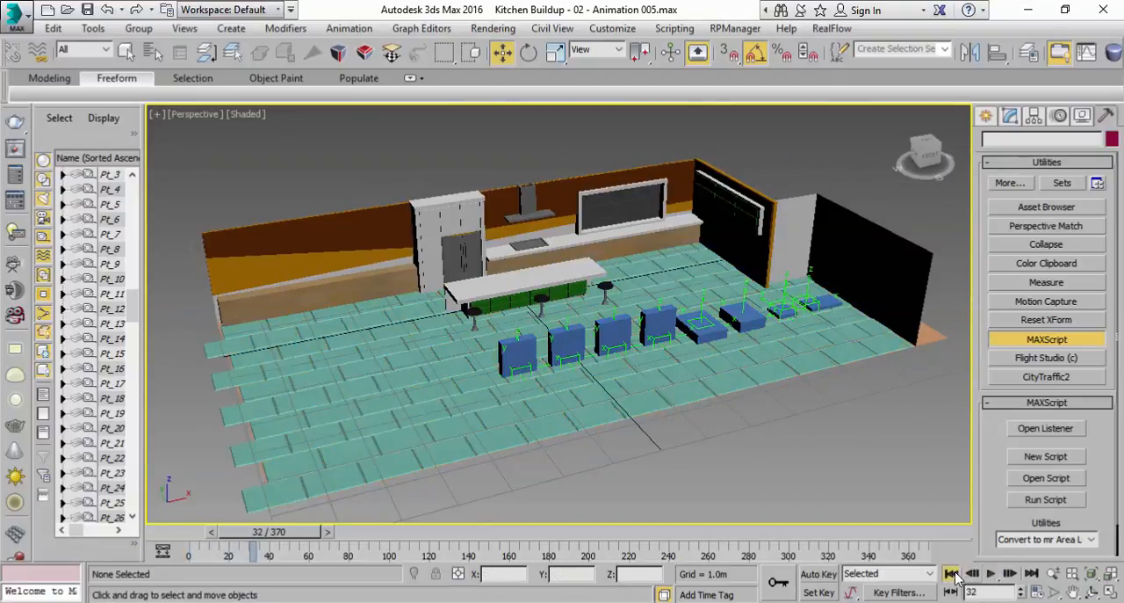
pyautogui.click(952, 574)
pyautogui.click(989, 572)
pyautogui.click(989, 572)
pyautogui.click(952, 574)
pyautogui.click(990, 574)
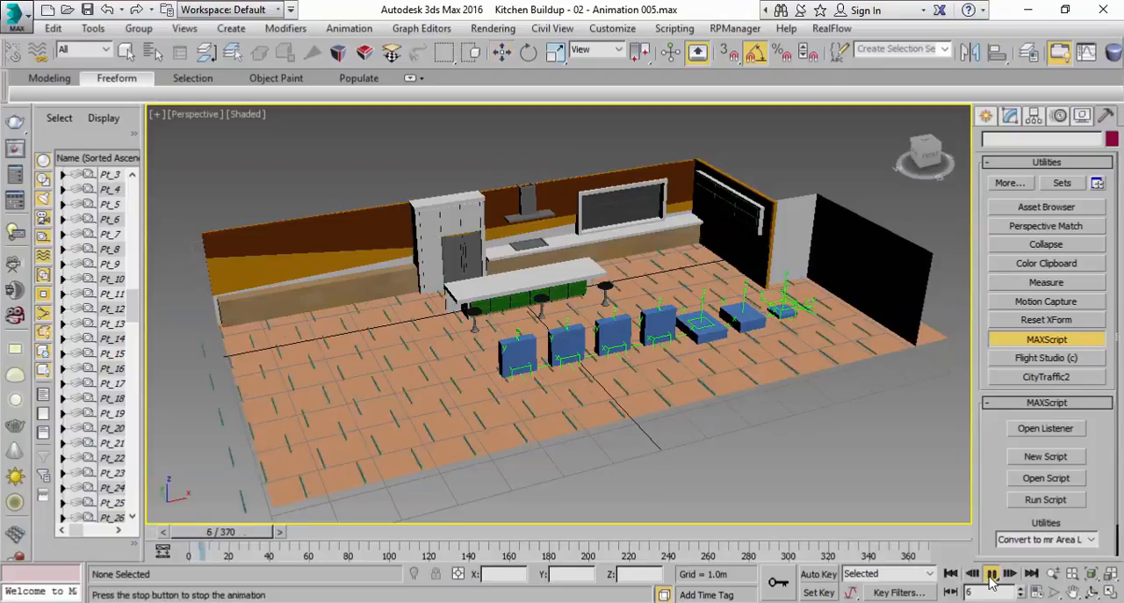
pyautogui.click(990, 573)
pyautogui.click(400, 464)
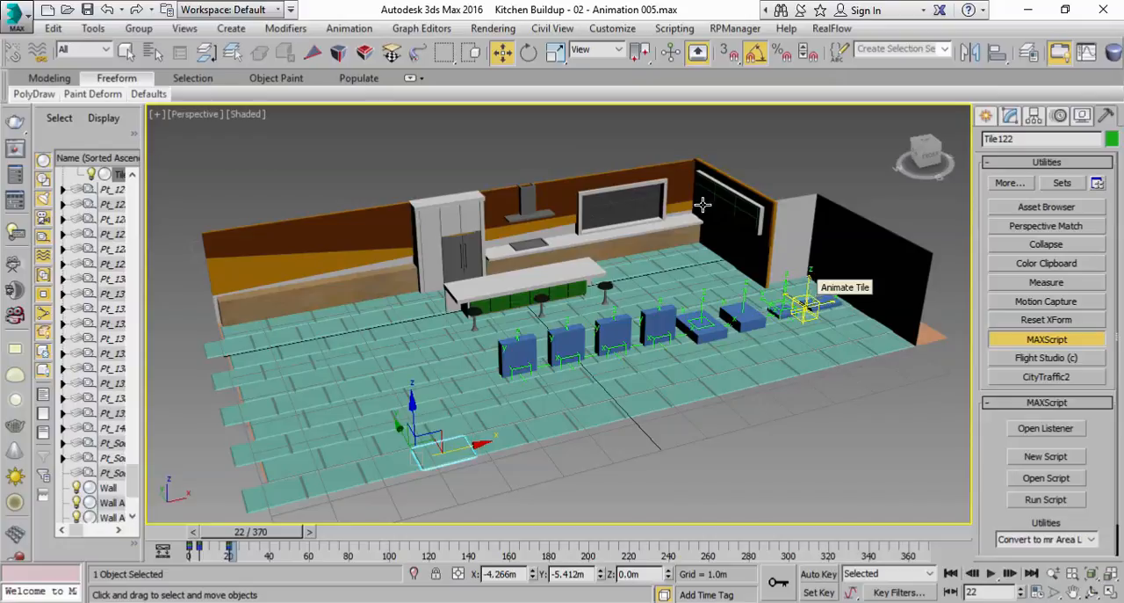
pyautogui.moveTo(763, 425); pyautogui.dragTo(717, 453, button='middle')
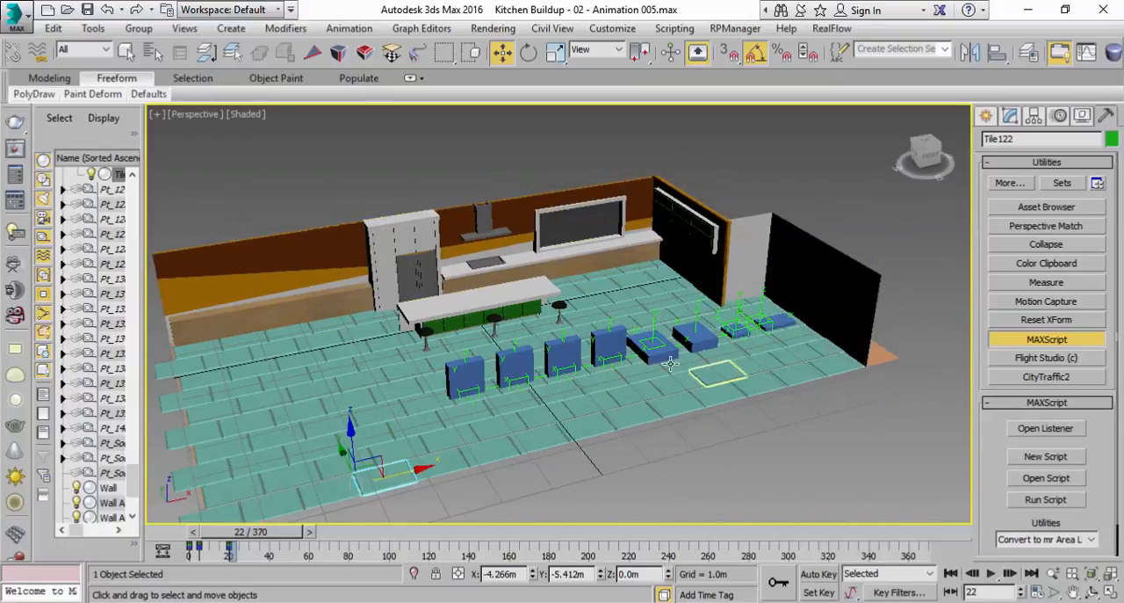
# Run the Anim_Transfert_Keyframe.mse script, close the duplicate script windows and run it again to have one fresh window beside the kitchen
pyautogui.click(986, 115)
pyautogui.click(1107, 117)
pyautogui.click(675, 28)
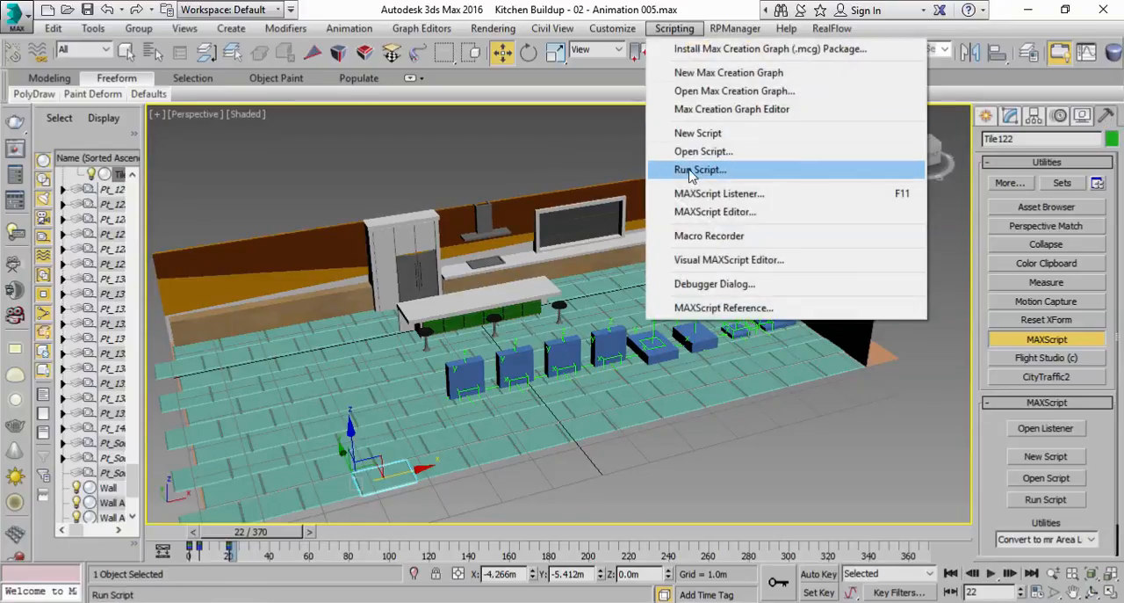
pyautogui.click(1118, 123)
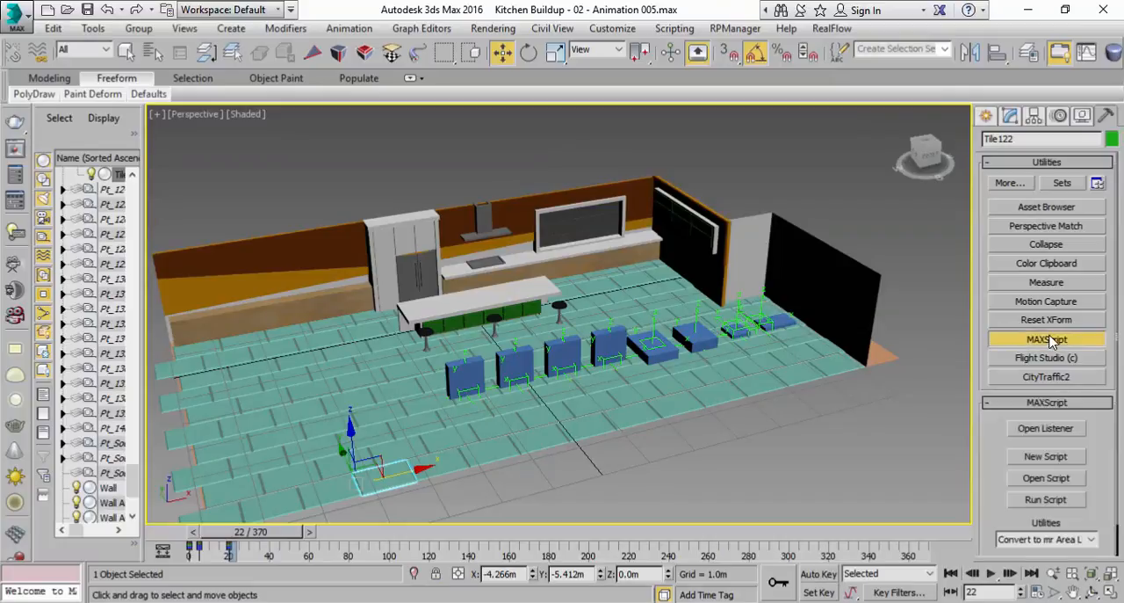
pyautogui.click(1041, 500)
pyautogui.doubleClick(281, 368)
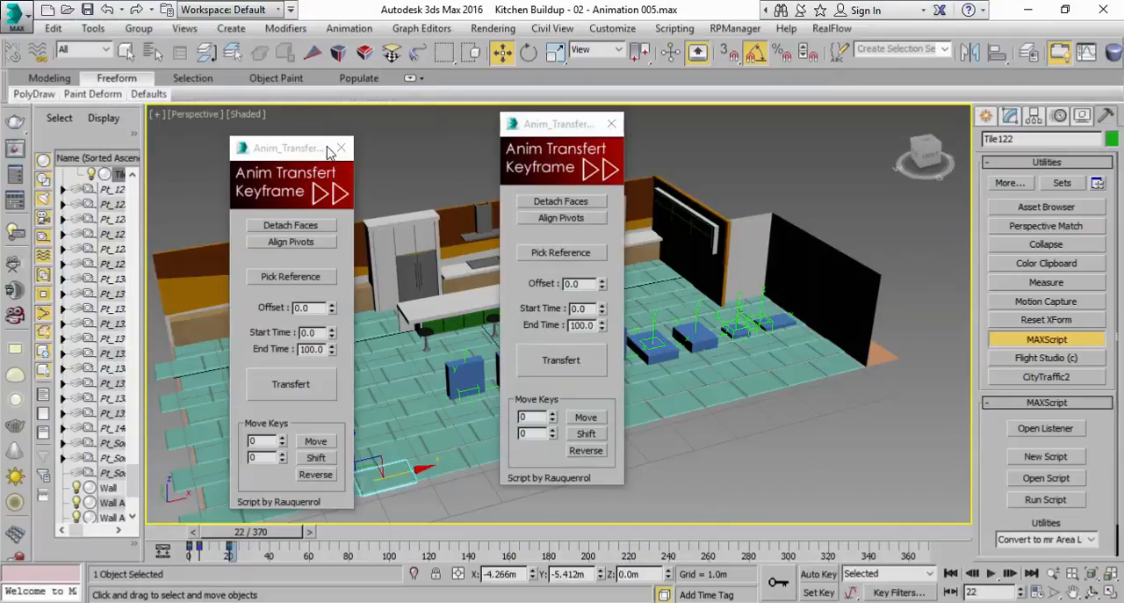
pyautogui.click(341, 148)
pyautogui.click(611, 124)
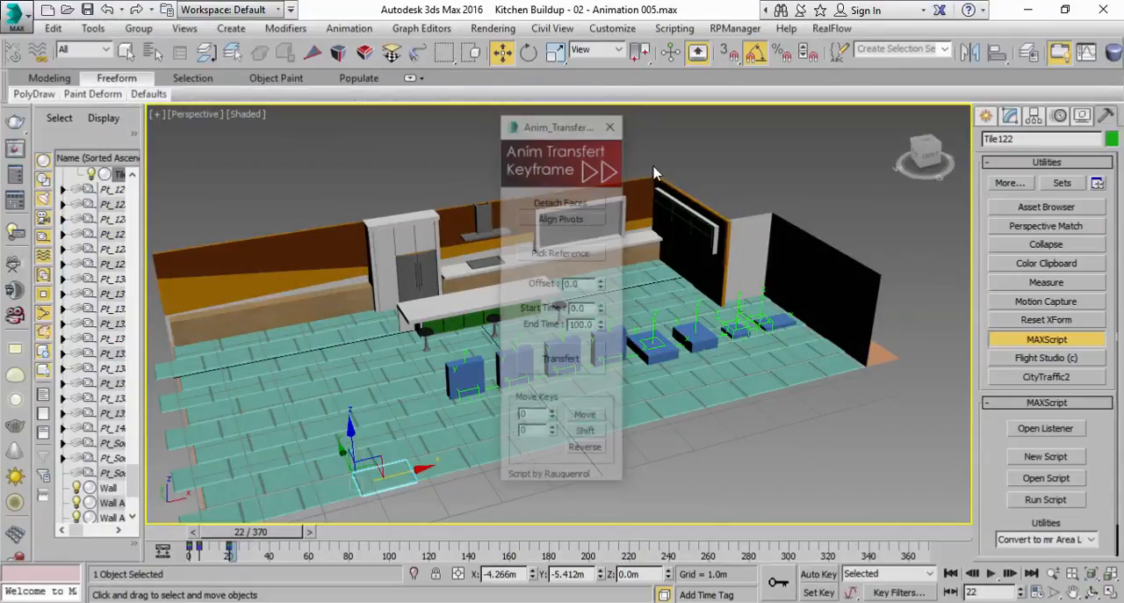
pyautogui.click(1035, 500)
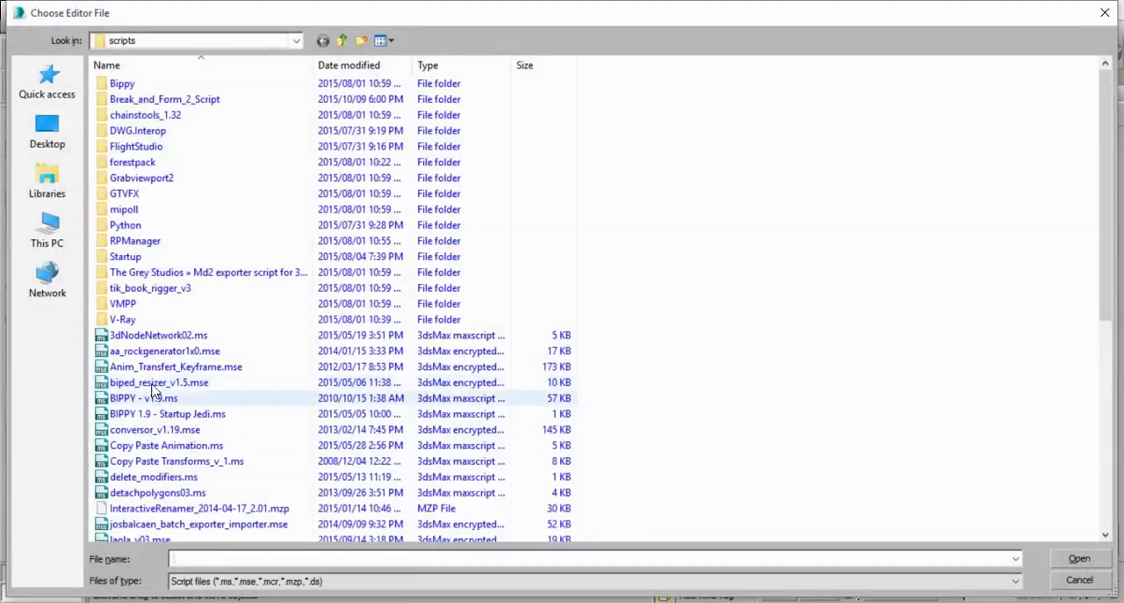
pyautogui.doubleClick(176, 367)
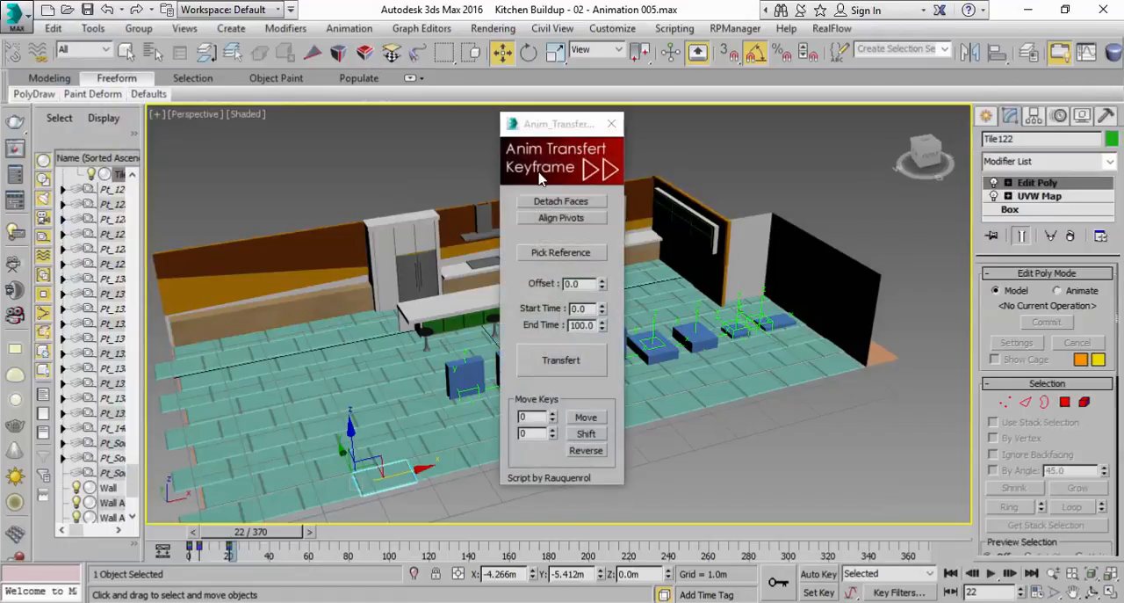
pyautogui.moveTo(560, 131); pyautogui.dragTo(837, 193)
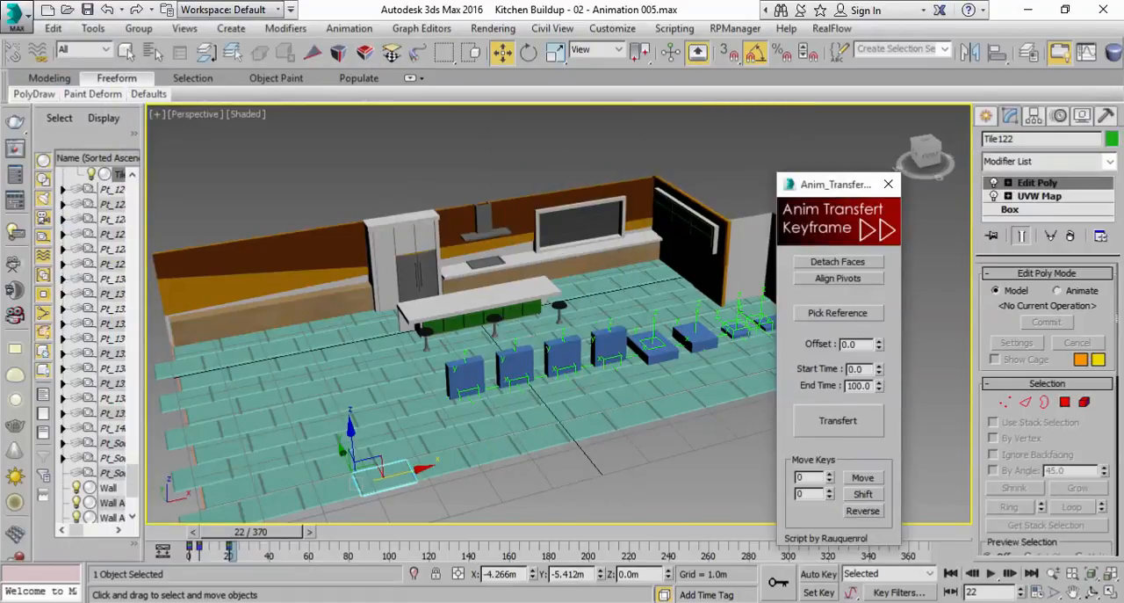
# Go to frame 13, recall the Tiles selection set and shift the tiles' keys by 5 with the transfer script
pyautogui.moveTo(246, 532); pyautogui.dragTo(225, 538)
pyautogui.press('w')
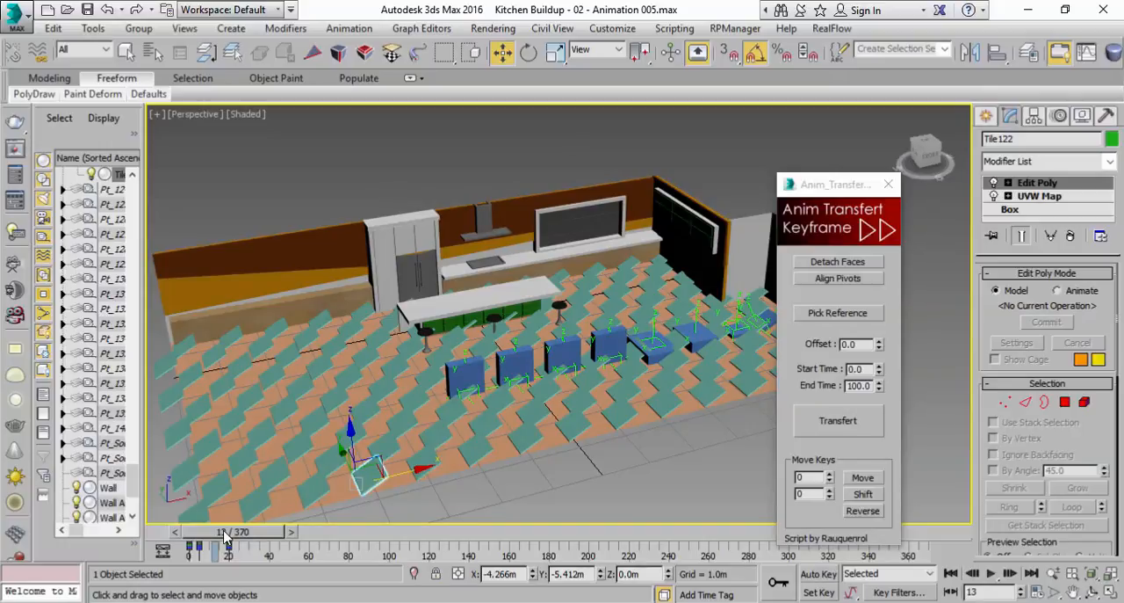
pyautogui.moveTo(815, 189); pyautogui.dragTo(825, 159)
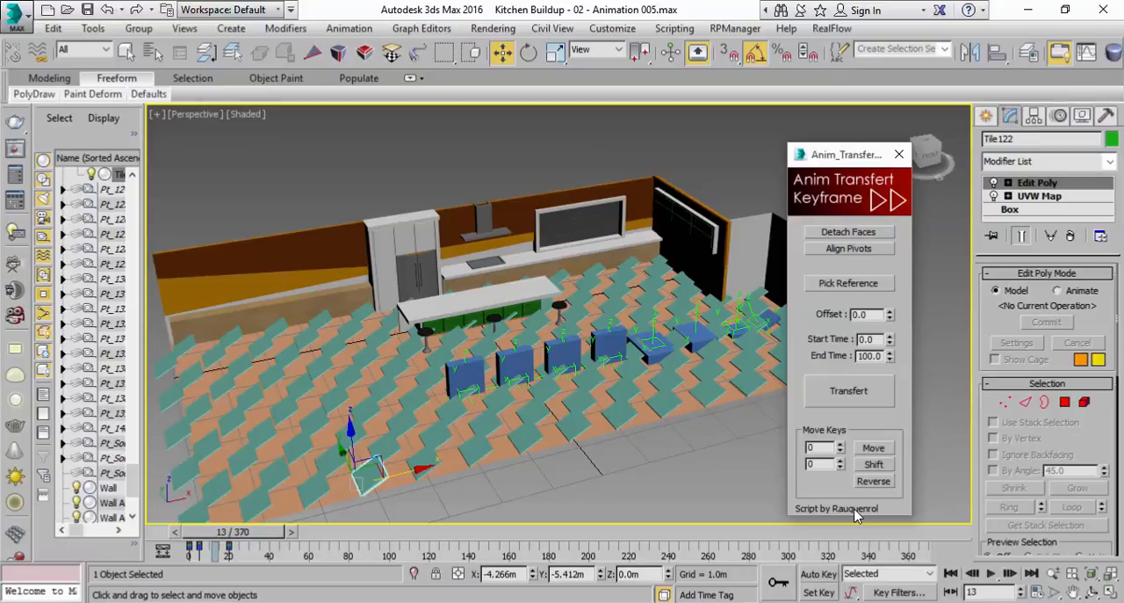
pyautogui.click(943, 50)
pyautogui.click(939, 63)
pyautogui.moveTo(494, 455); pyautogui.dragTo(587, 433, button='middle')
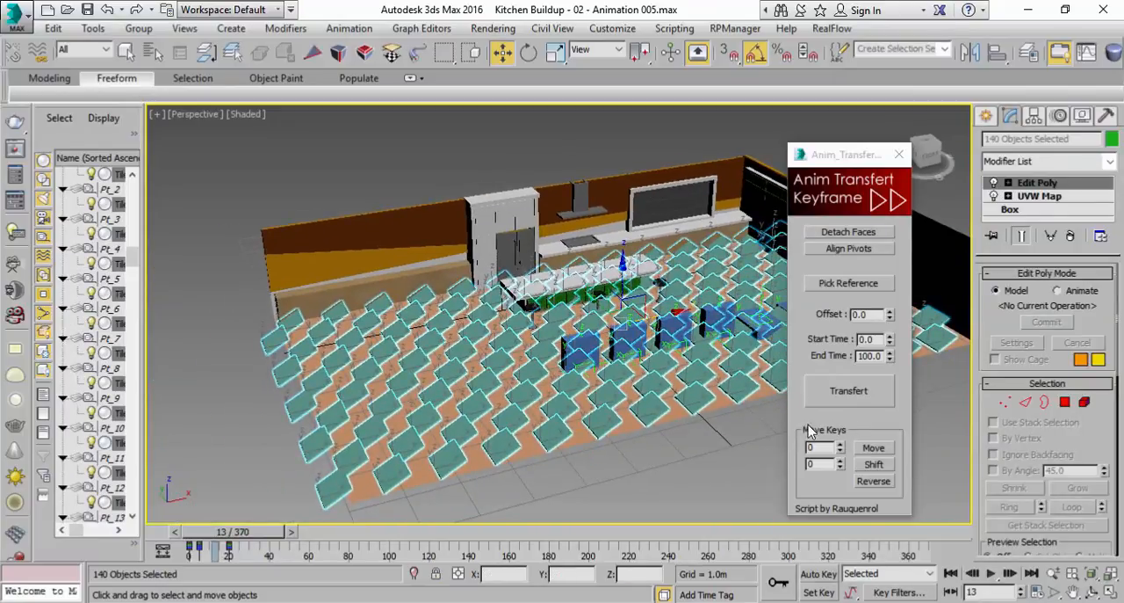
pyautogui.click(849, 430)
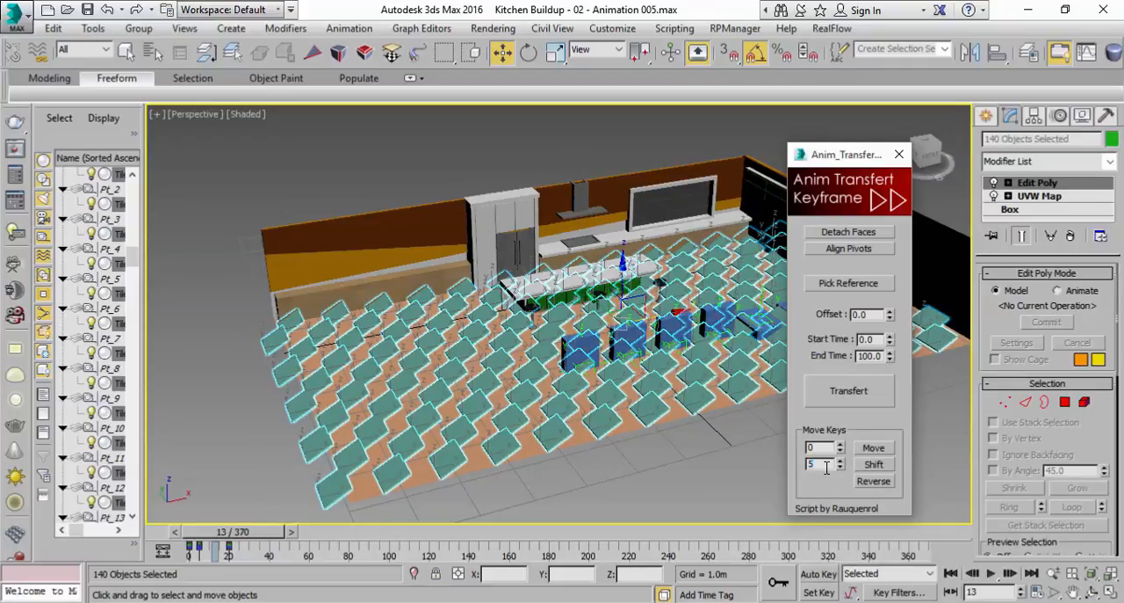
pyautogui.click(879, 465)
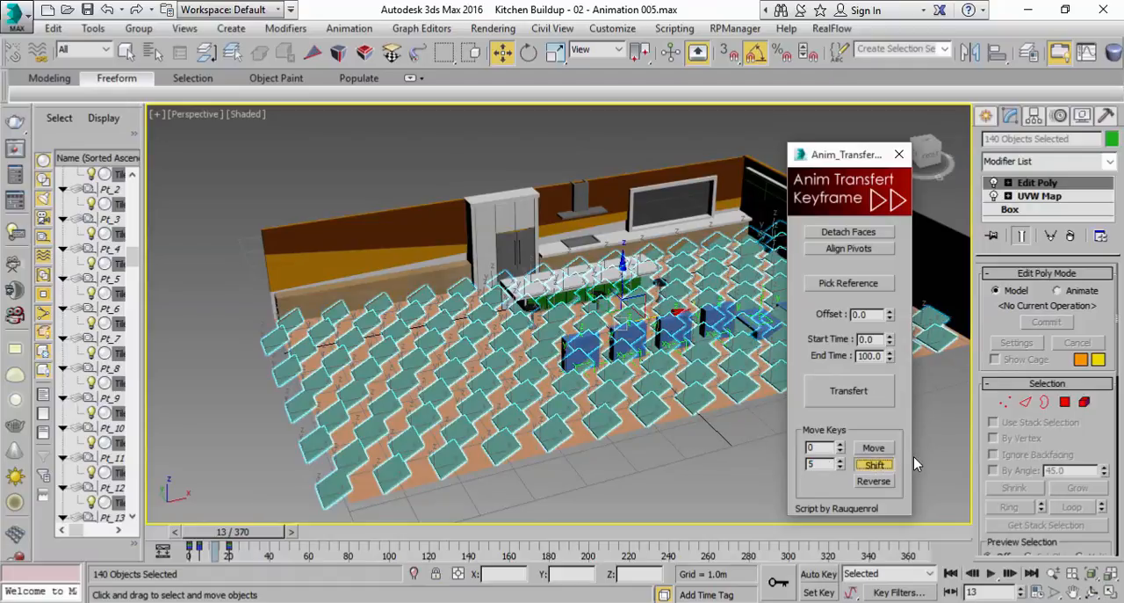
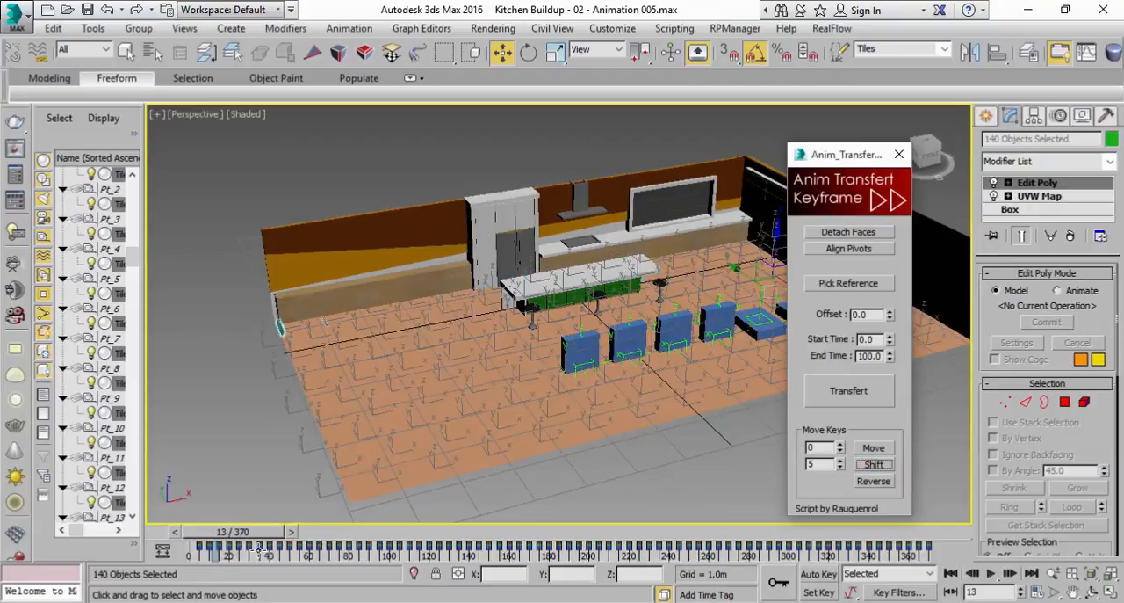
# Play the shifted tile animation from the first frame and examine it from another angle over the kitchen
pyautogui.moveTo(274, 534); pyautogui.dragTo(241, 534)
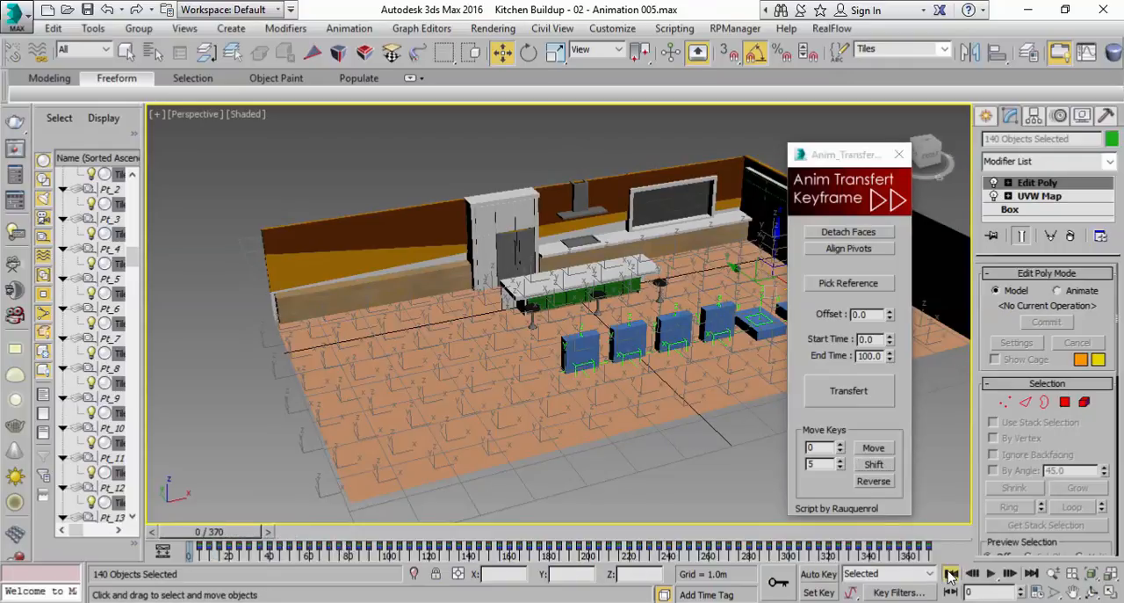
pyautogui.click(990, 572)
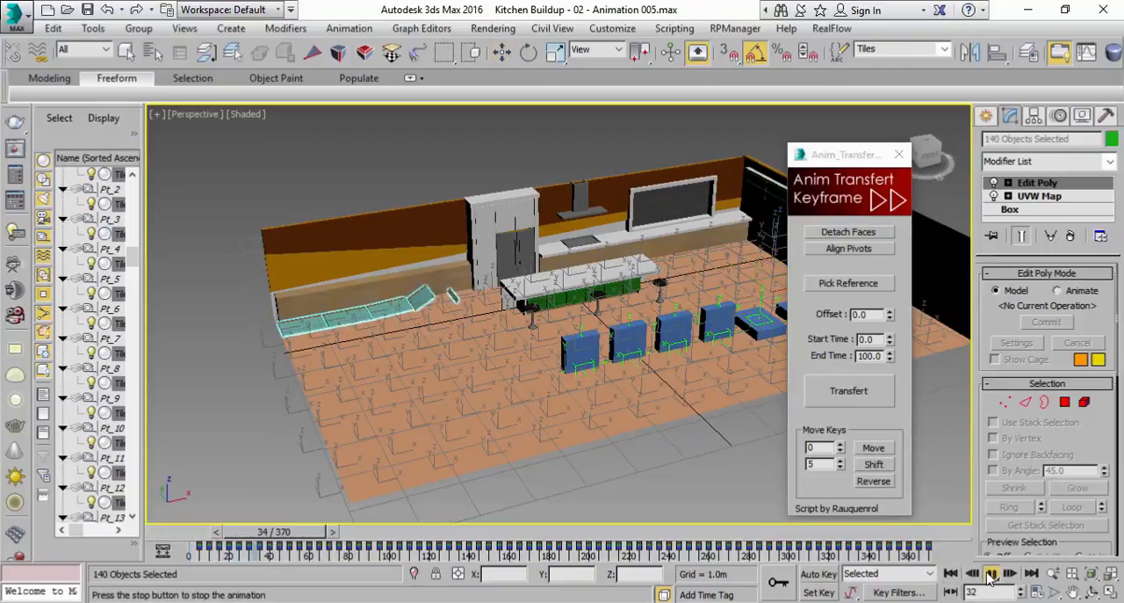
pyautogui.moveTo(495, 370)
pyautogui.keyDown('alt'); pyautogui.mouseDown(button='middle')
pyautogui.moveTo(540, 387)
pyautogui.moveTo(535, 401)
pyautogui.moveTo(499, 383)
pyautogui.mouseUp(button='middle'); pyautogui.keyUp('alt')
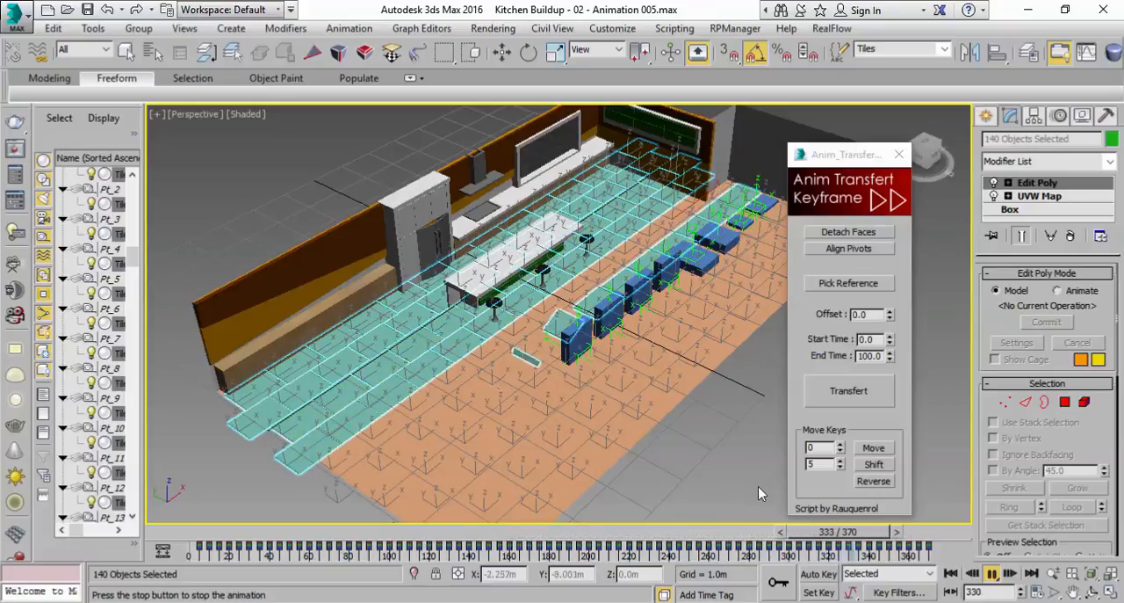
pyautogui.click(992, 573)
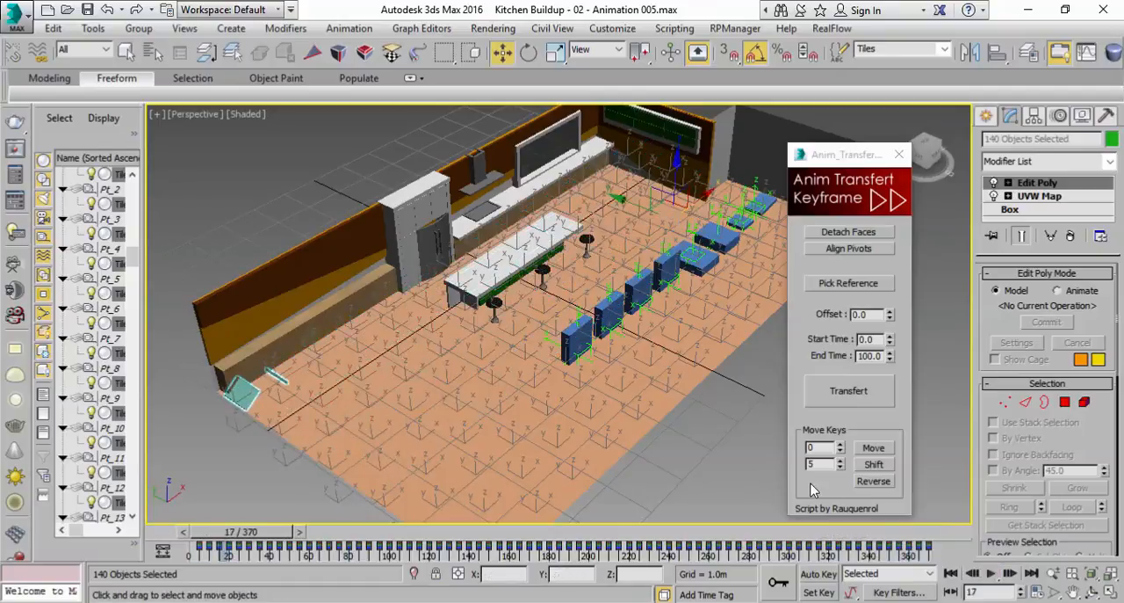
# Deselect the tiles, move the script window off the view, and replay the animation from the first frame, scrubbing on to frame 370
pyautogui.click(713, 472)
pyautogui.keyDown('alt'); pyautogui.moveTo(686, 419); pyautogui.dragTo(703, 391, button='middle'); pyautogui.keyUp('alt')
pyautogui.scroll(3, 715, 403)
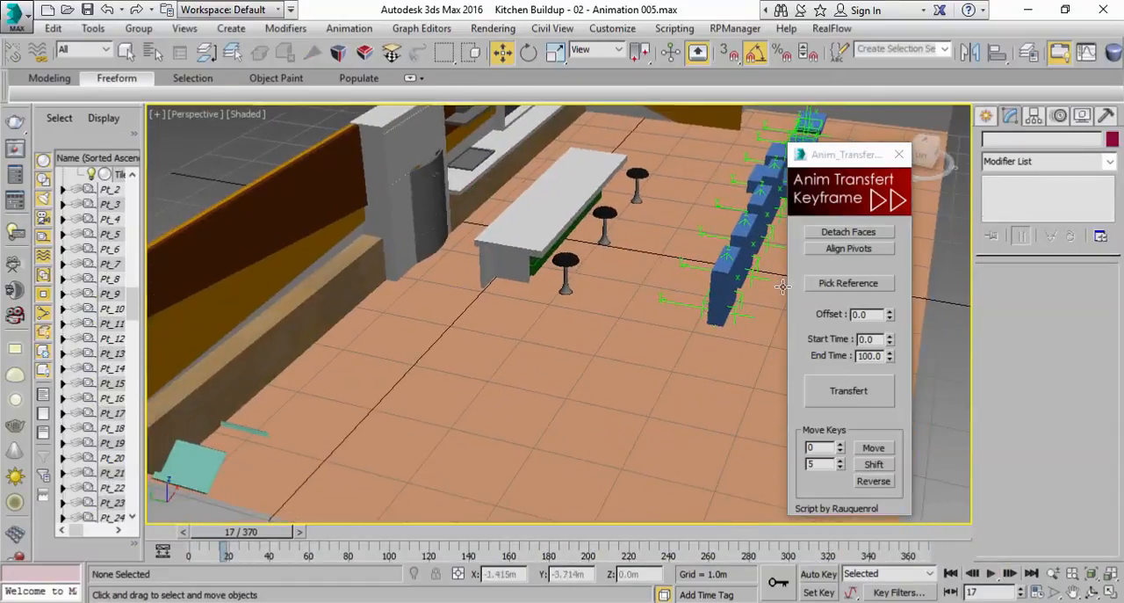
pyautogui.moveTo(845, 158); pyautogui.dragTo(1049, 173)
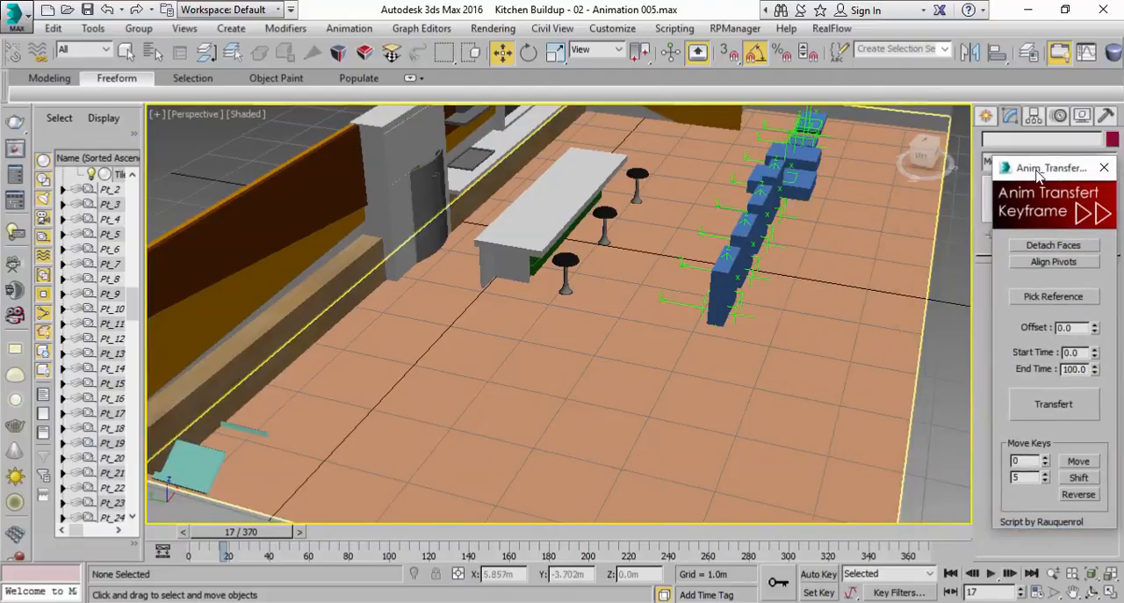
pyautogui.click(950, 573)
pyautogui.click(992, 574)
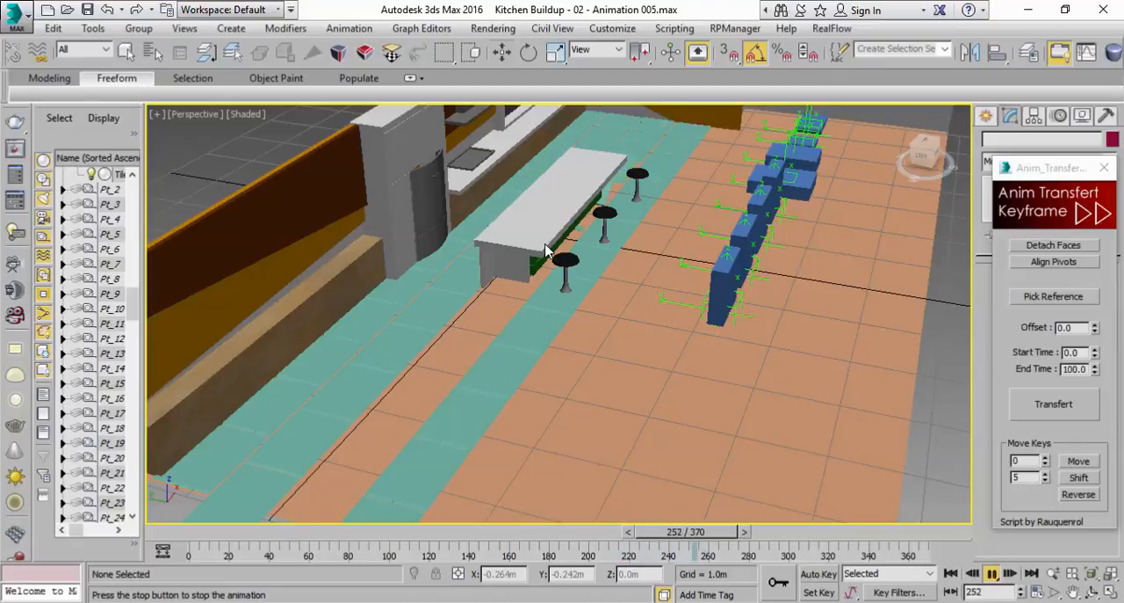
pyautogui.click(992, 573)
pyautogui.moveTo(769, 531); pyautogui.dragTo(729, 531)
pyautogui.moveTo(800, 543); pyautogui.dragTo(947, 546)
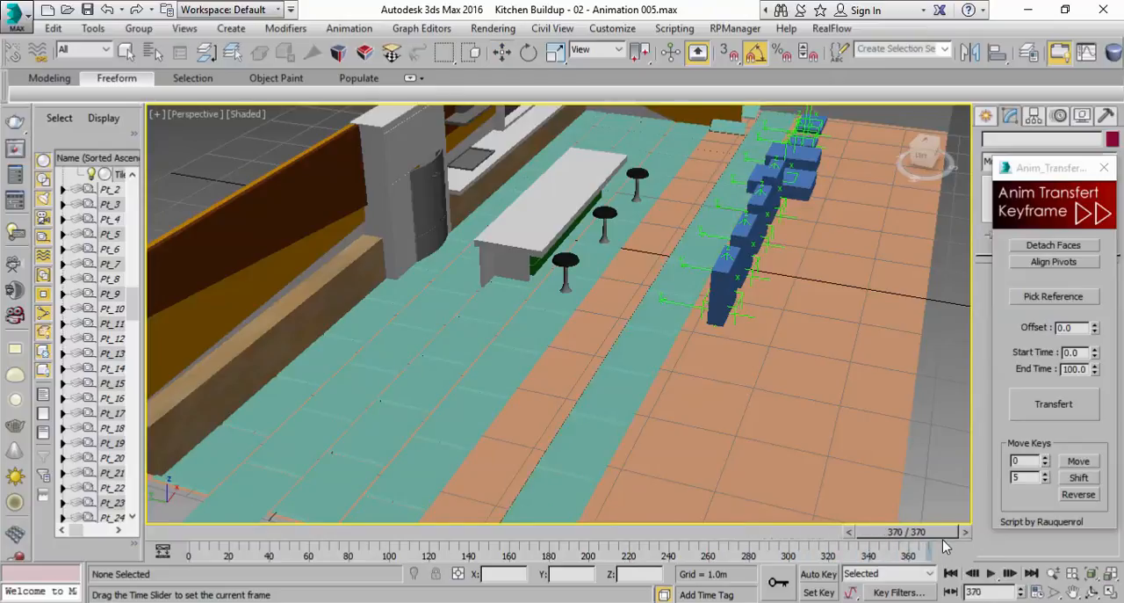
pyautogui.press('w')
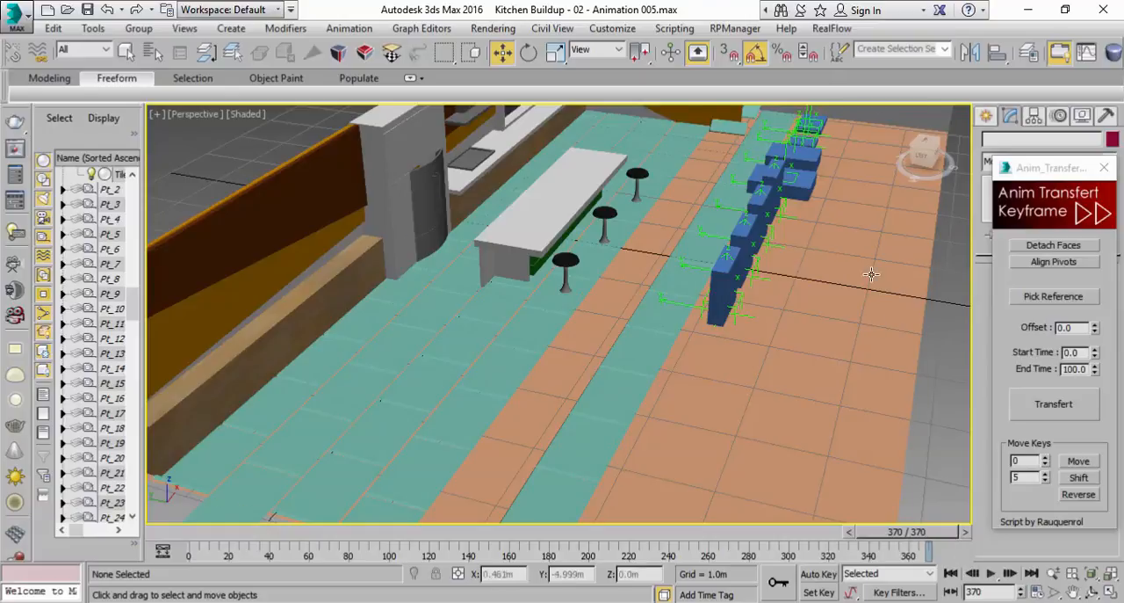
# Recall the Tiles selection set and shift the tiles' keys by -5 with the transfer script
pyautogui.click(944, 49)
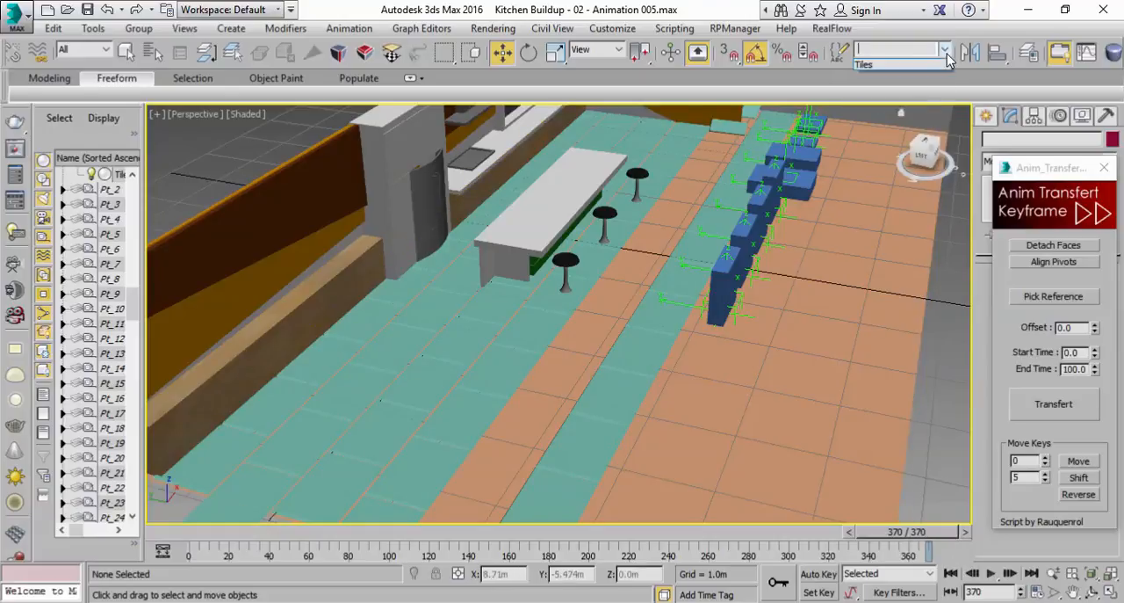
pyautogui.click(918, 67)
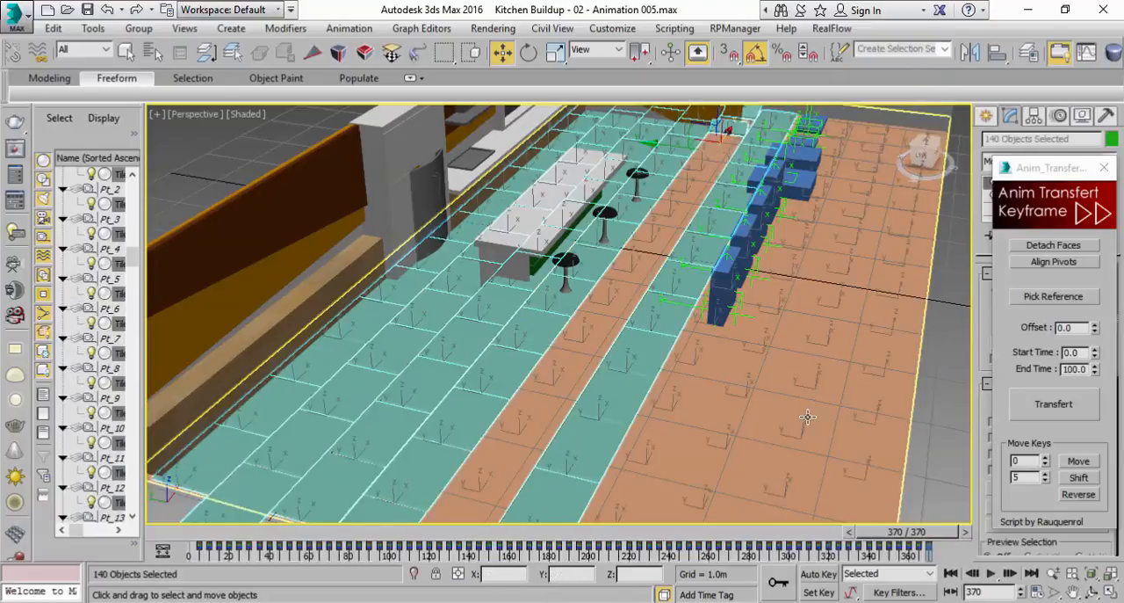
pyautogui.doubleClick(1020, 477)
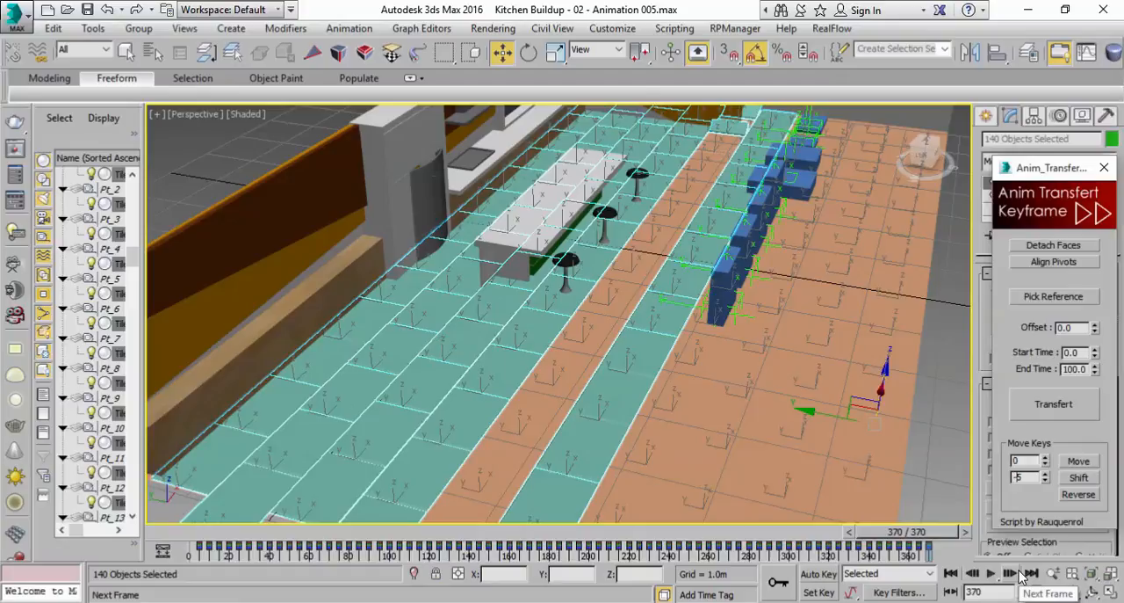
pyautogui.click(1071, 479)
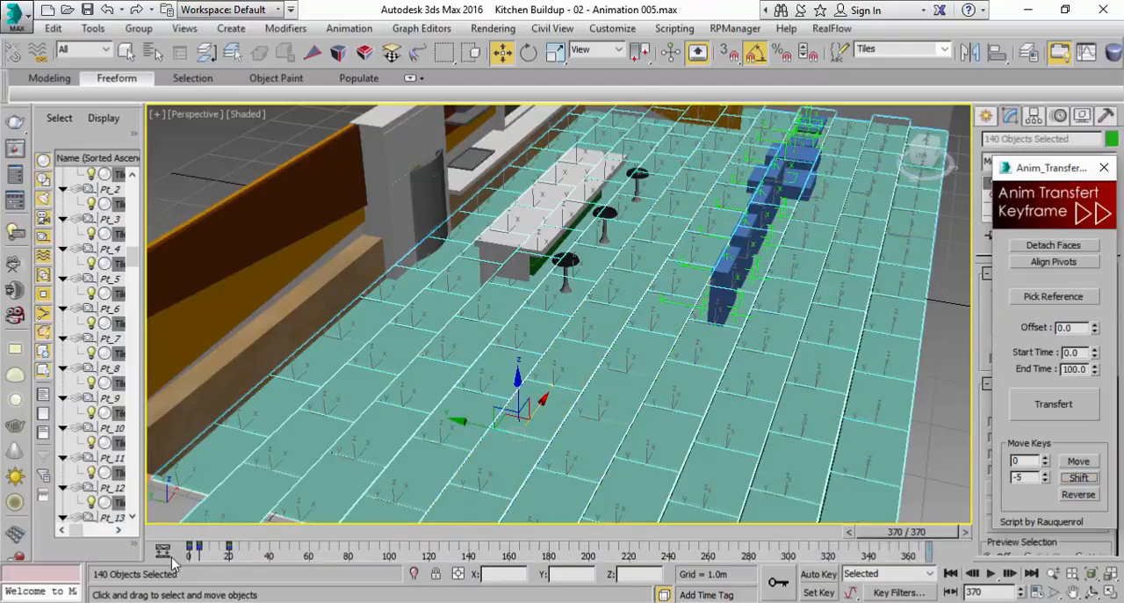
# Go to frame 16 and shift the selected tiles' keys by 1 with the transfer script
pyautogui.click(228, 537)
pyautogui.moveTo(229, 546); pyautogui.dragTo(243, 546)
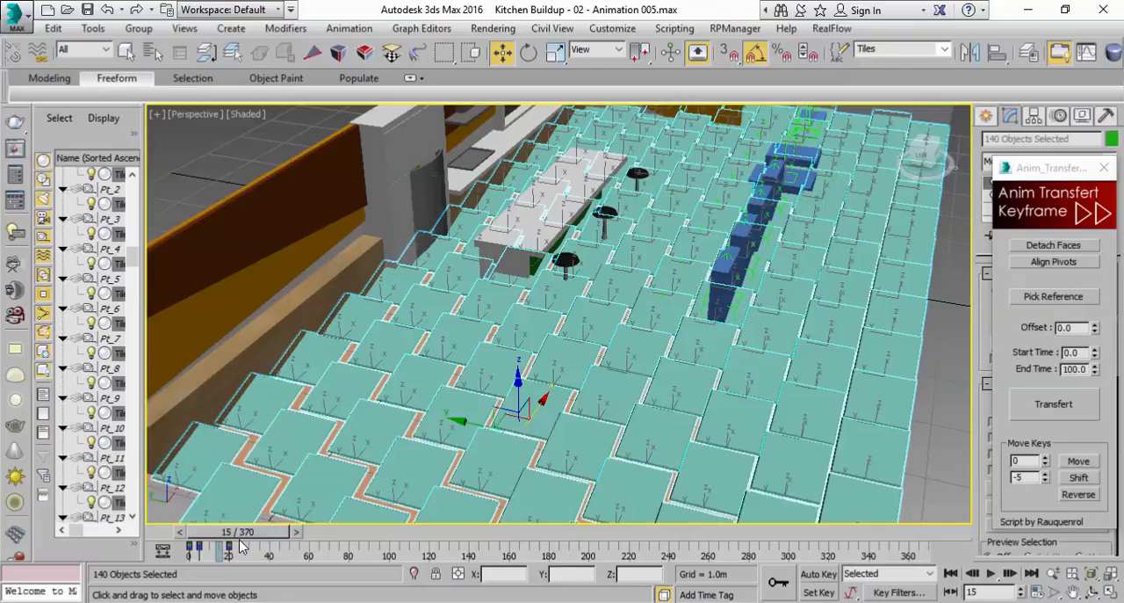
pyautogui.click(1045, 476)
pyautogui.click(1046, 476)
pyautogui.click(1045, 475)
pyautogui.moveTo(279, 536)
pyautogui.mouseDown()
pyautogui.moveTo(254, 539)
pyautogui.moveTo(288, 539)
pyautogui.moveTo(274, 538)
pyautogui.mouseUp()
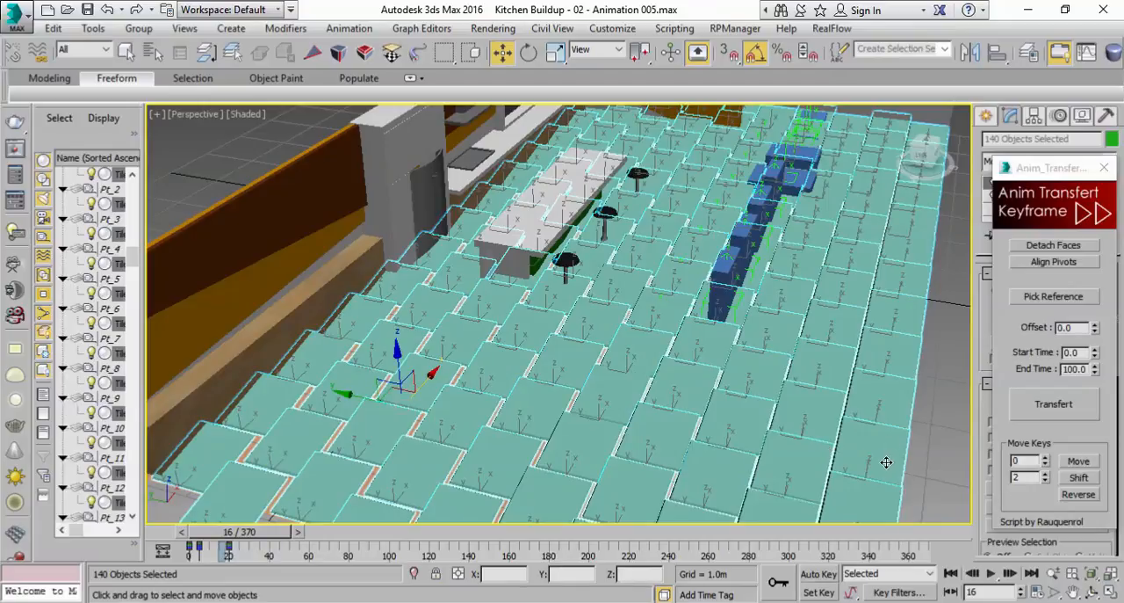
pyautogui.click(1044, 481)
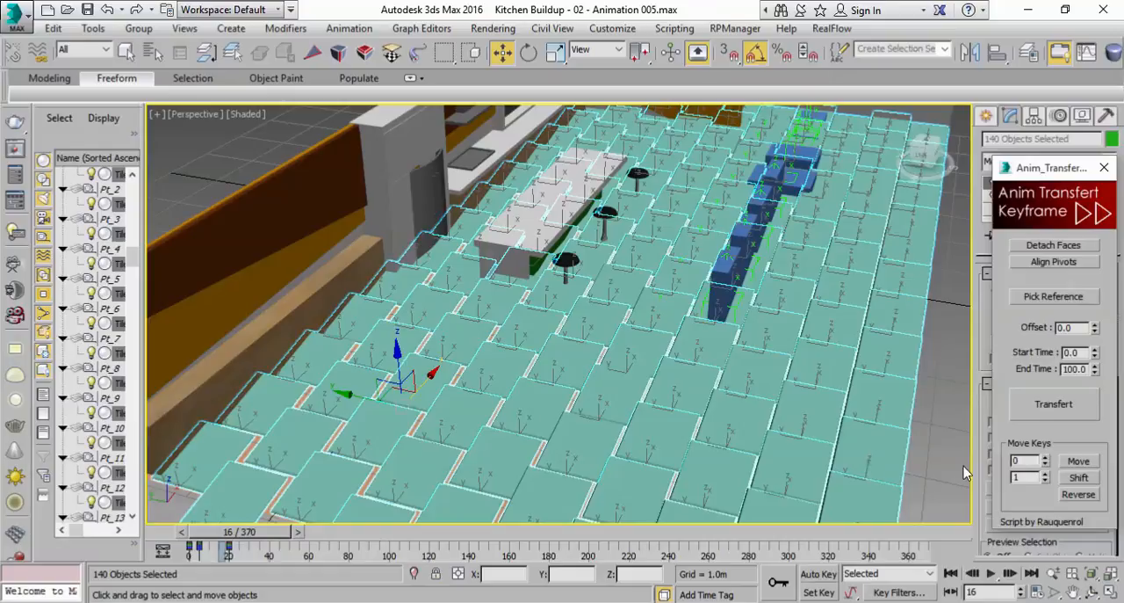
pyautogui.click(1078, 478)
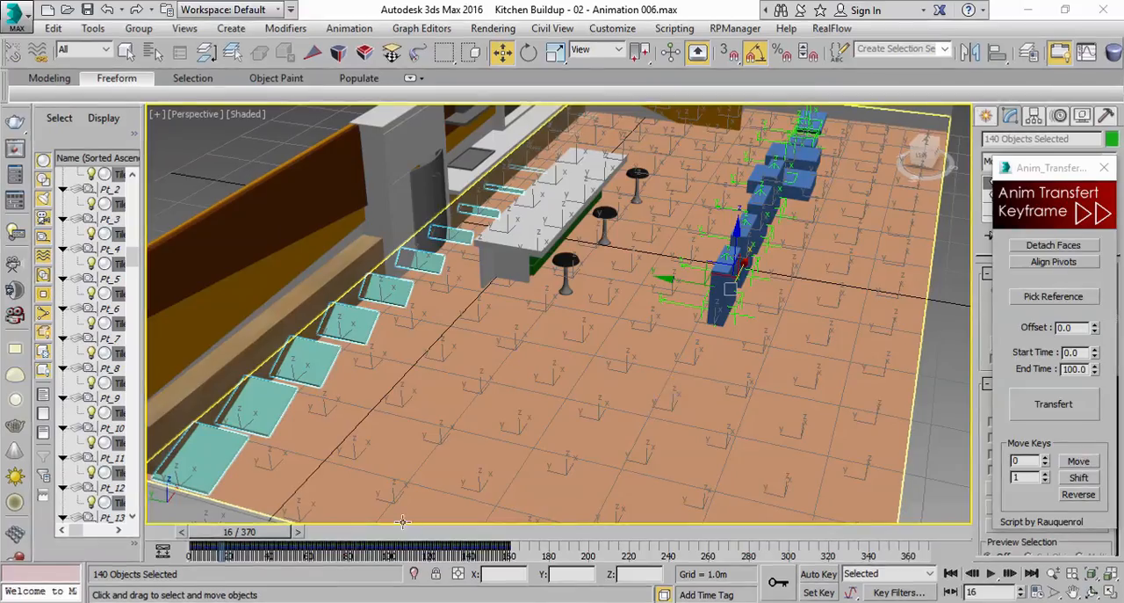
# Play the tile animation from the first frame several times, with the tiles selected and deselected, to check the faster stagger
pyautogui.moveTo(261, 538); pyautogui.dragTo(209, 537)
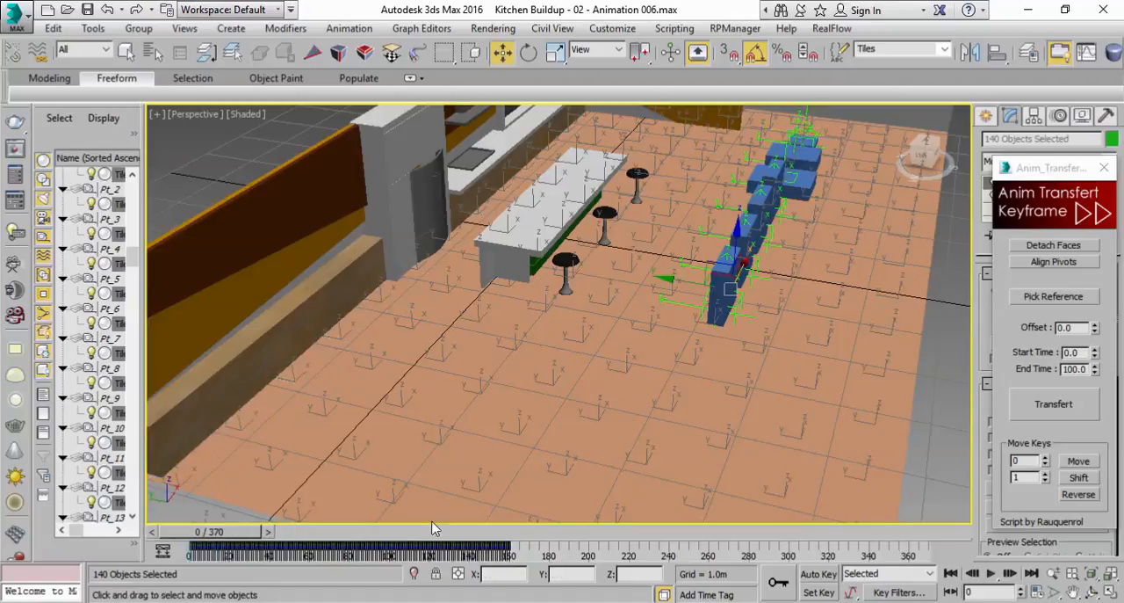
pyautogui.click(991, 572)
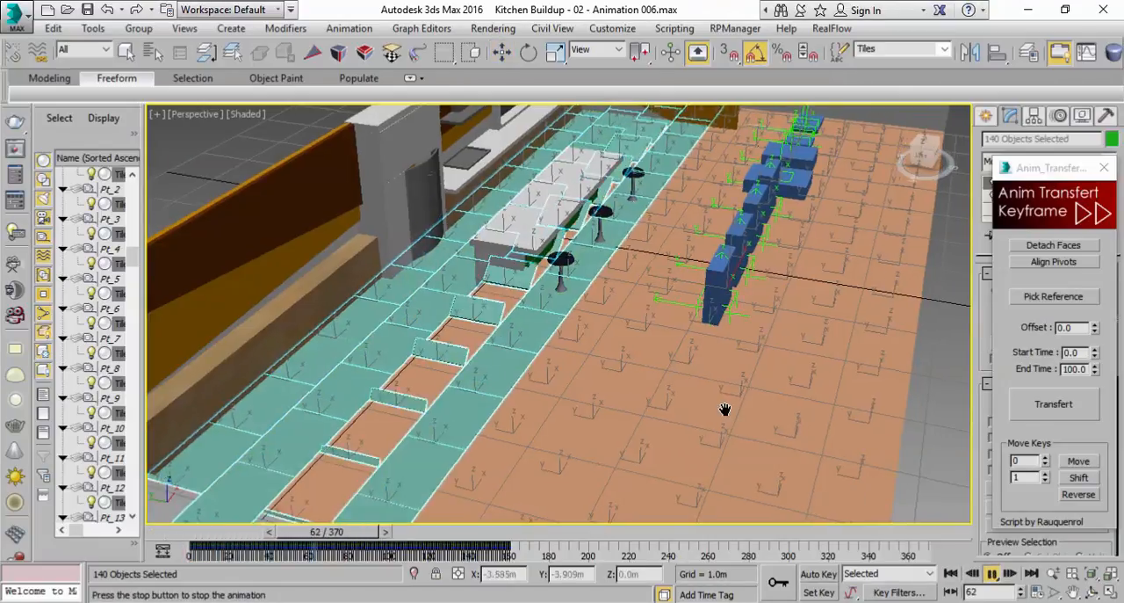
pyautogui.scroll(-3, 761, 405)
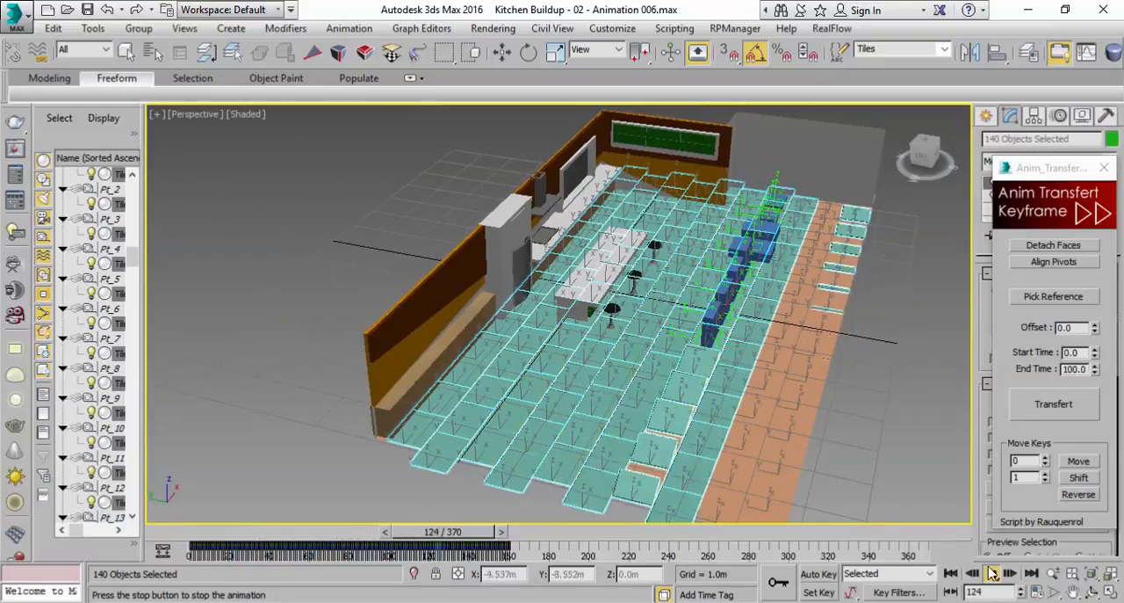
pyautogui.click(992, 574)
pyautogui.click(886, 448)
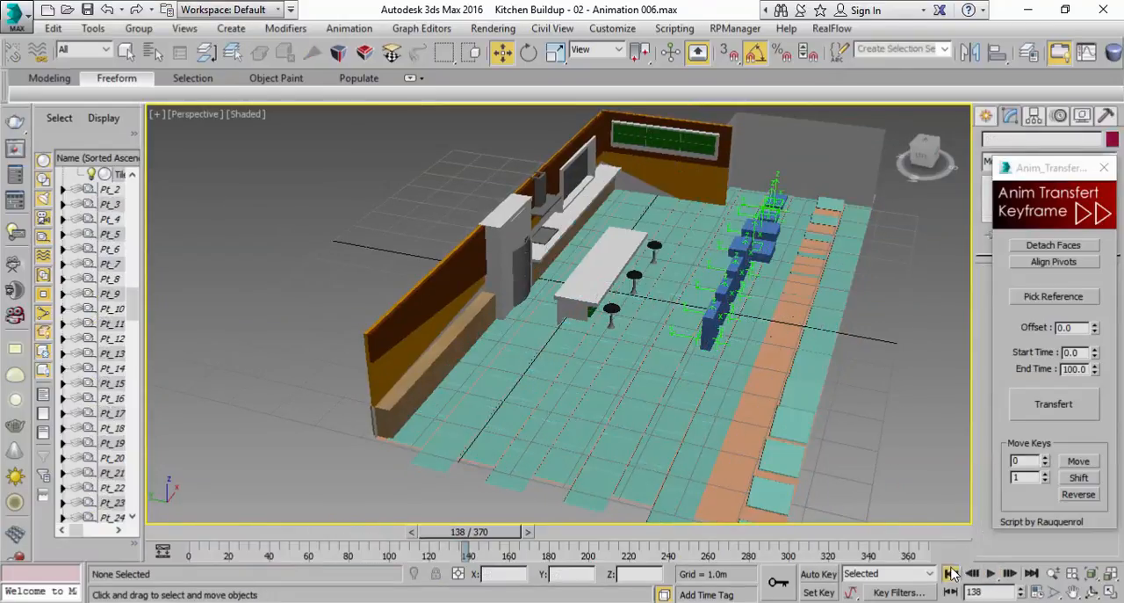
pyautogui.click(952, 574)
pyautogui.click(991, 574)
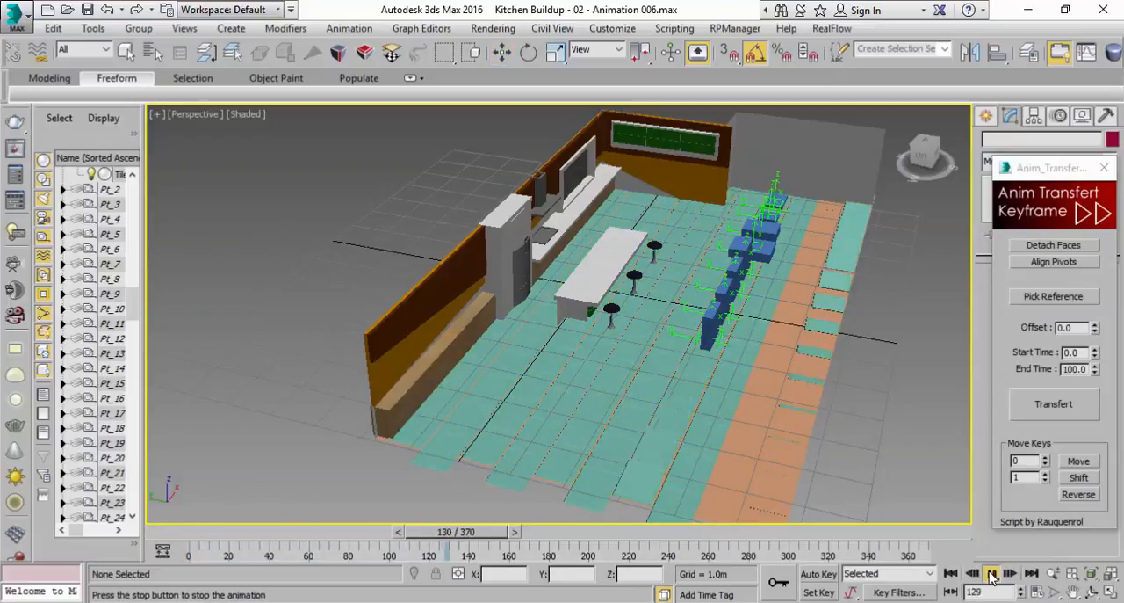
pyautogui.click(991, 573)
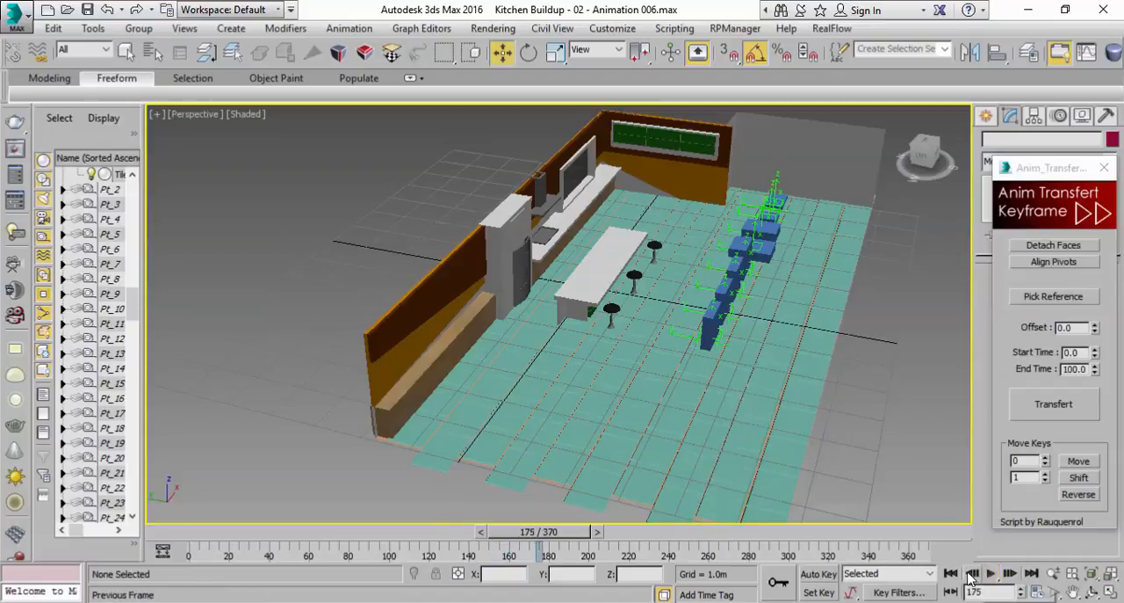
pyautogui.click(951, 572)
pyautogui.click(991, 574)
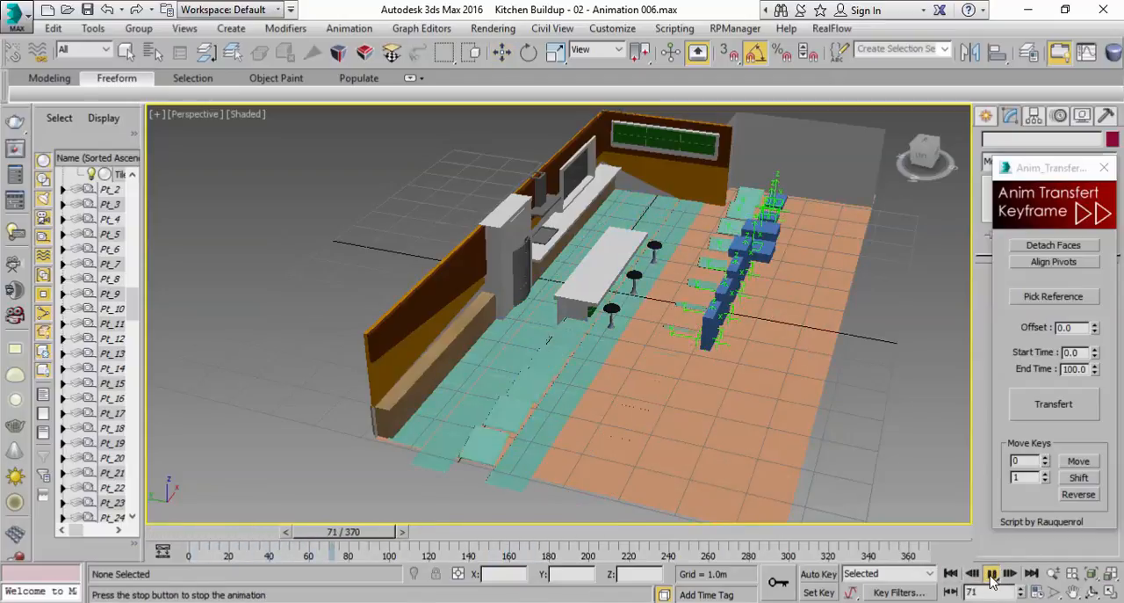
pyautogui.click(991, 576)
# Select the Animate Rotate Up helper at the first blue box and move the script window clear of its parameters
pyautogui.scroll(5, 779, 396)
pyautogui.moveTo(777, 396); pyautogui.dragTo(732, 307, button='middle')
pyautogui.scroll(-5, 733, 307)
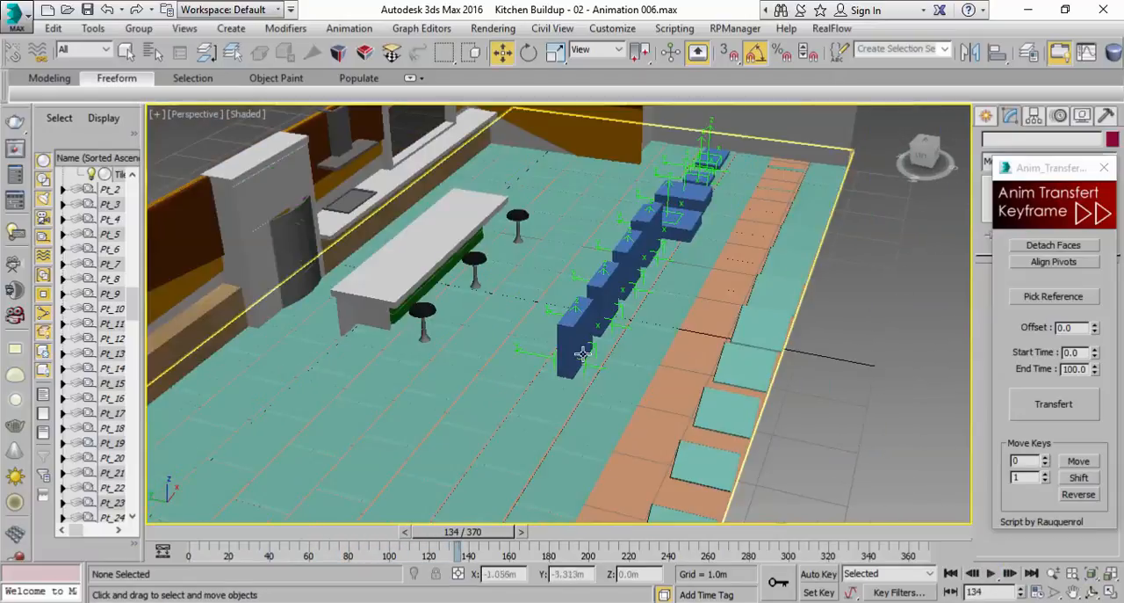
pyautogui.click(533, 353)
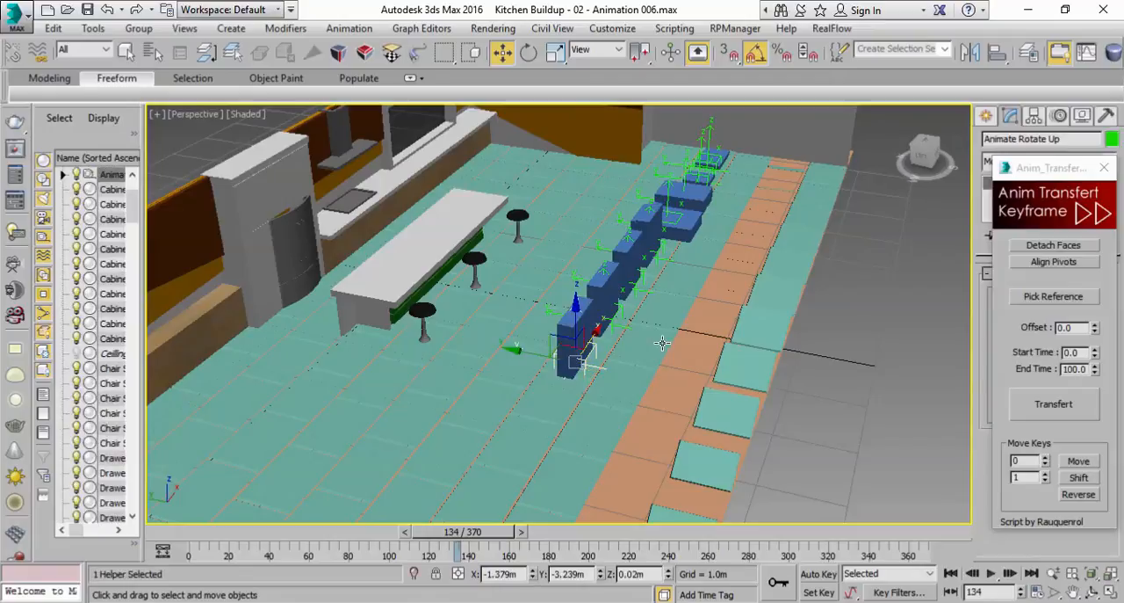
pyautogui.moveTo(1024, 183); pyautogui.dragTo(268, 551)
pyautogui.moveTo(202, 540); pyautogui.dragTo(45, 190)
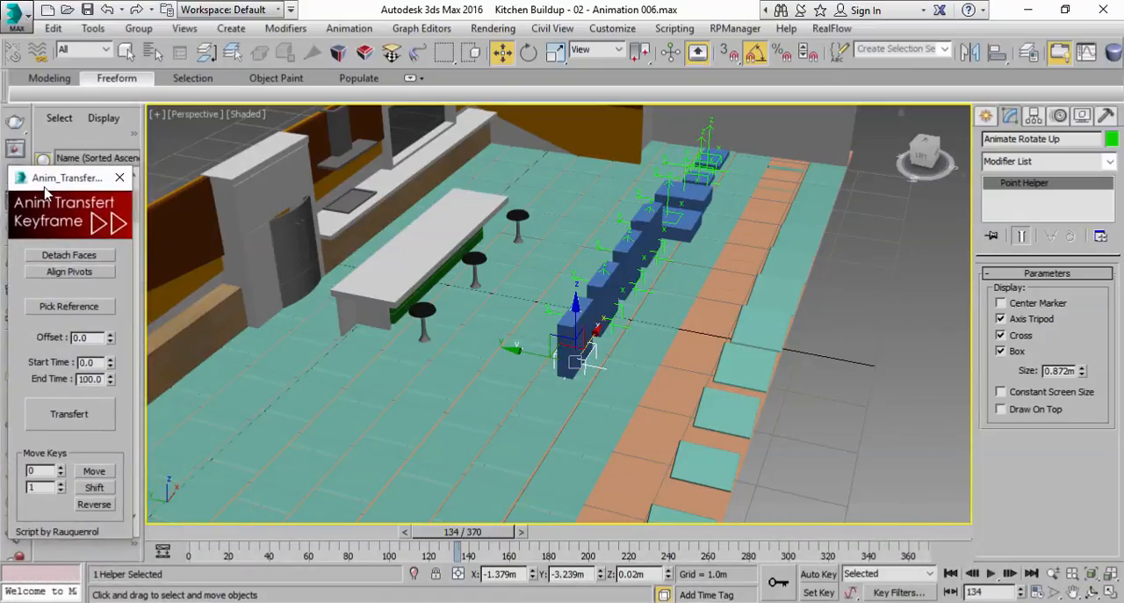
pyautogui.keyDown('alt'); pyautogui.moveTo(676, 399); pyautogui.dragTo(626, 404, button='middle'); pyautogui.keyUp('alt')
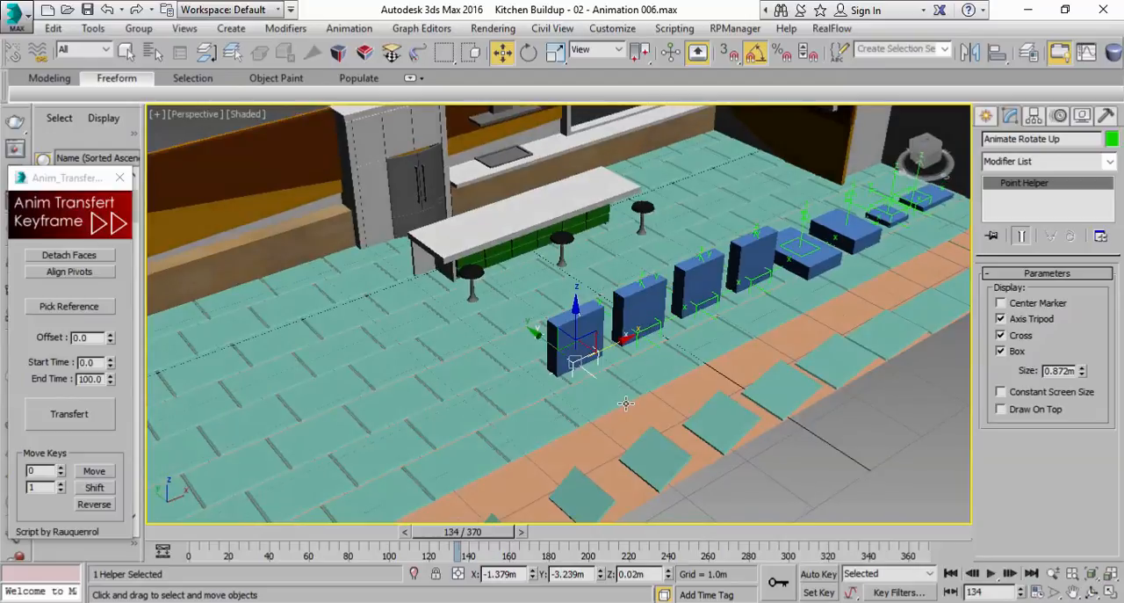
# Turn on Auto Key and set a key for the Animate Rotate Up helper at frame 20
pyautogui.click(815, 574)
pyautogui.moveTo(475, 533); pyautogui.dragTo(264, 543)
pyautogui.press('w')
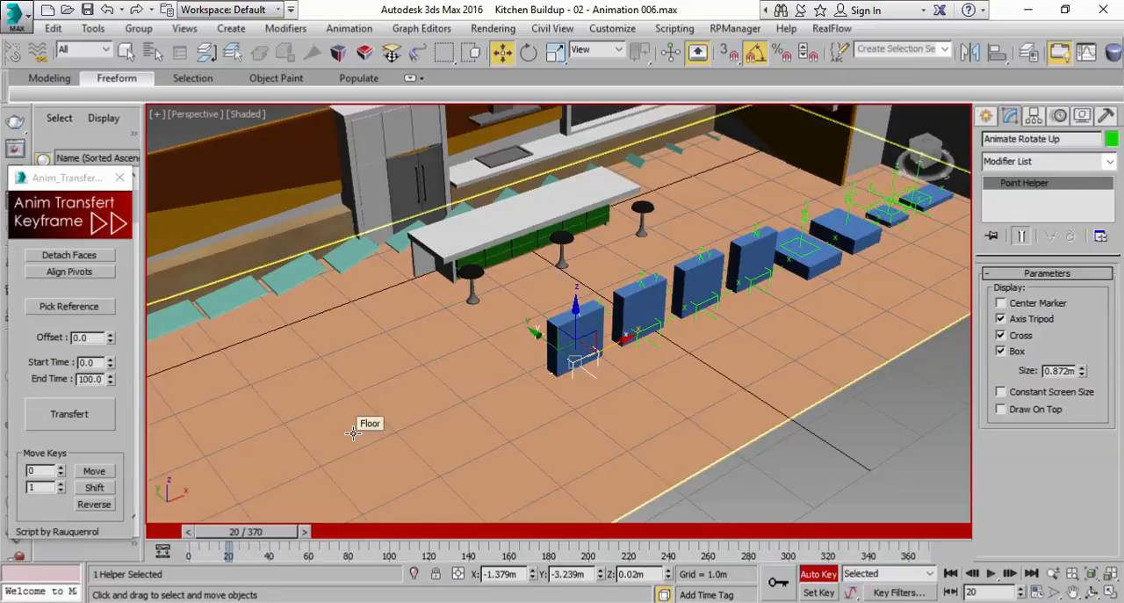
pyautogui.click(126, 52)
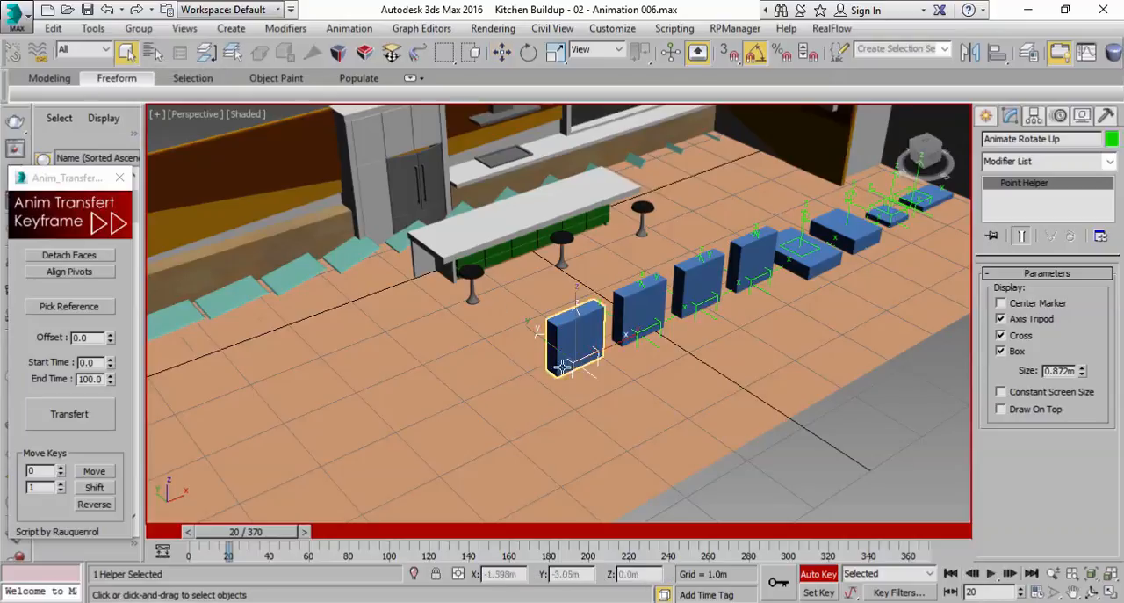
pyautogui.scroll(3, 567, 359)
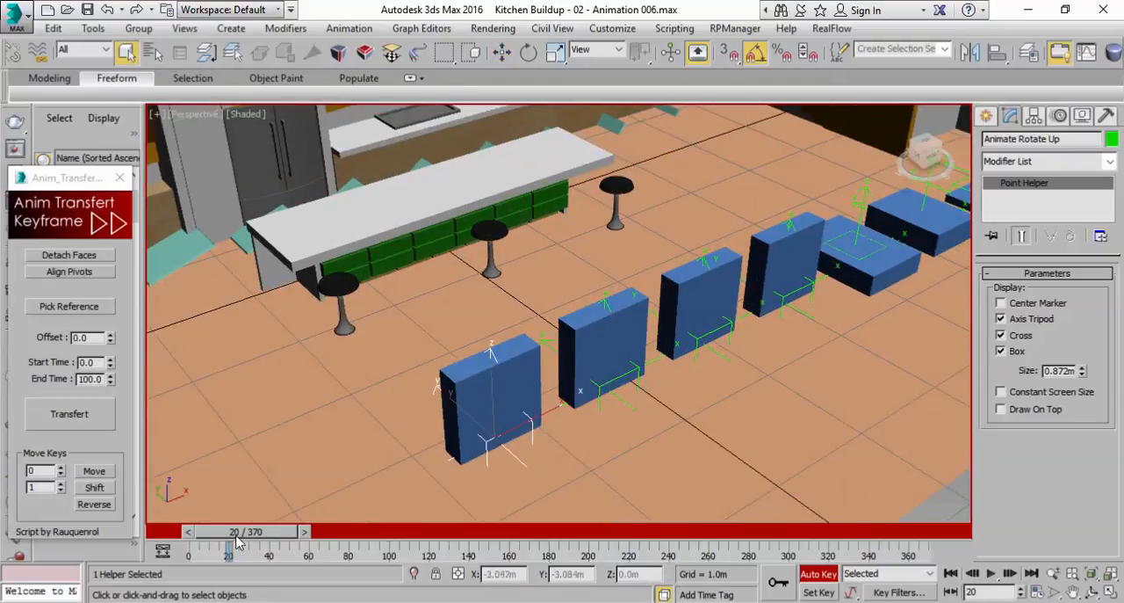
pyautogui.moveTo(245, 540); pyautogui.dragTo(247, 543)
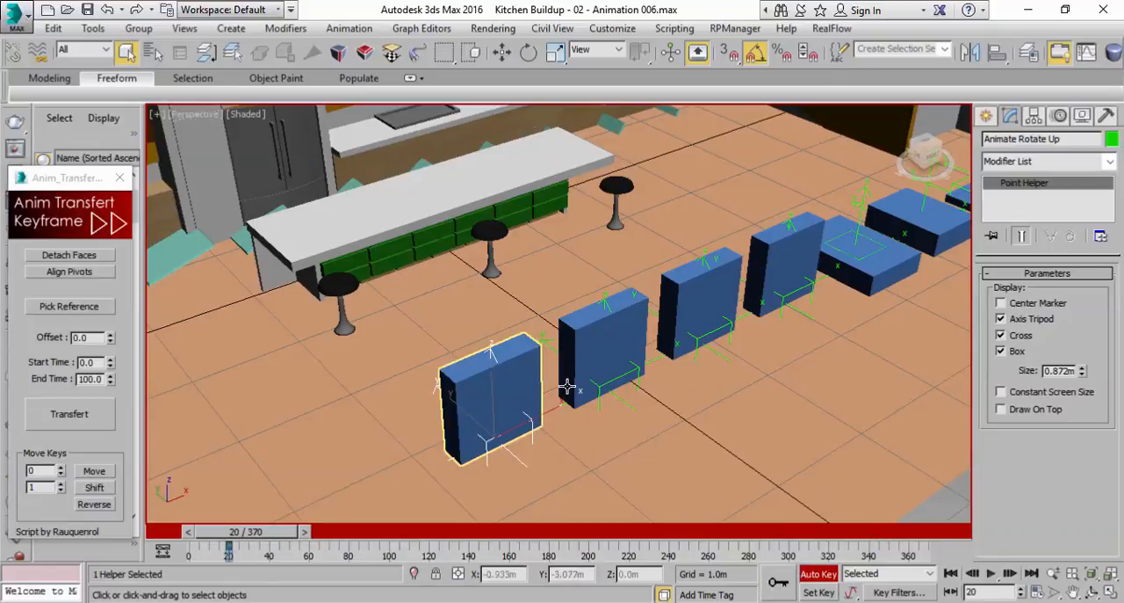
# At frame 0, rotate the Animate Rotate Up helper 90 degrees about X so its blue box lies flat on the floor
pyautogui.moveTo(261, 539); pyautogui.dragTo(222, 538)
pyautogui.moveTo(569, 373); pyautogui.dragTo(581, 322, button='middle')
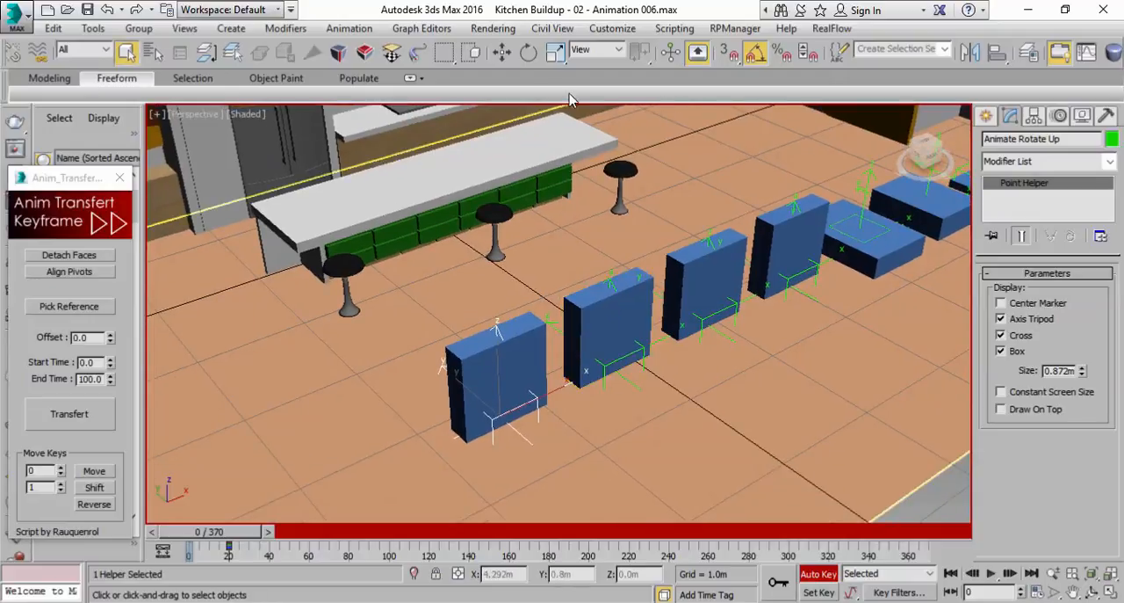
pyautogui.click(529, 53)
pyautogui.moveTo(521, 397); pyautogui.dragTo(561, 452)
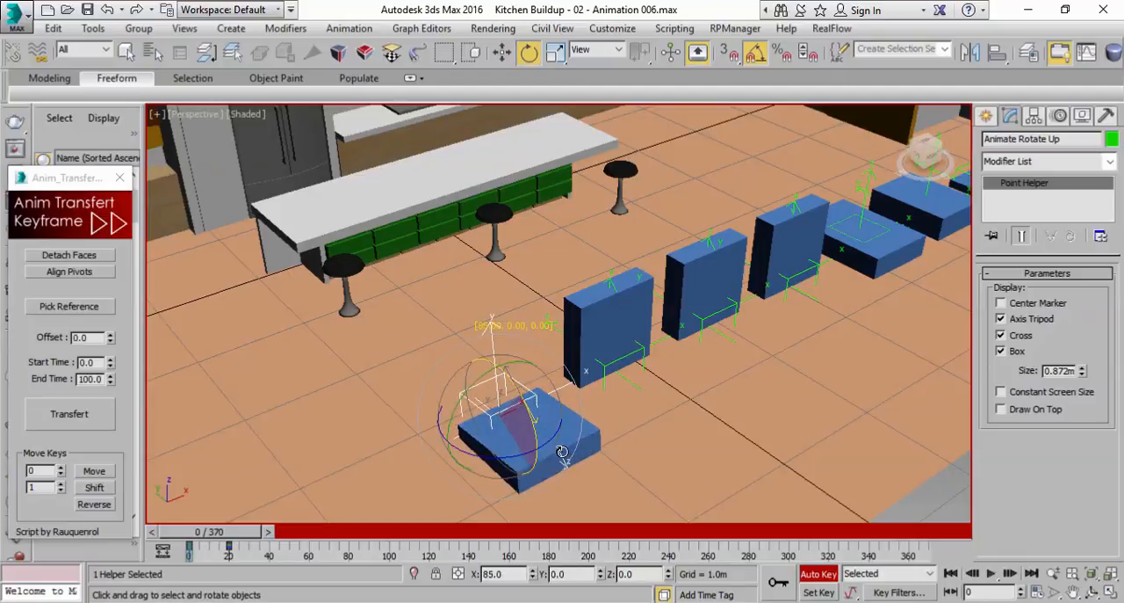
pyautogui.moveTo(561, 451); pyautogui.dragTo(562, 457)
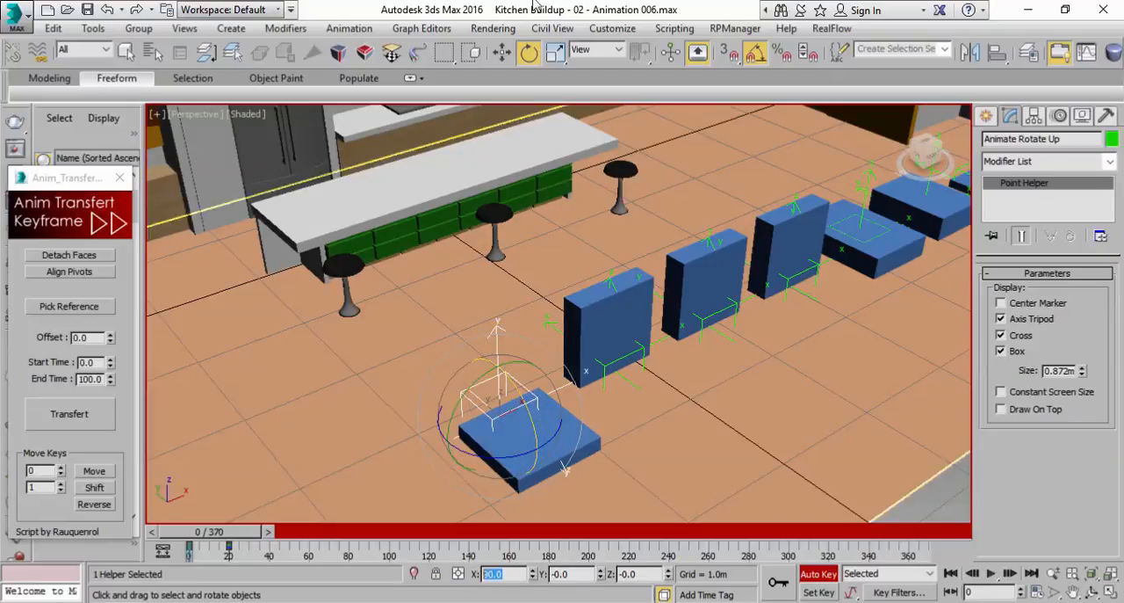
# Play the rotation of the Animate Rotate Up helper and its blue box, and return to frame 0
pyautogui.click(990, 573)
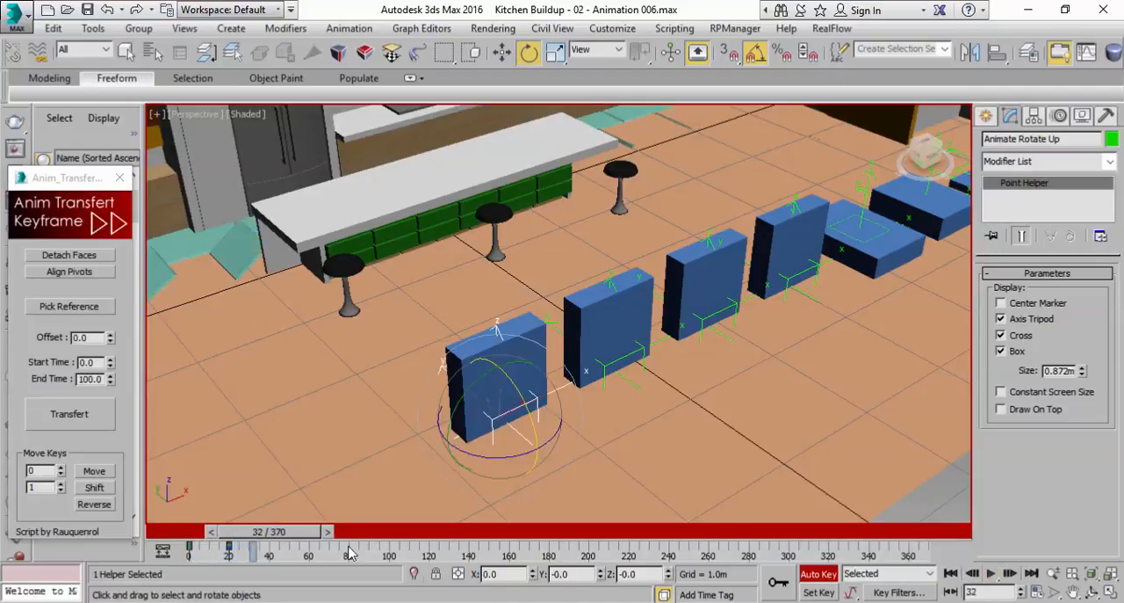
pyautogui.moveTo(303, 537); pyautogui.dragTo(245, 538)
pyautogui.scroll(5, 446, 431)
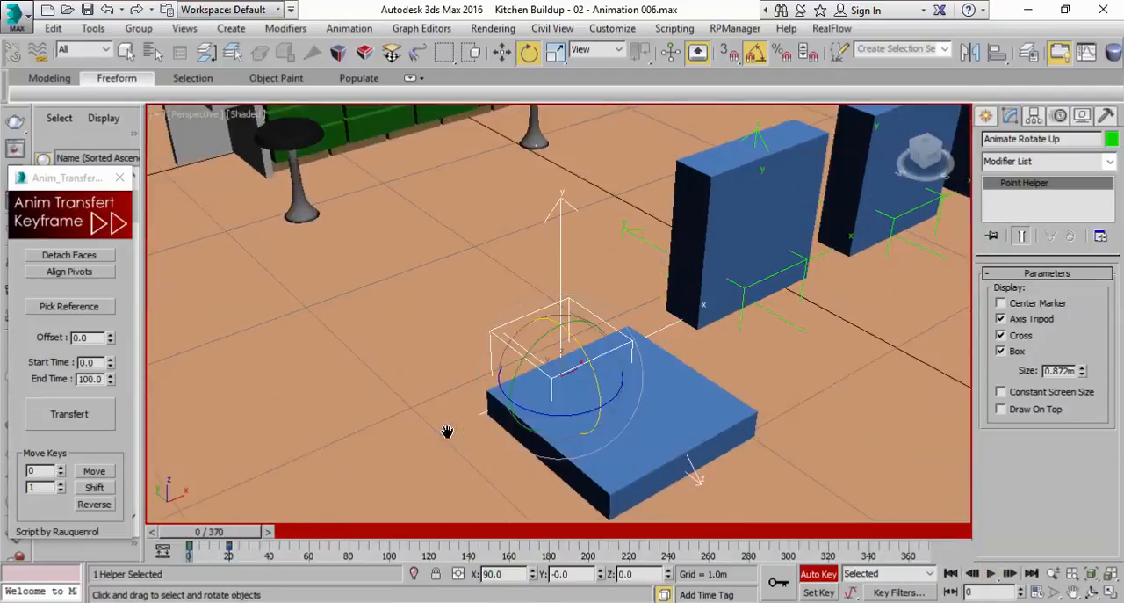
pyautogui.moveTo(604, 413); pyautogui.dragTo(525, 393, button='middle')
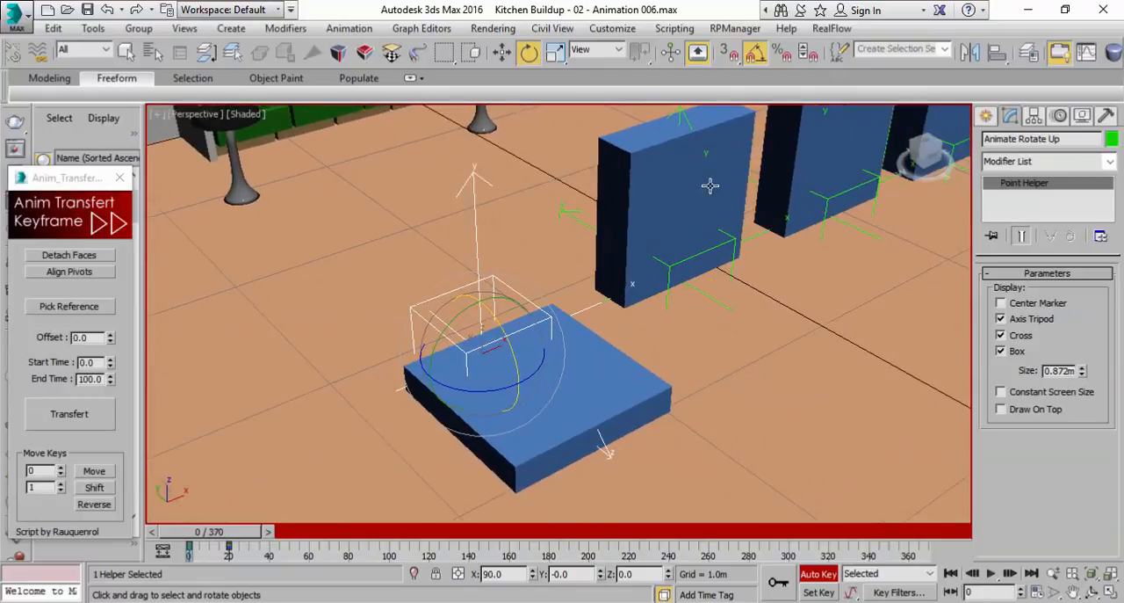
# At frame 0, scale the Animate Rotate Up helper to 0 on all three axes using exact transform values
pyautogui.click(556, 53)
pyautogui.rightClick(557, 53)
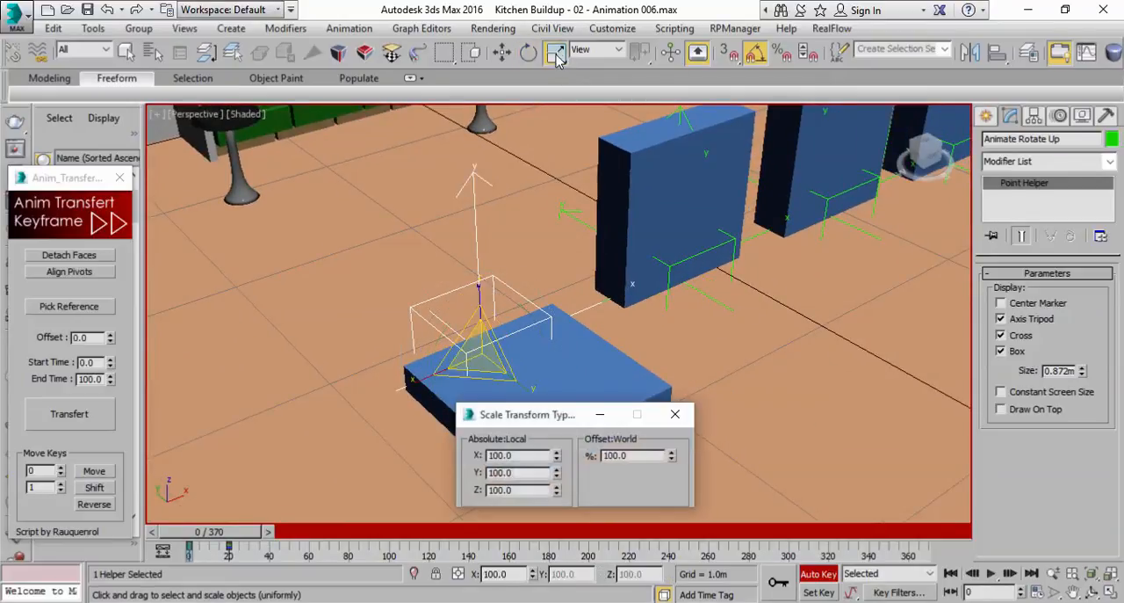
pyautogui.moveTo(565, 413); pyautogui.dragTo(905, 301)
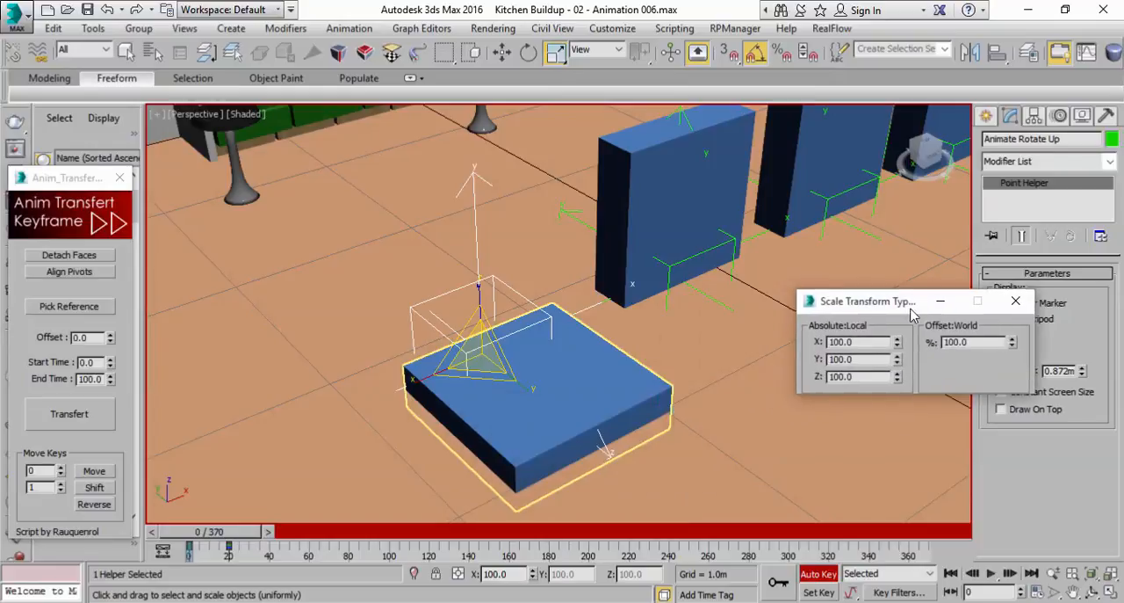
pyautogui.rightClick(1011, 346)
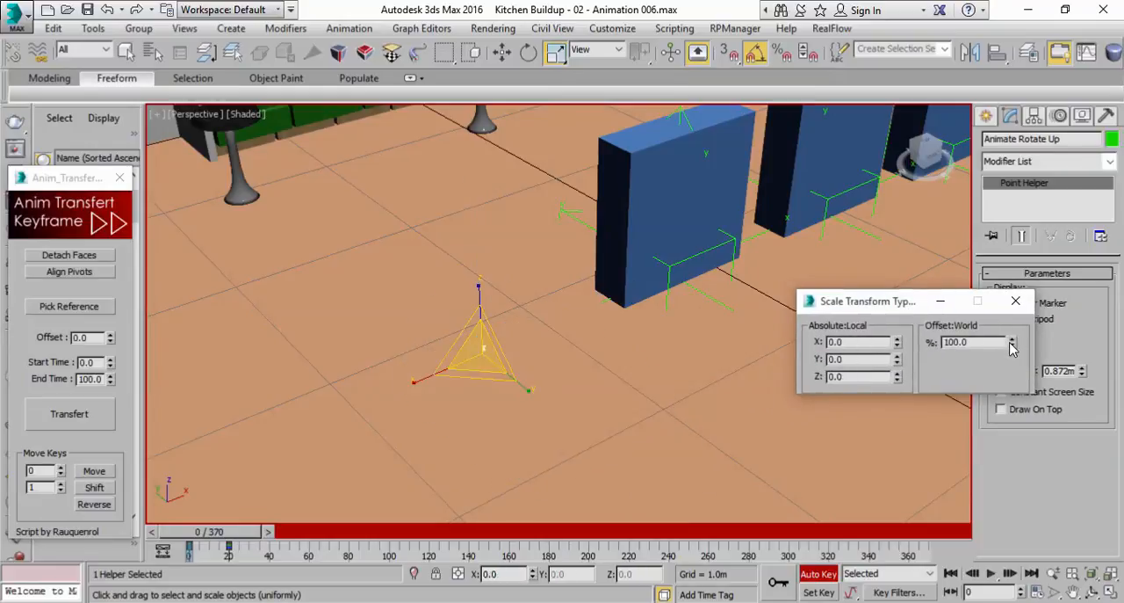
# At frame 5, key the Animate Rotate Up helper's scale with X and Y at 100 and Z at 0
pyautogui.moveTo(216, 537)
pyautogui.mouseDown()
pyautogui.moveTo(237, 537)
pyautogui.moveTo(226, 538)
pyautogui.mouseUp()
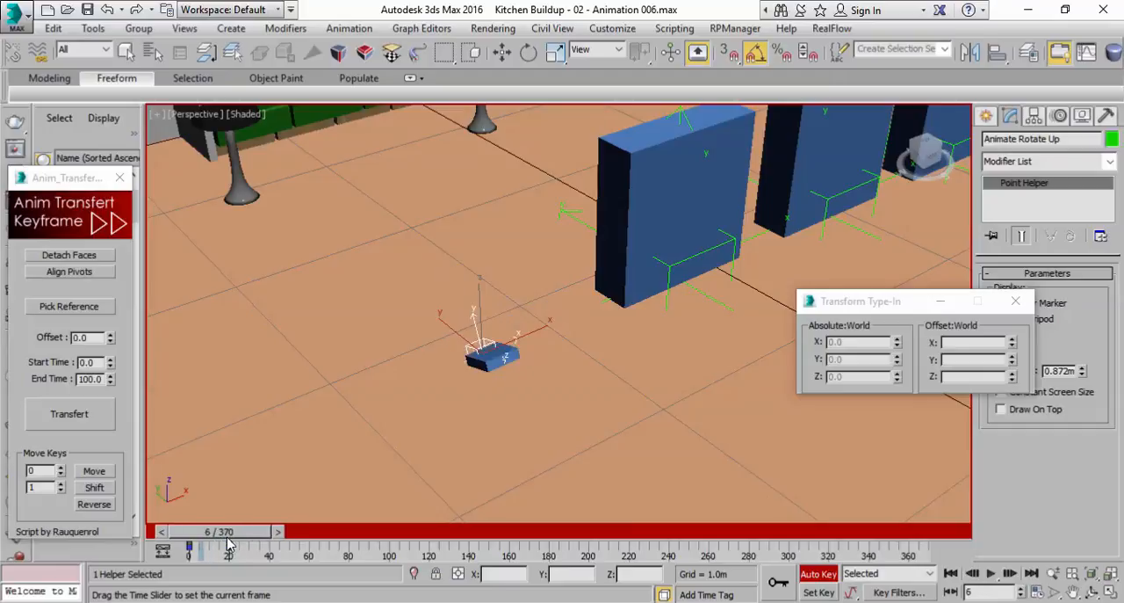
pyautogui.click(161, 532)
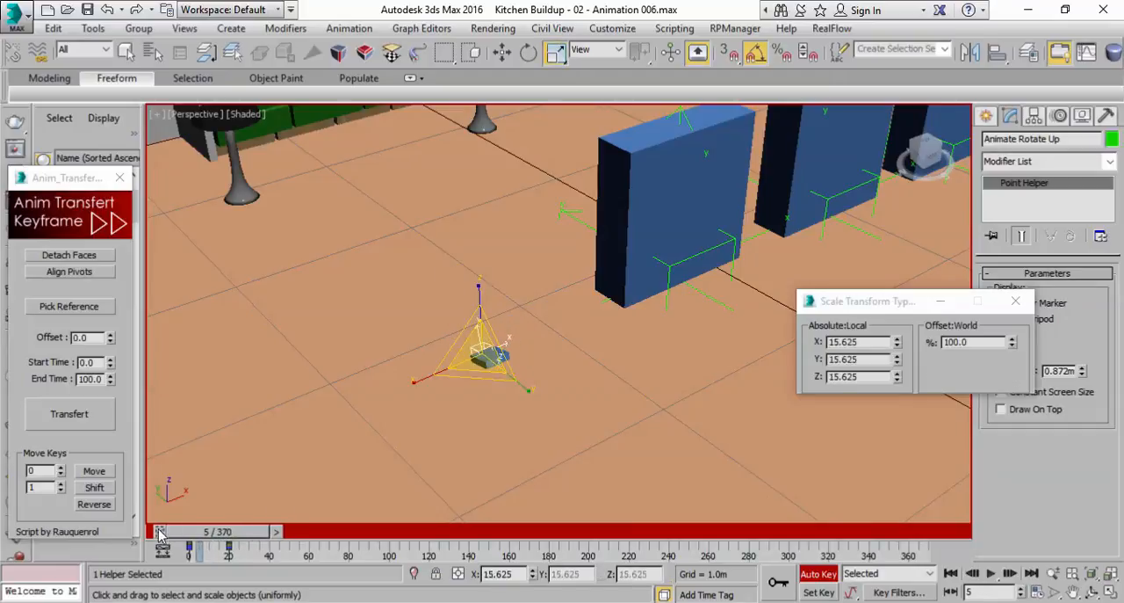
pyautogui.rightClick(897, 378)
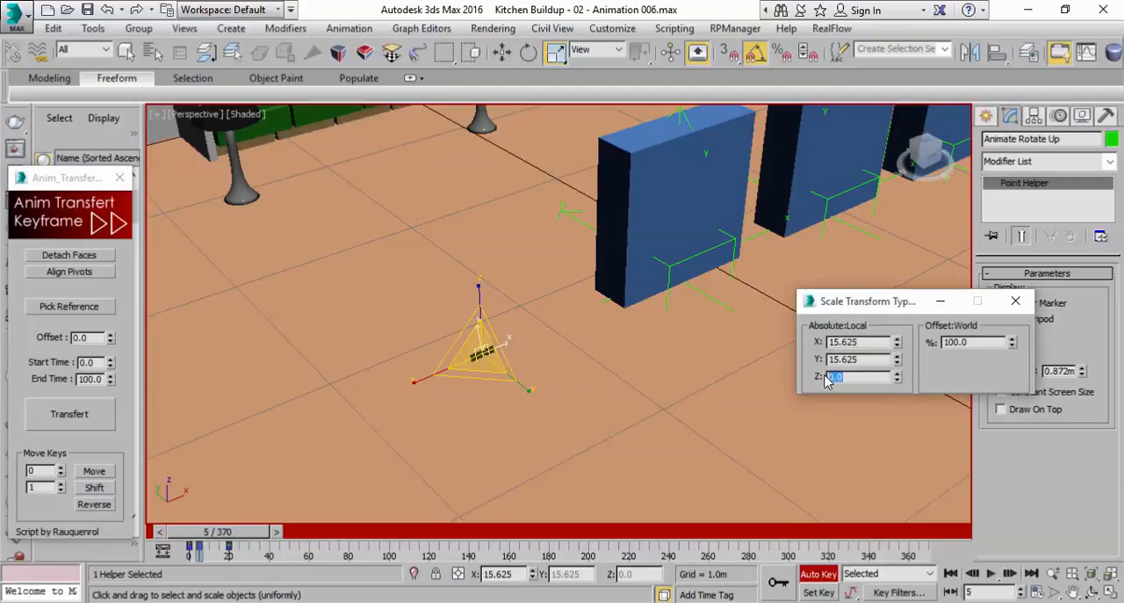
pyautogui.doubleClick(852, 363)
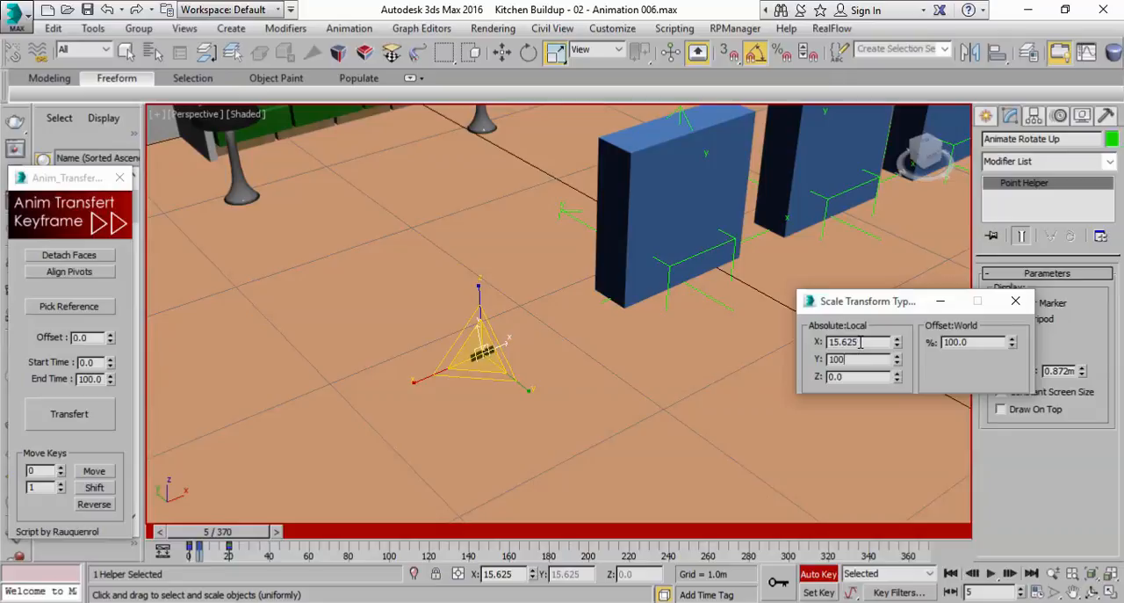
pyautogui.doubleClick(861, 342)
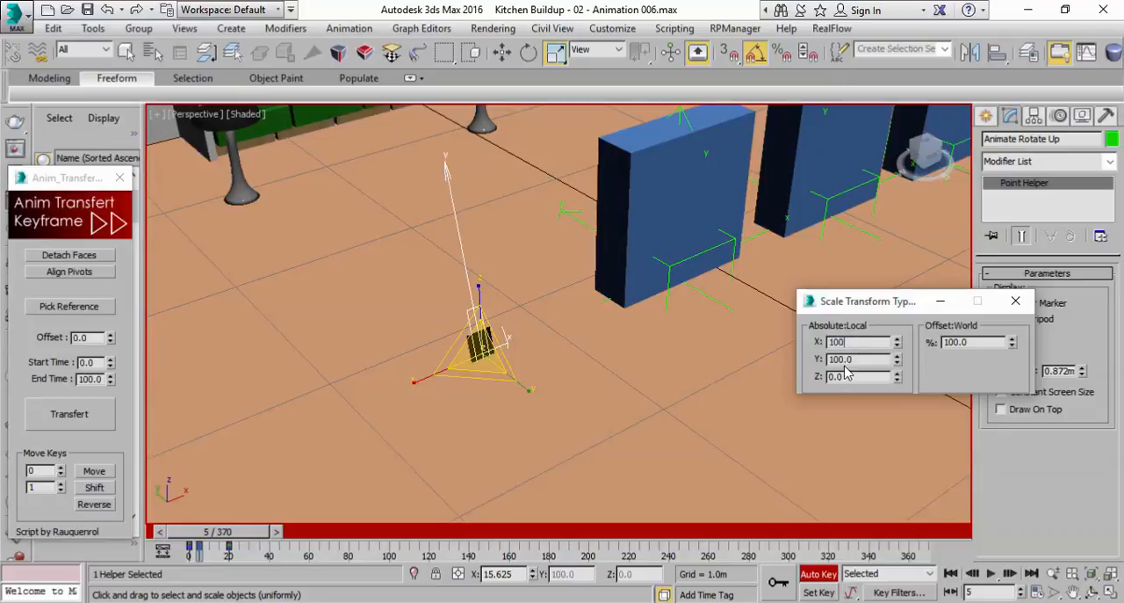
pyautogui.press('Return')
# Play the Animate Rotate Up helper's animation from the first frame several times to check how its box grows and rotates upright
pyautogui.moveTo(254, 534); pyautogui.dragTo(204, 533)
pyautogui.click(990, 575)
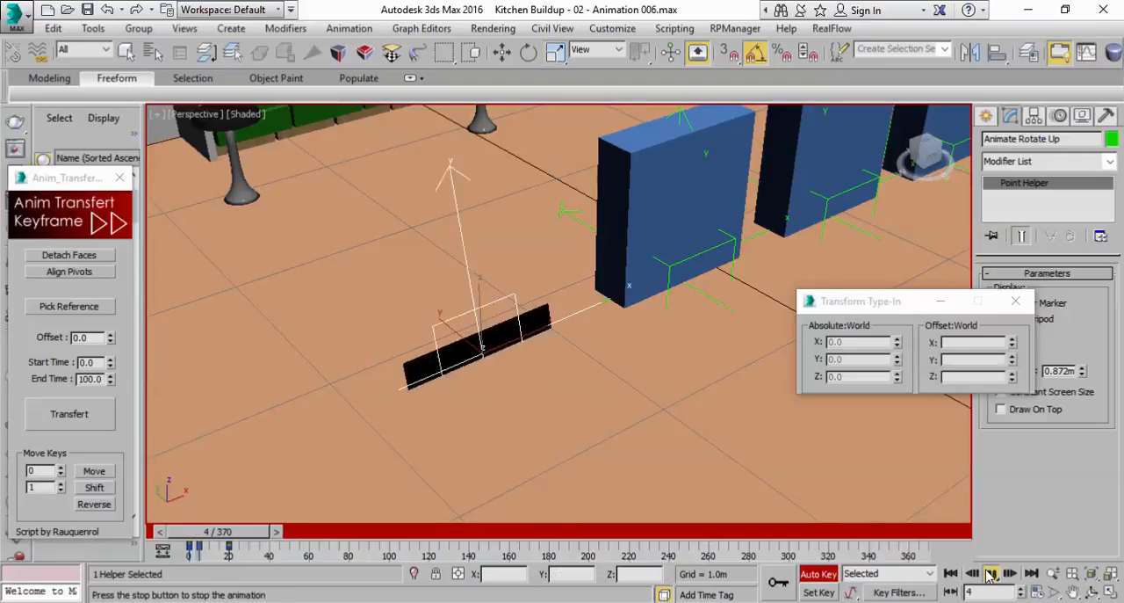
pyautogui.click(990, 575)
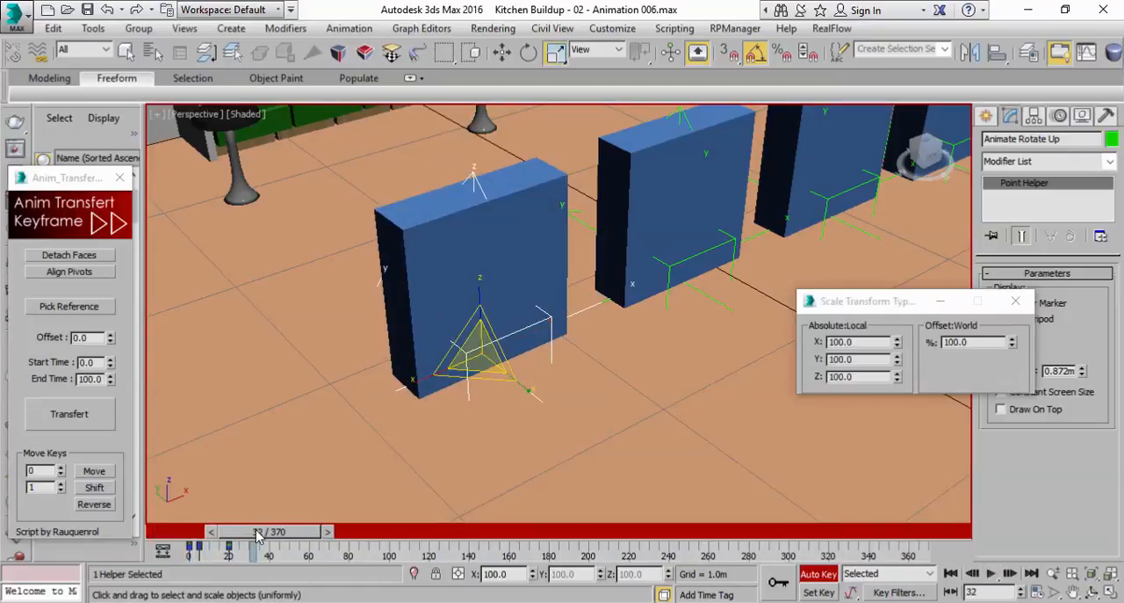
pyautogui.moveTo(257, 534); pyautogui.dragTo(204, 533)
pyautogui.click(990, 575)
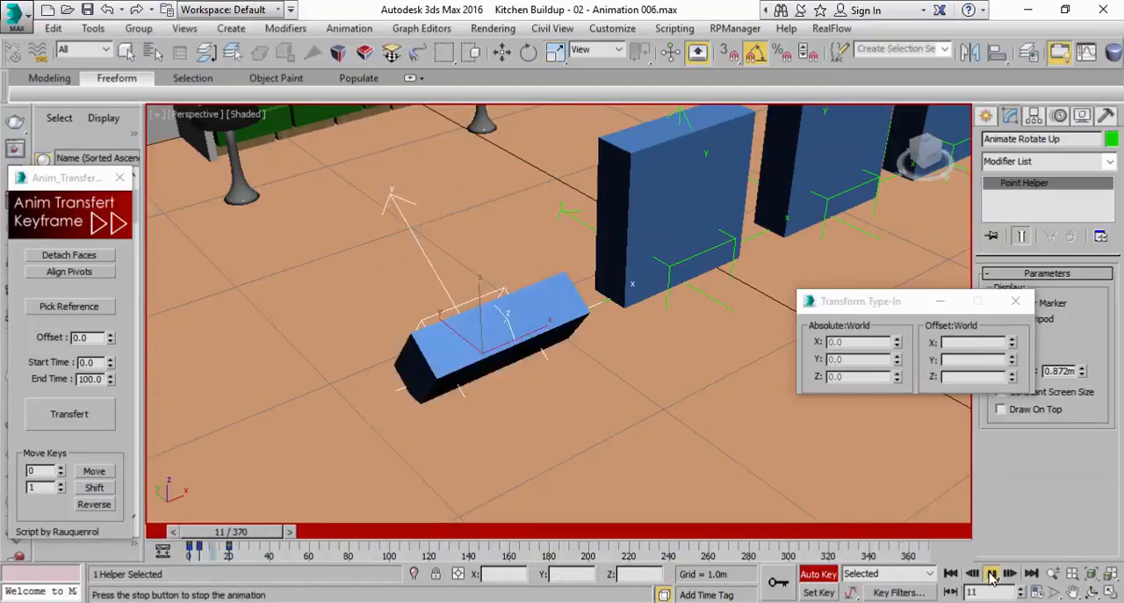
pyautogui.click(990, 575)
pyautogui.moveTo(297, 536); pyautogui.dragTo(250, 535)
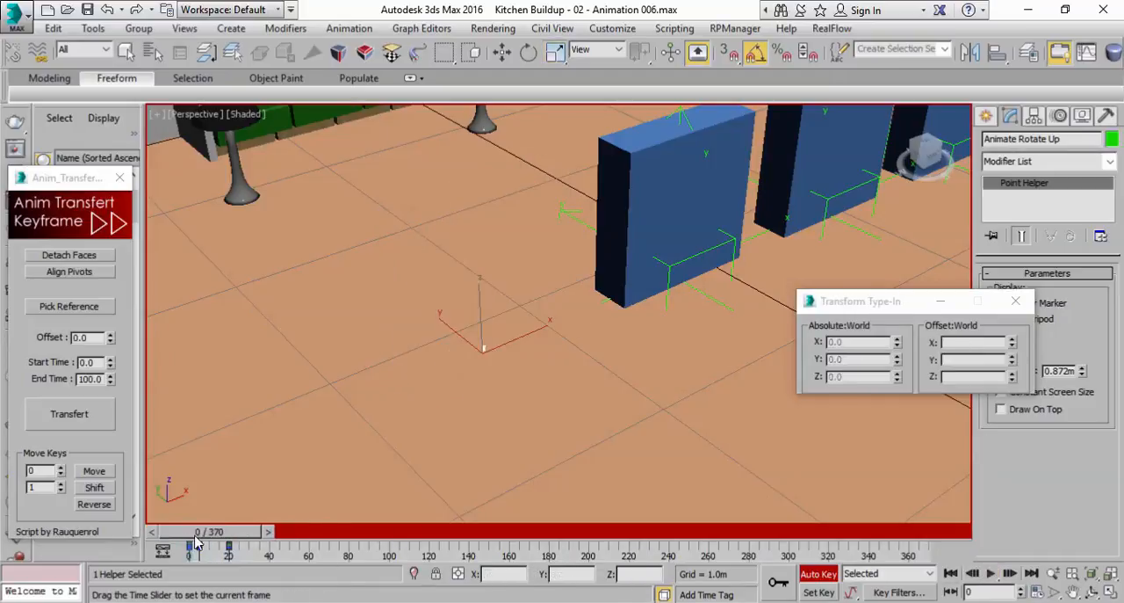
pyautogui.click(991, 573)
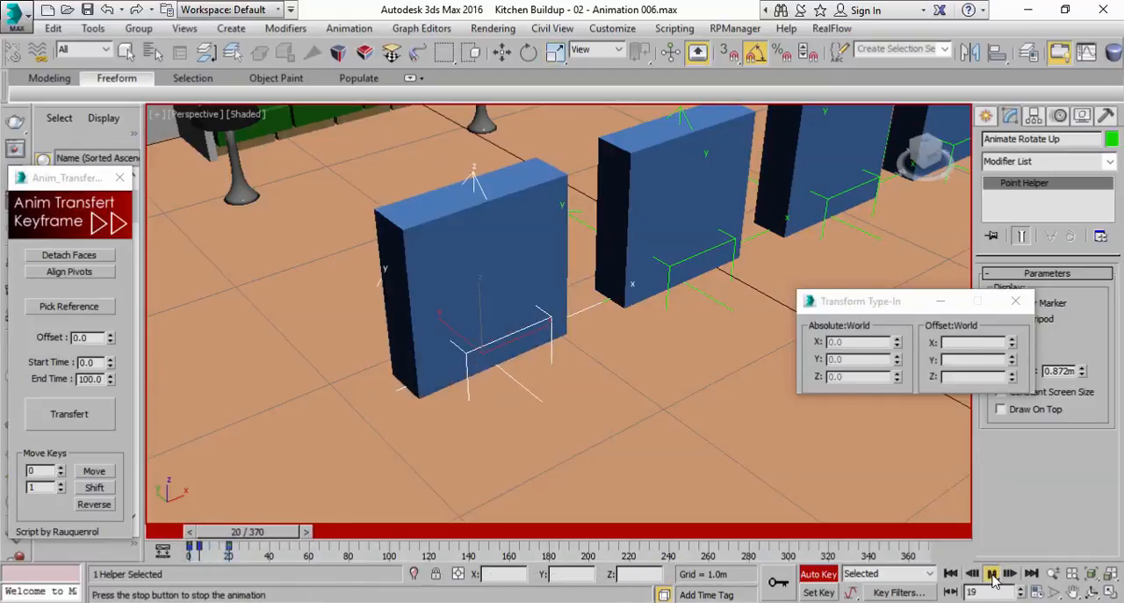
pyautogui.click(991, 574)
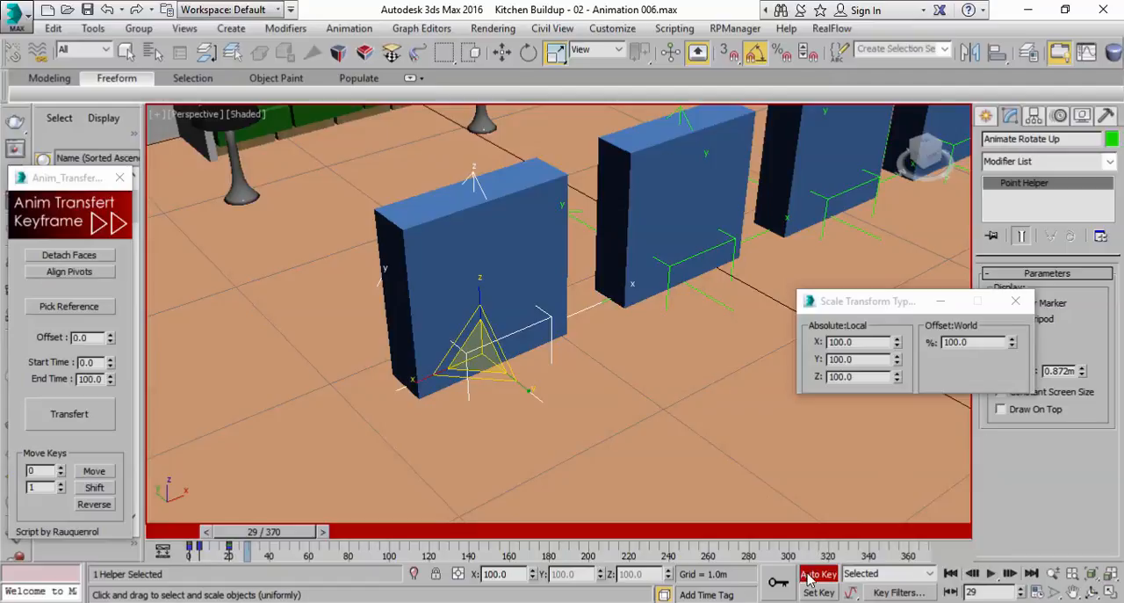
# Select the Animate Rotate Down helper at the second blue box and set a key for it at frame 20
pyautogui.moveTo(677, 266); pyautogui.dragTo(577, 353, button='middle')
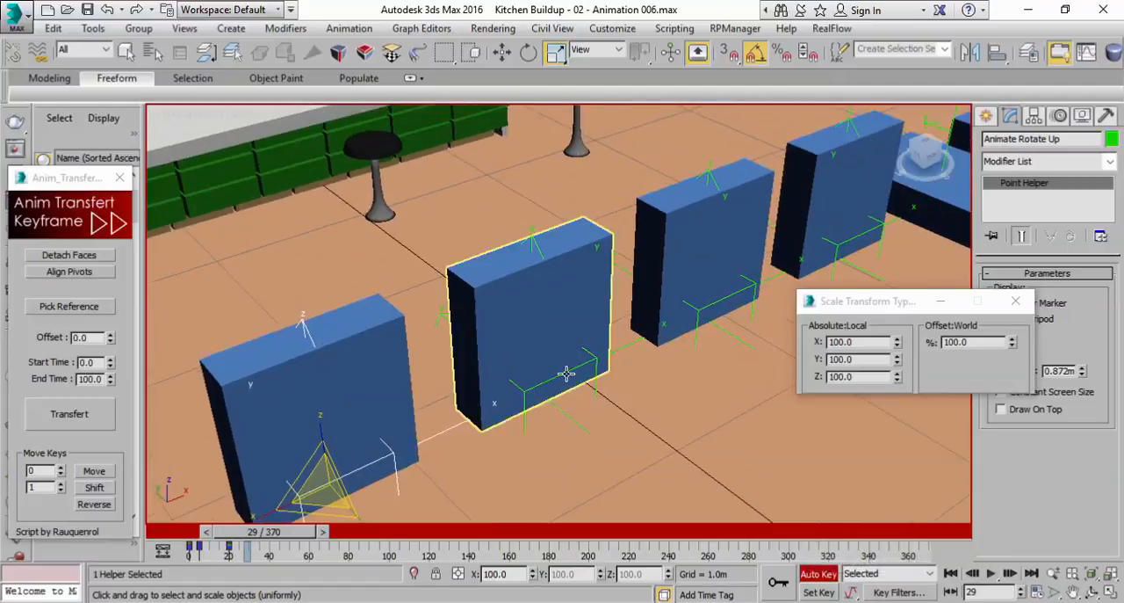
pyautogui.click(567, 373)
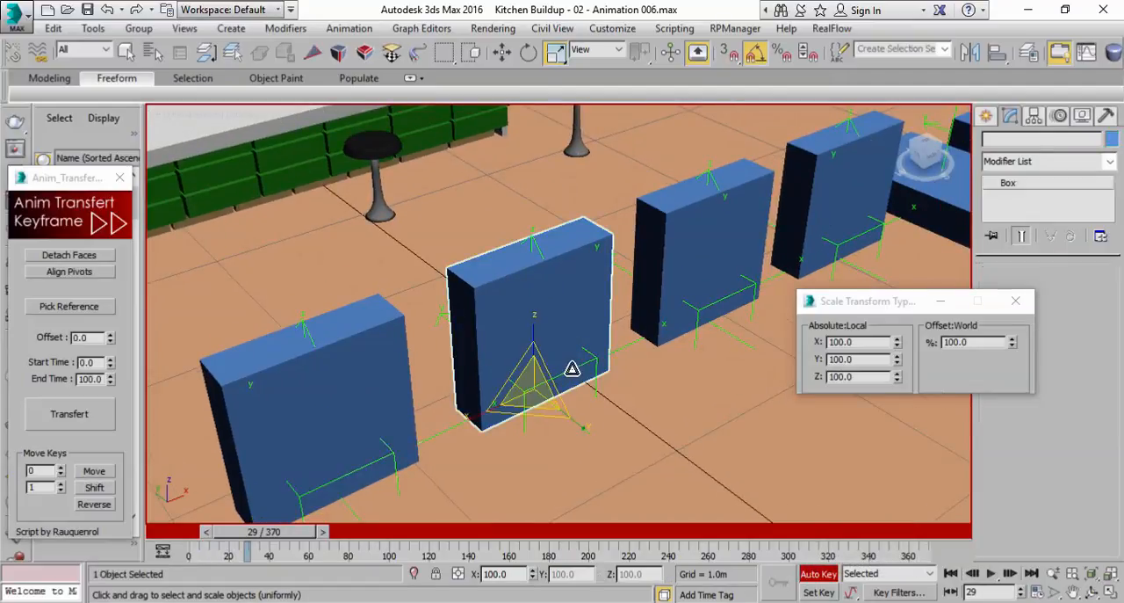
pyautogui.click(587, 365)
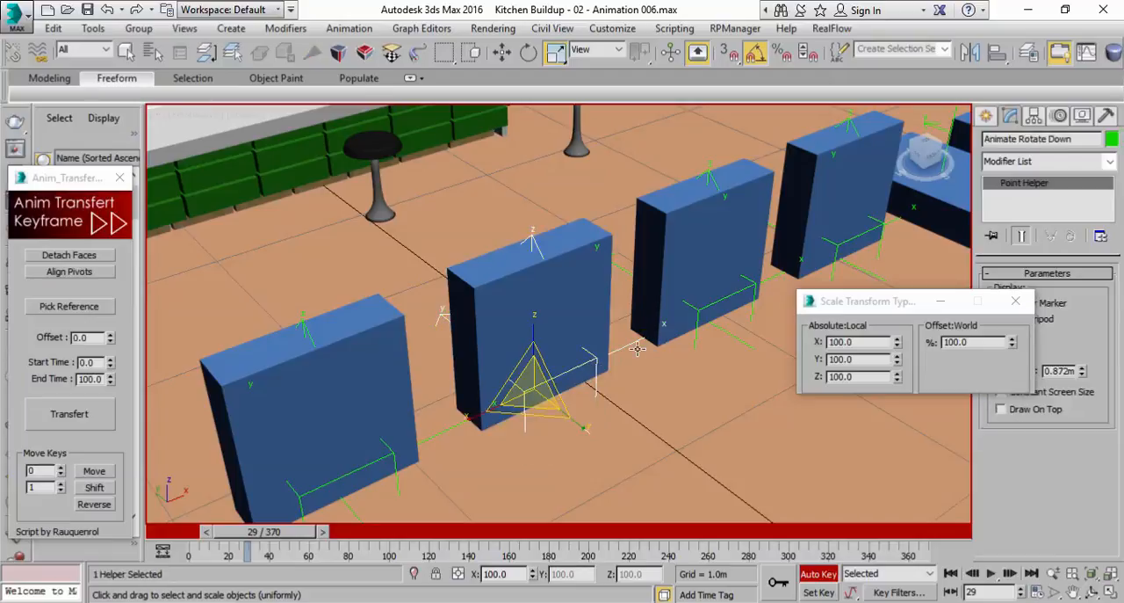
pyautogui.moveTo(287, 538); pyautogui.dragTo(269, 538)
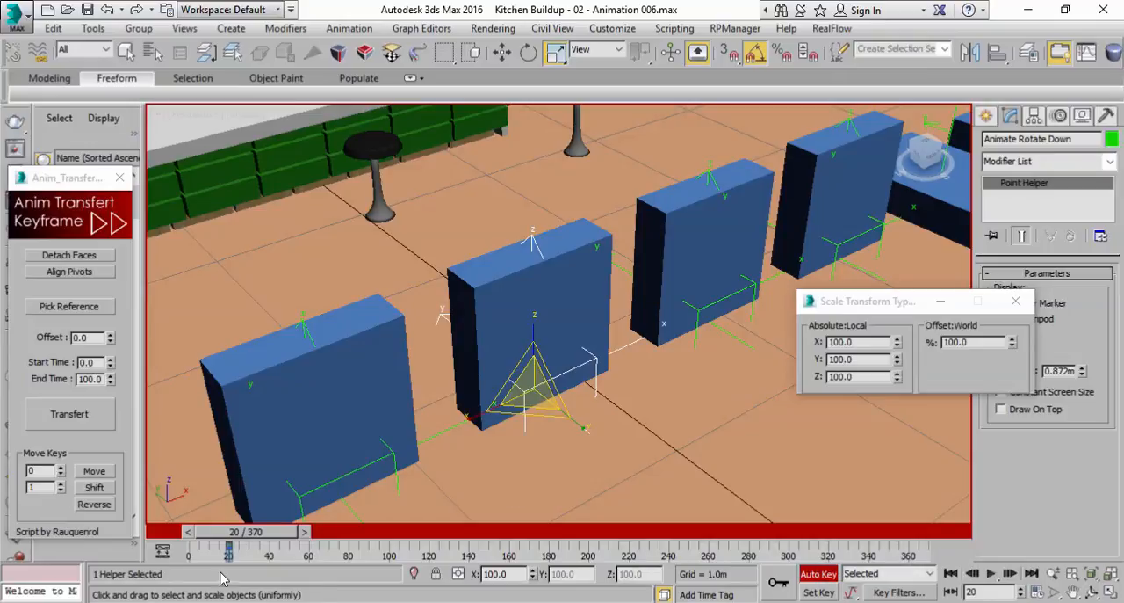
pyautogui.moveTo(261, 537); pyautogui.dragTo(210, 538)
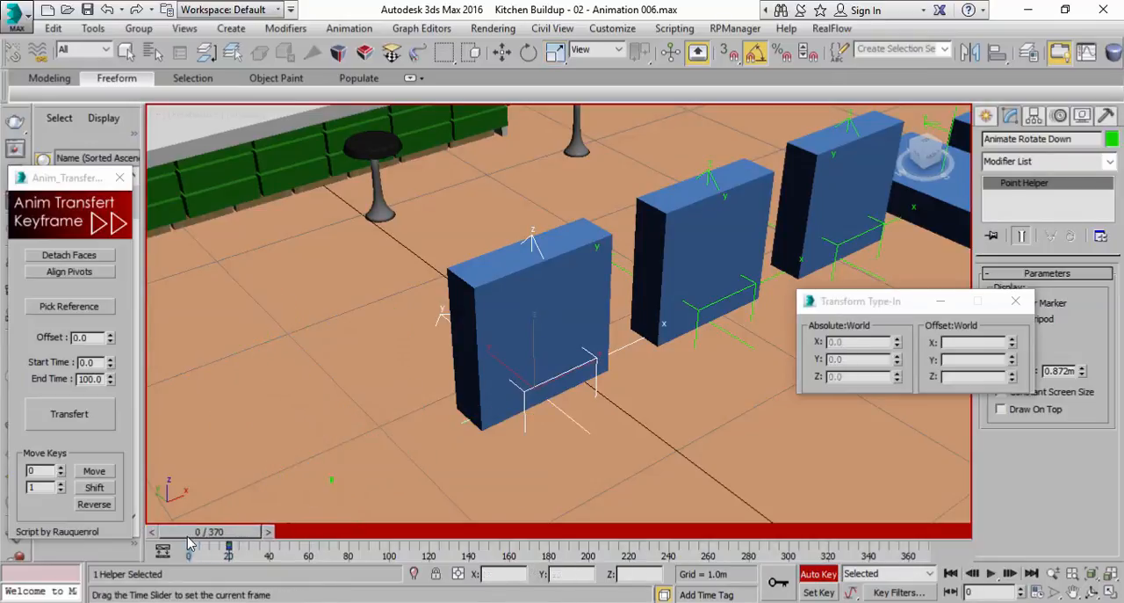
pyautogui.moveTo(403, 392); pyautogui.dragTo(393, 352, button='middle')
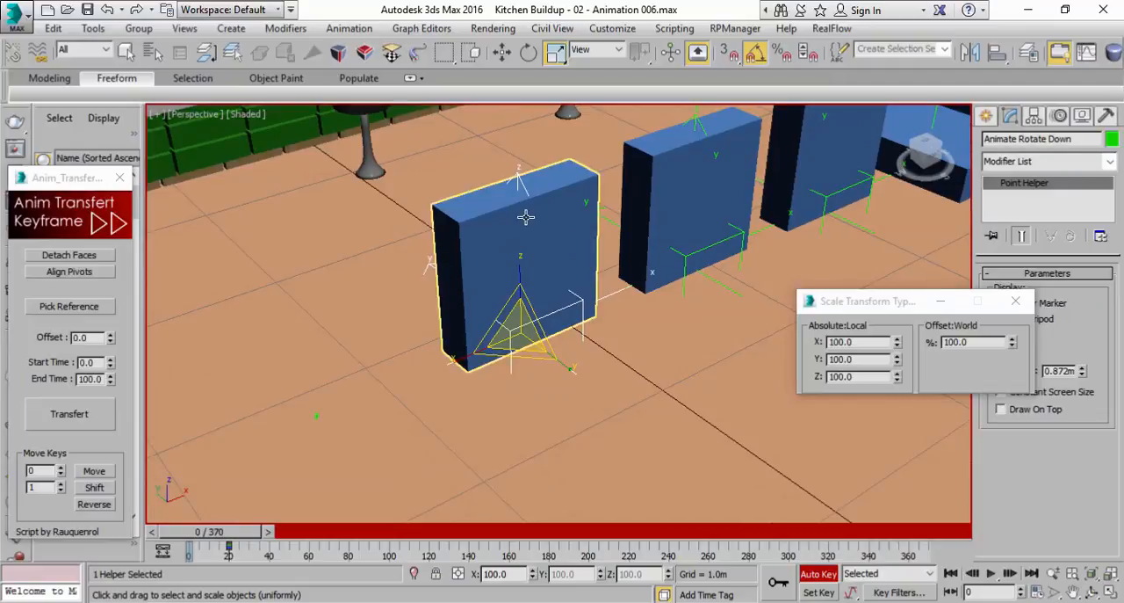
pyautogui.click(528, 53)
pyautogui.moveTo(528, 282); pyautogui.dragTo(570, 446)
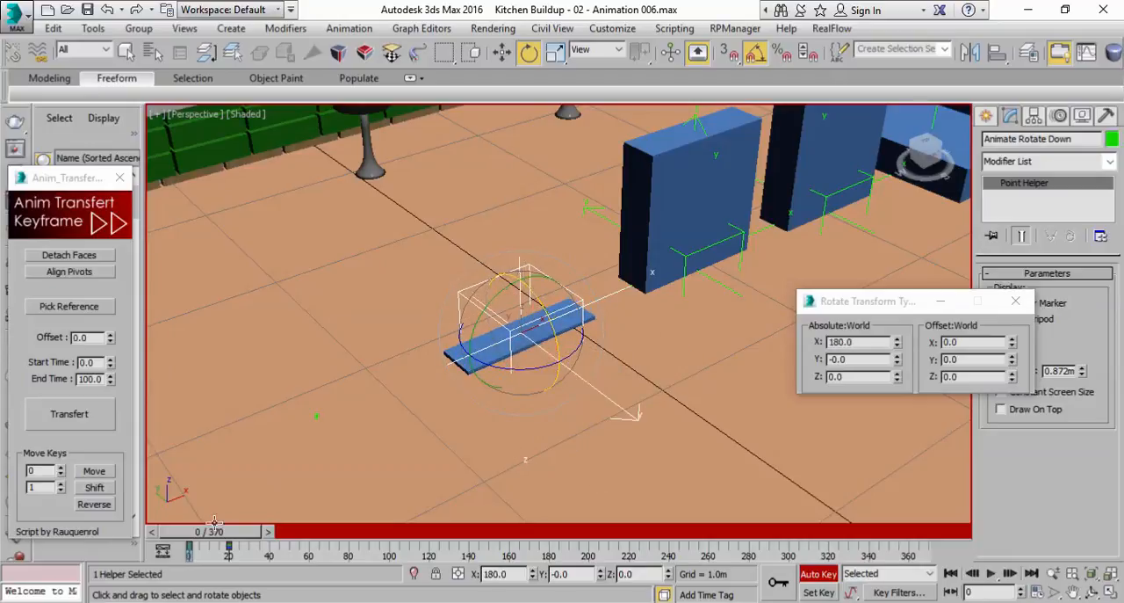
pyautogui.moveTo(217, 538); pyautogui.dragTo(180, 547)
pyautogui.press('e')
pyautogui.rightClick(190, 547)
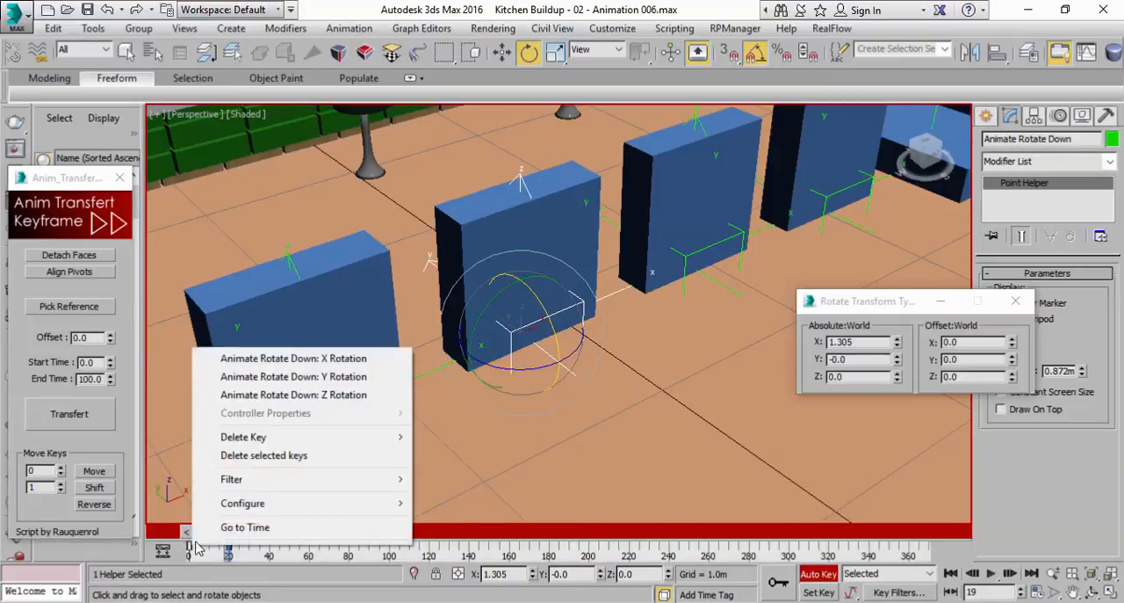
pyautogui.click(263, 454)
# At frame 20, rotate the Animate Rotate Down helper to 180 degrees about X
pyautogui.moveTo(261, 535)
pyautogui.mouseDown()
pyautogui.moveTo(190, 532)
pyautogui.moveTo(267, 537)
pyautogui.mouseUp()
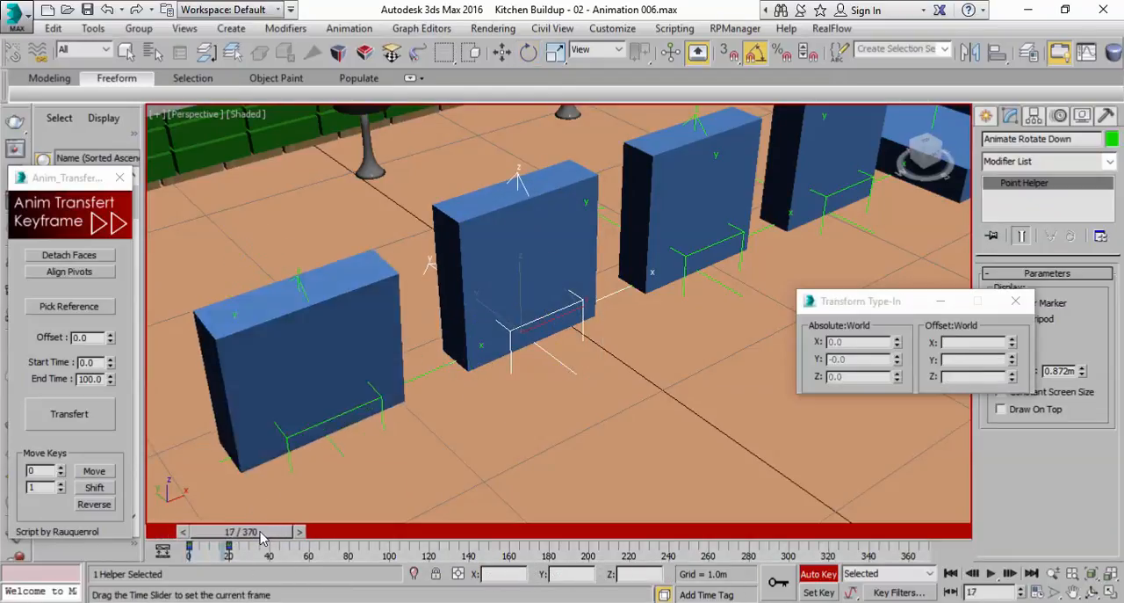
pyautogui.press('e')
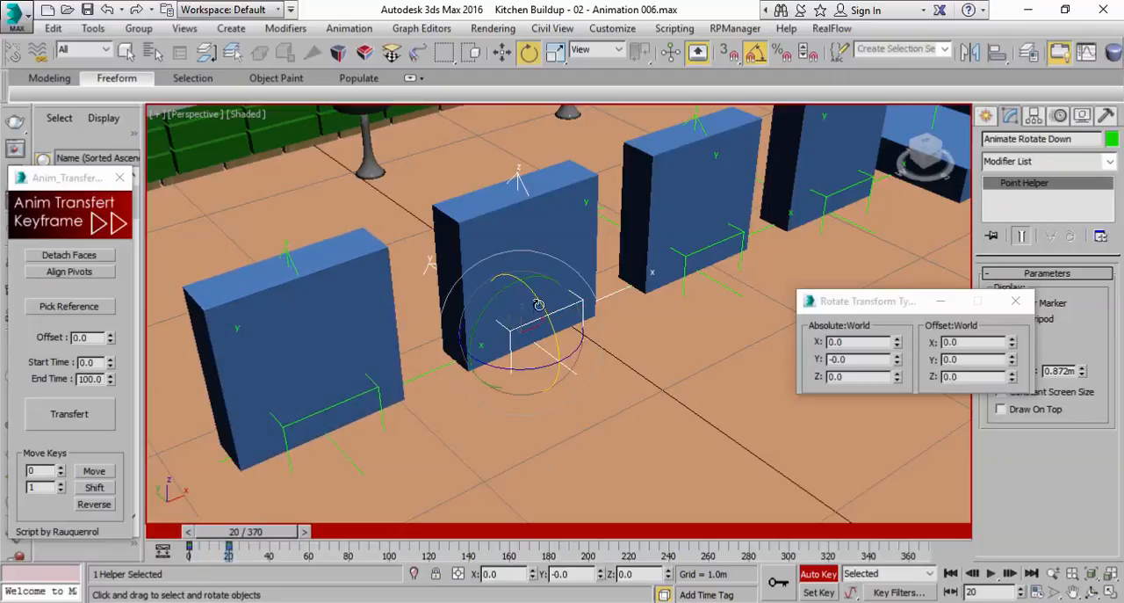
pyautogui.moveTo(541, 303); pyautogui.dragTo(657, 407)
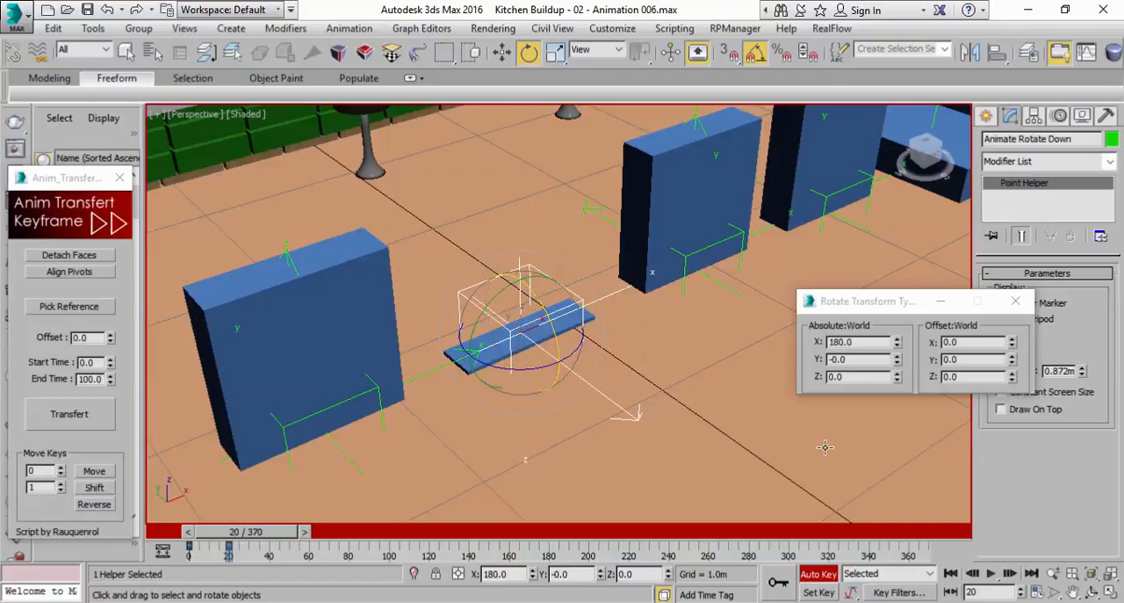
# Turn off Auto Key, raise the Animate Rotate Down helper to a Z position of 0.827 m, and return to frame 0
pyautogui.click(813, 574)
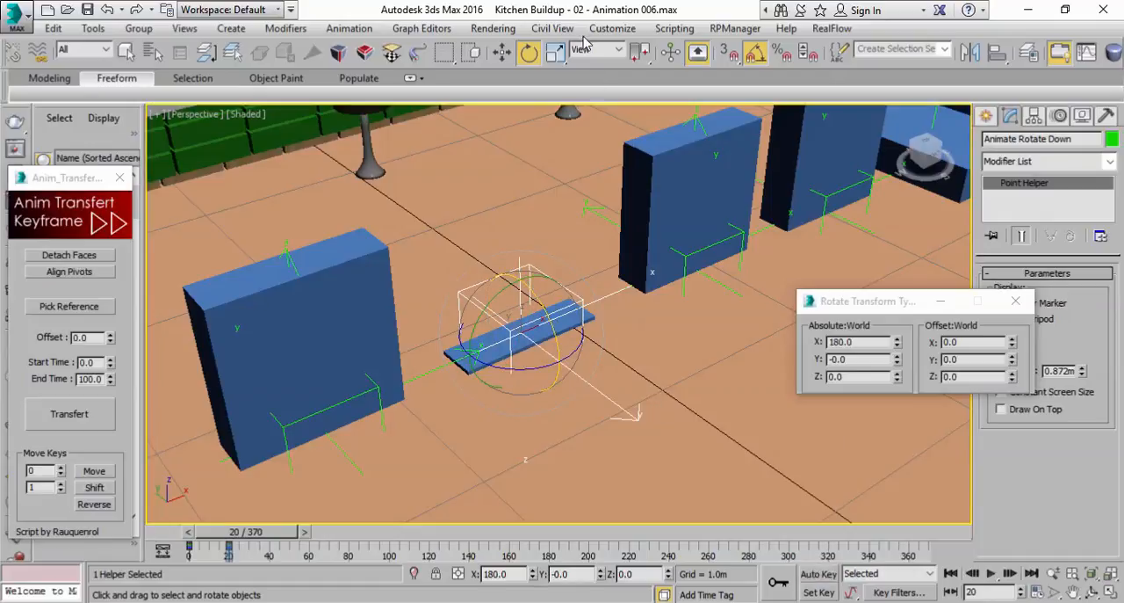
pyautogui.click(501, 52)
pyautogui.moveTo(524, 299); pyautogui.dragTo(524, 144)
pyautogui.moveTo(520, 237); pyautogui.dragTo(523, 287, button='middle')
pyautogui.moveTo(274, 531); pyautogui.dragTo(226, 547)
pyautogui.press('w')
# Play the Animate Rotate Down helper's rotation with the whole row of boxes in view, and return to frame 0
pyautogui.scroll(-4, 467, 331)
pyautogui.moveTo(467, 331)
pyautogui.mouseDown(button='middle')
pyautogui.moveTo(442, 371)
pyautogui.moveTo(475, 337)
pyautogui.mouseUp(button='middle')
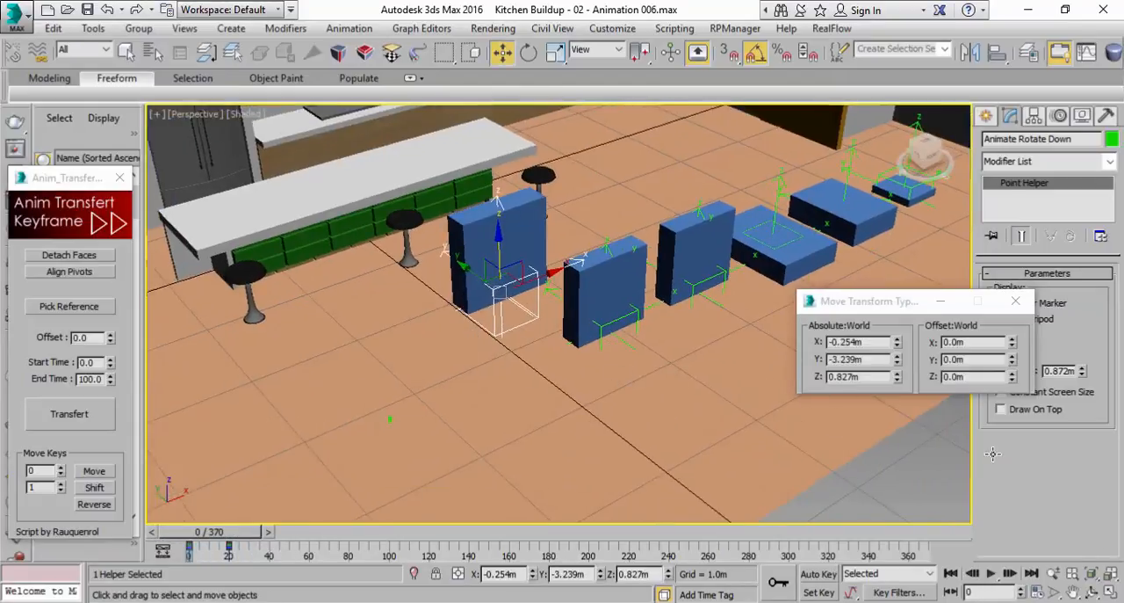
pyautogui.click(996, 572)
pyautogui.moveTo(314, 537); pyautogui.dragTo(257, 537)
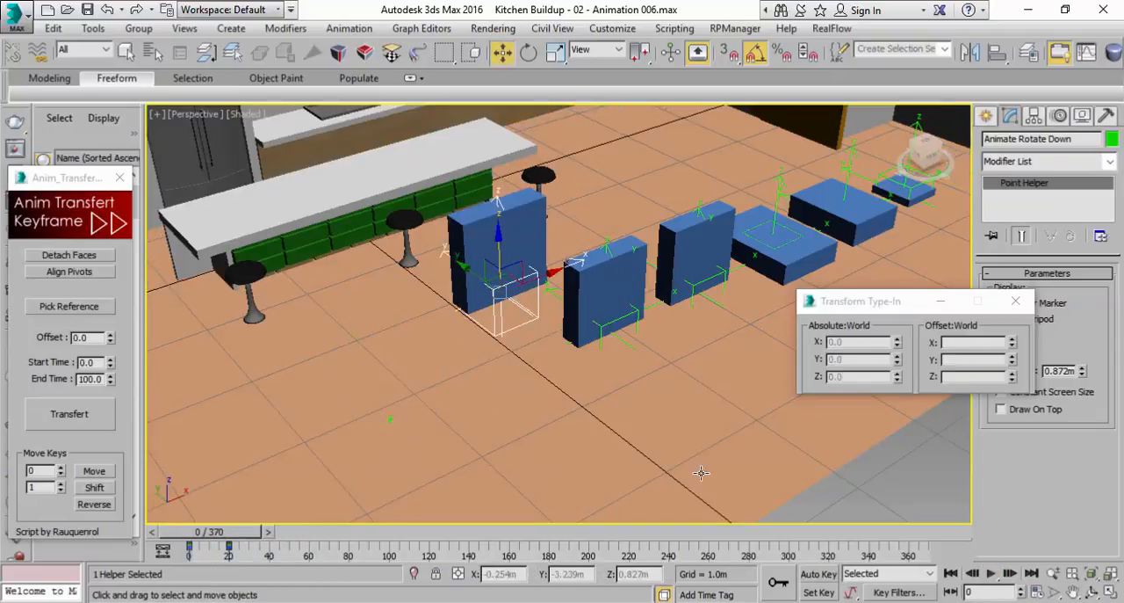
# Turn on Auto Key and, at frame 0, scale the Animate Rotate Down helper to 0 on all axes
pyautogui.click(818, 574)
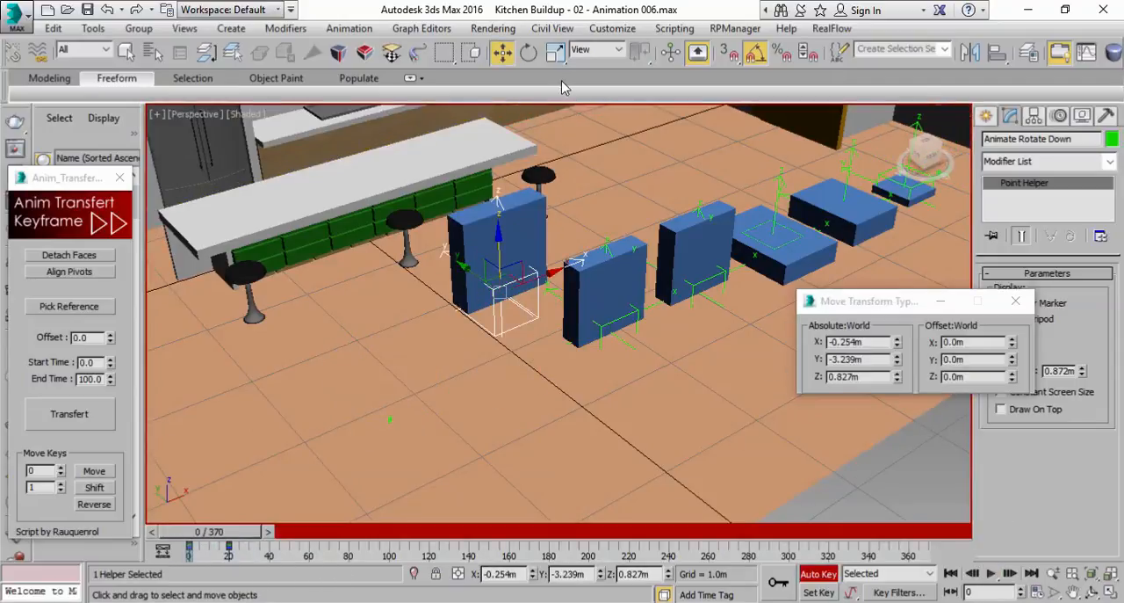
pyautogui.click(555, 52)
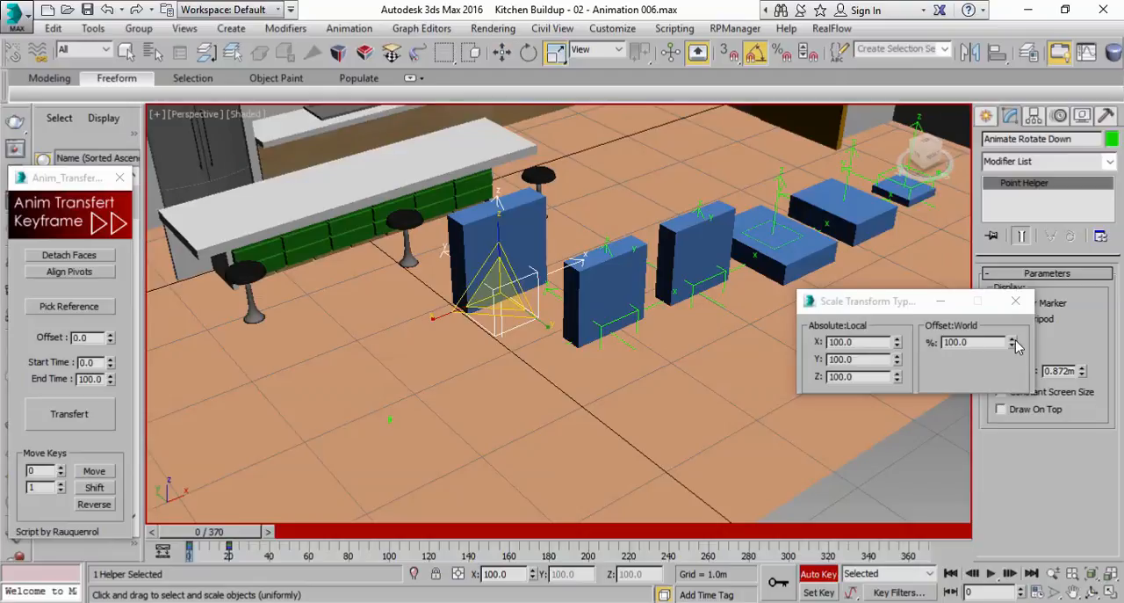
pyautogui.doubleClick(857, 342)
pyautogui.write('0')
pyautogui.press('Tab')
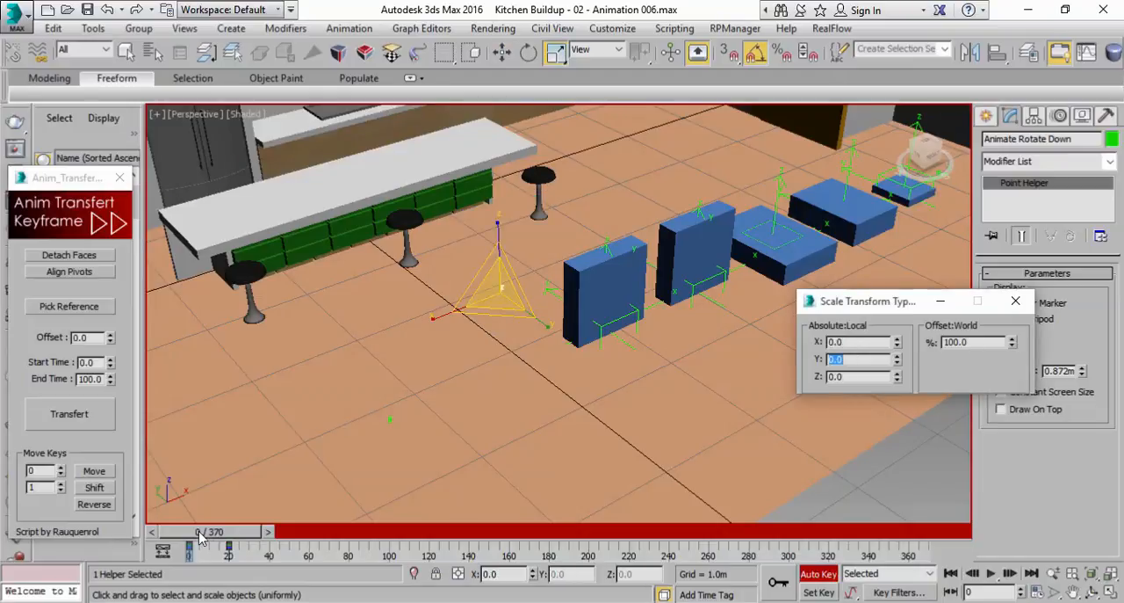
# At frame 5, key the Animate Rotate Down helper's scale with X and Y at 100 and Z at 0
pyautogui.moveTo(200, 537); pyautogui.dragTo(211, 537)
pyautogui.scroll(3, 485, 237)
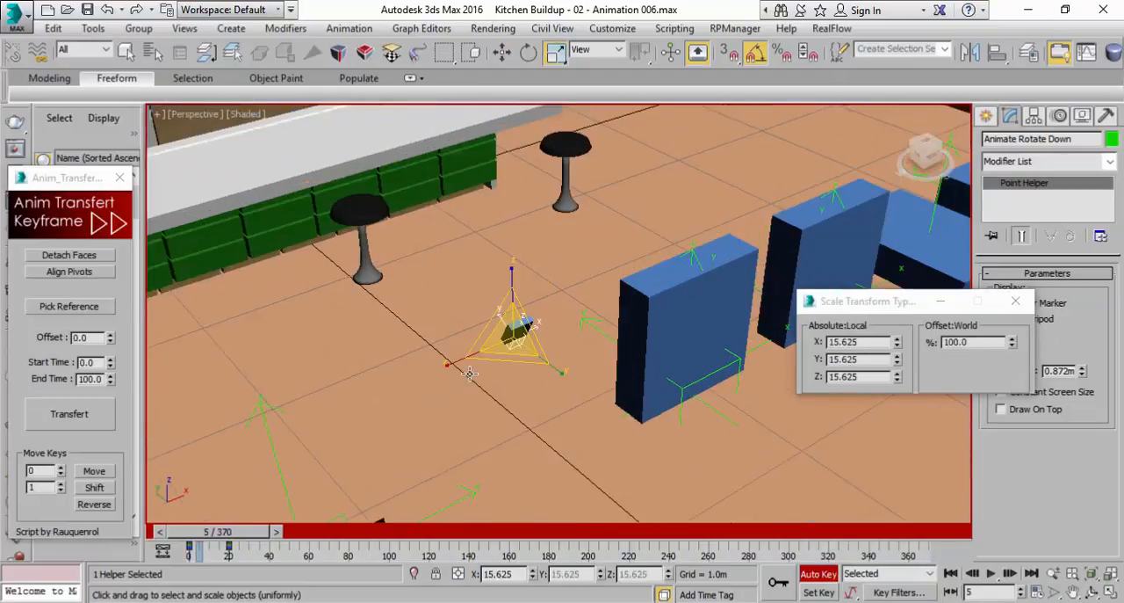
pyautogui.moveTo(898, 364); pyautogui.dragTo(890, 354)
pyautogui.write('100')
pyautogui.click(865, 340)
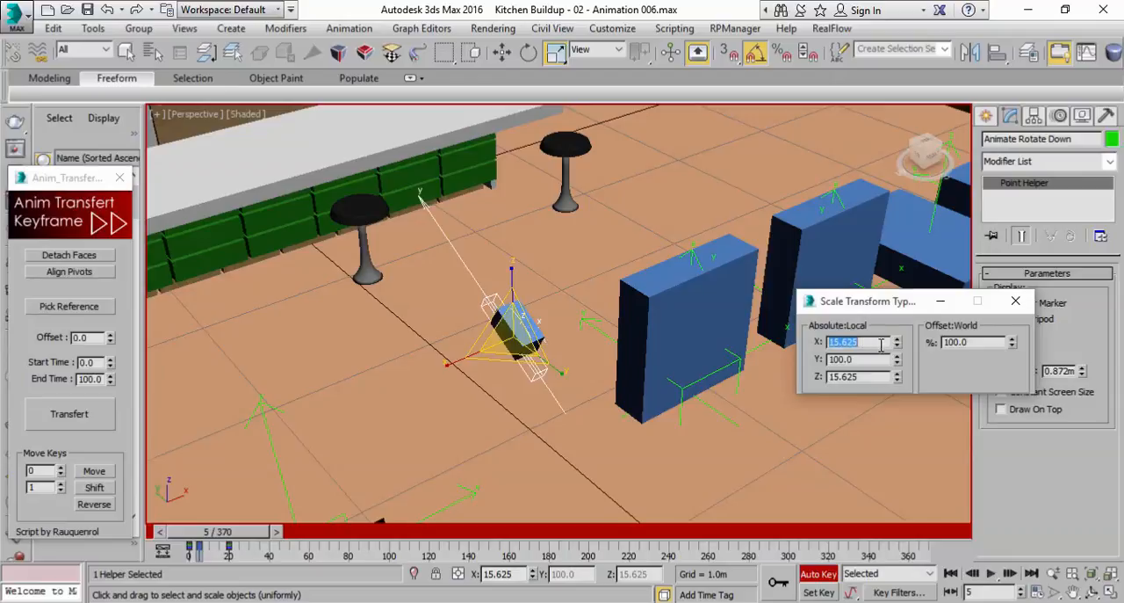
pyautogui.write('100')
pyautogui.click(887, 377)
pyautogui.rightClick(898, 380)
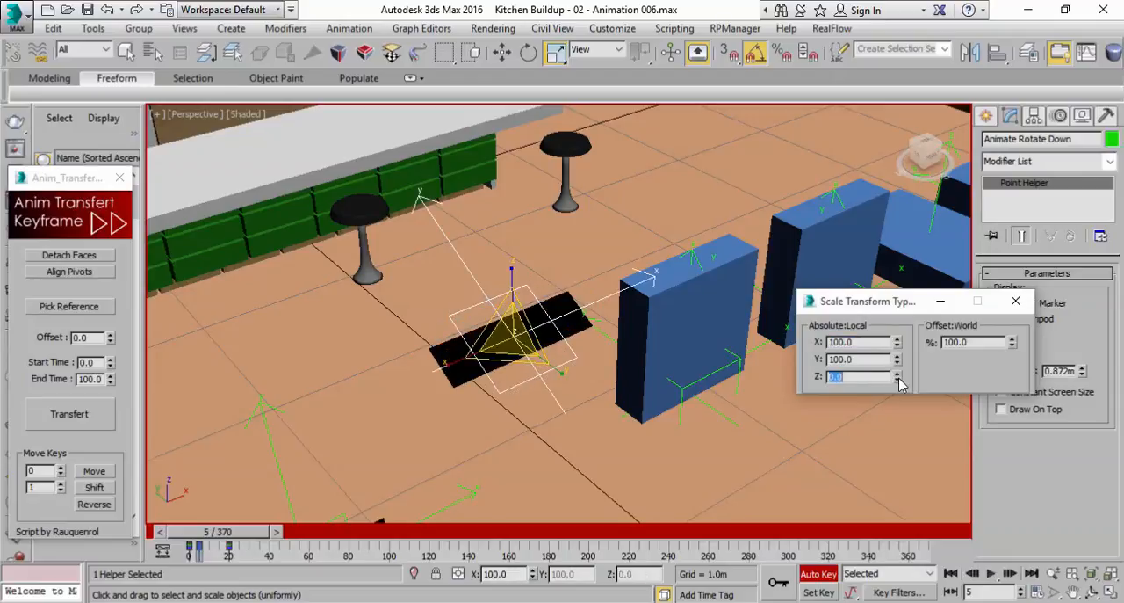
# Play and scrub the Animate Rotate Down helper's combined rotation and scale animation from frame 0
pyautogui.moveTo(207, 532); pyautogui.dragTo(189, 533)
pyautogui.click(991, 573)
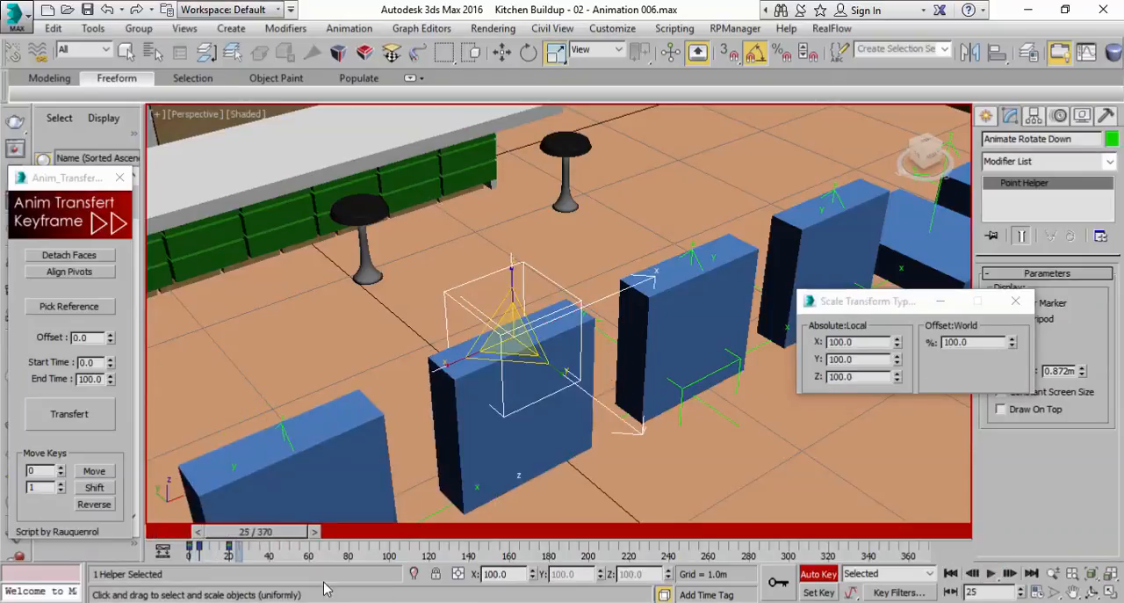
pyautogui.moveTo(289, 538); pyautogui.dragTo(254, 549)
pyautogui.moveTo(246, 549); pyautogui.dragTo(293, 545)
pyautogui.moveTo(507, 395); pyautogui.dragTo(557, 331, button='middle')
pyautogui.scroll(-3, 557, 331)
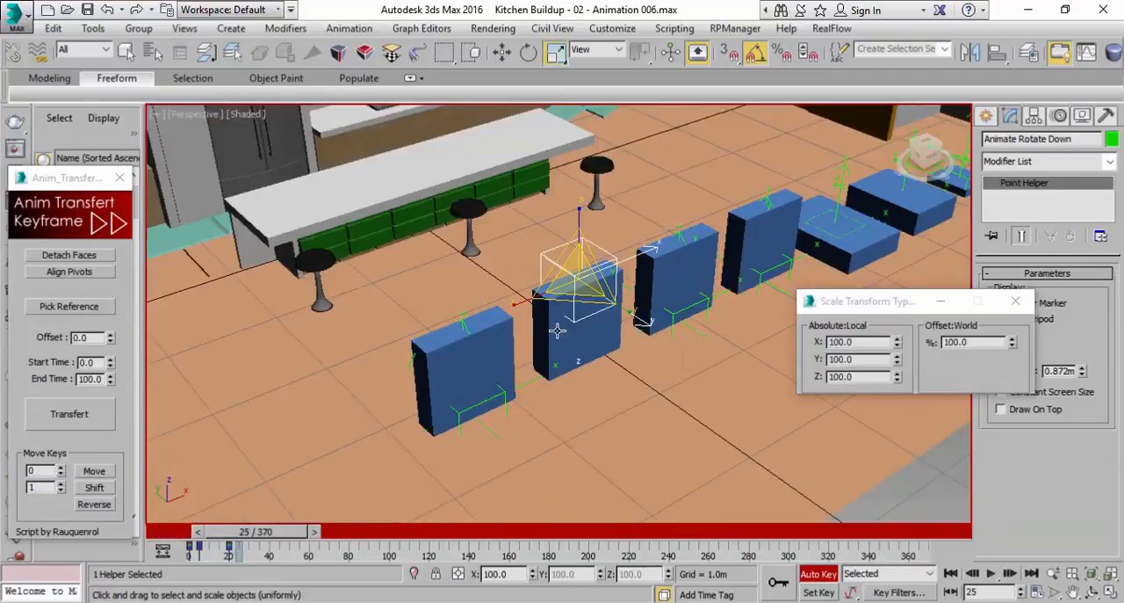
pyautogui.moveTo(261, 543)
pyautogui.mouseDown()
pyautogui.moveTo(243, 547)
pyautogui.moveTo(281, 547)
pyautogui.mouseUp()
# Select the Animate Rotate Sideways helper, set a key for it at frame 20, and return to frame 0
pyautogui.press('r')
pyautogui.scroll(5, 615, 352)
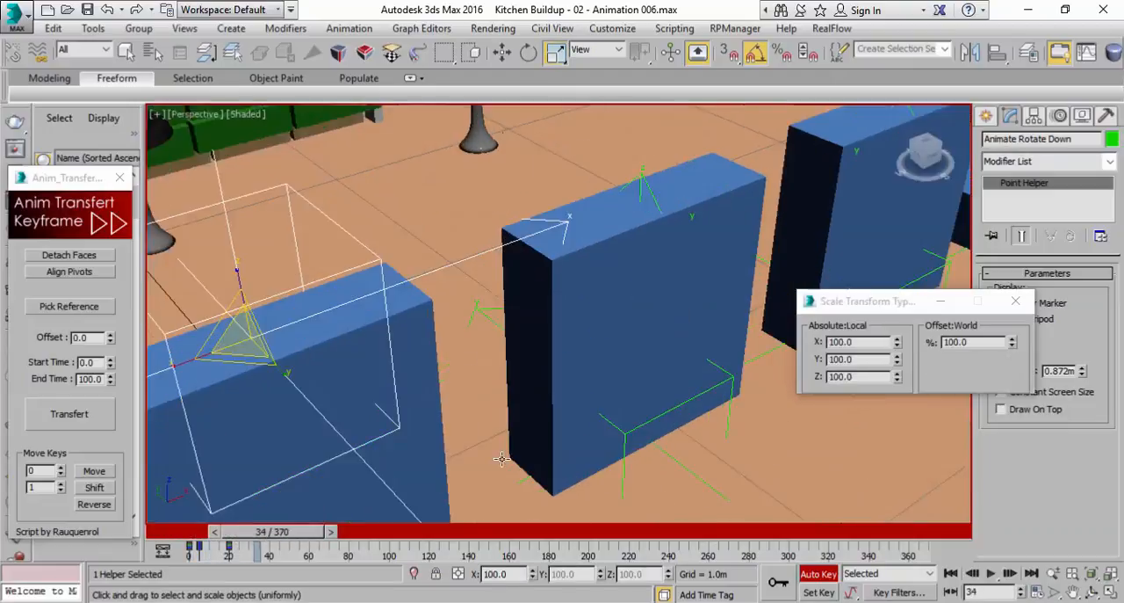
pyautogui.click(622, 429)
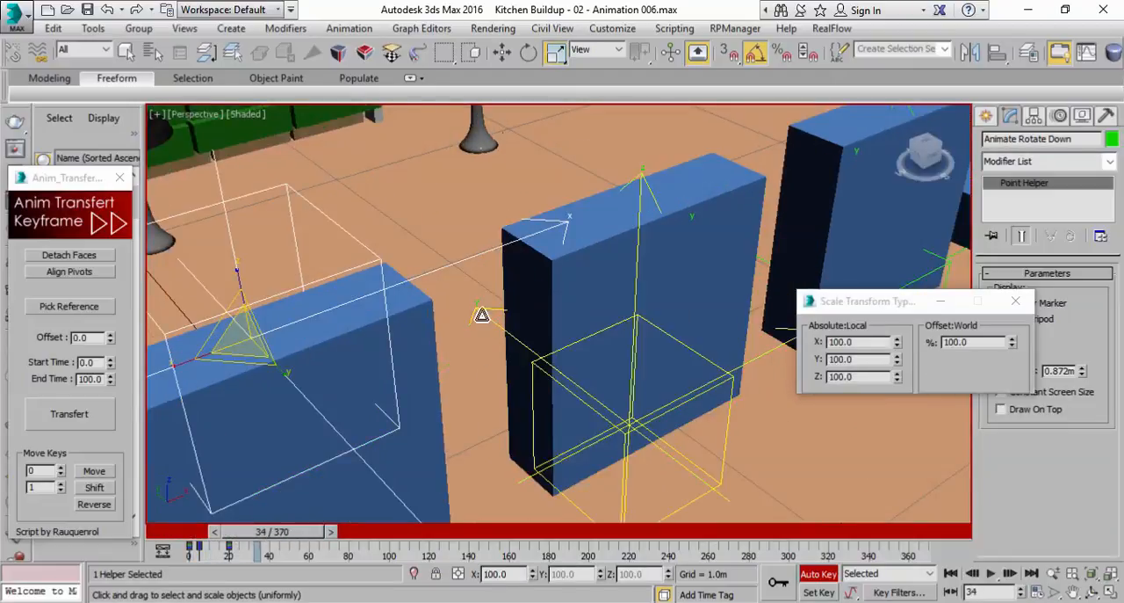
pyautogui.scroll(-5, 579, 369)
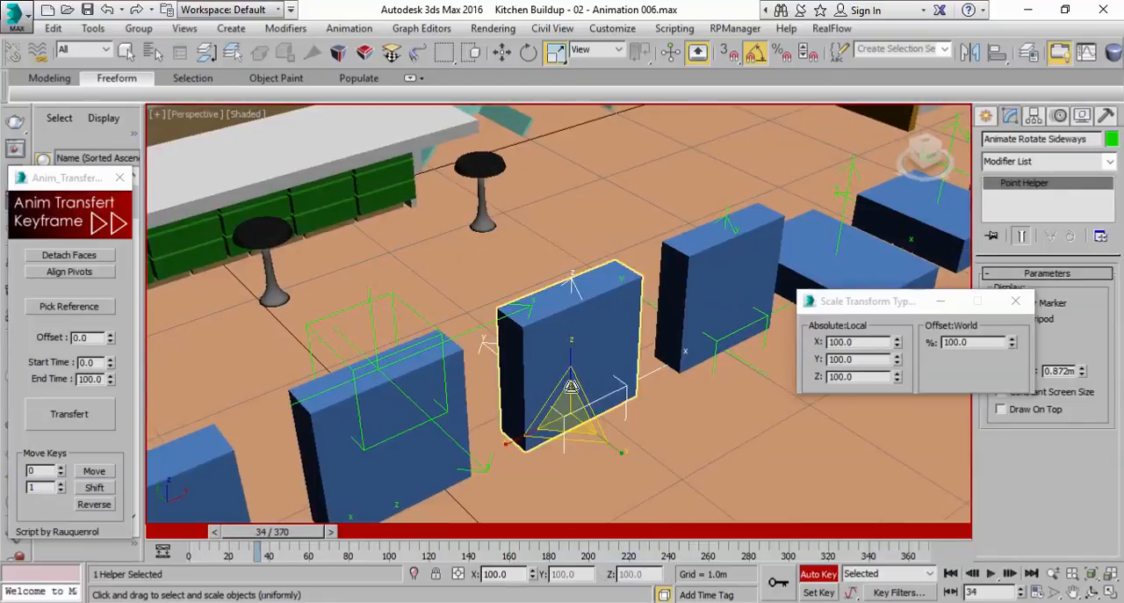
pyautogui.moveTo(293, 533); pyautogui.dragTo(240, 537)
pyautogui.press('r')
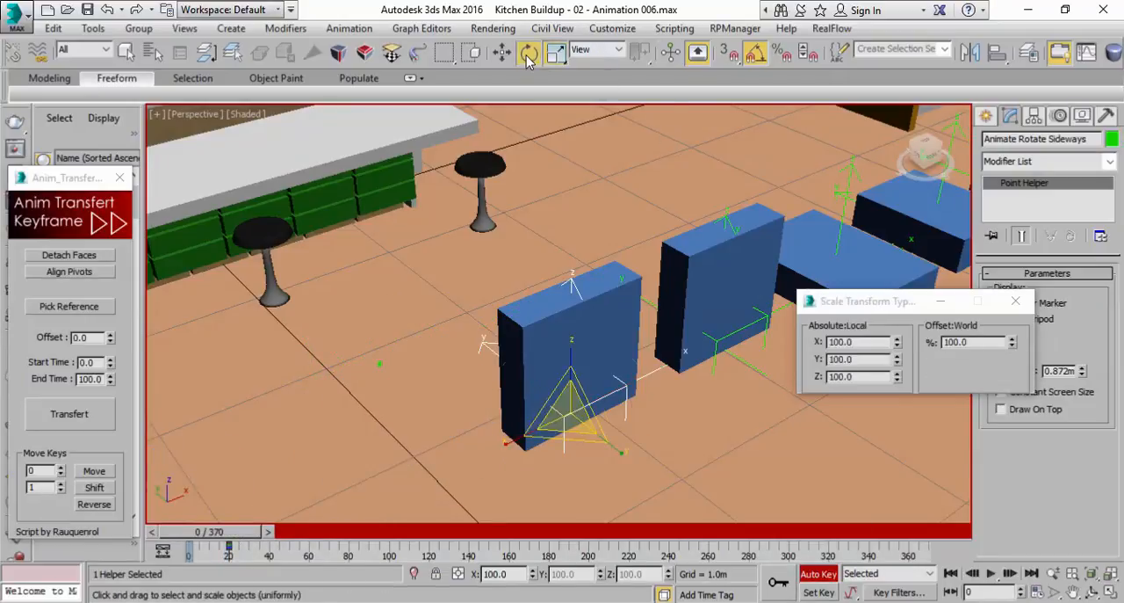
# Key a sideways rotation of the Animate Rotate Sideways helper about the vertical axis at frame 0
pyautogui.click(528, 53)
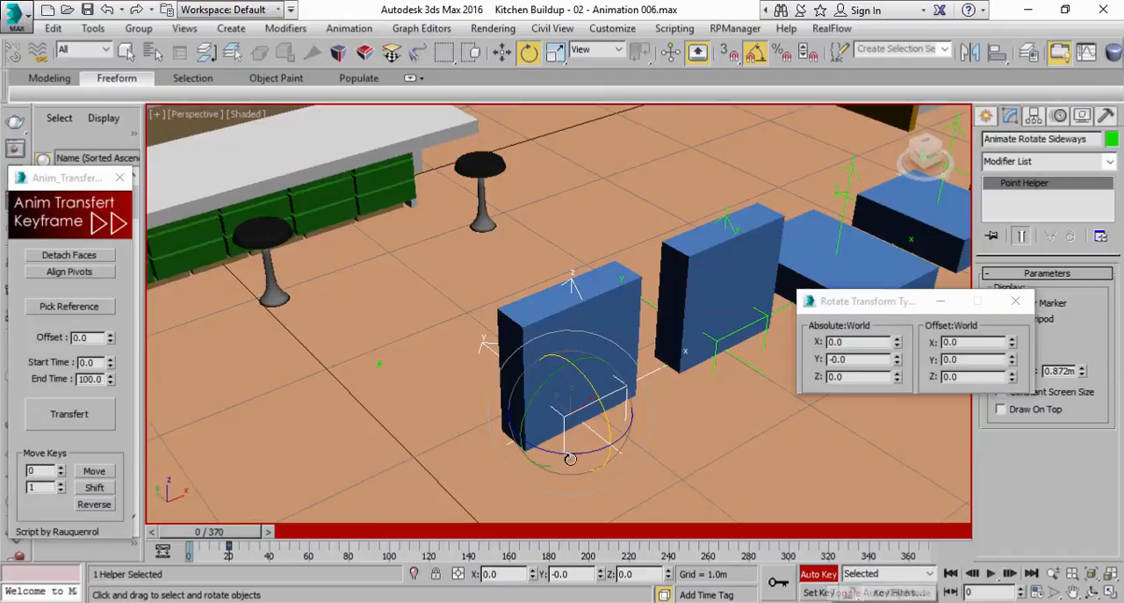
pyautogui.moveTo(577, 450); pyautogui.dragTo(503, 439)
pyautogui.moveTo(235, 537); pyautogui.dragTo(207, 534)
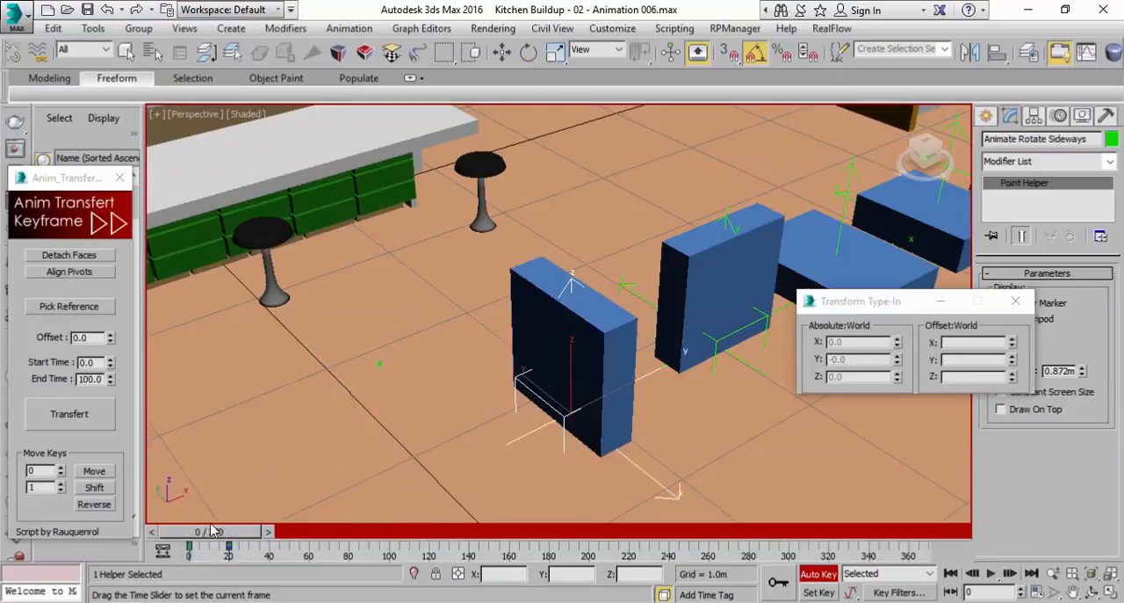
# At frame 0, scale the Animate Rotate Sideways helper to 0 on all axes
pyautogui.press('e')
pyautogui.press('r')
pyautogui.rightClick(1014, 342)
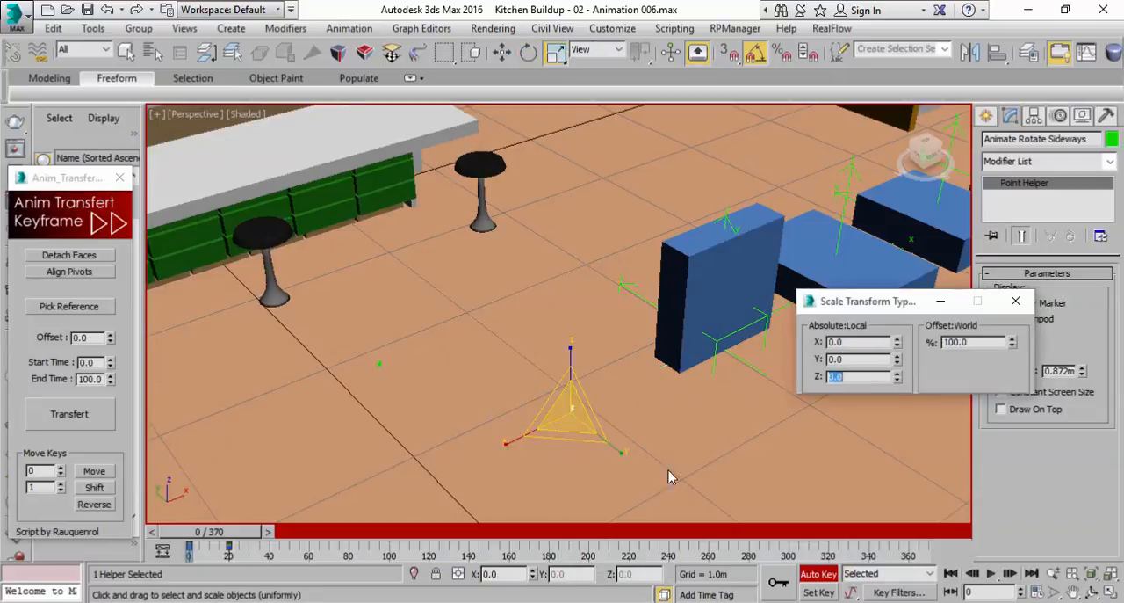
# At frame 5, key the Animate Rotate Sideways helper's scale with X at 0 and Y and Z at 100
pyautogui.moveTo(235, 541); pyautogui.dragTo(244, 542)
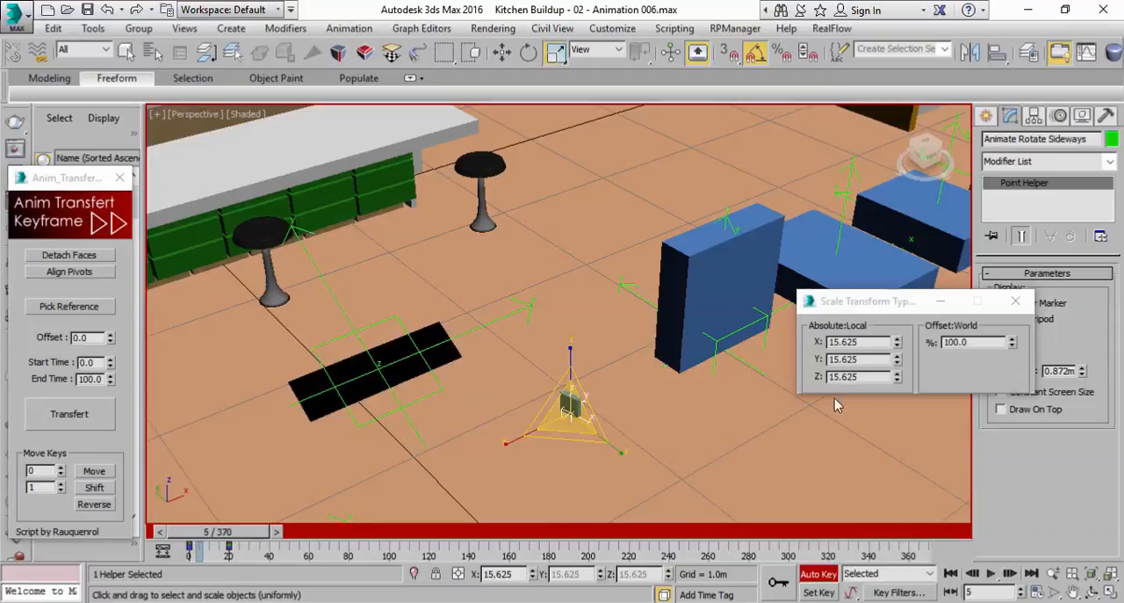
pyautogui.moveTo(898, 377); pyautogui.dragTo(905, 335)
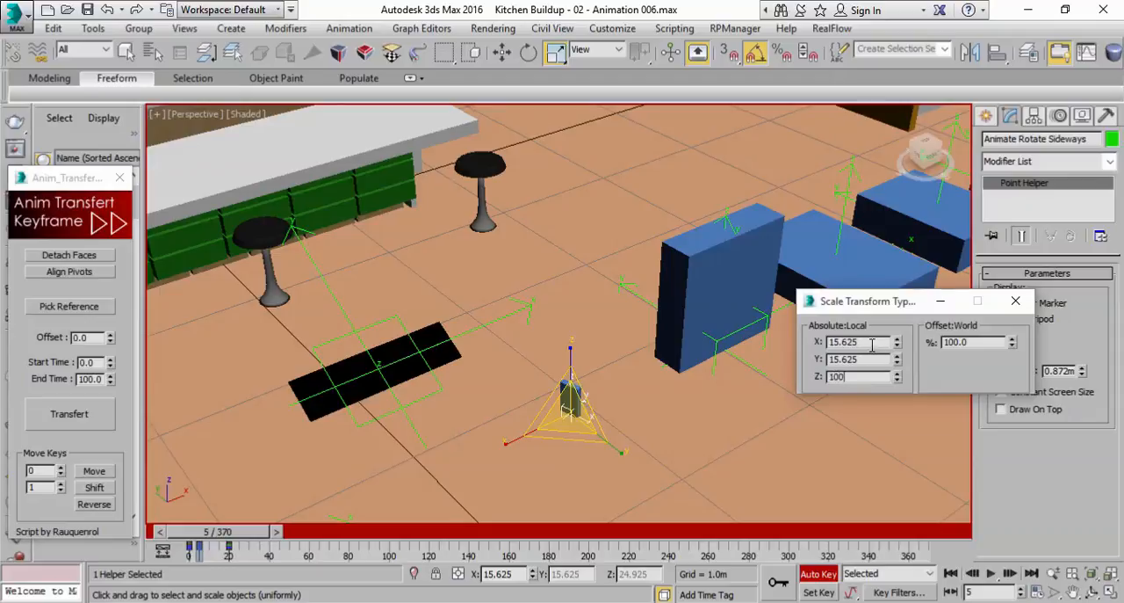
pyautogui.press('Return')
pyautogui.moveTo(898, 348)
pyautogui.mouseDown()
pyautogui.moveTo(896, 301)
pyautogui.moveTo(878, 344)
pyautogui.mouseUp()
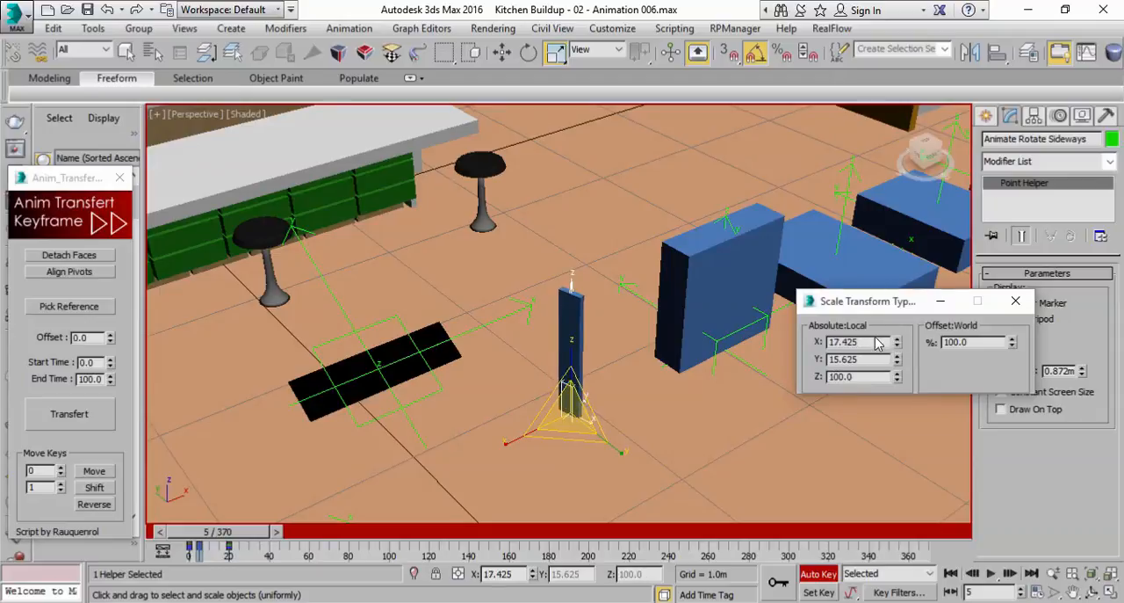
pyautogui.rightClick(897, 346)
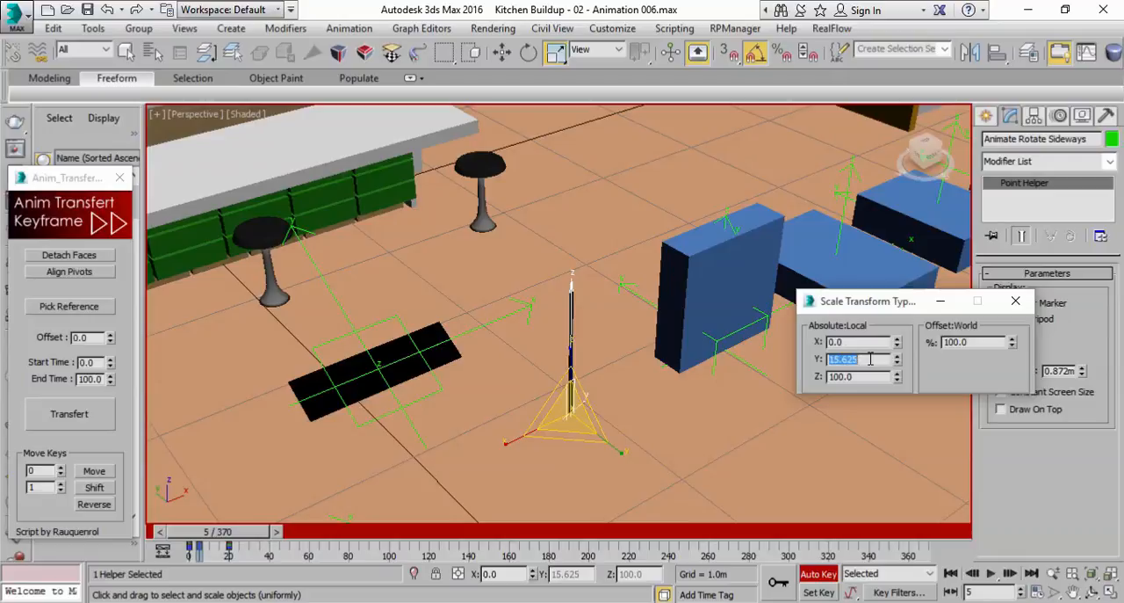
pyautogui.click(860, 358)
pyautogui.write('100')
pyautogui.press('Return')
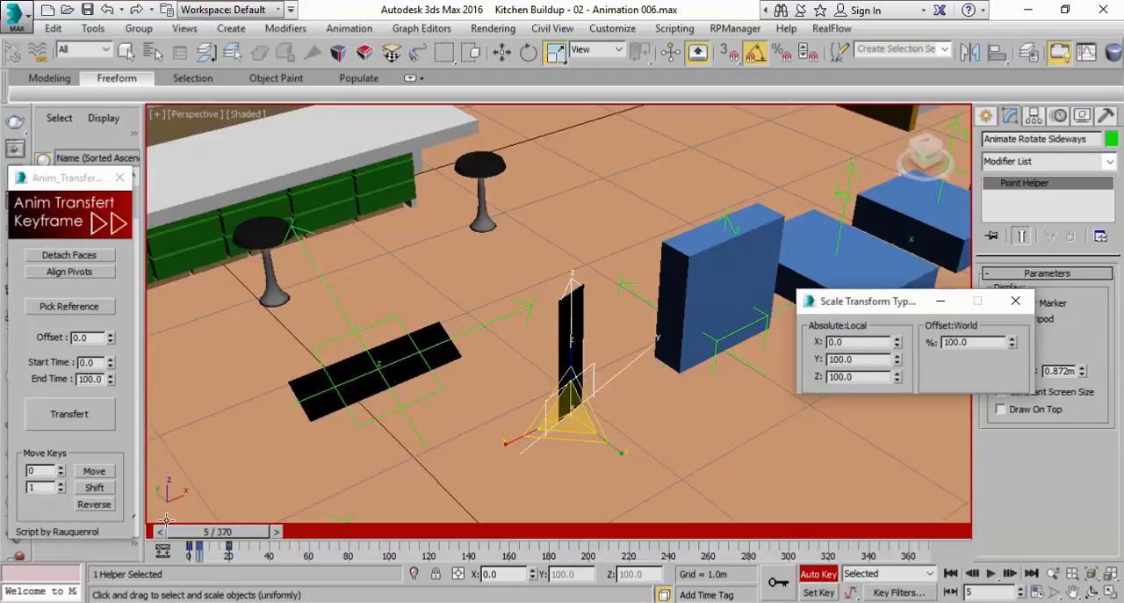
# Scrub through the Animate Rotate Sideways helper's animation to check its scaling and rotation
pyautogui.moveTo(189, 536)
pyautogui.mouseDown()
pyautogui.moveTo(178, 539)
pyautogui.moveTo(214, 545)
pyautogui.moveTo(195, 546)
pyautogui.moveTo(204, 549)
pyautogui.mouseUp()
pyautogui.press('r')
pyautogui.keyDown('alt'); pyautogui.moveTo(601, 351); pyautogui.dragTo(579, 334, button='middle'); pyautogui.keyUp('alt')
pyautogui.moveTo(253, 535); pyautogui.dragTo(285, 540)
# Select the Animate Rotate Dynamic helper on the next box, set a key at frame 20, and return to frame 0
pyautogui.moveTo(665, 426); pyautogui.dragTo(626, 441, button='middle')
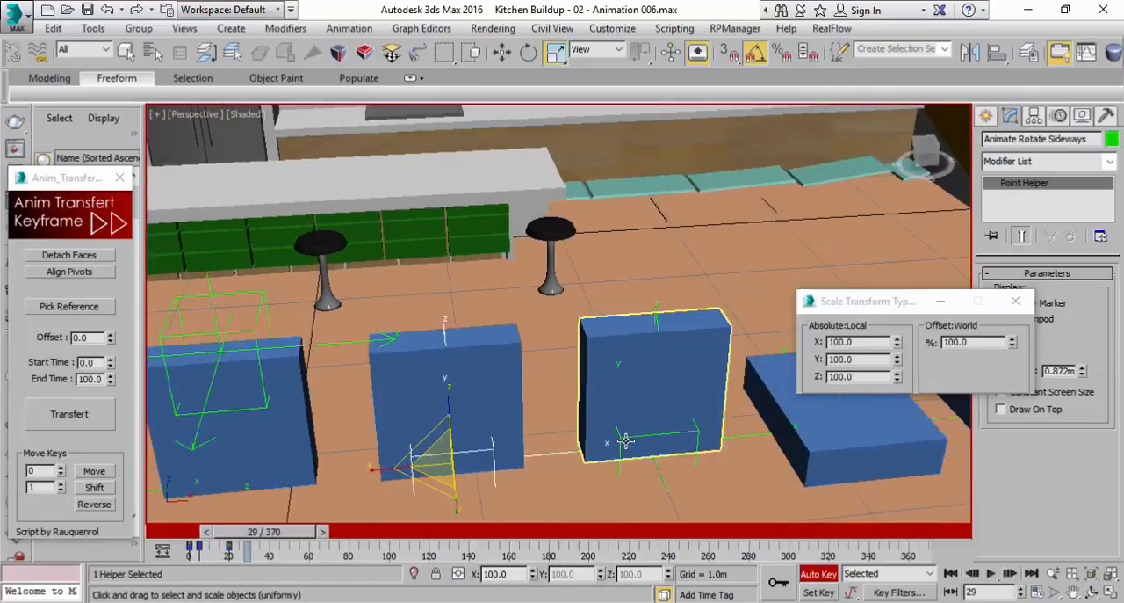
pyautogui.click(625, 439)
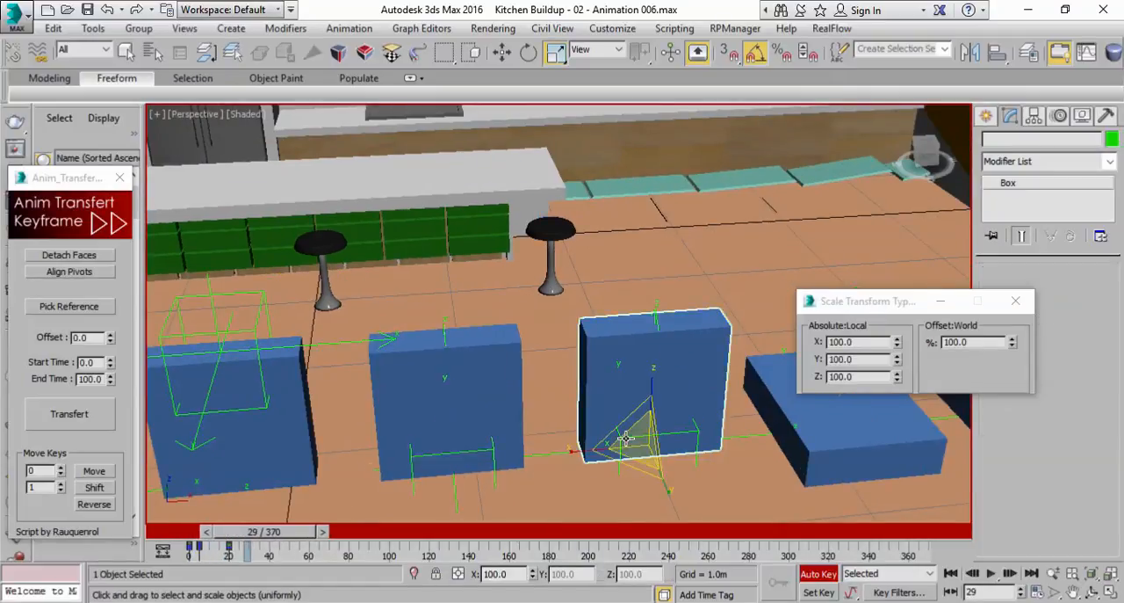
pyautogui.click(654, 322)
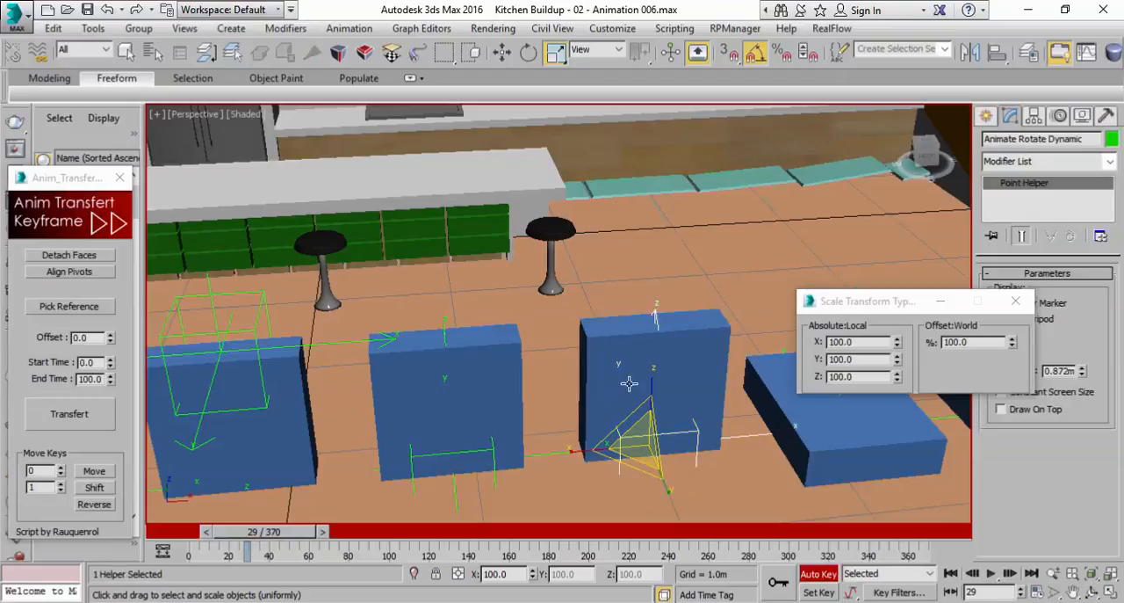
pyautogui.moveTo(265, 534); pyautogui.dragTo(206, 537)
pyautogui.press('r')
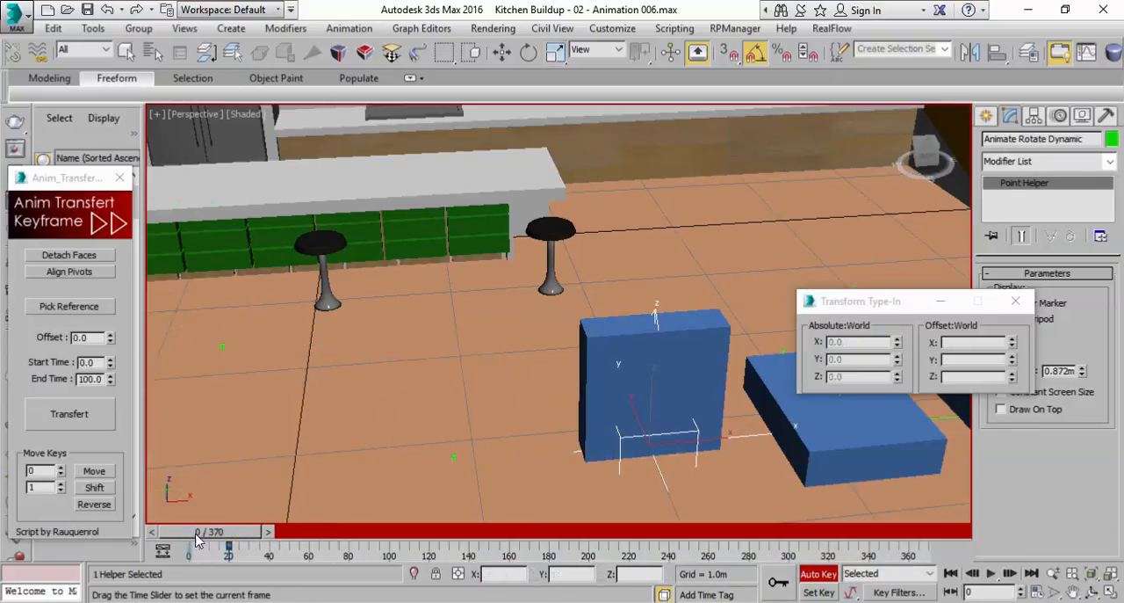
# At frame 0, rotate the Animate Rotate Dynamic helper to X 75 and Z -140 degrees
pyautogui.click(527, 57)
pyautogui.moveTo(645, 425); pyautogui.dragTo(688, 372, button='middle')
pyautogui.moveTo(693, 420); pyautogui.dragTo(610, 342)
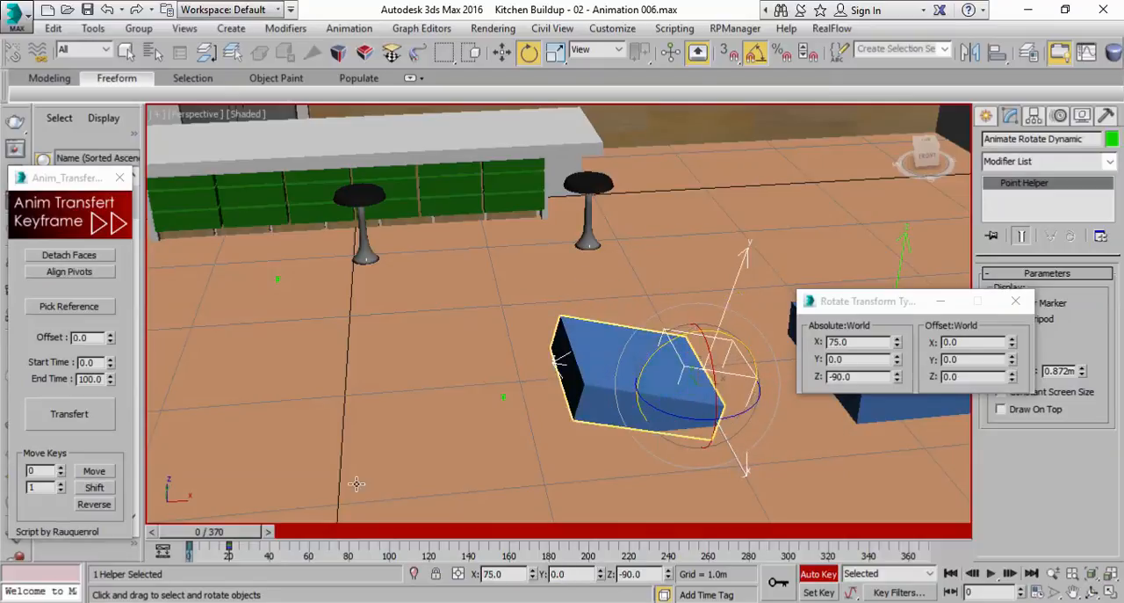
pyautogui.moveTo(224, 532); pyautogui.dragTo(173, 541)
pyautogui.moveTo(695, 418); pyautogui.dragTo(657, 412)
# Play the Animate Rotate Dynamic helper's rotation from frame 0 a couple of times
pyautogui.moveTo(211, 535)
pyautogui.mouseDown()
pyautogui.moveTo(289, 545)
pyautogui.moveTo(198, 542)
pyautogui.mouseUp()
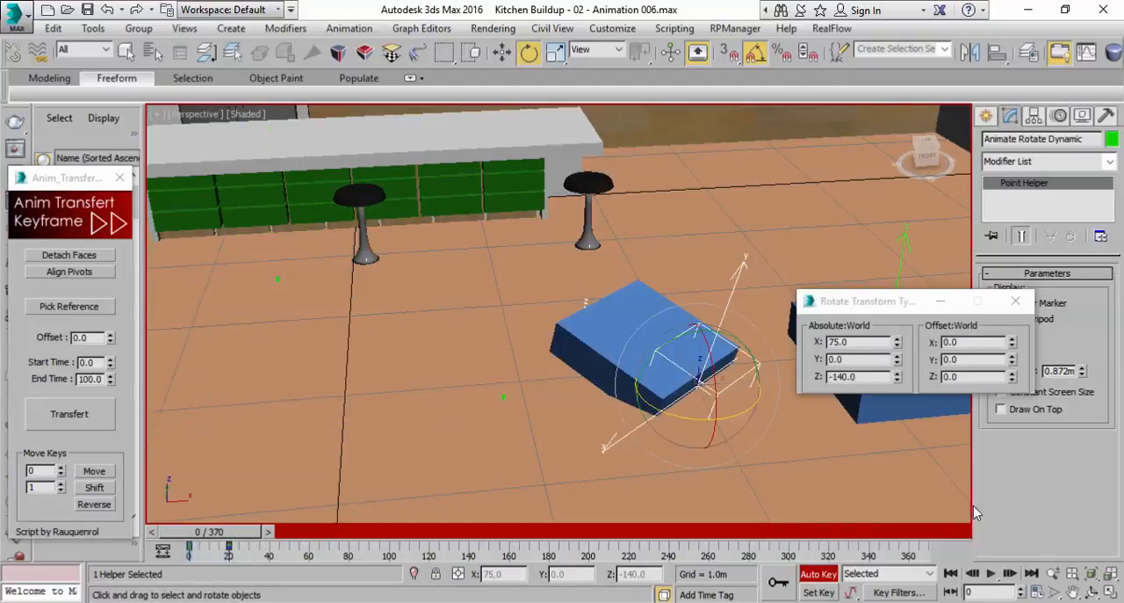
pyautogui.click(998, 575)
pyautogui.click(993, 573)
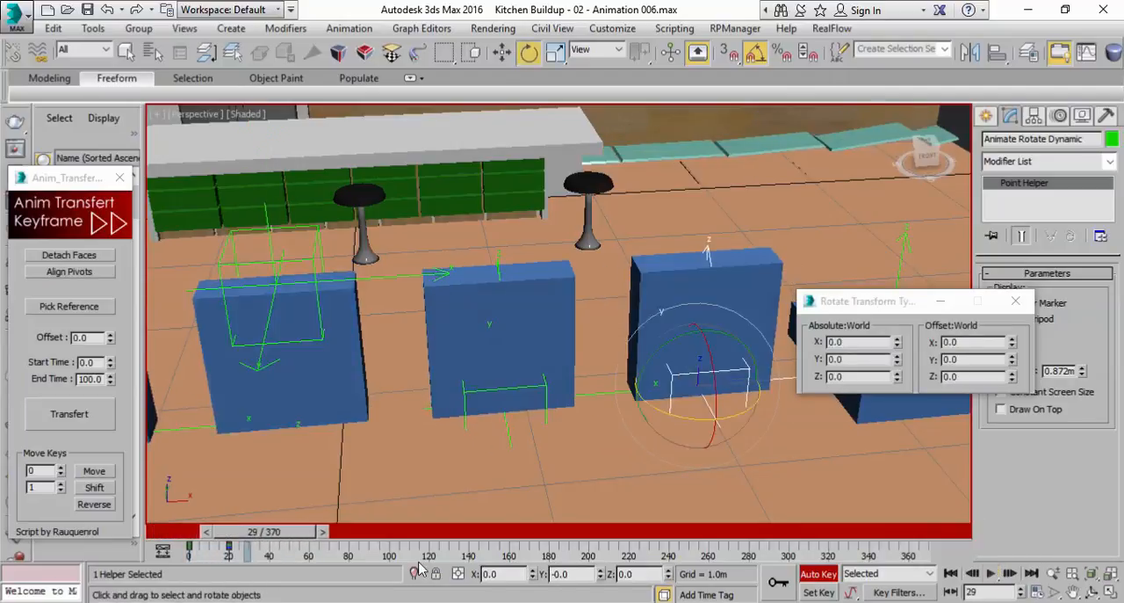
pyautogui.moveTo(305, 534); pyautogui.dragTo(250, 535)
pyautogui.click(998, 575)
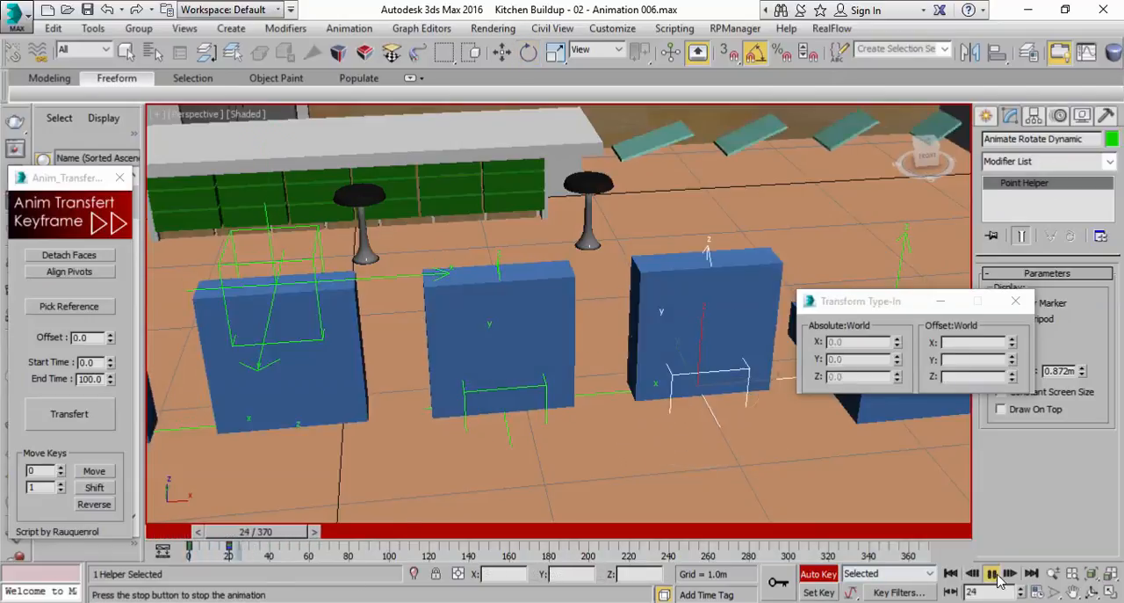
# Return to frame 0 and scale the Animate Rotate Dynamic helper to 0 on all axes
pyautogui.moveTo(294, 540); pyautogui.dragTo(237, 541)
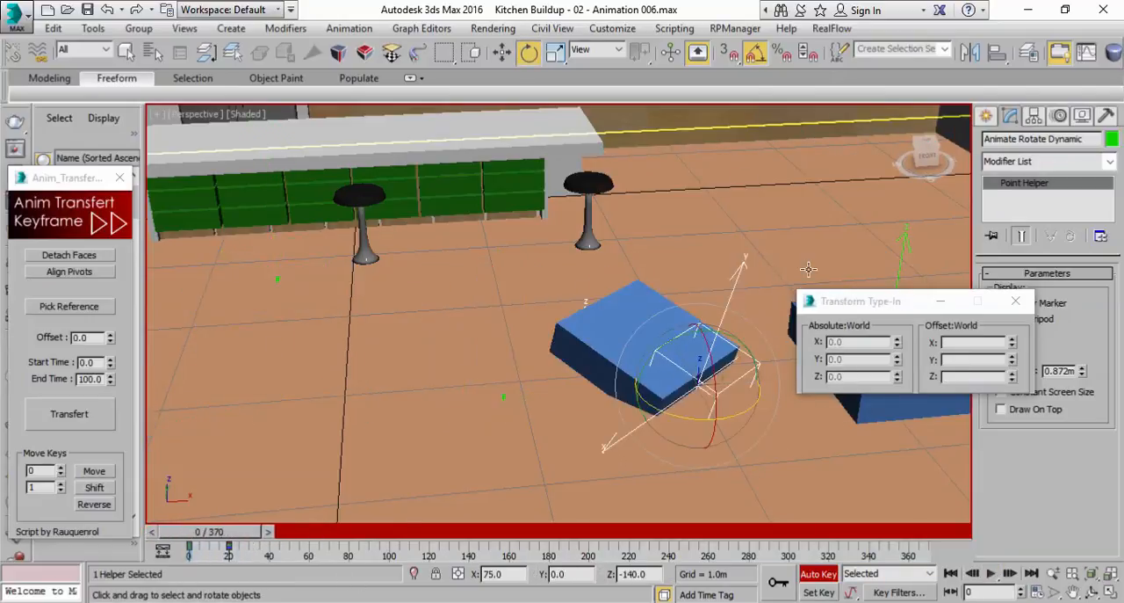
pyautogui.click(553, 56)
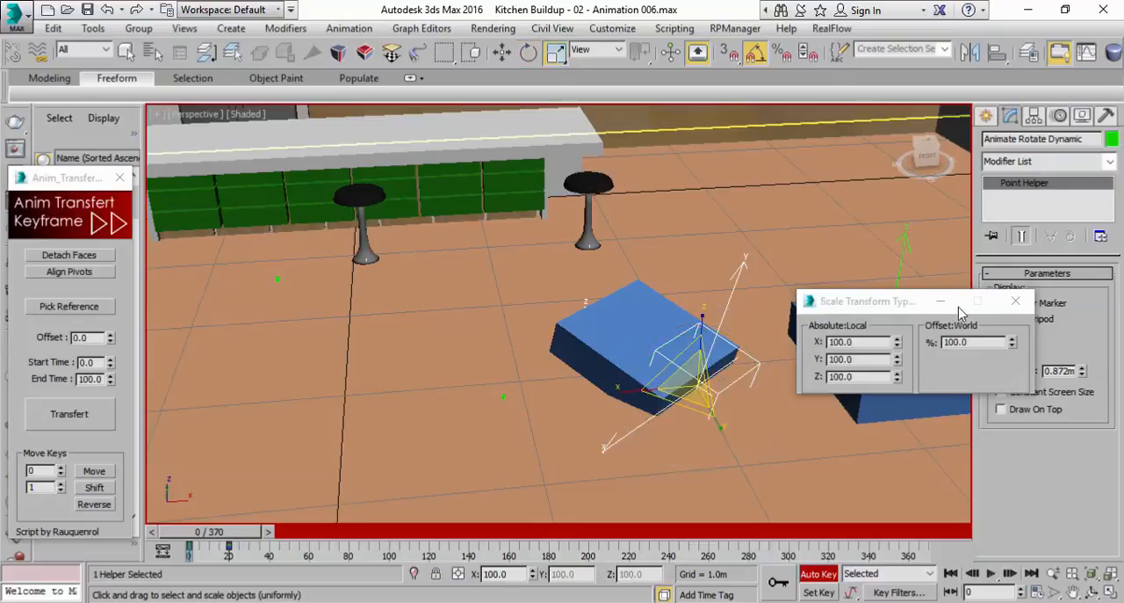
pyautogui.rightClick(1012, 344)
# At frame 5, key the Animate Rotate Dynamic helper's scale with X and Y at 100 and Z at 0
pyautogui.moveTo(222, 543); pyautogui.dragTo(227, 541)
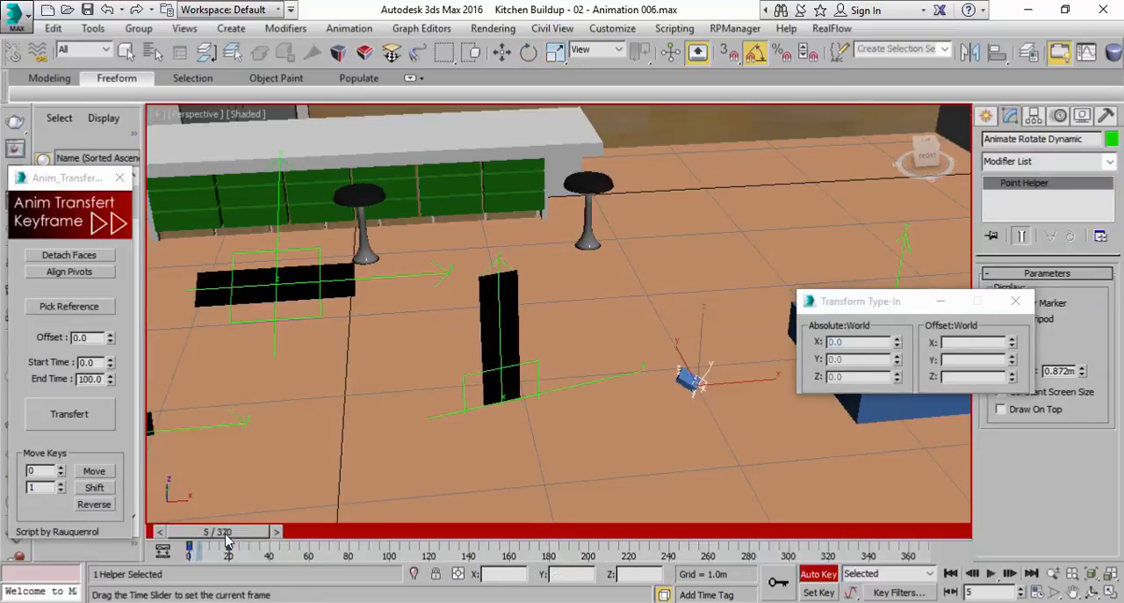
pyautogui.press('z')
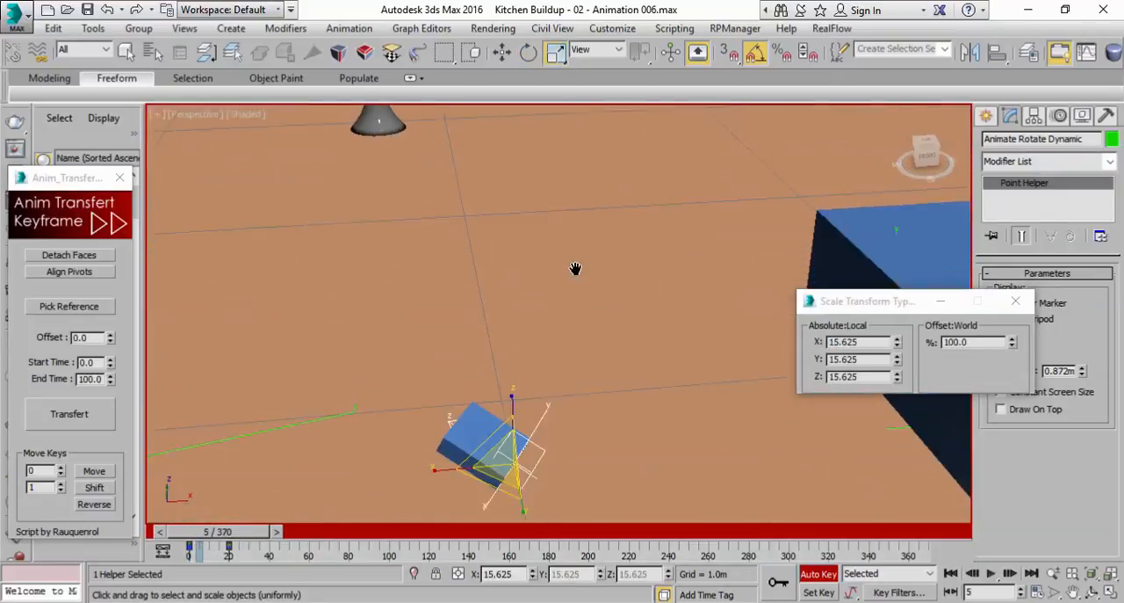
pyautogui.scroll(3, 715, 299)
pyautogui.moveTo(899, 351); pyautogui.dragTo(897, 344)
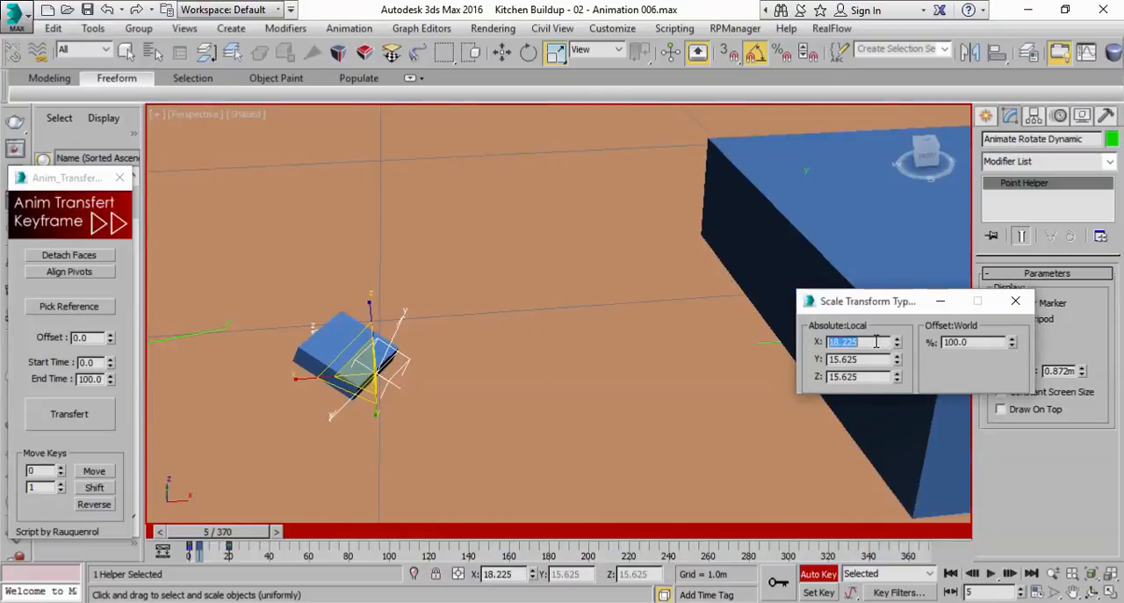
pyautogui.click(883, 361)
pyautogui.moveTo(898, 373); pyautogui.dragTo(896, 348)
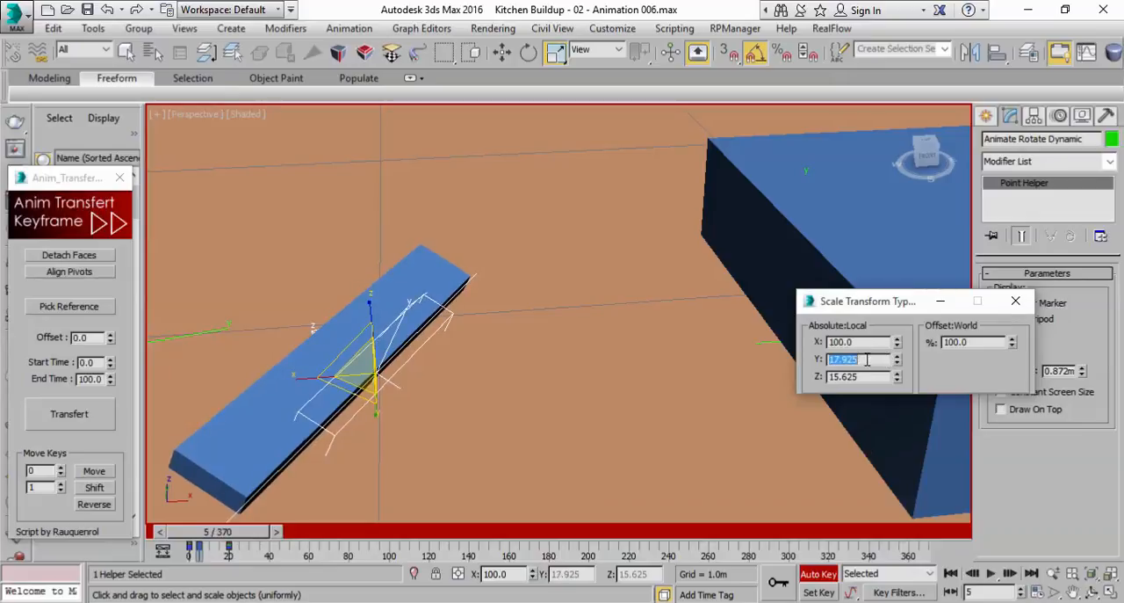
pyautogui.click(856, 376)
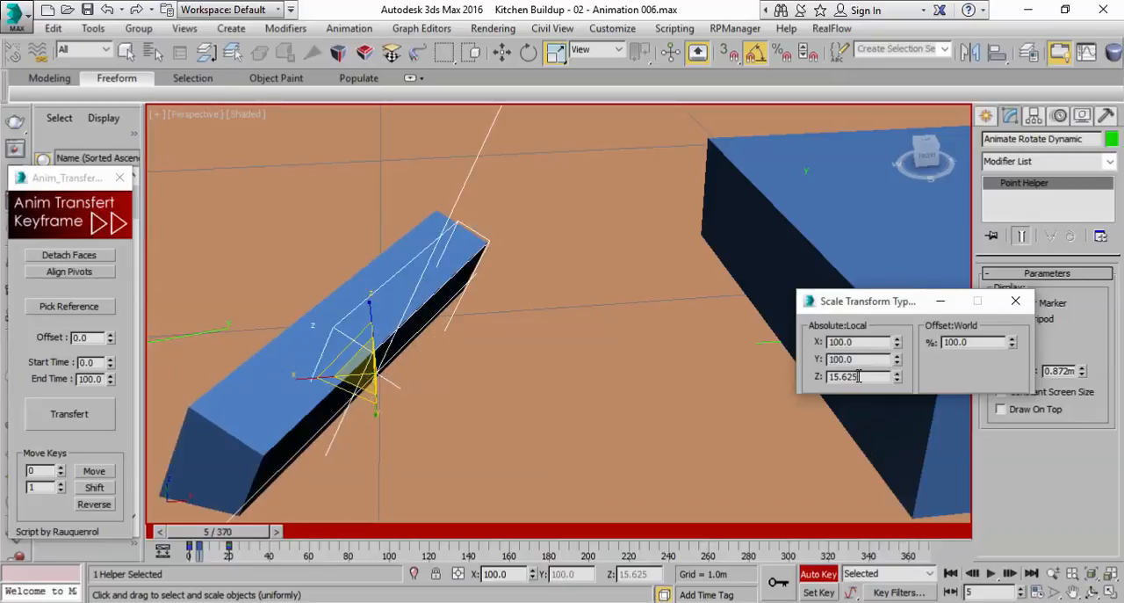
pyautogui.rightClick(897, 378)
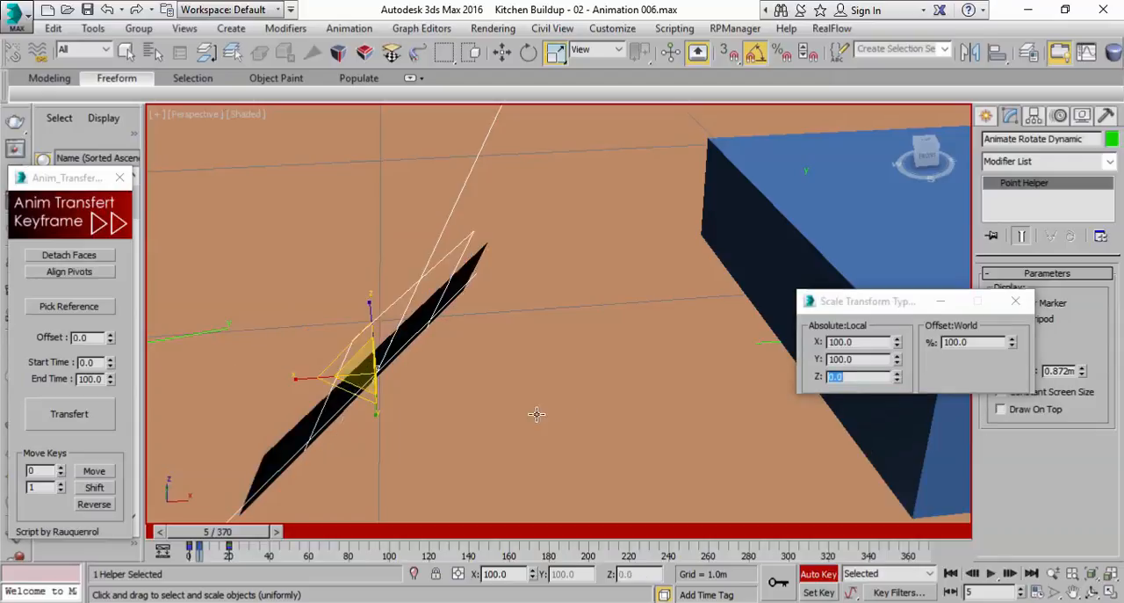
# Scrub the Animate Rotate Dynamic helper's finished animation with the whole row of boxes in view
pyautogui.scroll(-3, 537, 414)
pyautogui.moveTo(189, 538); pyautogui.dragTo(227, 535)
pyautogui.scroll(-5, 523, 350)
pyautogui.moveTo(524, 349); pyautogui.dragTo(499, 376, button='middle')
# Select the Animate Move Front and Back helper, set a key for it at frame 20, and return to frame 0
pyautogui.click(565, 358)
pyautogui.press('r')
pyautogui.press('r')
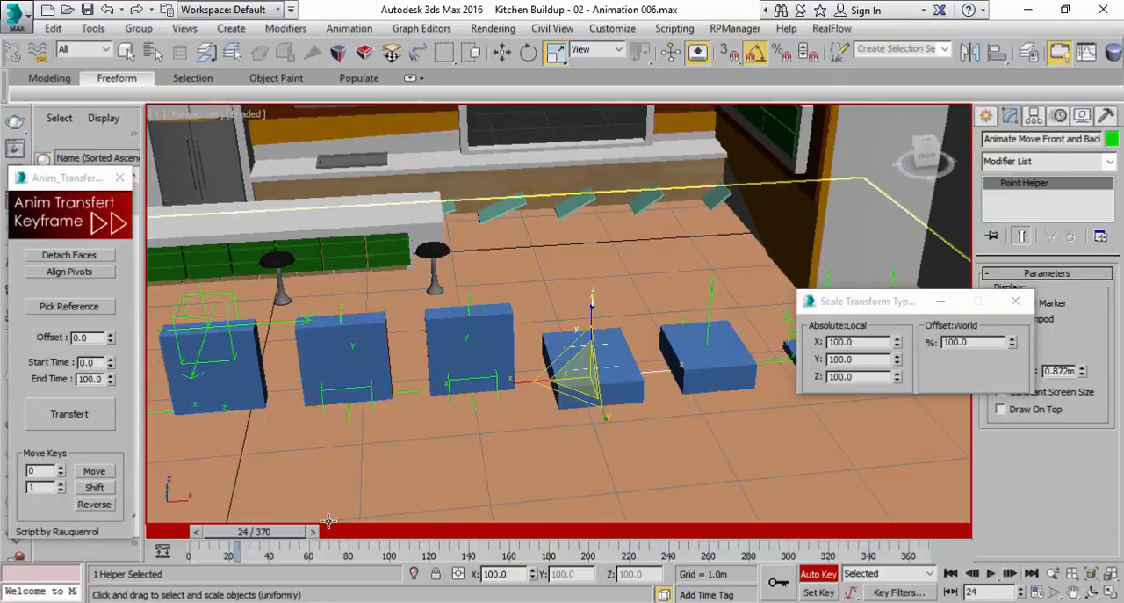
pyautogui.moveTo(308, 534); pyautogui.dragTo(289, 536)
pyautogui.press('r')
pyautogui.click(303, 532)
pyautogui.moveTo(268, 545); pyautogui.dragTo(230, 543)
pyautogui.press('r')
# At frame 0, move the Animate Move Front and Back helper along Y to about -2.913 m
pyautogui.keyDown('alt'); pyautogui.moveTo(577, 346); pyautogui.dragTo(559, 370, button='middle'); pyautogui.keyUp('alt')
pyautogui.press('w')
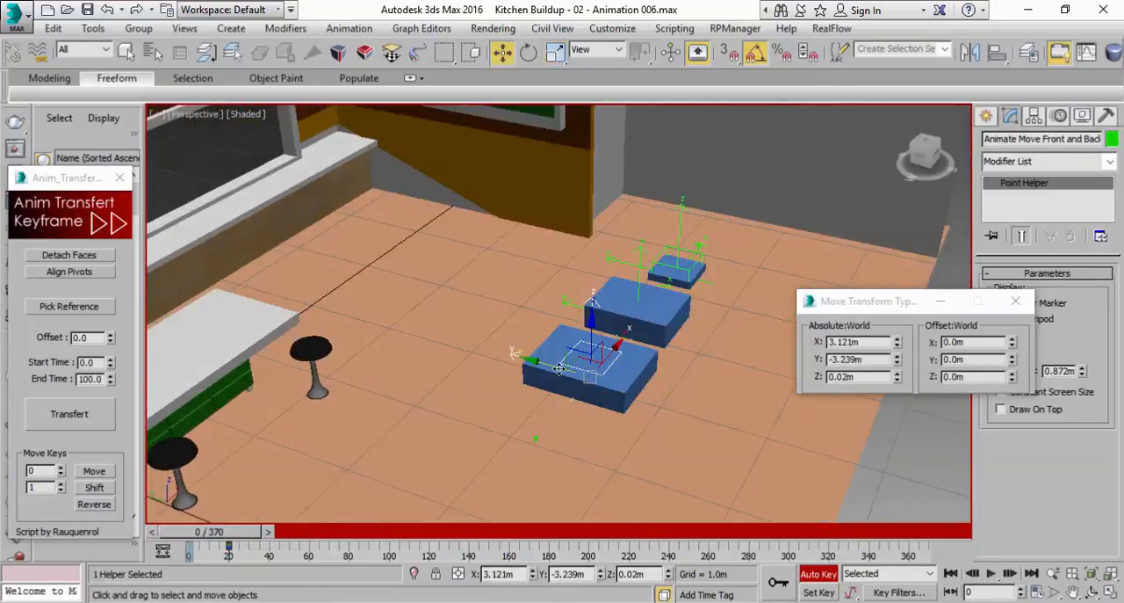
pyautogui.moveTo(556, 364); pyautogui.dragTo(523, 356)
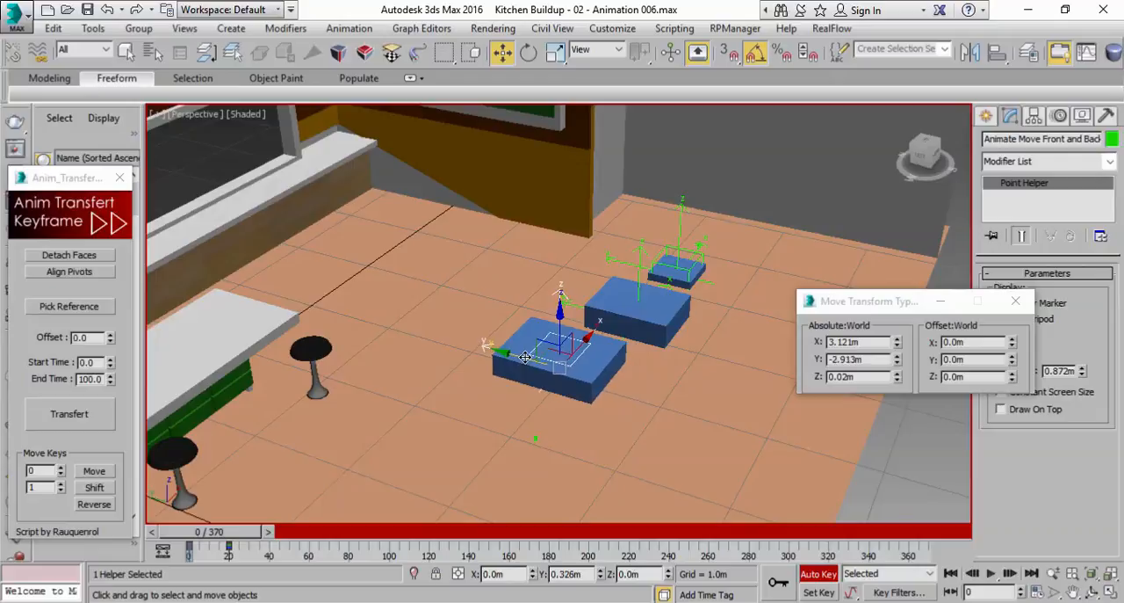
# Scrub the Animate Move Front and Back helper's motion to frame 11 and save the scene as Kitchen Buildup - 02 - Animation 007.max
pyautogui.moveTo(209, 533); pyautogui.dragTo(230, 544)
pyautogui.press('w')
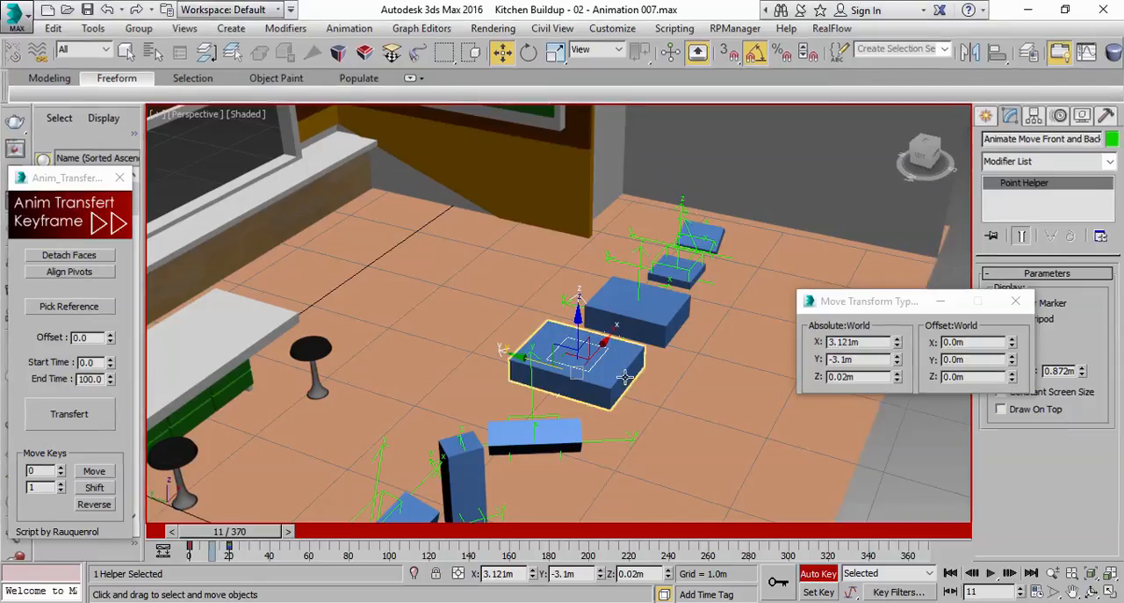
pyautogui.scroll(3, 624, 377)
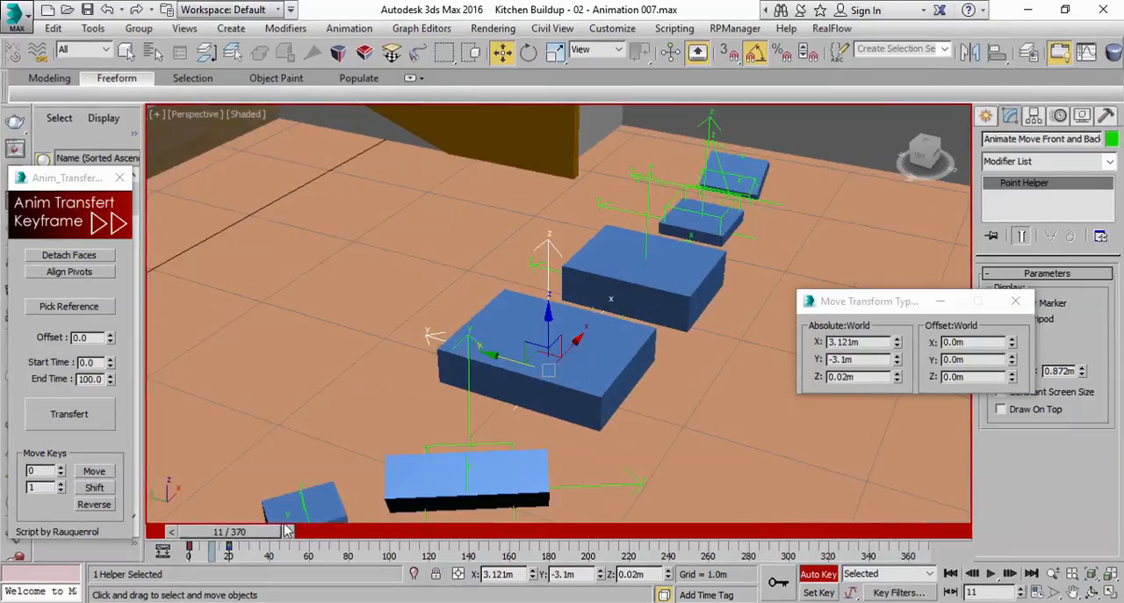
# At frame 0, scale the Animate Move Front and Back helper uniformly down to 0
pyautogui.moveTo(260, 539); pyautogui.dragTo(231, 544)
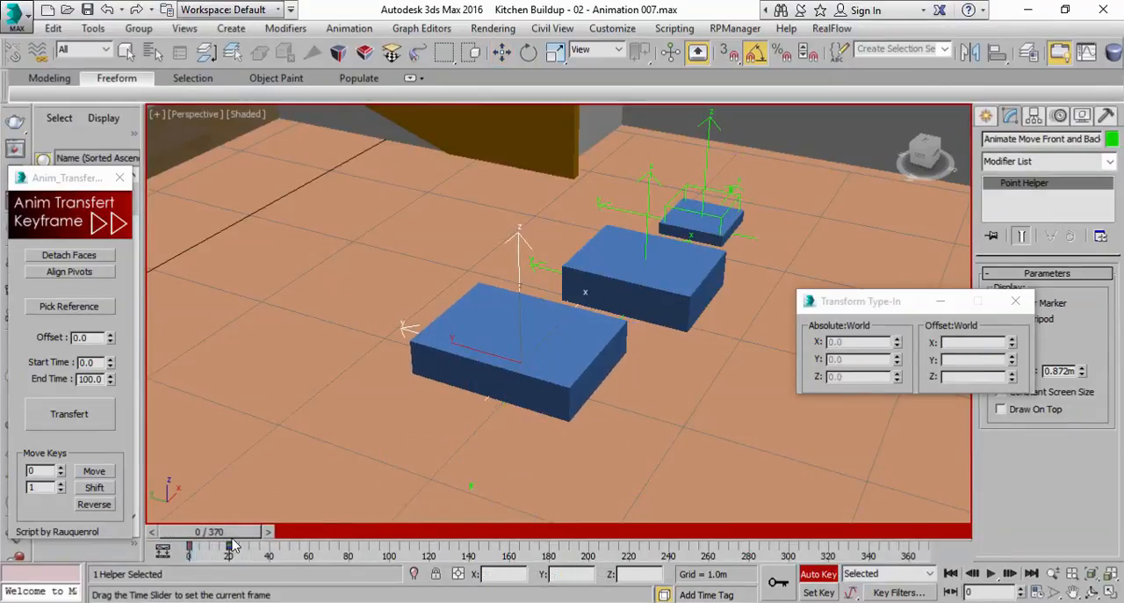
pyautogui.click(501, 52)
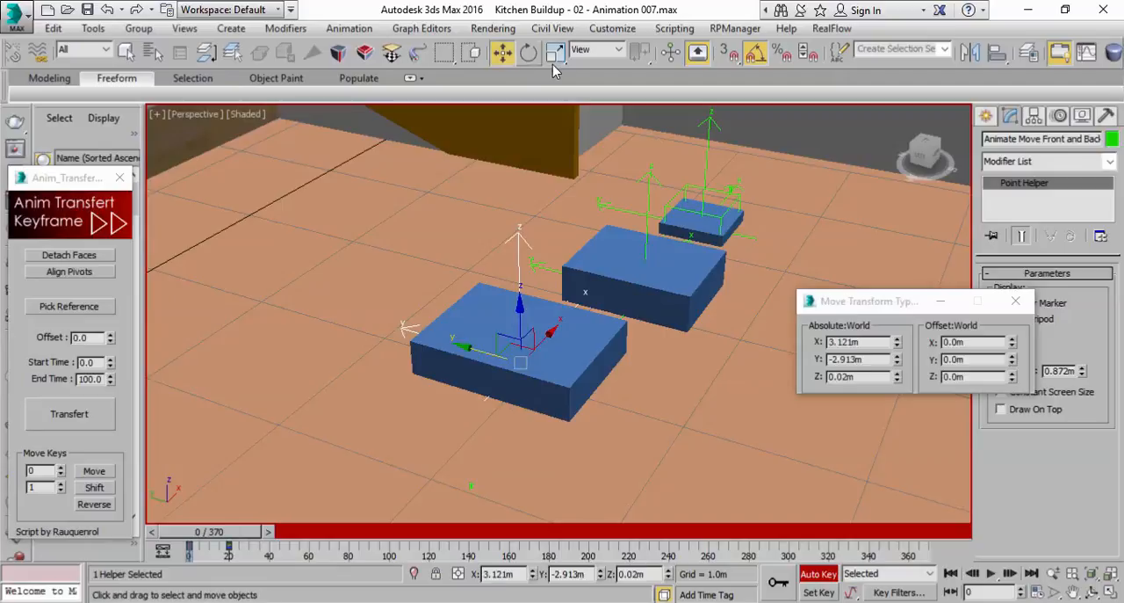
pyautogui.click(555, 52)
pyautogui.rightClick(1012, 342)
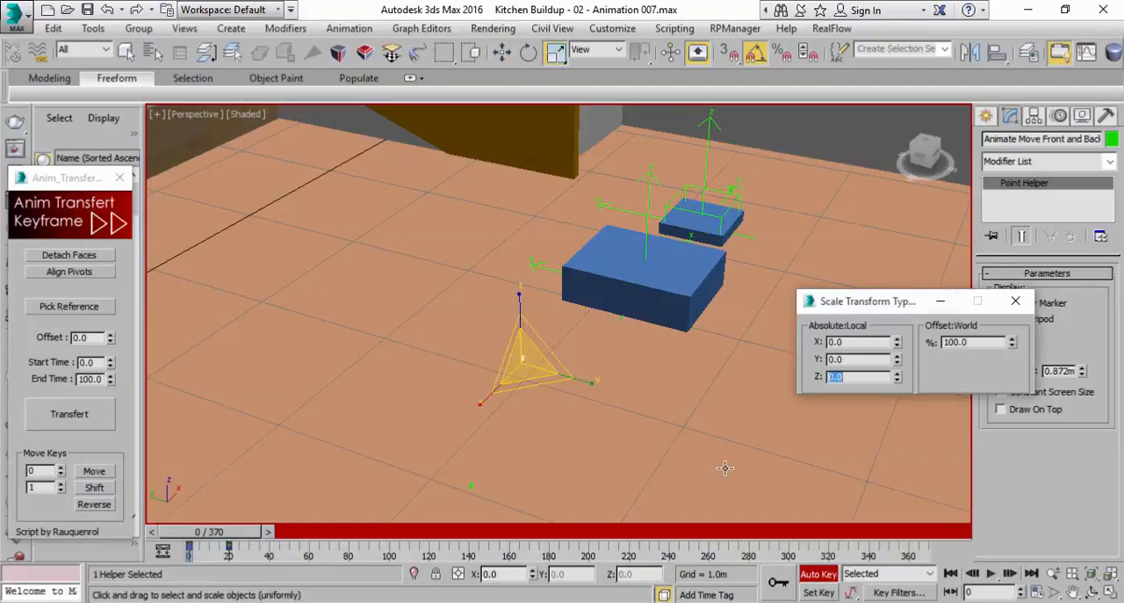
# At frame 5, set the Animate Move Front and Back helper's local scale to X 100, Y 0 and Z 100
pyautogui.moveTo(215, 544); pyautogui.dragTo(225, 545)
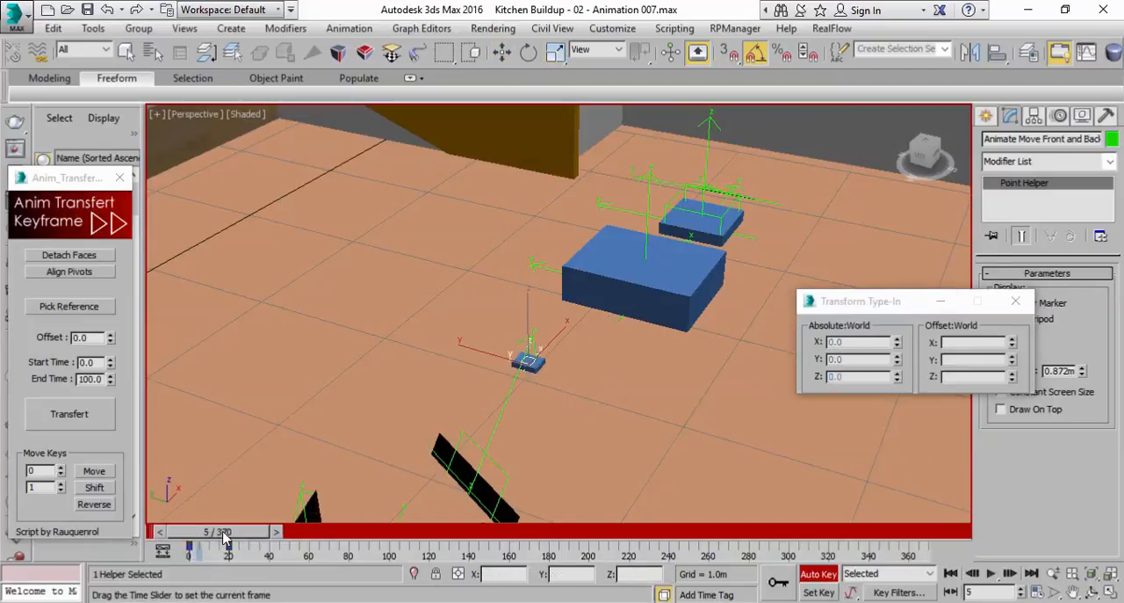
pyautogui.keyDown('alt'); pyautogui.moveTo(524, 398); pyautogui.dragTo(595, 371, button='middle'); pyautogui.keyUp('alt')
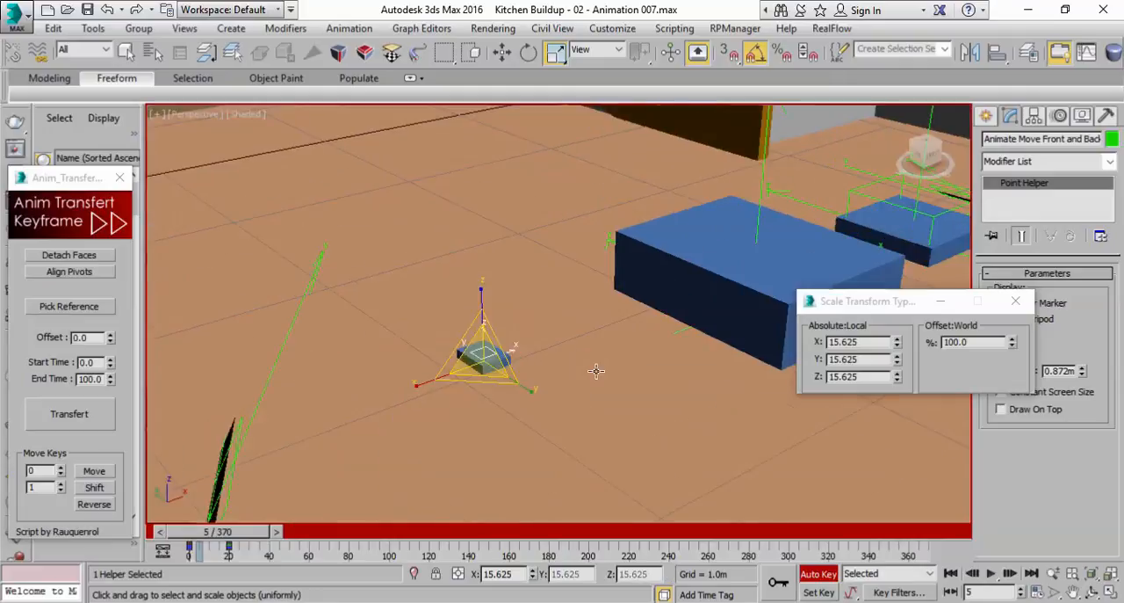
pyautogui.moveTo(897, 345); pyautogui.dragTo(893, 309)
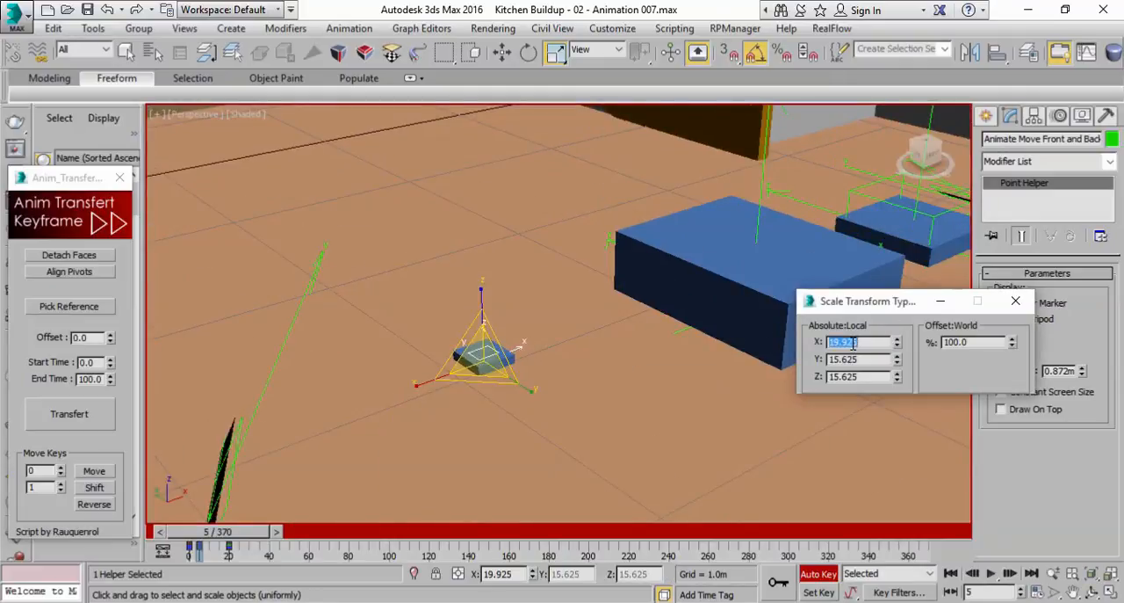
pyautogui.press('Return')
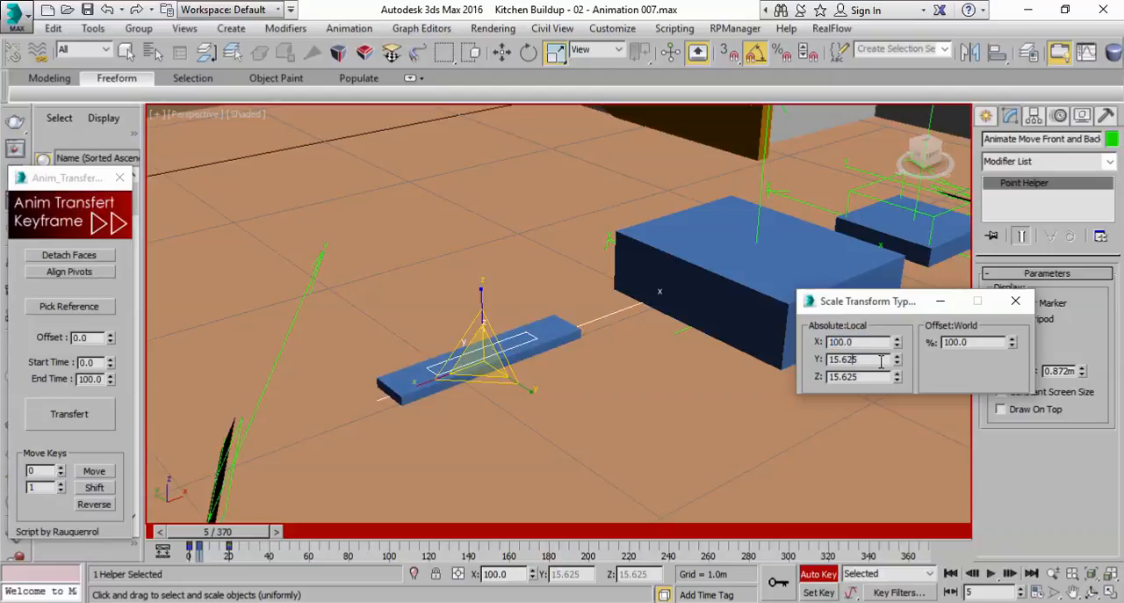
pyautogui.moveTo(898, 367); pyautogui.dragTo(897, 359)
pyautogui.rightClick(897, 359)
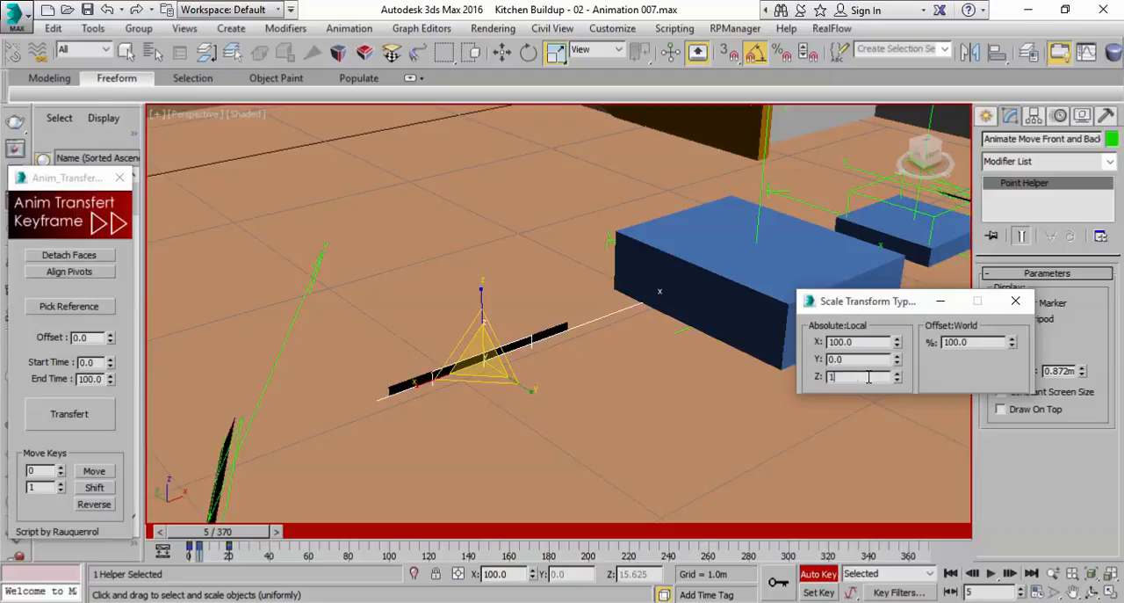
pyautogui.click(869, 376)
pyautogui.write('100')
pyautogui.press('Return')
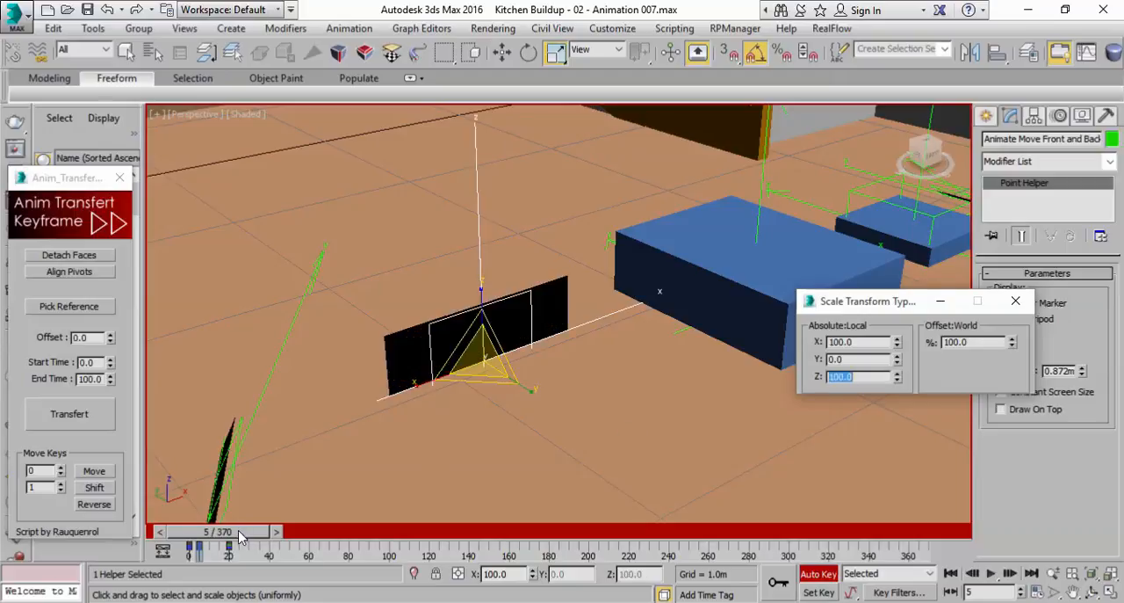
# Preview the growth, and at frame 15 move the Animate Move Front and Back helper about -0.364 m along Y
pyautogui.press('/')
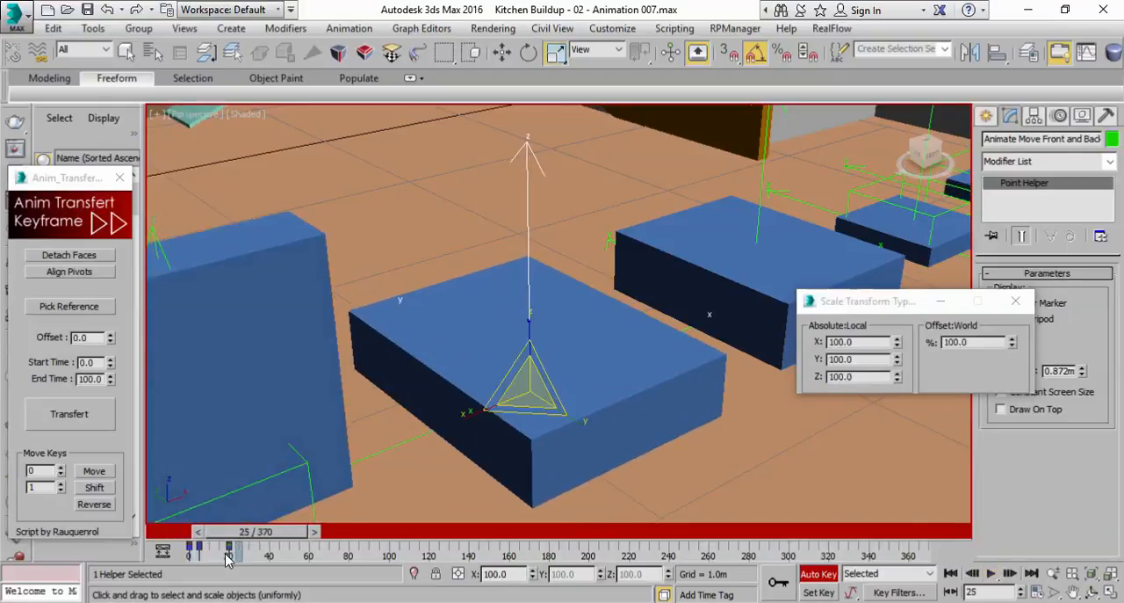
pyautogui.moveTo(262, 535); pyautogui.dragTo(244, 538)
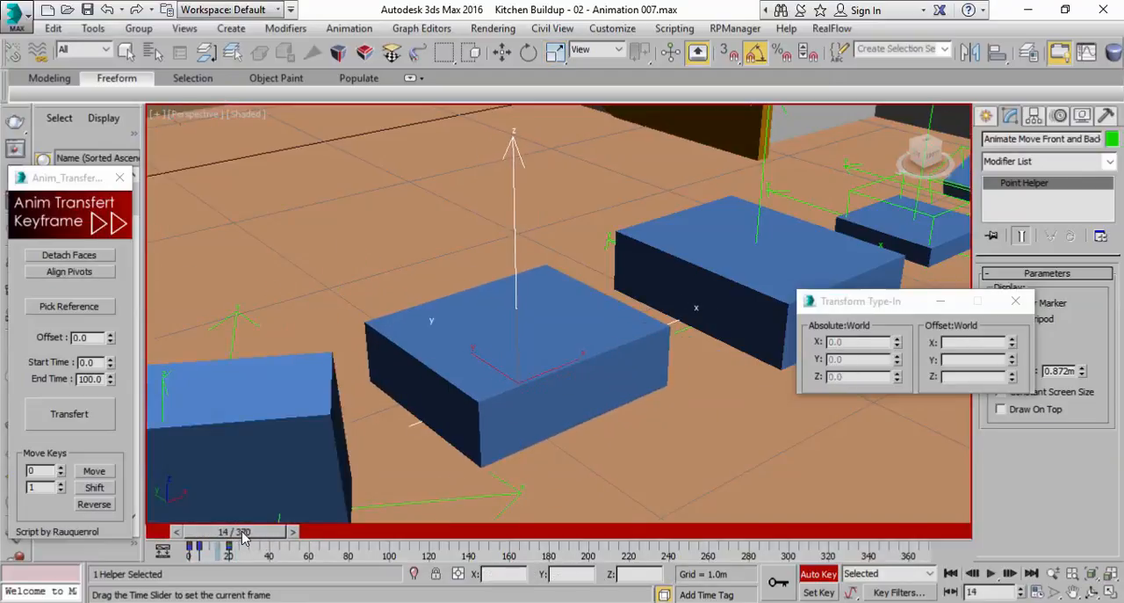
pyautogui.press('r')
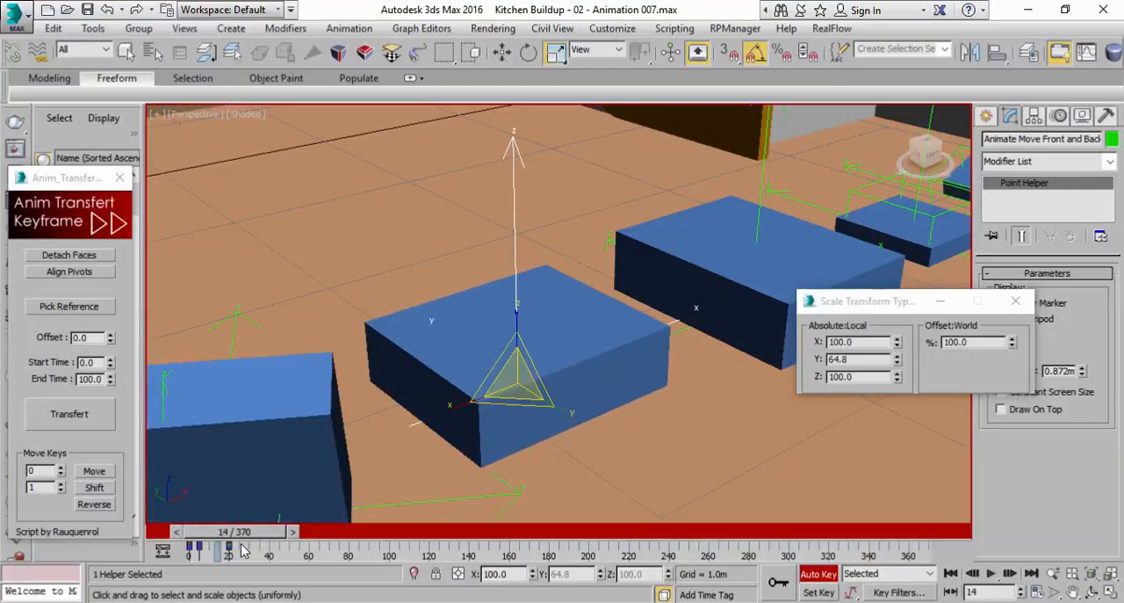
pyautogui.click(291, 533)
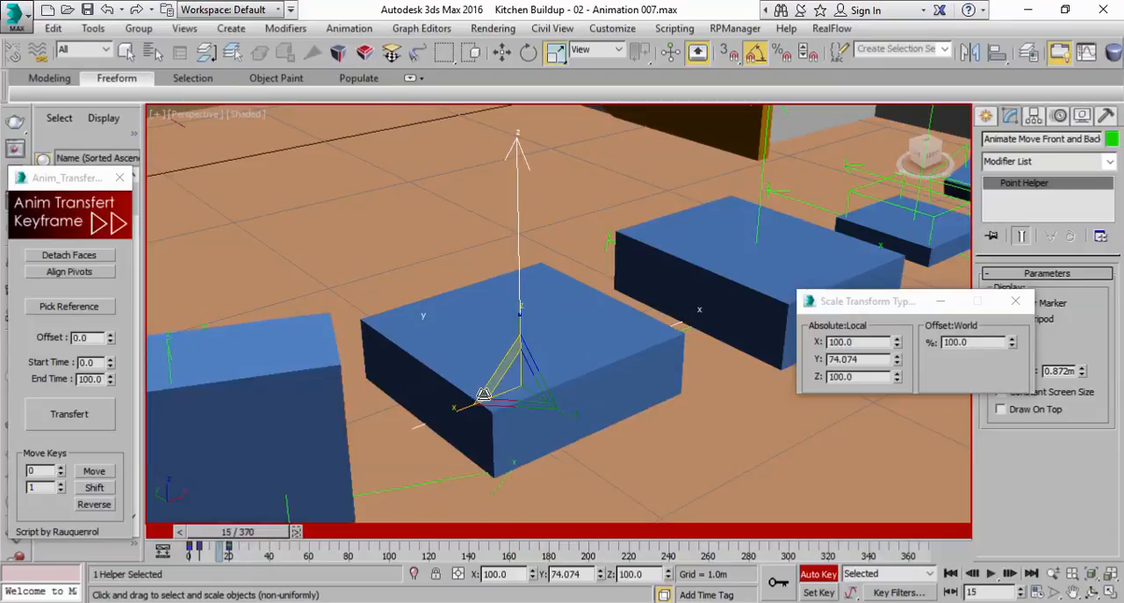
pyautogui.press('w')
pyautogui.moveTo(498, 369); pyautogui.dragTo(562, 420)
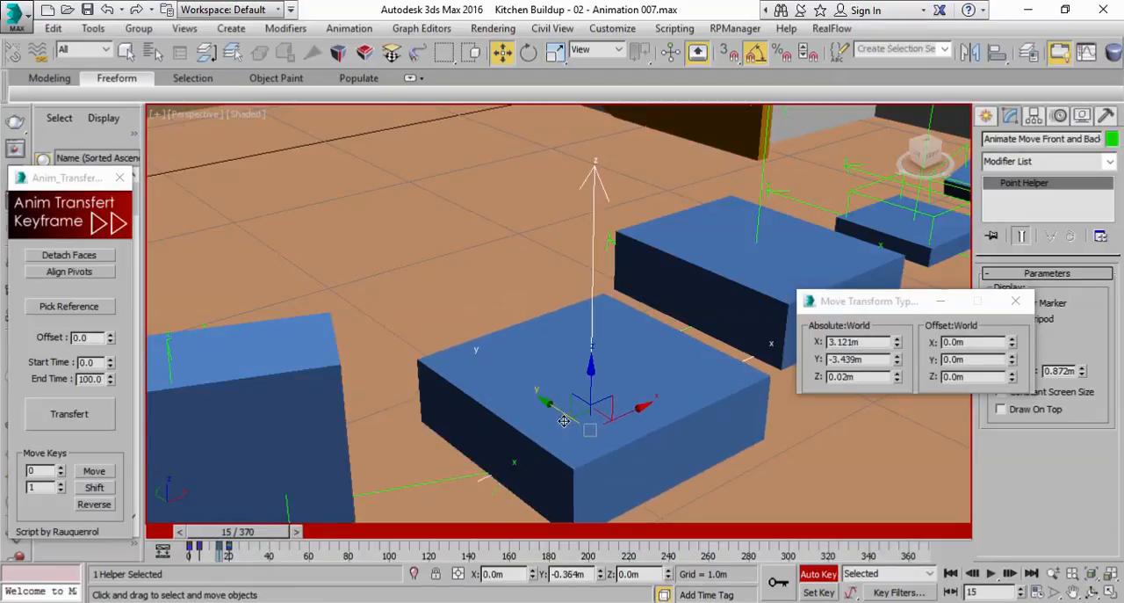
# Review the overshoot, and at frame 15 move the Animate Move Front and Back helper further along Y to about -3.624 m
pyautogui.moveTo(266, 535); pyautogui.dragTo(236, 538)
pyautogui.click(991, 572)
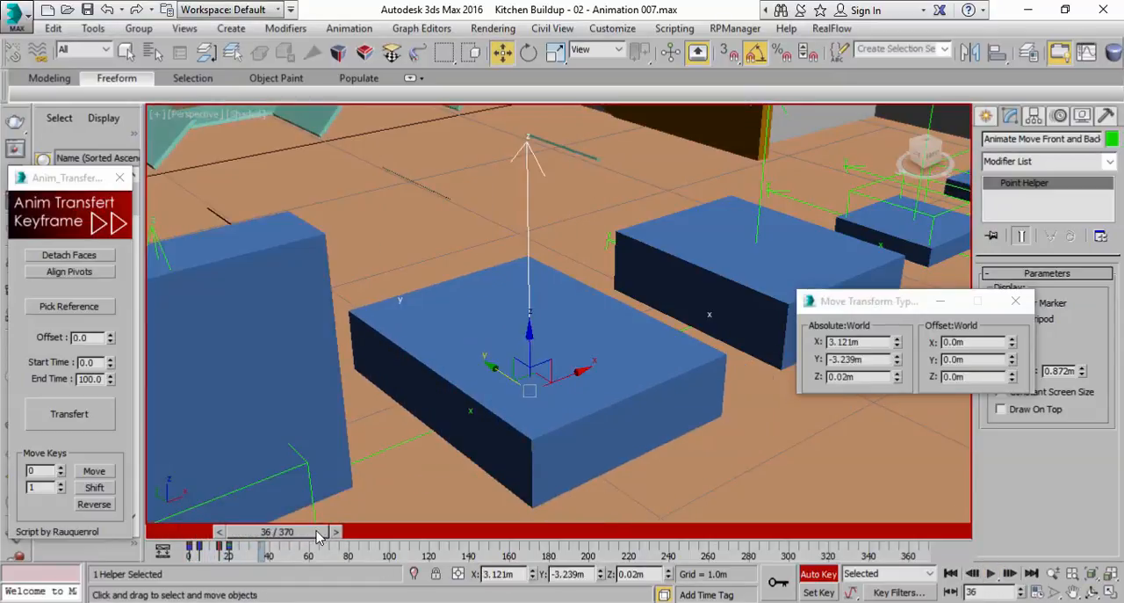
pyautogui.moveTo(321, 538); pyautogui.dragTo(255, 538)
pyautogui.click(993, 573)
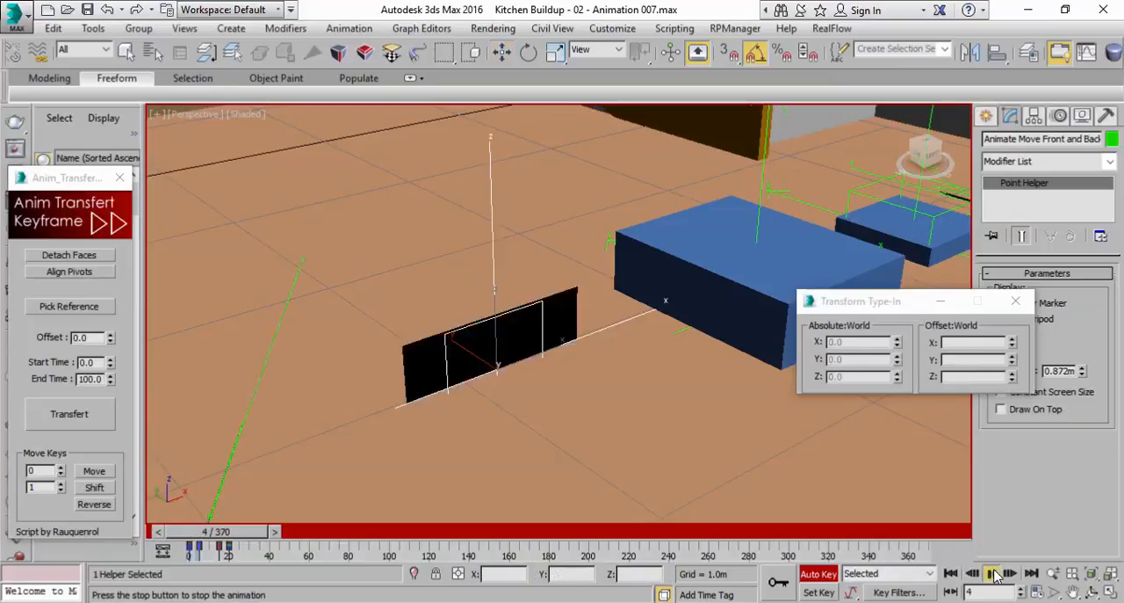
pyautogui.moveTo(269, 532); pyautogui.dragTo(220, 536)
pyautogui.press('w')
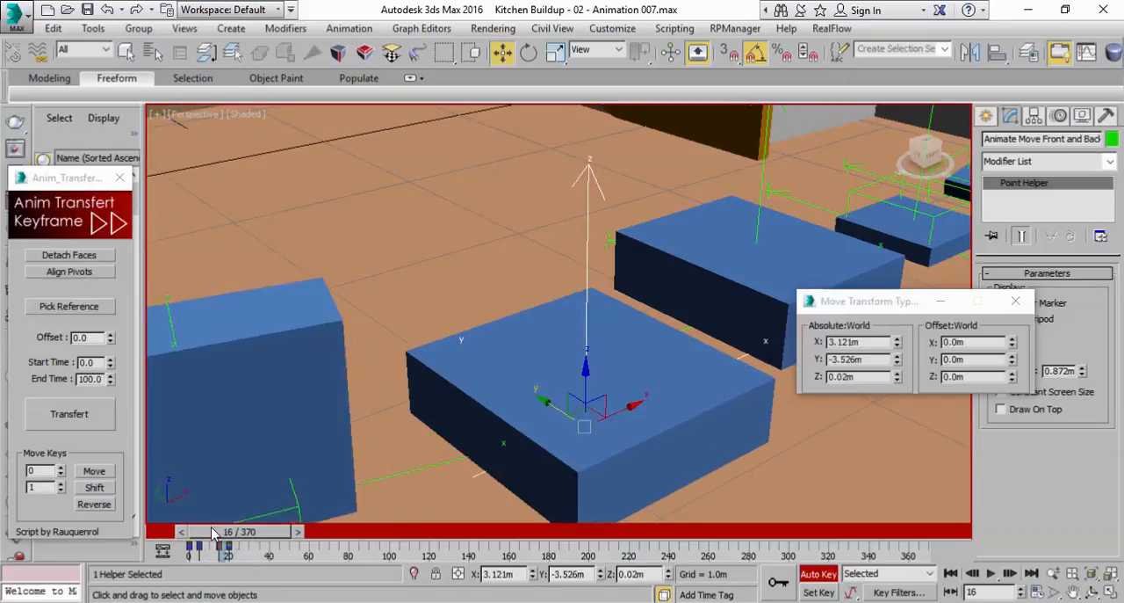
pyautogui.click(182, 532)
pyautogui.moveTo(562, 415); pyautogui.dragTo(572, 427)
pyautogui.moveTo(575, 410); pyautogui.dragTo(572, 364, button='middle')
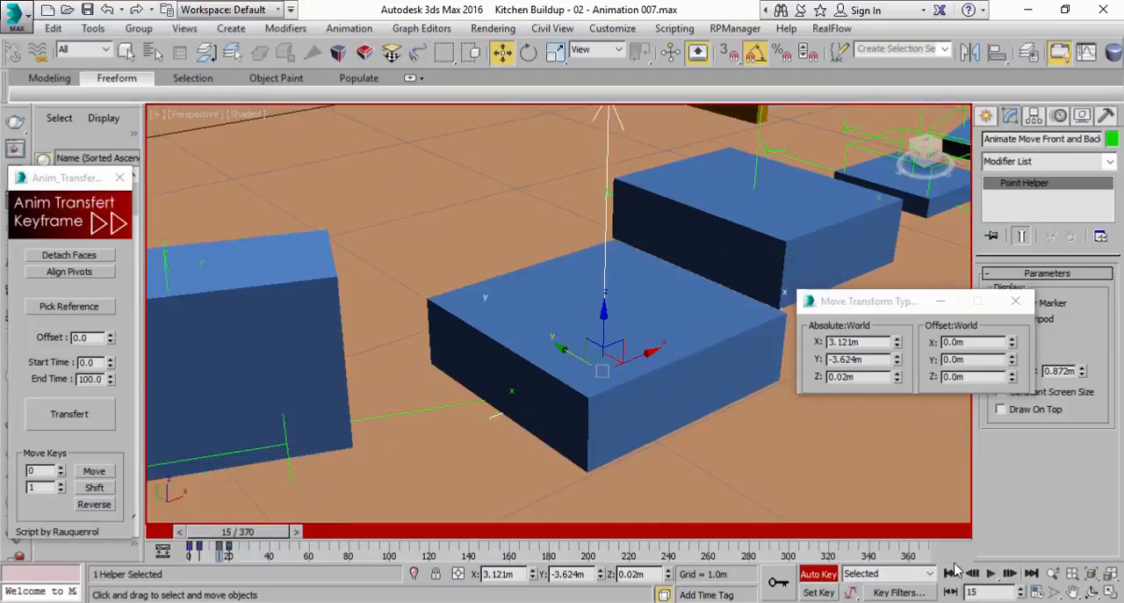
# Play back the Animate Move Front and Back helper's finished animation from frame 0 and examine its overshoot and settling
pyautogui.click(989, 573)
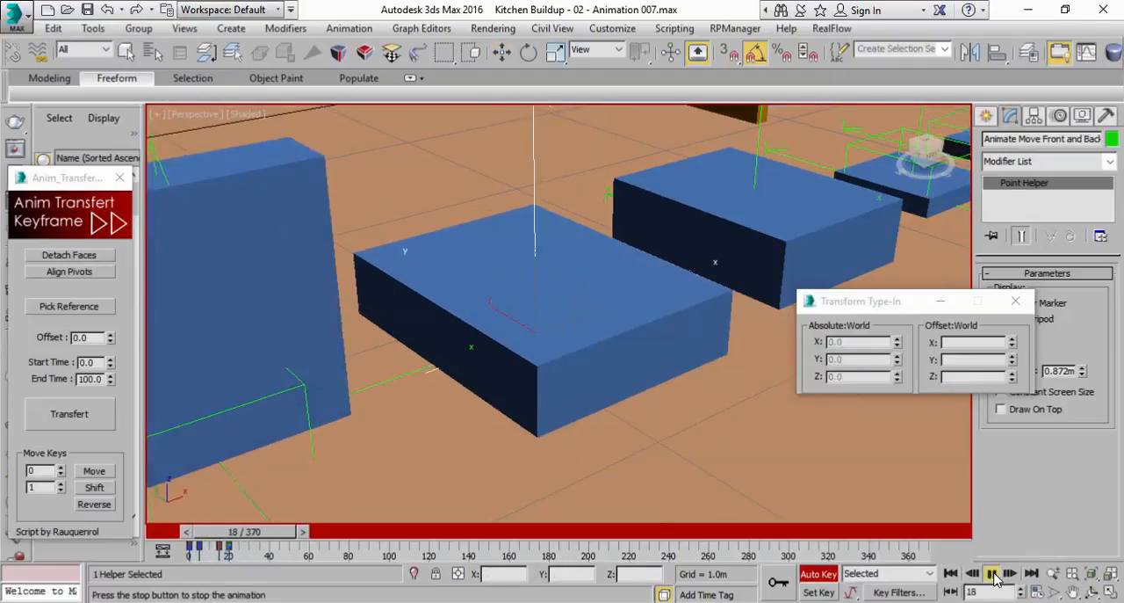
pyautogui.click(990, 574)
pyautogui.press('Home')
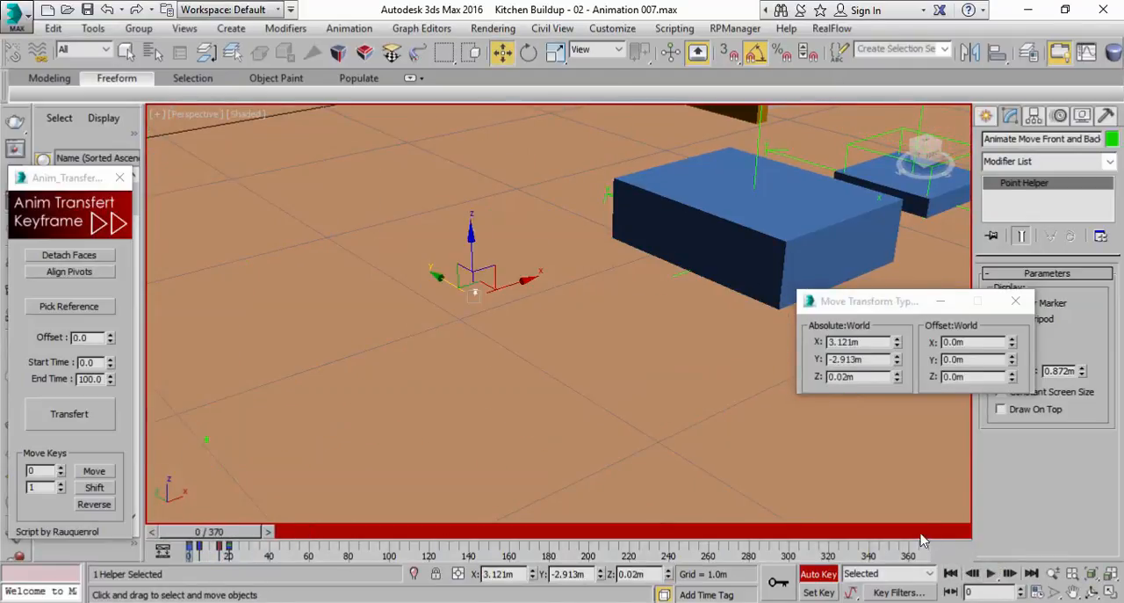
pyautogui.click(991, 574)
pyautogui.press('/')
pyautogui.moveTo(674, 332); pyautogui.dragTo(682, 357, button='middle')
pyautogui.scroll(-5, 682, 357)
pyautogui.scroll(5, 603, 356)
pyautogui.moveTo(591, 380); pyautogui.dragTo(405, 384, button='middle')
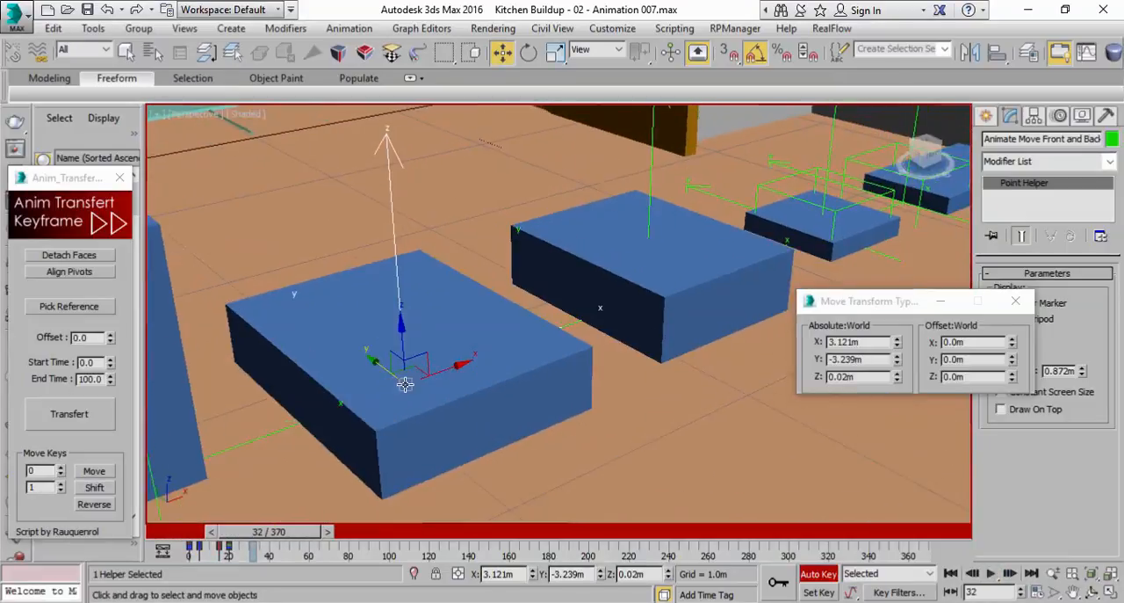
pyautogui.click(823, 577)
pyautogui.click(823, 577)
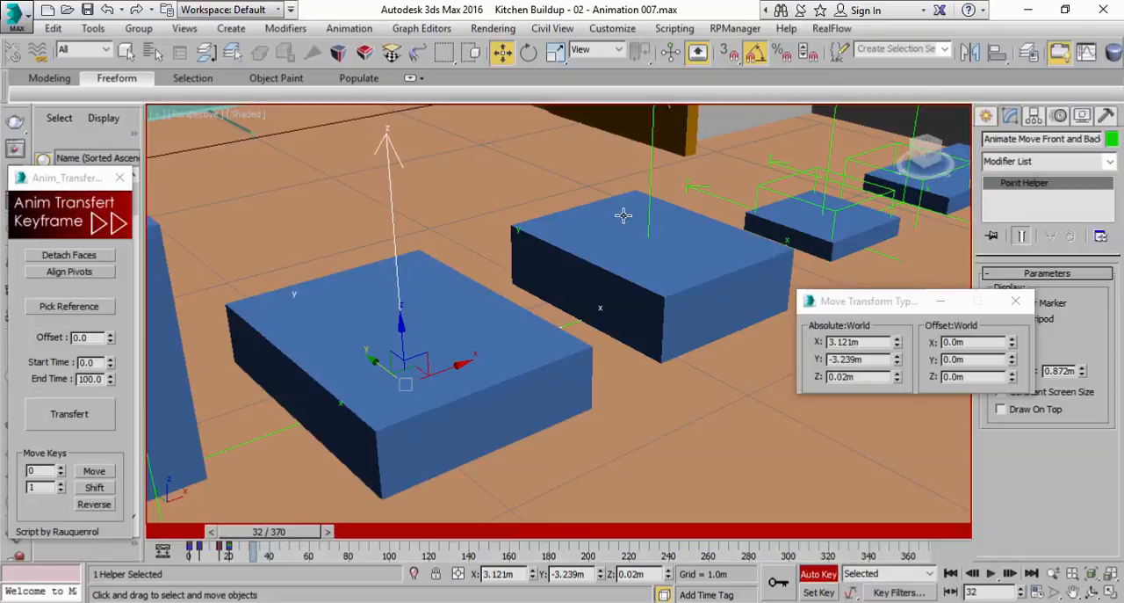
# Select the Animate Move Sideways helper and set a key for it at frame 20
pyautogui.click(650, 143)
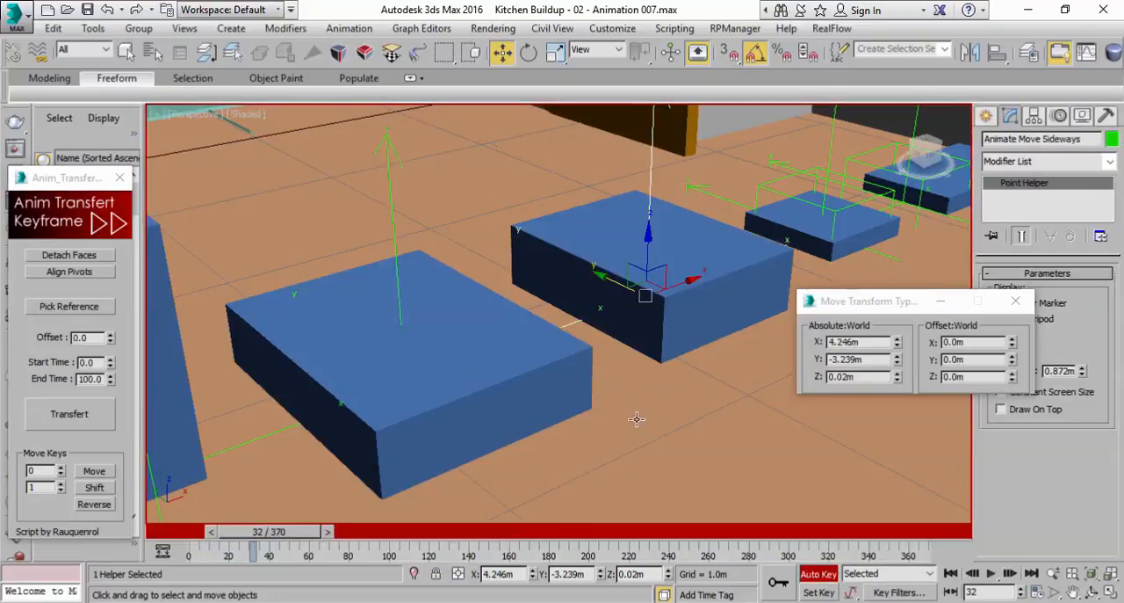
pyautogui.moveTo(713, 345); pyautogui.dragTo(682, 381, button='middle')
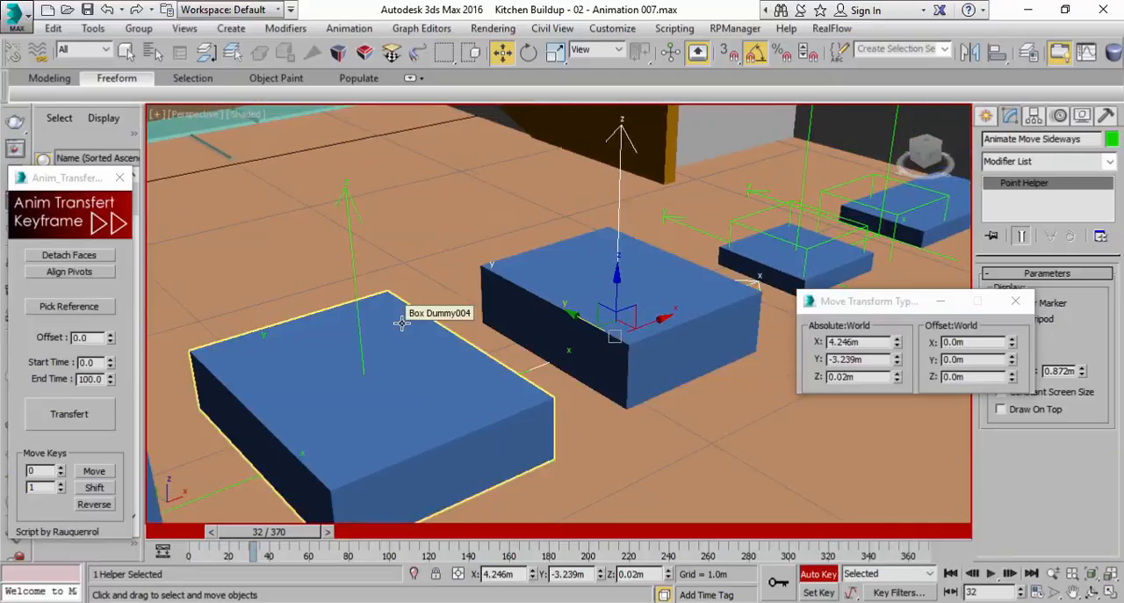
pyautogui.moveTo(252, 532); pyautogui.dragTo(228, 542)
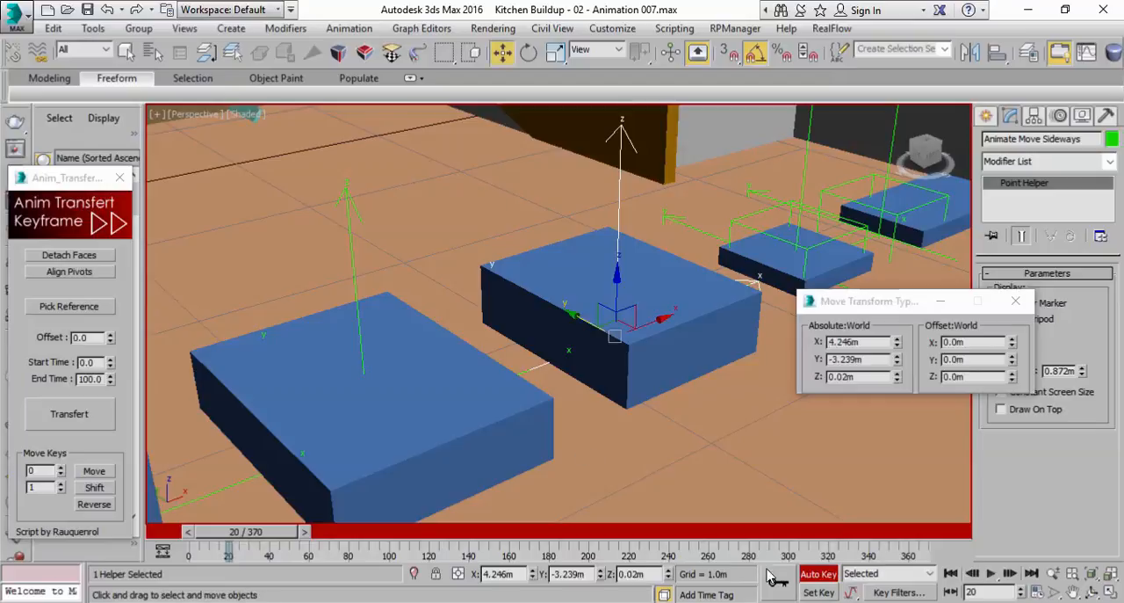
# At frame 0, scale the Animate Move Sideways helper uniformly down to 0
pyautogui.moveTo(250, 544); pyautogui.dragTo(201, 534)
pyautogui.moveTo(572, 316); pyautogui.dragTo(529, 346, button='middle')
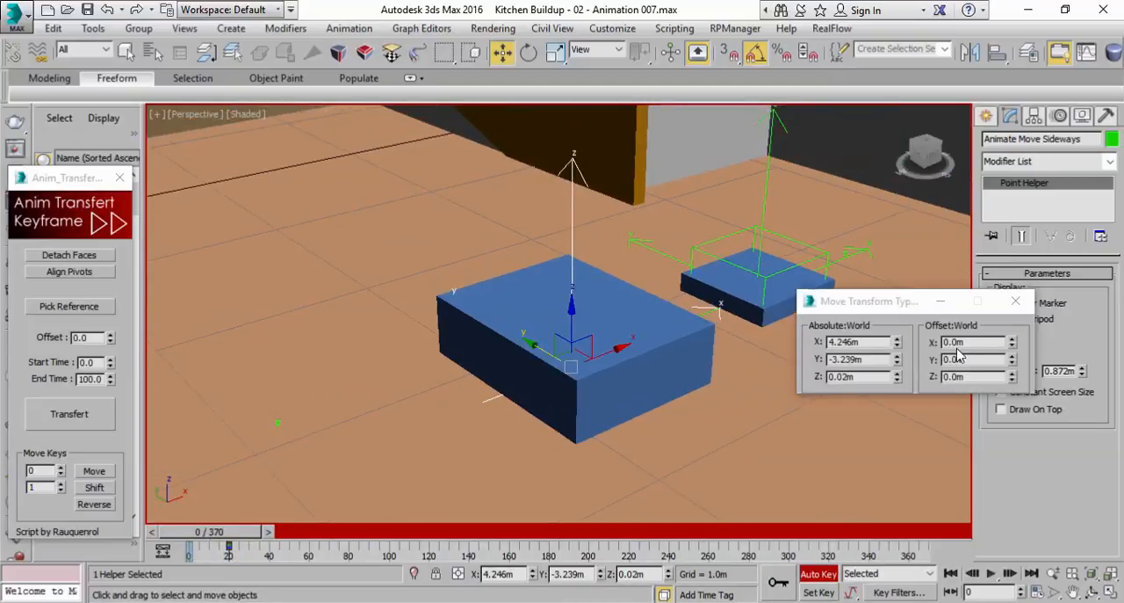
pyautogui.click(558, 58)
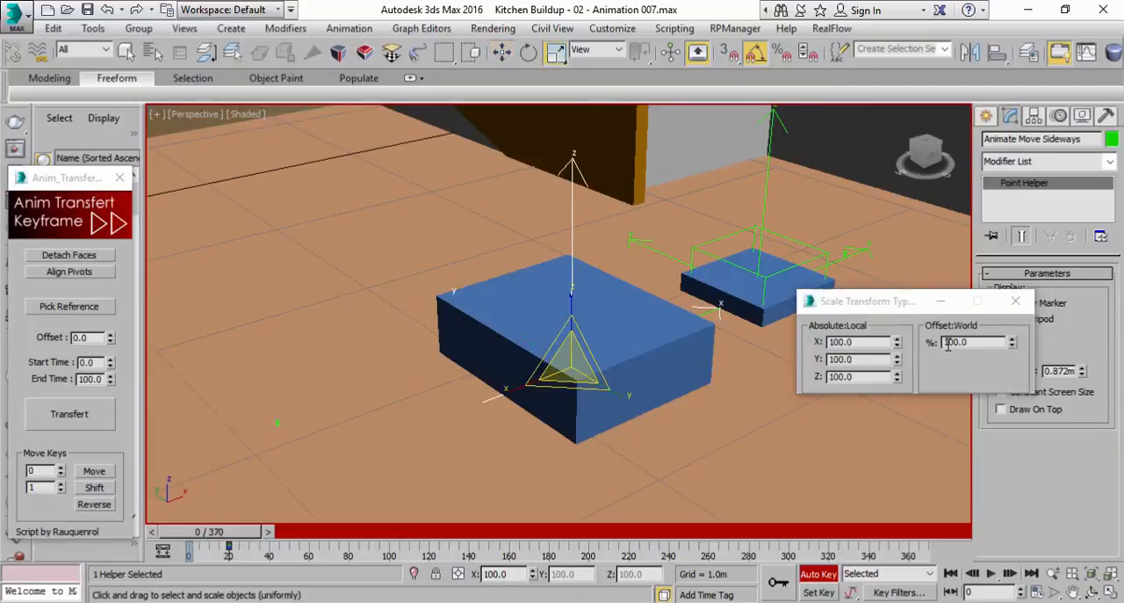
pyautogui.rightClick(1013, 341)
# At frame 5, set the Animate Move Sideways helper's local scale to X 100, Y 0 and Z 100
pyautogui.moveTo(215, 539); pyautogui.dragTo(225, 540)
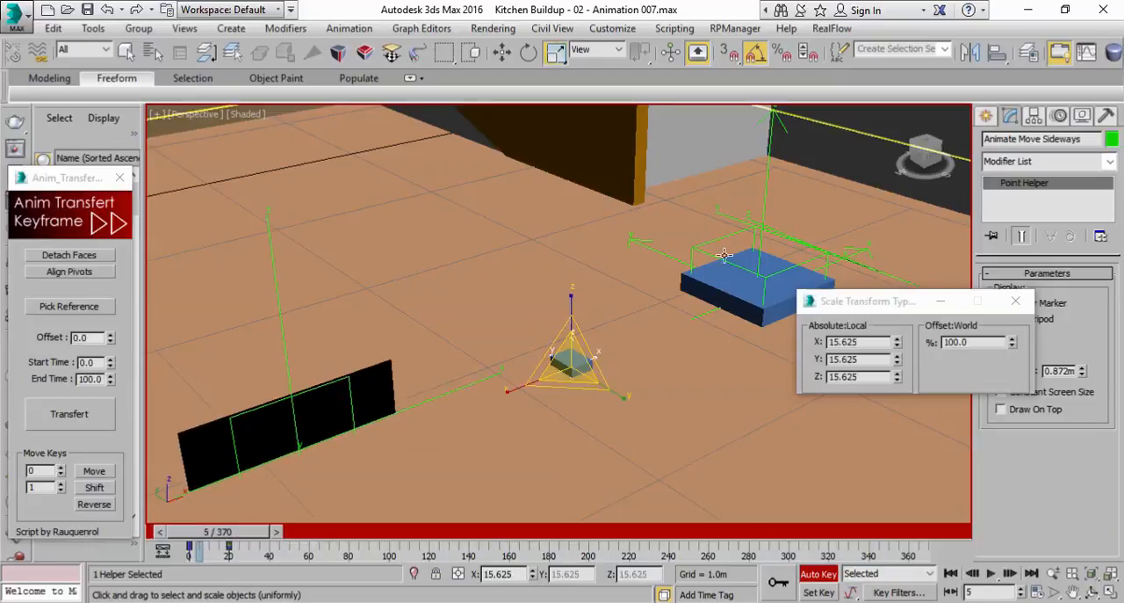
pyautogui.click(886, 343)
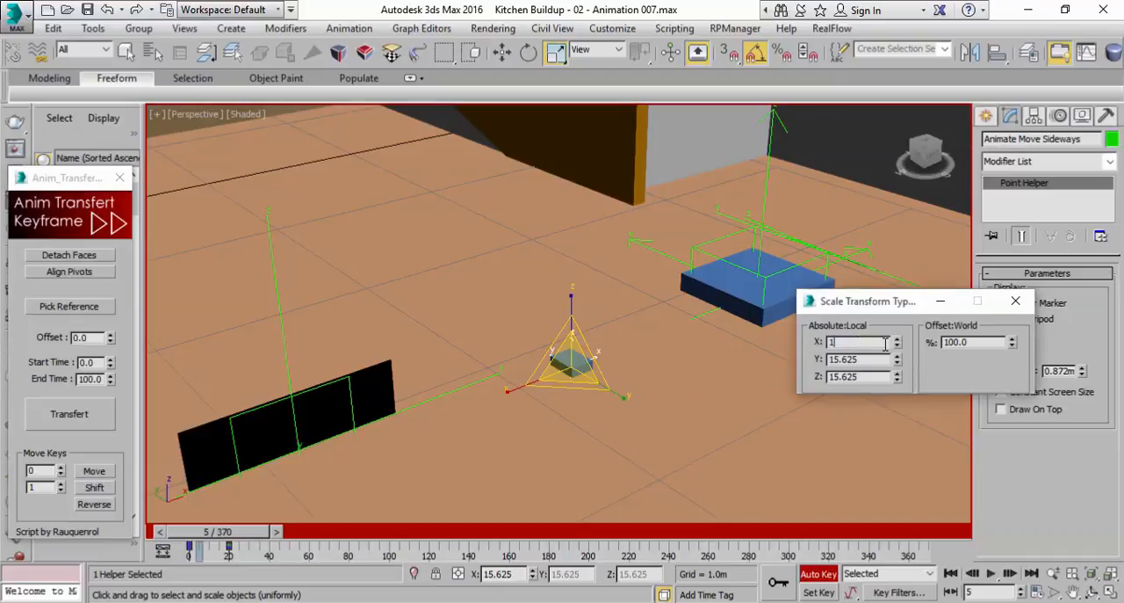
pyautogui.press('Return')
pyautogui.moveTo(897, 360); pyautogui.dragTo(875, 352)
pyautogui.rightClick(896, 362)
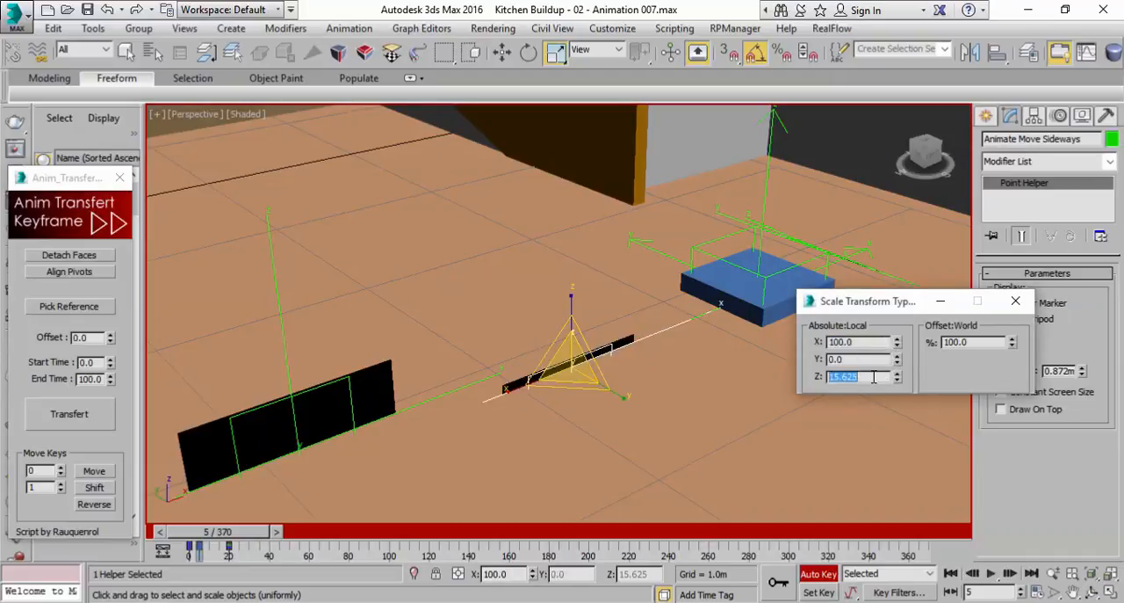
pyautogui.click(874, 376)
pyautogui.write('100')
pyautogui.press('Return')
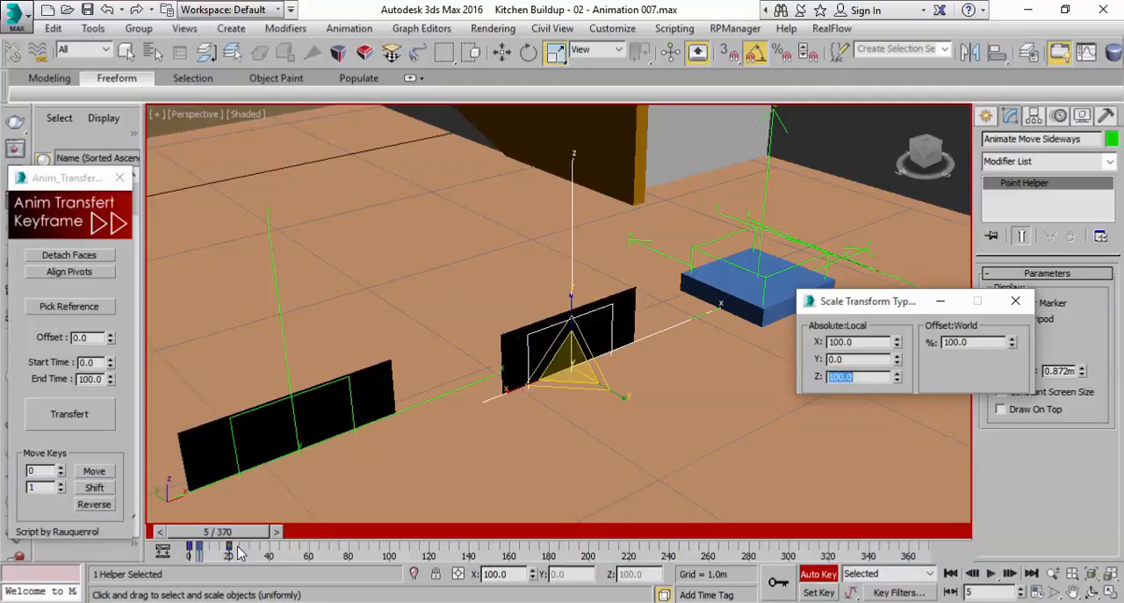
# At frame 15, move the Animate Move Sideways helper along X to about 4.517 m
pyautogui.moveTo(231, 538); pyautogui.dragTo(268, 542)
pyautogui.press('r')
pyautogui.click(292, 532)
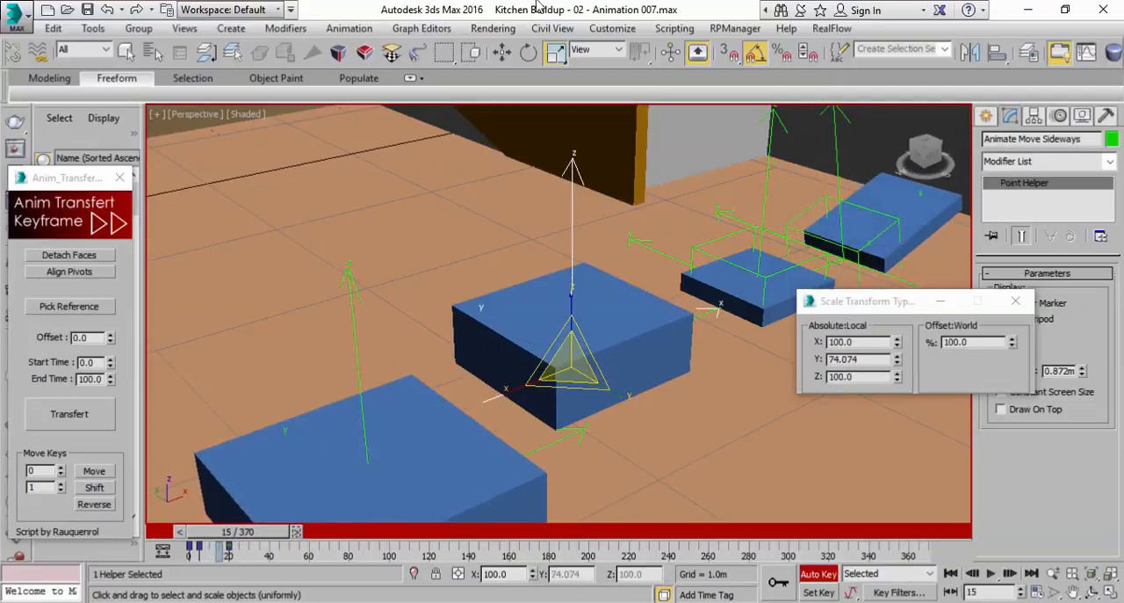
pyautogui.click(501, 53)
pyautogui.moveTo(603, 355); pyautogui.dragTo(654, 339)
# Play back the Animate Move Sideways helper's animation from frame 0 and bring the neighbouring helper into view
pyautogui.moveTo(268, 532); pyautogui.dragTo(237, 531)
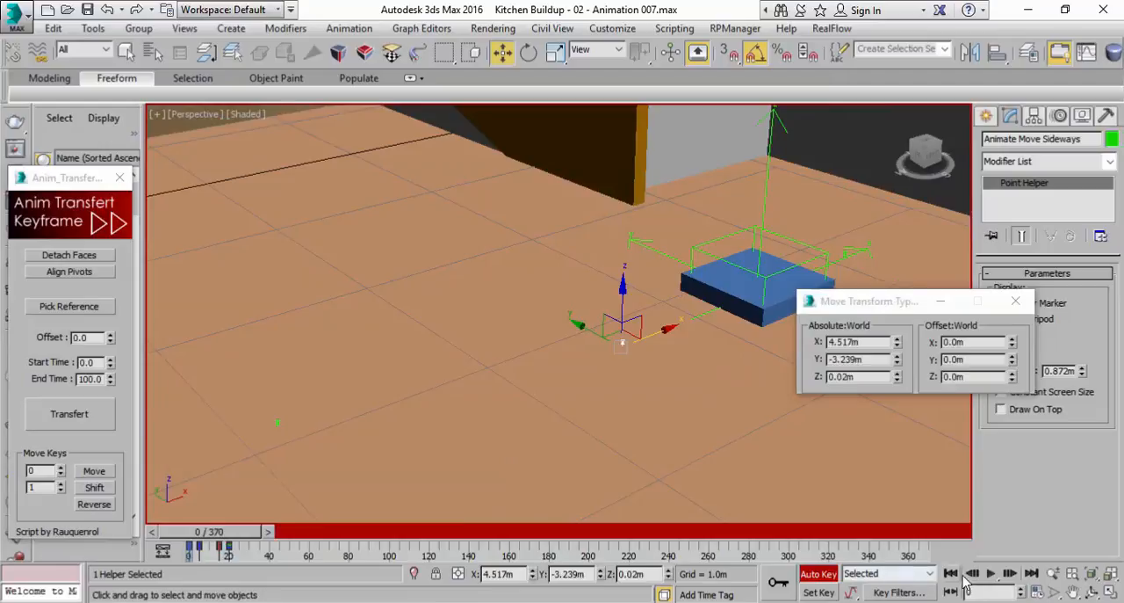
pyautogui.click(991, 572)
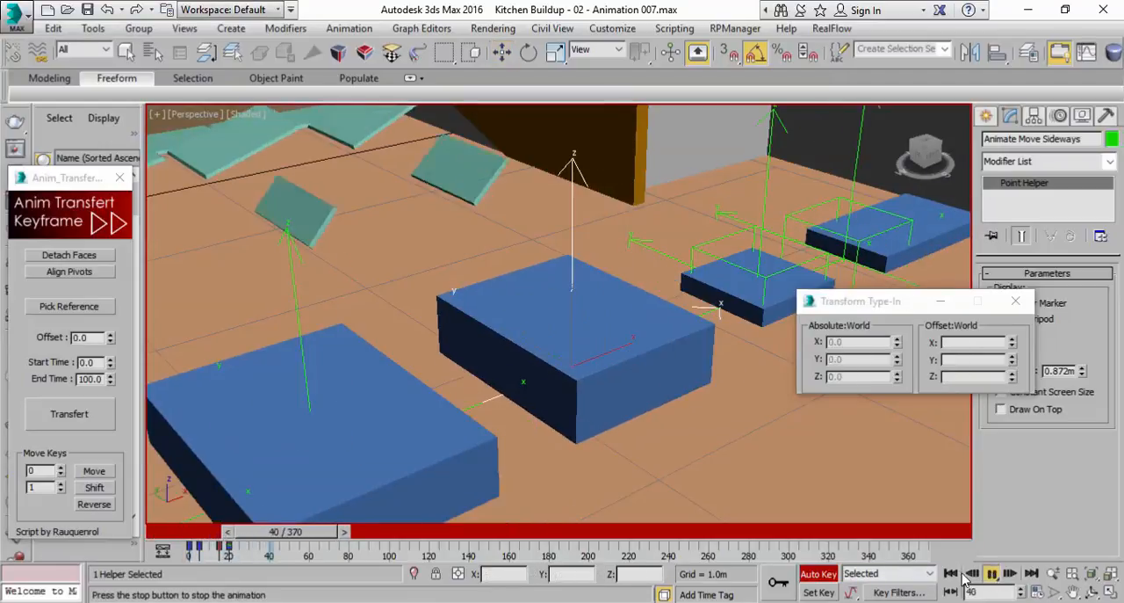
pyautogui.moveTo(309, 532); pyautogui.dragTo(229, 533)
pyautogui.click(991, 572)
pyautogui.click(991, 573)
pyautogui.keyDown('alt'); pyautogui.moveTo(708, 323); pyautogui.dragTo(462, 376, button='middle'); pyautogui.keyUp('alt')
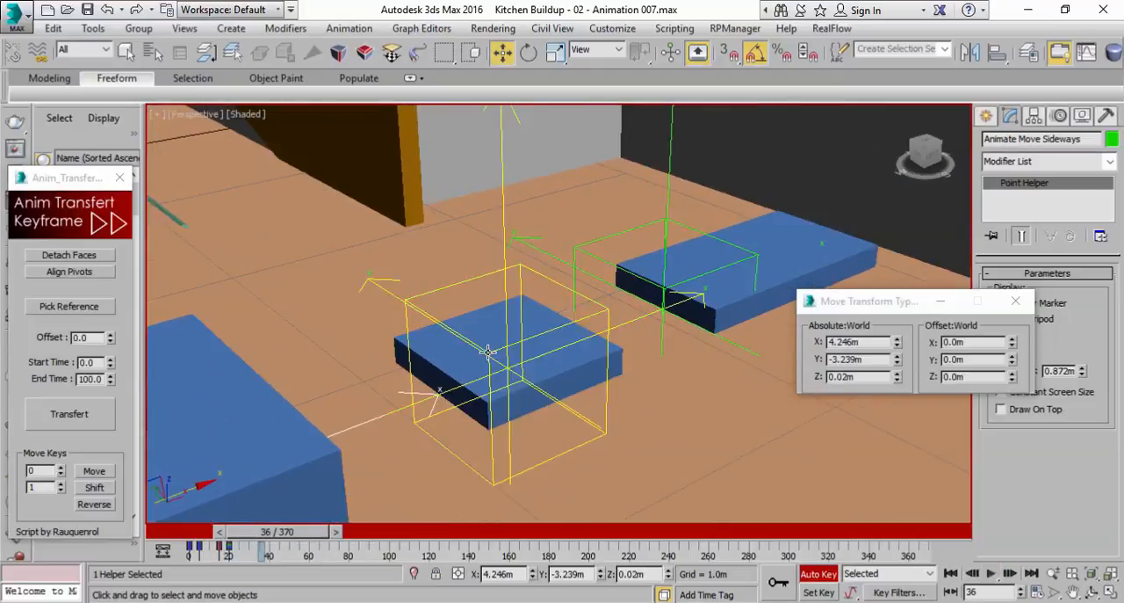
# Select the Animate Jump helper and set a key for its unchanged pose at frame 20
pyautogui.click(489, 351)
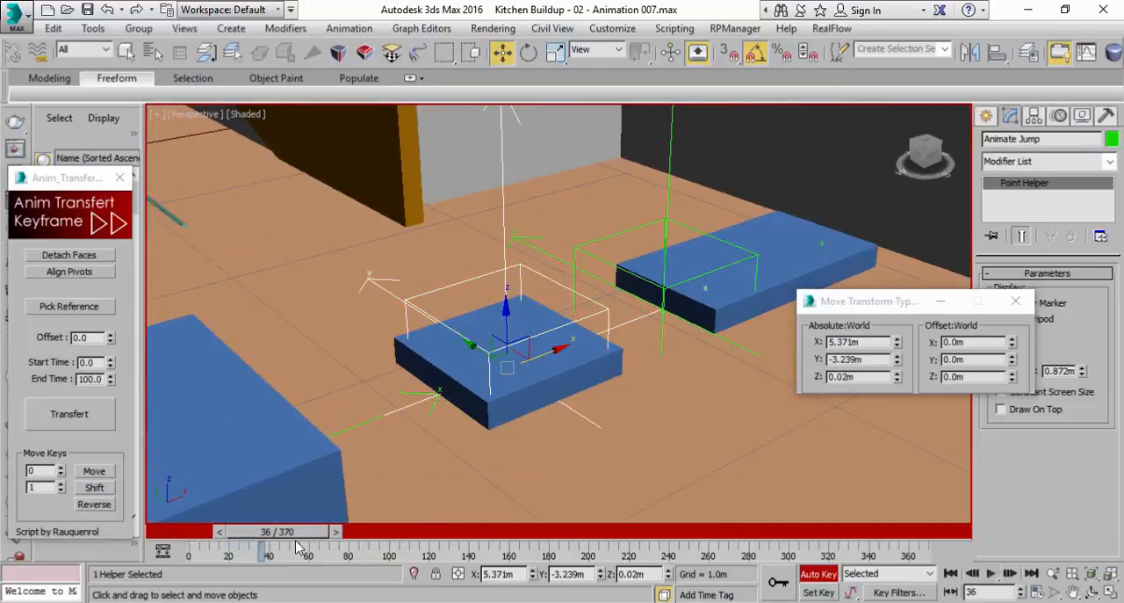
pyautogui.moveTo(291, 537); pyautogui.dragTo(268, 535)
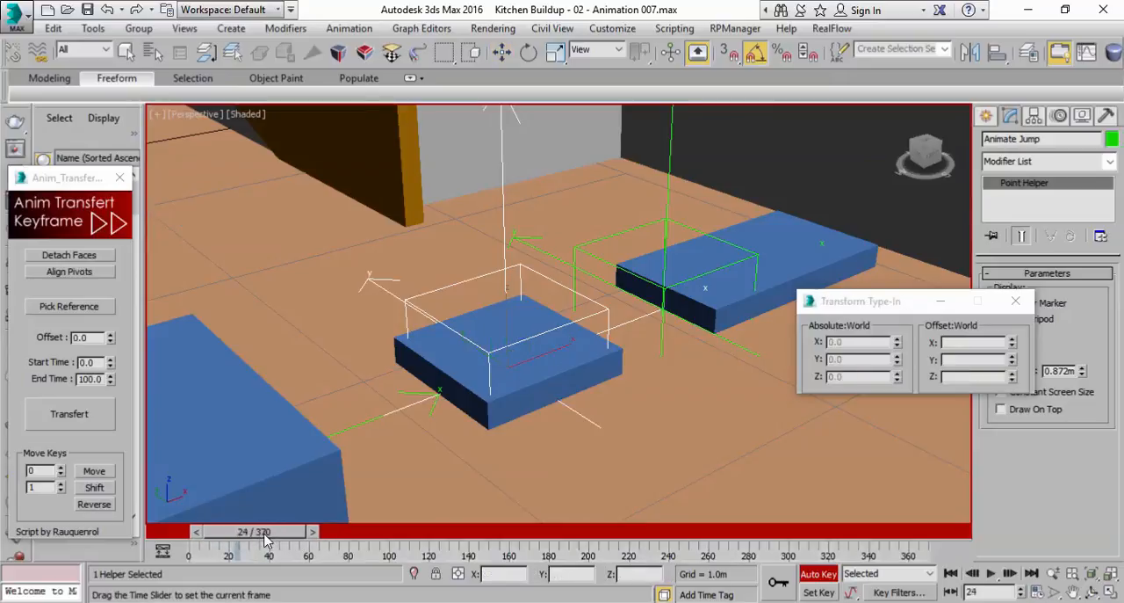
pyautogui.press('w')
pyautogui.click(782, 585)
# At frame 0, scale the Animate Jump helper uniformly down to 0
pyautogui.moveTo(284, 537); pyautogui.dragTo(192, 479)
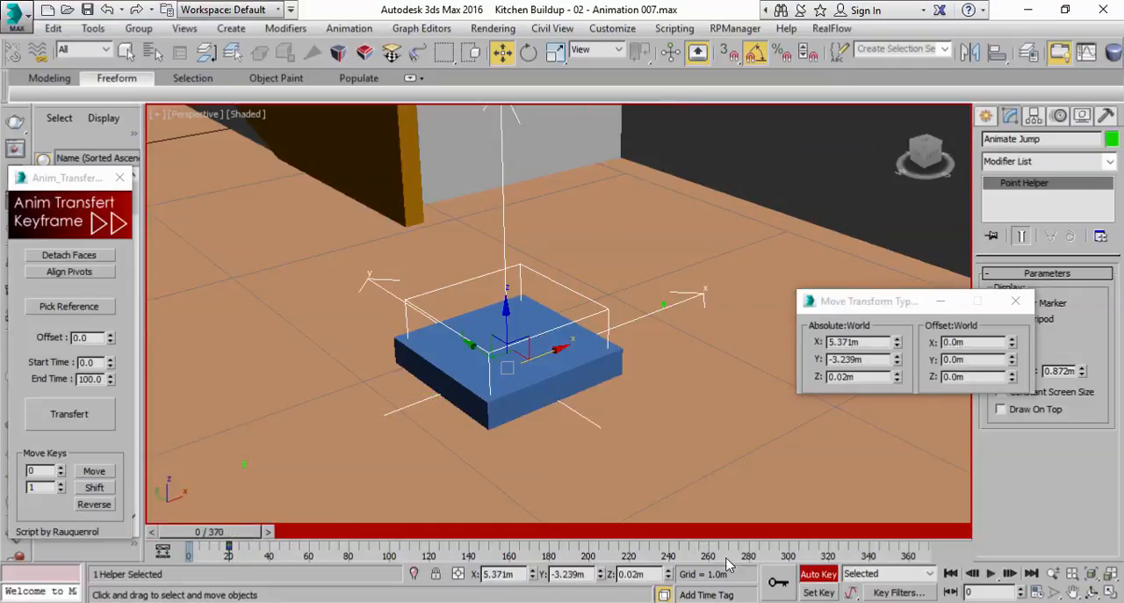
pyautogui.click(556, 53)
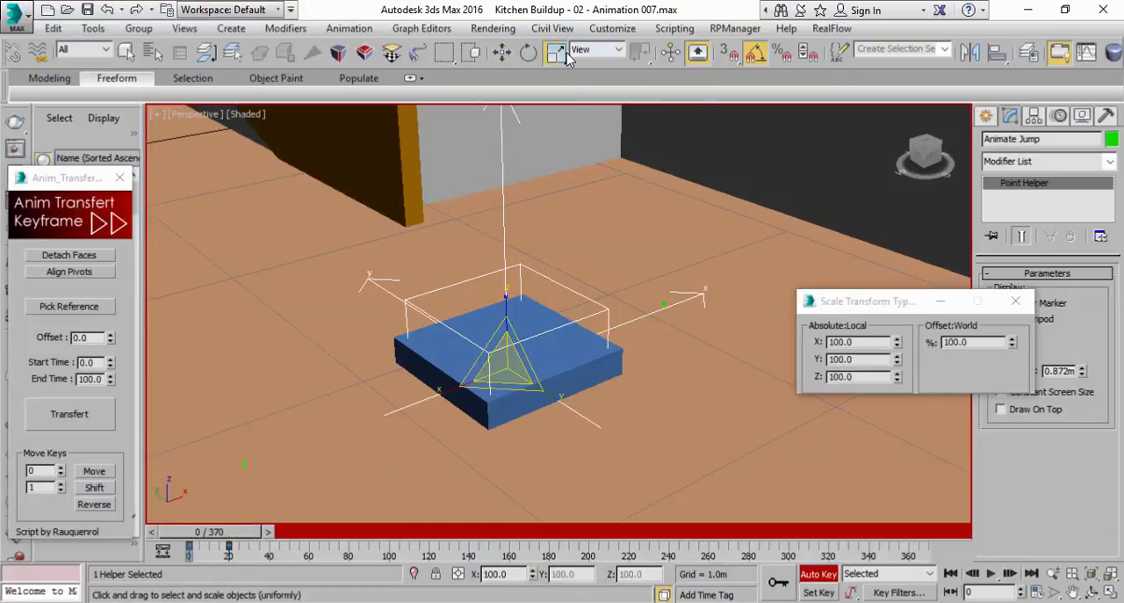
pyautogui.rightClick(1011, 343)
# At frame 10, raise the Animate Jump helper along Z to about 0.319 m
pyautogui.moveTo(188, 541); pyautogui.dragTo(209, 544)
pyautogui.press('r')
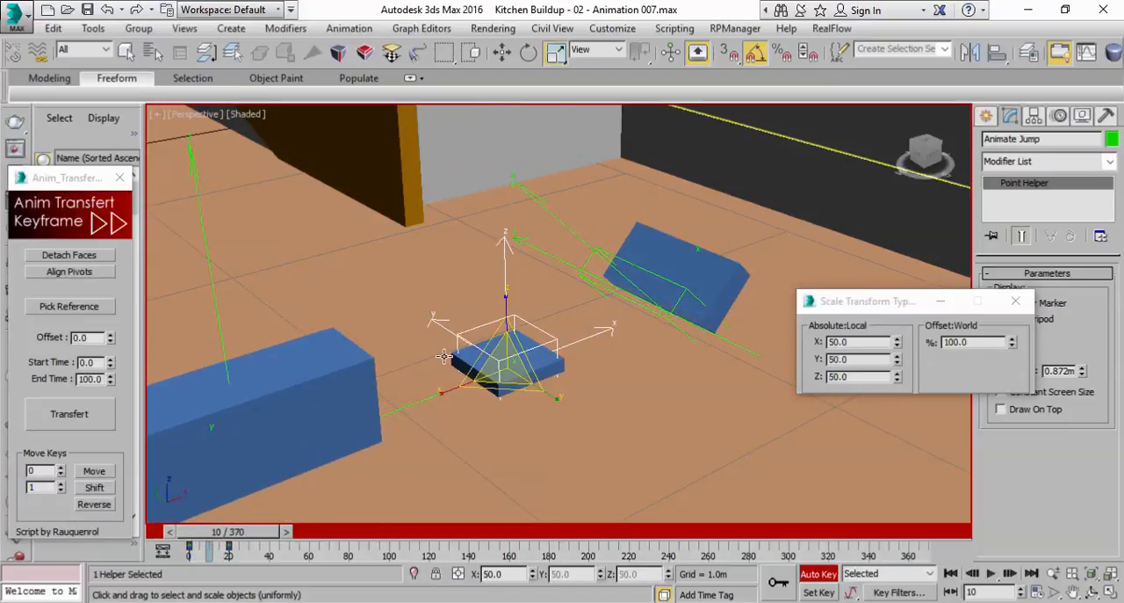
pyautogui.click(504, 54)
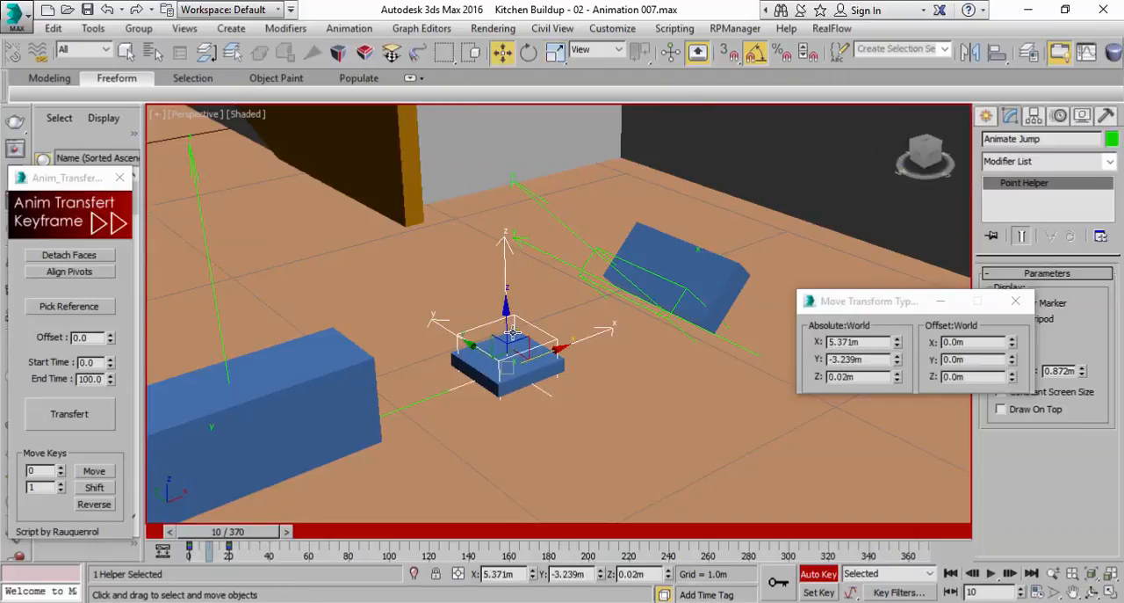
pyautogui.moveTo(509, 325); pyautogui.dragTo(508, 240)
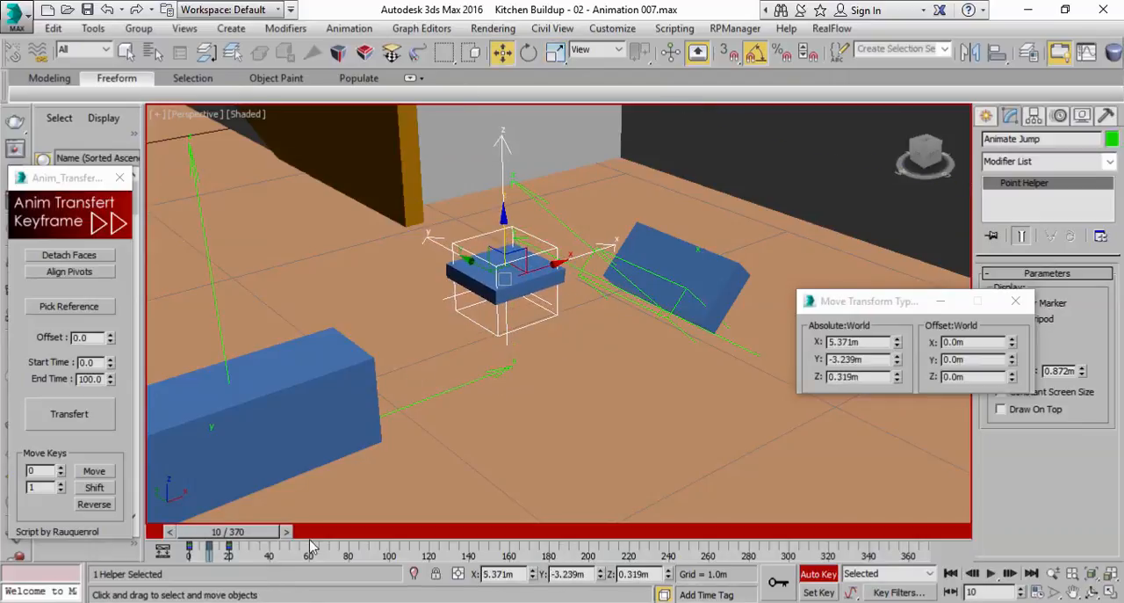
# Play back the Animate Jump helper's animation from frame 0 twice to check the jump
pyautogui.moveTo(235, 537); pyautogui.dragTo(211, 543)
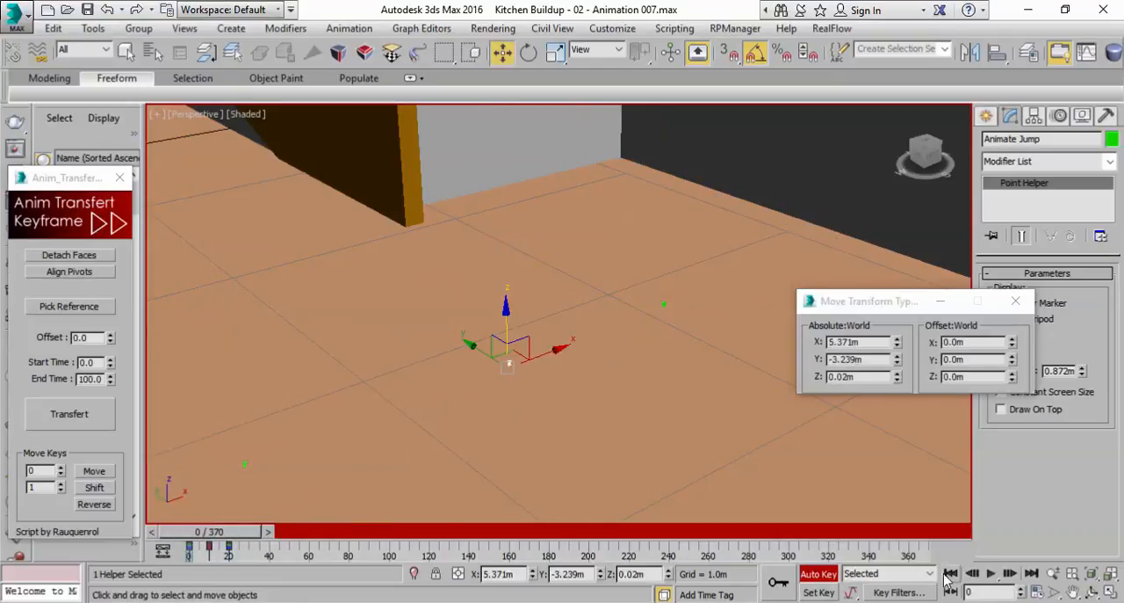
pyautogui.click(991, 573)
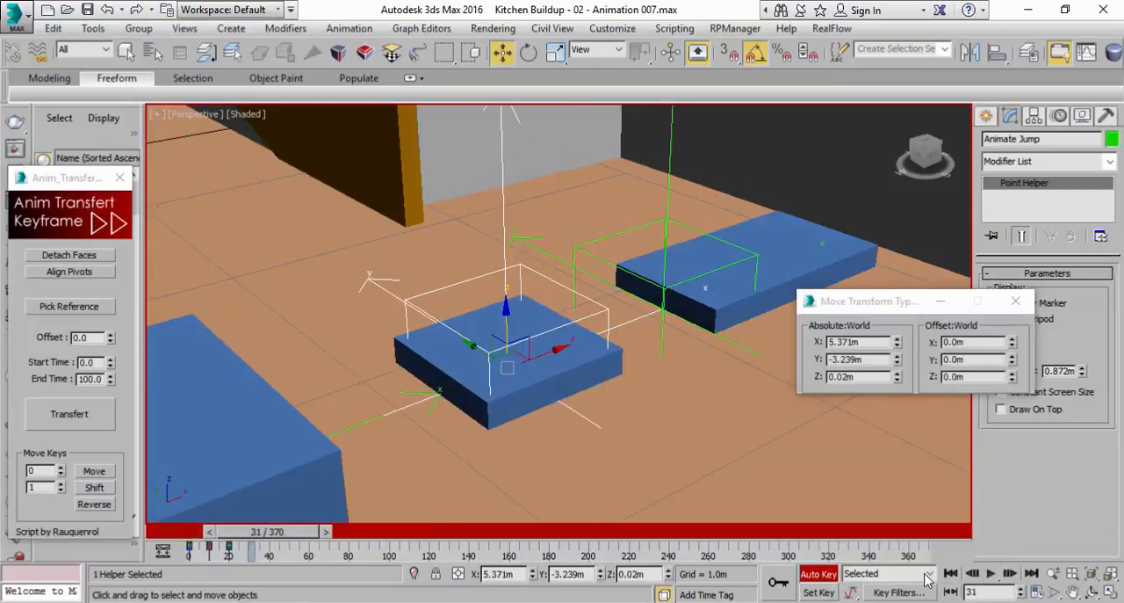
pyautogui.click(951, 573)
pyautogui.click(991, 573)
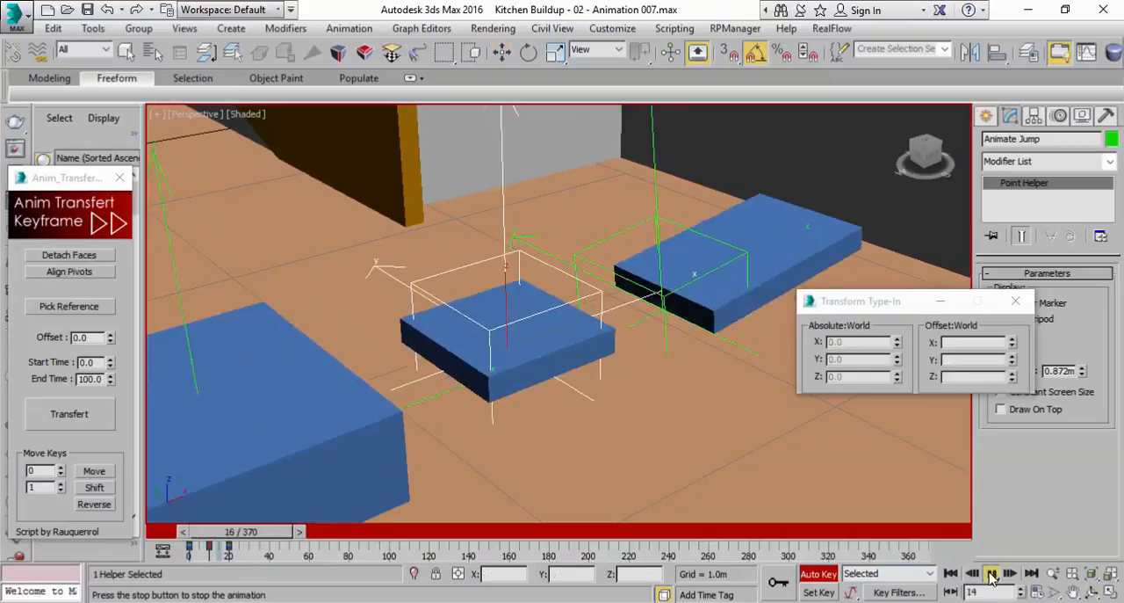
pyautogui.click(992, 576)
pyautogui.scroll(-5, 567, 372)
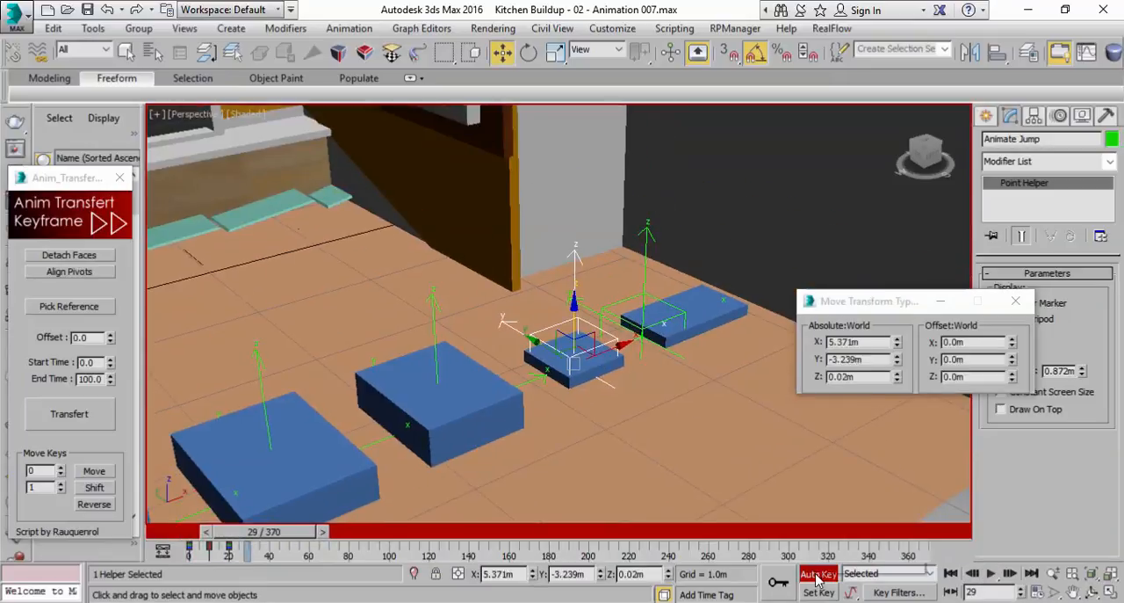
# Turn off Auto Key and play back all the helper animations together from frame 0
pyautogui.click(818, 575)
pyautogui.scroll(-8, 634, 410)
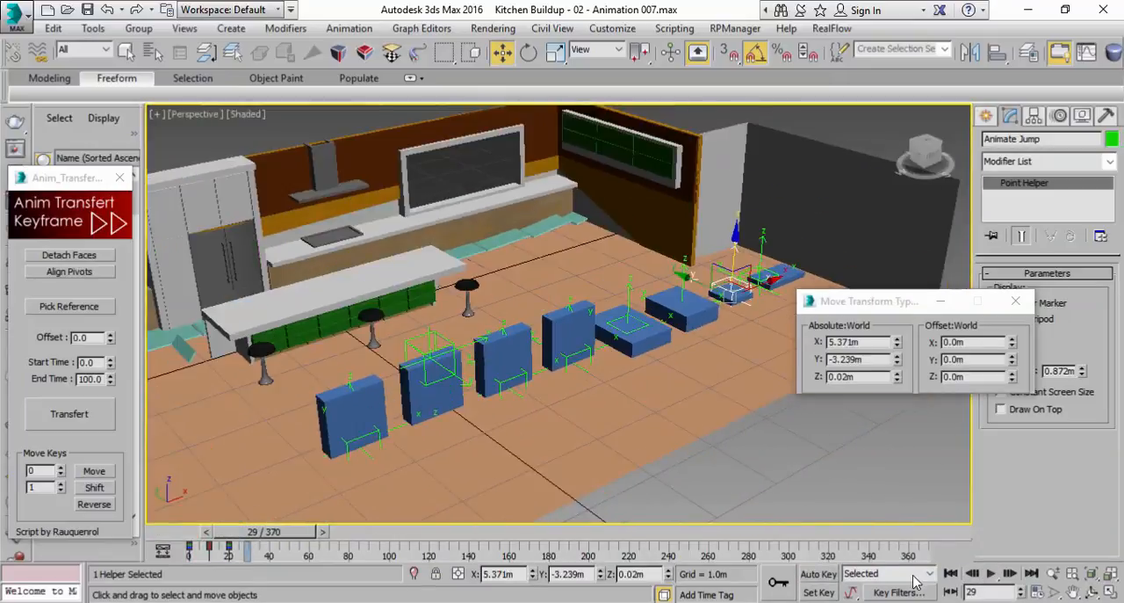
pyautogui.click(951, 573)
pyautogui.click(991, 573)
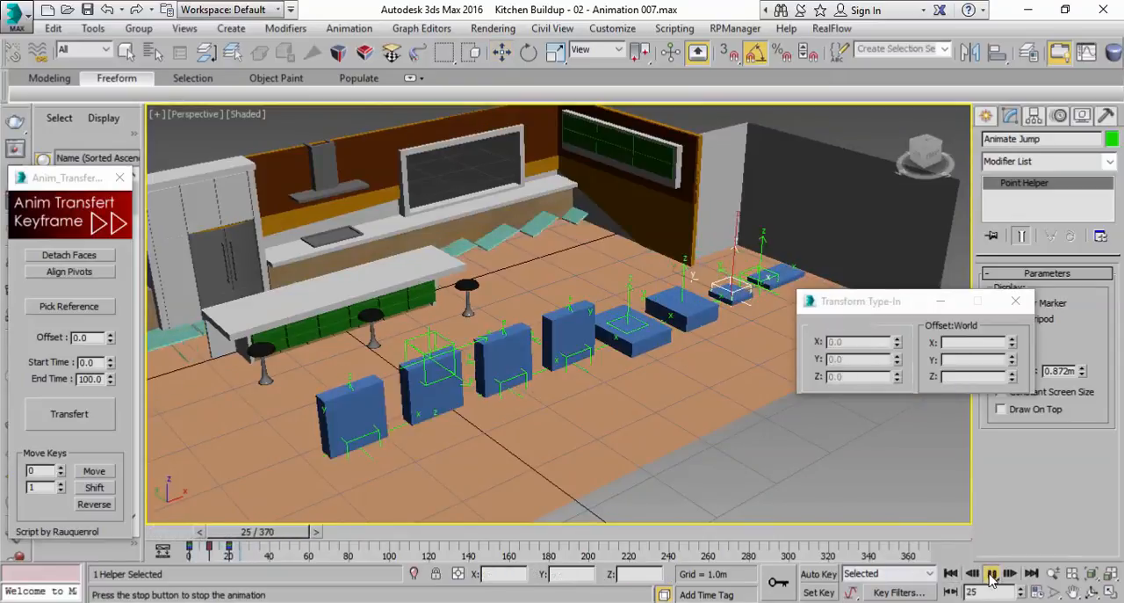
pyautogui.click(991, 573)
pyautogui.moveTo(310, 532); pyautogui.dragTo(271, 536)
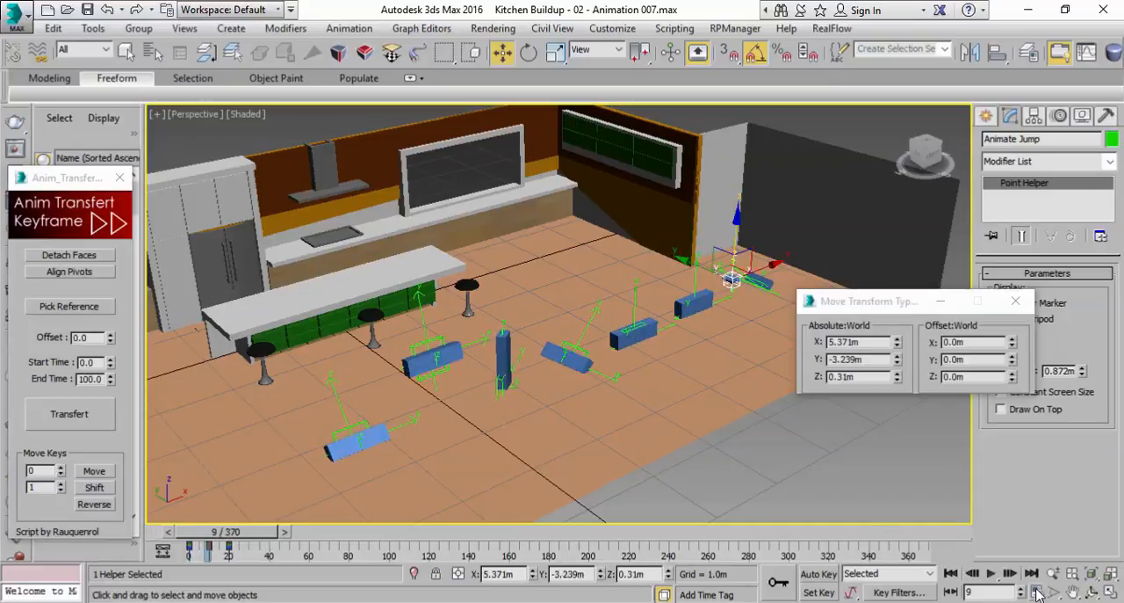
# Set the playback speed to 1/4x in the time configuration
pyautogui.click(1037, 592)
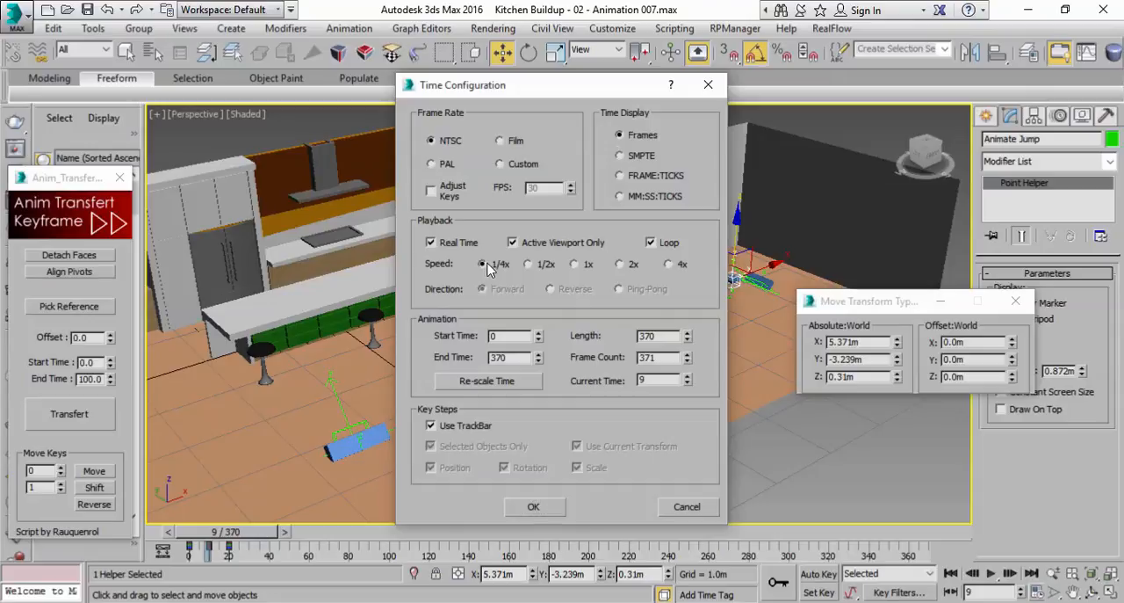
pyautogui.click(525, 506)
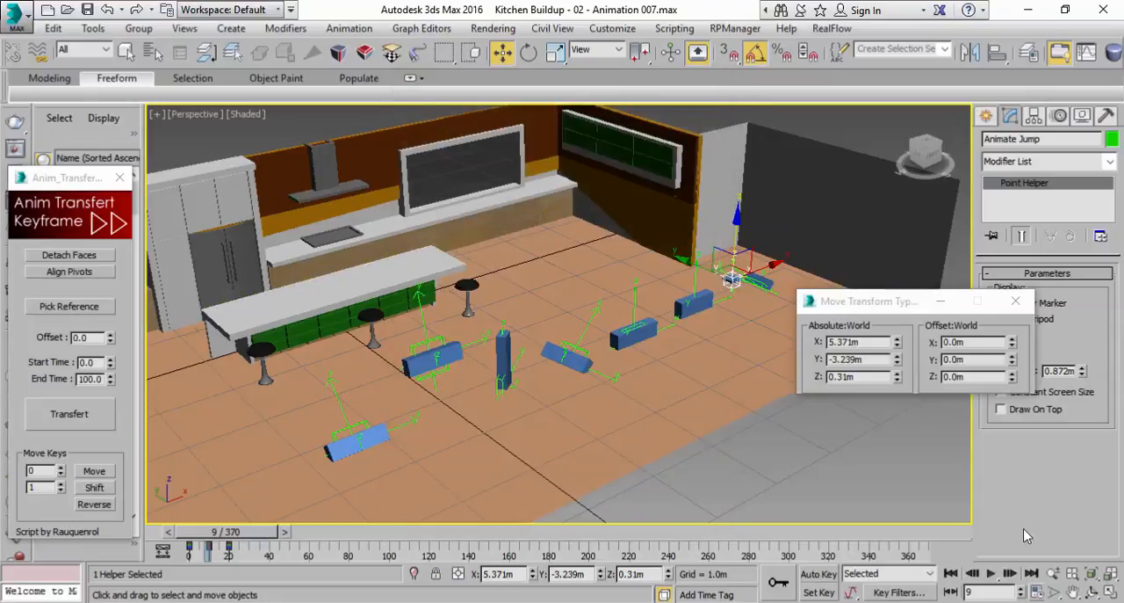
pyautogui.scroll(2, 605, 409)
pyautogui.scroll(-2, 730, 426)
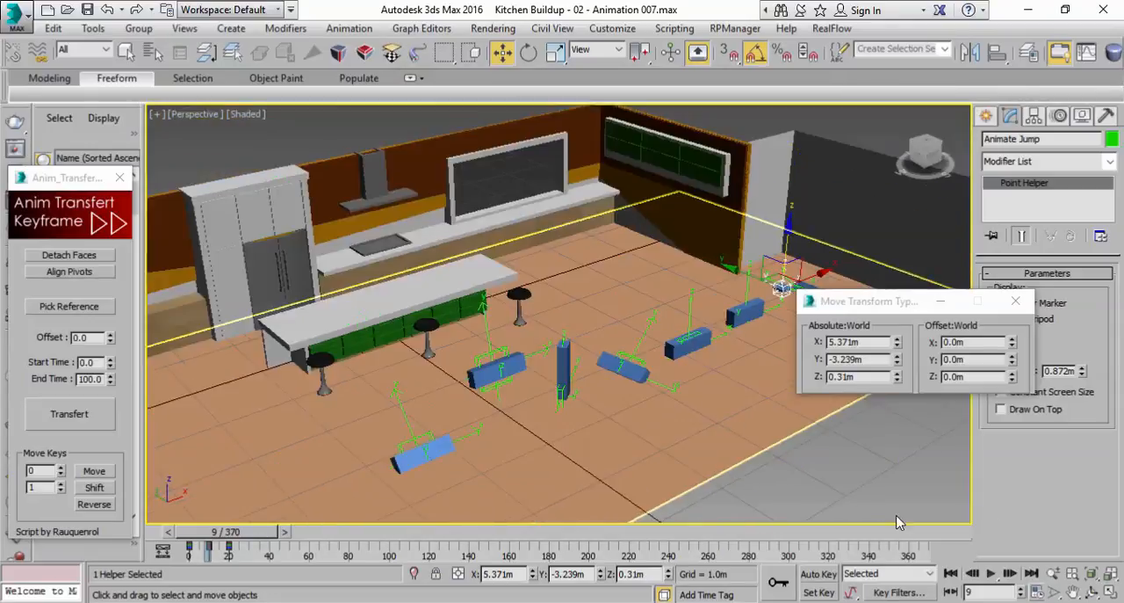
# Play the slowed-down animations of all the blue blocks from frame 0 and close the Transform Type-In window
pyautogui.click(950, 573)
pyautogui.click(992, 574)
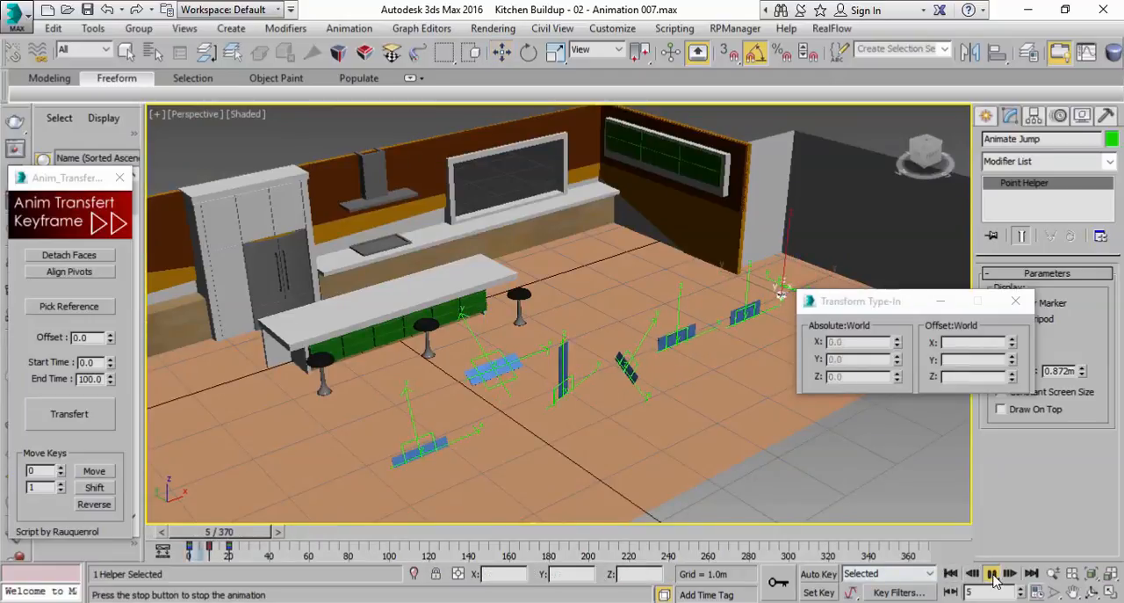
pyautogui.click(1015, 300)
pyautogui.scroll(3, 779, 360)
pyautogui.keyDown('alt'); pyautogui.moveTo(801, 353); pyautogui.dragTo(836, 352, button='middle'); pyautogui.keyUp('alt')
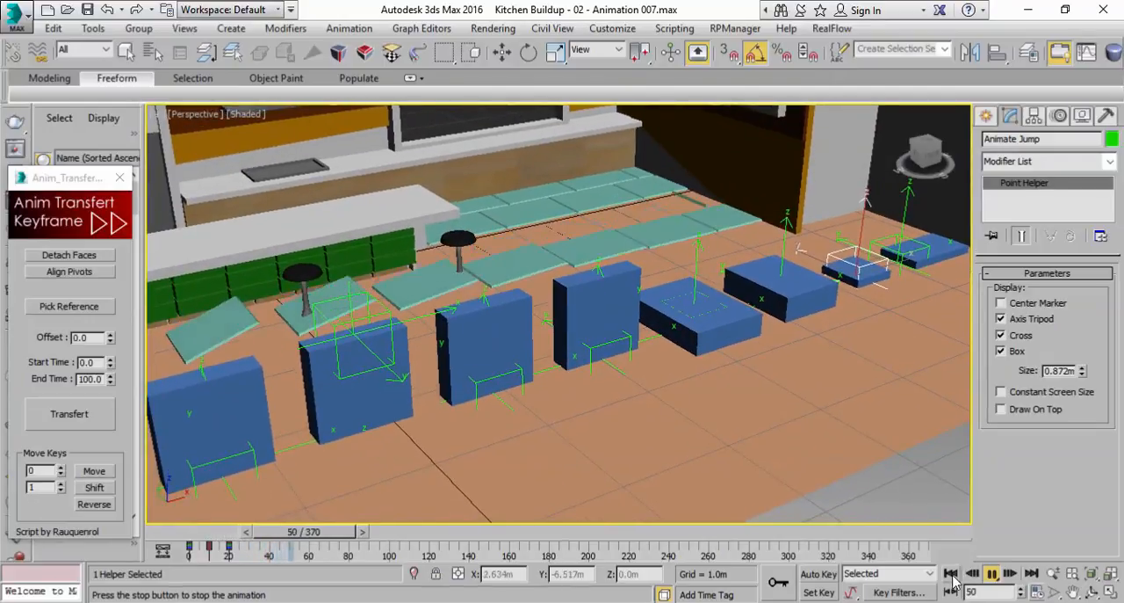
# Replay the blue blocks' animations from the start several times to compare their motions
pyautogui.click(950, 572)
pyautogui.click(992, 572)
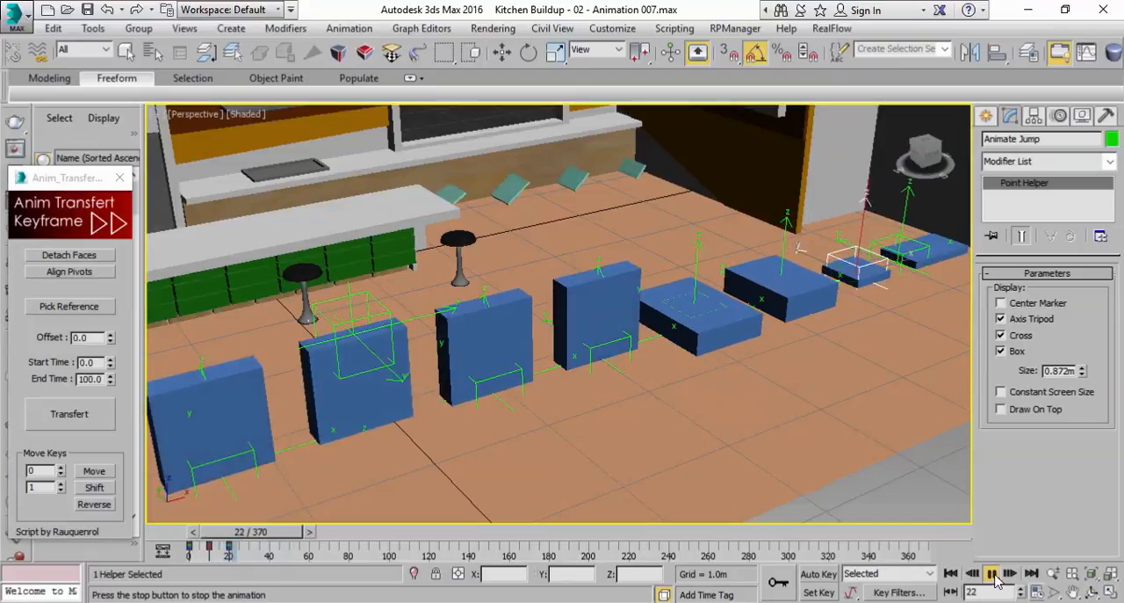
pyautogui.click(991, 573)
pyautogui.click(990, 573)
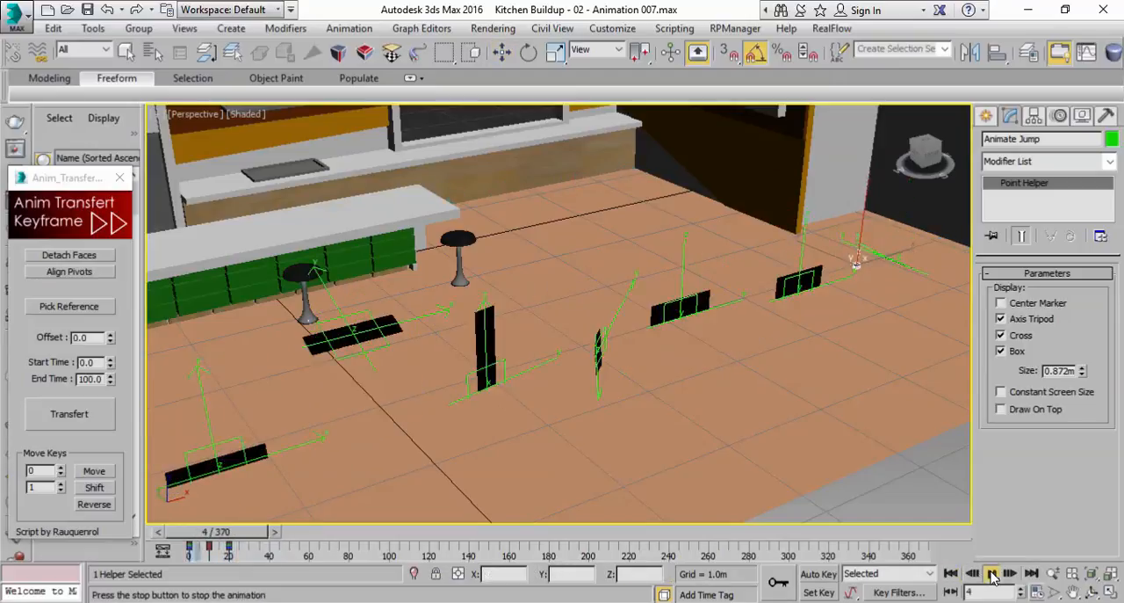
pyautogui.click(991, 573)
pyautogui.click(993, 578)
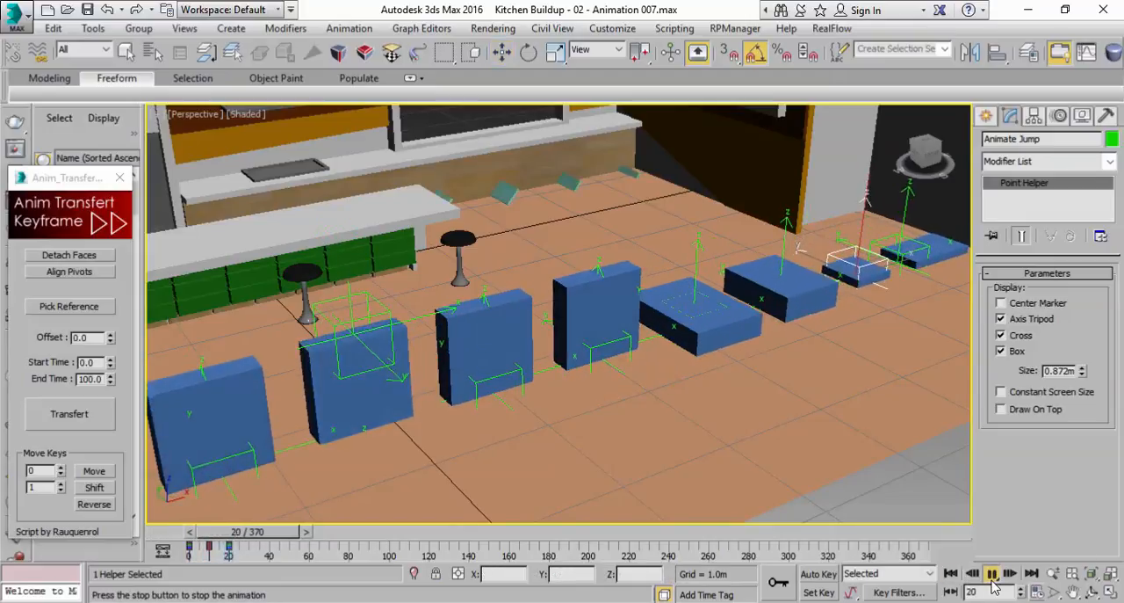
pyautogui.click(992, 573)
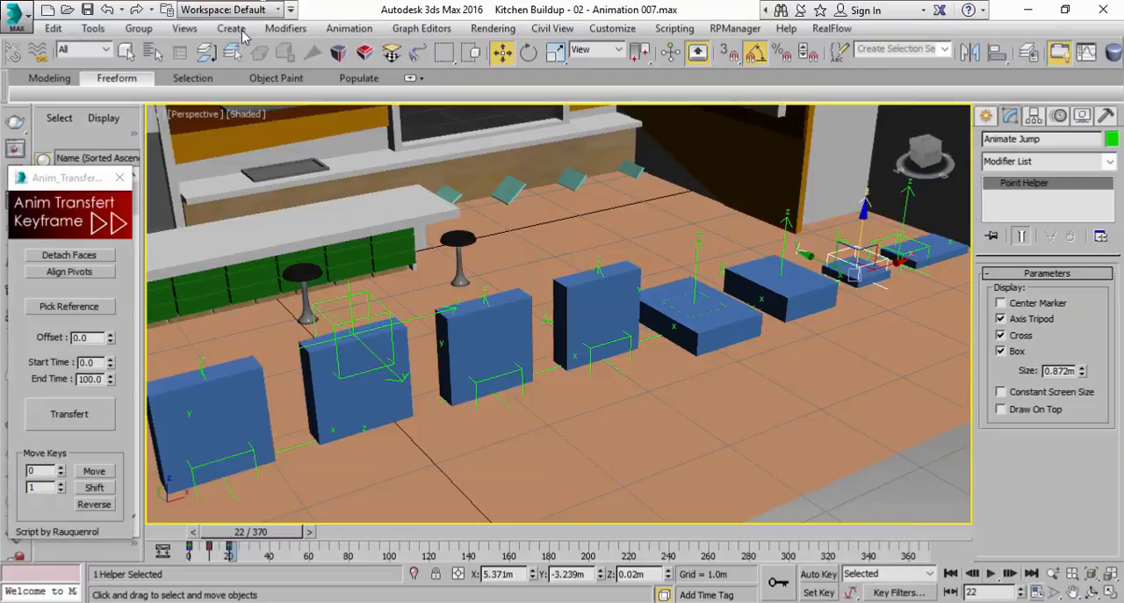
# Select the Animate Rotate Down helper and play back its animation from frame 0
pyautogui.click(130, 52)
pyautogui.click(341, 324)
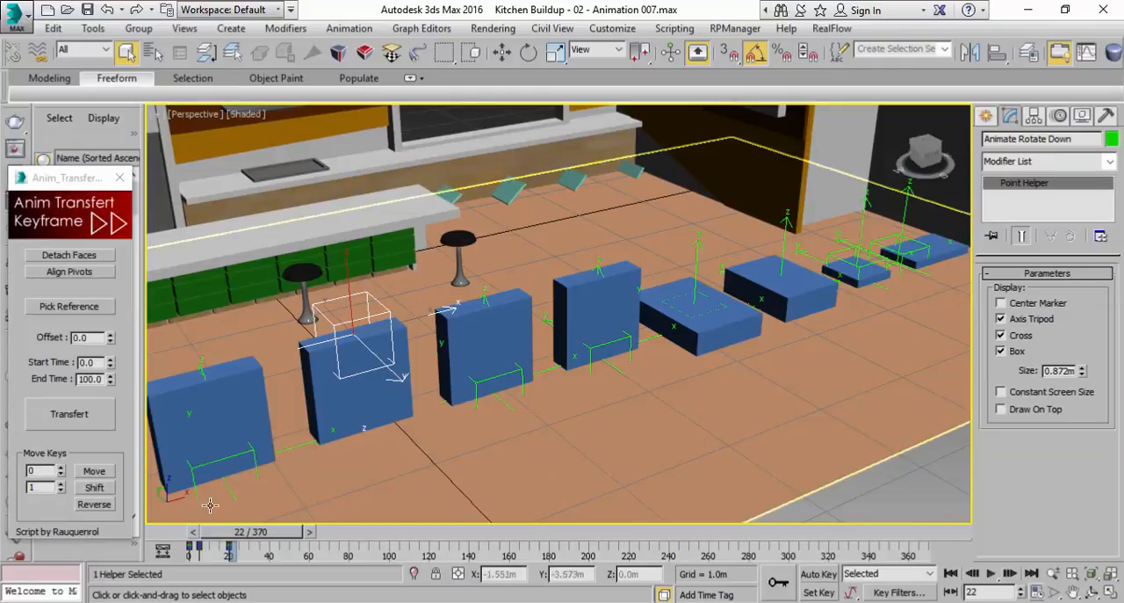
pyautogui.moveTo(235, 534); pyautogui.dragTo(182, 538)
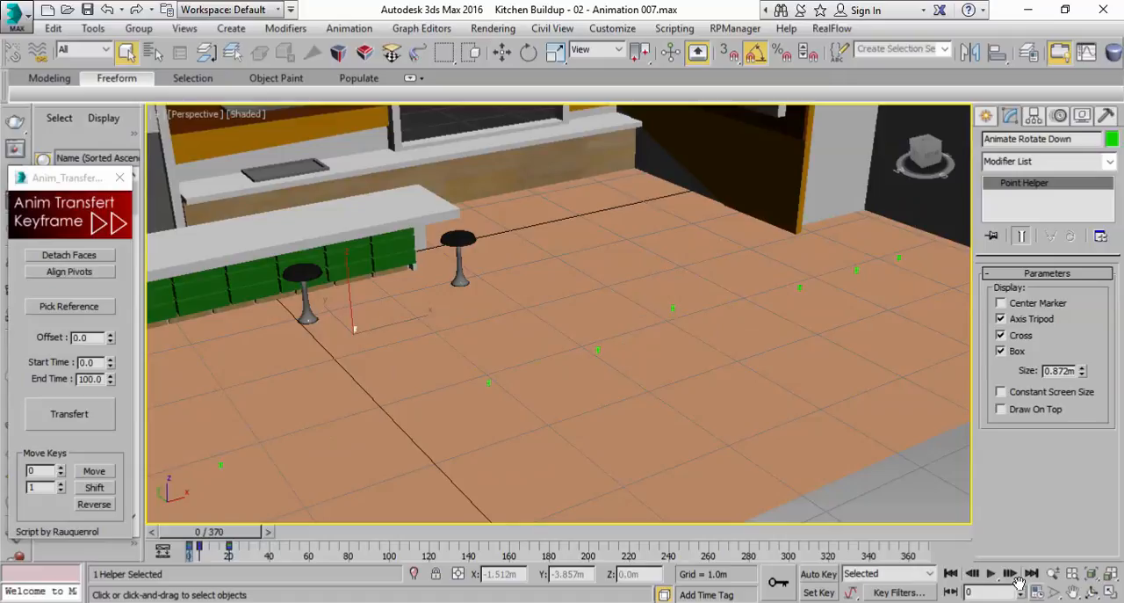
pyautogui.click(993, 575)
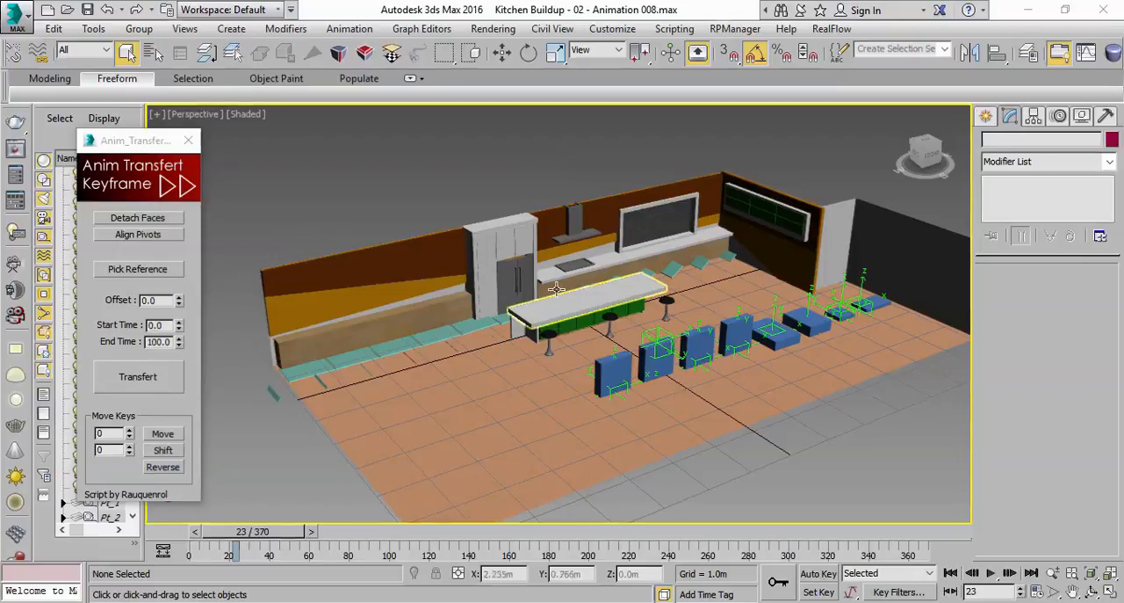
# Select the long wooden base cabinet Island015 along the wall beside the fridge unit
pyautogui.scroll(3, 594, 284)
pyautogui.moveTo(557, 266); pyautogui.dragTo(614, 305, button='middle')
pyautogui.scroll(-4, 668, 175)
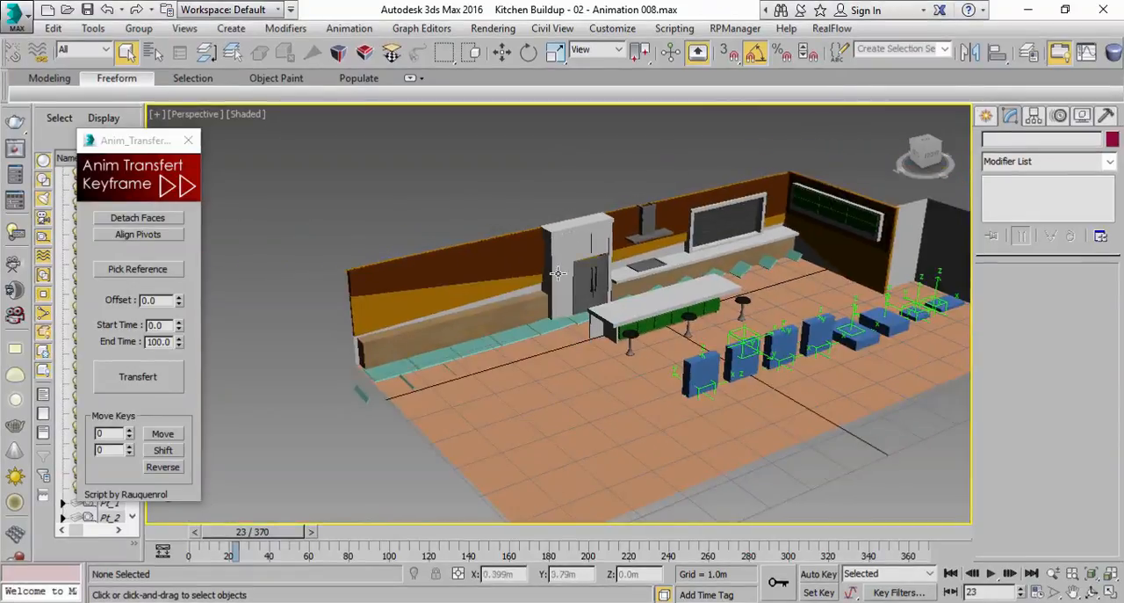
pyautogui.scroll(8, 664, 302)
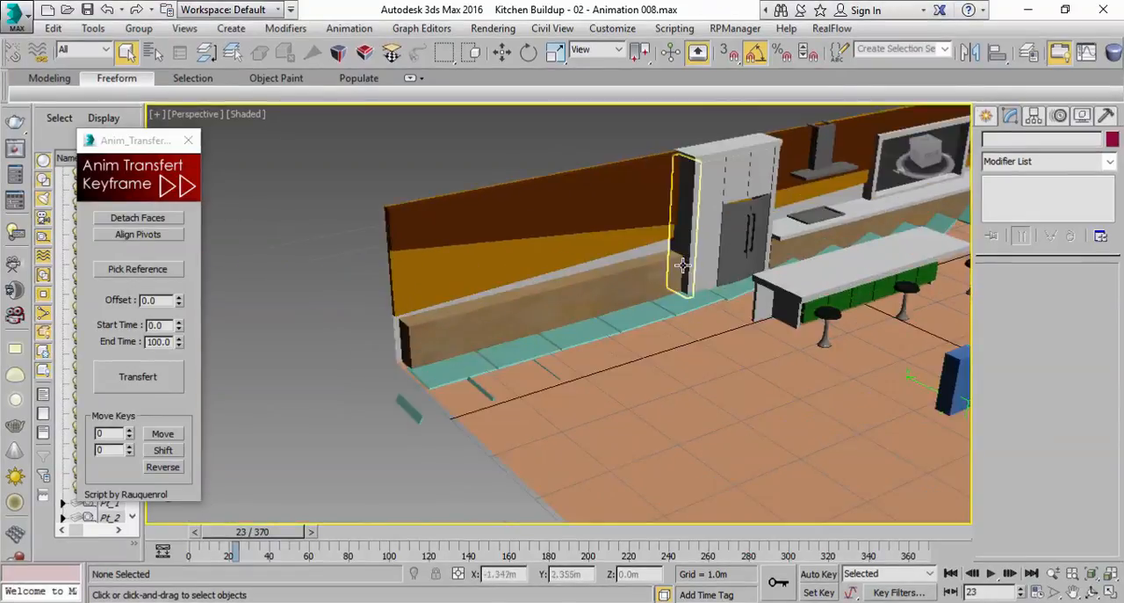
pyautogui.click(636, 277)
pyautogui.moveTo(643, 289)
pyautogui.keyDown('alt'); pyautogui.mouseDown(button='middle')
pyautogui.moveTo(627, 267)
pyautogui.moveTo(630, 283)
pyautogui.mouseUp(button='middle'); pyautogui.keyUp('alt')
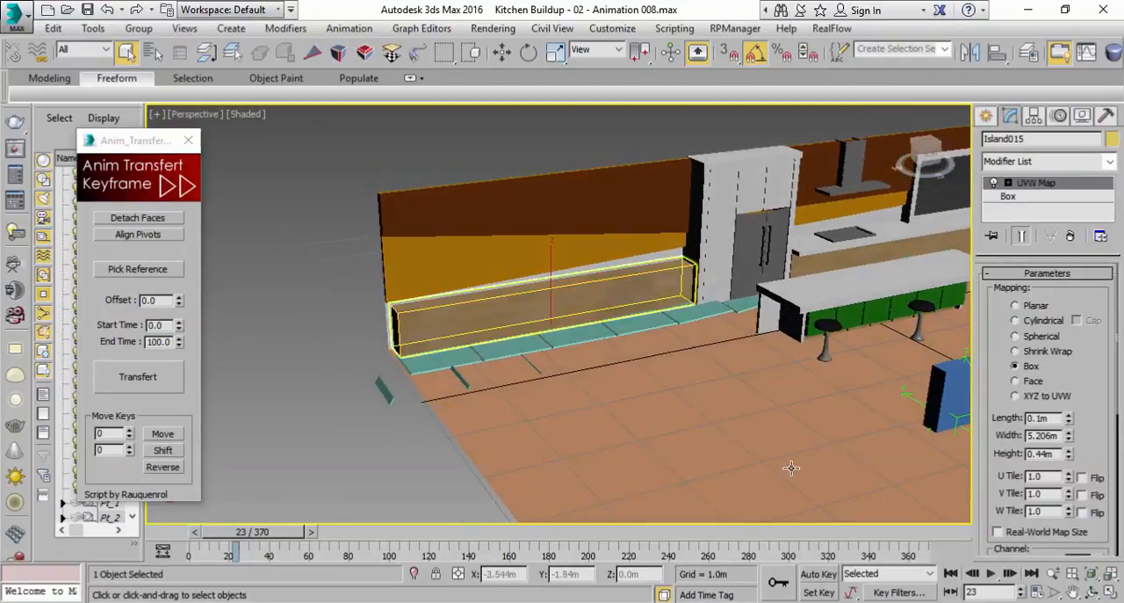
# Go to frame 20 with Island015 selected and leave Auto Key turned off
pyautogui.click(818, 573)
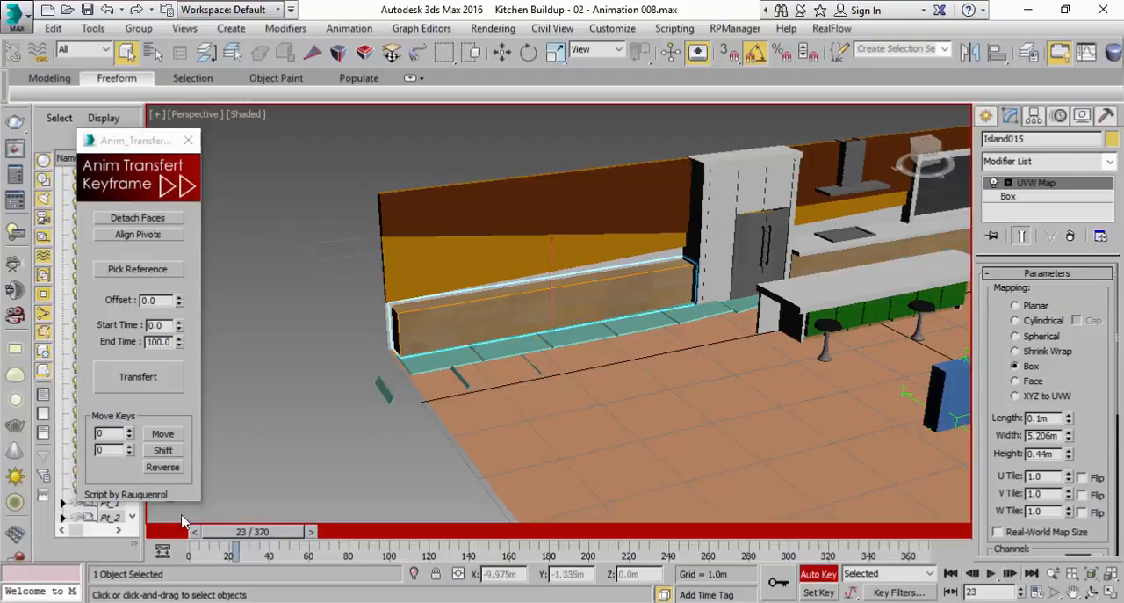
pyautogui.moveTo(246, 538)
pyautogui.mouseDown()
pyautogui.moveTo(259, 539)
pyautogui.moveTo(215, 538)
pyautogui.moveTo(240, 542)
pyautogui.mouseUp()
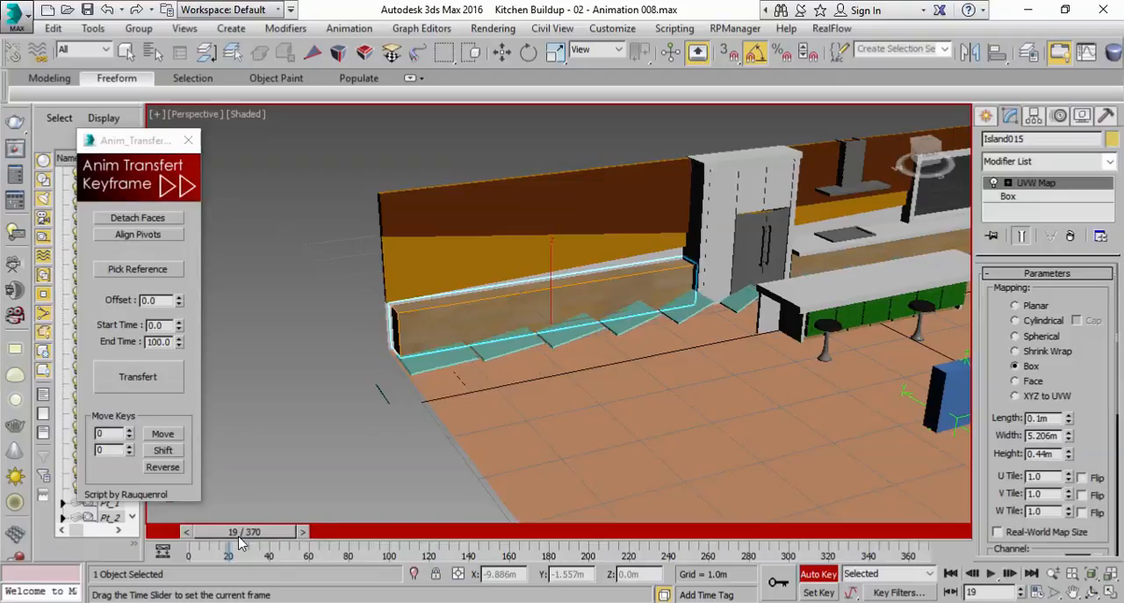
pyautogui.click(301, 533)
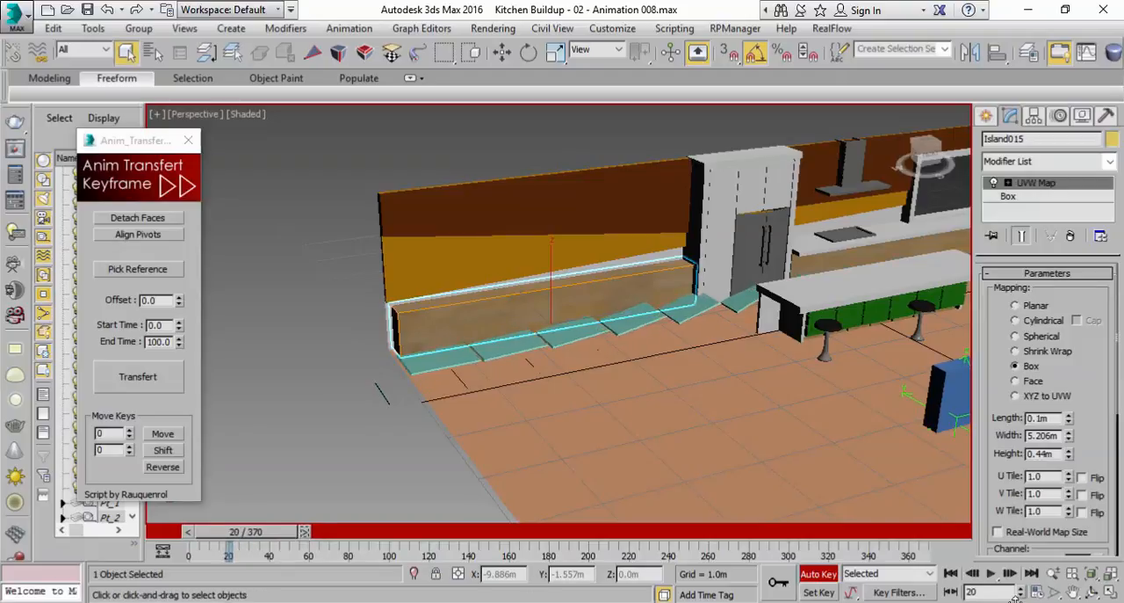
pyautogui.click(819, 574)
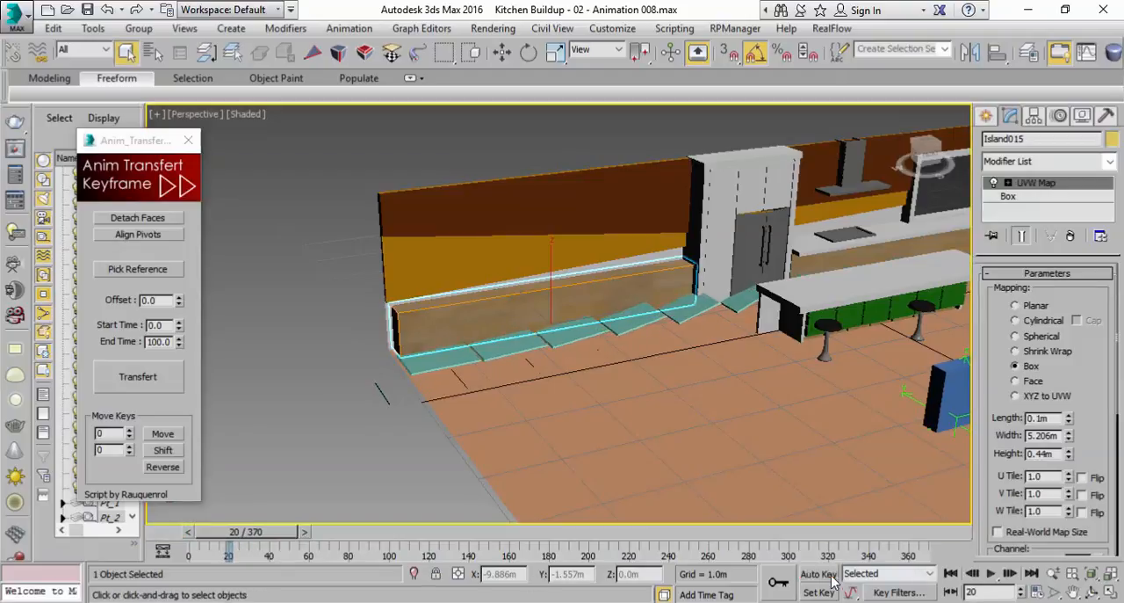
# Move the pivot of Island015 to the cabinet's lower end away from the fridge unit, aligning it in the Front view
pyautogui.click(1033, 119)
pyautogui.click(1021, 208)
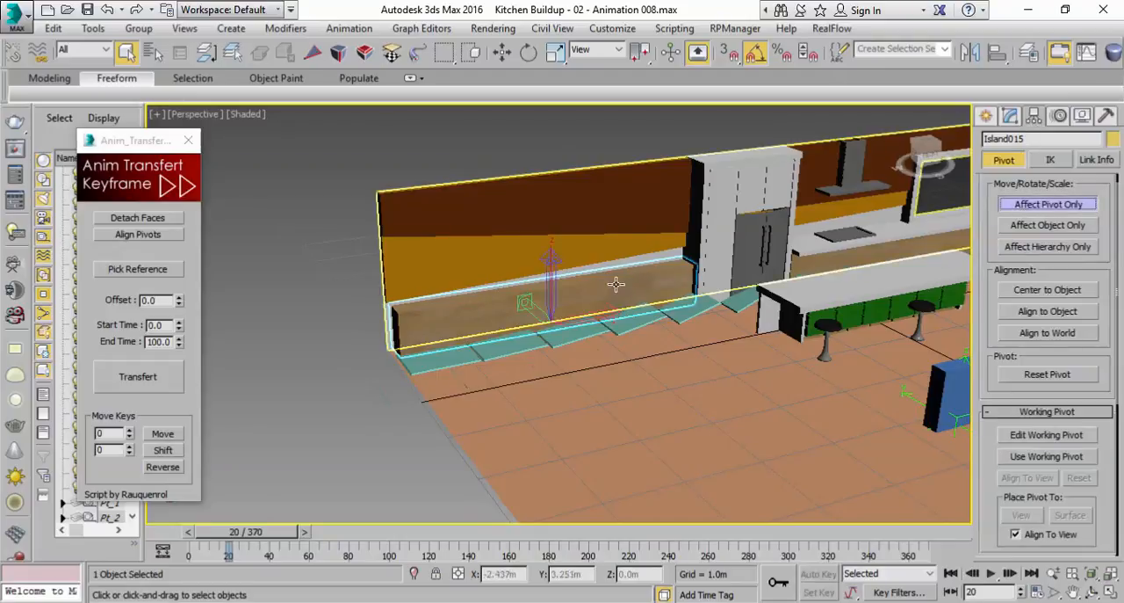
pyautogui.scroll(3, 622, 270)
pyautogui.moveTo(623, 272); pyautogui.dragTo(583, 324, button='middle')
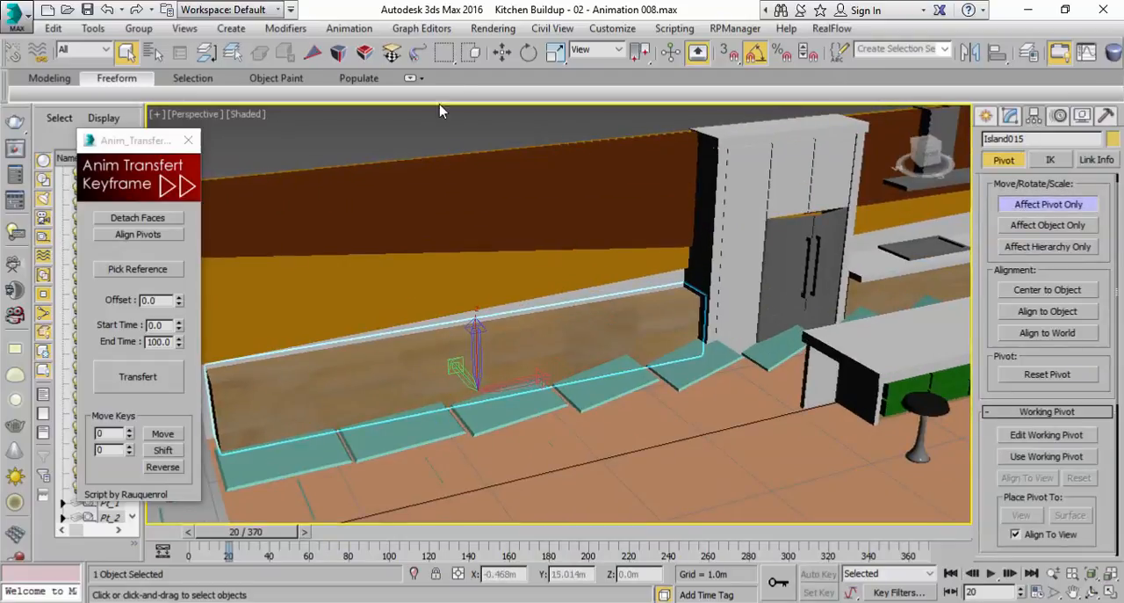
pyautogui.click(500, 54)
pyautogui.moveTo(573, 293); pyautogui.dragTo(578, 289, button='middle')
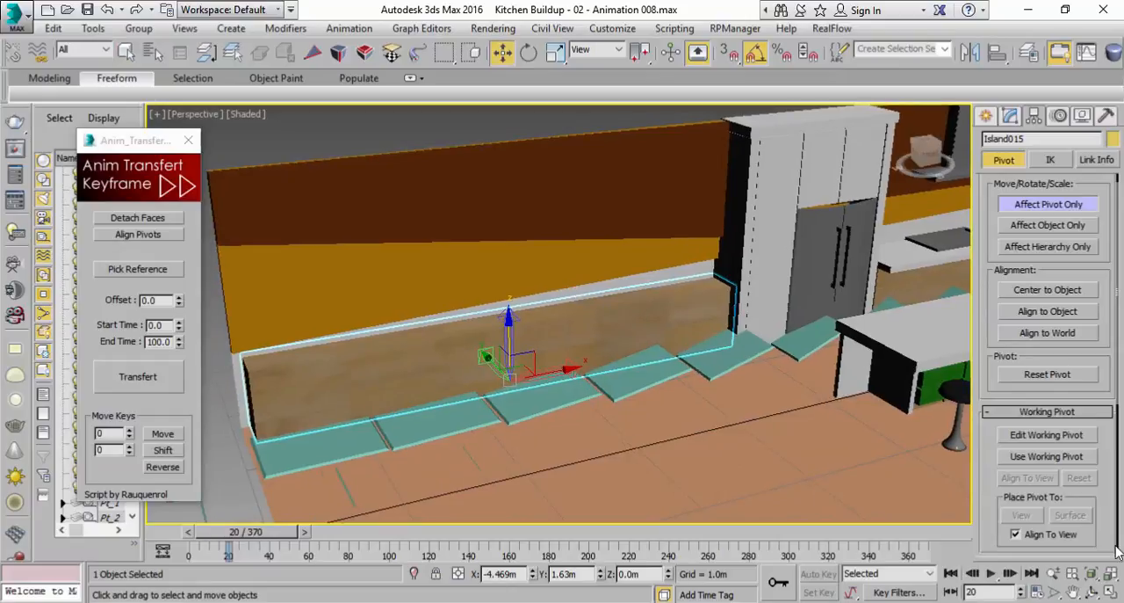
pyautogui.click(1109, 593)
pyautogui.scroll(-5, 710, 209)
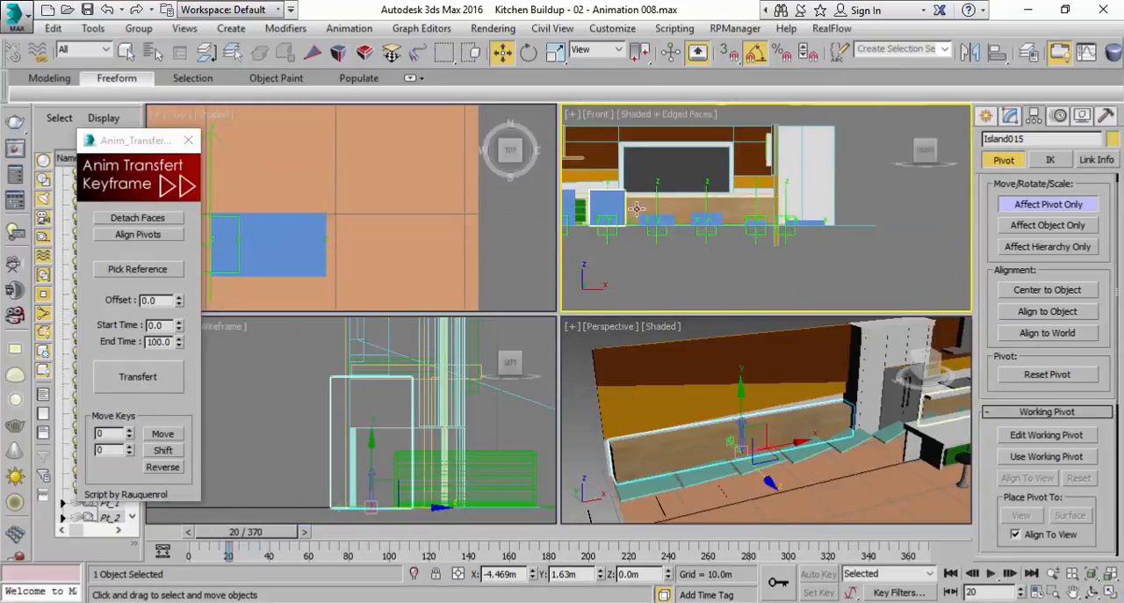
pyautogui.scroll(5, 709, 209)
pyautogui.moveTo(765, 192); pyautogui.dragTo(618, 192)
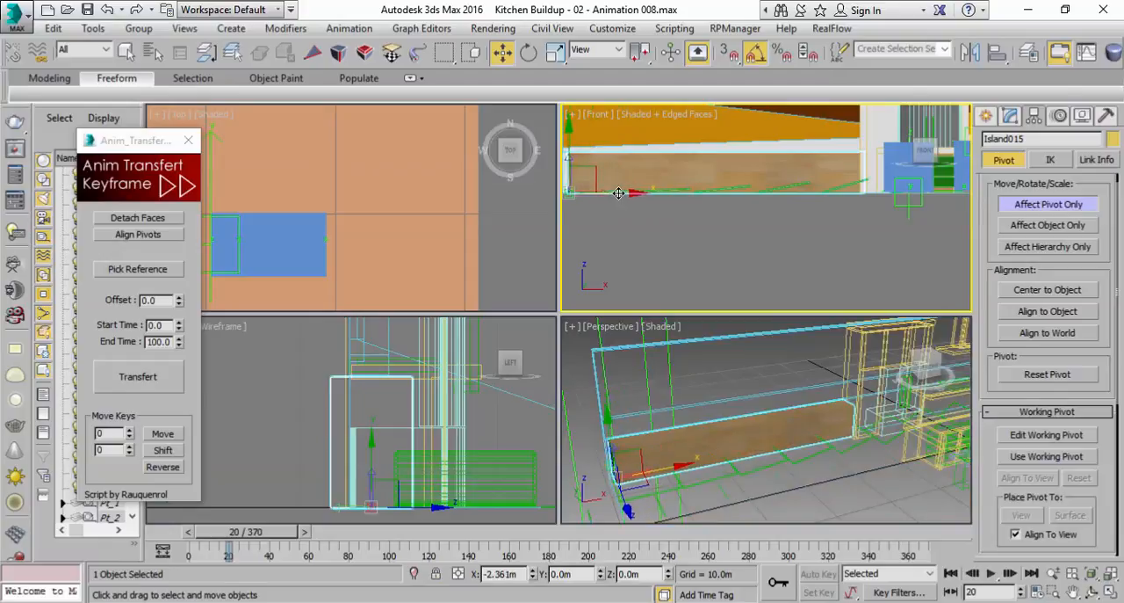
pyautogui.click(1045, 204)
pyautogui.click(865, 466)
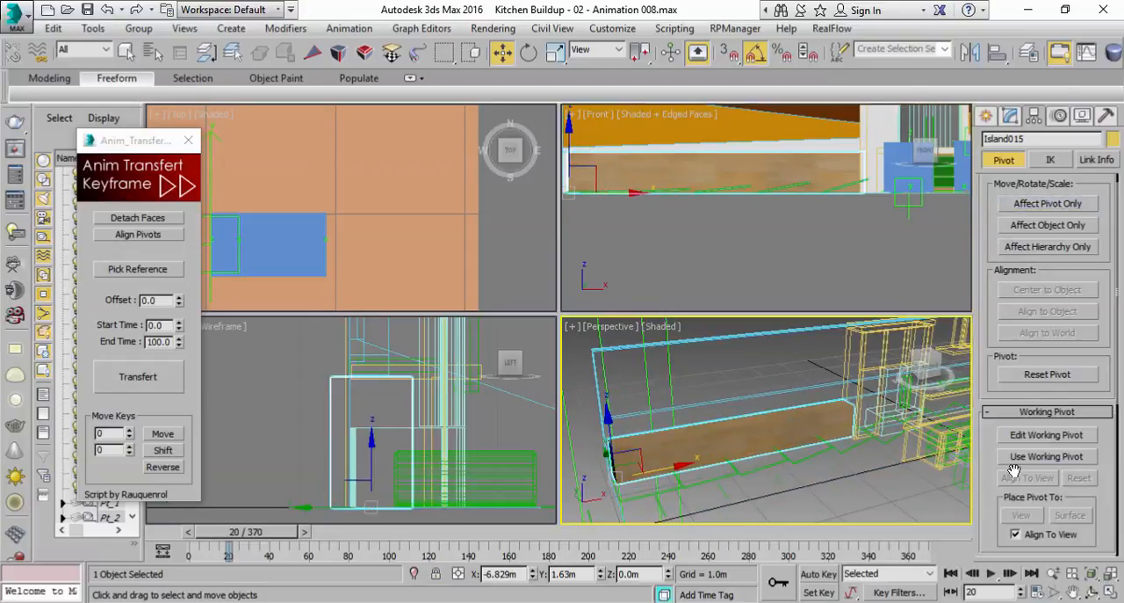
pyautogui.click(1111, 592)
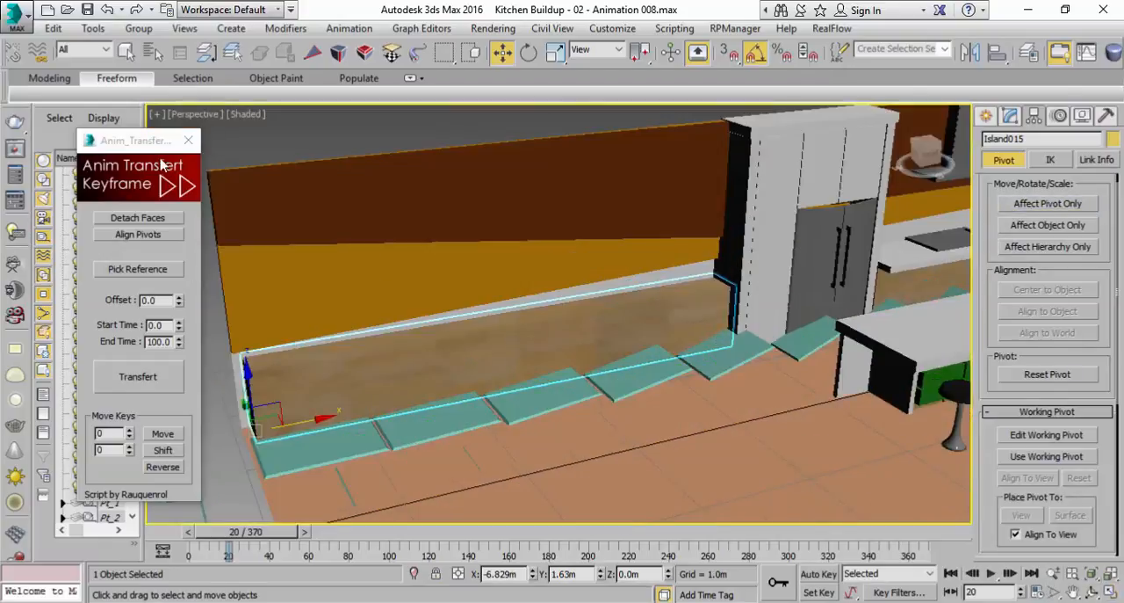
# Turn on Auto Key and record a full-size scale key for Island015 at frame 20
pyautogui.click(817, 573)
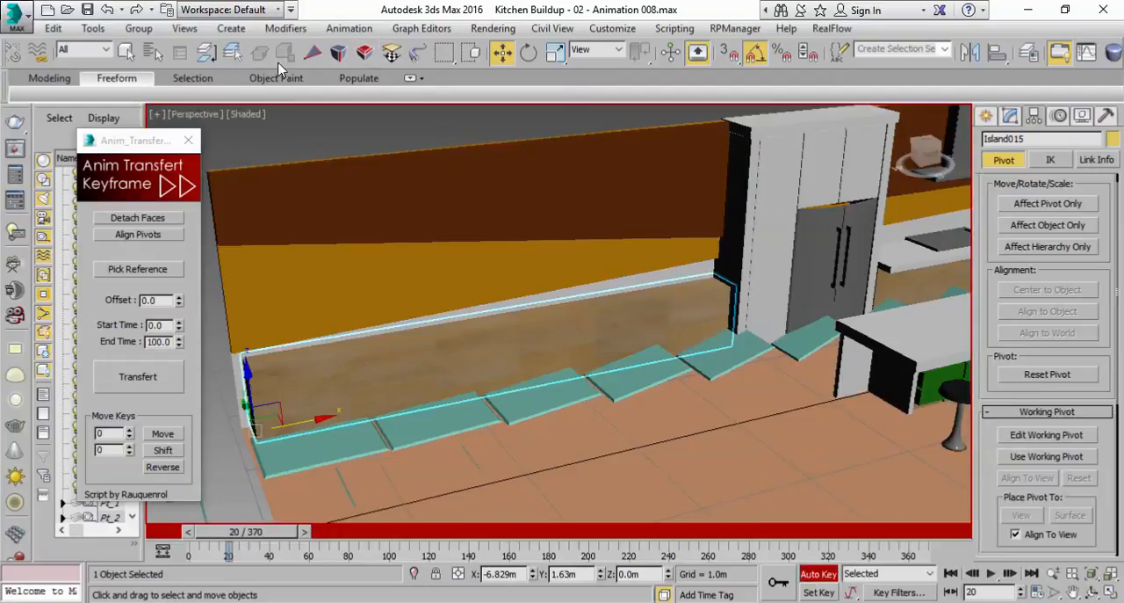
pyautogui.click(557, 54)
pyautogui.click(790, 587)
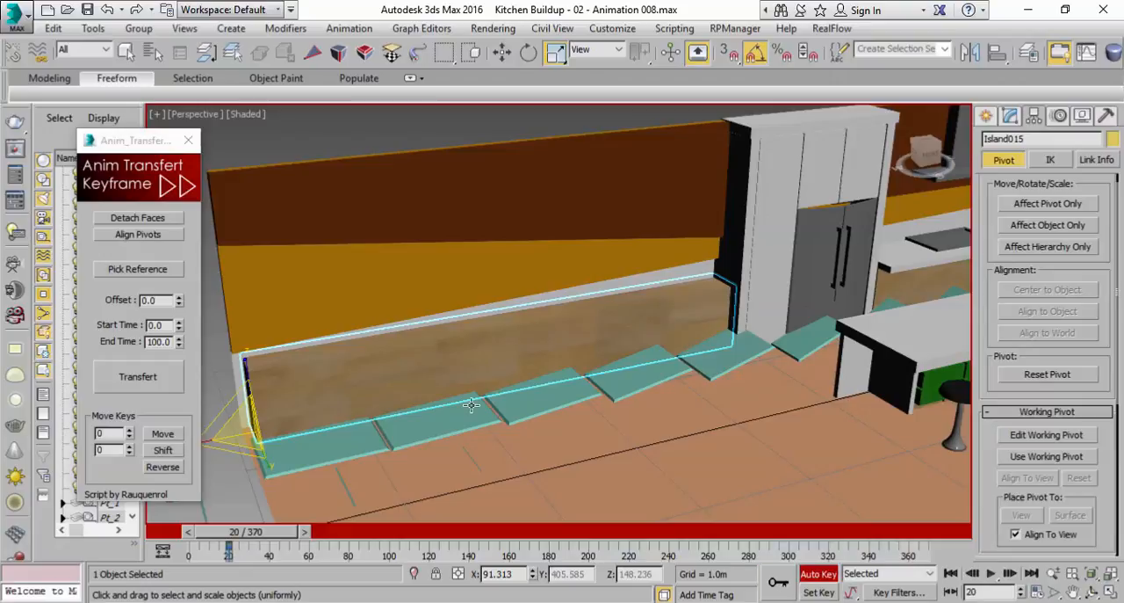
pyautogui.moveTo(434, 379); pyautogui.dragTo(530, 378, button='middle')
# Scale Island015 down to 0 on all axes at frame 0 using the scale type-in
pyautogui.moveTo(277, 538); pyautogui.dragTo(109, 528)
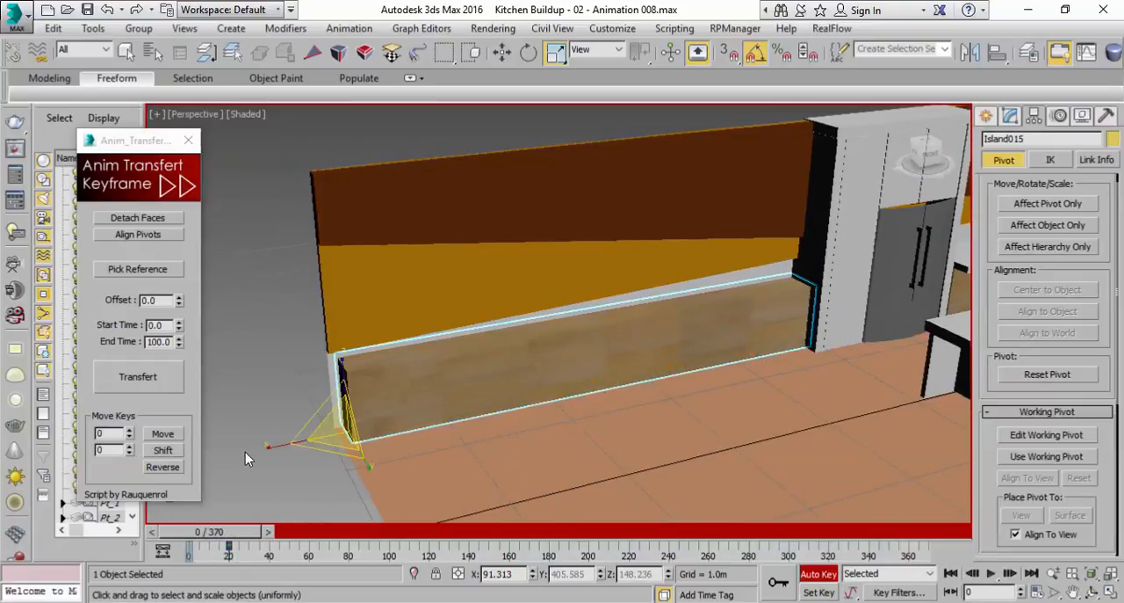
pyautogui.rightClick(553, 52)
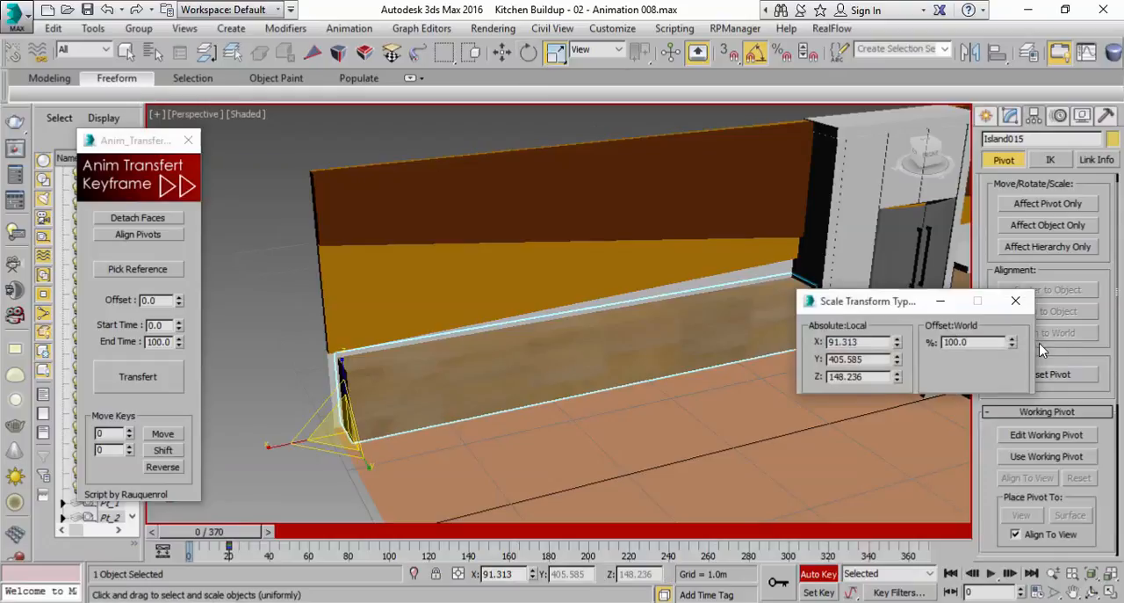
pyautogui.rightClick(1011, 344)
# At frame 5, set Island015's absolute local scale to X 0, Y 100 and Z 100, and scrub ahead to frame 18
pyautogui.moveTo(207, 534)
pyautogui.mouseDown()
pyautogui.moveTo(224, 542)
pyautogui.moveTo(215, 539)
pyautogui.mouseUp()
pyautogui.press('r')
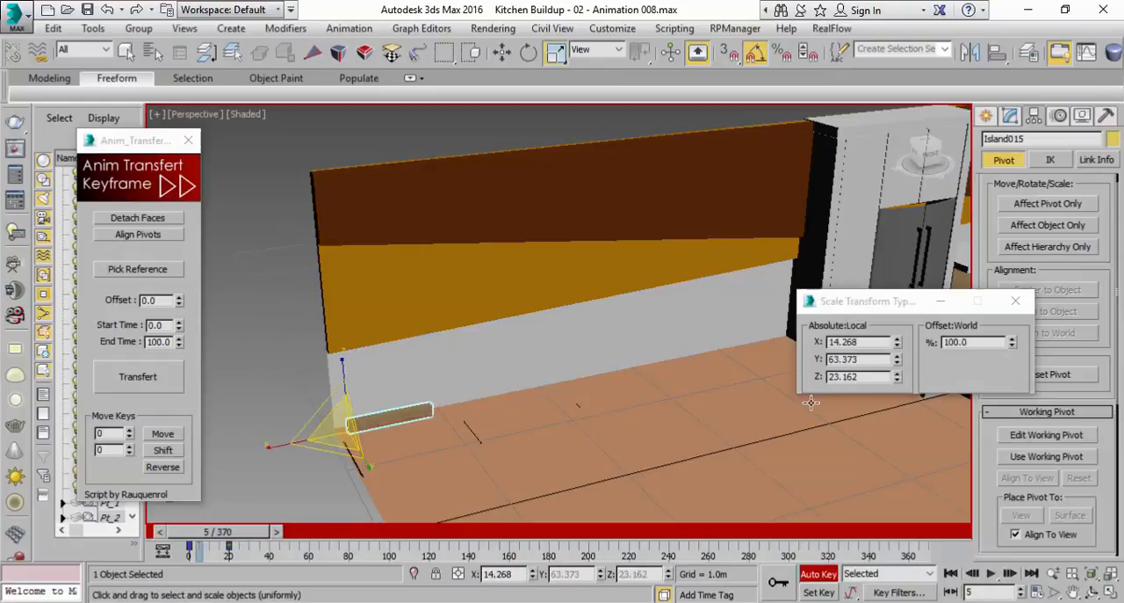
pyautogui.moveTo(897, 376); pyautogui.dragTo(893, 212)
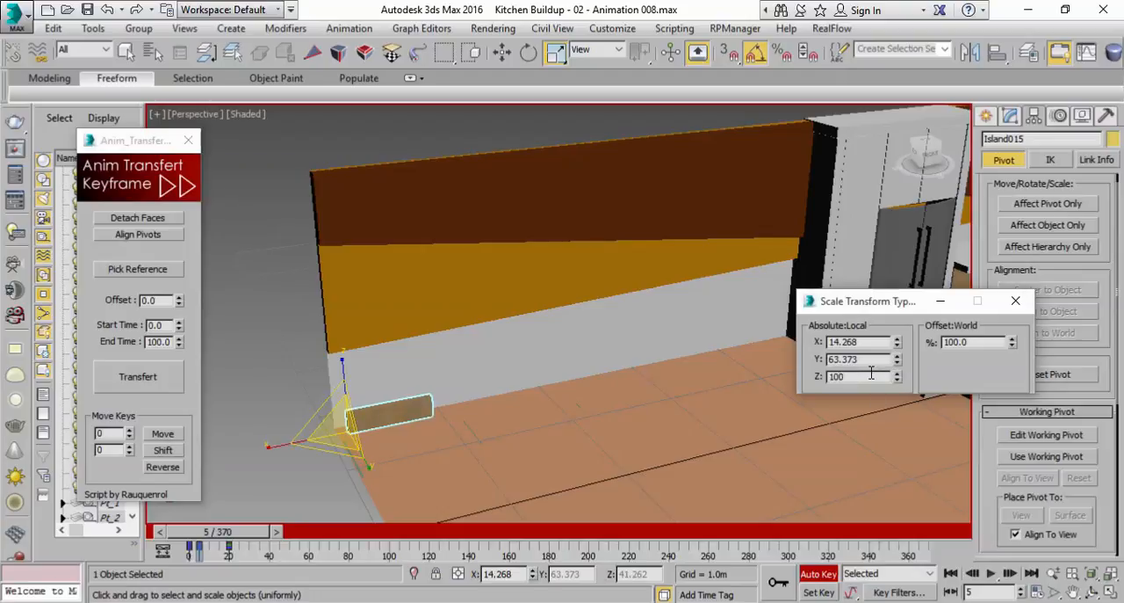
pyautogui.press('Return')
pyautogui.moveTo(896, 346); pyautogui.dragTo(896, 316)
pyautogui.rightClick(897, 344)
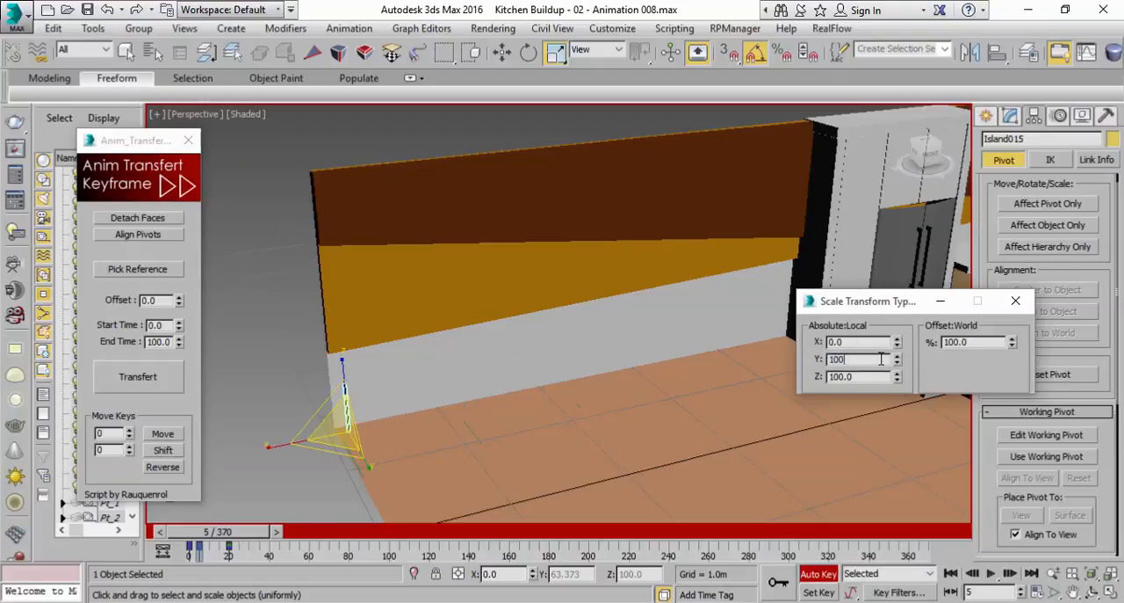
pyautogui.moveTo(401, 390); pyautogui.dragTo(500, 390, button='middle')
pyautogui.scroll(3, 431, 374)
pyautogui.moveTo(248, 533)
pyautogui.mouseDown()
pyautogui.moveTo(211, 533)
pyautogui.moveTo(247, 532)
pyautogui.mouseUp()
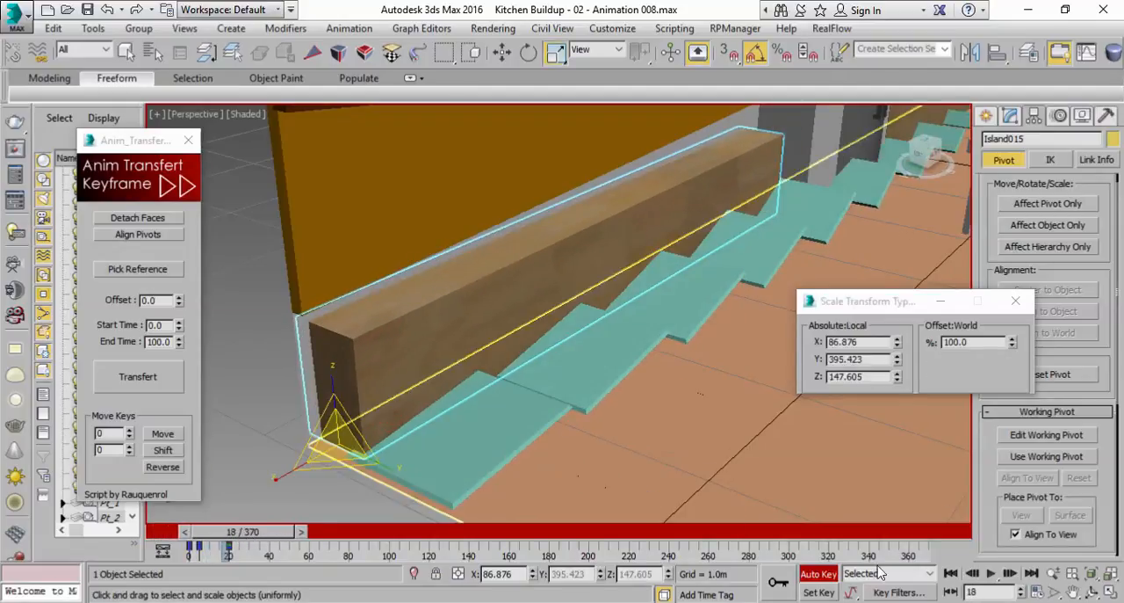
# With Auto Key off, select Island013, the long wooden base under the hob countertop, and move the scale type-in clear of it
pyautogui.scroll(-3, 553, 385)
pyautogui.moveTo(554, 384); pyautogui.dragTo(565, 399, button='middle')
pyautogui.scroll(-5, 565, 399)
pyautogui.scroll(4, 549, 410)
pyautogui.scroll(4, 549, 409)
pyautogui.moveTo(680, 364); pyautogui.dragTo(543, 387, button='middle')
pyautogui.click(549, 381)
pyautogui.keyDown('alt'); pyautogui.moveTo(690, 344); pyautogui.dragTo(605, 396, button='middle'); pyautogui.keyUp('alt')
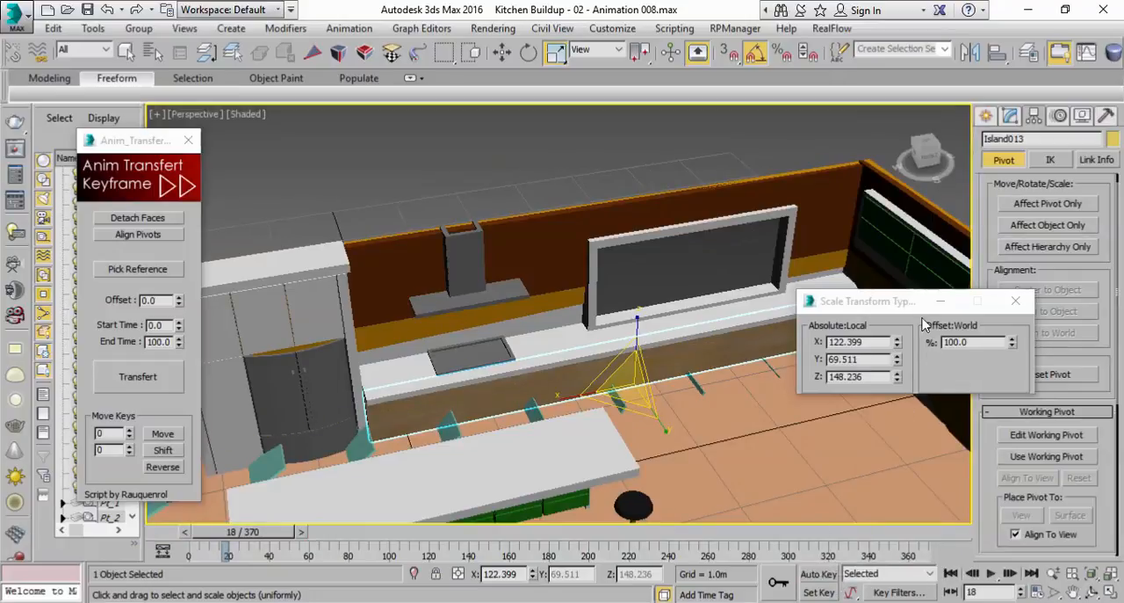
pyautogui.moveTo(902, 307); pyautogui.dragTo(804, 441)
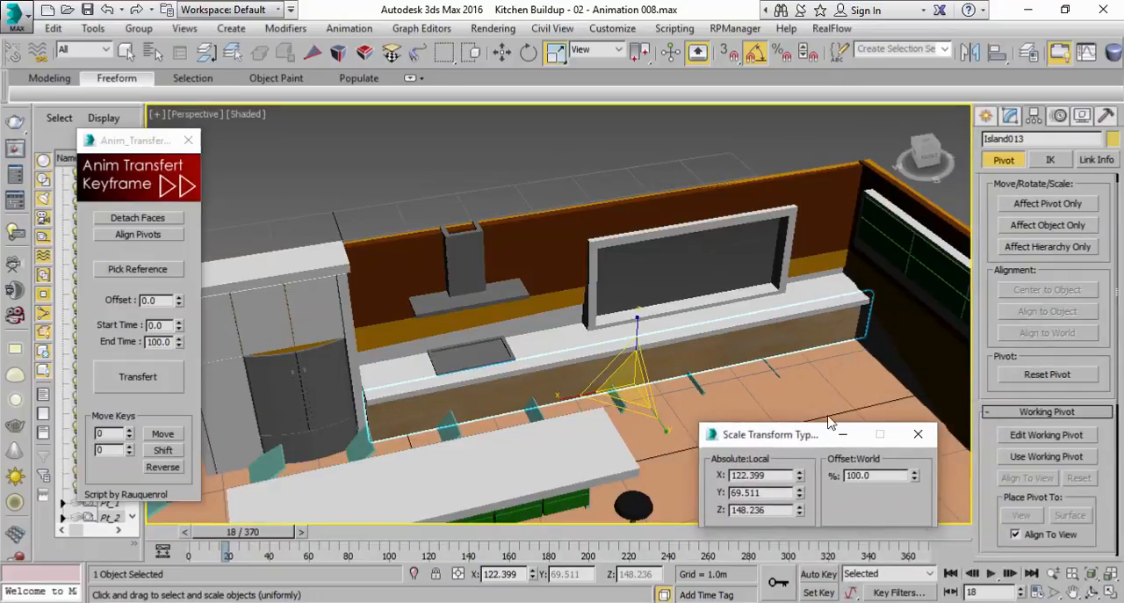
# Move the pivot of Island013 to its end beside the fridge unit, aligning it in the Front view
pyautogui.click(1033, 205)
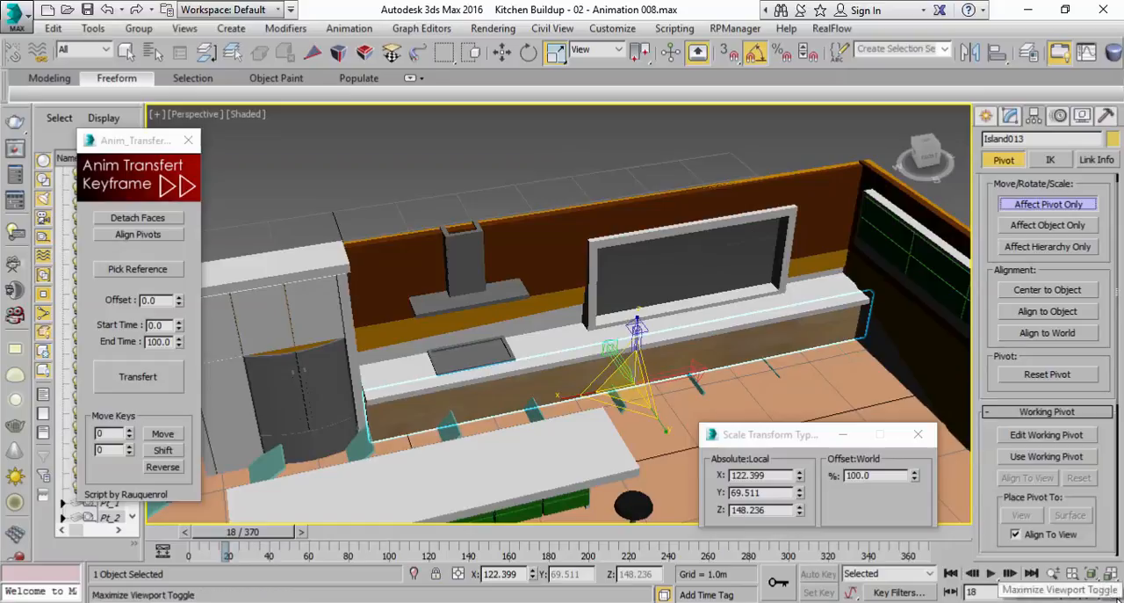
pyautogui.click(1117, 597)
pyautogui.scroll(-5, 740, 204)
pyautogui.moveTo(762, 202); pyautogui.dragTo(679, 198, button='middle')
pyautogui.scroll(6, 679, 198)
pyautogui.moveTo(778, 214); pyautogui.dragTo(843, 209, button='middle')
pyautogui.press('w')
pyautogui.moveTo(863, 247); pyautogui.dragTo(663, 236)
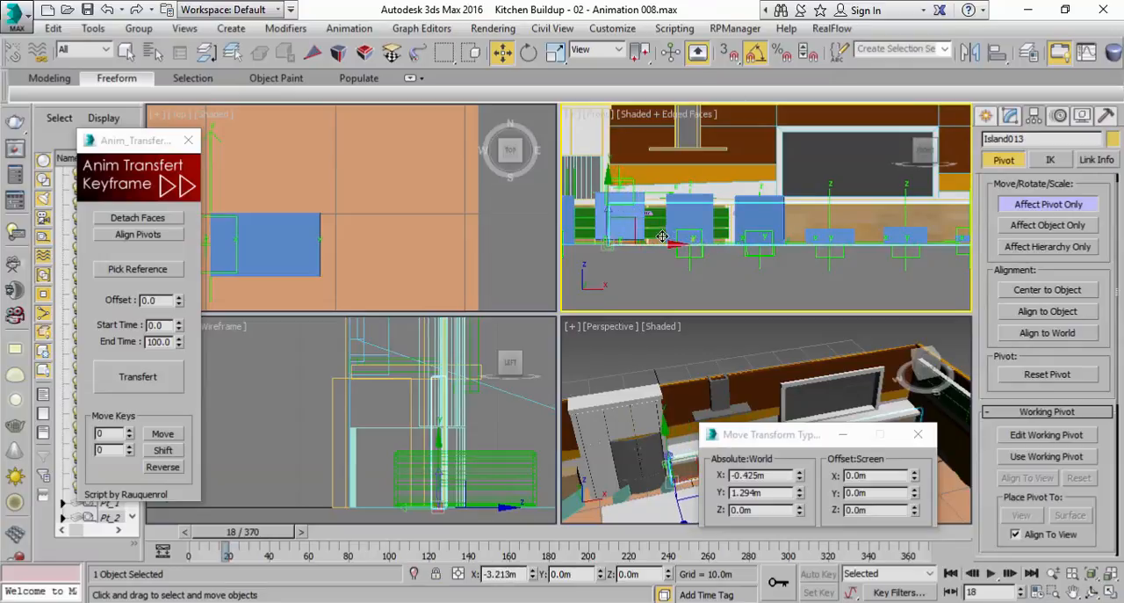
pyautogui.middleClick(678, 422)
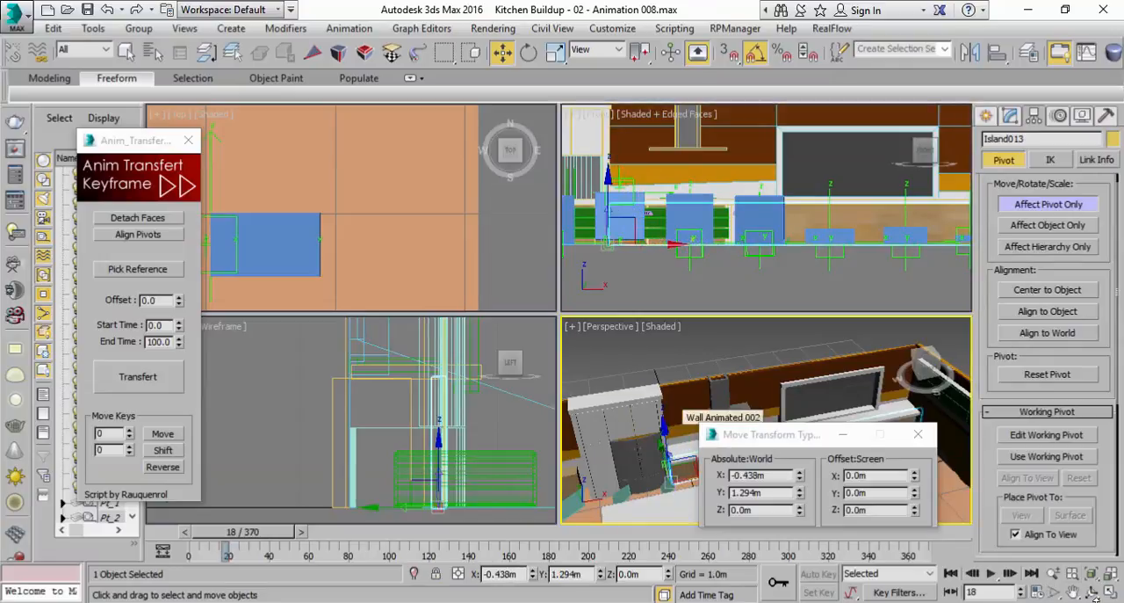
pyautogui.hotkey('alt', 'w')
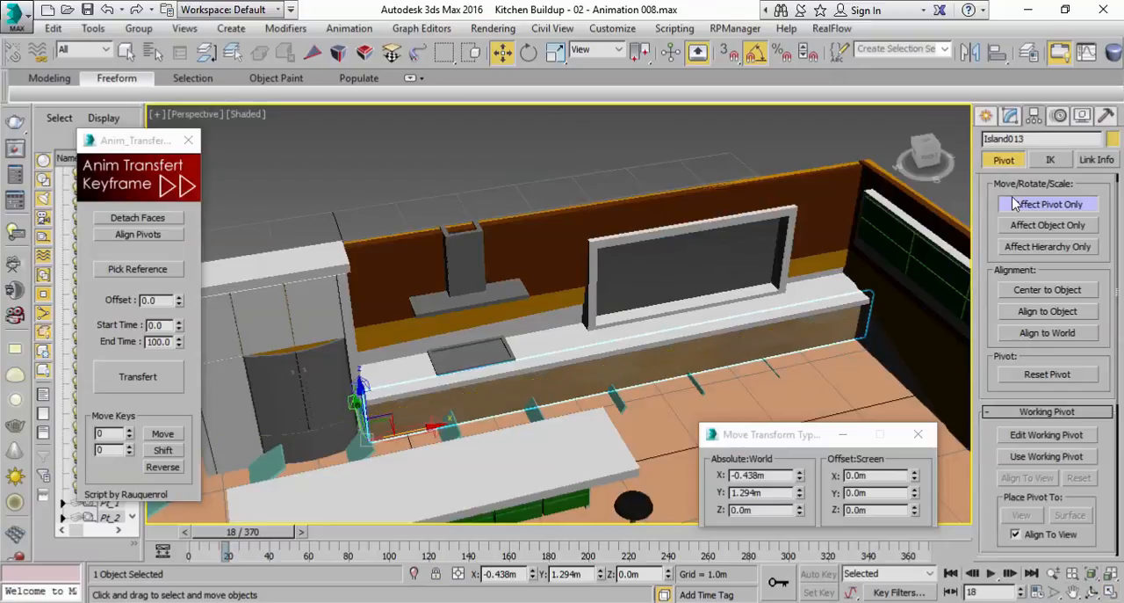
pyautogui.click(1019, 207)
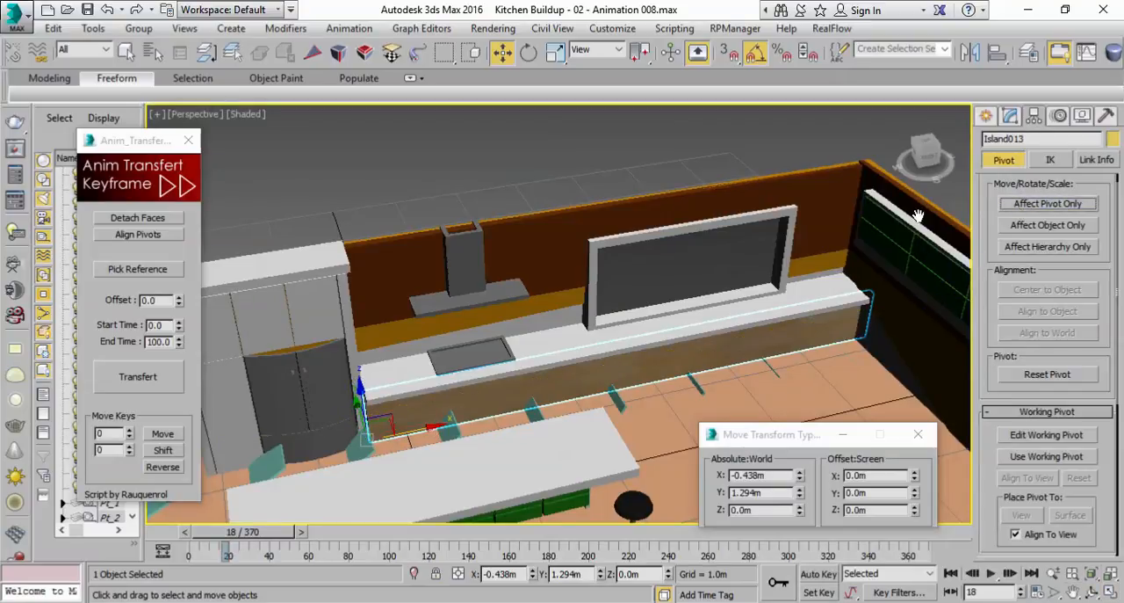
# Turn on Auto Key, record a key for Island013 at frame 20 and return to frame 0
pyautogui.click(831, 573)
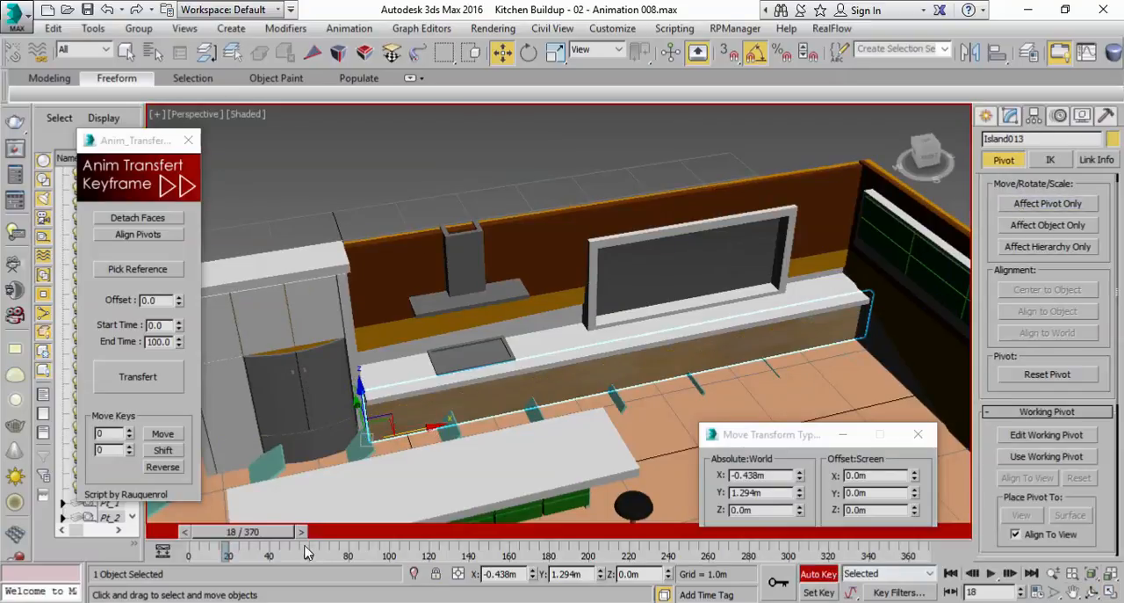
pyautogui.moveTo(300, 531); pyautogui.dragTo(304, 529)
pyautogui.click(777, 589)
pyautogui.moveTo(269, 538); pyautogui.dragTo(162, 538)
pyautogui.scroll(-3, 443, 338)
pyautogui.moveTo(444, 338); pyautogui.dragTo(634, 290, button='middle')
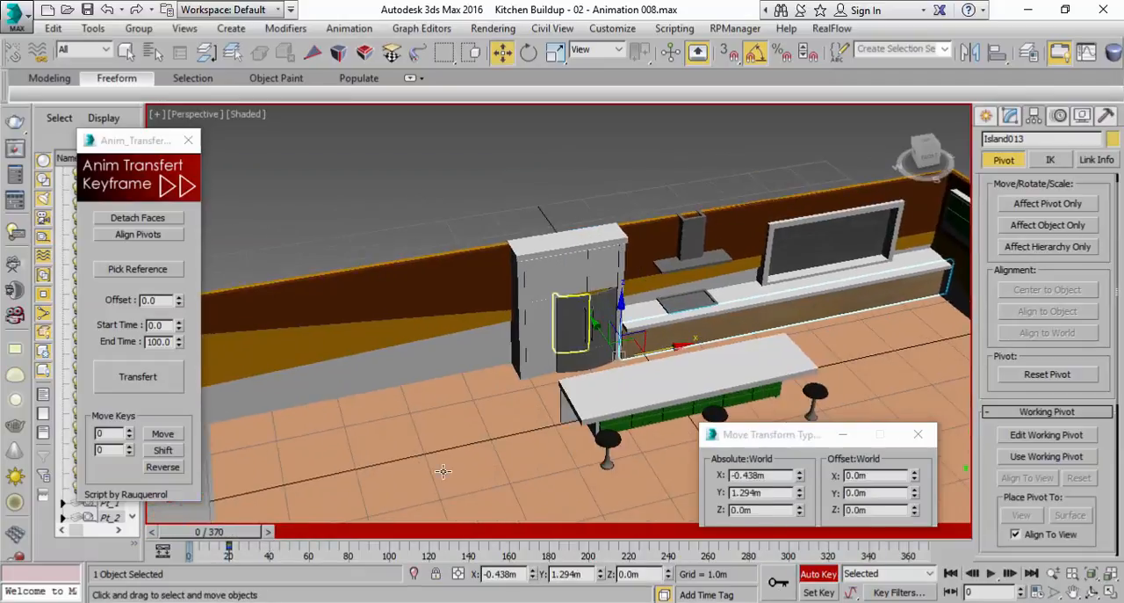
pyautogui.moveTo(212, 530)
pyautogui.mouseDown()
pyautogui.moveTo(245, 540)
pyautogui.moveTo(212, 537)
pyautogui.mouseUp()
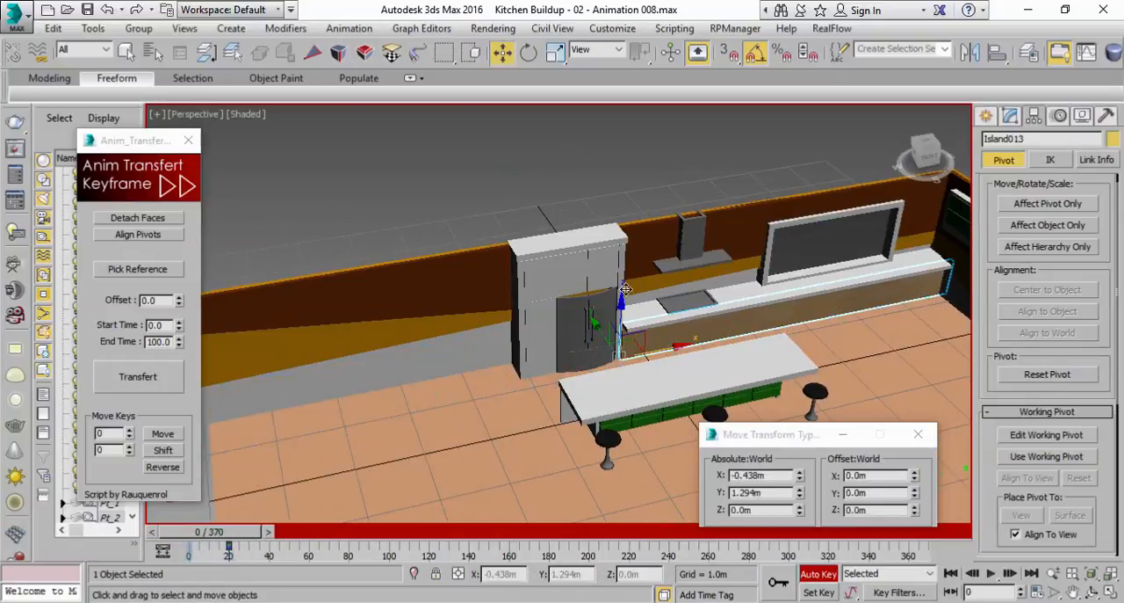
pyautogui.moveTo(632, 283); pyautogui.dragTo(572, 298, button='middle')
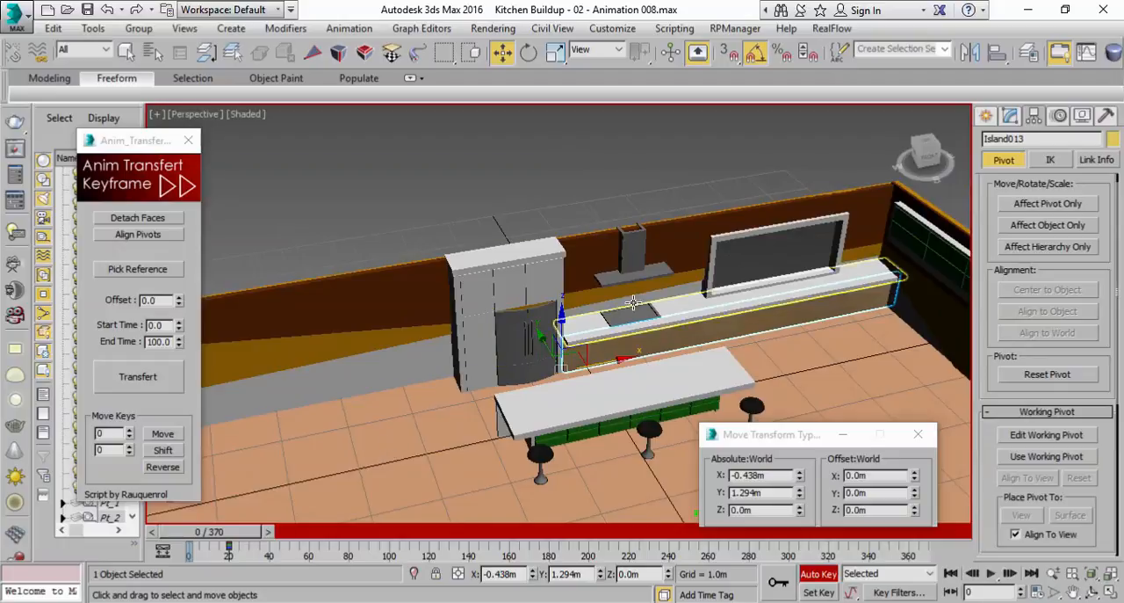
pyautogui.scroll(4, 491, 305)
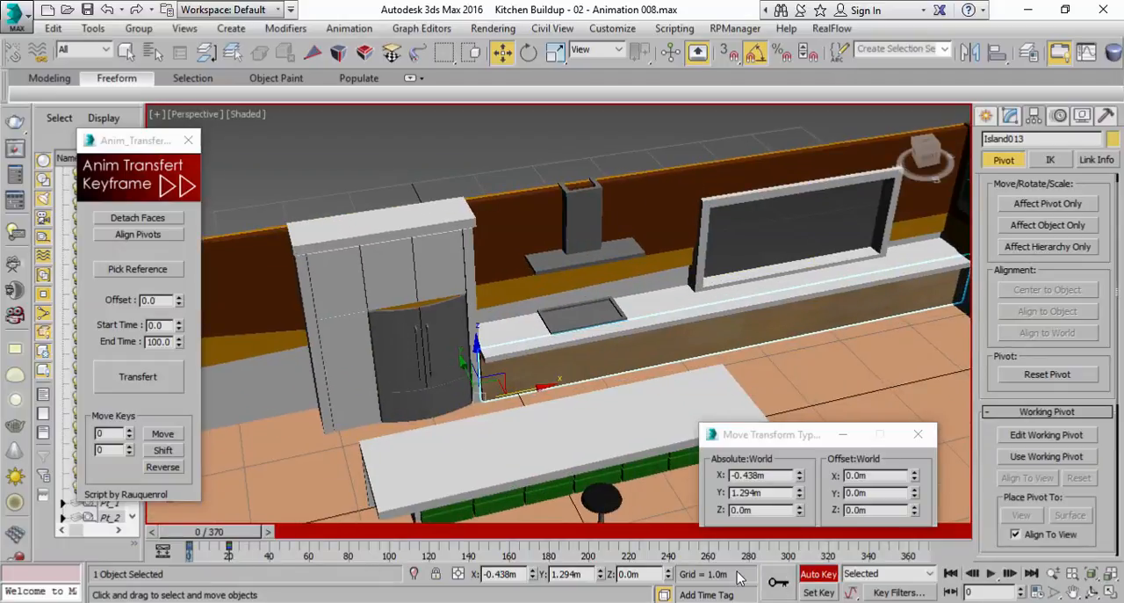
# Turn off Auto Key and move Island013's pivot to its far end by the dark side wall, at about X 5.95 m
pyautogui.click(821, 575)
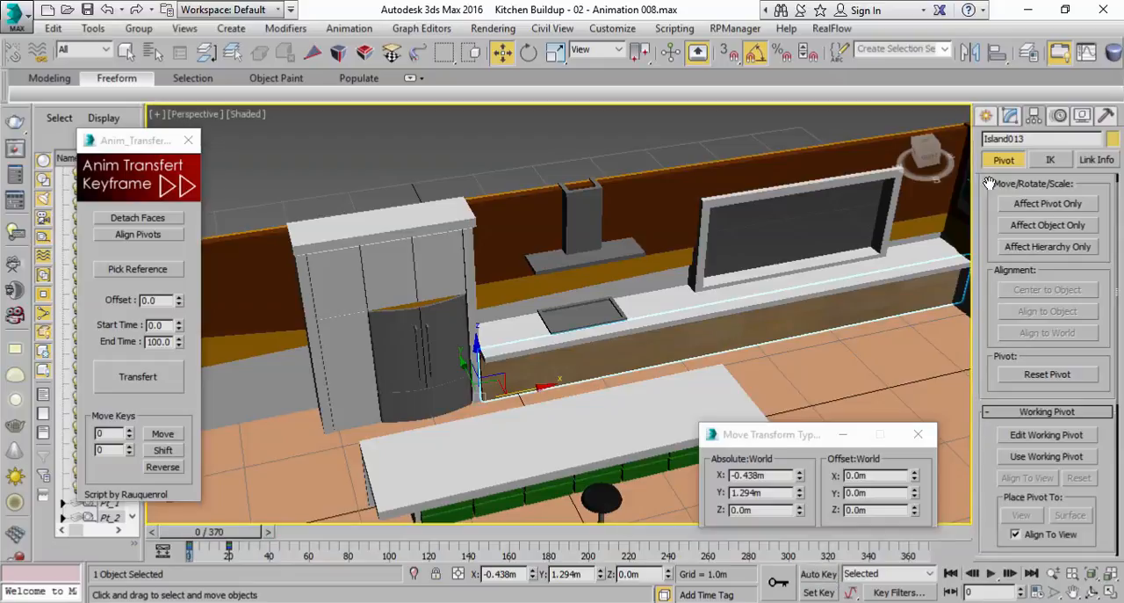
pyautogui.click(1014, 204)
pyautogui.moveTo(694, 306); pyautogui.dragTo(598, 314, button='middle')
pyautogui.moveTo(419, 406); pyautogui.dragTo(924, 309)
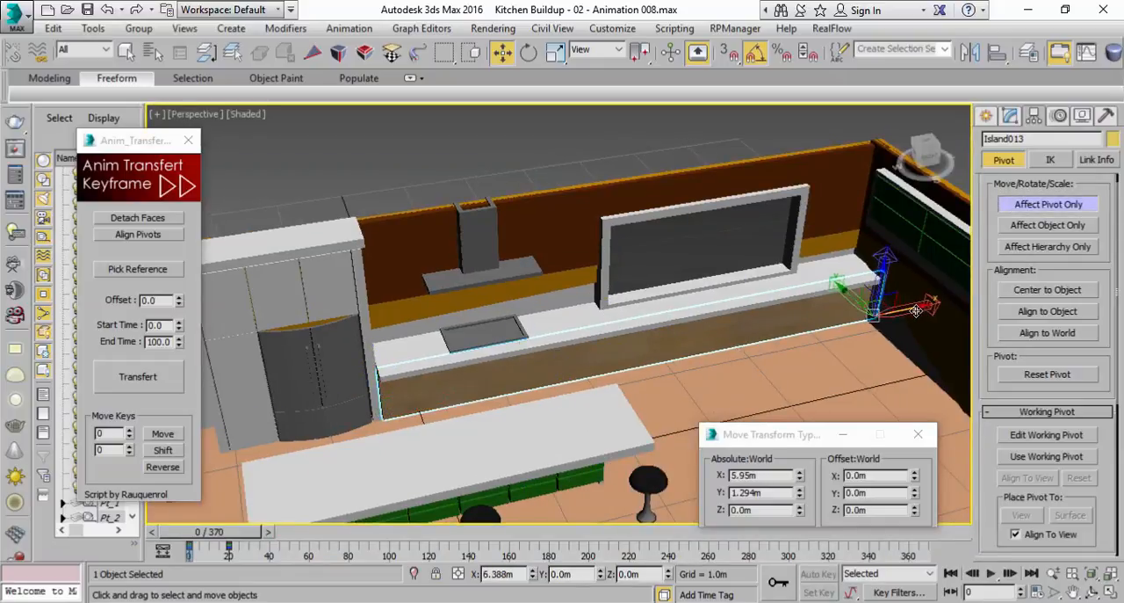
pyautogui.click(1112, 592)
pyautogui.scroll(-2, 891, 244)
pyautogui.moveTo(890, 244); pyautogui.dragTo(673, 254, button='middle')
pyautogui.scroll(2, 728, 253)
pyautogui.click(1019, 207)
pyautogui.click(780, 388)
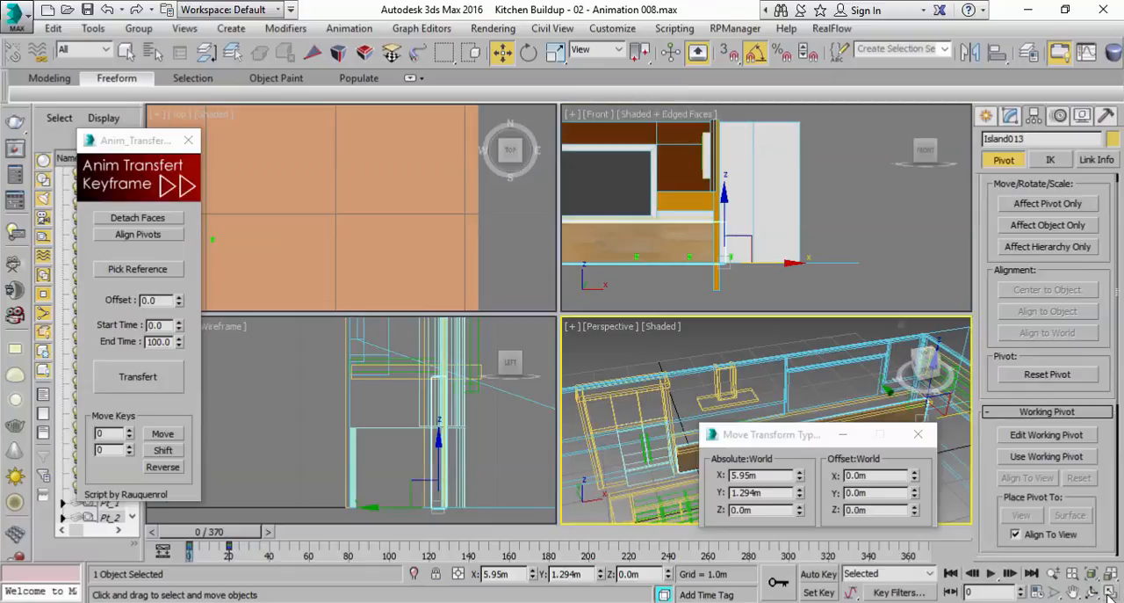
pyautogui.click(1110, 593)
# With Auto Key on, scale Island013 down to 0 on all axes at frame 0 and go to frame 5
pyautogui.click(808, 576)
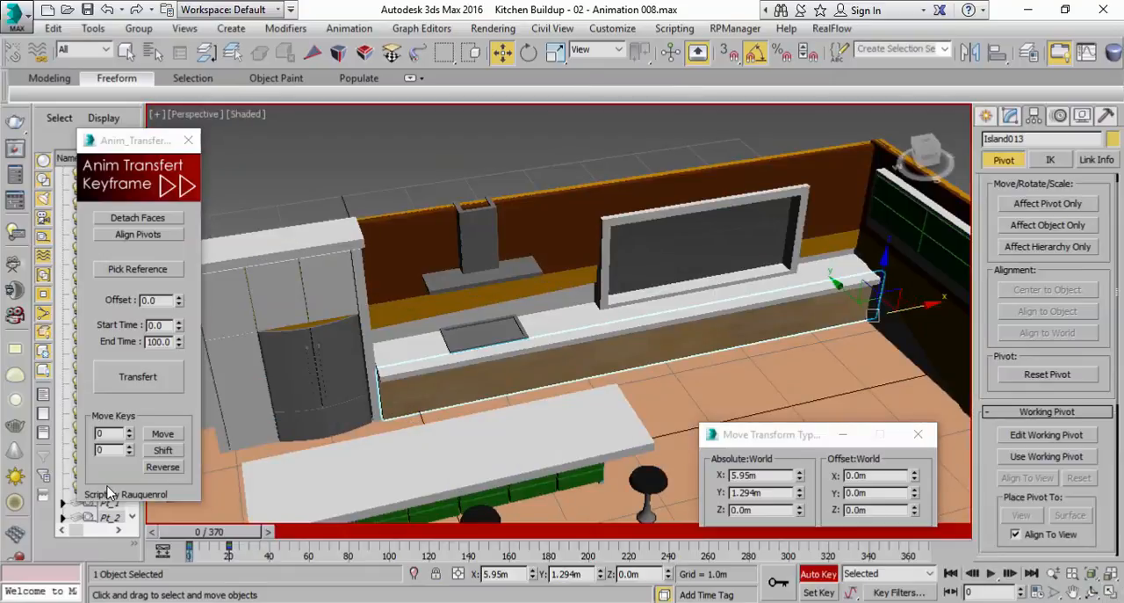
pyautogui.moveTo(251, 537); pyautogui.dragTo(178, 541)
pyautogui.press('w')
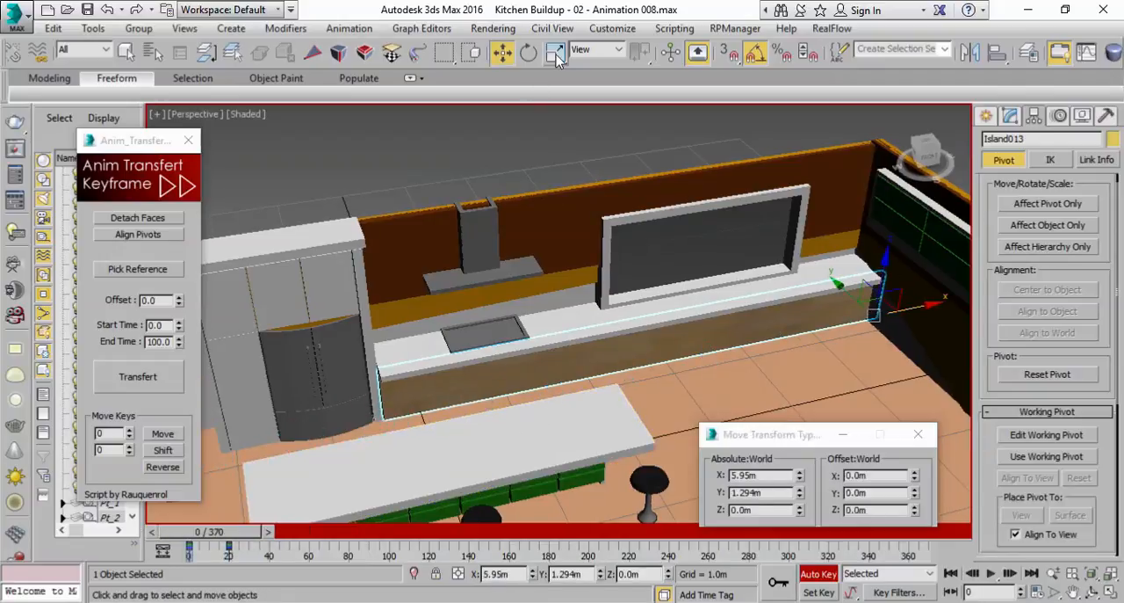
pyautogui.click(555, 53)
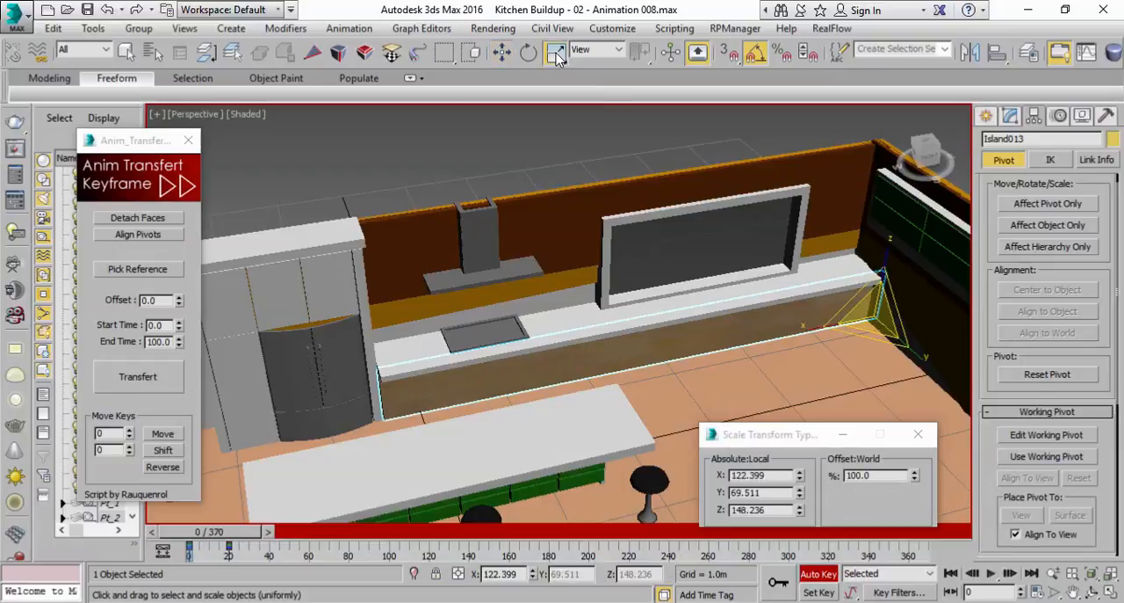
pyautogui.rightClick(917, 476)
pyautogui.moveTo(629, 352); pyautogui.dragTo(549, 364, button='middle')
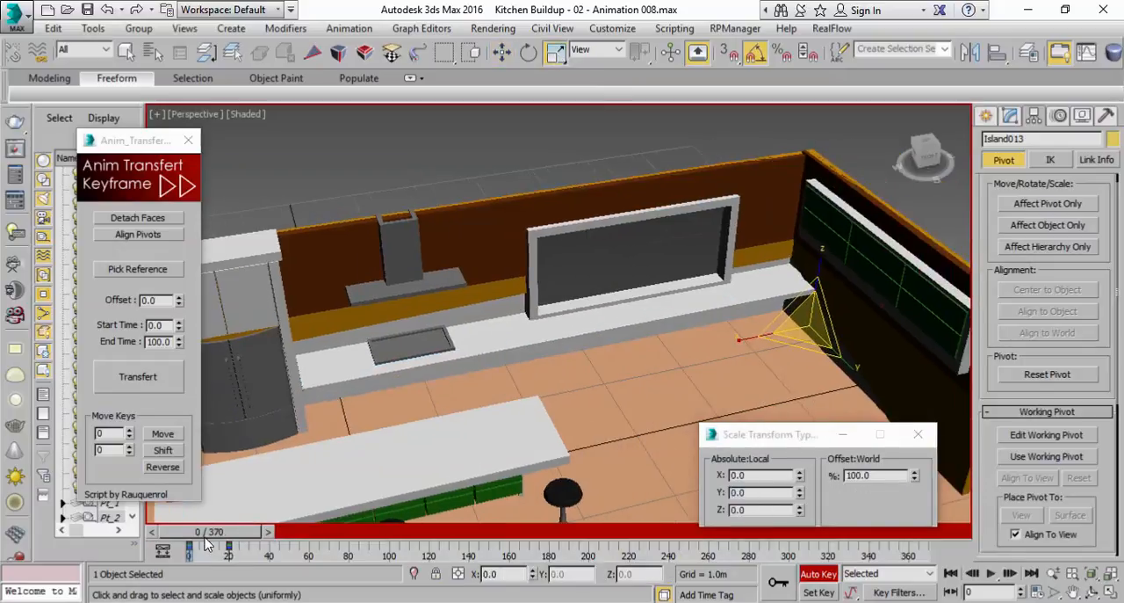
pyautogui.moveTo(208, 532); pyautogui.dragTo(217, 531)
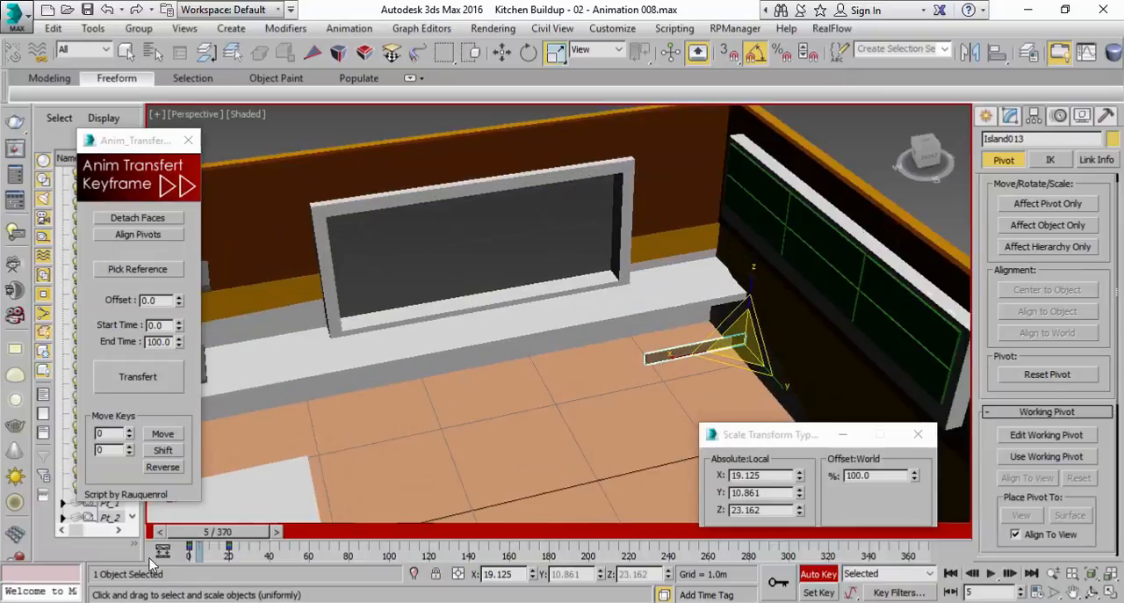
# Set Island013's scale at frame 5 to 100 on Z and Y and 0 on X
pyautogui.moveTo(215, 532); pyautogui.dragTo(217, 533)
pyautogui.moveTo(800, 514); pyautogui.dragTo(780, 383)
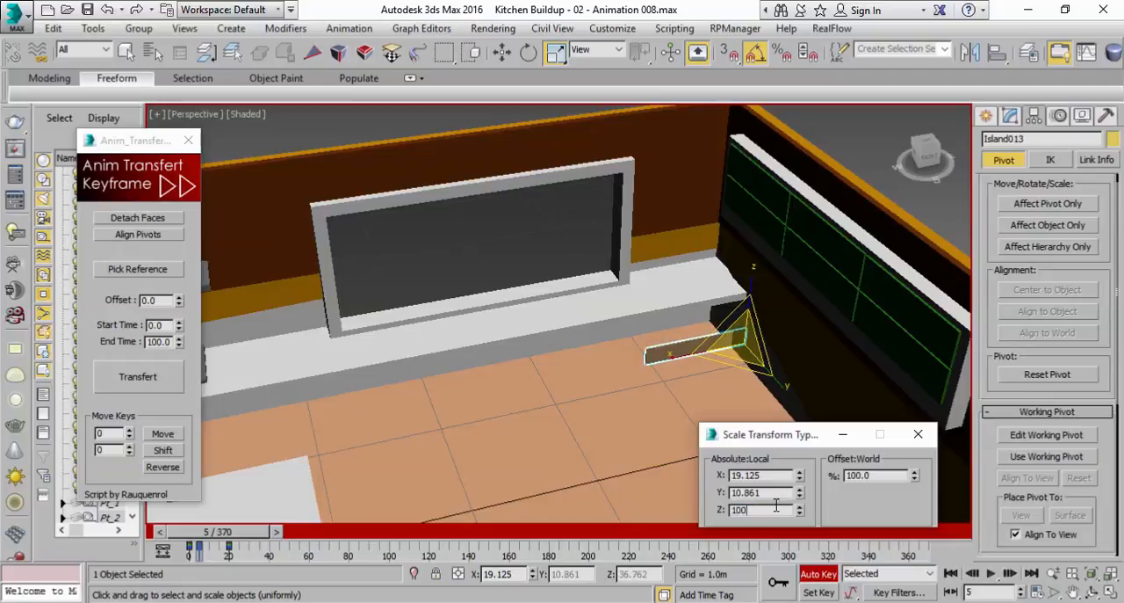
pyautogui.press('Return')
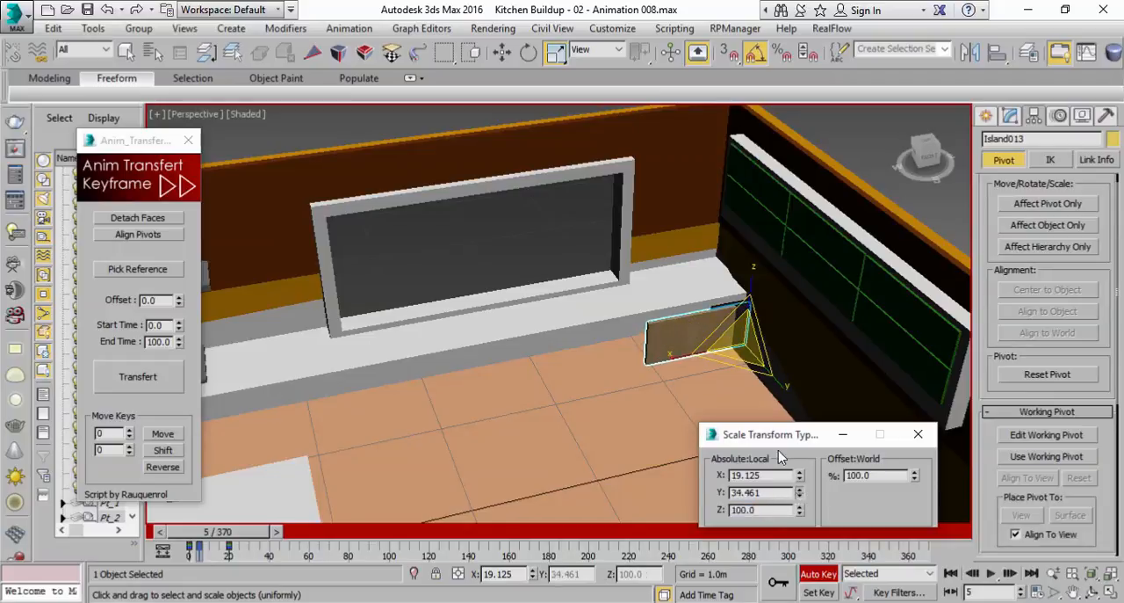
pyautogui.click(768, 497)
pyautogui.write('100')
pyautogui.press('Return')
pyautogui.rightClick(798, 478)
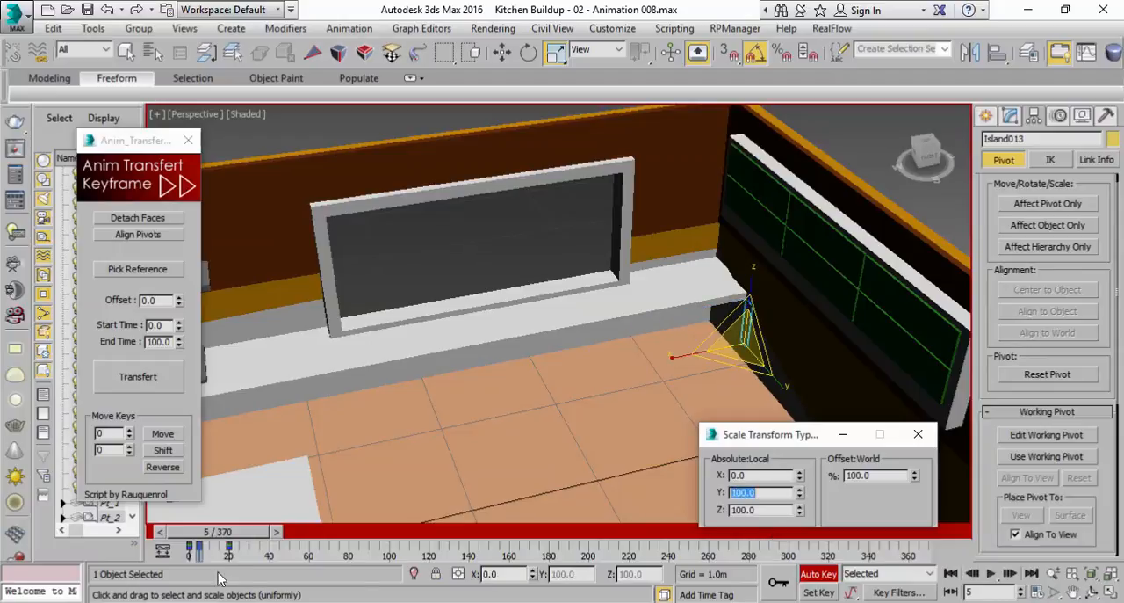
# Play the counter build-up animation of Island013 from frame 0 and check it in the Perspective view
pyautogui.moveTo(211, 535); pyautogui.dragTo(177, 533)
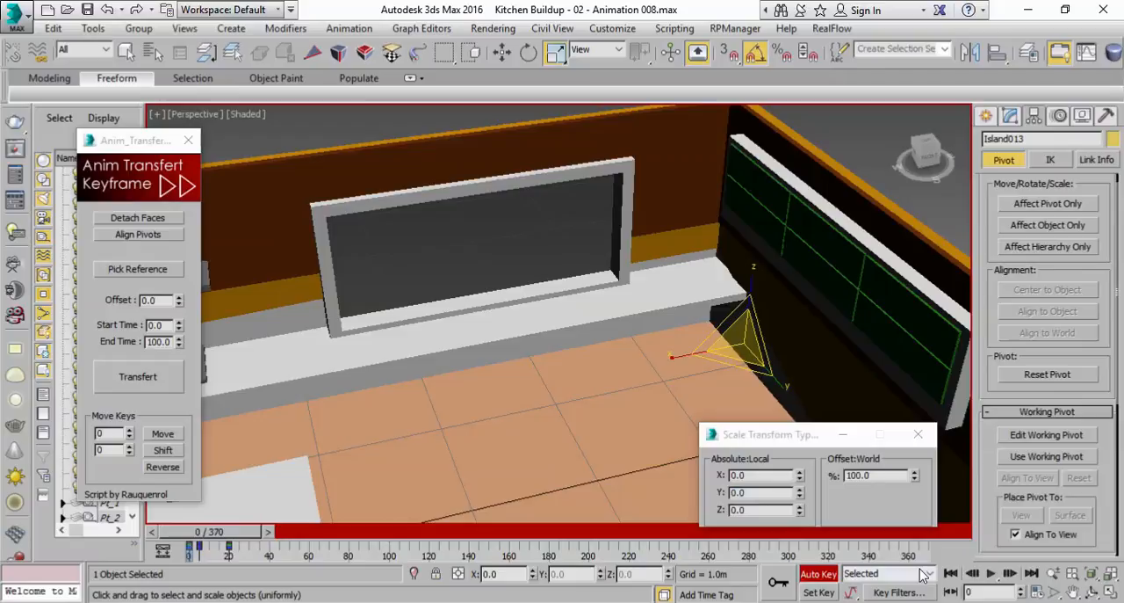
pyautogui.click(995, 574)
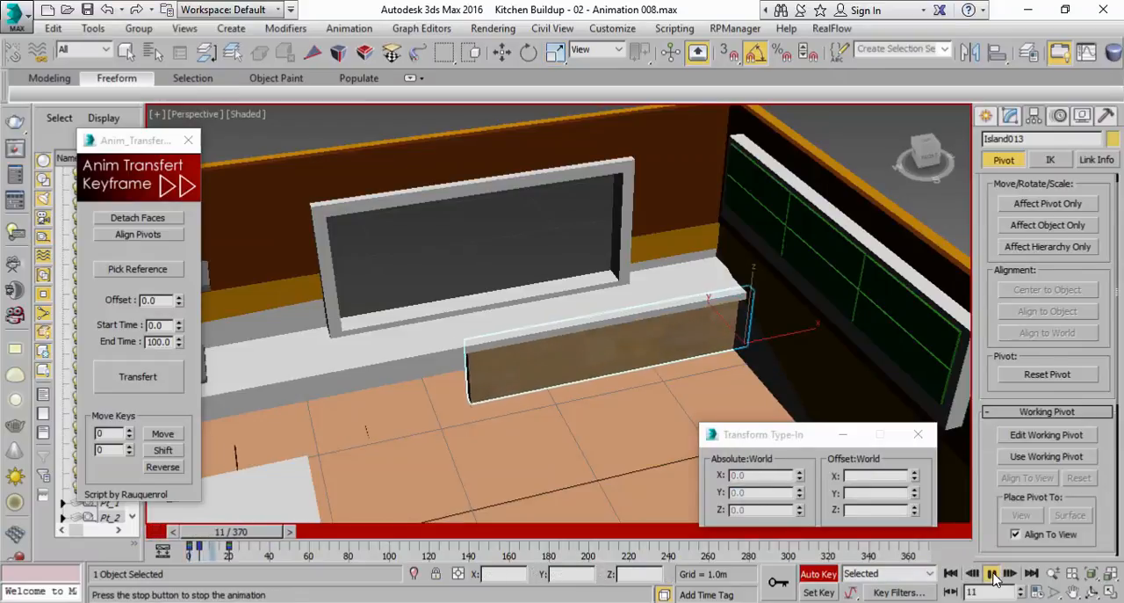
pyautogui.click(993, 574)
pyautogui.scroll(-5, 761, 361)
pyautogui.scroll(3, 761, 361)
# Set the playback speed to 1x in the Time Configuration
pyautogui.click(1036, 593)
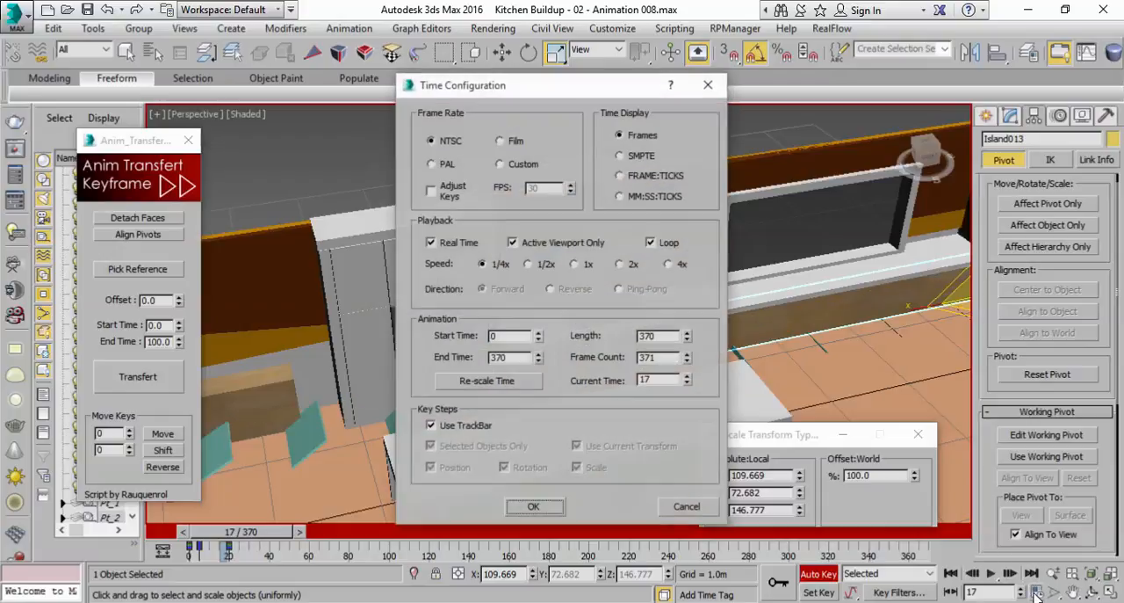
pyautogui.click(687, 507)
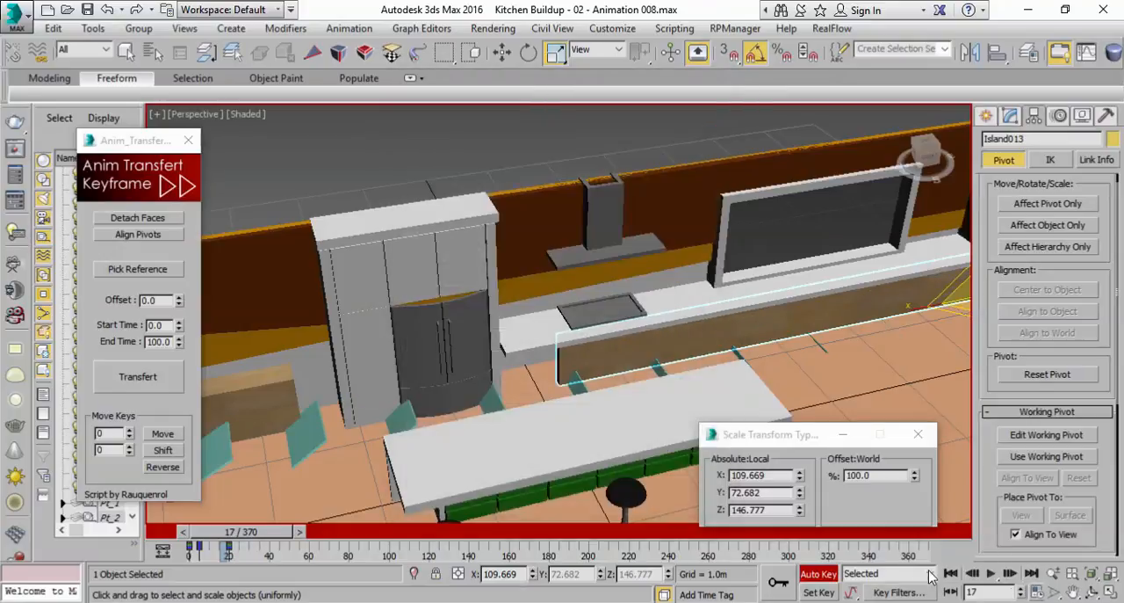
pyautogui.click(1038, 593)
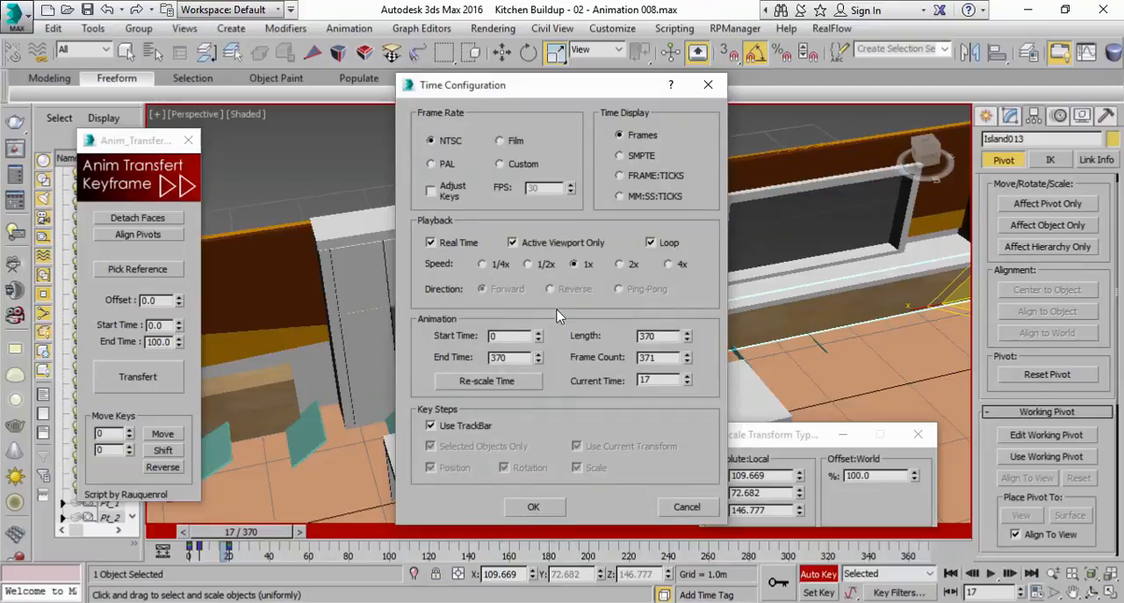
pyautogui.click(506, 383)
pyautogui.click(516, 410)
pyautogui.click(525, 507)
# Play the animation with the whole kitchen in view and scrub to frame 26 to check the counter timing
pyautogui.moveTo(586, 437)
pyautogui.mouseDown(button='middle')
pyautogui.moveTo(675, 401)
pyautogui.moveTo(634, 397)
pyautogui.moveTo(693, 349)
pyautogui.mouseUp(button='middle')
pyautogui.scroll(-2, 667, 399)
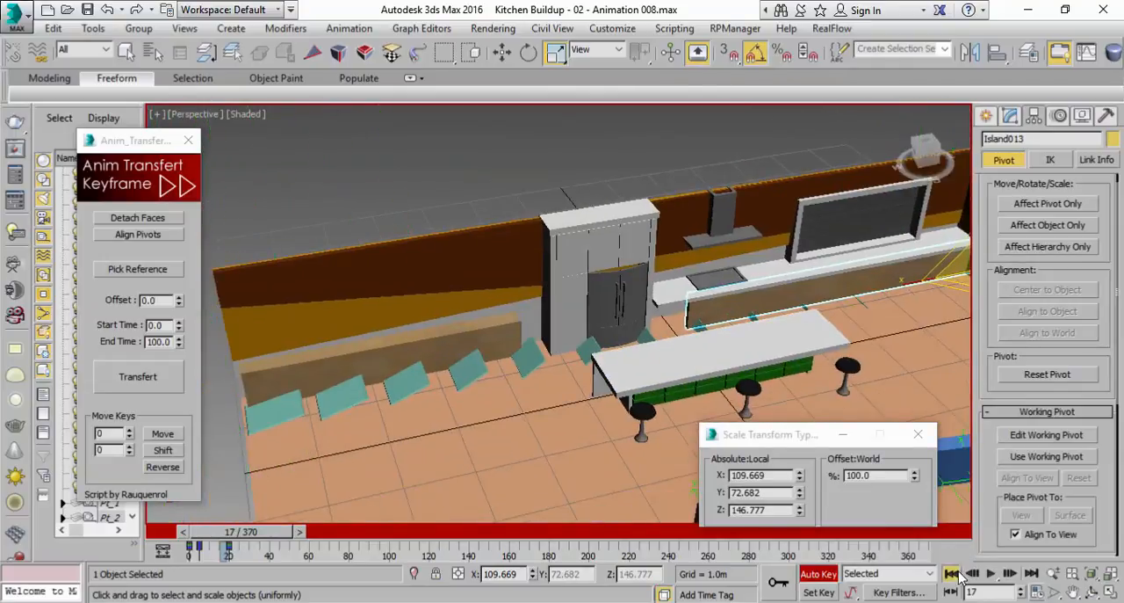
pyautogui.click(991, 573)
pyautogui.click(989, 572)
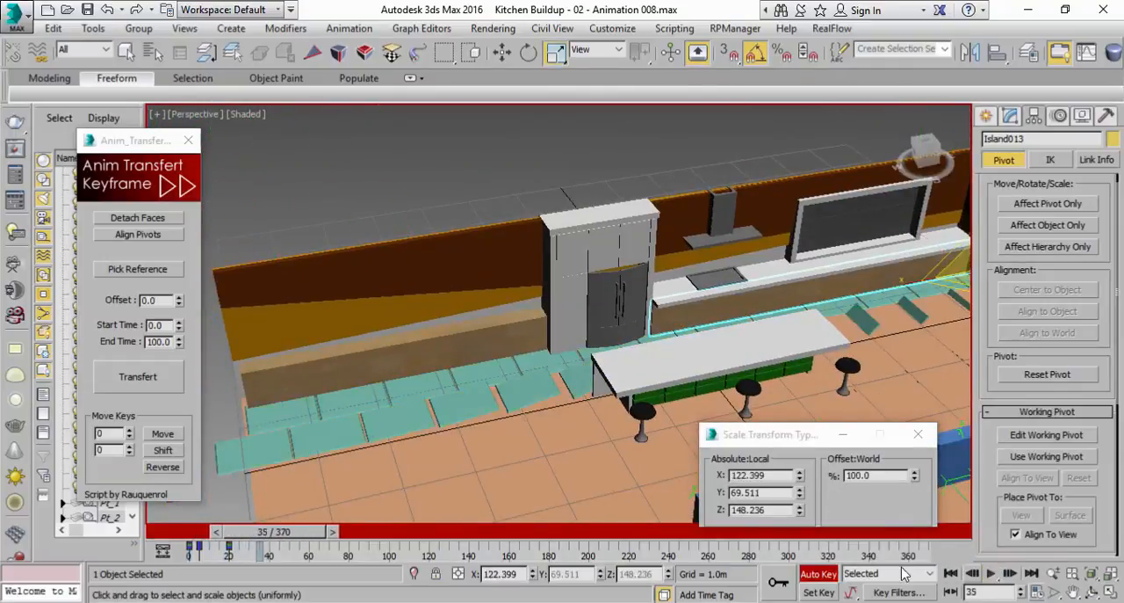
pyautogui.moveTo(305, 533)
pyautogui.mouseDown()
pyautogui.moveTo(230, 535)
pyautogui.moveTo(292, 540)
pyautogui.mouseUp()
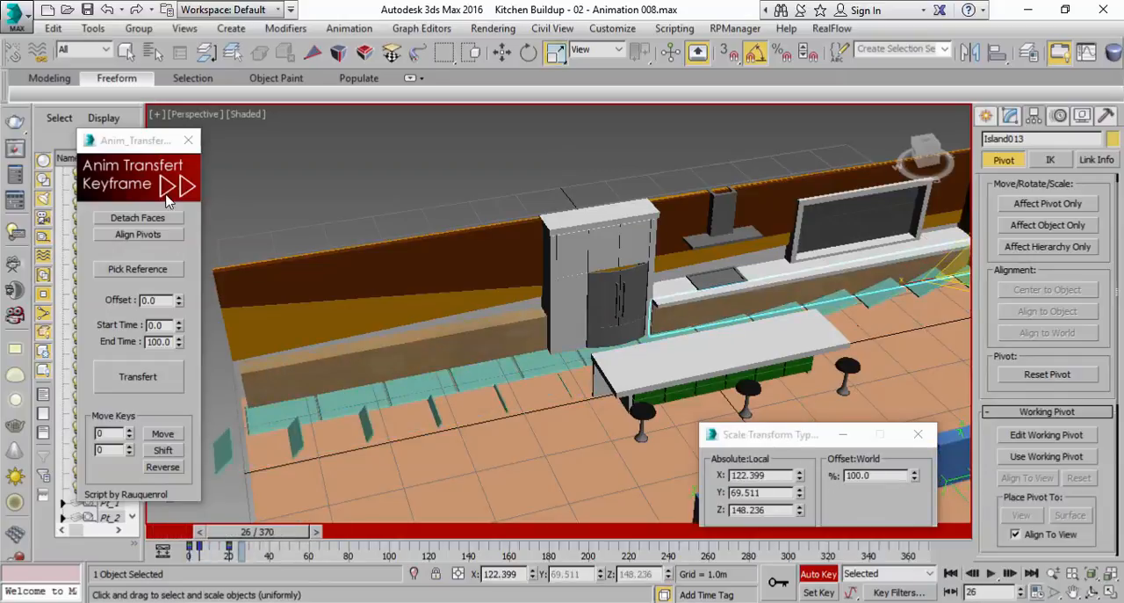
# Shift the last two scale keys of Island013 and Island015 to about frames 17 and 32, and return to frame 0
pyautogui.click(110, 49)
pyautogui.click(124, 49)
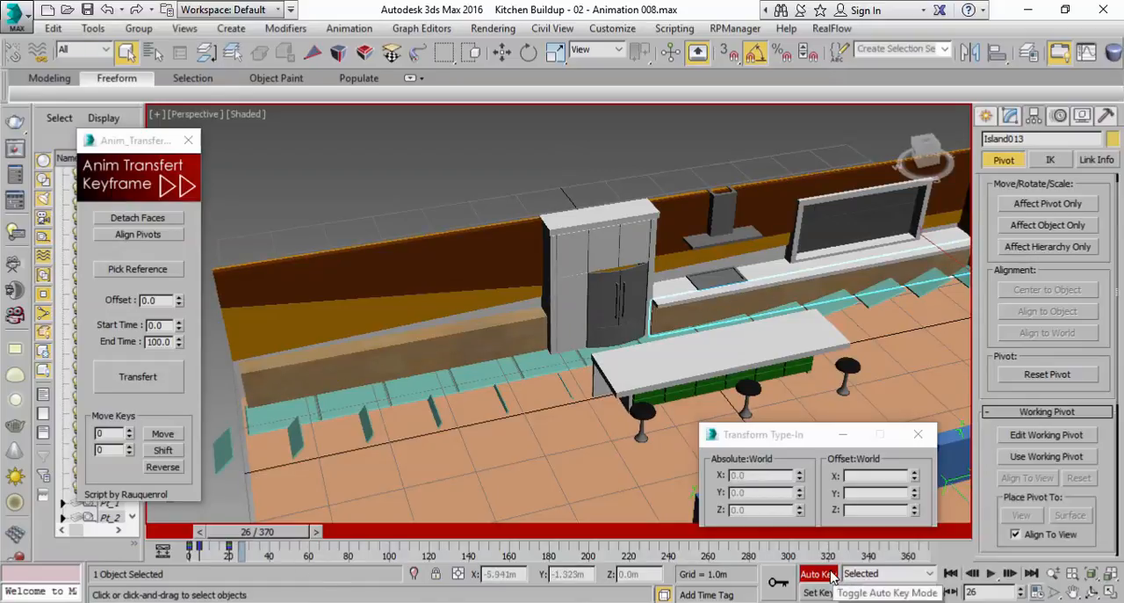
pyautogui.moveTo(273, 557); pyautogui.dragTo(199, 551)
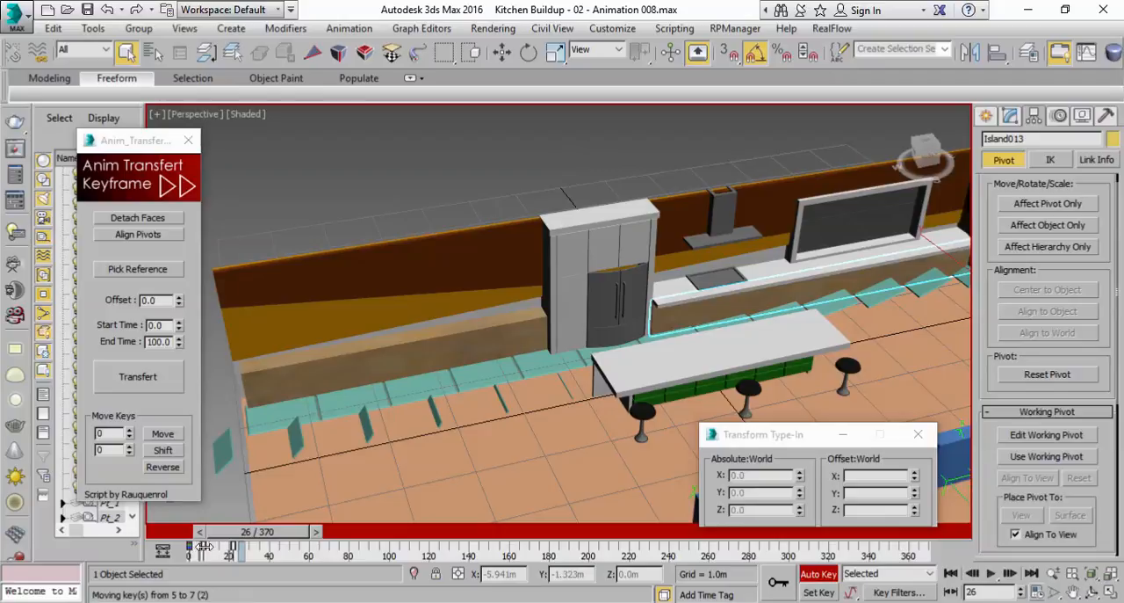
pyautogui.moveTo(214, 546)
pyautogui.mouseDown()
pyautogui.moveTo(270, 546)
pyautogui.moveTo(211, 548)
pyautogui.moveTo(225, 547)
pyautogui.moveTo(216, 531)
pyautogui.moveTo(247, 532)
pyautogui.moveTo(202, 532)
pyautogui.mouseUp()
pyautogui.click(494, 345)
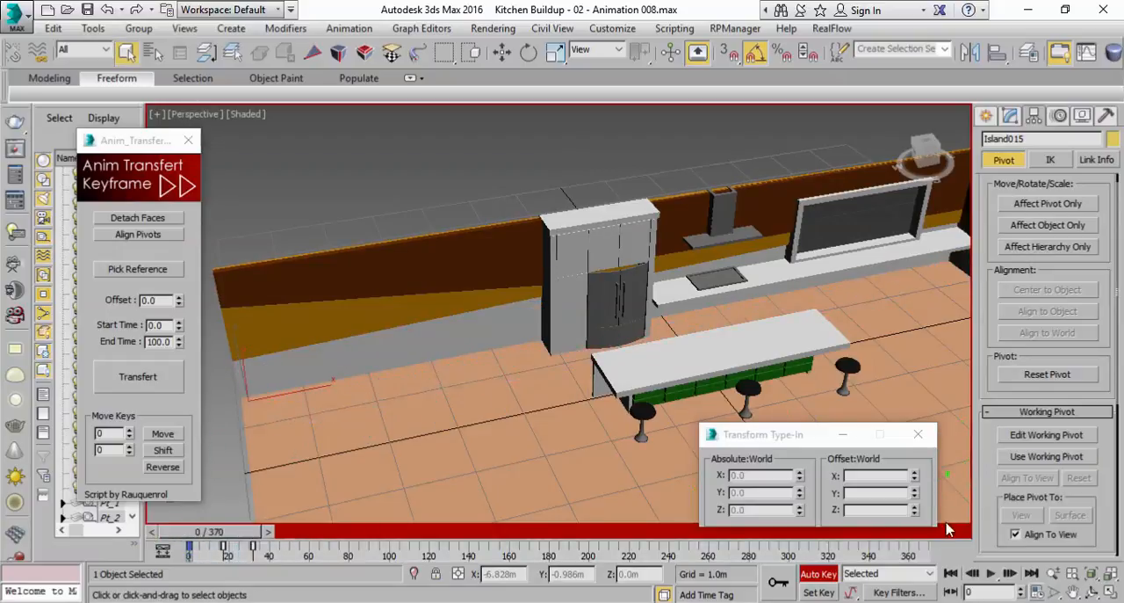
# Play the animation twice from the start to check the delayed counter build-up against the floor tiles
pyautogui.click(991, 573)
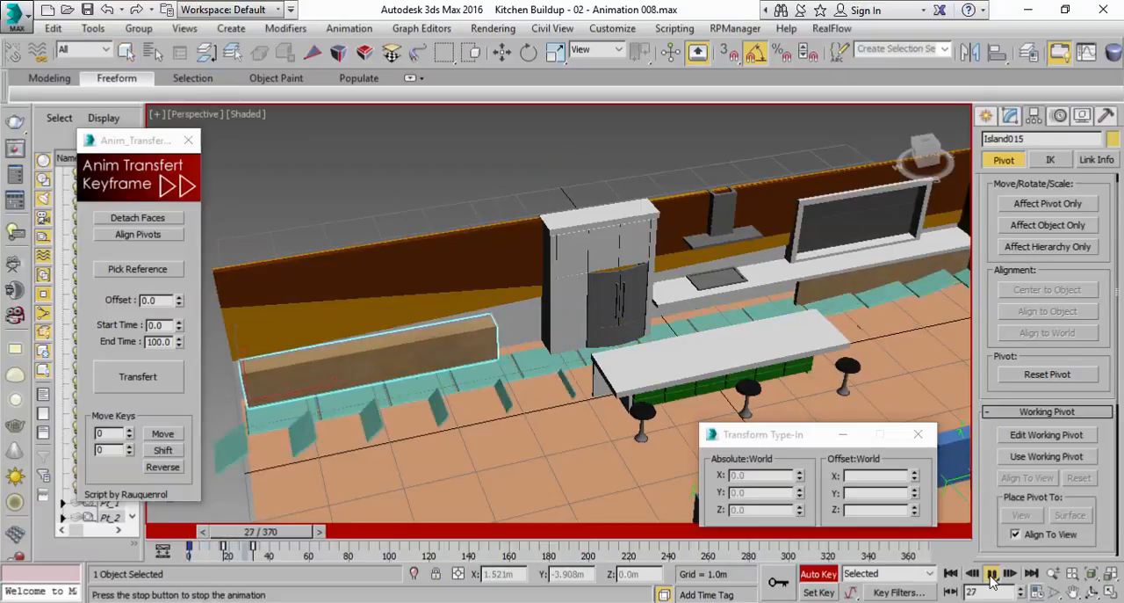
pyautogui.click(991, 573)
pyautogui.moveTo(299, 546); pyautogui.dragTo(200, 532)
pyautogui.click(991, 573)
pyautogui.click(990, 573)
# Select Wall Animated 002 behind the counter and record a key for it at frame 60
pyautogui.moveTo(395, 340); pyautogui.dragTo(470, 350, button='middle')
pyautogui.keyDown('alt'); pyautogui.moveTo(533, 362); pyautogui.dragTo(572, 315, button='middle'); pyautogui.keyUp('alt')
pyautogui.click(446, 313)
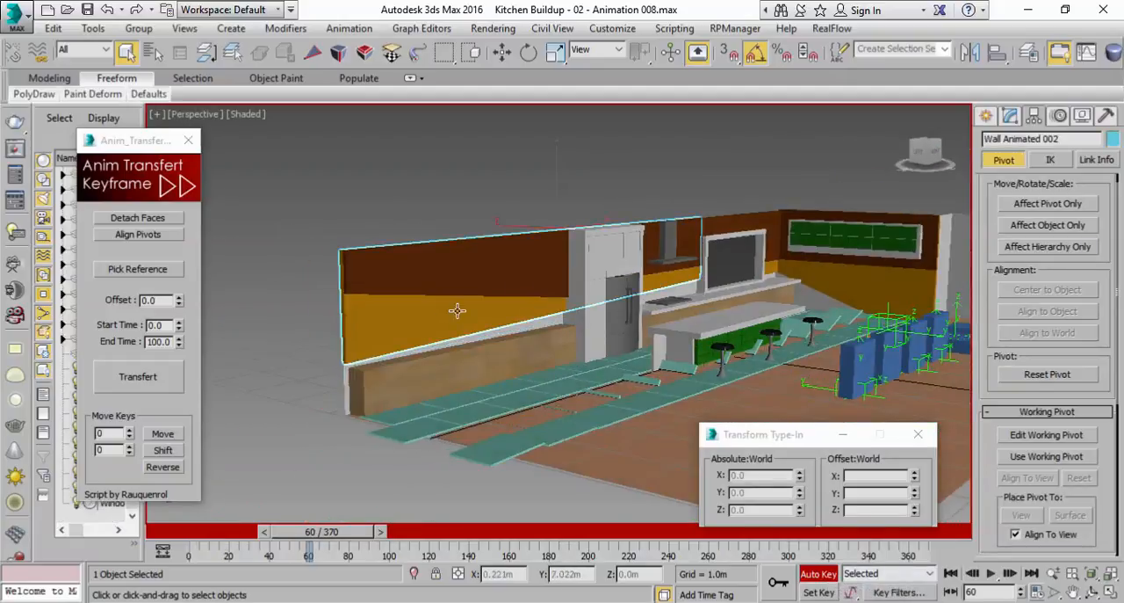
pyautogui.moveTo(507, 287); pyautogui.dragTo(437, 299, button='middle')
pyautogui.moveTo(667, 292); pyautogui.dragTo(590, 326, button='middle')
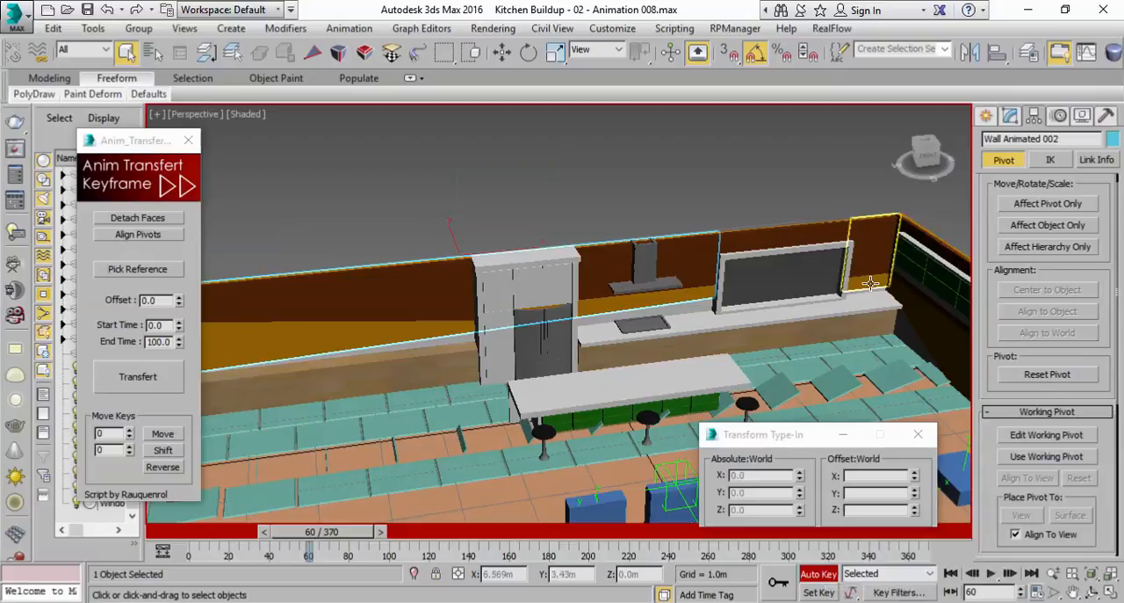
pyautogui.moveTo(692, 280); pyautogui.dragTo(781, 303, button='middle')
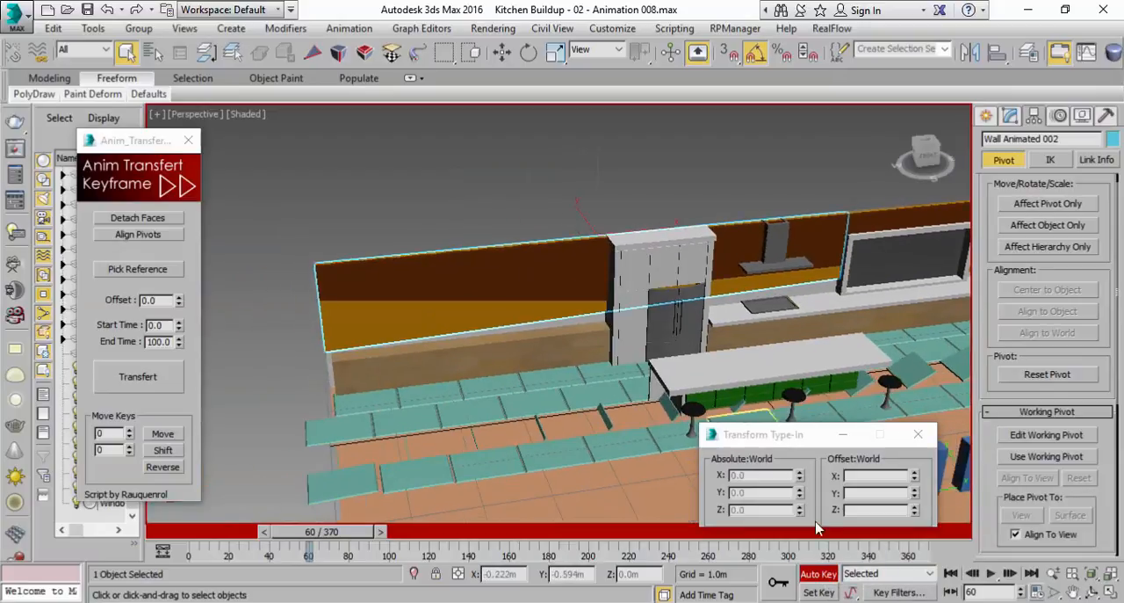
pyautogui.moveTo(329, 533)
pyautogui.mouseDown()
pyautogui.moveTo(321, 550)
pyautogui.moveTo(334, 554)
pyautogui.mouseUp()
pyautogui.moveTo(336, 533)
pyautogui.mouseDown()
pyautogui.moveTo(269, 535)
pyautogui.moveTo(338, 534)
pyautogui.mouseUp()
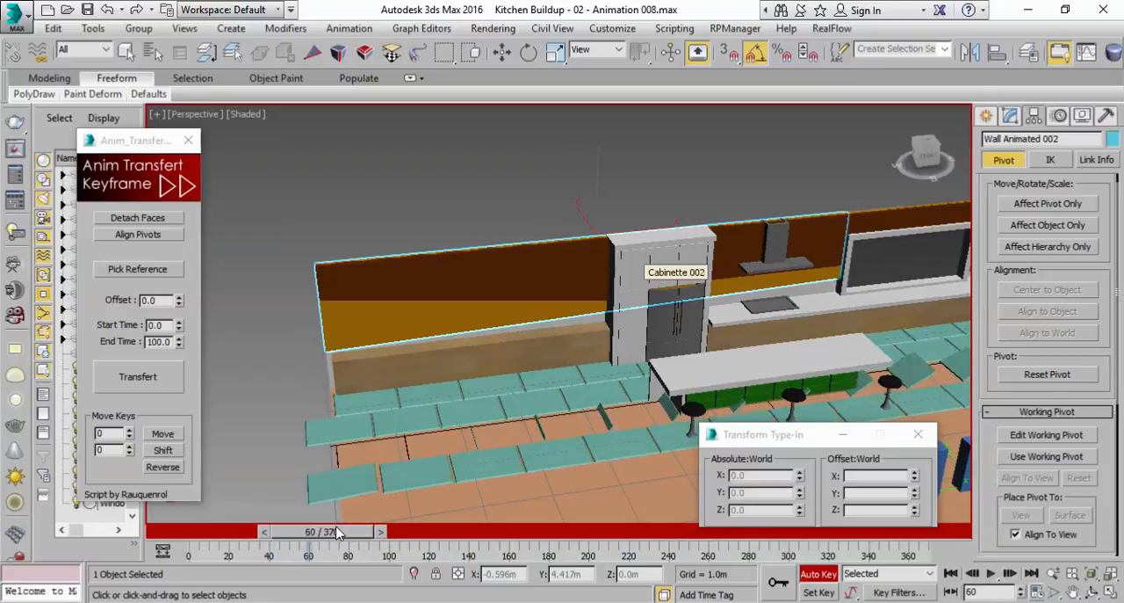
pyautogui.keyDown('alt'); pyautogui.moveTo(585, 384); pyautogui.dragTo(778, 510, button='middle'); pyautogui.keyUp('alt')
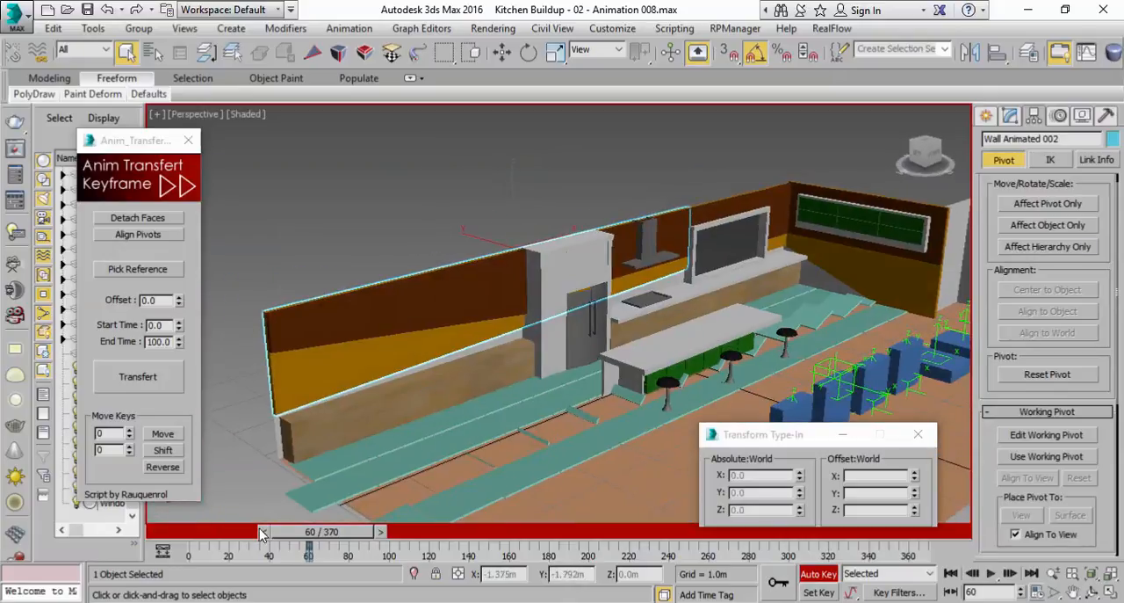
# Scale Wall Animated 002 down to 0 on all axes at frame 0
pyautogui.moveTo(317, 542); pyautogui.dragTo(44, 542)
pyautogui.click(555, 52)
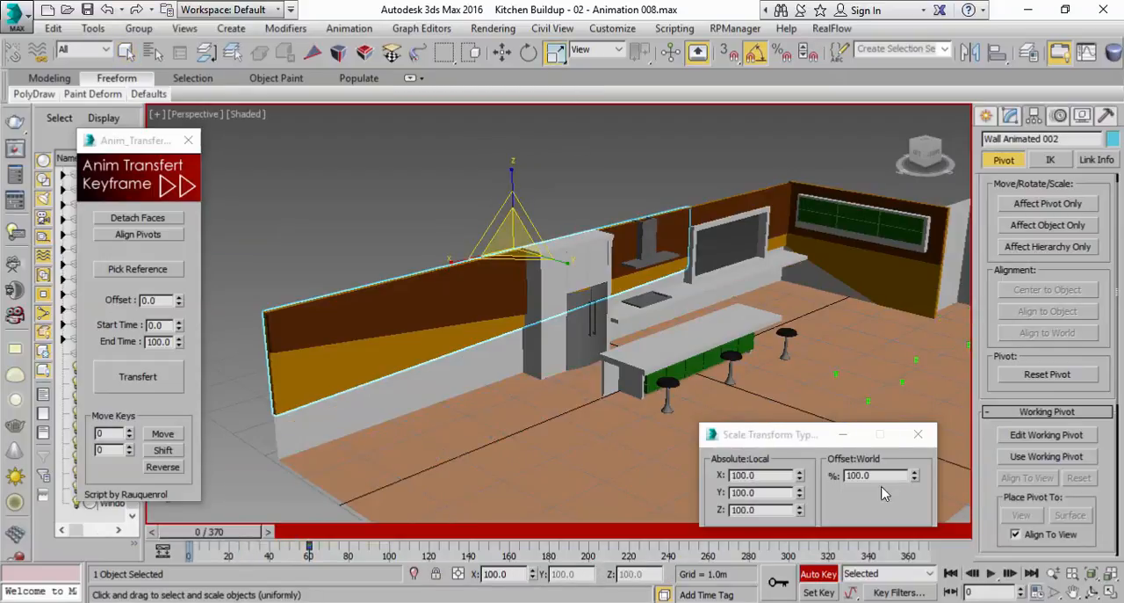
pyautogui.rightClick(914, 481)
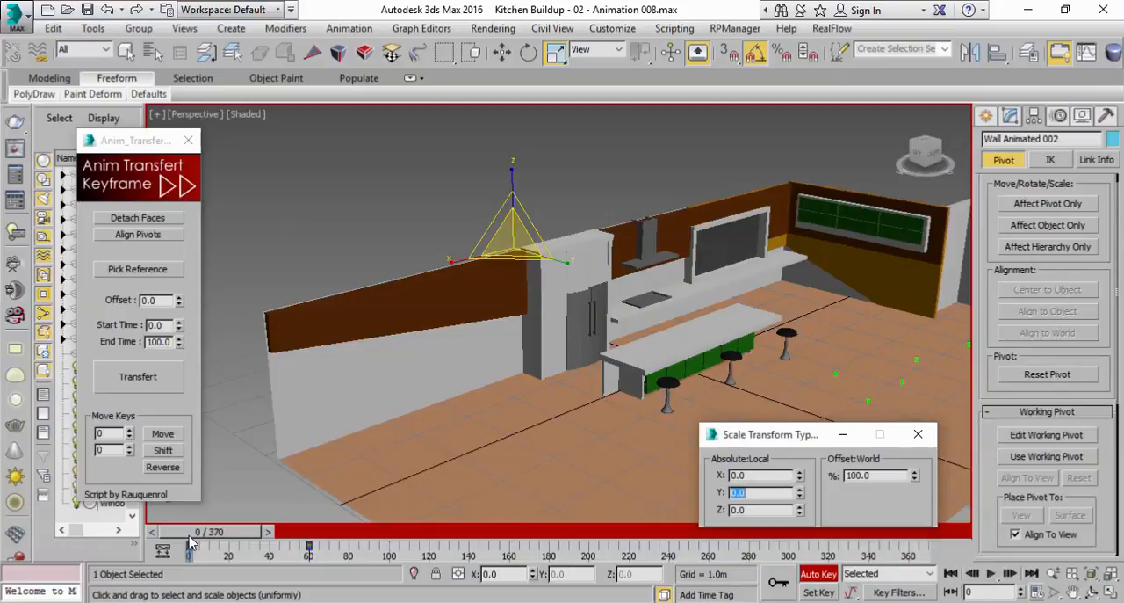
# Set Wall Animated 002's scale at frame 15 to 100 on X and Y and 0 on Z
pyautogui.moveTo(192, 542); pyautogui.dragTo(218, 543)
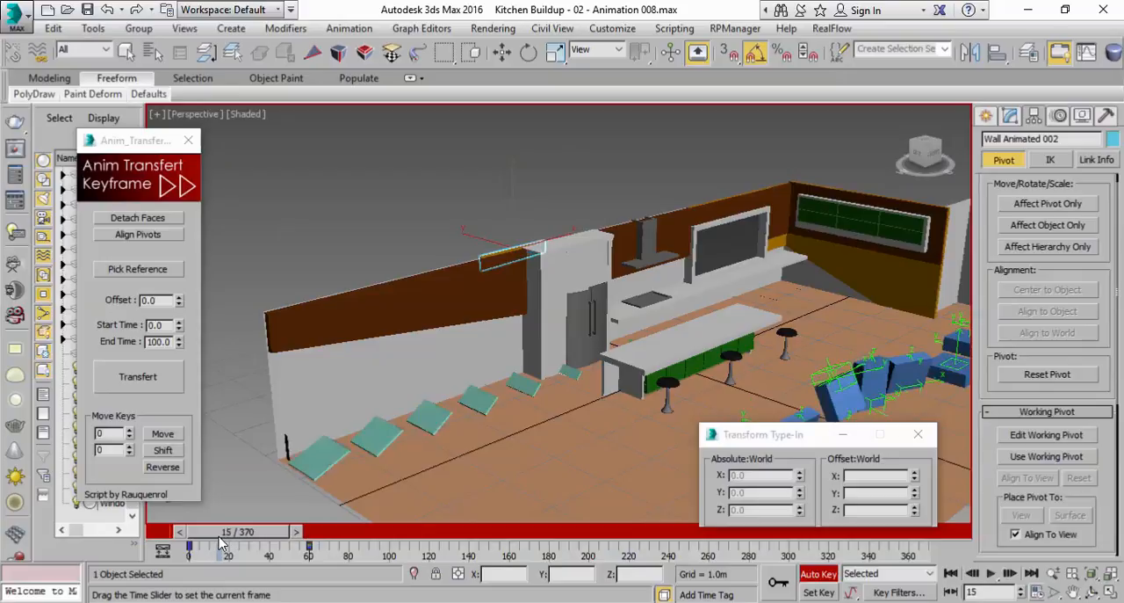
pyautogui.moveTo(798, 500); pyautogui.dragTo(801, 463)
pyautogui.moveTo(837, 173); pyautogui.dragTo(974, 317)
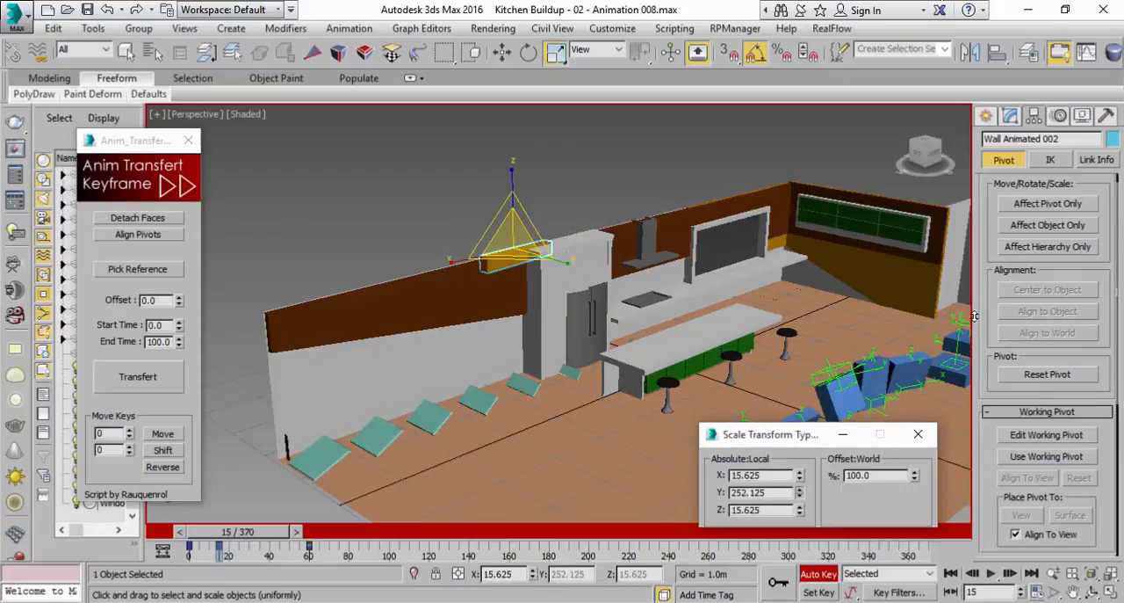
pyautogui.click(766, 492)
pyautogui.write('100')
pyautogui.press('Return')
pyautogui.moveTo(799, 479); pyautogui.dragTo(808, 413)
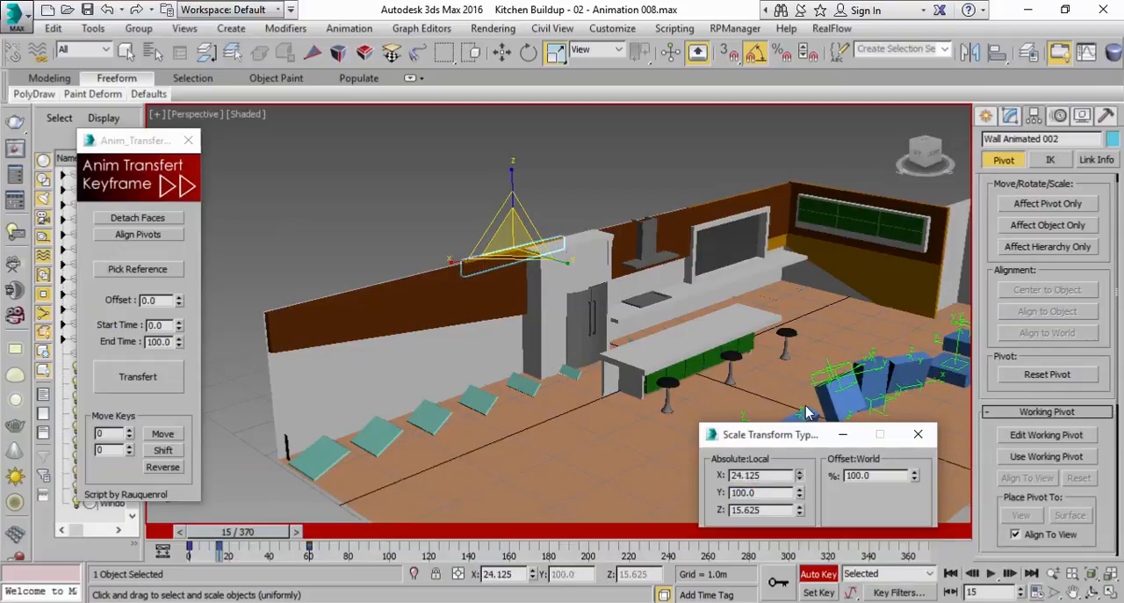
pyautogui.click(768, 475)
pyautogui.write('100')
pyautogui.press('Return')
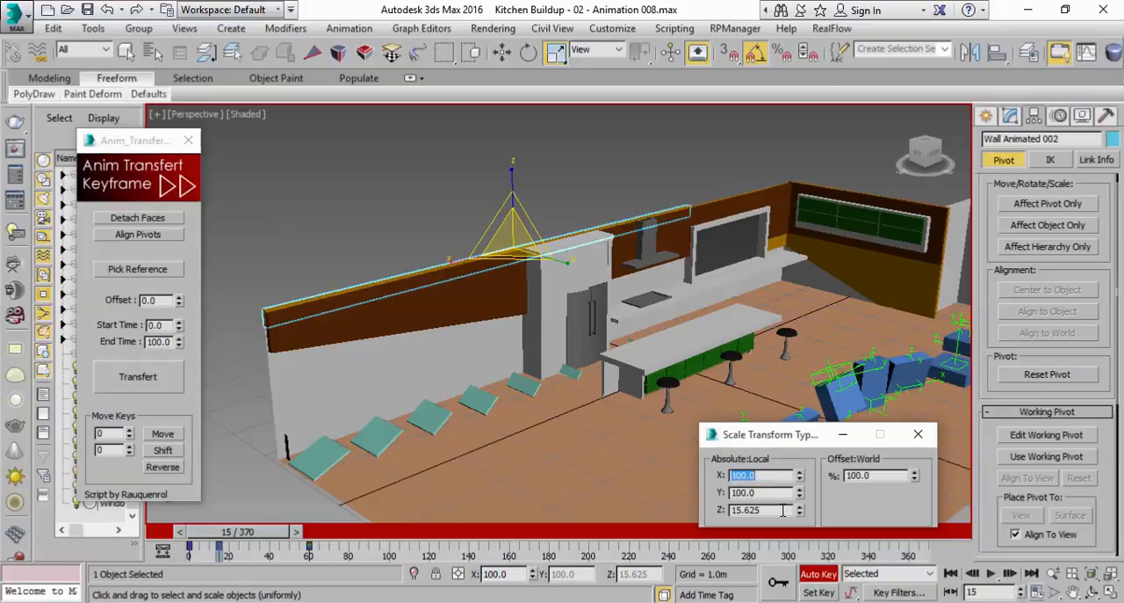
pyautogui.rightClick(800, 514)
# Play the animation twice from frame 0 to check how Wall Animated 002 grows into place
pyautogui.moveTo(252, 532); pyautogui.dragTo(197, 535)
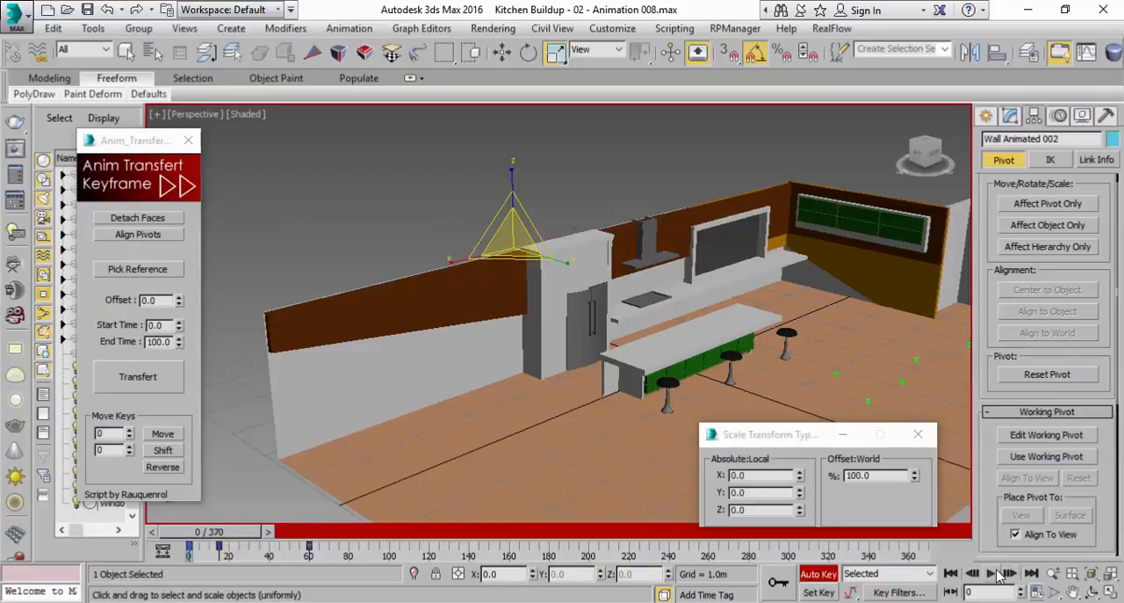
pyautogui.click(997, 573)
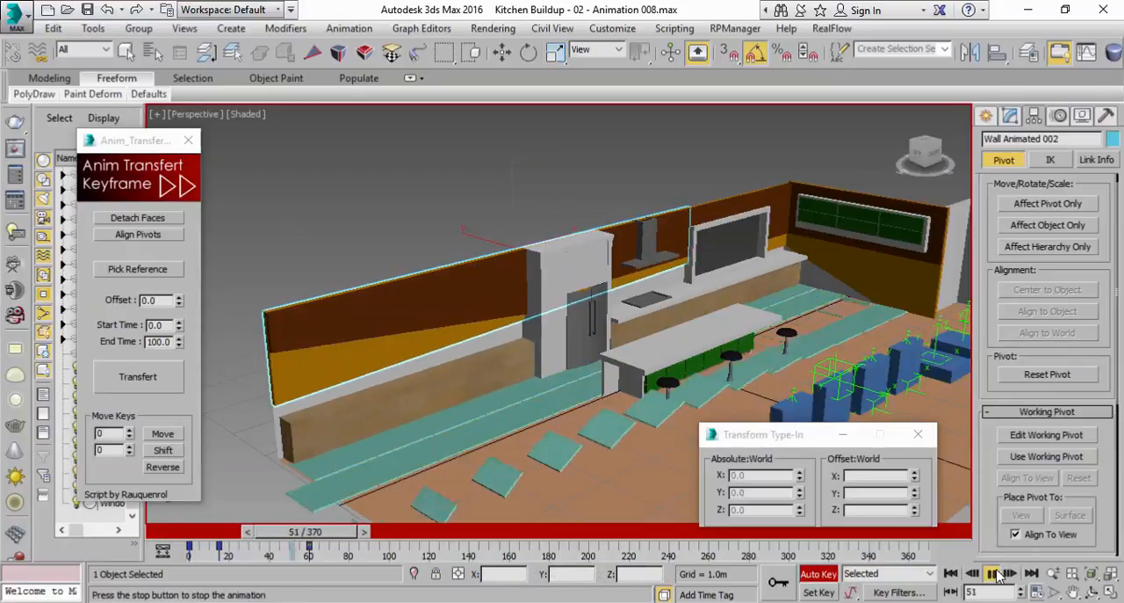
pyautogui.click(997, 573)
pyautogui.moveTo(310, 532); pyautogui.dragTo(202, 536)
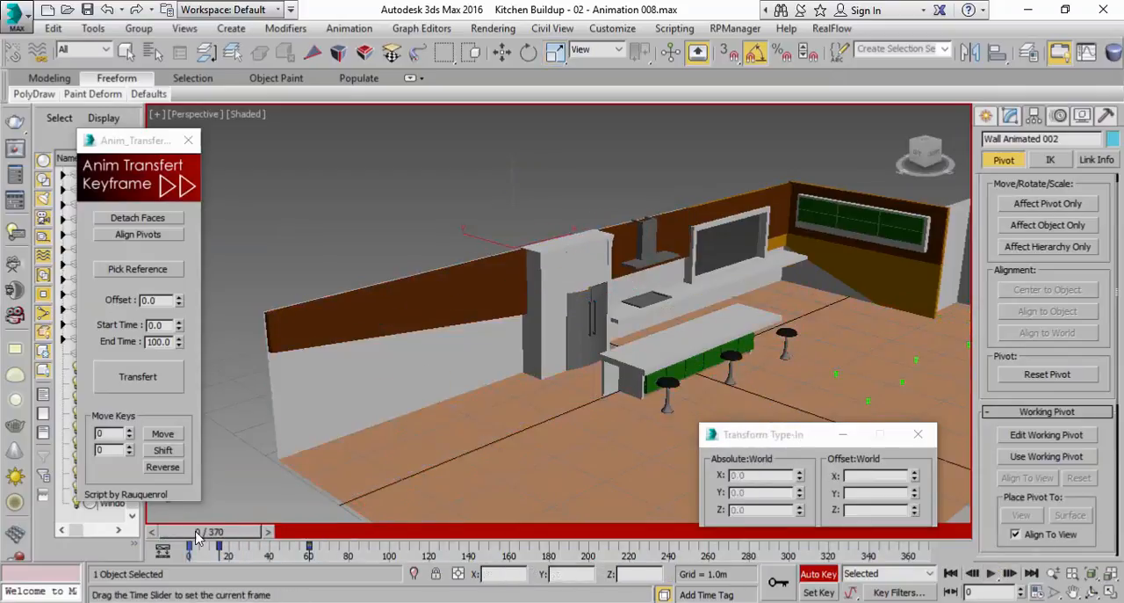
pyautogui.click(990, 573)
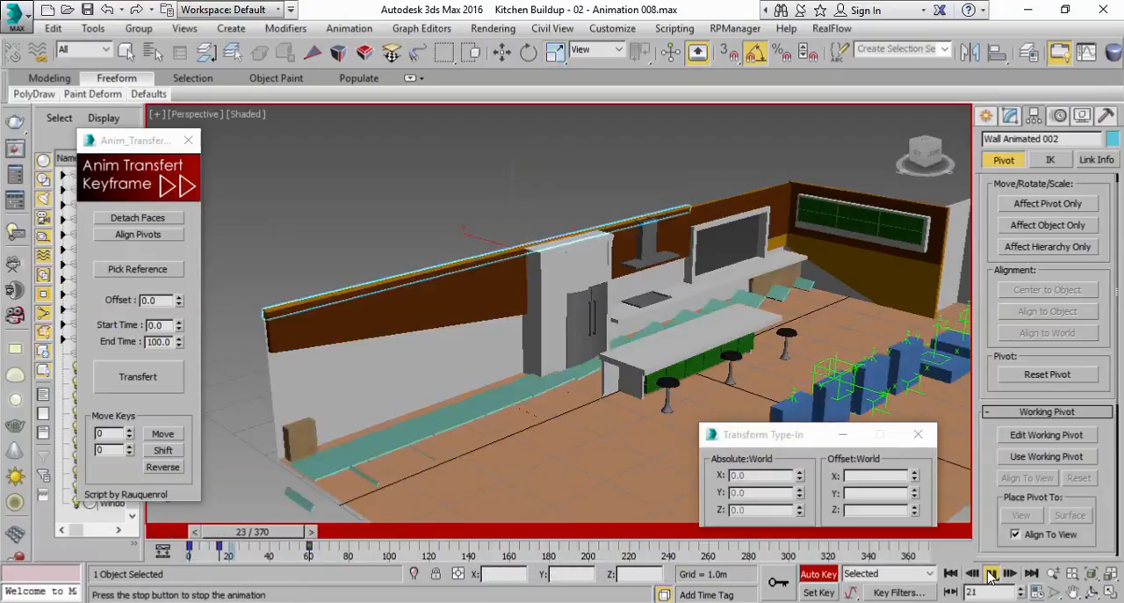
pyautogui.click(990, 574)
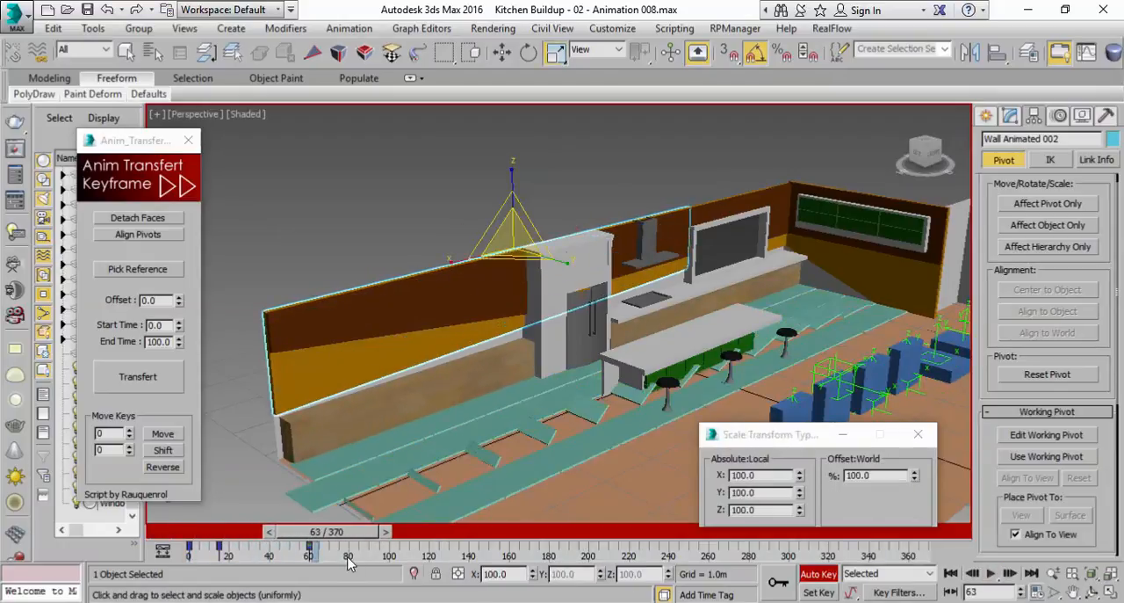
# Move the last scale key of Wall Animated 002 to about frame 46 and replay the animation from frame 0
pyautogui.moveTo(309, 551); pyautogui.dragTo(183, 532)
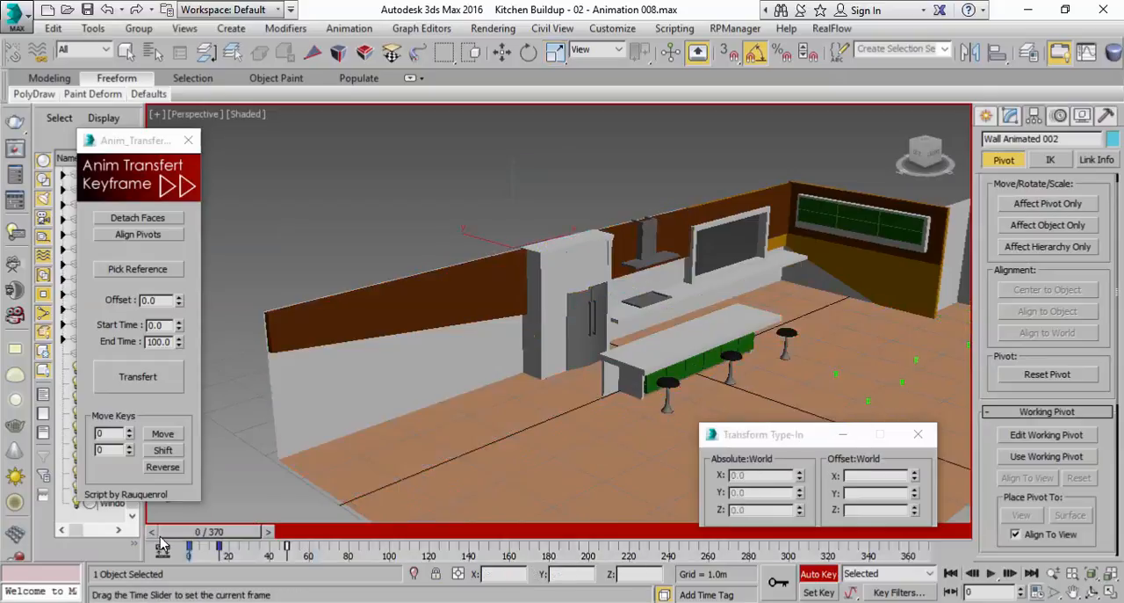
pyautogui.click(992, 573)
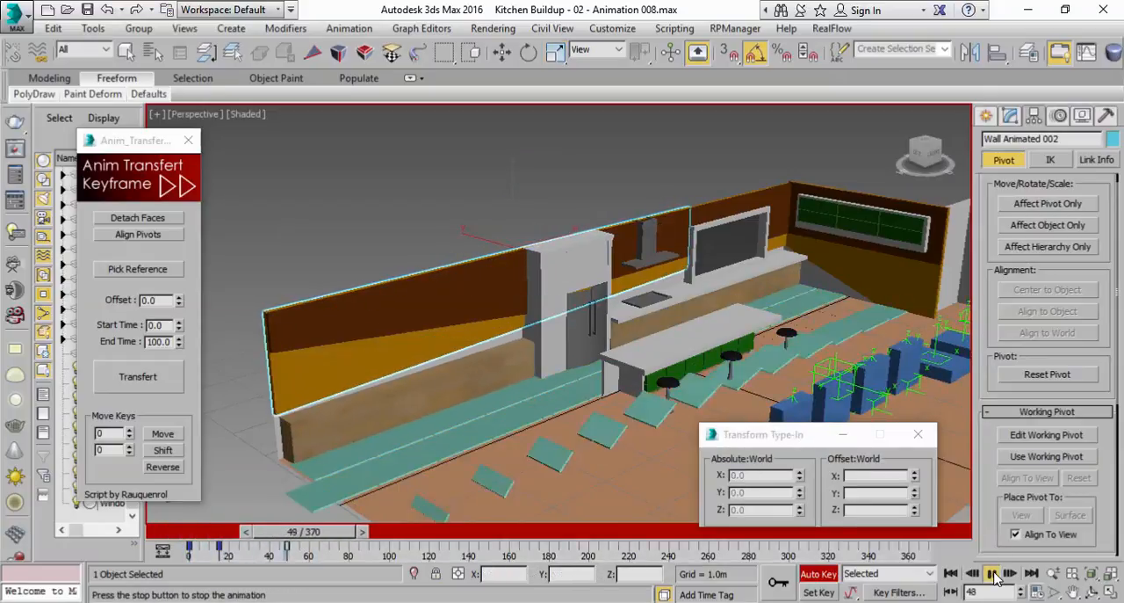
pyautogui.click(992, 573)
pyautogui.press('r')
pyautogui.moveTo(287, 545); pyautogui.dragTo(180, 530)
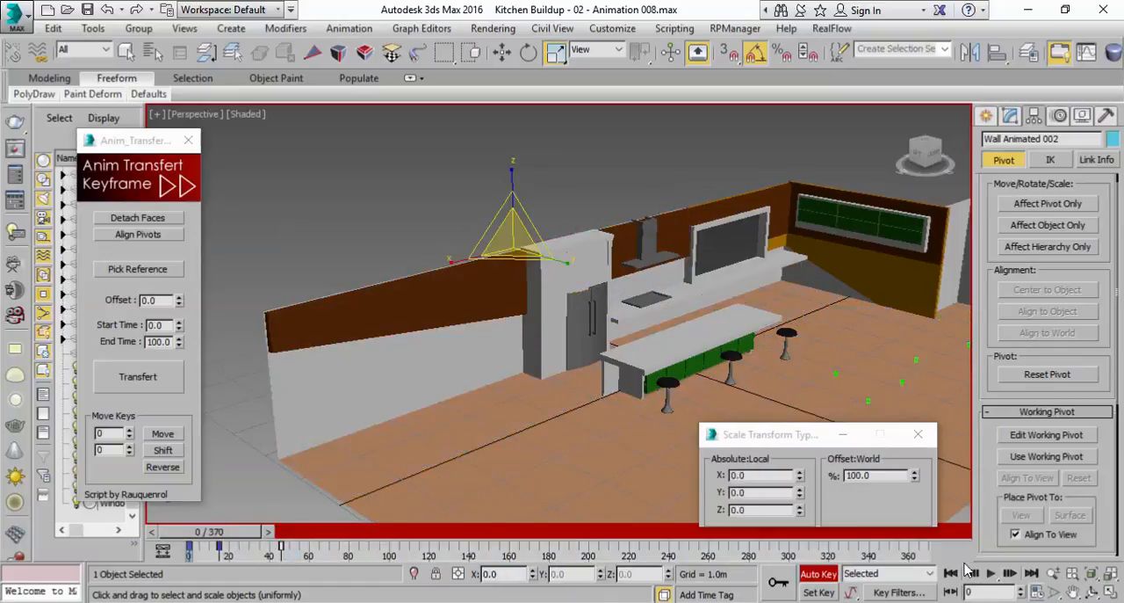
pyautogui.click(993, 573)
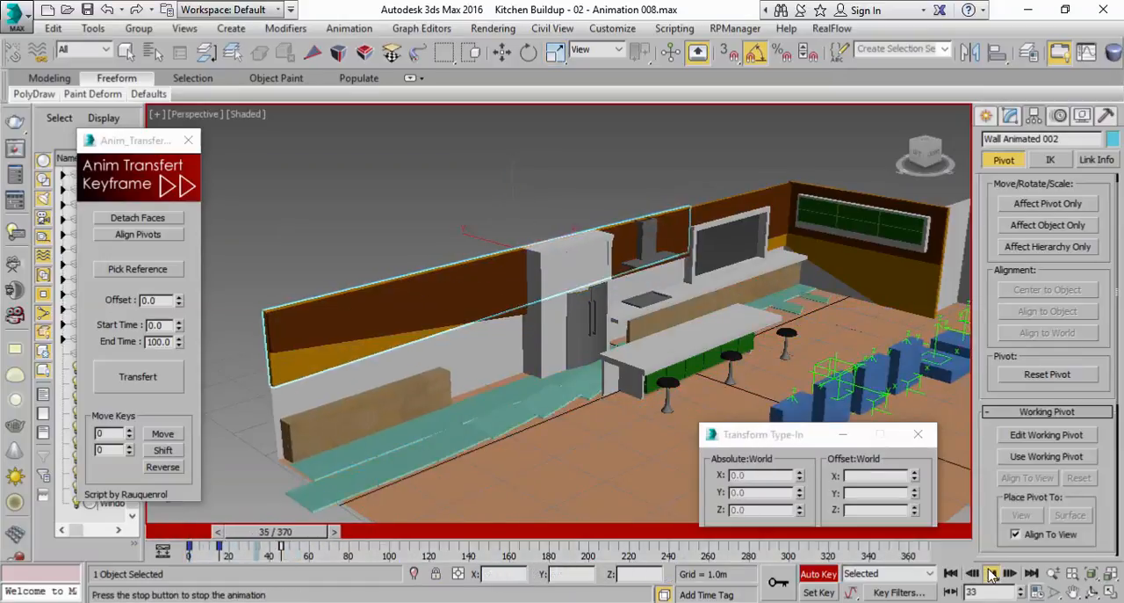
# Stop playback, key Wall Animated 001's current scale at frame 40, and scale it down to 0 on all axes at frame 0
pyautogui.click(993, 572)
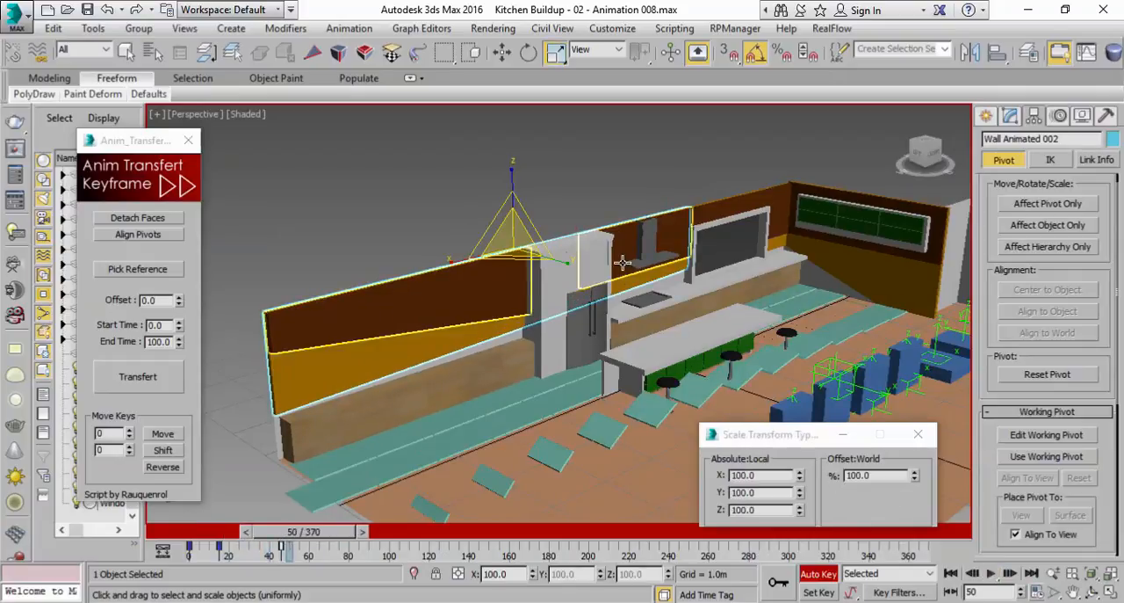
pyautogui.moveTo(584, 257); pyautogui.dragTo(488, 293, button='middle')
pyautogui.scroll(2, 562, 263)
pyautogui.click(669, 273)
pyautogui.moveTo(334, 532); pyautogui.dragTo(308, 537)
pyautogui.press('r')
pyautogui.moveTo(487, 358); pyautogui.dragTo(546, 315, button='middle')
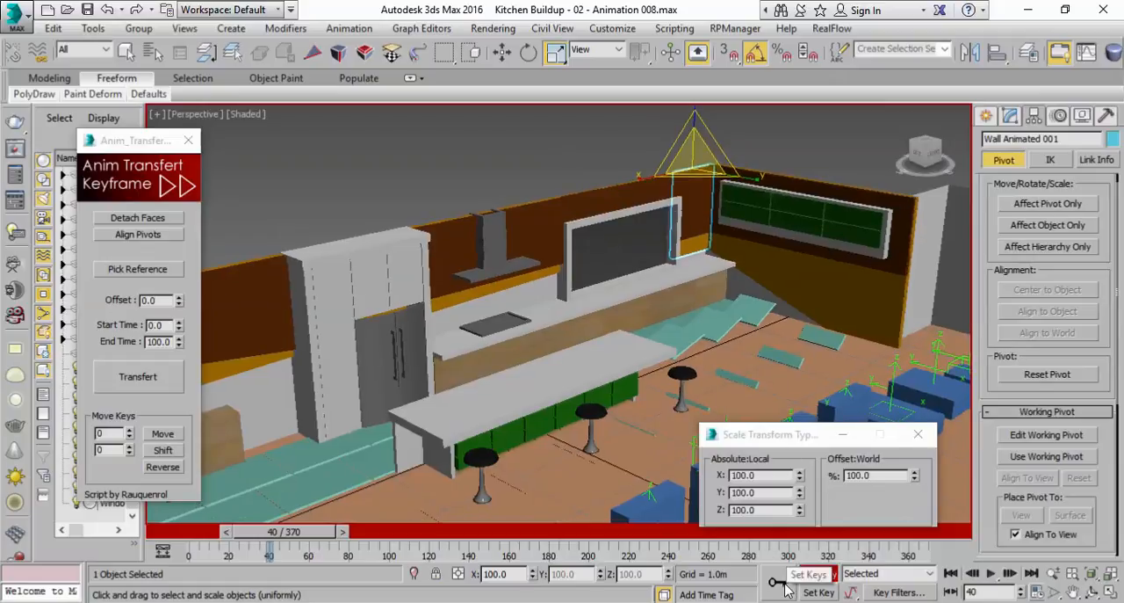
pyautogui.moveTo(304, 532); pyautogui.dragTo(225, 532)
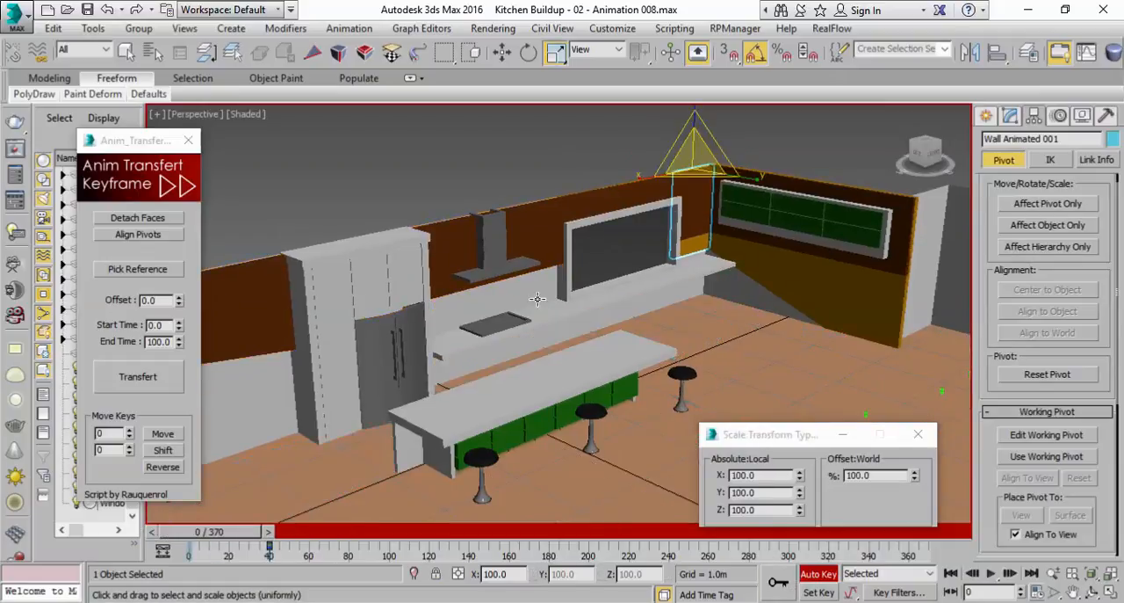
pyautogui.rightClick(915, 478)
# Set Wall Animated 001's scale at frame 15 to 0 on Y and 100 on X and Z
pyautogui.moveTo(192, 543); pyautogui.dragTo(226, 545)
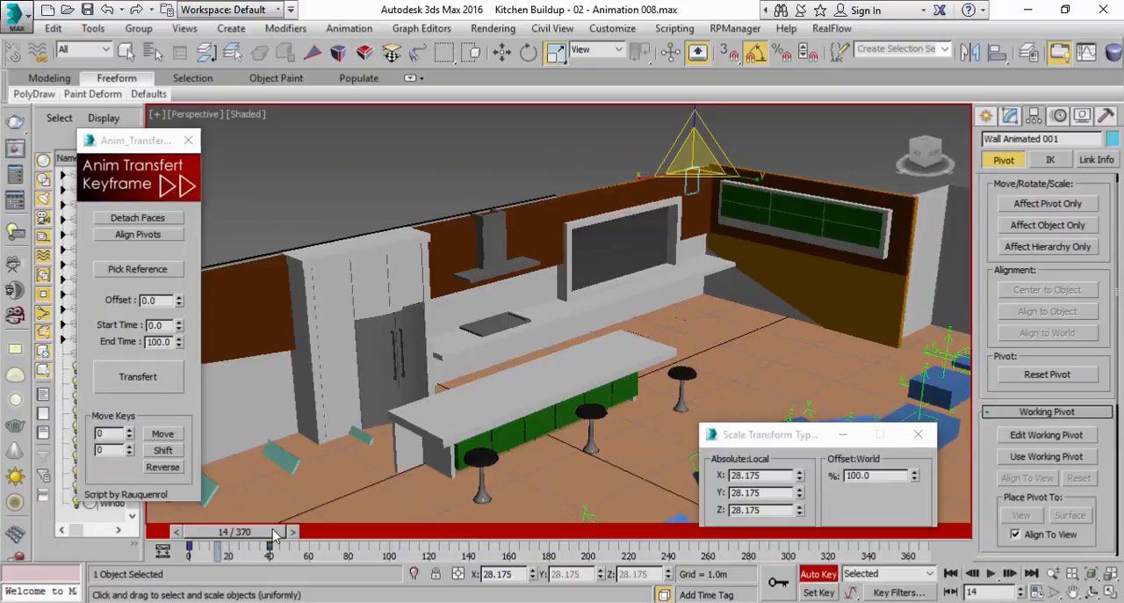
pyautogui.click(294, 533)
pyautogui.moveTo(799, 496); pyautogui.dragTo(804, 462)
pyautogui.moveTo(841, 7); pyautogui.dragTo(877, 348)
pyautogui.keyDown('alt'); pyautogui.moveTo(613, 270); pyautogui.dragTo(597, 293, button='middle'); pyautogui.keyUp('alt')
pyautogui.moveTo(729, 303); pyautogui.dragTo(618, 459, button='middle')
pyautogui.scroll(3, 618, 459)
pyautogui.rightClick(799, 496)
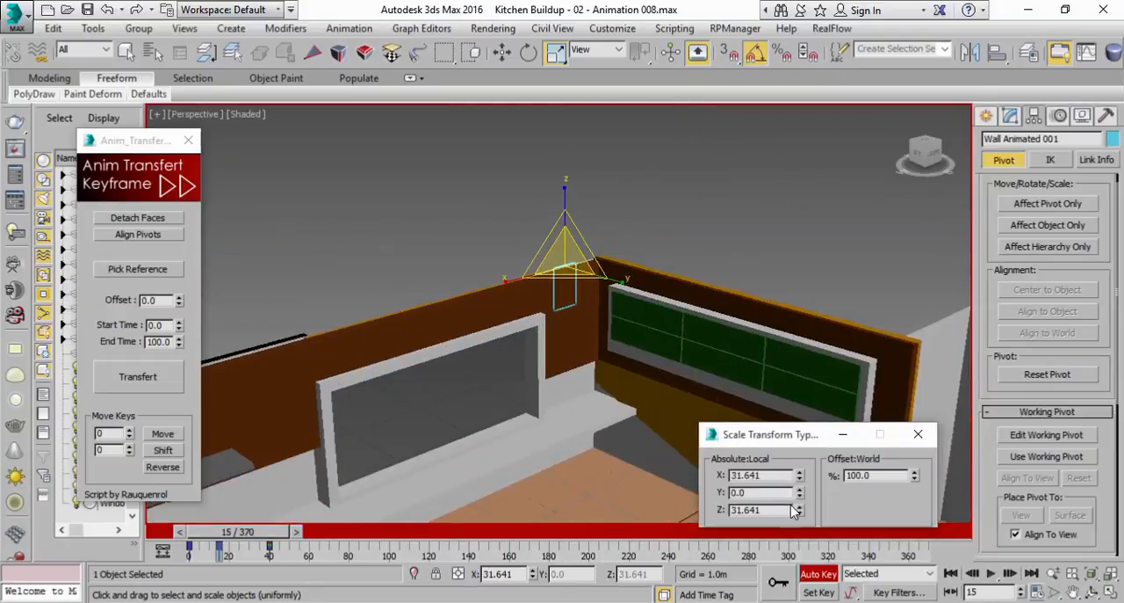
pyautogui.doubleClick(781, 512)
pyautogui.doubleClick(766, 475)
pyautogui.write('100')
pyautogui.press('Return')
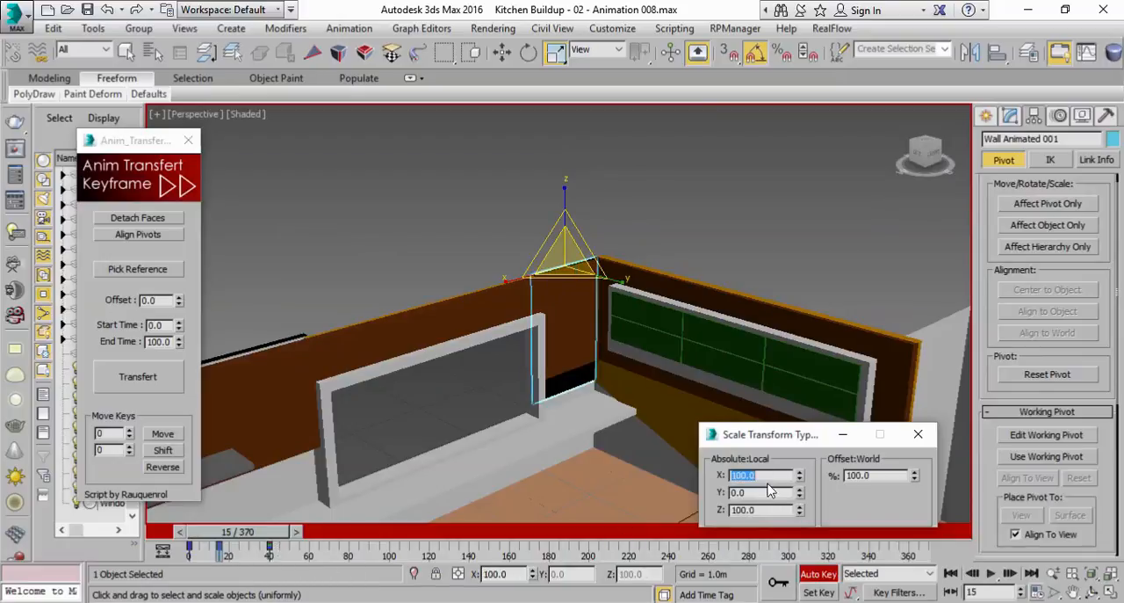
# Change Wall Animated 001's scale at frame 15 to 0 on X and 100 on Y
pyautogui.rightClick(799, 479)
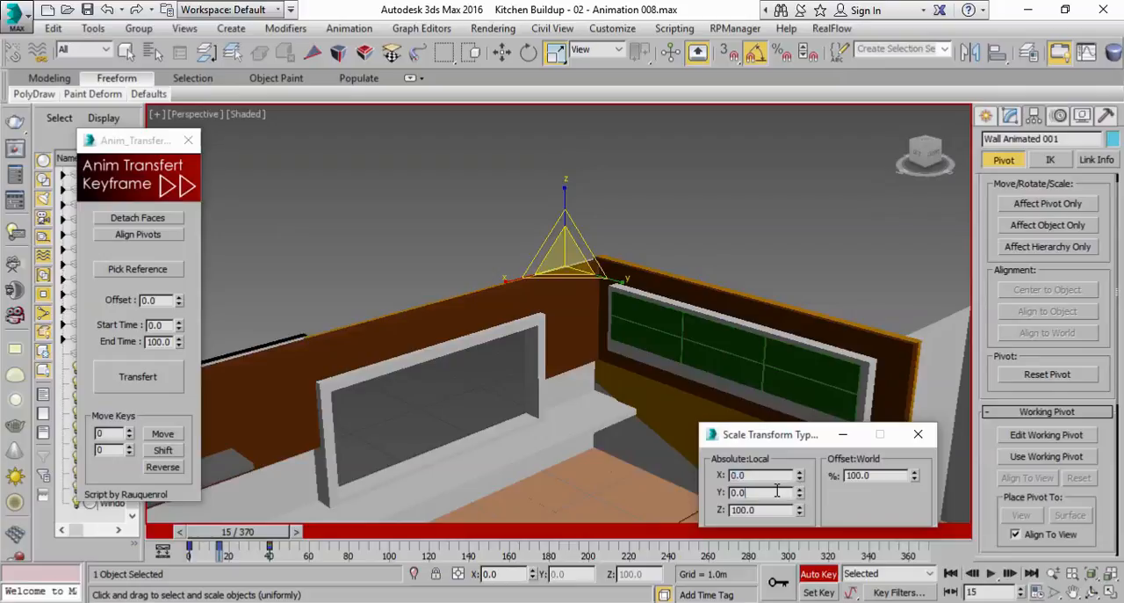
pyautogui.click(777, 491)
pyautogui.write('100')
pyautogui.press('Return')
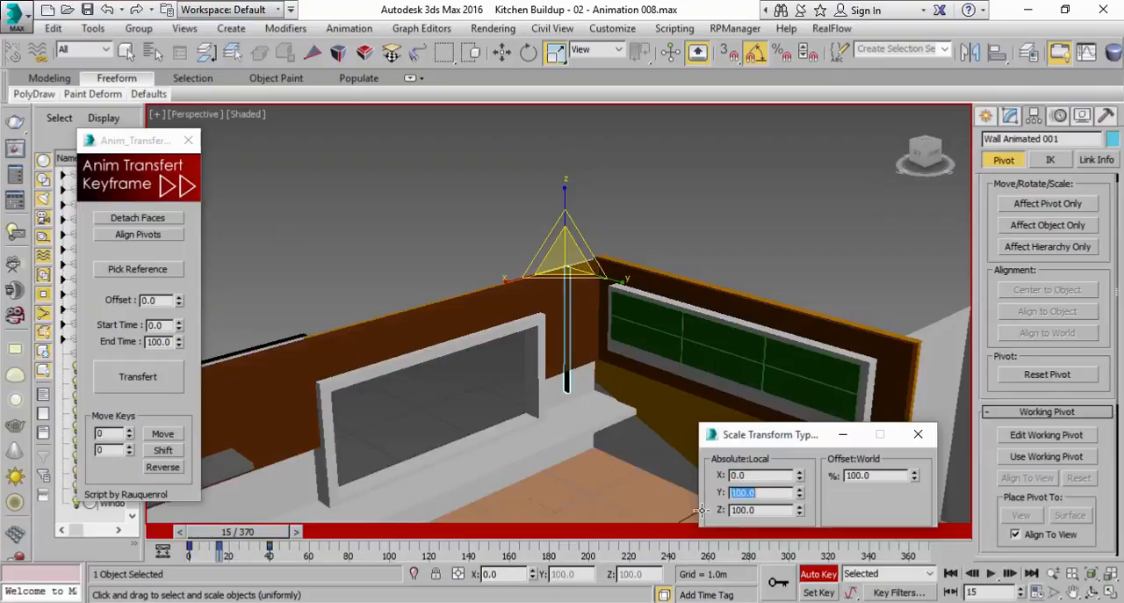
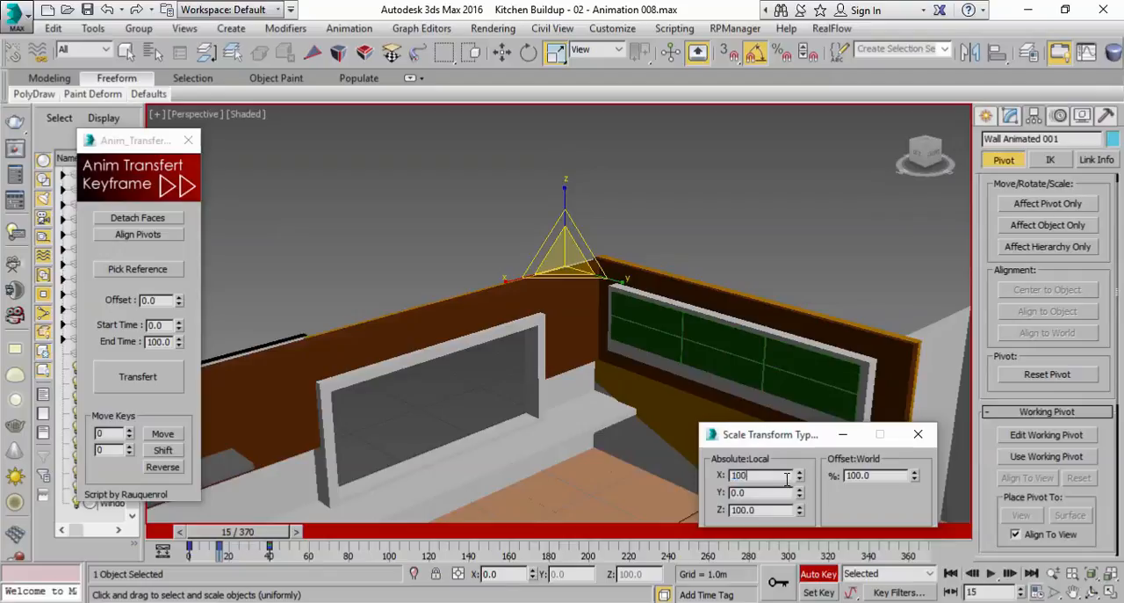
# Set Wall Animated 001's scale at frame 15 to 100 on X and Y and 0 on Z
pyautogui.press('Return')
pyautogui.moveTo(255, 533)
pyautogui.mouseDown()
pyautogui.moveTo(228, 533)
pyautogui.moveTo(303, 536)
pyautogui.moveTo(268, 537)
pyautogui.mouseUp()
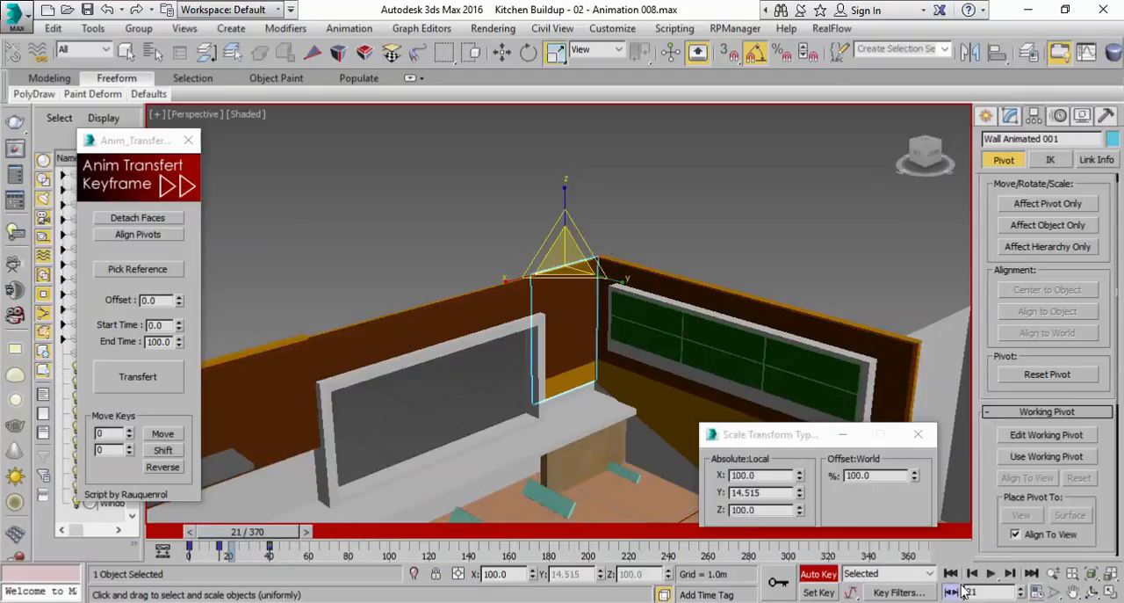
pyautogui.click(972, 575)
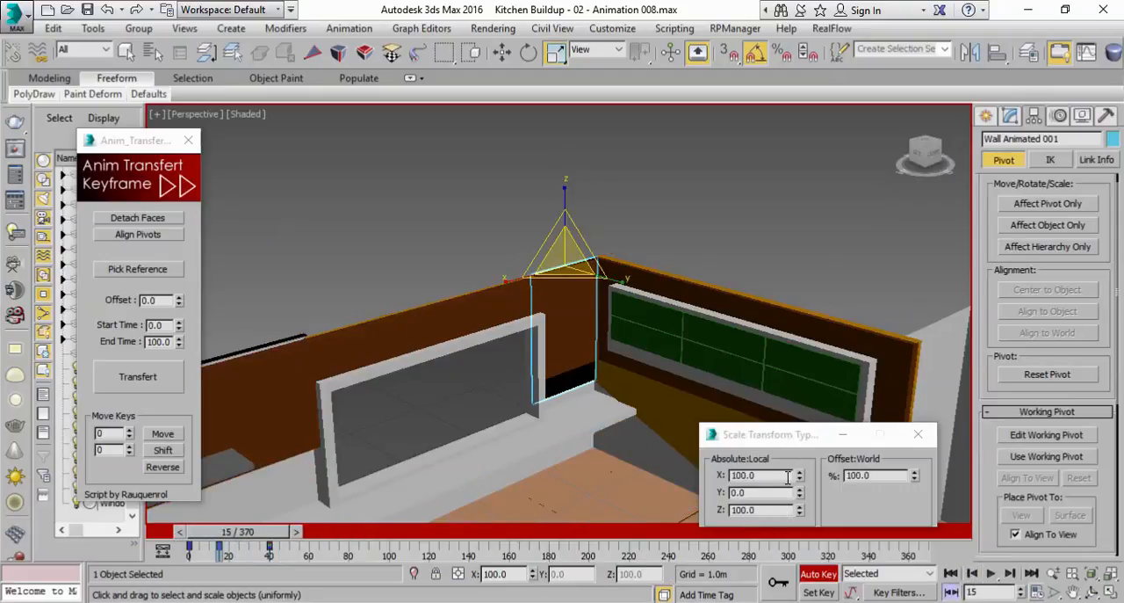
pyautogui.moveTo(799, 510); pyautogui.dragTo(788, 527)
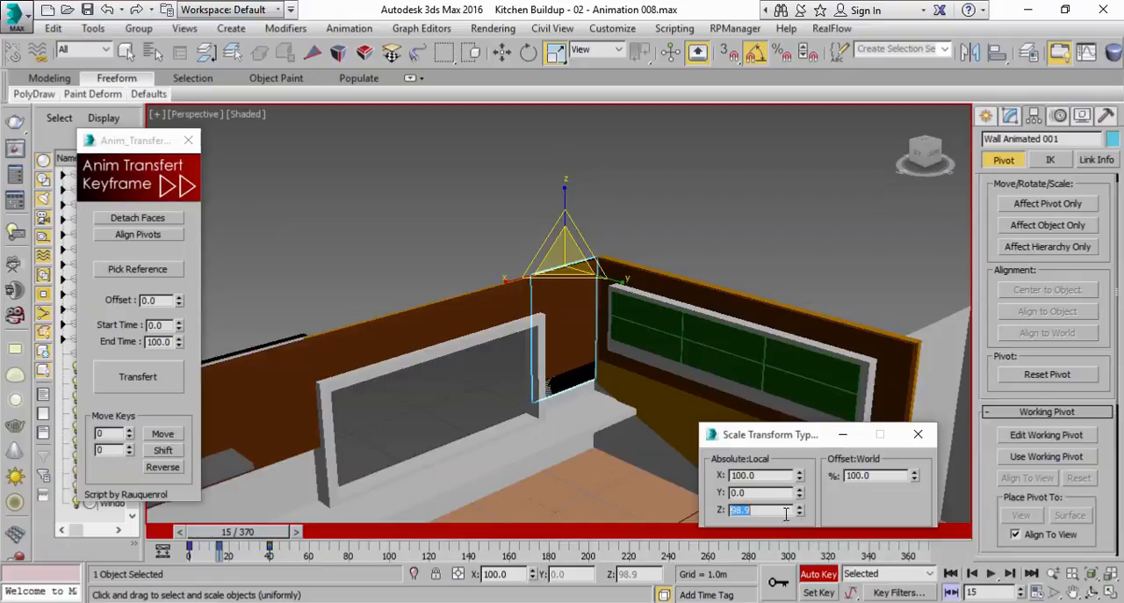
pyautogui.write('0')
pyautogui.press('Return')
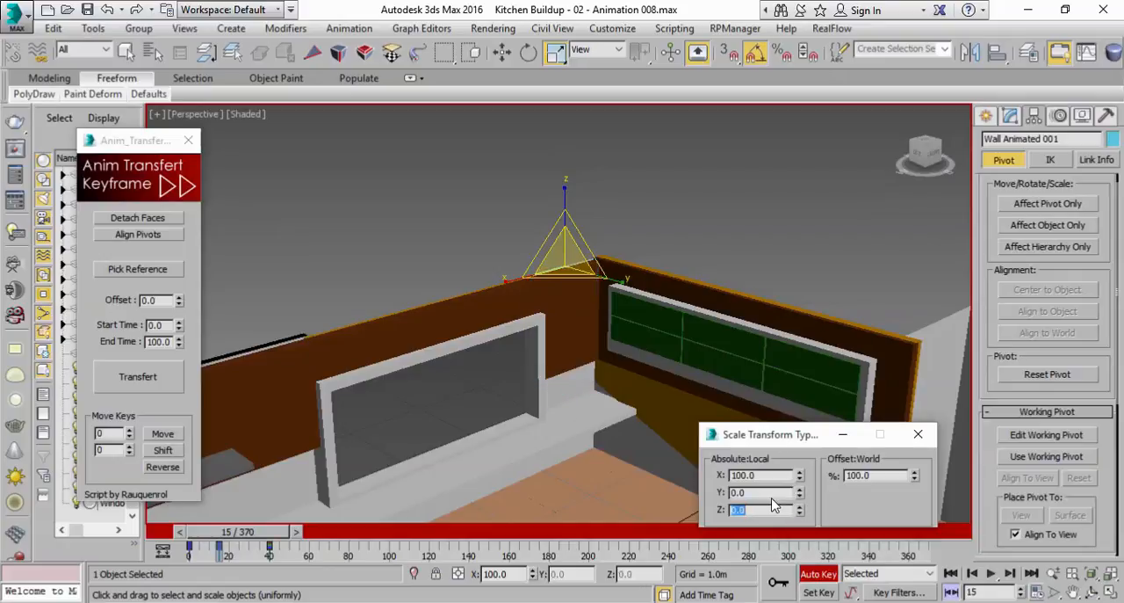
pyautogui.click(772, 495)
pyautogui.write('100')
pyautogui.press('Return')
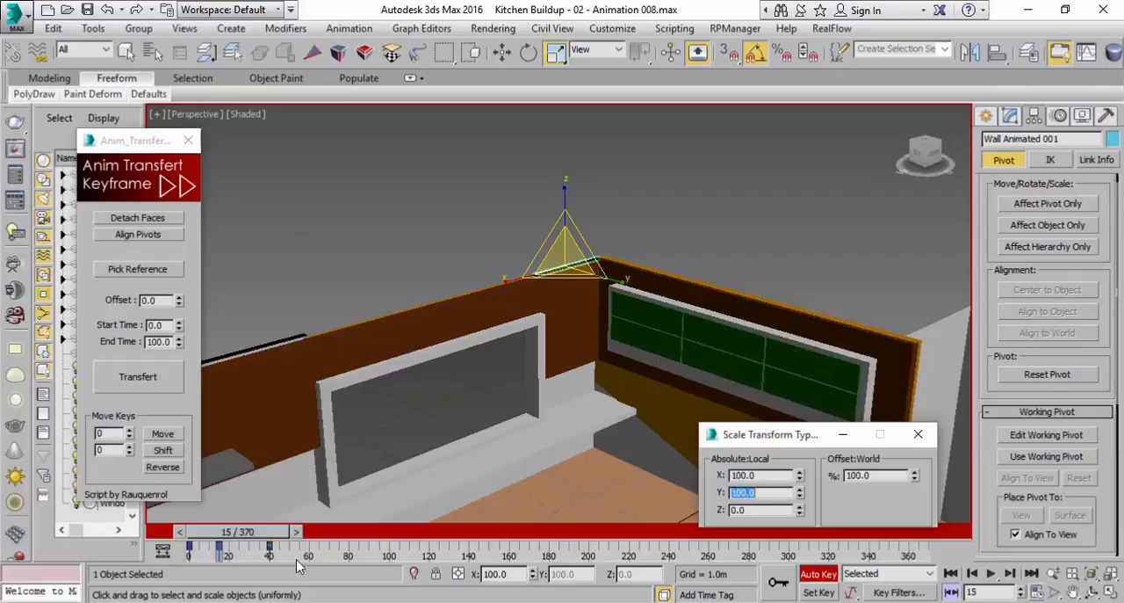
# Play the animation from near the start and check the build-up of Wall Animated 001 up to about frame 57
pyautogui.moveTo(169, 538); pyautogui.dragTo(162, 538)
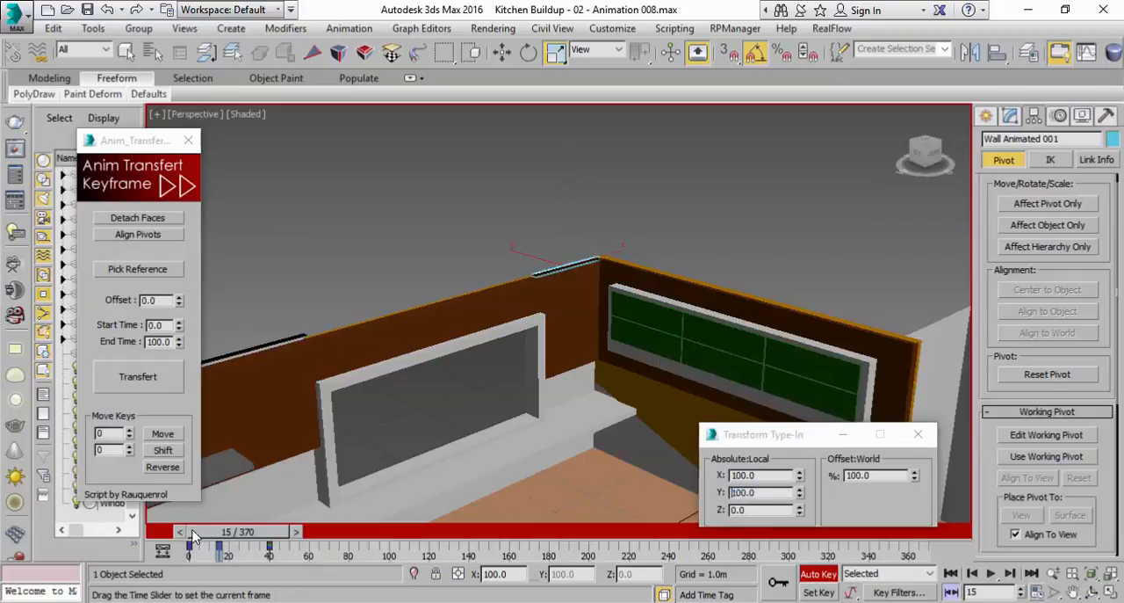
pyautogui.click(991, 572)
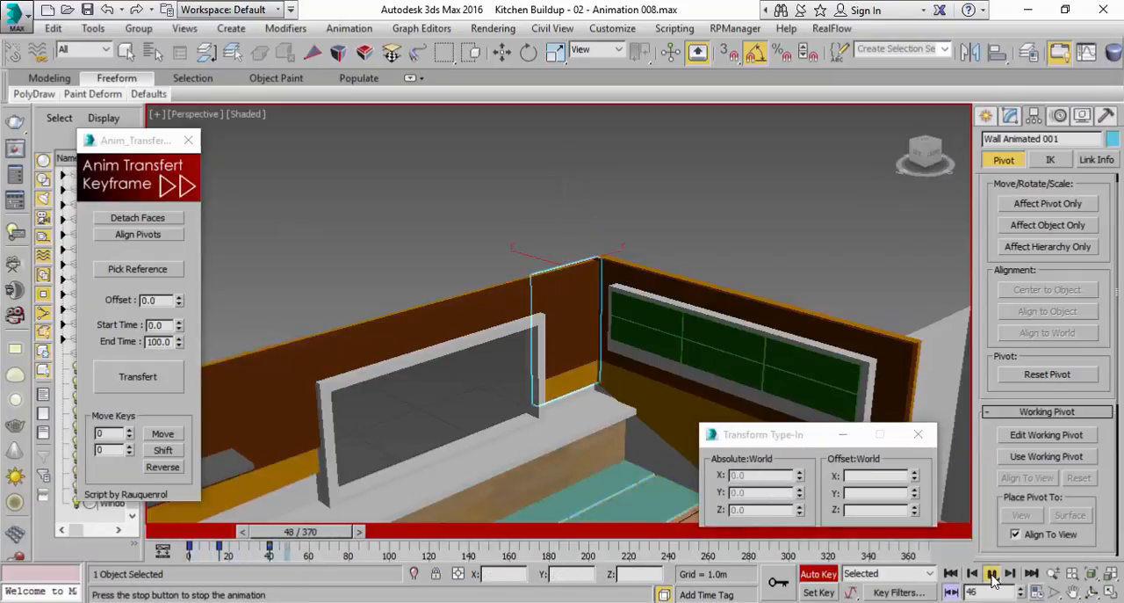
pyautogui.click(991, 573)
pyautogui.keyDown('alt'); pyautogui.moveTo(722, 387); pyautogui.dragTo(645, 357, button='middle'); pyautogui.keyUp('alt')
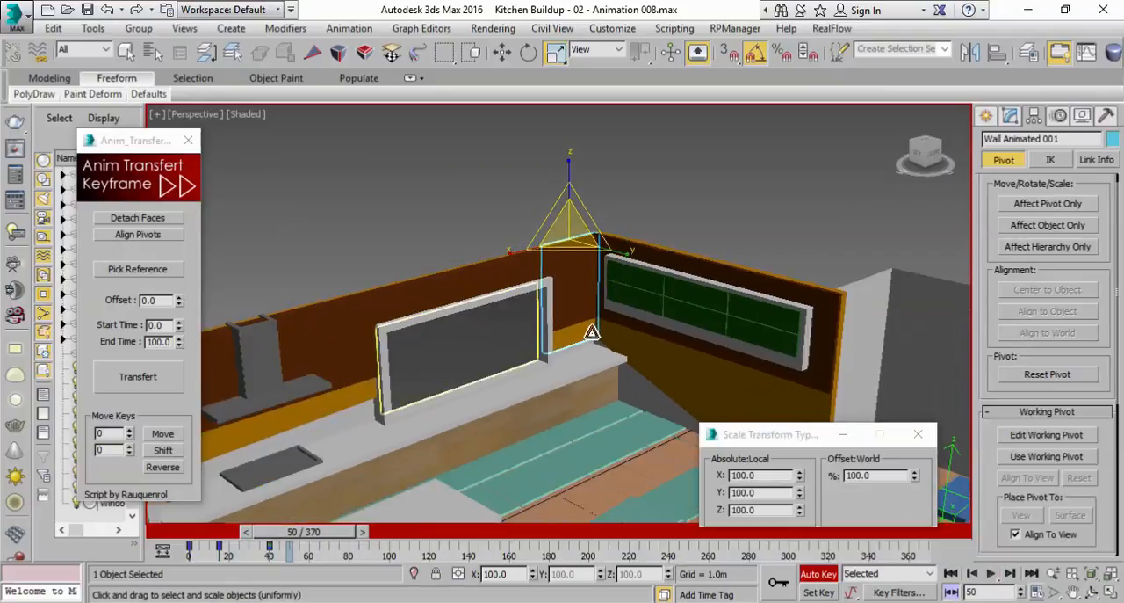
pyautogui.moveTo(397, 418); pyautogui.dragTo(594, 322, button='middle')
pyautogui.scroll(-5, 595, 322)
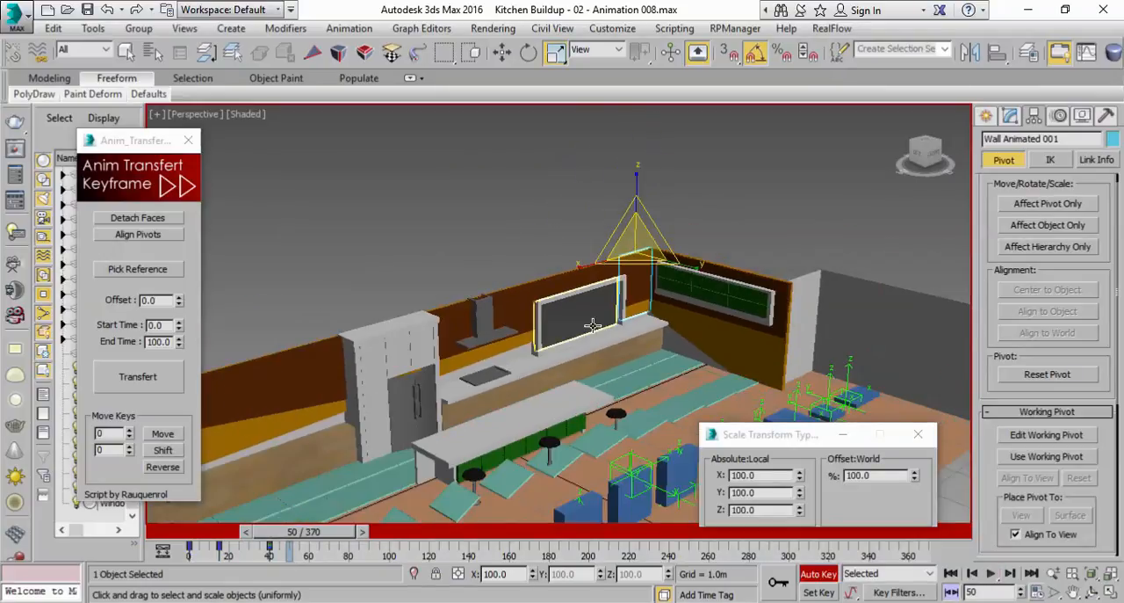
pyautogui.moveTo(290, 532); pyautogui.dragTo(317, 531)
pyautogui.press('r')
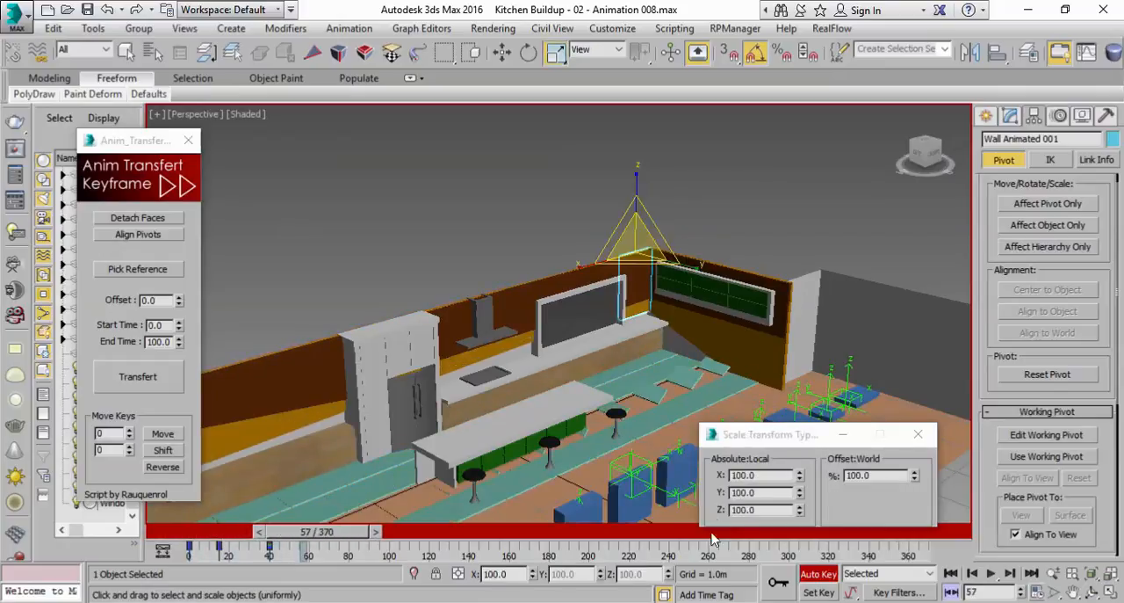
# Key Wall Animated 008's current scale at frame 60 with Auto Key, and scale it to 0 on all axes at frame 0
pyautogui.click(812, 576)
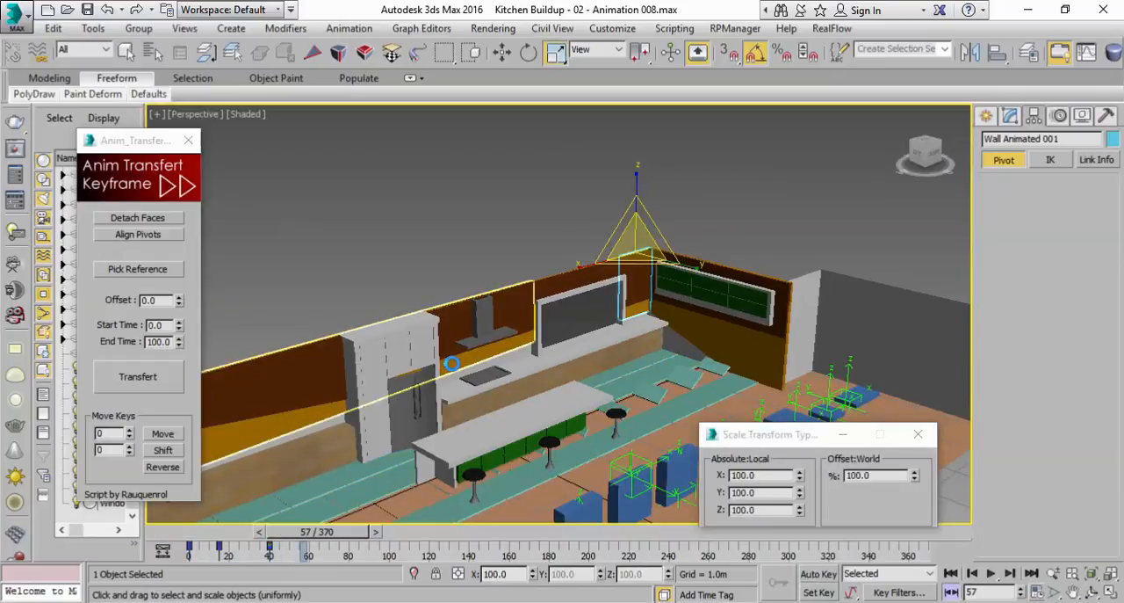
pyautogui.click(452, 363)
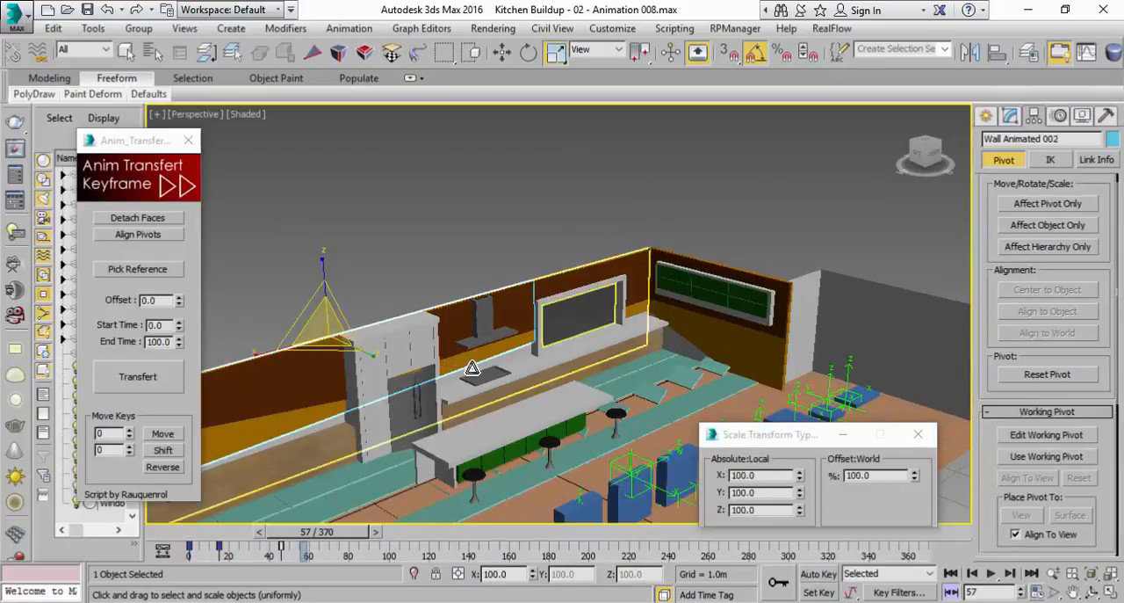
pyautogui.click(692, 334)
pyautogui.moveTo(332, 534); pyautogui.dragTo(341, 533)
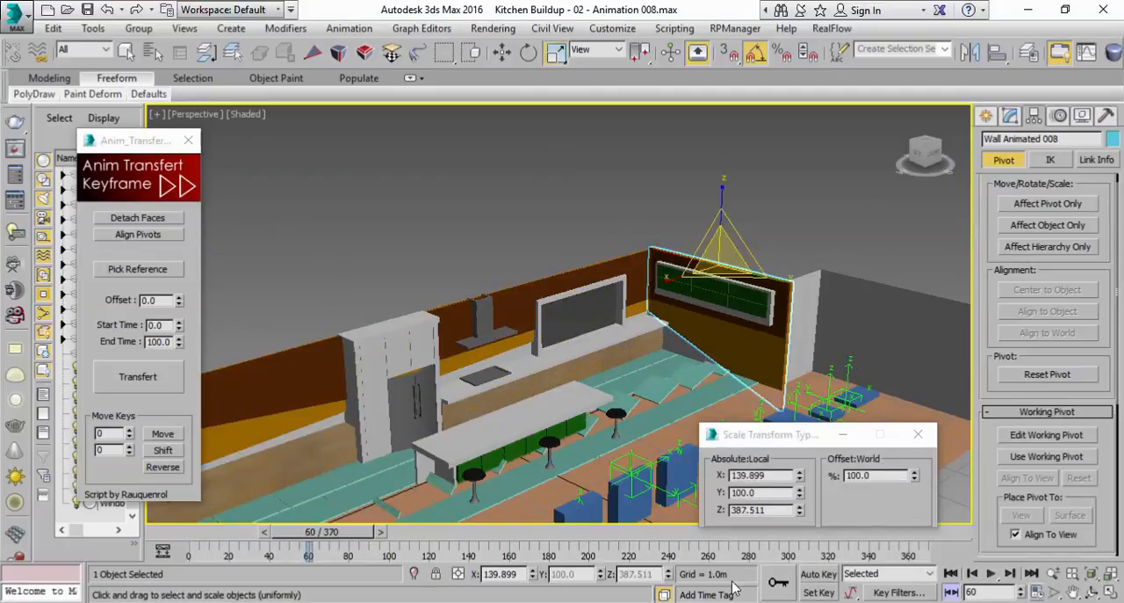
pyautogui.click(819, 573)
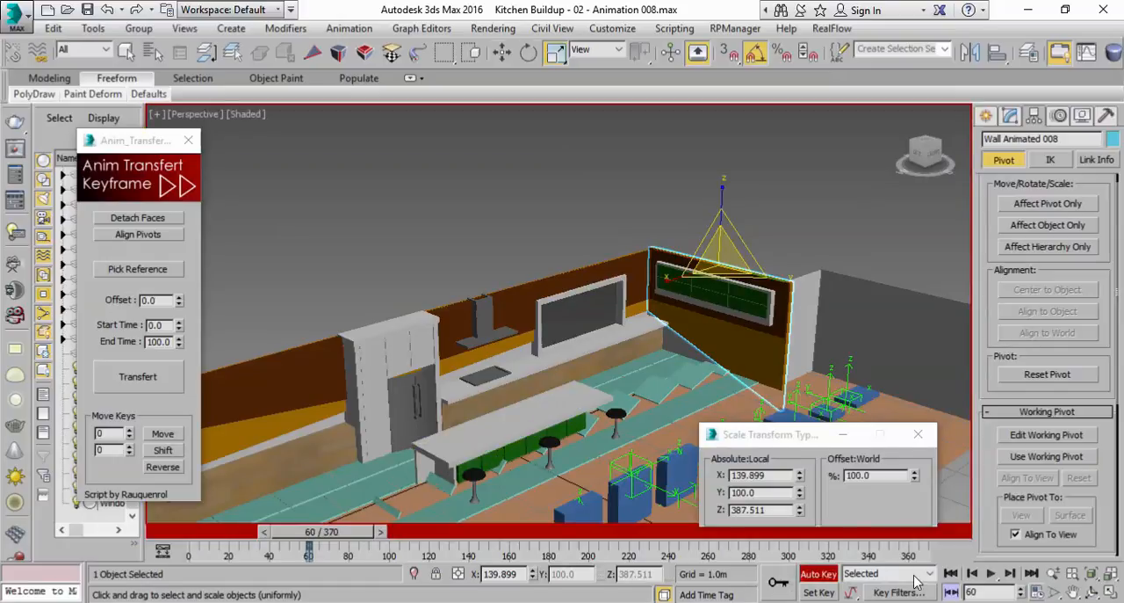
pyautogui.click(949, 573)
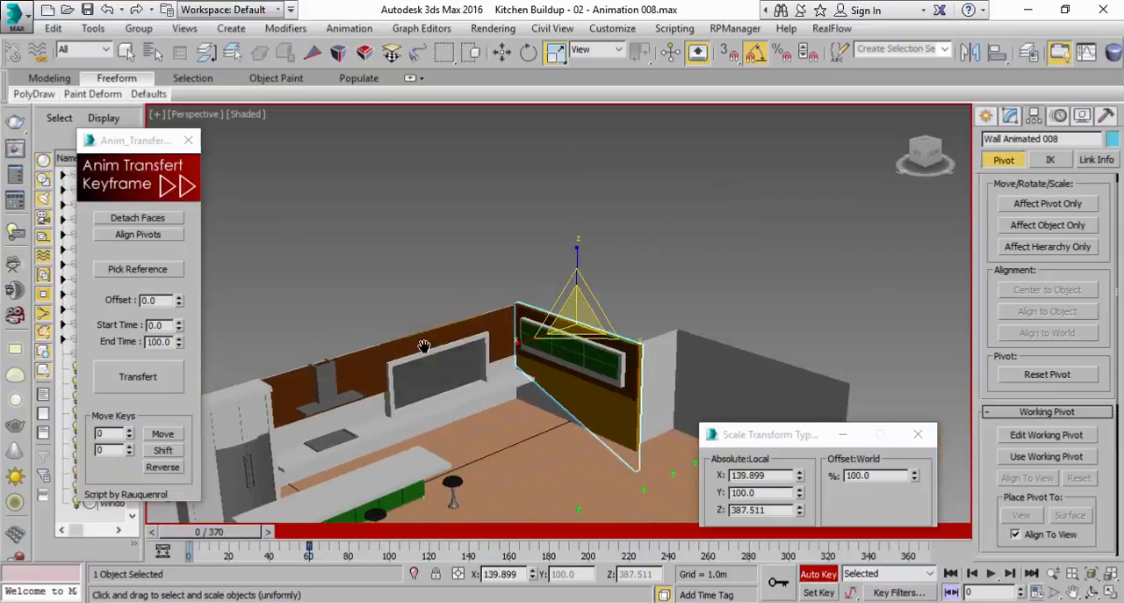
# Set Wall Animated 008's X scale at frame 20 to 133.2 so it spans the wall's length
pyautogui.moveTo(219, 536); pyautogui.dragTo(255, 537)
pyautogui.scroll(2, 584, 354)
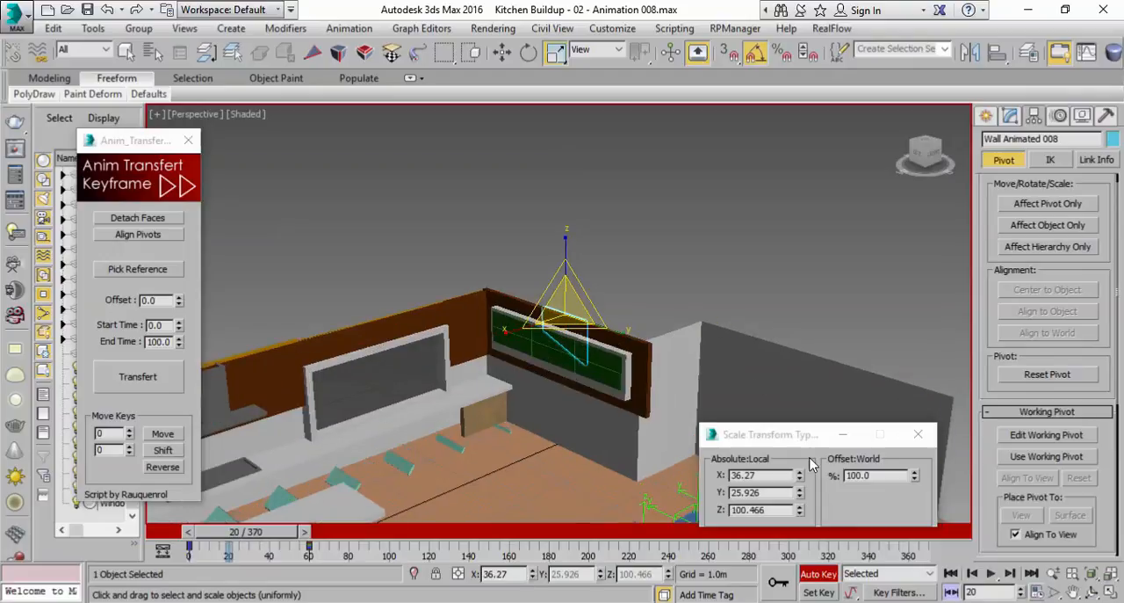
pyautogui.moveTo(801, 476); pyautogui.dragTo(810, 360)
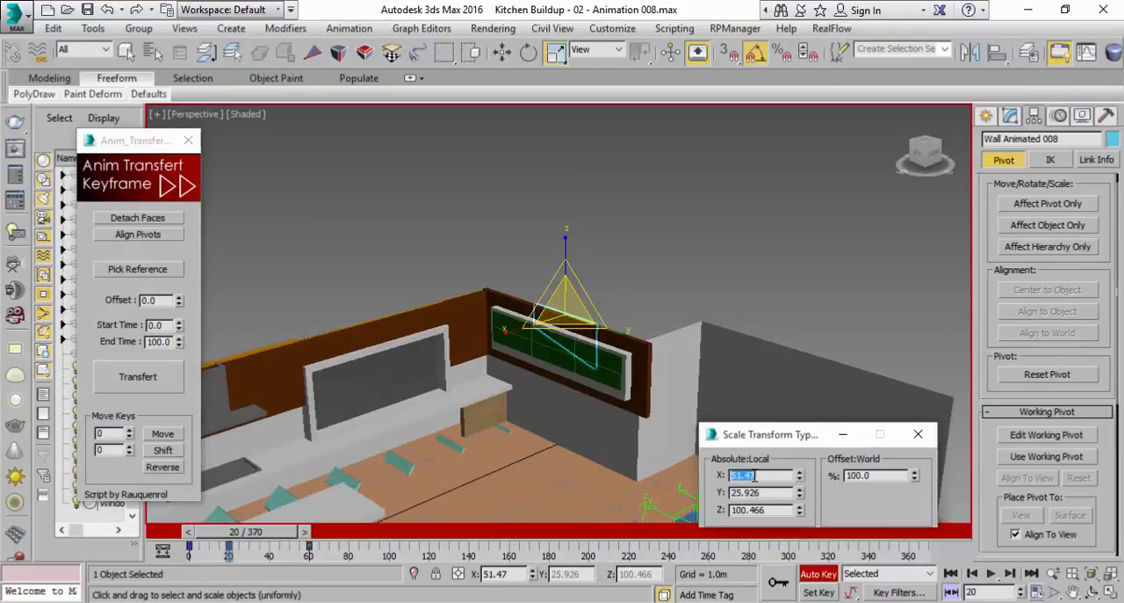
pyautogui.click(754, 475)
pyautogui.write('100')
pyautogui.press('Return')
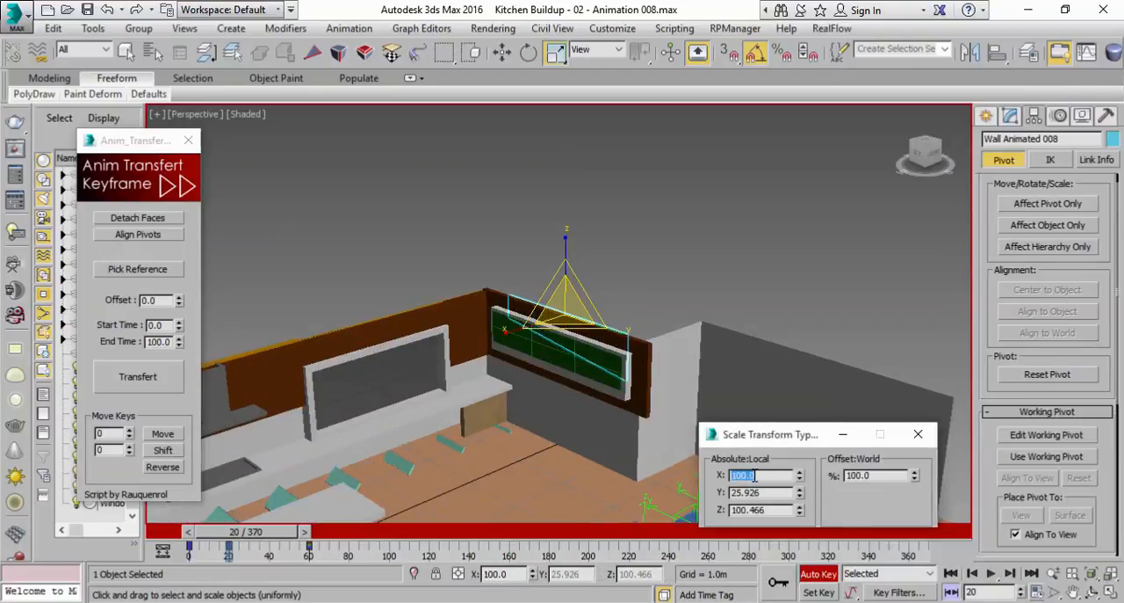
pyautogui.moveTo(799, 478); pyautogui.dragTo(831, 205)
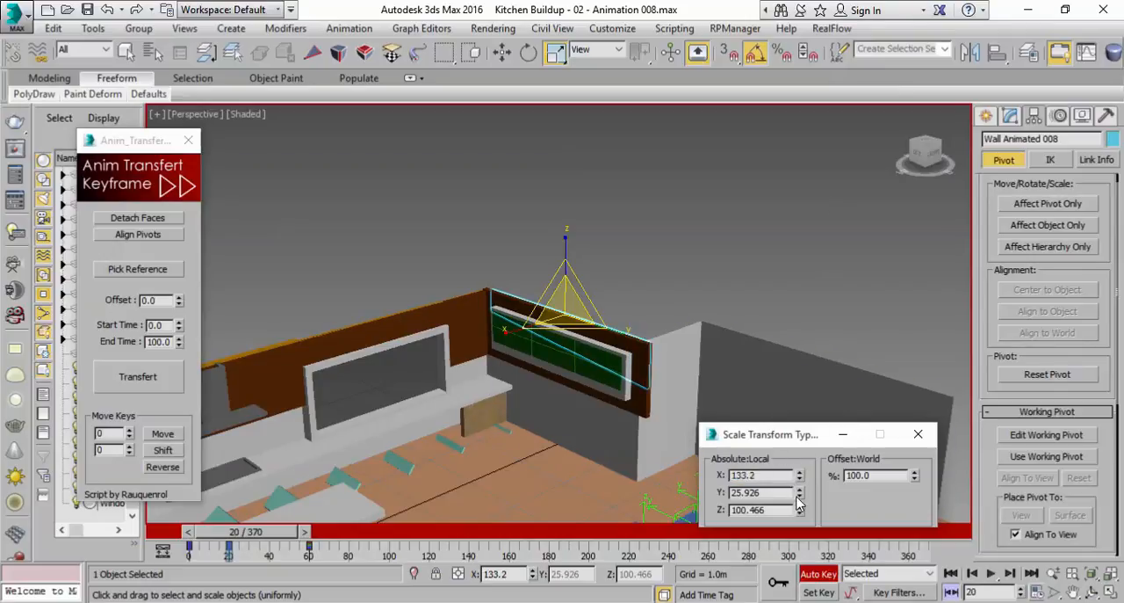
# Set Wall Animated 008's scale at frame 20 to 100 on Y and 0 on Z
pyautogui.moveTo(800, 495); pyautogui.dragTo(784, 289)
pyautogui.click(779, 496)
pyautogui.write('100')
pyautogui.press('Return')
pyautogui.rightClick(800, 513)
# Replay the animation from frame 0 and scrub back to frame 47 to review Wall Animated 008's build-up
pyautogui.moveTo(260, 535); pyautogui.dragTo(223, 536)
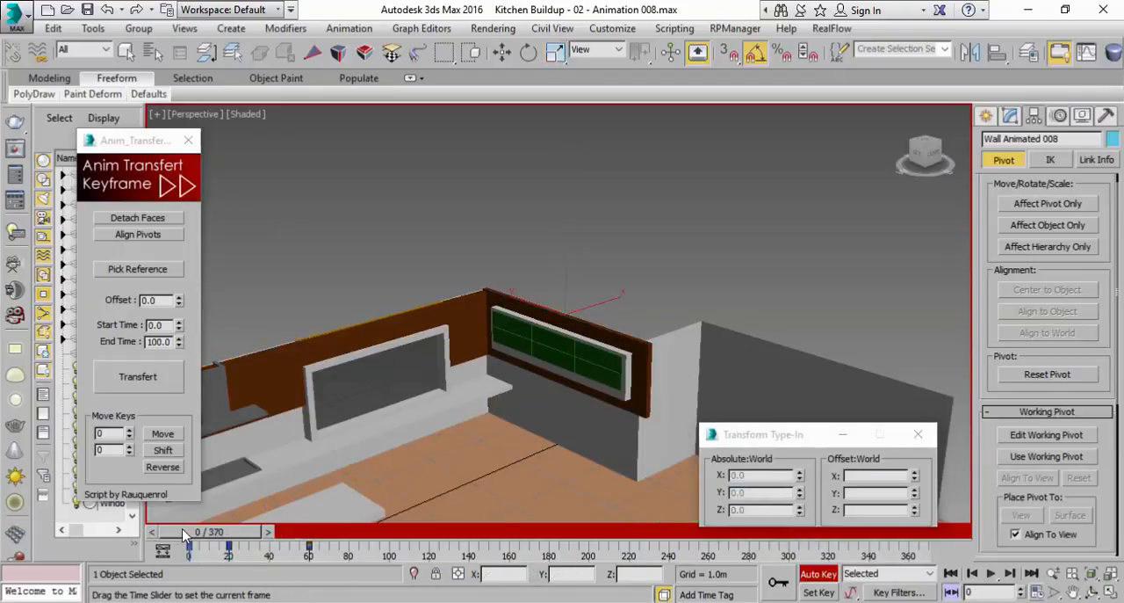
pyautogui.click(991, 573)
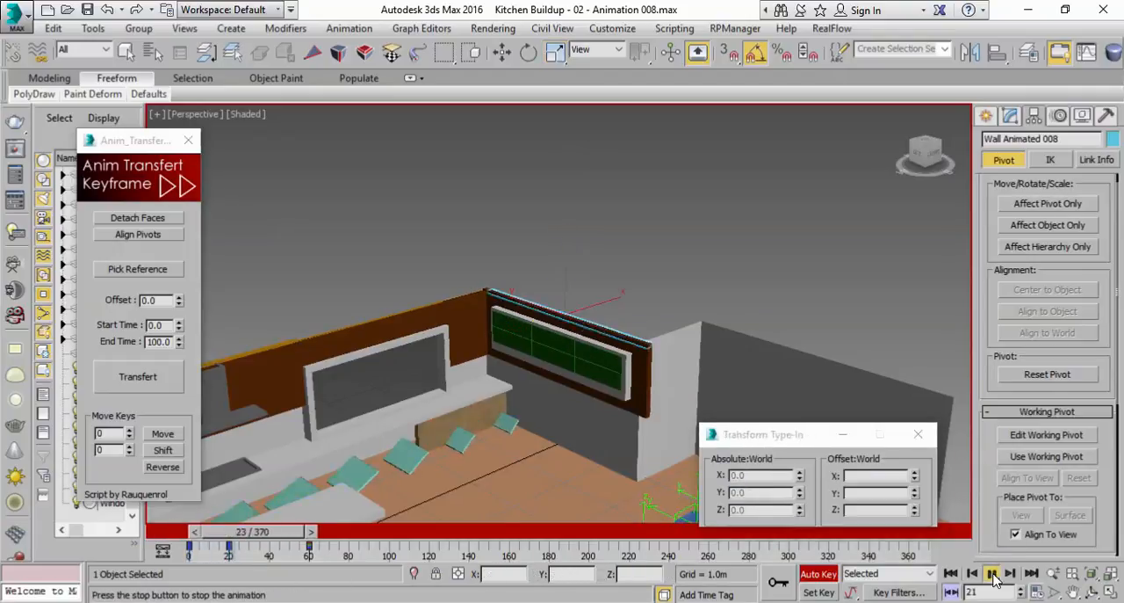
pyautogui.click(992, 574)
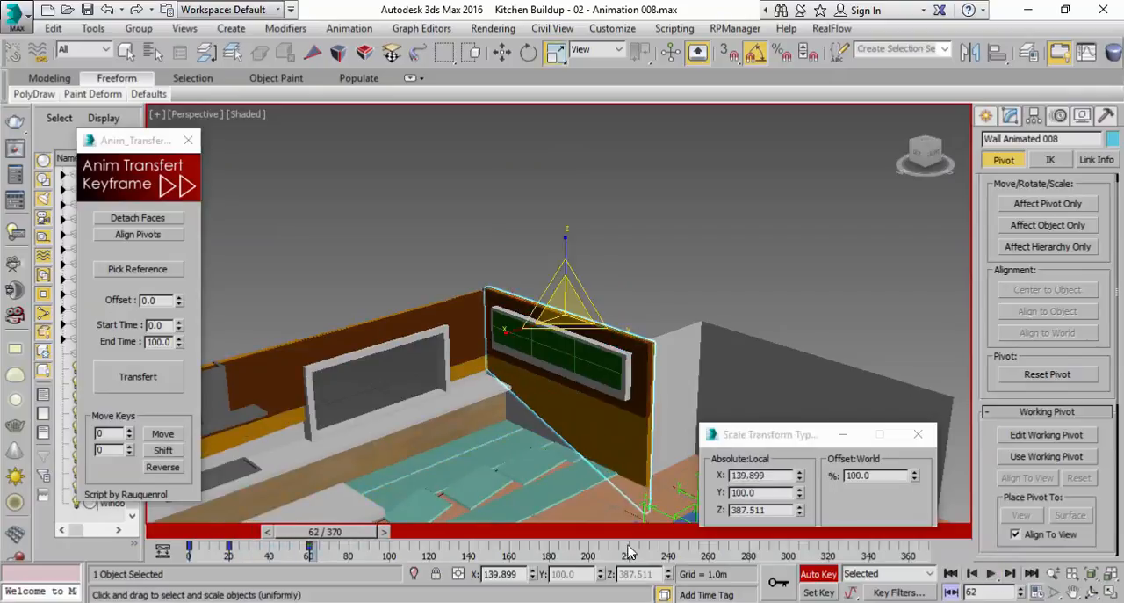
pyautogui.moveTo(364, 533); pyautogui.dragTo(330, 538)
pyautogui.moveTo(358, 533); pyautogui.dragTo(337, 533)
pyautogui.scroll(-2, 560, 379)
pyautogui.moveTo(560, 379); pyautogui.dragTo(671, 354, button='middle')
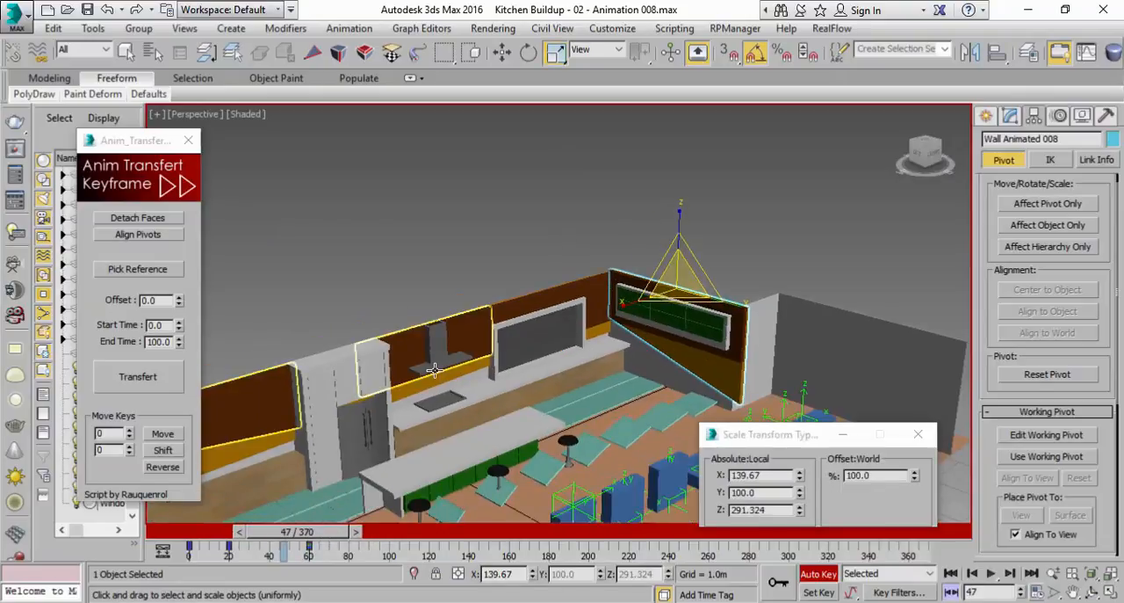
pyautogui.moveTo(338, 307); pyautogui.dragTo(462, 254, button='middle')
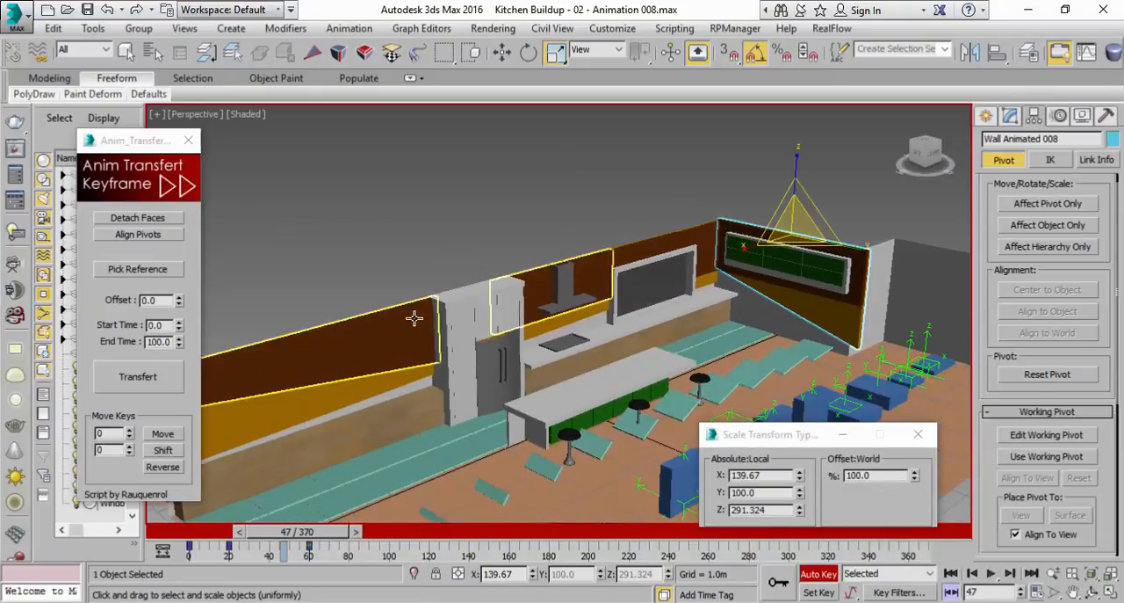
# Key Wall Animated 005's current scale at frame 65 and scale it to 0 on all axes at frame 0
pyautogui.click(414, 318)
pyautogui.moveTo(508, 350); pyautogui.dragTo(580, 419, button='middle')
pyautogui.moveTo(352, 532); pyautogui.dragTo(211, 536)
pyautogui.press('r')
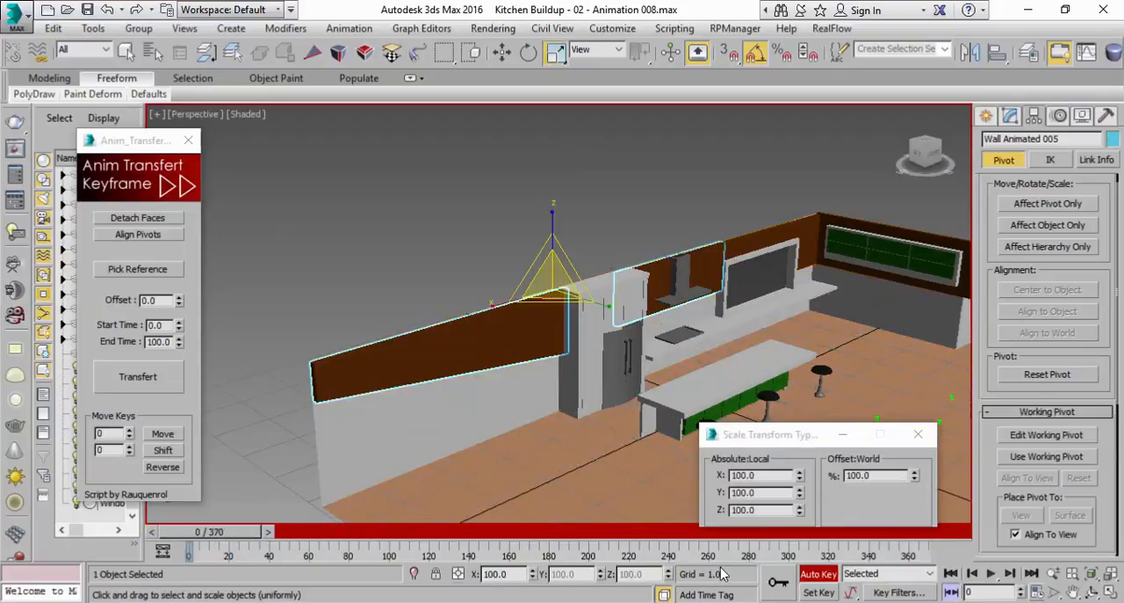
pyautogui.moveTo(210, 537); pyautogui.dragTo(334, 545)
pyautogui.press('r')
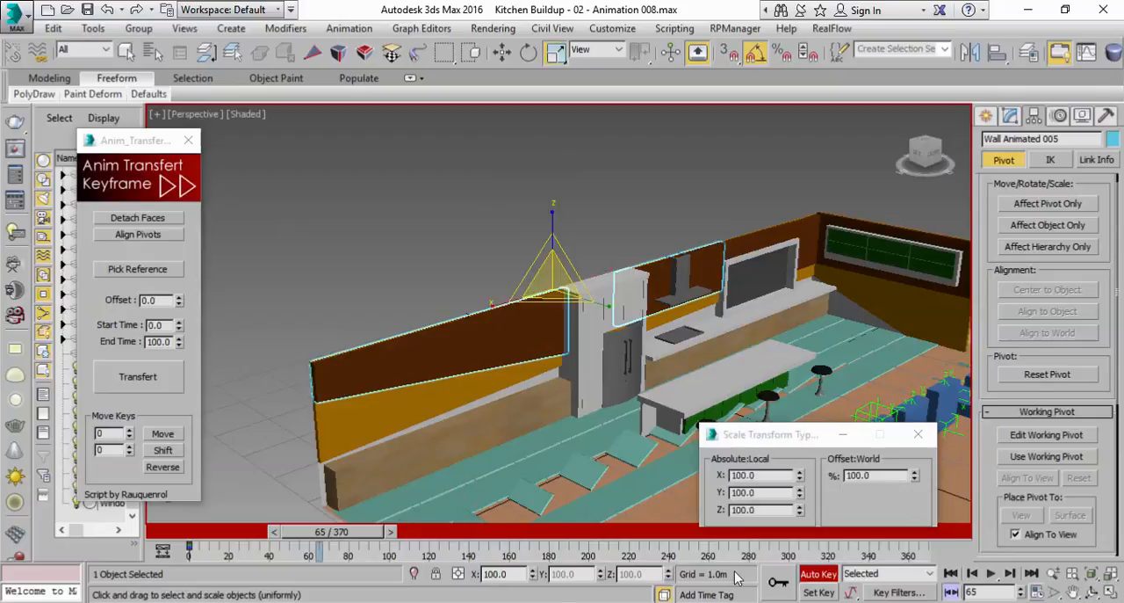
pyautogui.moveTo(347, 538); pyautogui.dragTo(169, 537)
pyautogui.rightClick(917, 475)
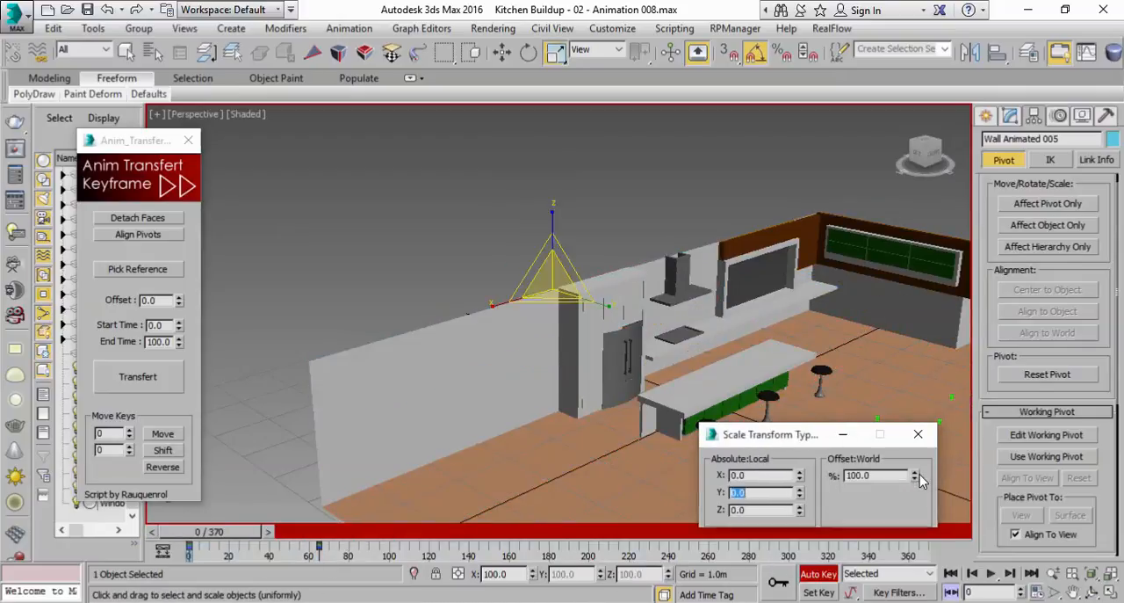
# Detach the upper wall element behind the range hood from Wall Animated 005 as Wall Animated 008, with Auto Key off
pyautogui.moveTo(197, 538); pyautogui.dragTo(391, 537)
pyautogui.press('r')
pyautogui.click(817, 573)
pyautogui.press('4')
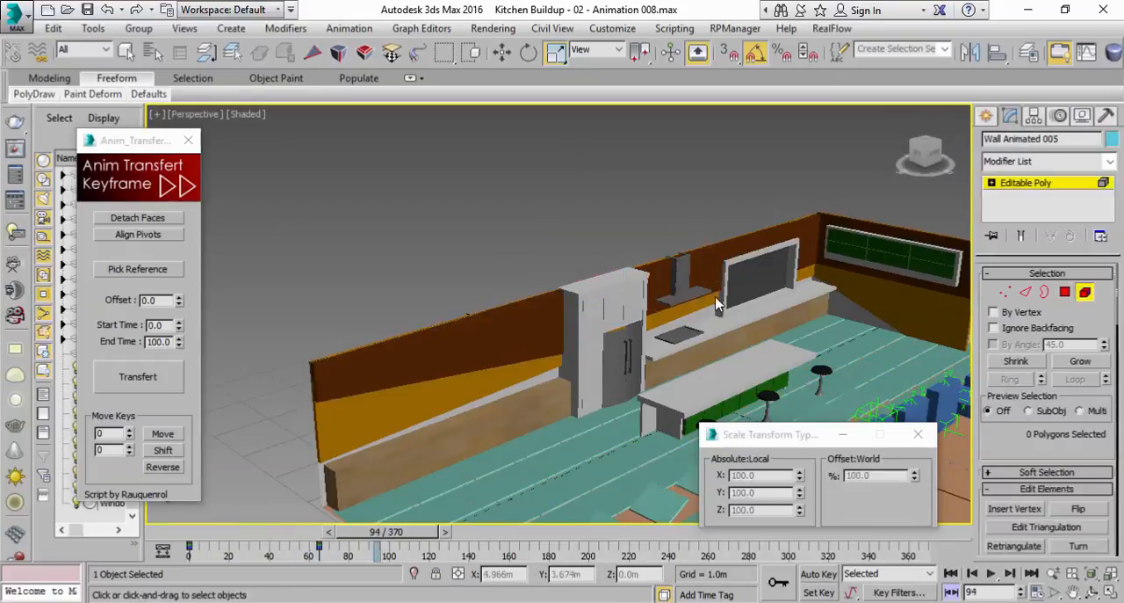
pyautogui.click(708, 267)
pyautogui.scroll(-5, 1012, 384)
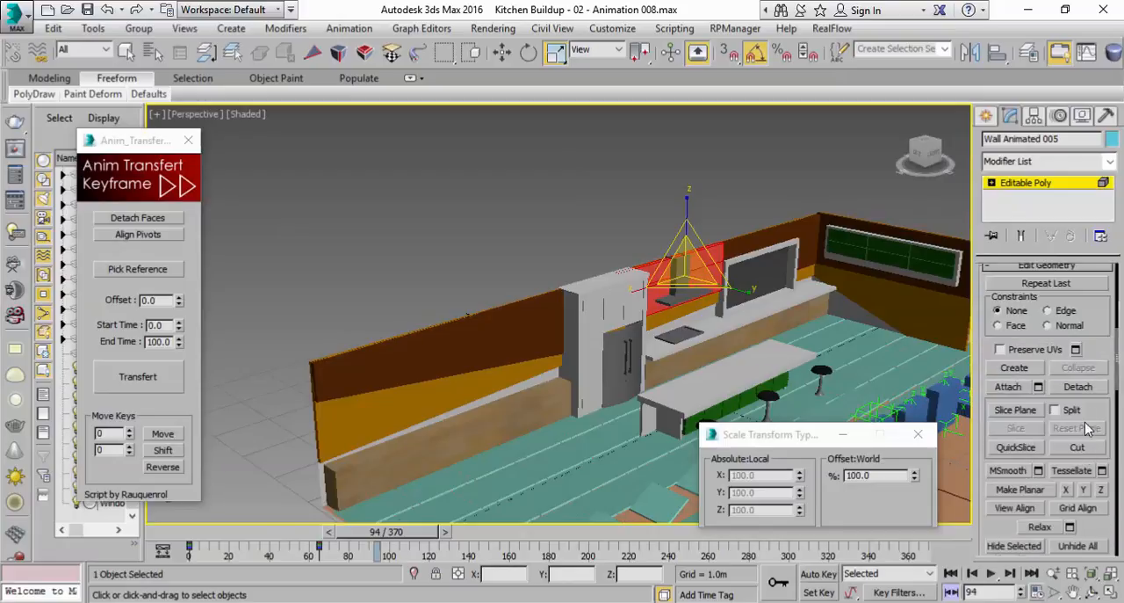
pyautogui.click(1088, 388)
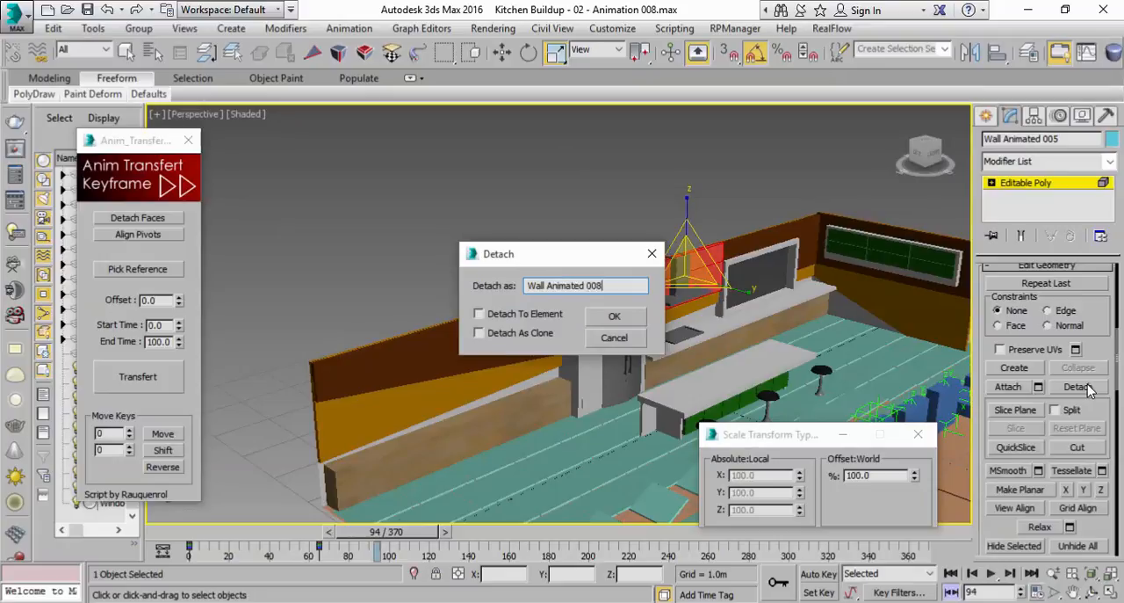
pyautogui.click(617, 318)
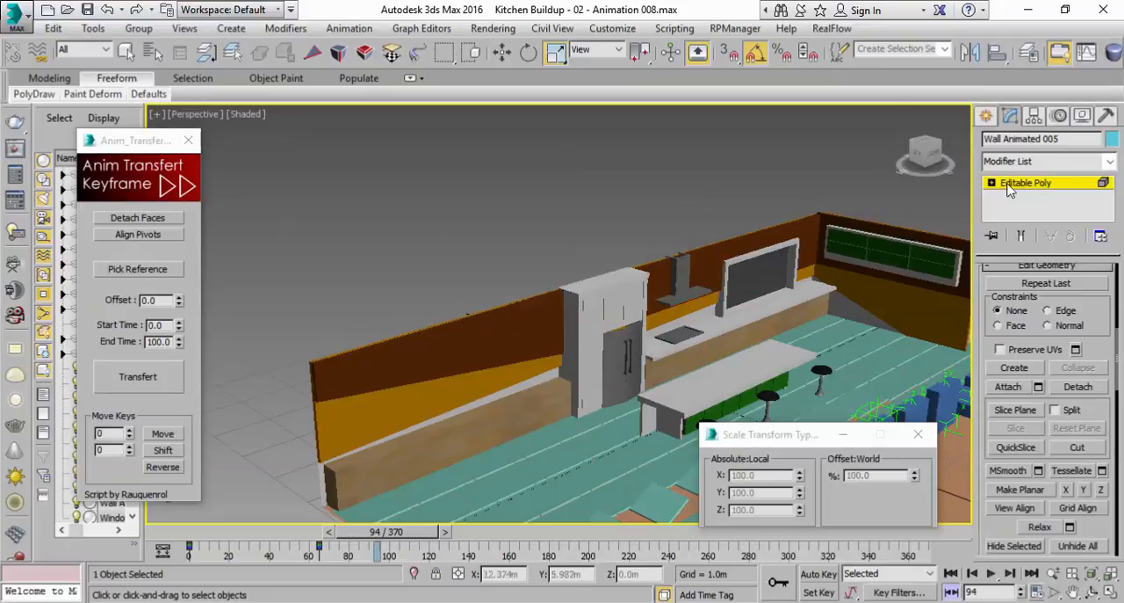
pyautogui.click(1046, 182)
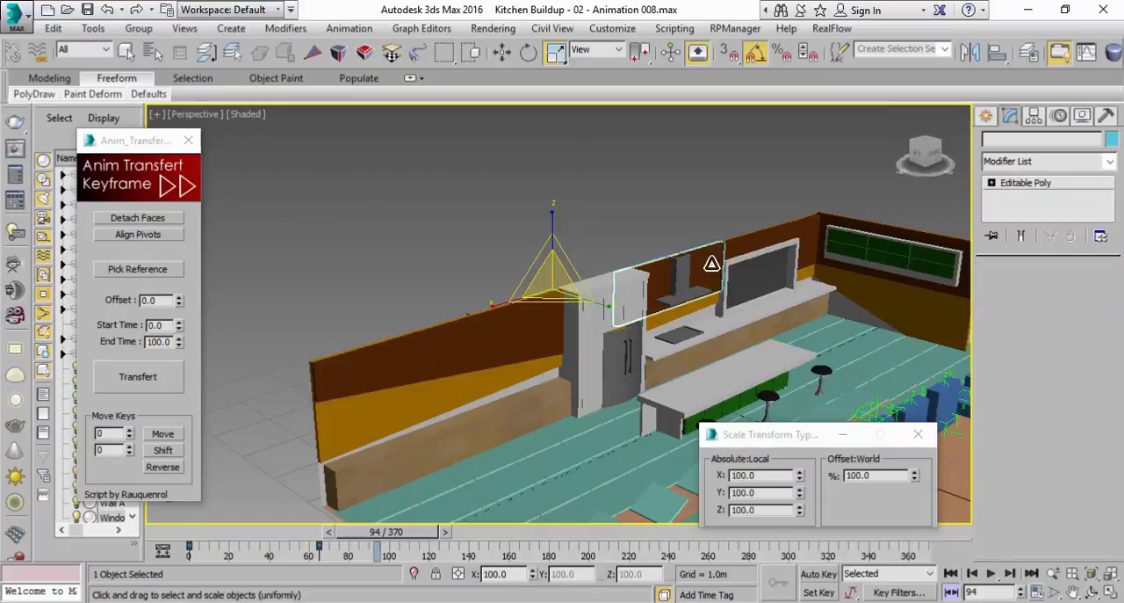
# Move only the detached wall piece's pivot along the wall onto the piece itself, near the range hood
pyautogui.click(1033, 118)
pyautogui.click(1048, 203)
pyautogui.press('w')
pyautogui.moveTo(591, 290); pyautogui.dragTo(713, 277)
pyautogui.click(1022, 204)
pyautogui.click(1010, 116)
# With Auto Key on, key Wall Animated 005's scale at frame 25 as X and Y 100 and Z 0
pyautogui.click(472, 346)
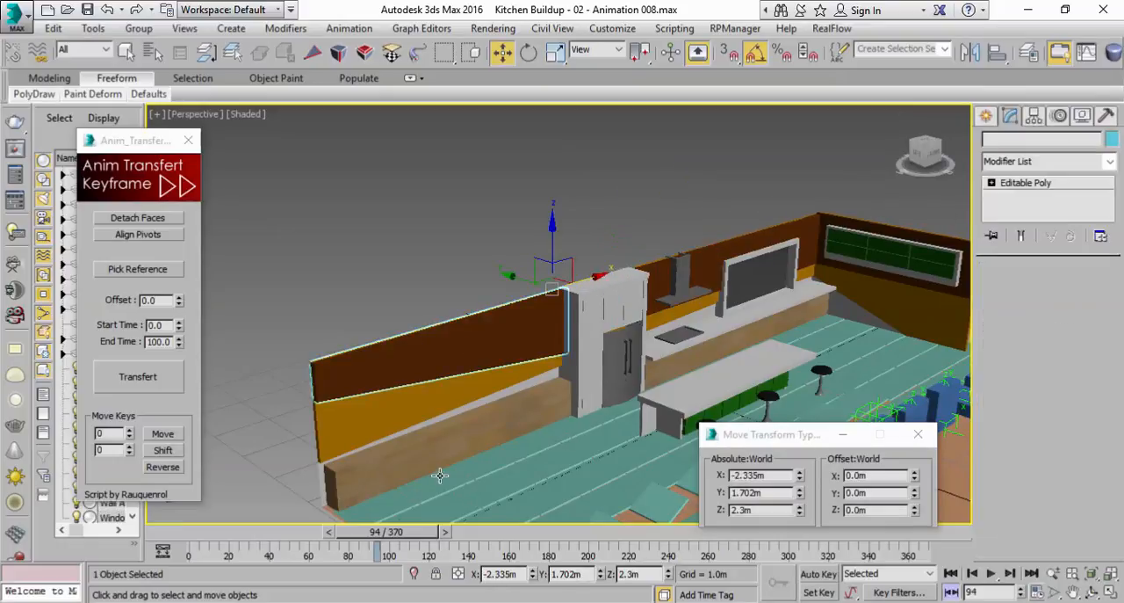
pyautogui.press('n')
pyautogui.moveTo(386, 531); pyautogui.dragTo(272, 550)
pyautogui.press('w')
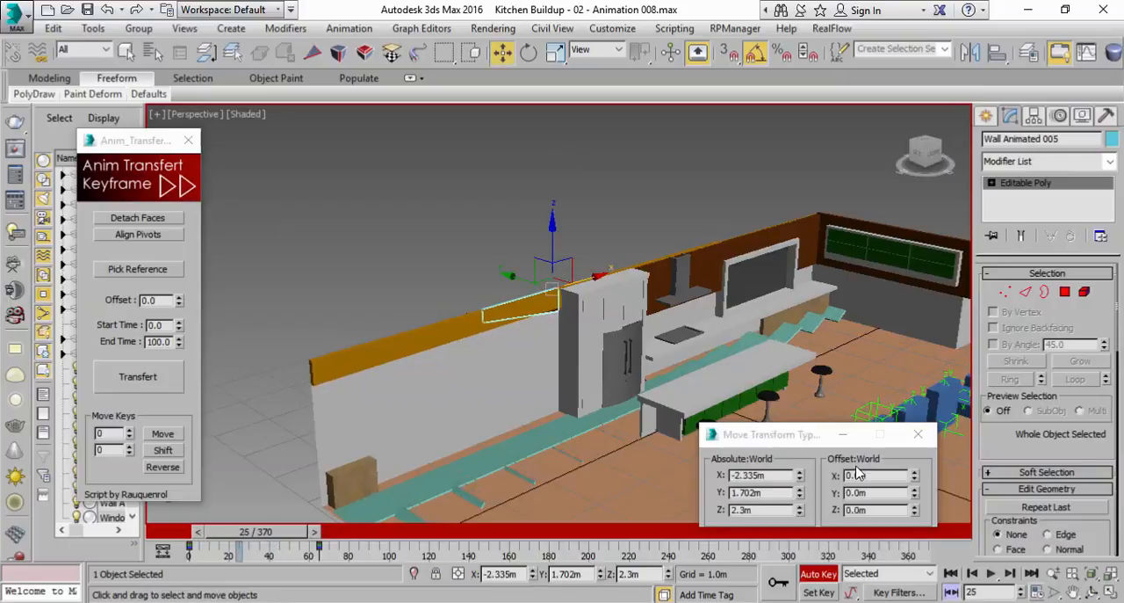
pyautogui.click(556, 54)
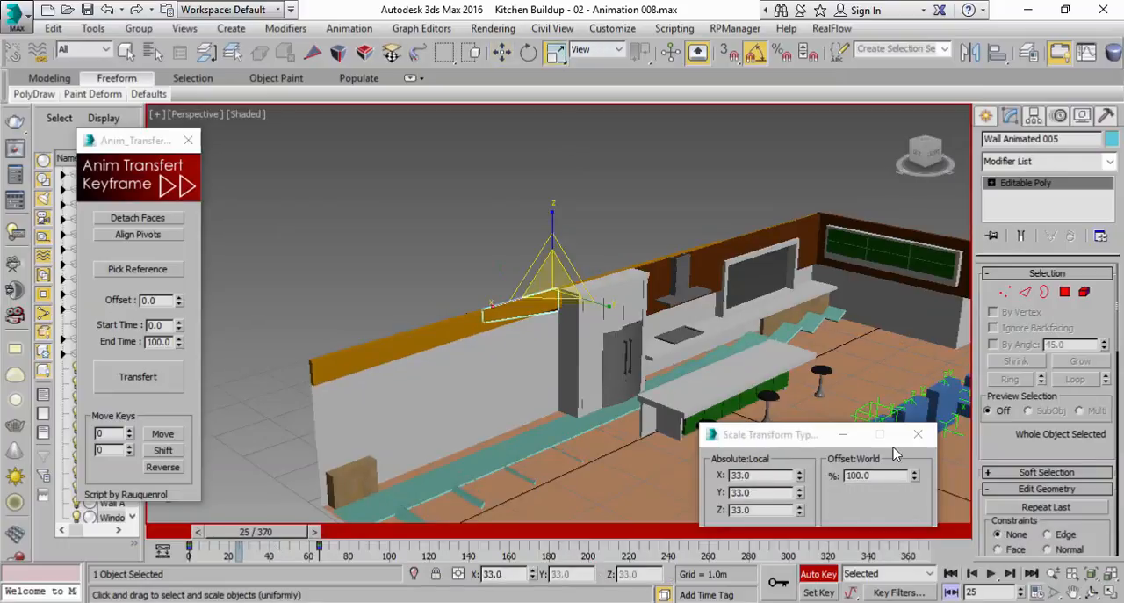
pyautogui.moveTo(799, 515); pyautogui.dragTo(823, 369)
pyautogui.rightClick(801, 509)
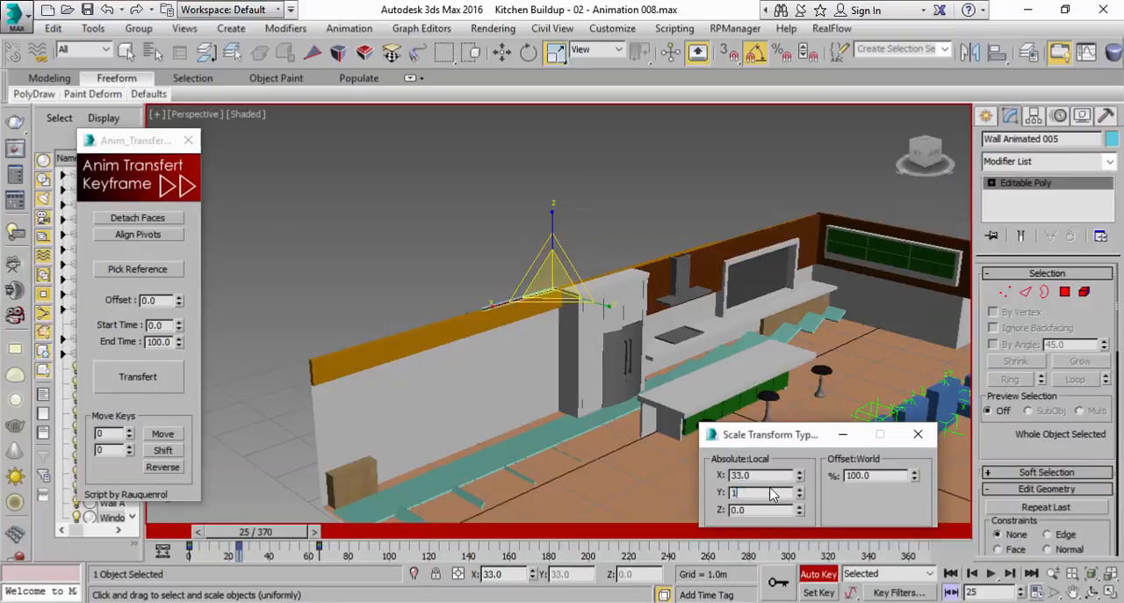
pyautogui.press('Tab')
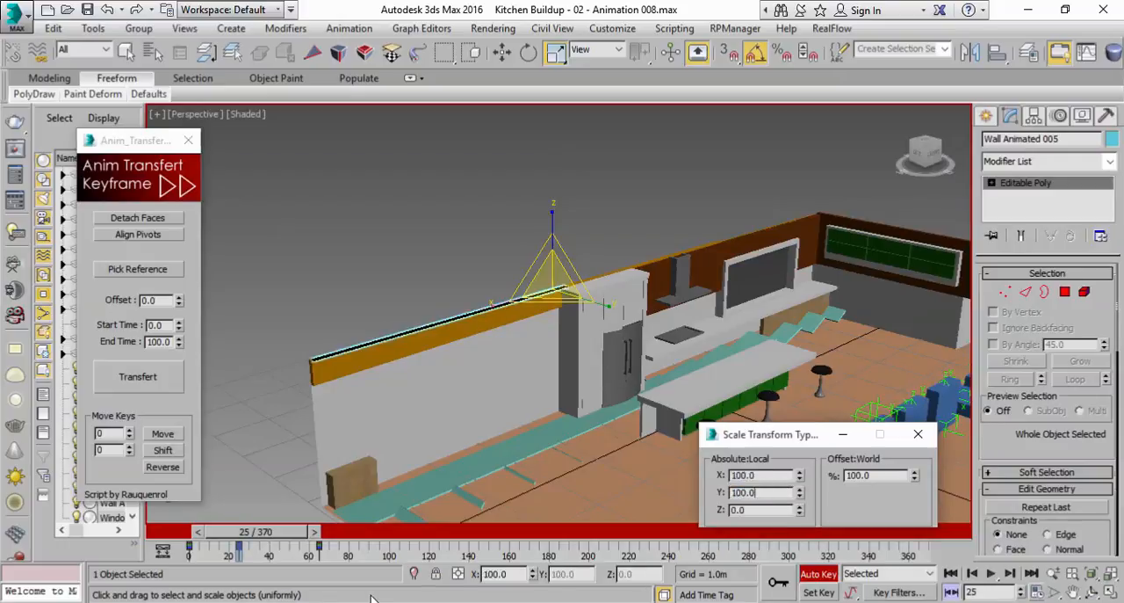
# Play the animation twice from frame 0 to review Wall Animated 005's build-up
pyautogui.click(991, 572)
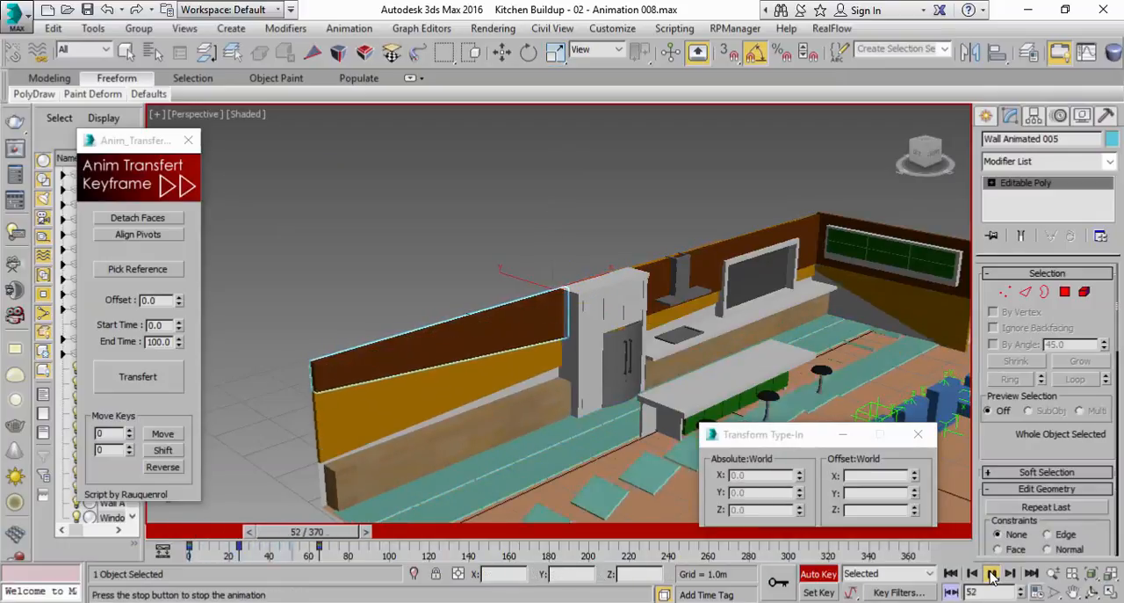
pyautogui.click(993, 575)
pyautogui.moveTo(363, 534); pyautogui.dragTo(166, 540)
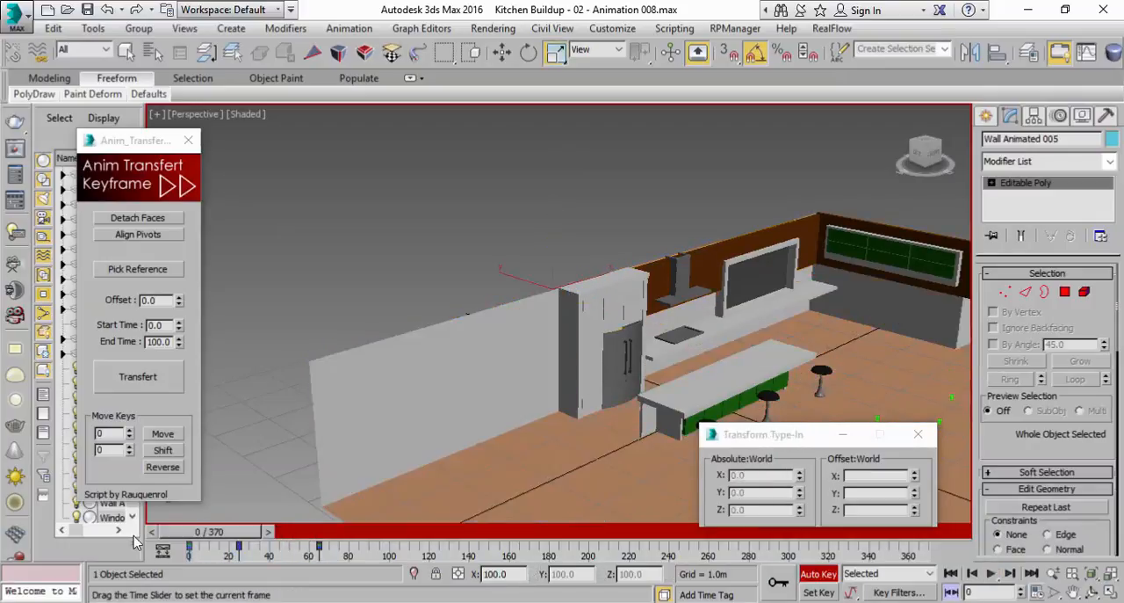
pyautogui.click(993, 574)
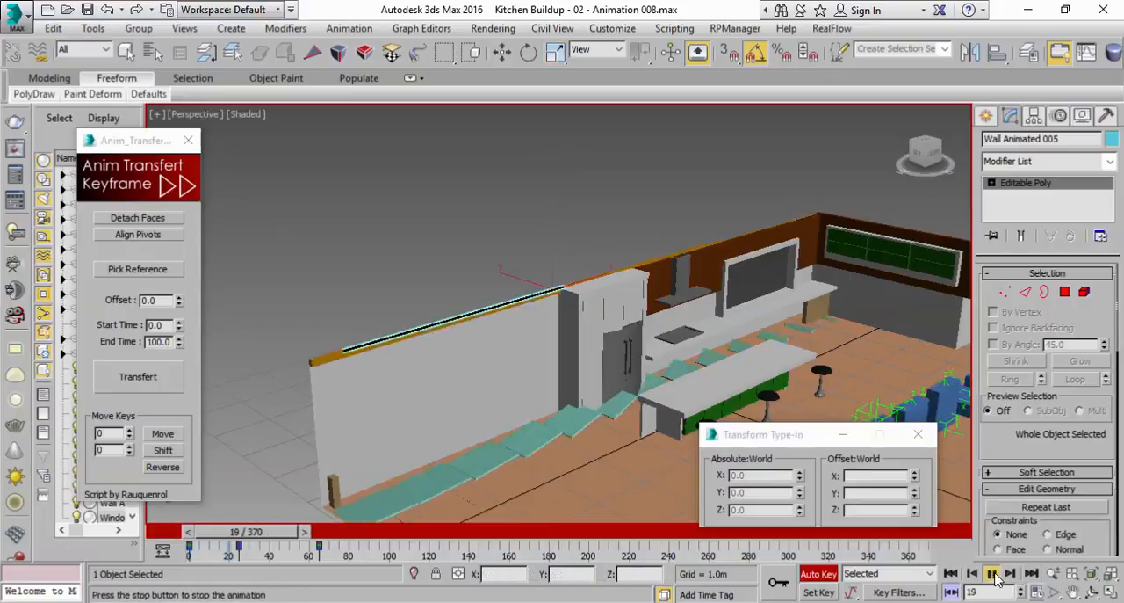
pyautogui.click(992, 574)
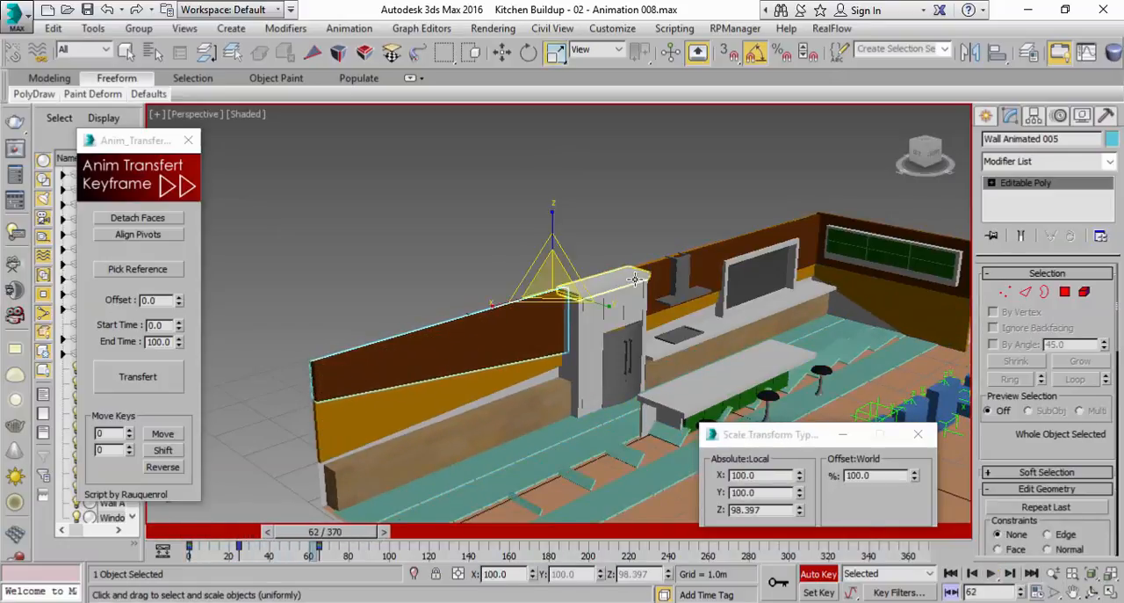
# Key Wall Animated 009's current scale at frame 68 and scale it to 0 on all axes at frame 0
pyautogui.click(344, 534)
pyautogui.moveTo(344, 538); pyautogui.dragTo(354, 537)
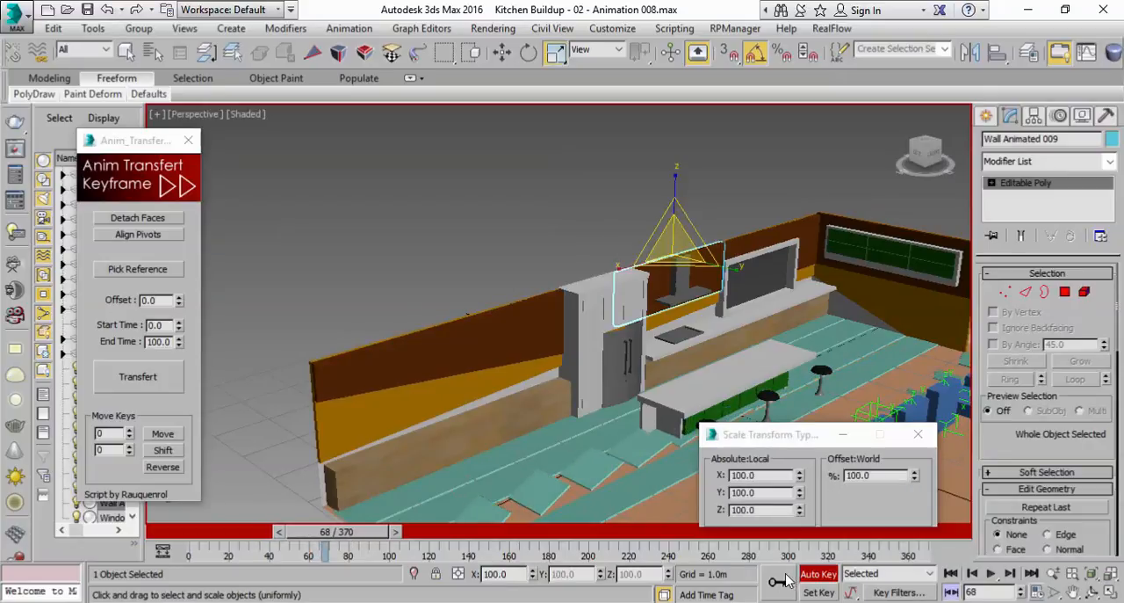
pyautogui.moveTo(358, 541); pyautogui.dragTo(126, 537)
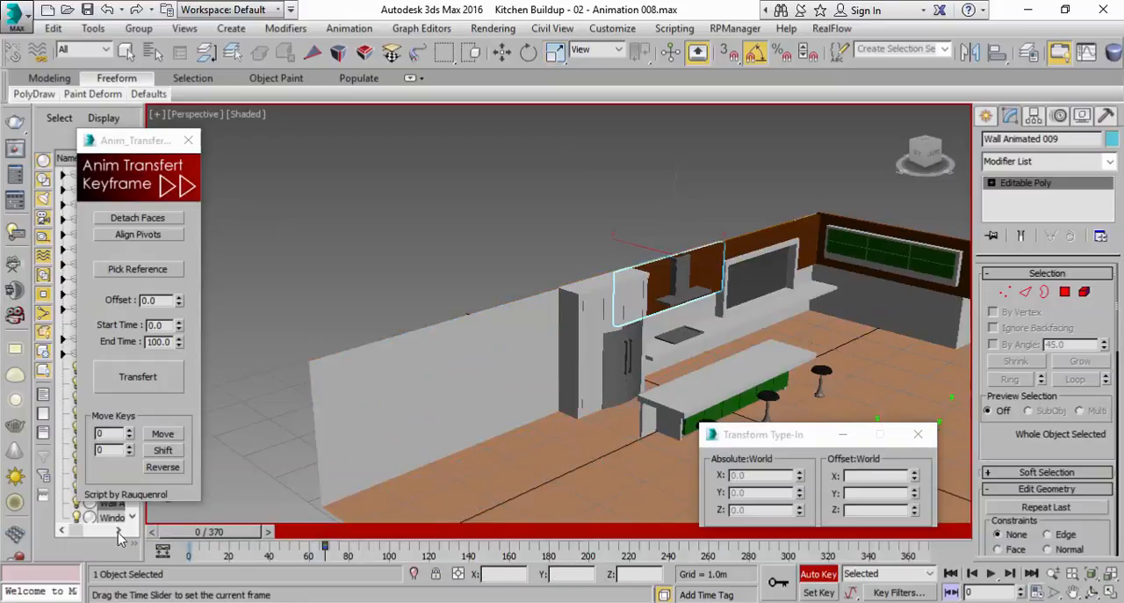
pyautogui.rightClick(914, 477)
pyautogui.scroll(6, 606, 404)
pyautogui.keyDown('alt'); pyautogui.moveTo(617, 358); pyautogui.dragTo(572, 378, button='middle'); pyautogui.keyUp('alt')
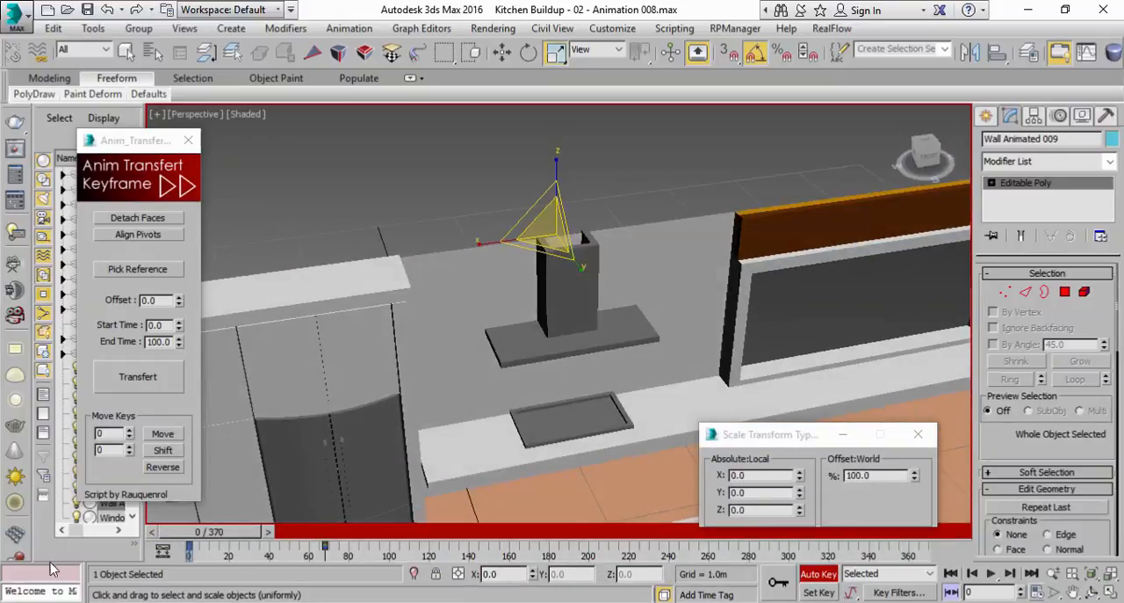
# Key Wall Animated 009's scale at frame 27 with X and Y at 100 and Z at 0
pyautogui.moveTo(185, 545); pyautogui.dragTo(237, 543)
pyautogui.press('r')
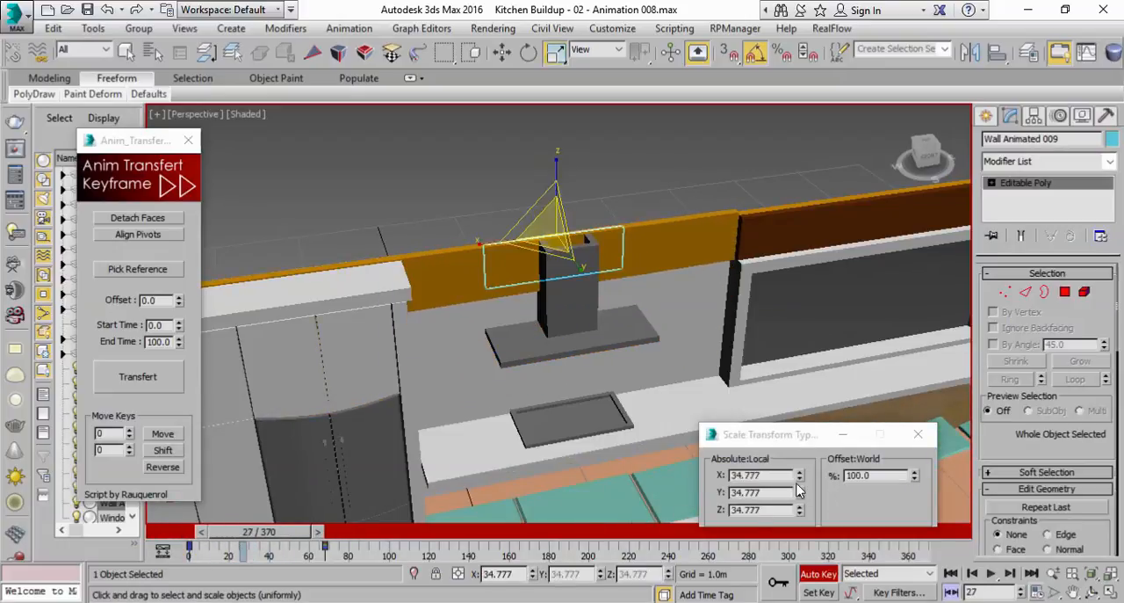
pyautogui.moveTo(799, 497); pyautogui.dragTo(803, 434)
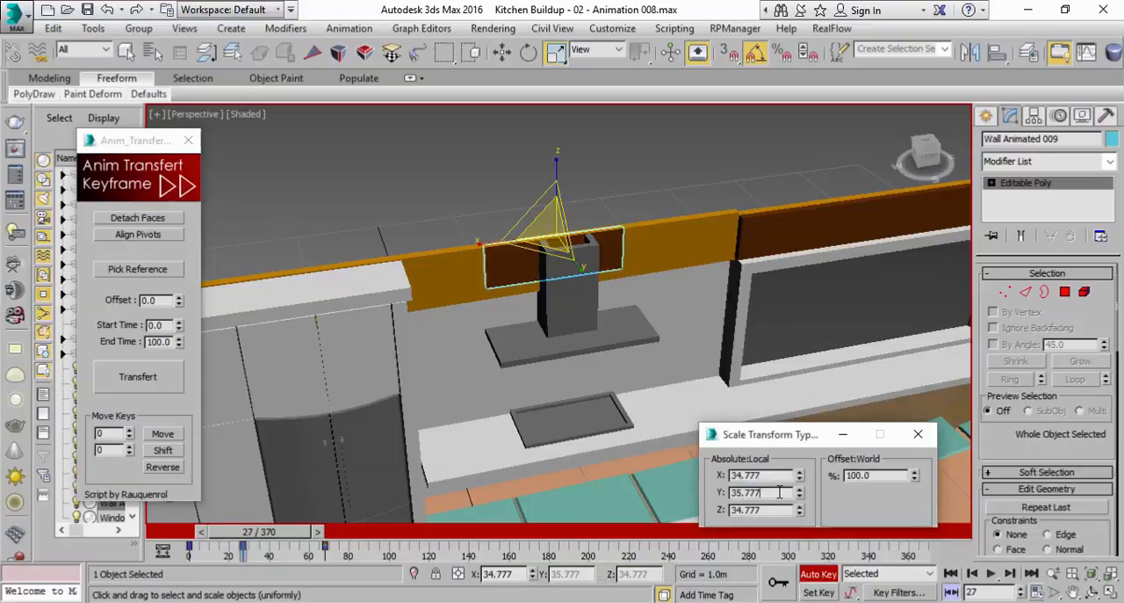
pyautogui.press('Return')
pyautogui.moveTo(800, 476); pyautogui.dragTo(801, 412)
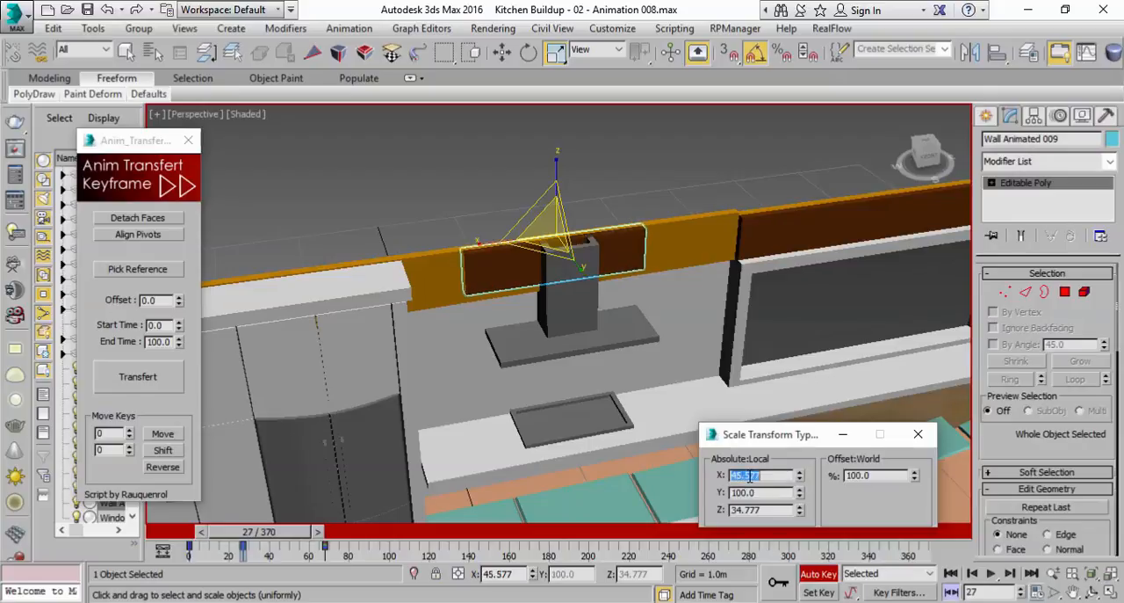
pyautogui.press('Return')
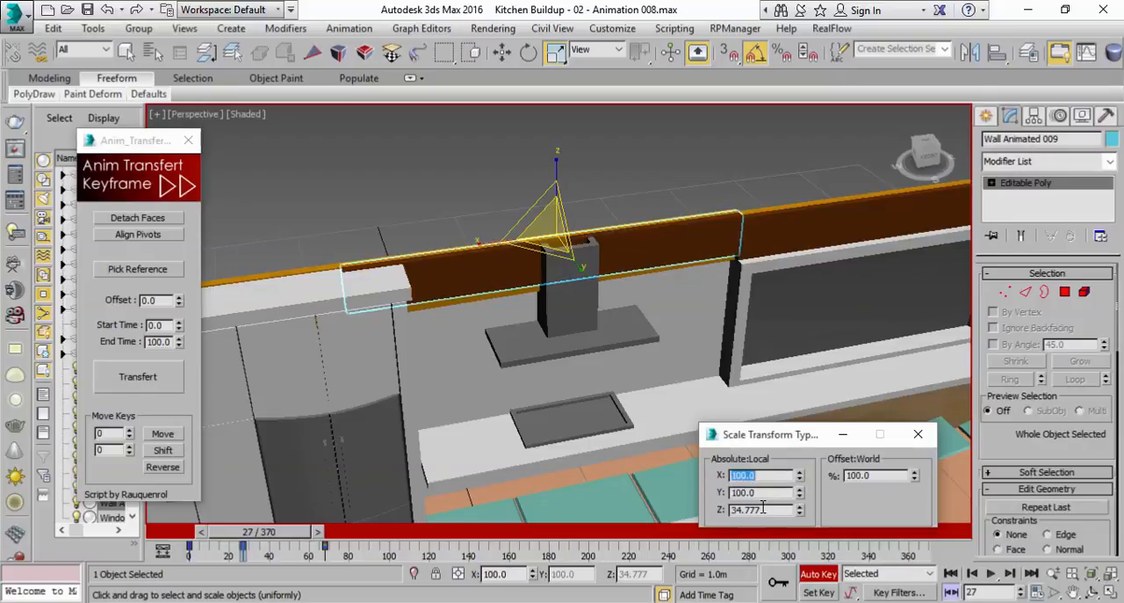
pyautogui.rightClick(798, 514)
# Shift Wall Animated 009's three scale keys along the timeline to about frames 16, 43 and 75
pyautogui.scroll(-3, 677, 356)
pyautogui.keyDown('alt'); pyautogui.moveTo(572, 389); pyautogui.dragTo(634, 356, button='middle'); pyautogui.keyUp('alt')
pyautogui.moveTo(301, 533); pyautogui.dragTo(197, 537)
pyautogui.scroll(-5, 490, 369)
pyautogui.moveTo(508, 365); pyautogui.dragTo(672, 276, button='middle')
pyautogui.moveTo(627, 311); pyautogui.dragTo(581, 386, button='middle')
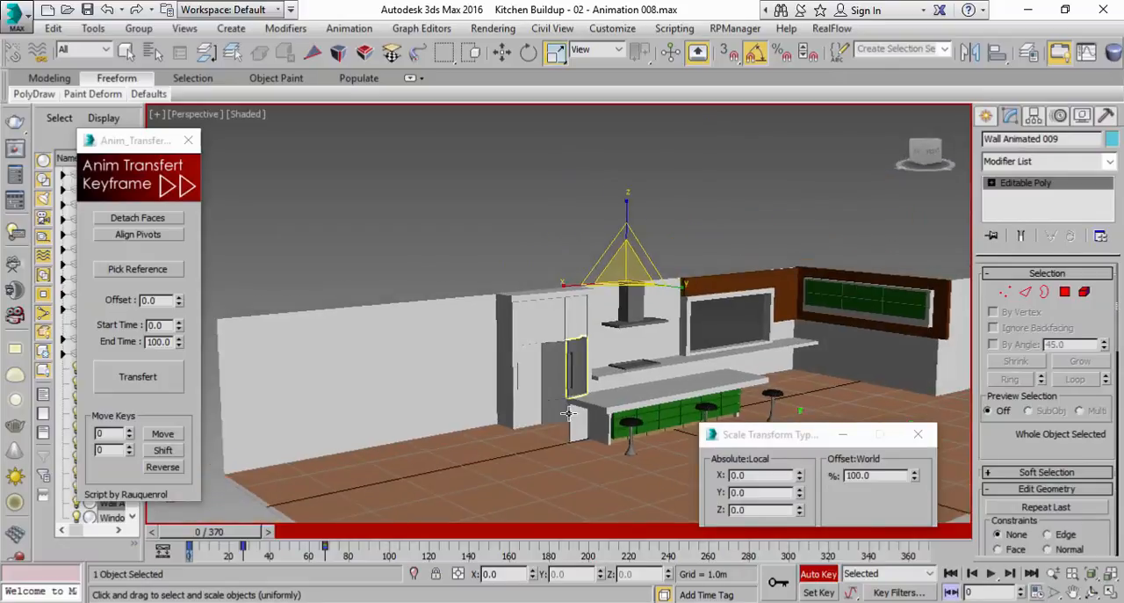
pyautogui.moveTo(256, 536); pyautogui.dragTo(316, 538)
pyautogui.press('r')
pyautogui.moveTo(189, 545)
pyautogui.mouseDown()
pyautogui.moveTo(223, 549)
pyautogui.moveTo(243, 538)
pyautogui.moveTo(223, 535)
pyautogui.moveTo(259, 533)
pyautogui.moveTo(174, 529)
pyautogui.mouseUp()
pyautogui.press('r')
# Replay the animation from frame 0 to review the retimed build-up of Wall Animated 009
pyautogui.click(951, 572)
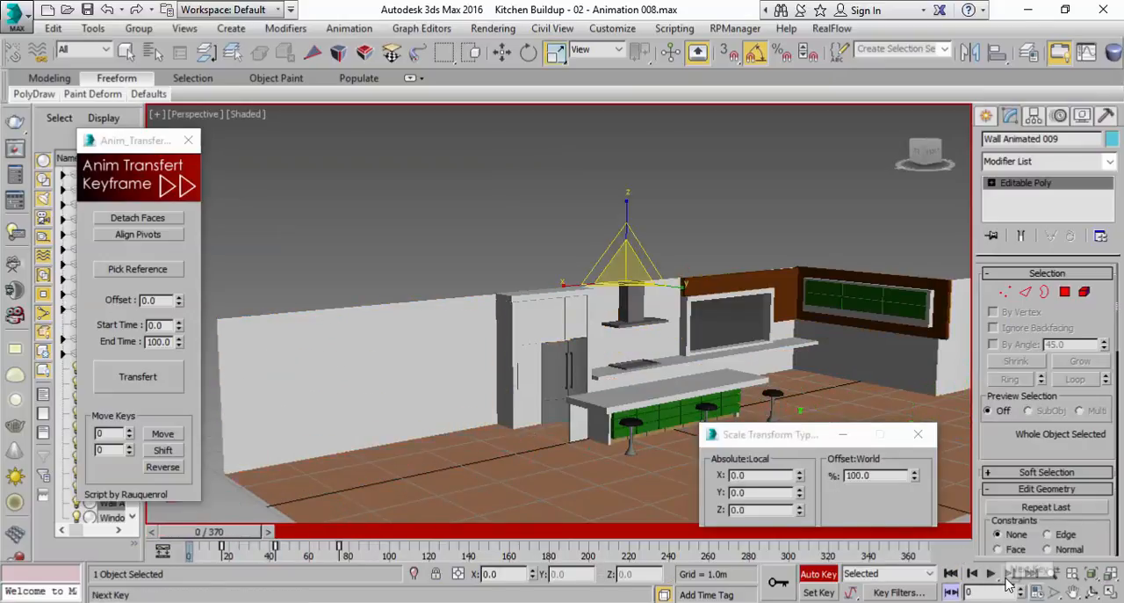
pyautogui.click(1010, 573)
pyautogui.click(993, 575)
pyautogui.click(954, 572)
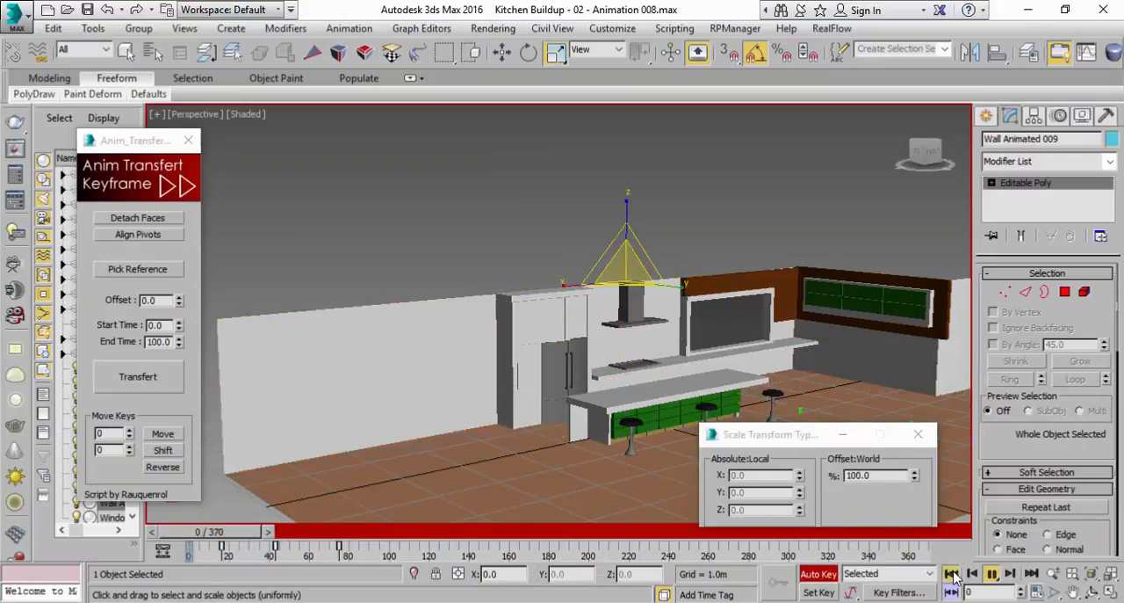
pyautogui.click(990, 574)
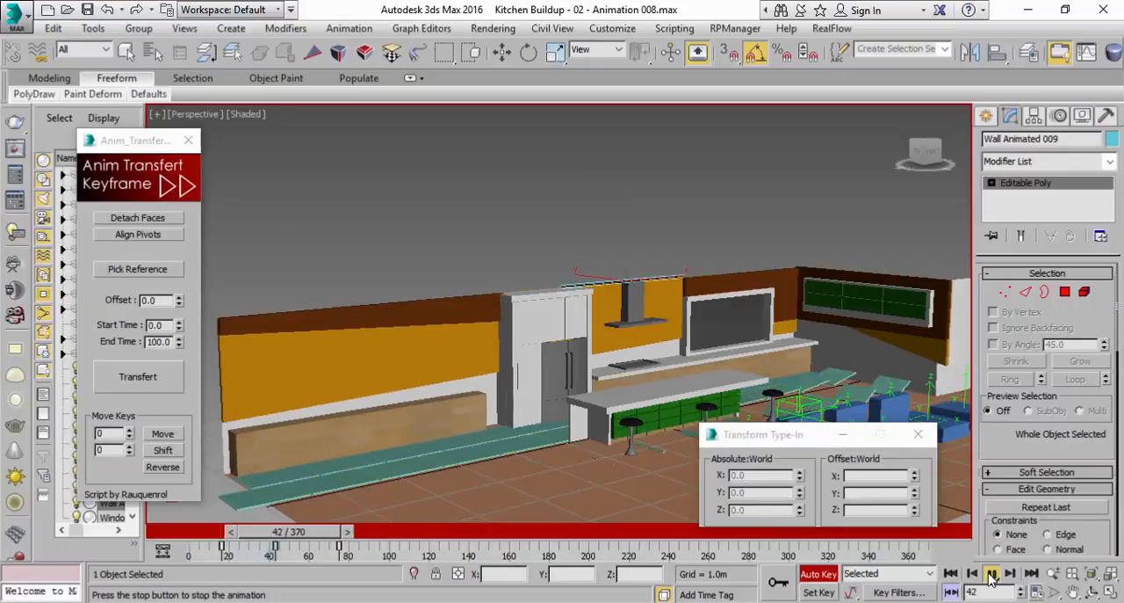
pyautogui.click(992, 576)
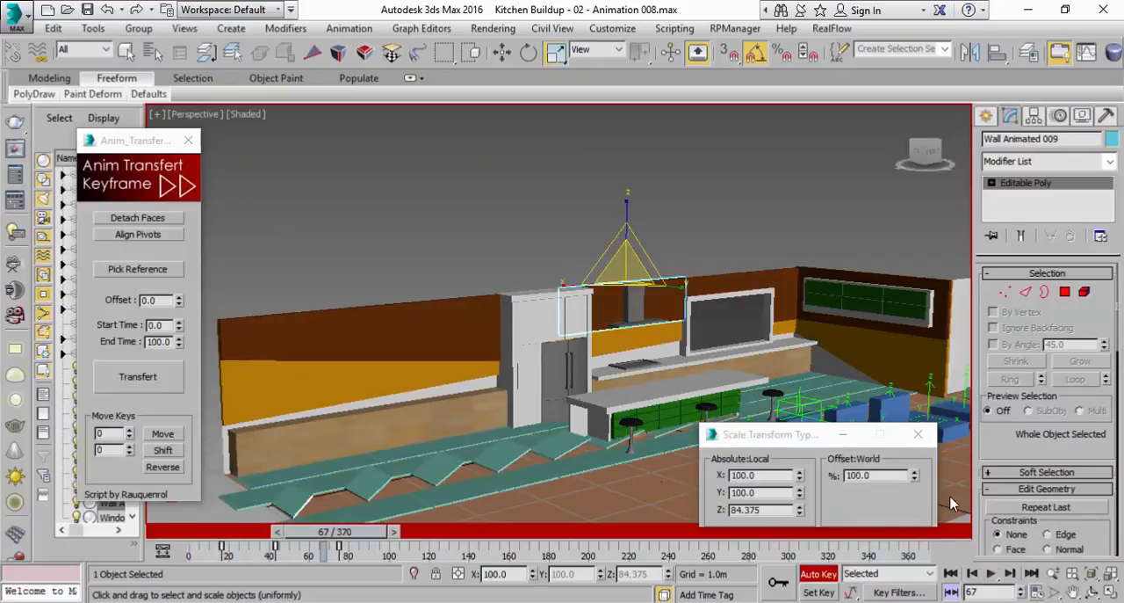
# Key Wall Animated 006's current scale at frame 67 and scale it to 0 on all axes at frame 19
pyautogui.click(744, 281)
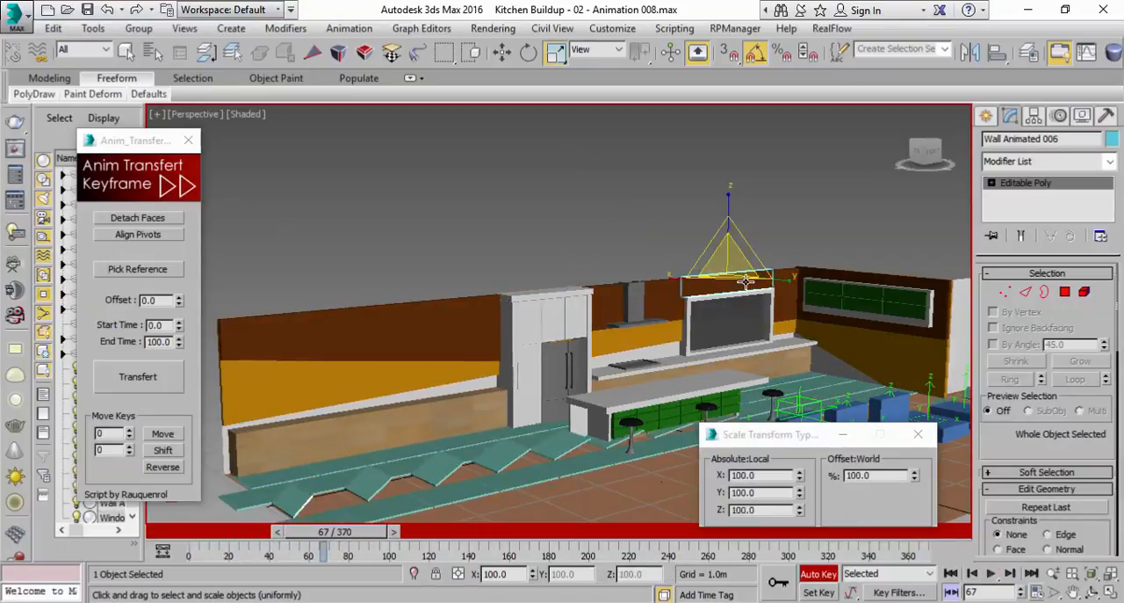
pyautogui.scroll(3, 639, 442)
pyautogui.moveTo(637, 447); pyautogui.dragTo(461, 457, button='middle')
pyautogui.moveTo(570, 370); pyautogui.dragTo(493, 440, button='middle')
pyautogui.press('q')
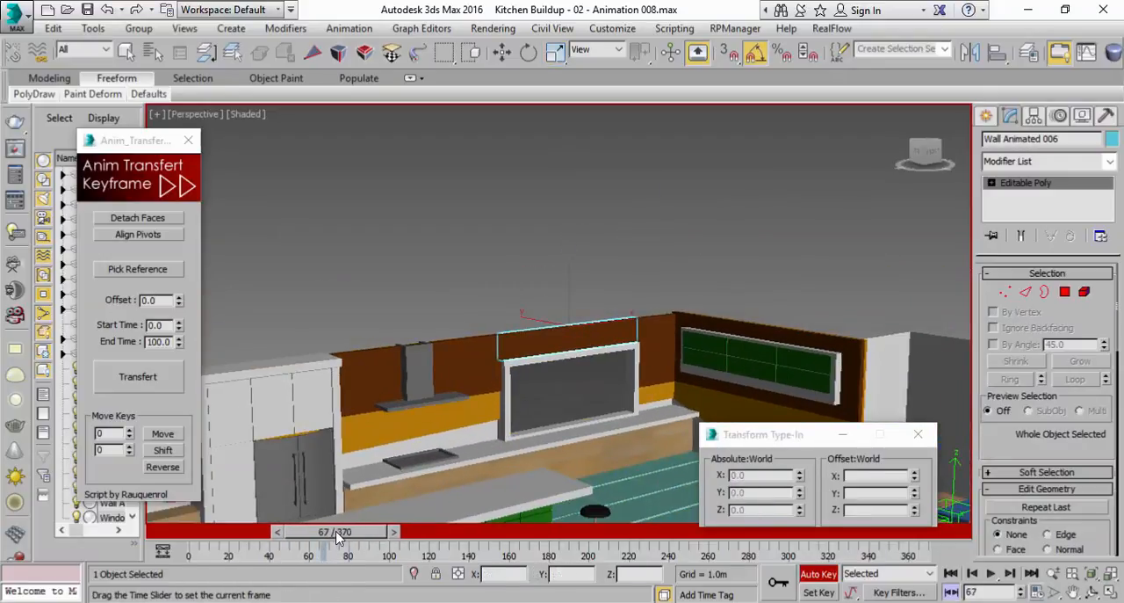
pyautogui.press('r')
pyautogui.press('q')
pyautogui.moveTo(362, 533); pyautogui.dragTo(271, 534)
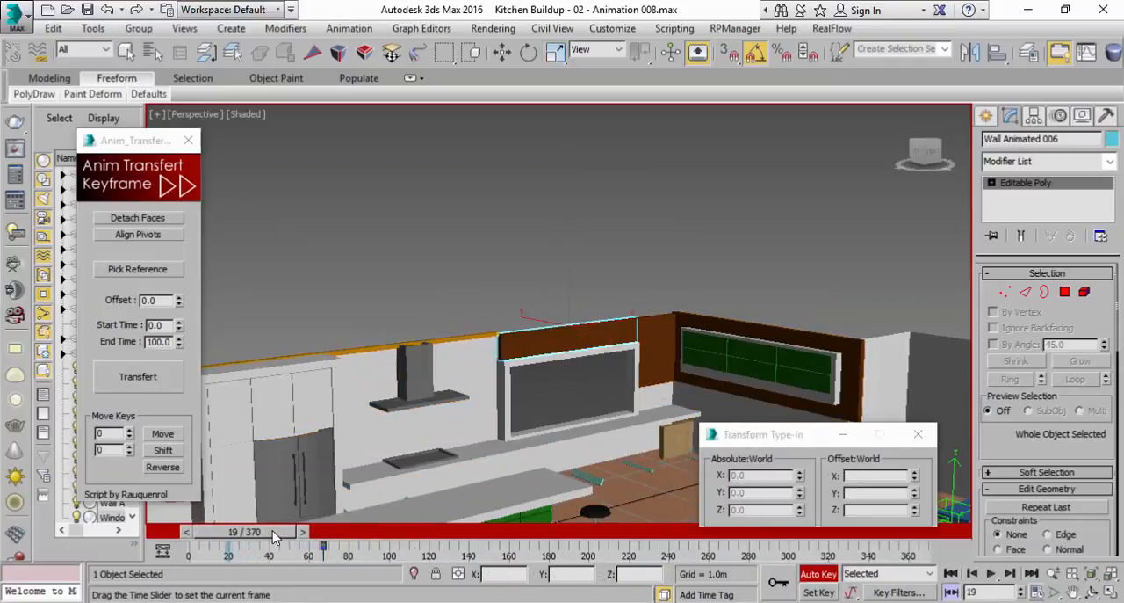
pyautogui.press('r')
pyautogui.rightClick(914, 482)
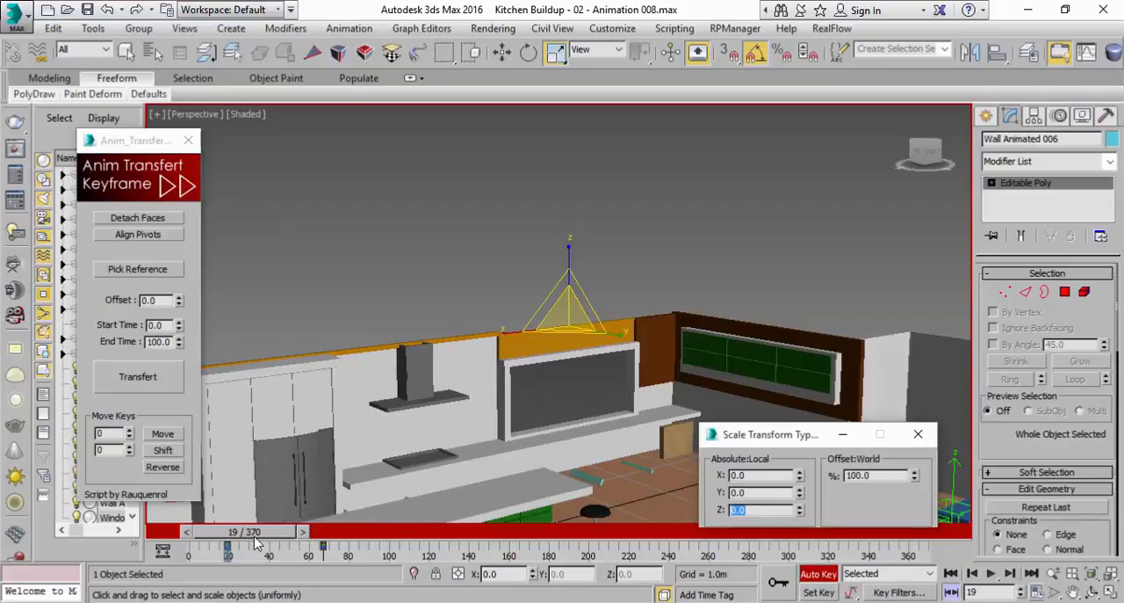
# Key Wall Animated 006's scale at frame 40 with X and Y at 100 and Z at 0
pyautogui.press('q')
pyautogui.moveTo(257, 542); pyautogui.dragTo(292, 539)
pyautogui.press('r')
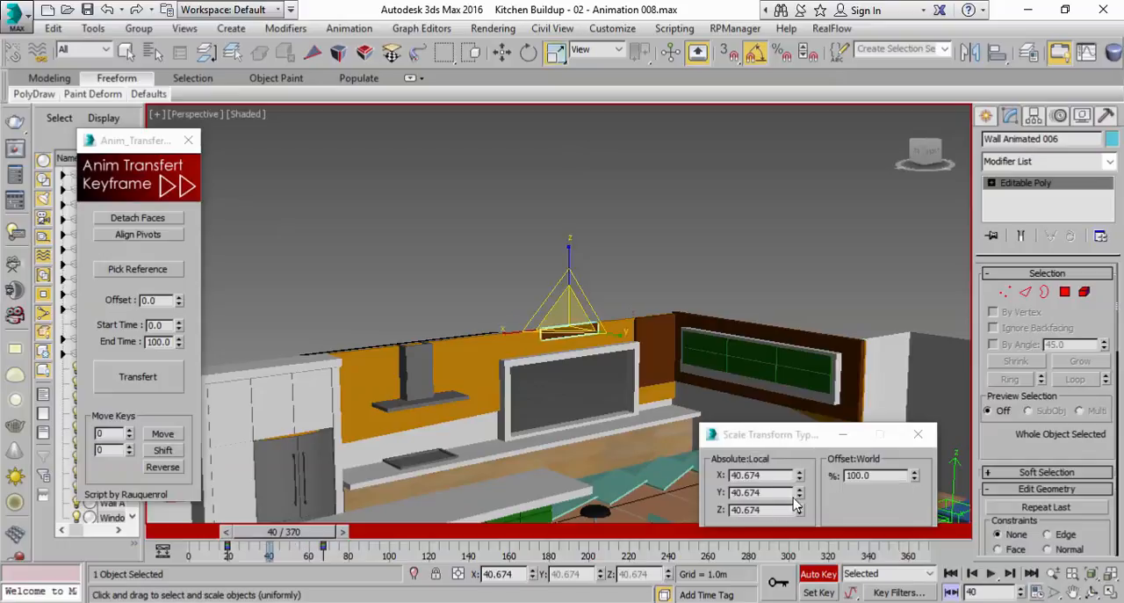
pyautogui.moveTo(801, 513); pyautogui.dragTo(800, 467)
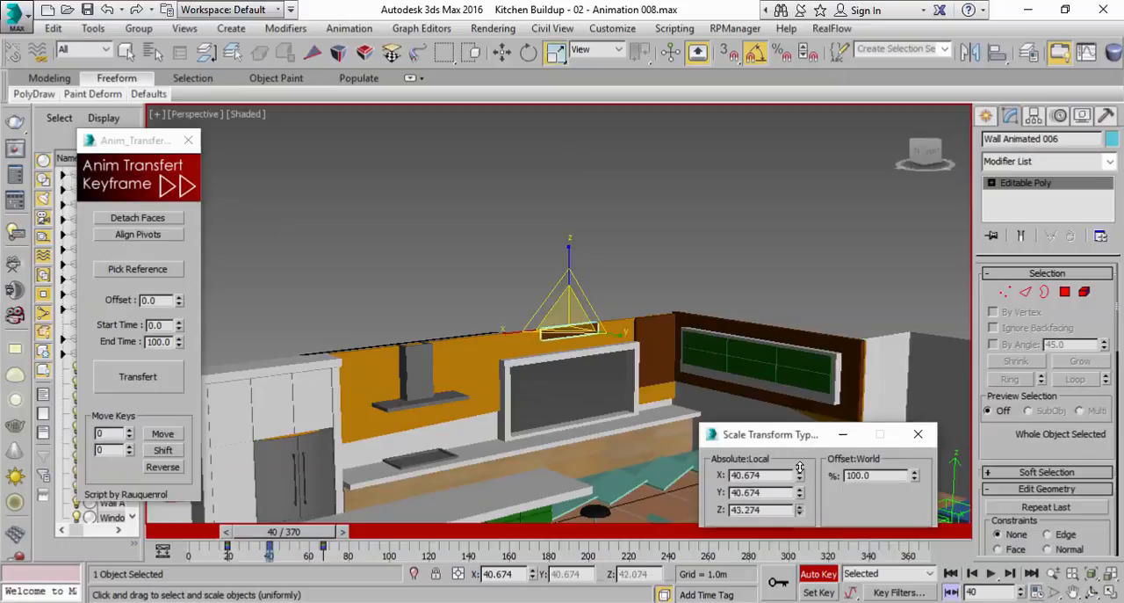
pyautogui.rightClick(798, 513)
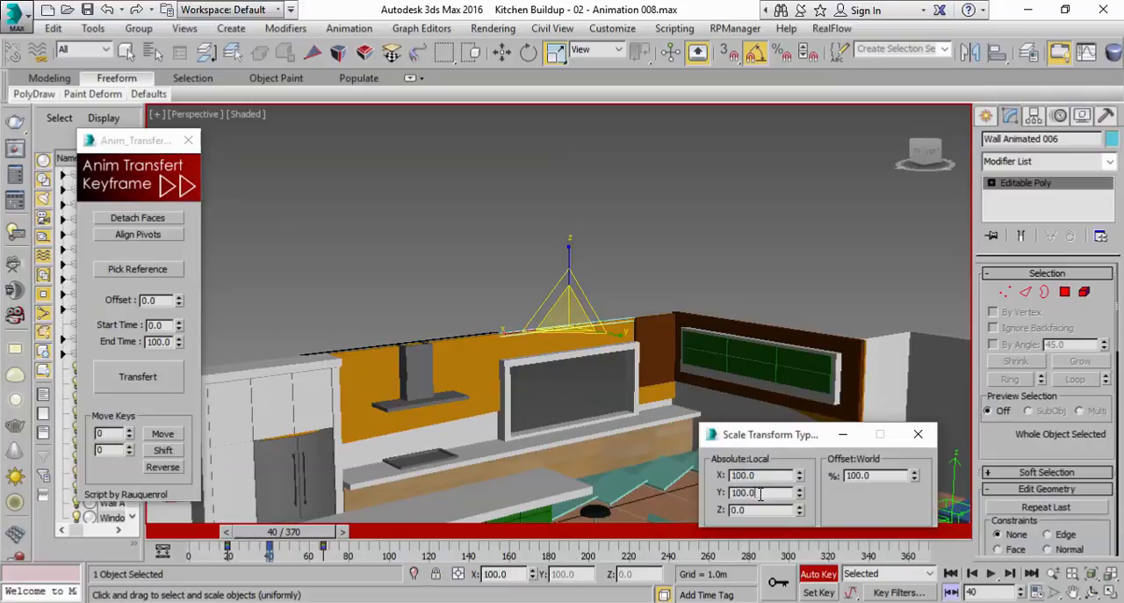
# Move Wall Animated 006's first scale key to about frame 30 and its middle key to about frame 47
pyautogui.moveTo(283, 533); pyautogui.dragTo(326, 537)
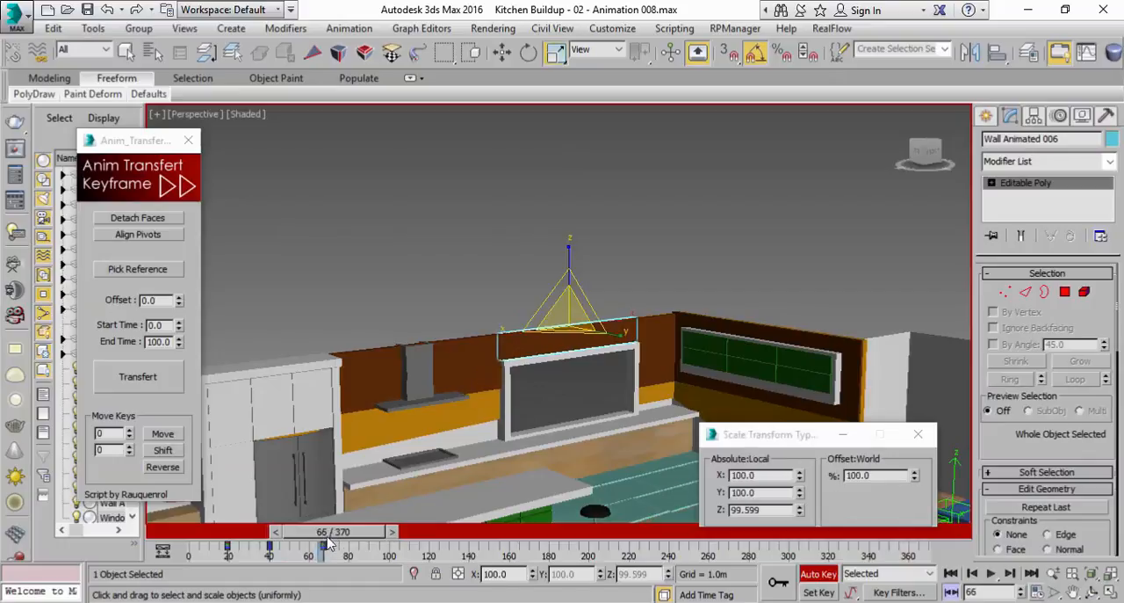
pyautogui.click(237, 535)
pyautogui.moveTo(239, 543)
pyautogui.mouseDown()
pyautogui.moveTo(332, 542)
pyautogui.moveTo(220, 545)
pyautogui.mouseUp()
pyautogui.press('r')
# Key Wall Animated 004's current scale at about frame 85 and scale it to 0 on all axes at frame 13
pyautogui.click(668, 355)
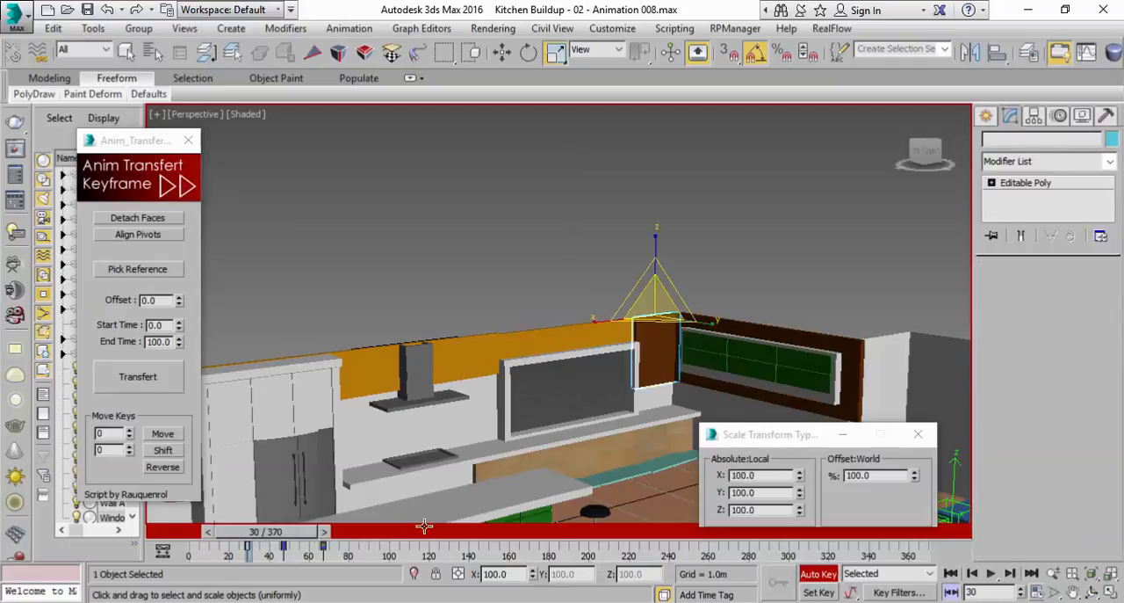
pyautogui.moveTo(298, 538); pyautogui.dragTo(262, 543)
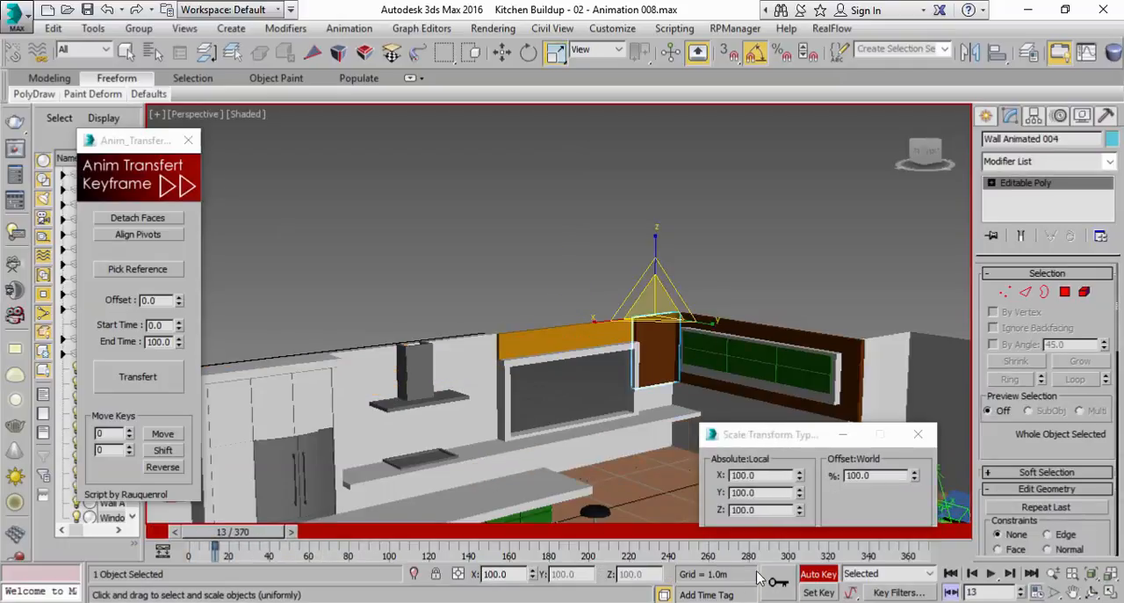
pyautogui.moveTo(250, 533); pyautogui.dragTo(389, 534)
pyautogui.click(781, 581)
pyautogui.moveTo(377, 533); pyautogui.dragTo(289, 533)
pyautogui.click(974, 573)
pyautogui.rightClick(915, 477)
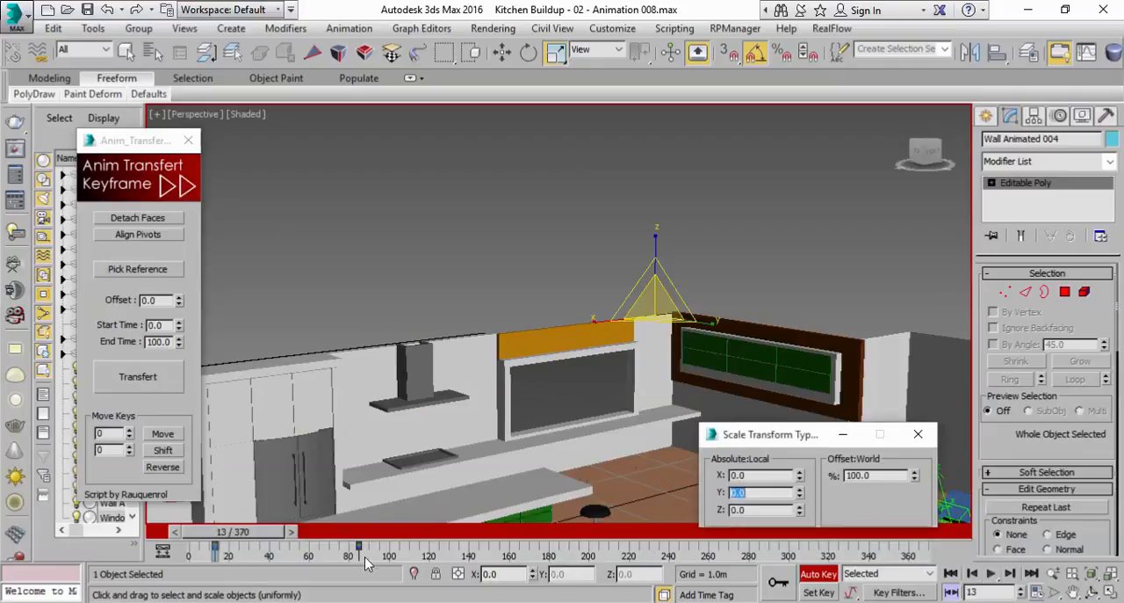
# Key Wall Animated 004's scale at frame 42 with X and Y at 100 and Z at 0
pyautogui.moveTo(235, 535); pyautogui.dragTo(300, 538)
pyautogui.press('r')
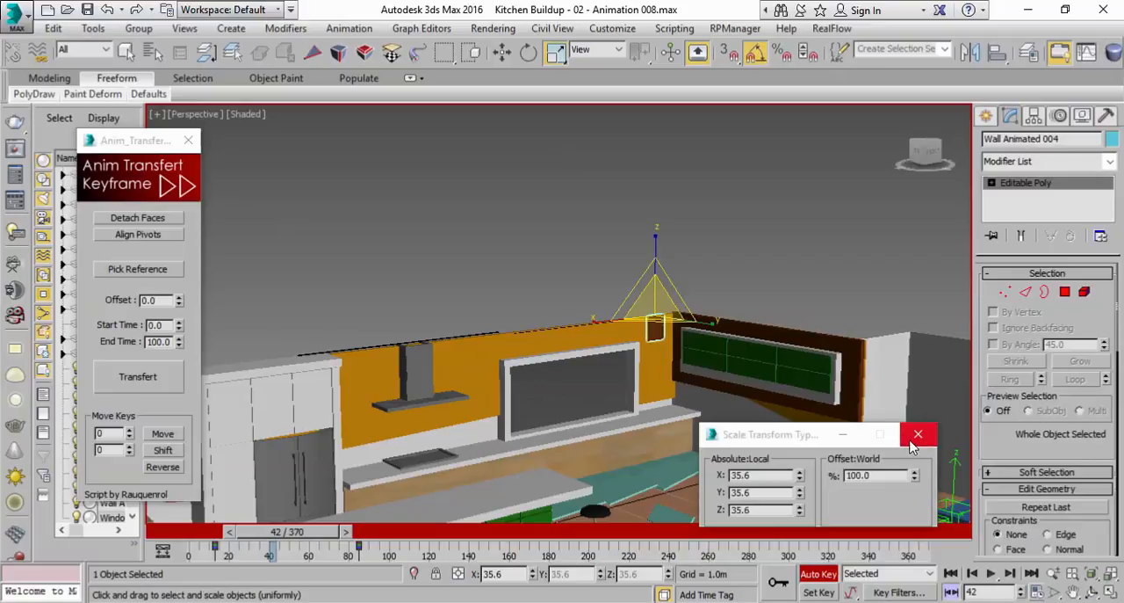
pyautogui.click(799, 513)
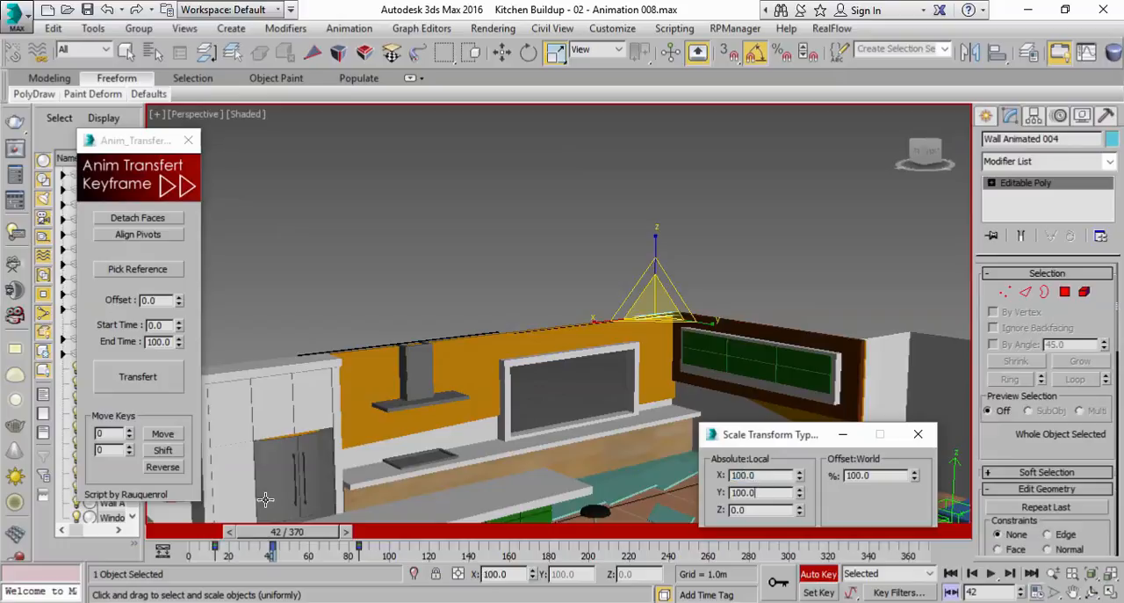
# Shift Wall Animated 004's scale keys along the timeline to about frames 29, 58 and 90
pyautogui.moveTo(285, 538); pyautogui.dragTo(321, 554)
pyautogui.press('r')
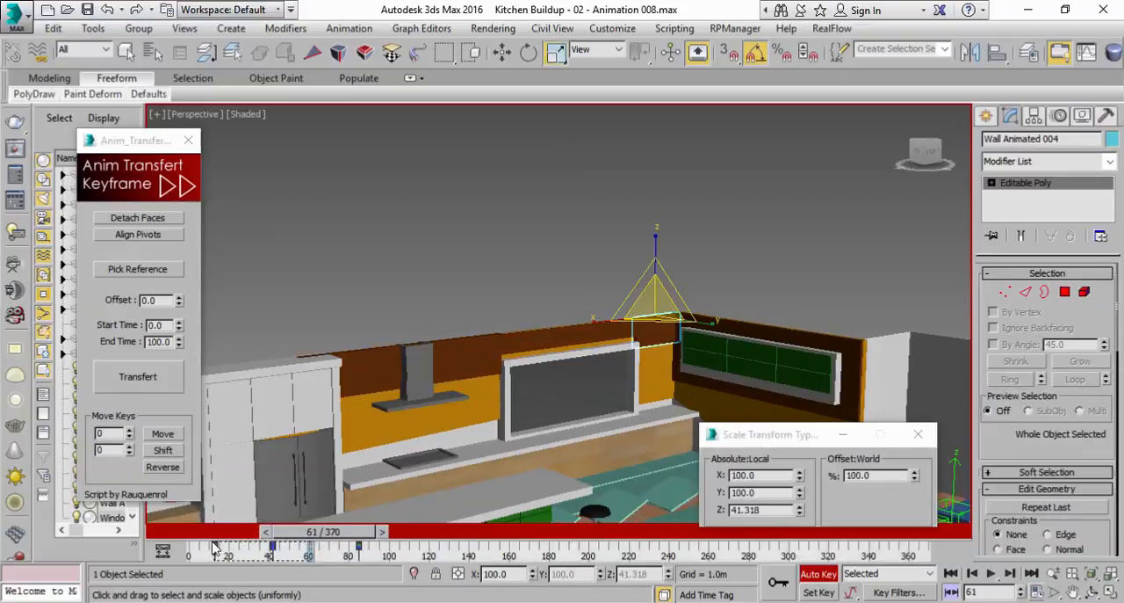
pyautogui.moveTo(213, 544); pyautogui.dragTo(384, 536)
# Key Wall Animated 007's current scale at about frame 97 and scale it to 0 on all axes at frame 45
pyautogui.click(852, 365)
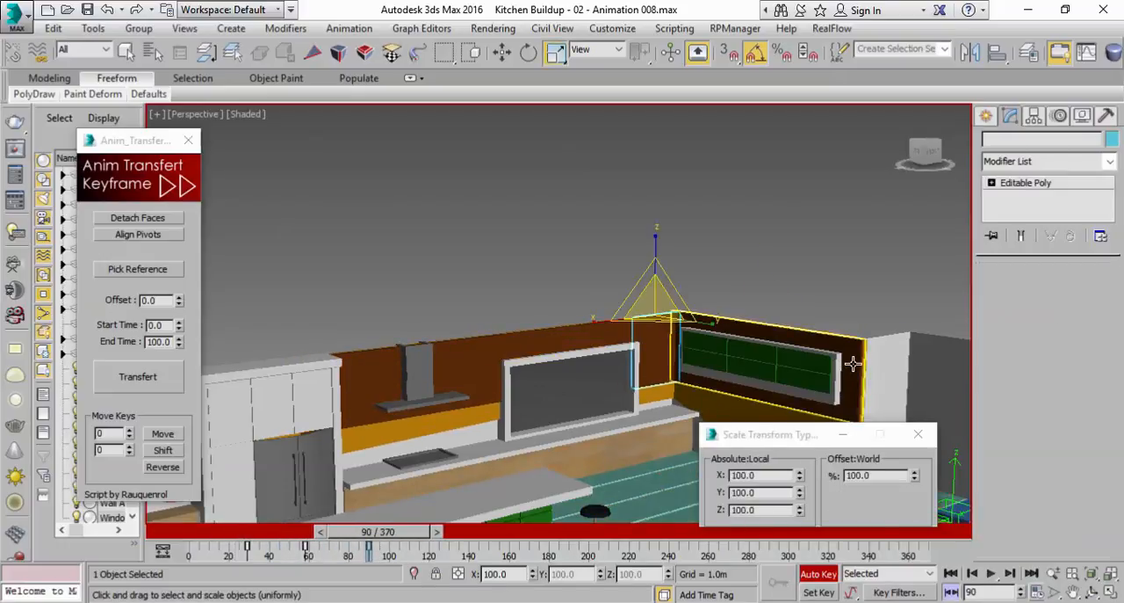
pyautogui.moveTo(855, 355); pyautogui.dragTo(686, 345, button='middle')
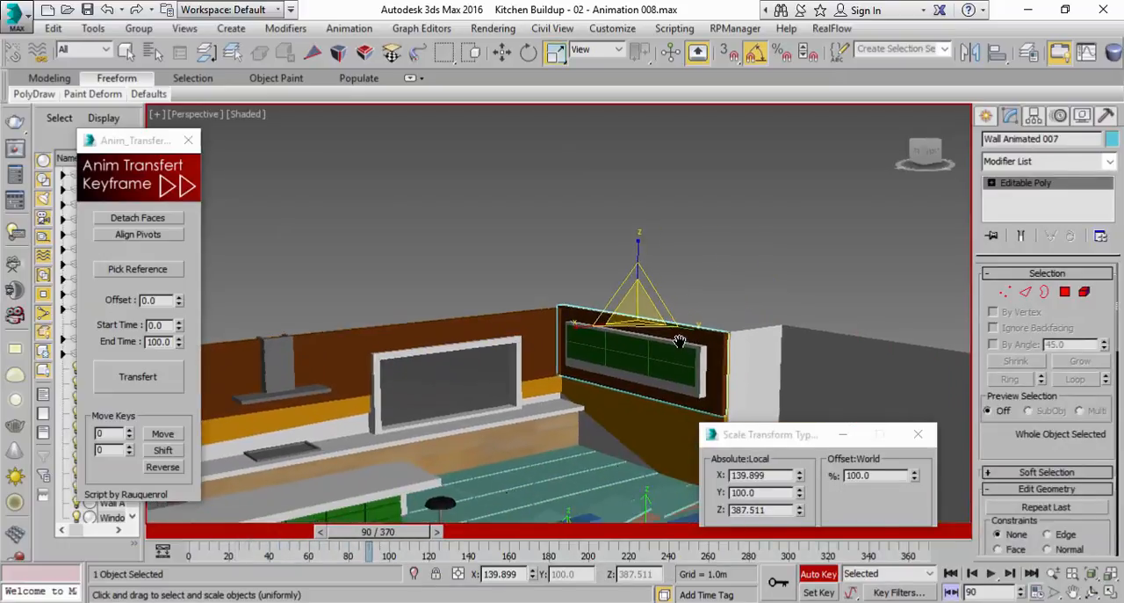
pyautogui.moveTo(393, 538); pyautogui.dragTo(353, 541)
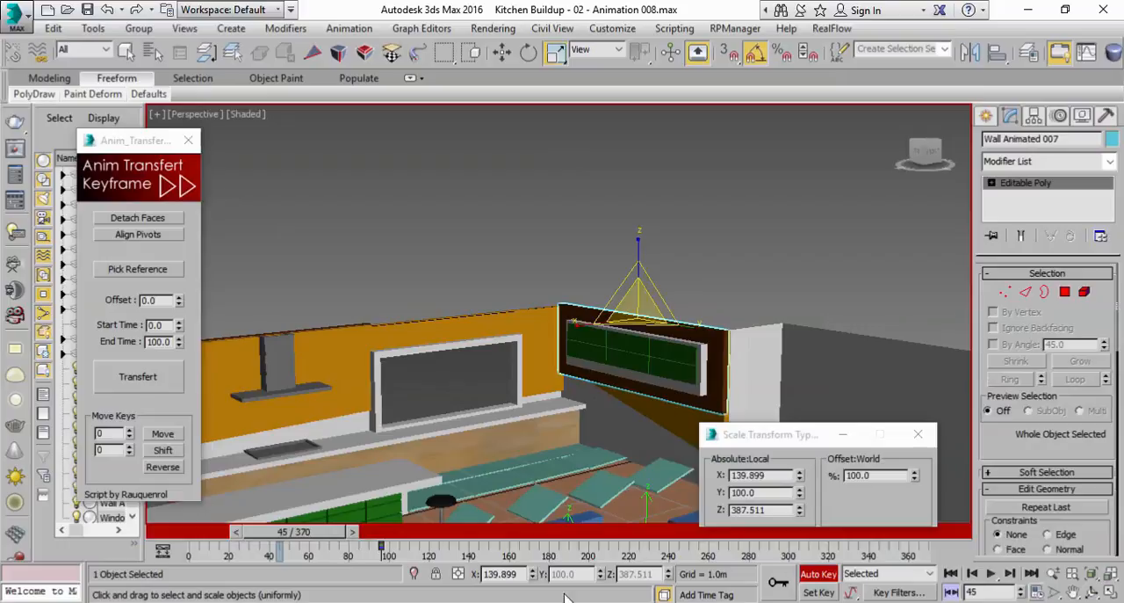
pyautogui.rightClick(915, 477)
# Key Wall Animated 007's scale at frame 70 with Y at 100, Z at 0 and X widened to at least 112
pyautogui.moveTo(314, 539); pyautogui.dragTo(361, 540)
pyautogui.click(800, 507)
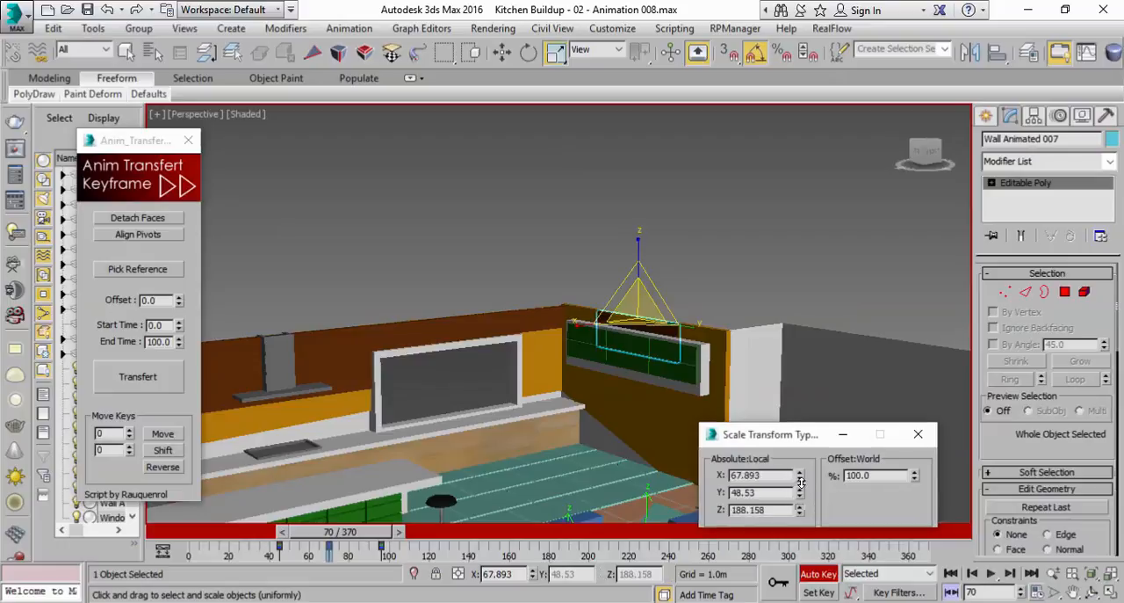
pyautogui.rightClick(799, 513)
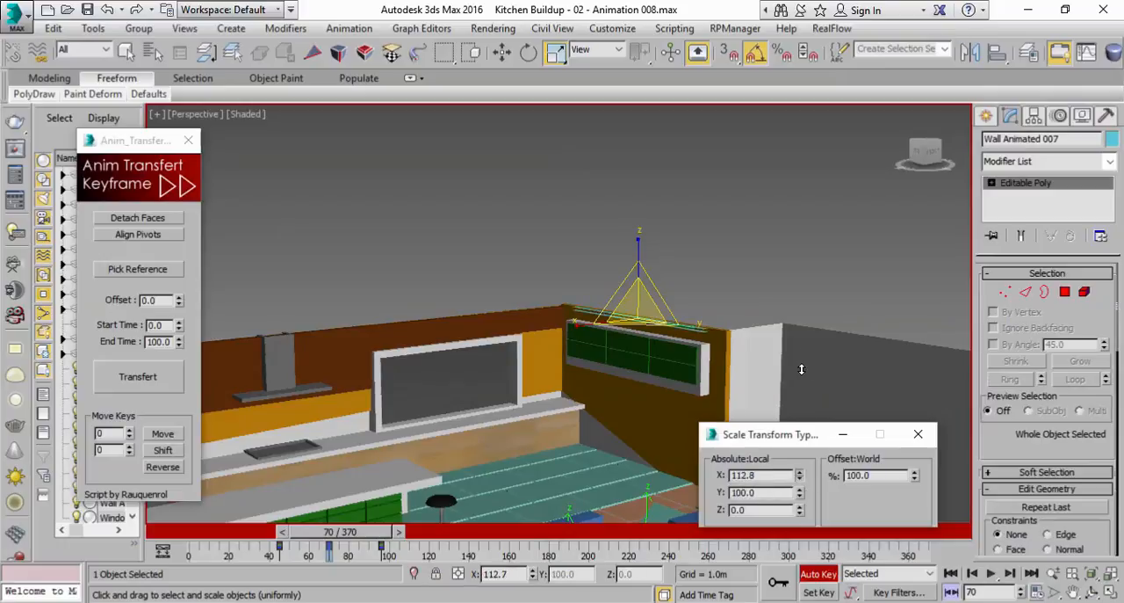
# Move Wall Animated 007's last scale key to about frame 112 and play through the wall's growth
pyautogui.moveTo(382, 534); pyautogui.dragTo(450, 537)
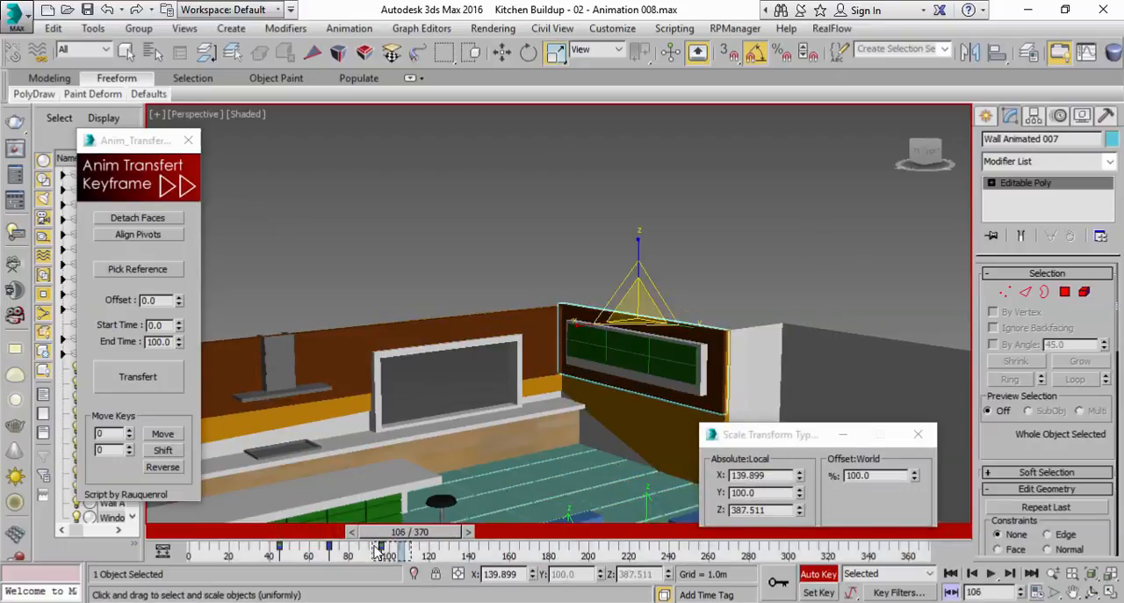
pyautogui.moveTo(414, 537); pyautogui.dragTo(455, 542)
pyautogui.moveTo(584, 424)
pyautogui.keyDown('alt'); pyautogui.mouseDown(button='middle')
pyautogui.moveTo(654, 392)
pyautogui.moveTo(630, 417)
pyautogui.moveTo(592, 423)
pyautogui.moveTo(645, 396)
pyautogui.moveTo(571, 419)
pyautogui.mouseUp(button='middle'); pyautogui.keyUp('alt')
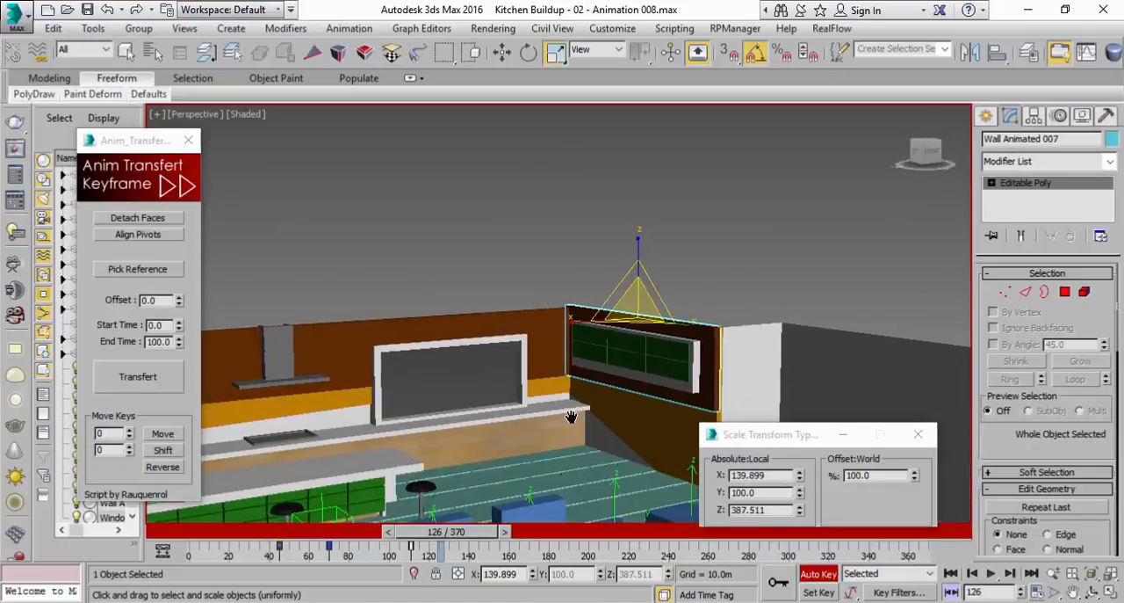
pyautogui.scroll(2, 571, 418)
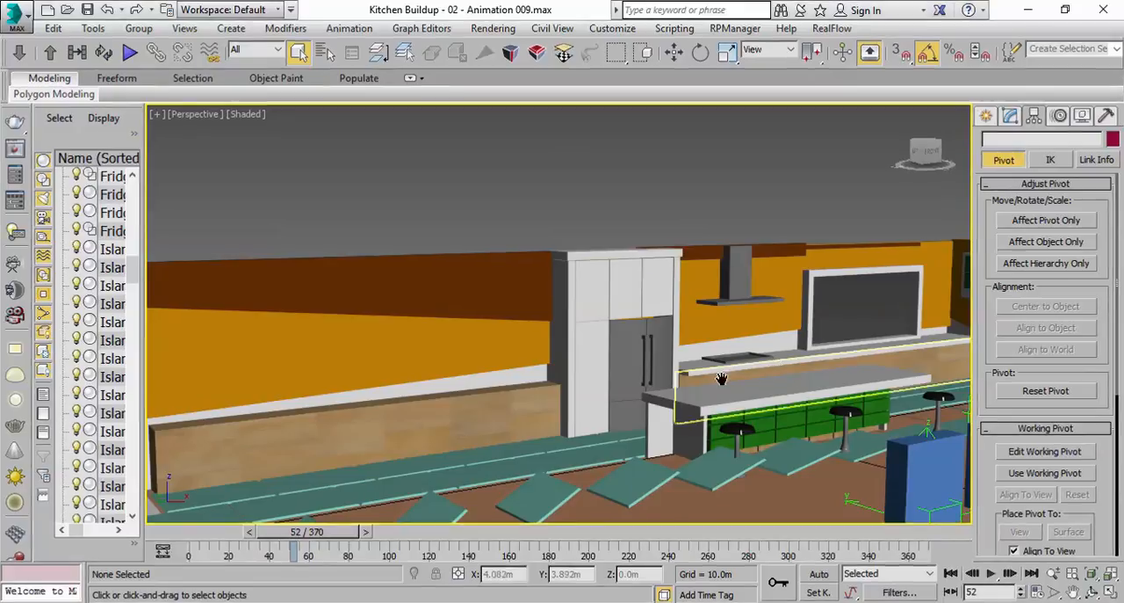
pyautogui.keyDown('alt'); pyautogui.moveTo(723, 381); pyautogui.dragTo(584, 485, button='middle'); pyautogui.keyUp('alt')
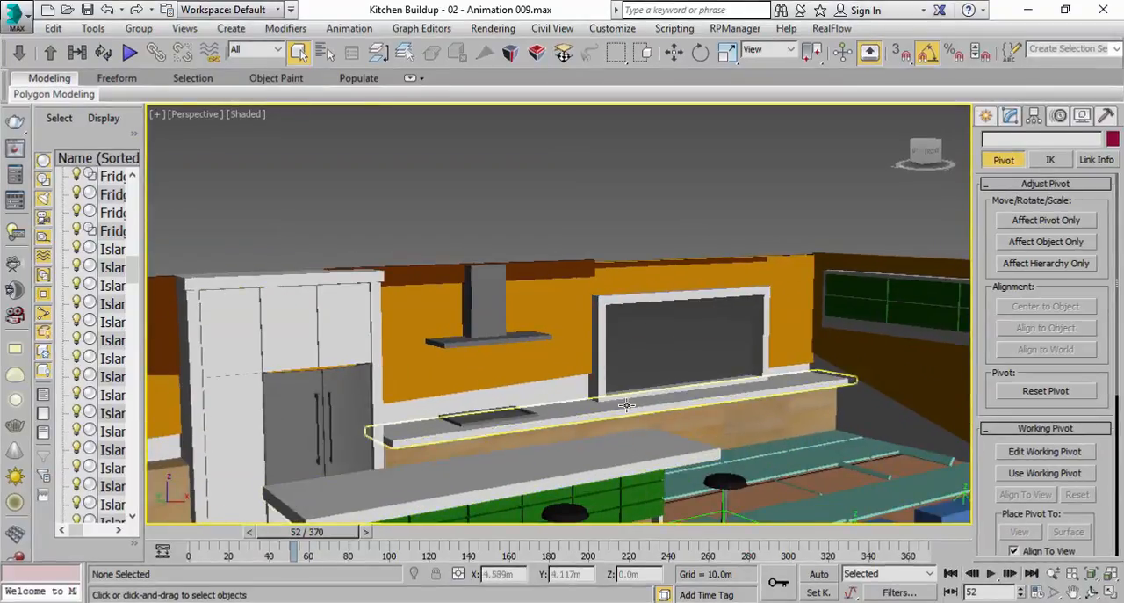
# Select the back-wall countertop Island012 at frame 27 and enable editing of its pivot only
pyautogui.click(625, 404)
pyautogui.keyDown('alt'); pyautogui.moveTo(650, 420); pyautogui.dragTo(620, 442, button='middle'); pyautogui.keyUp('alt')
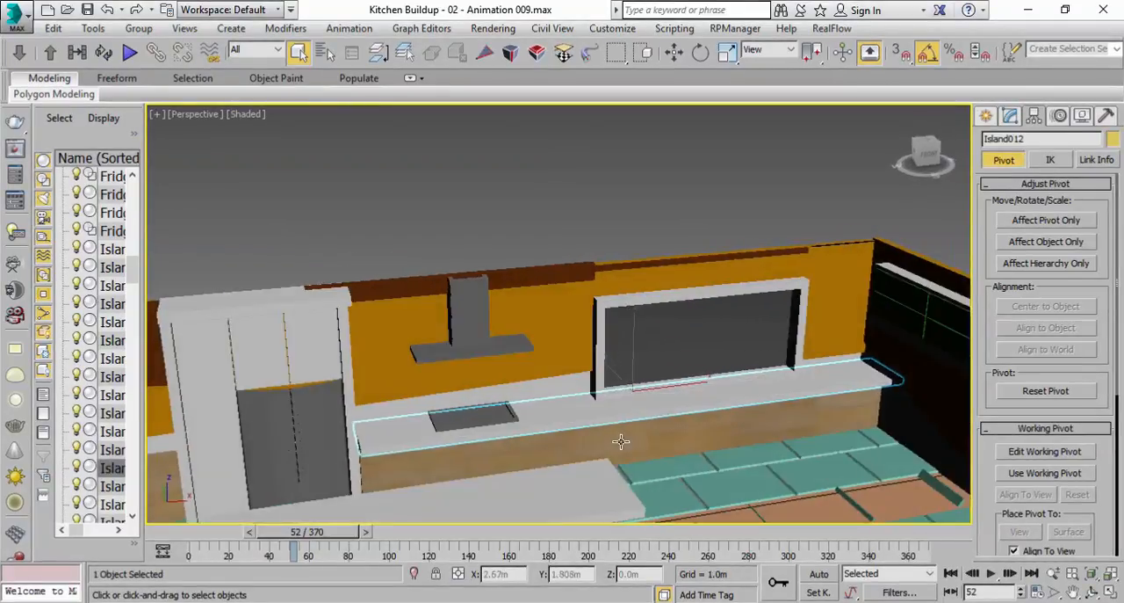
pyautogui.moveTo(299, 534); pyautogui.dragTo(253, 559)
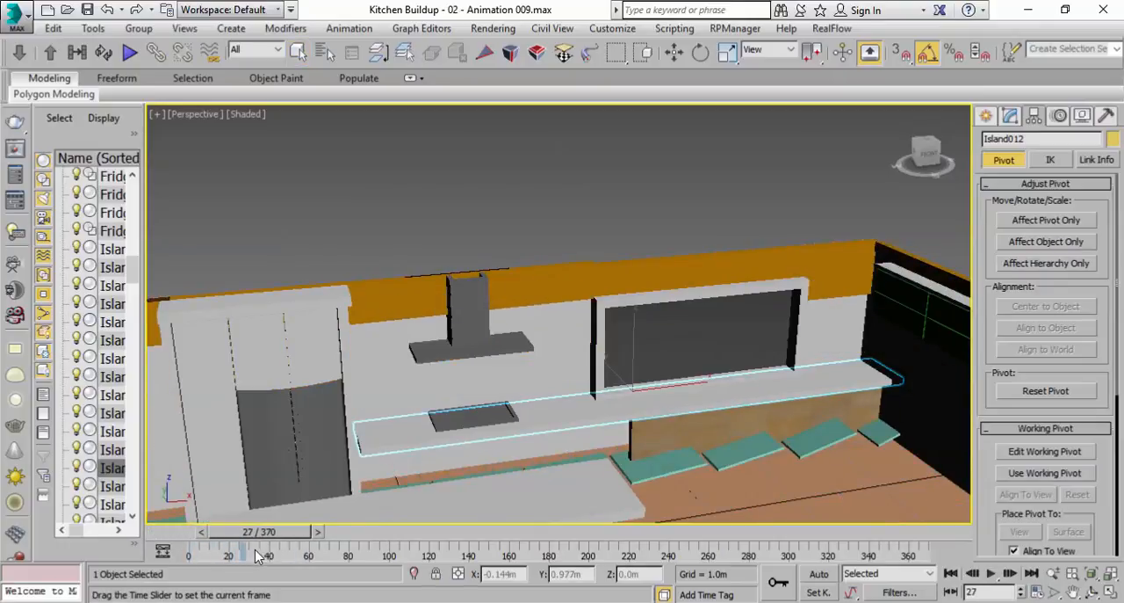
pyautogui.click(1010, 116)
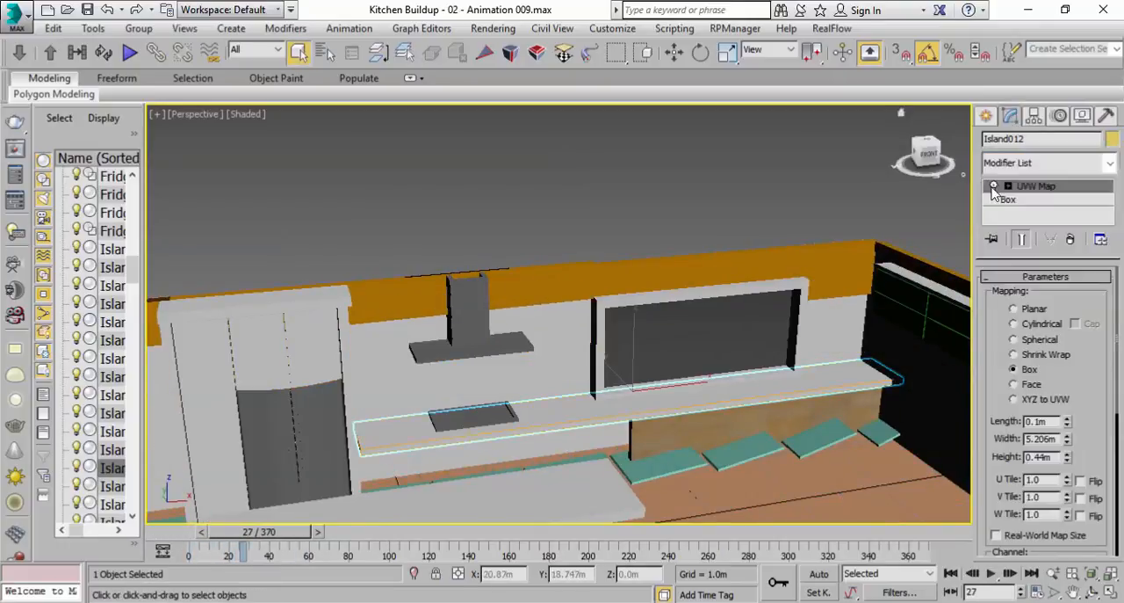
pyautogui.click(1034, 116)
pyautogui.click(1019, 221)
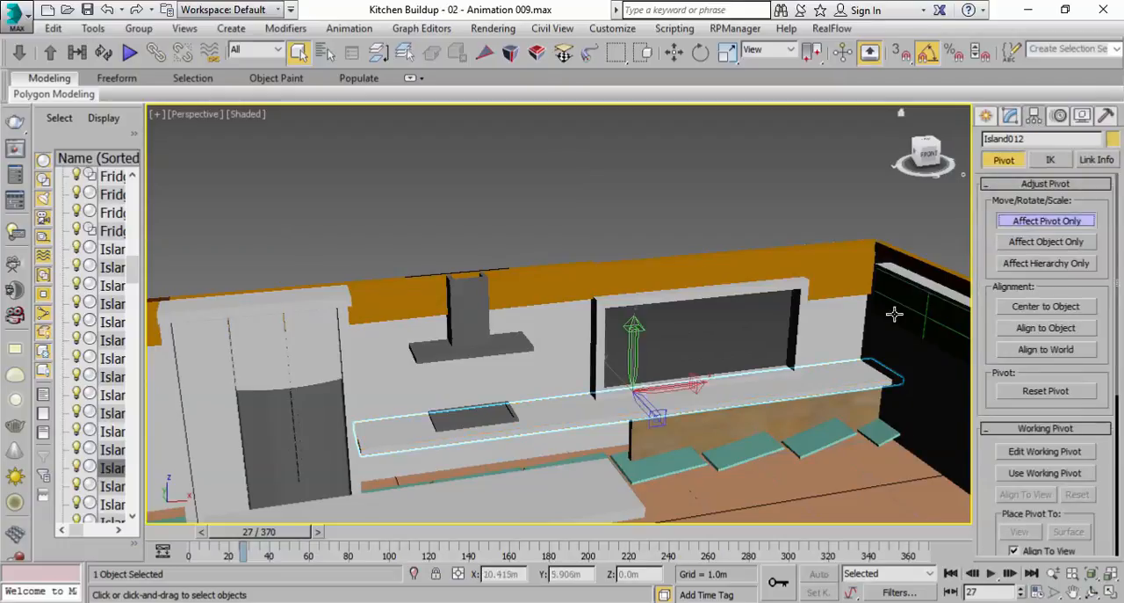
# Move the countertop's pivot along X in the Front view to the end beside the fridge cabinet
pyautogui.click(1109, 593)
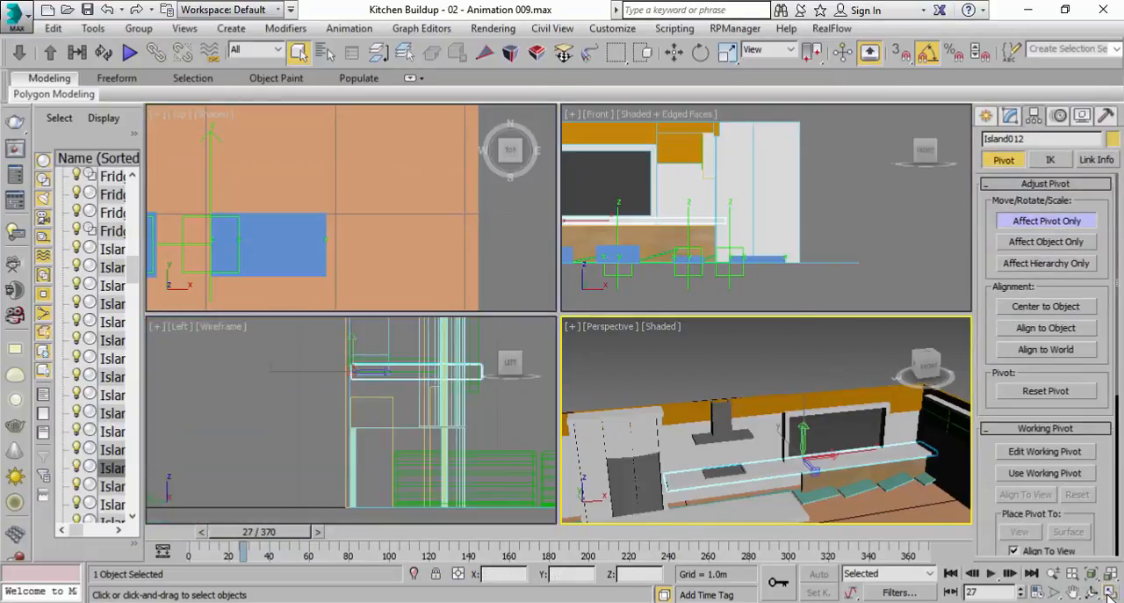
pyautogui.click(1109, 593)
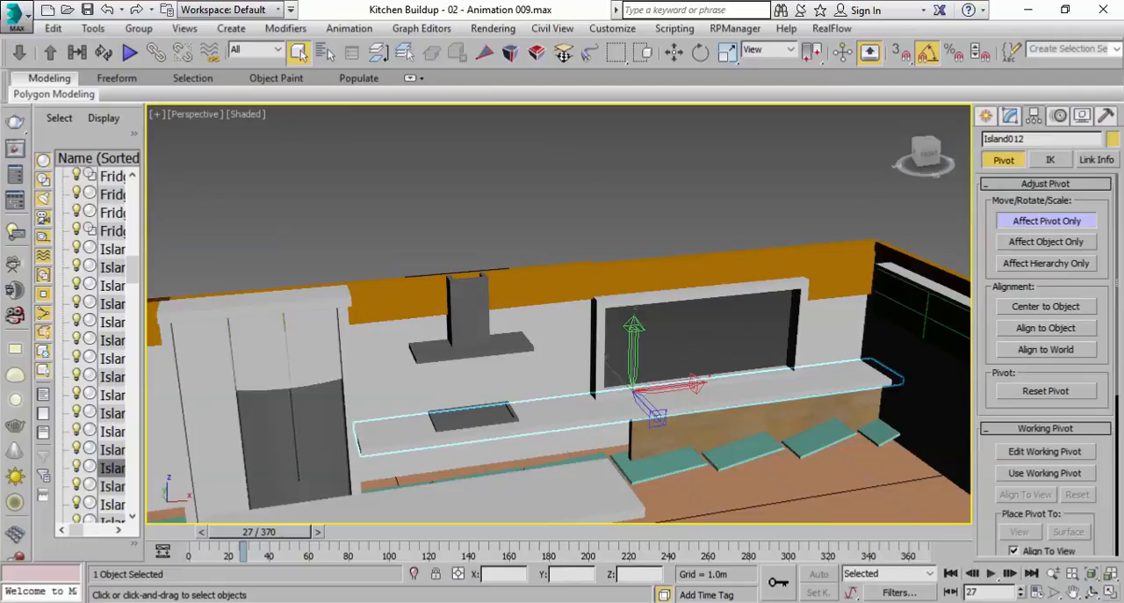
pyautogui.click(1109, 593)
pyautogui.click(745, 230)
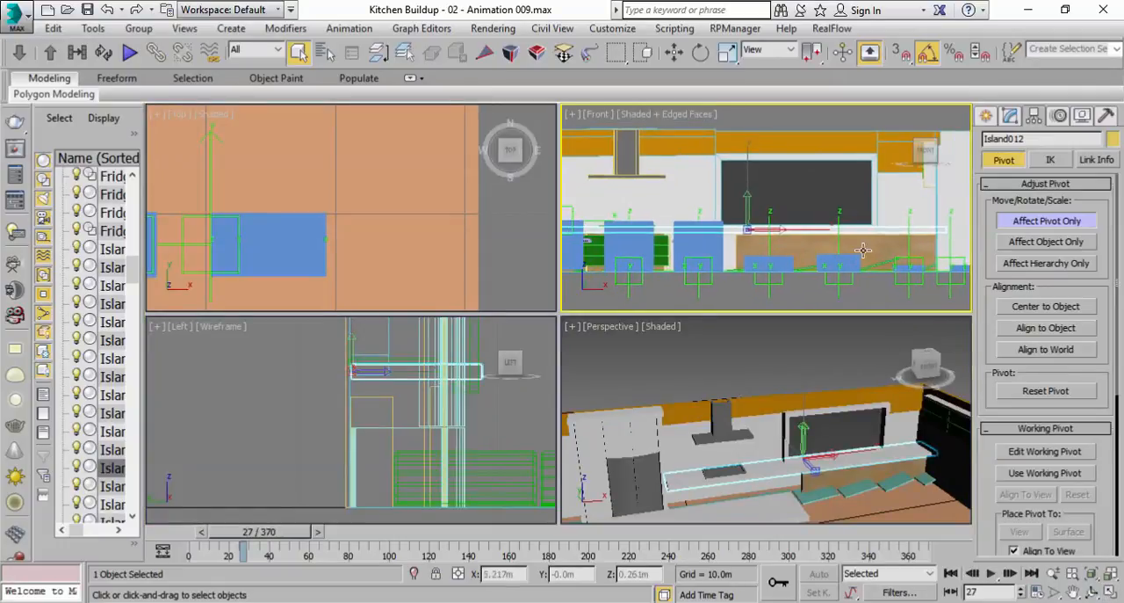
pyautogui.moveTo(745, 230); pyautogui.dragTo(793, 231, button='middle')
pyautogui.press('w')
pyautogui.moveTo(705, 226); pyautogui.dragTo(761, 225, button='middle')
pyautogui.moveTo(896, 230); pyautogui.dragTo(696, 237)
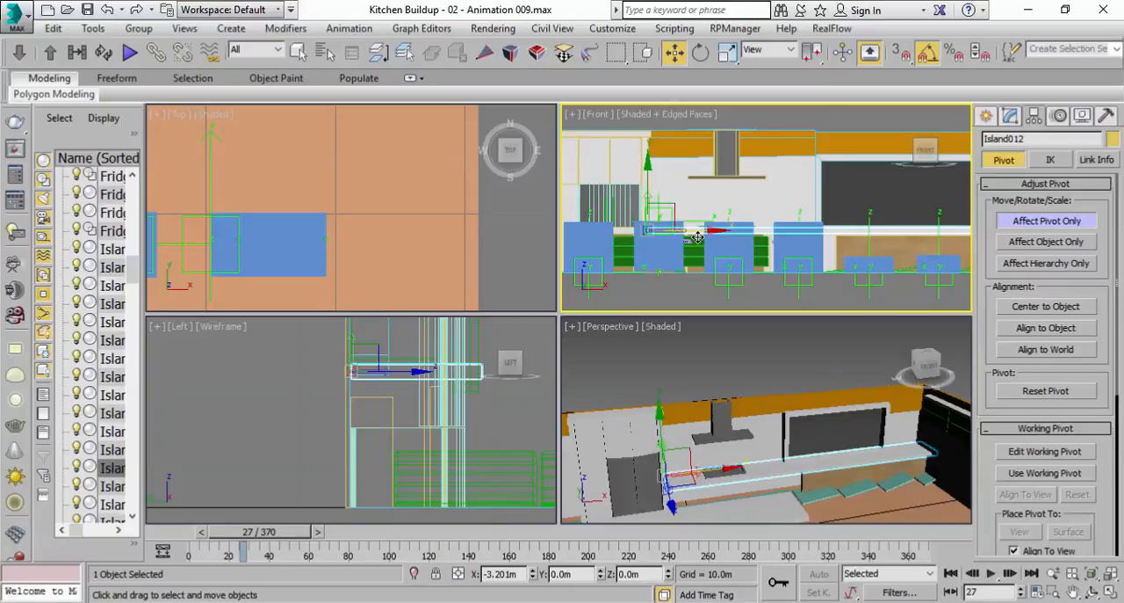
pyautogui.click(1066, 223)
pyautogui.click(1046, 223)
# Inspect the countertop's pivot in the maximized Perspective view and leave pivot-only editing
pyautogui.click(779, 469)
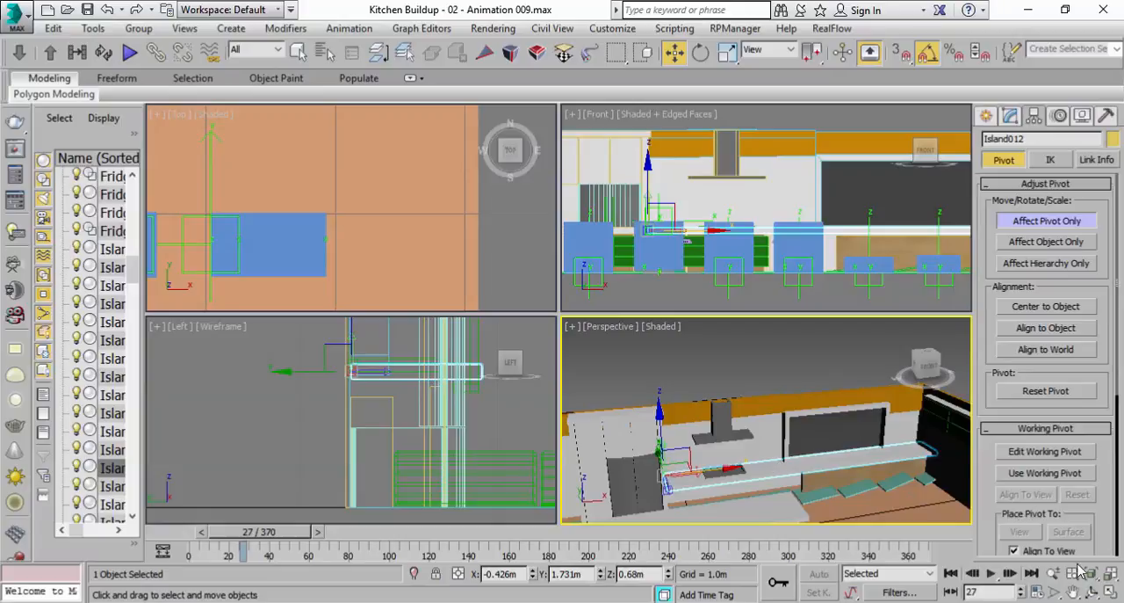
pyautogui.click(1108, 594)
pyautogui.keyDown('alt'); pyautogui.moveTo(545, 371); pyautogui.dragTo(535, 469, button='middle'); pyautogui.keyUp('alt')
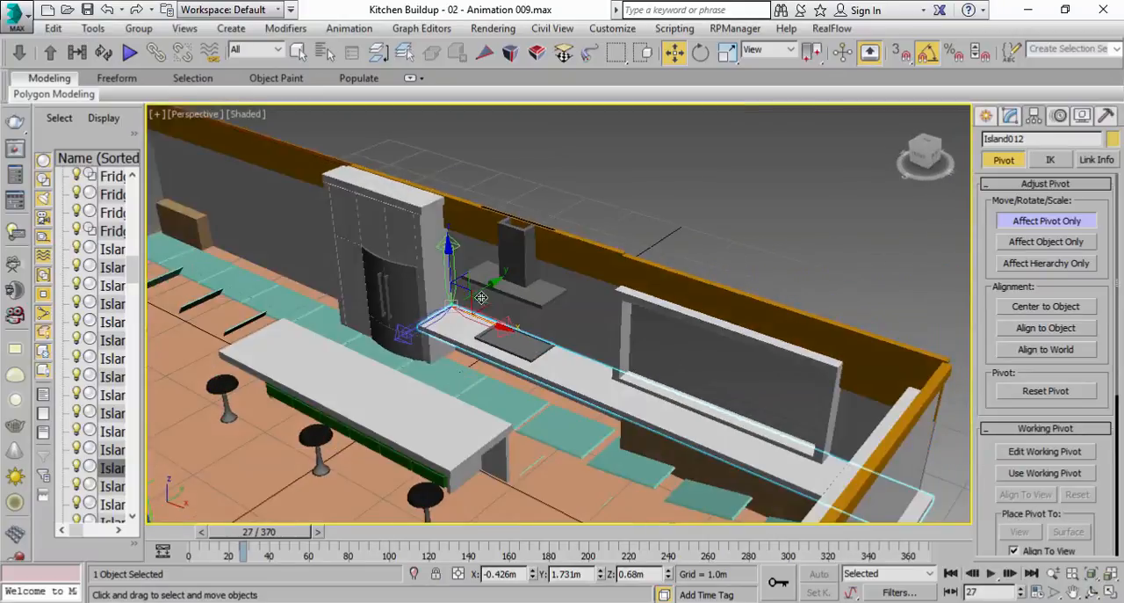
pyautogui.scroll(3, 519, 395)
pyautogui.moveTo(456, 311); pyautogui.dragTo(507, 336, button='middle')
pyautogui.click(1006, 224)
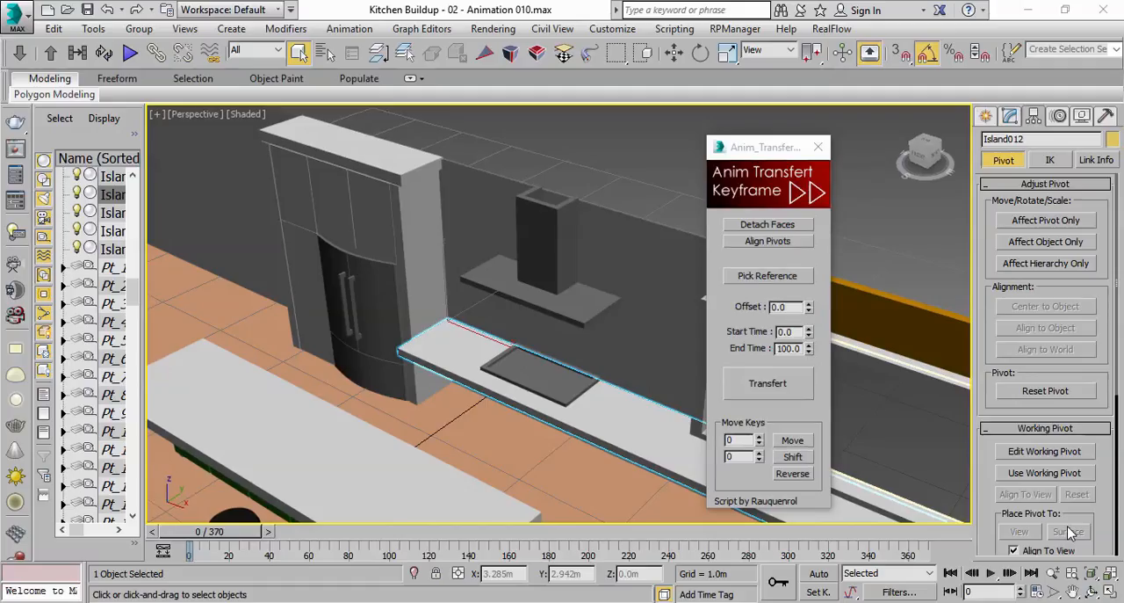
# Scrub the opening frames and examine the blue box driven by the Animate Rotate Down helper
pyautogui.scroll(-3, 387, 324)
pyautogui.moveTo(388, 324); pyautogui.dragTo(463, 319, button='middle')
pyautogui.moveTo(432, 419); pyautogui.dragTo(532, 335, button='middle')
pyautogui.moveTo(230, 534); pyautogui.dragTo(266, 536)
pyautogui.moveTo(334, 454); pyautogui.dragTo(408, 441, button='middle')
pyautogui.moveTo(250, 535); pyautogui.dragTo(243, 537)
pyautogui.click(265, 426)
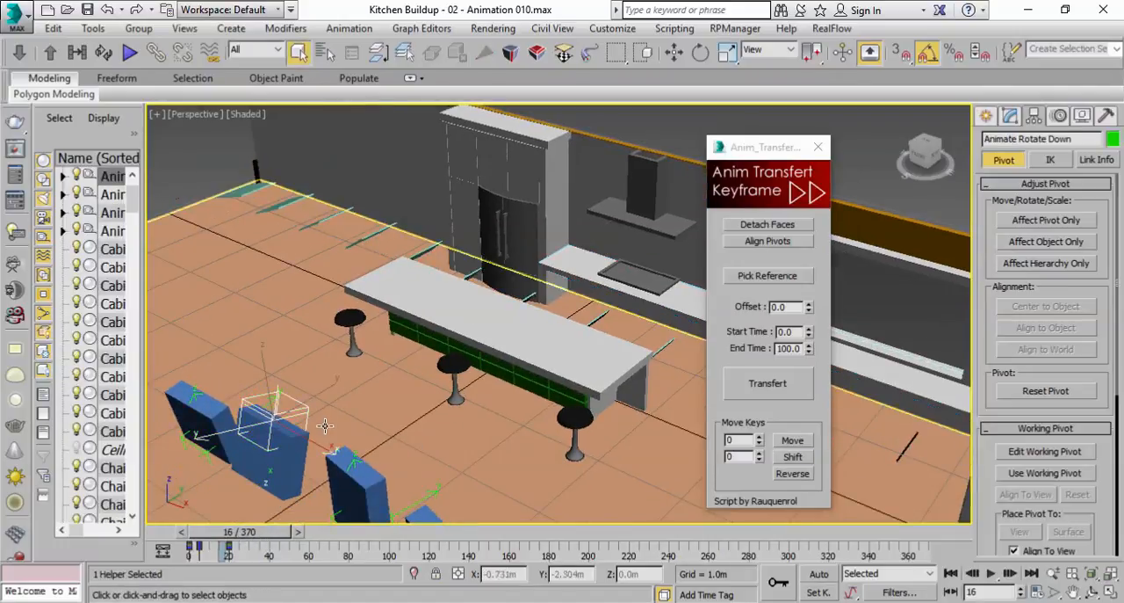
pyautogui.moveTo(257, 536)
pyautogui.mouseDown()
pyautogui.moveTo(238, 539)
pyautogui.moveTo(274, 540)
pyautogui.moveTo(250, 555)
pyautogui.moveTo(226, 551)
pyautogui.moveTo(274, 549)
pyautogui.moveTo(240, 549)
pyautogui.moveTo(258, 548)
pyautogui.mouseUp()
# Scrub to frame 24 and examine the row of blue boxes and the Animate Move Front and Back helper
pyautogui.moveTo(356, 452); pyautogui.dragTo(316, 398, button='middle')
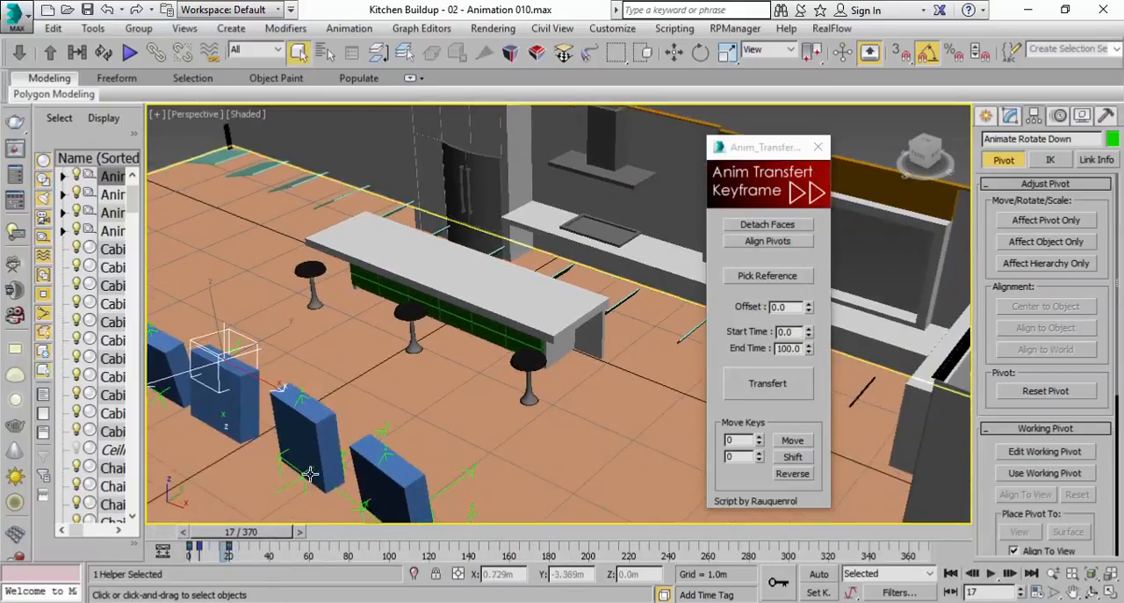
pyautogui.scroll(-2, 317, 419)
pyautogui.moveTo(238, 533); pyautogui.dragTo(233, 538)
pyautogui.moveTo(459, 460); pyautogui.dragTo(451, 386, button='middle')
pyautogui.moveTo(254, 540)
pyautogui.mouseDown()
pyautogui.moveTo(230, 545)
pyautogui.moveTo(273, 550)
pyautogui.mouseUp()
pyautogui.click(449, 414)
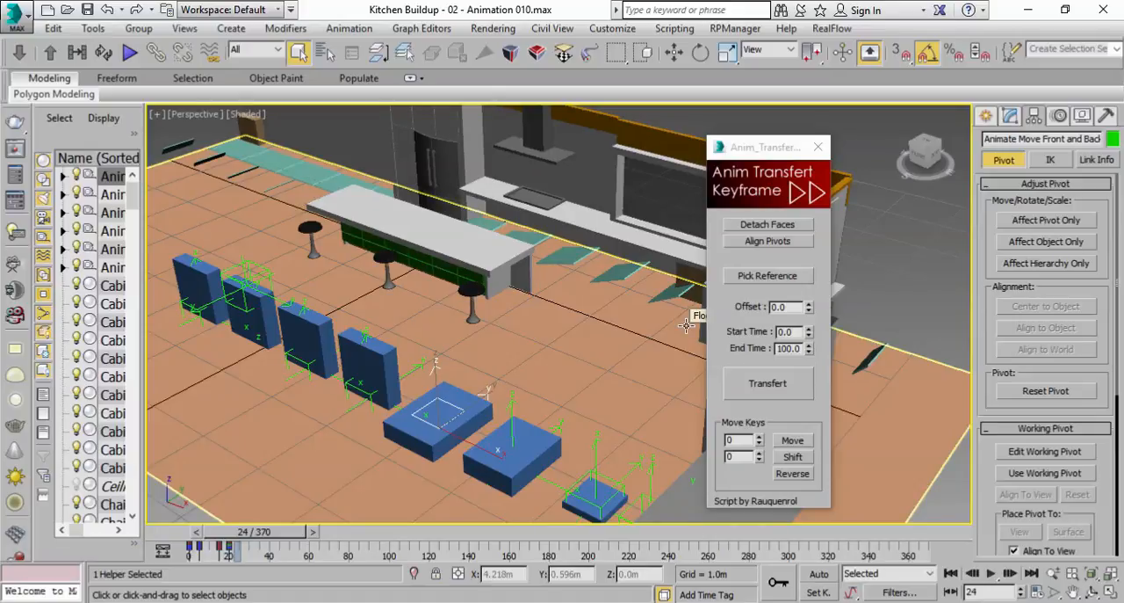
# Save the scene as the next incremental version of Kitchen Buildup - 02 - Animation 010.max
pyautogui.click(88, 10)
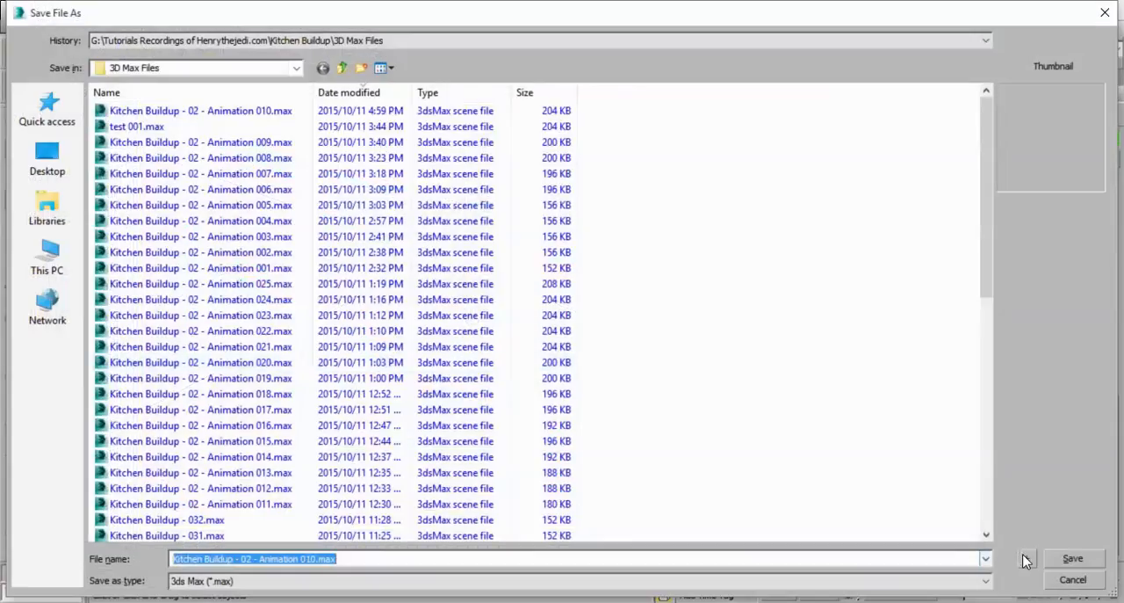
pyautogui.click(1022, 561)
pyautogui.click(652, 379)
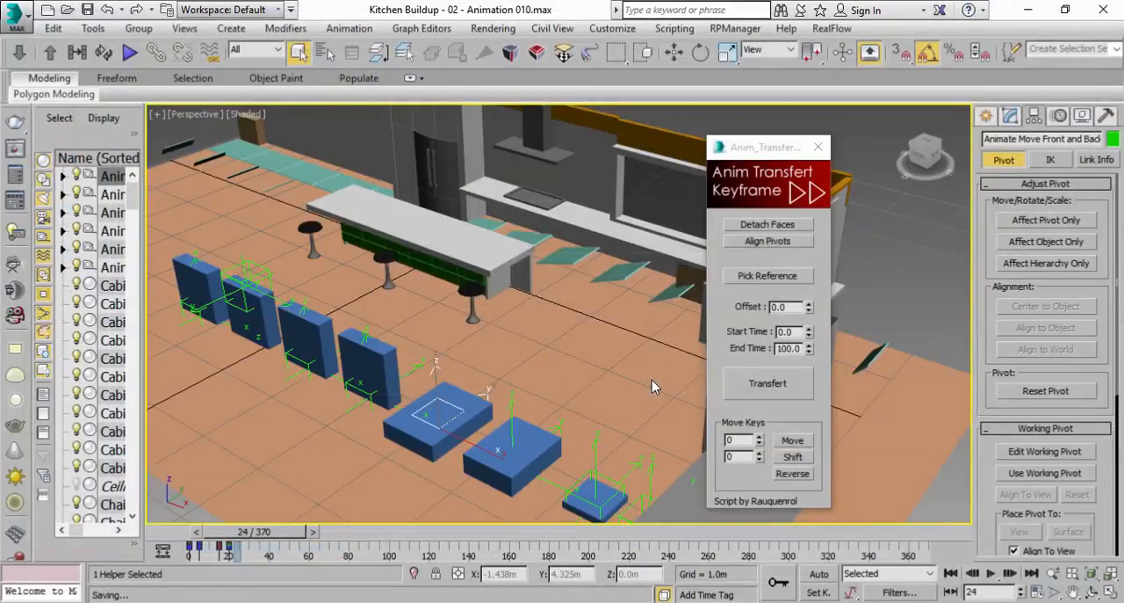